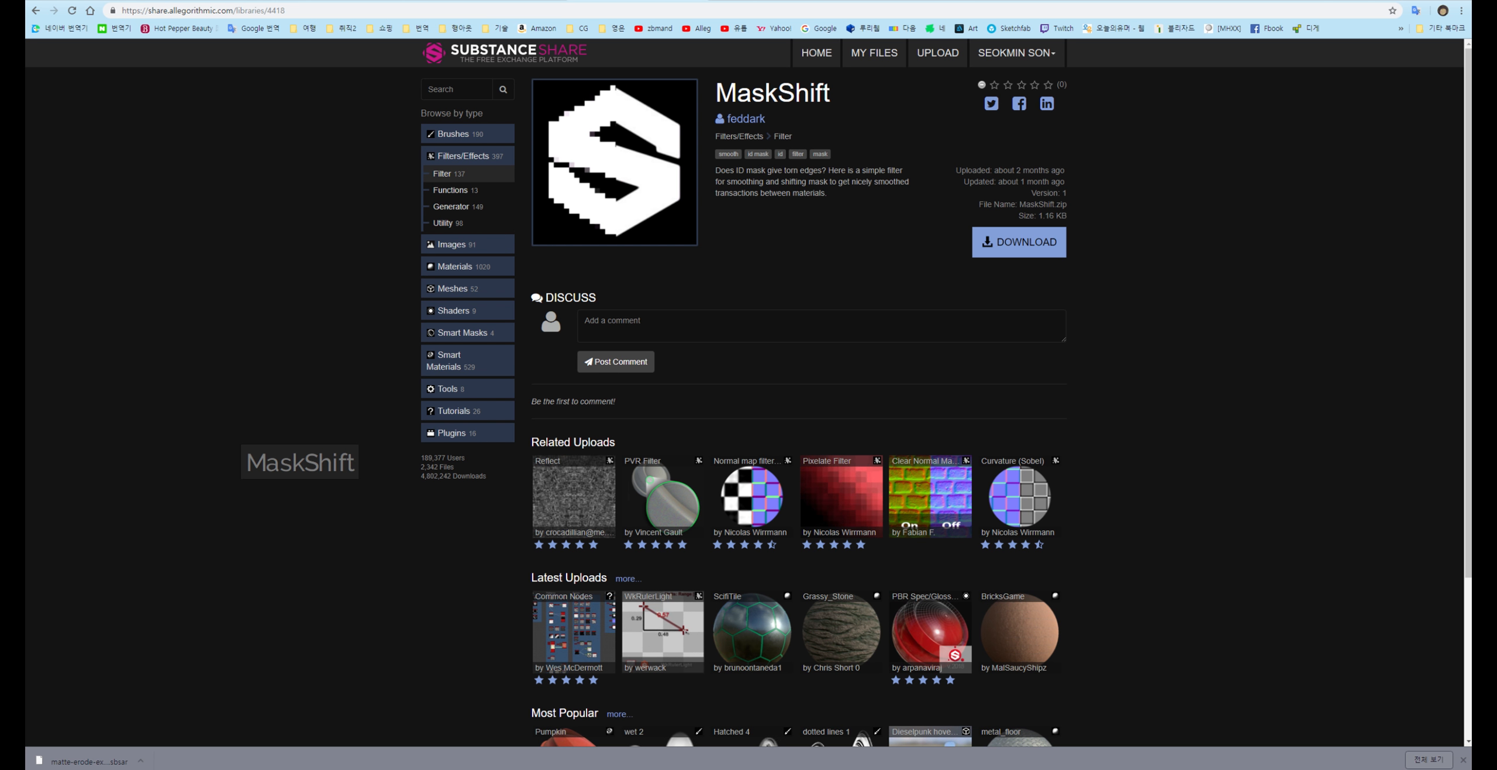
Switch to Maya and inspect the low-poly armor cuff's topology from several angles, with the mesh selected and deselected
{"action": "key", "text": "alt+Tab"}
{"action": "left_click_drag", "start_coordinate": [334, 459], "coordinate": [1, 396]}
{"action": "left_click", "coordinate": [883, 329]}
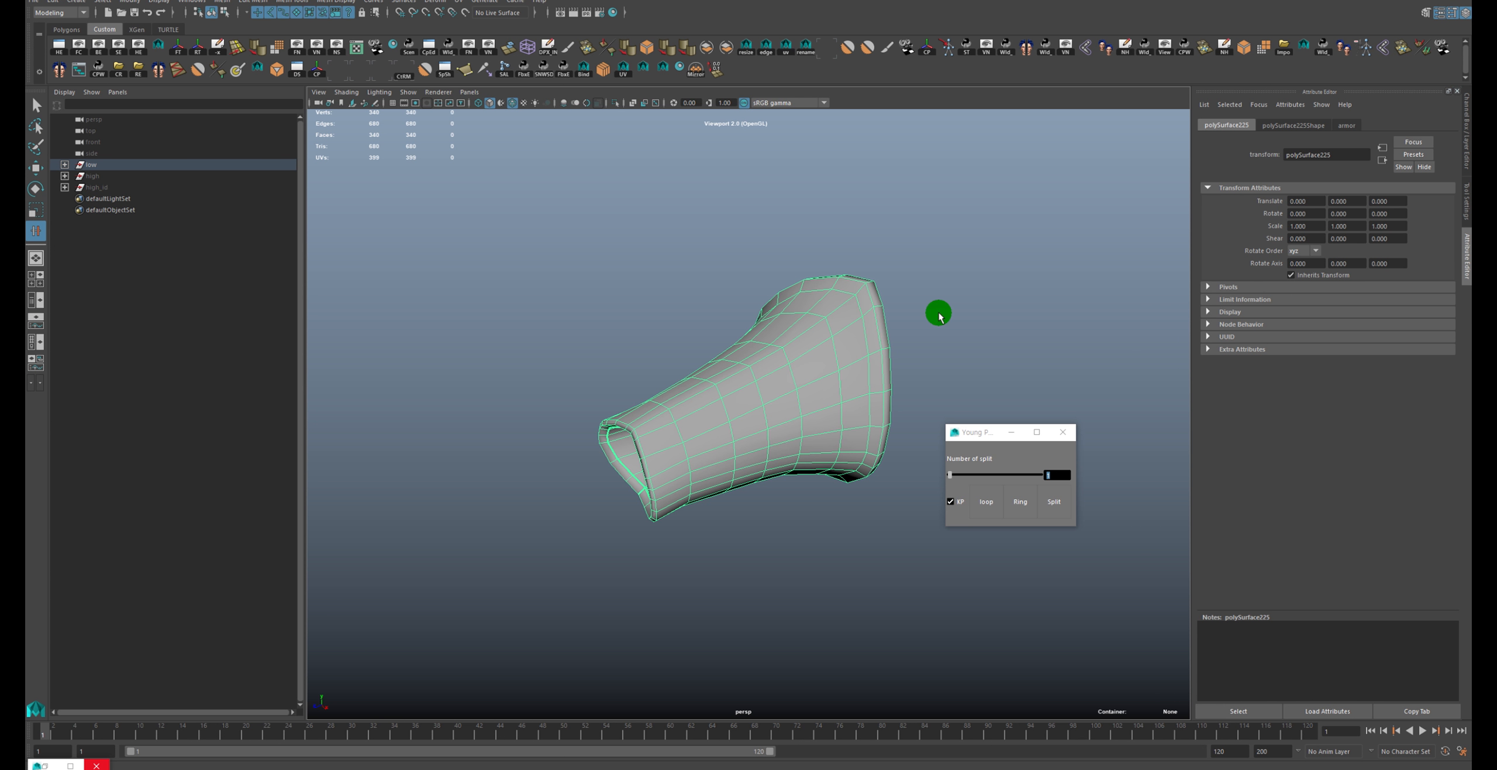
{"action": "left_click_drag", "start_coordinate": [939, 312], "coordinate": [946, 310], "text": "alt"}
{"action": "left_click", "coordinate": [1067, 436]}
{"action": "left_click_drag", "start_coordinate": [1069, 440], "coordinate": [705, 345], "text": "alt"}
{"action": "left_click", "coordinate": [635, 277]}
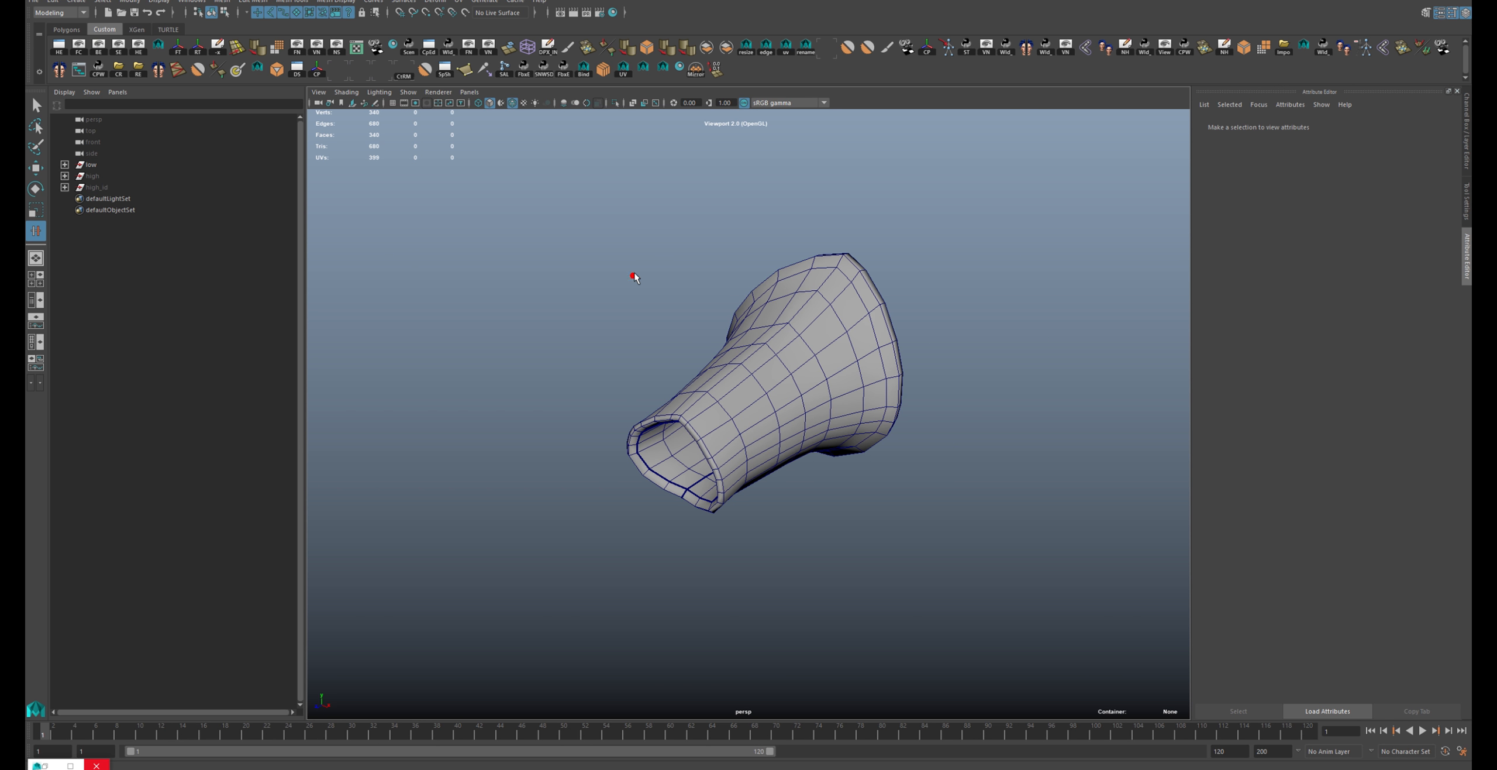
{"action": "left_click_drag", "start_coordinate": [668, 294], "coordinate": [634, 291], "text": "alt"}
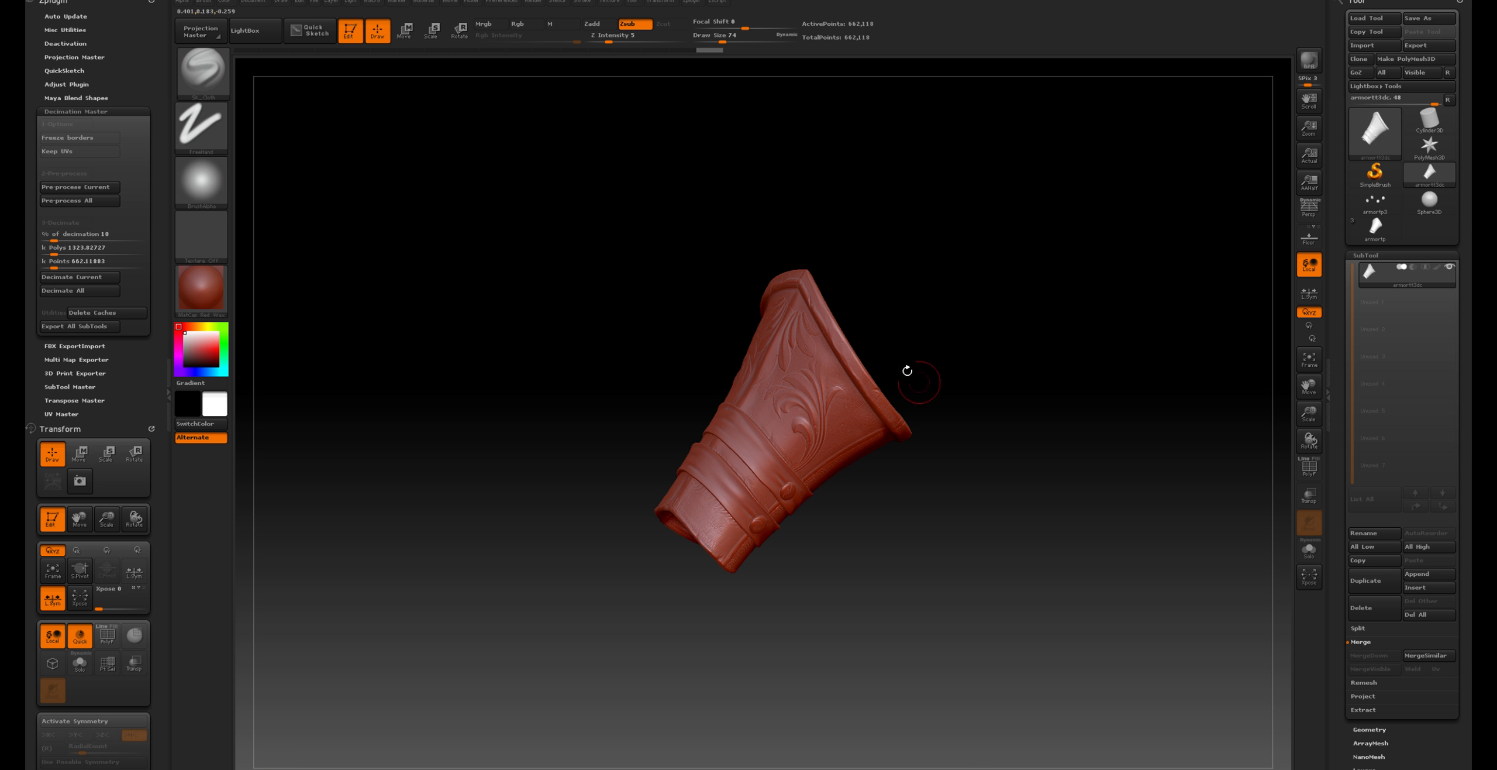
Switch to ZBrush and examine the merged high-poly cuff's ornament, straps and studs up close
{"action": "left_click_drag", "start_coordinate": [906, 371], "coordinate": [905, 321]}
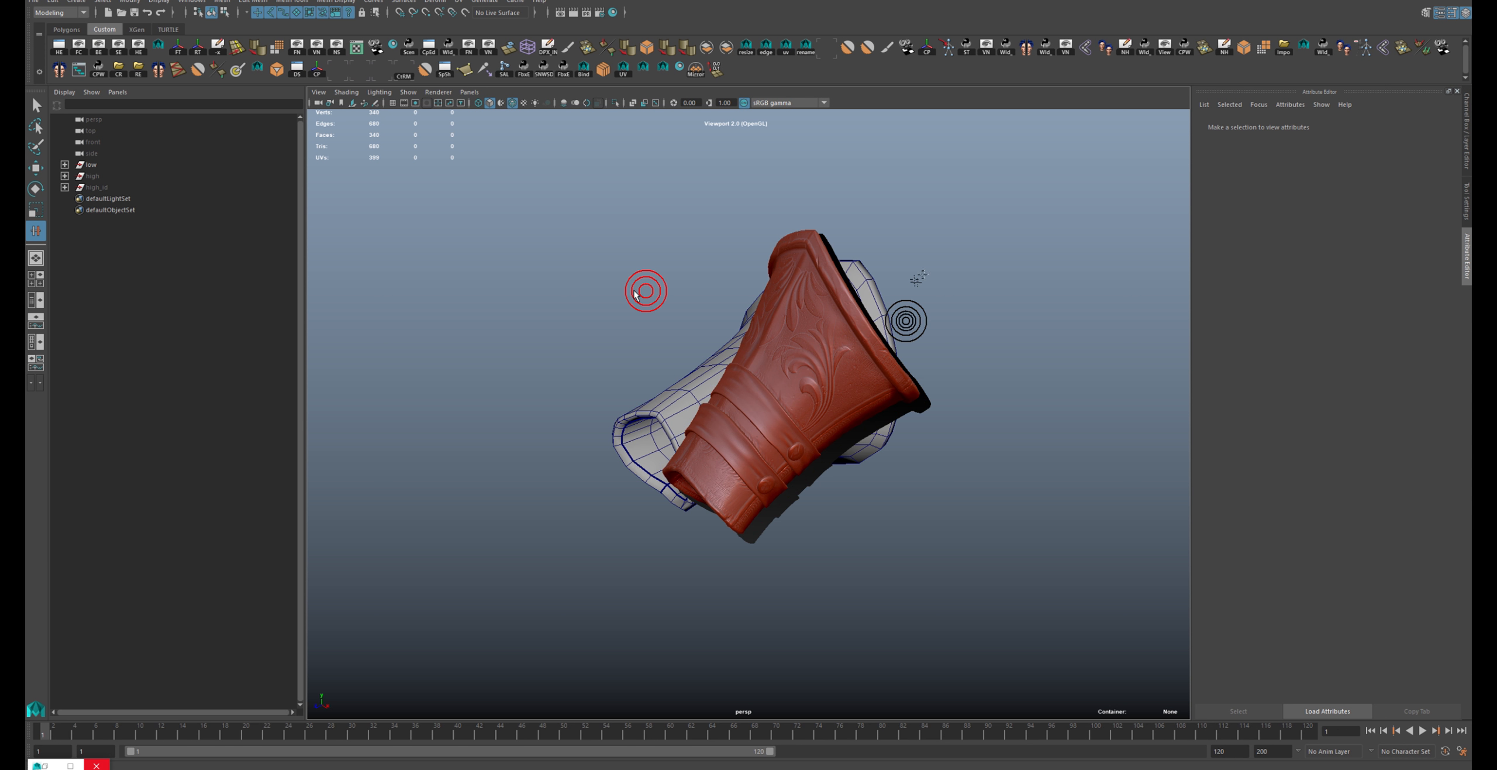
{"action": "left_click_drag", "start_coordinate": [905, 320], "coordinate": [952, 250]}
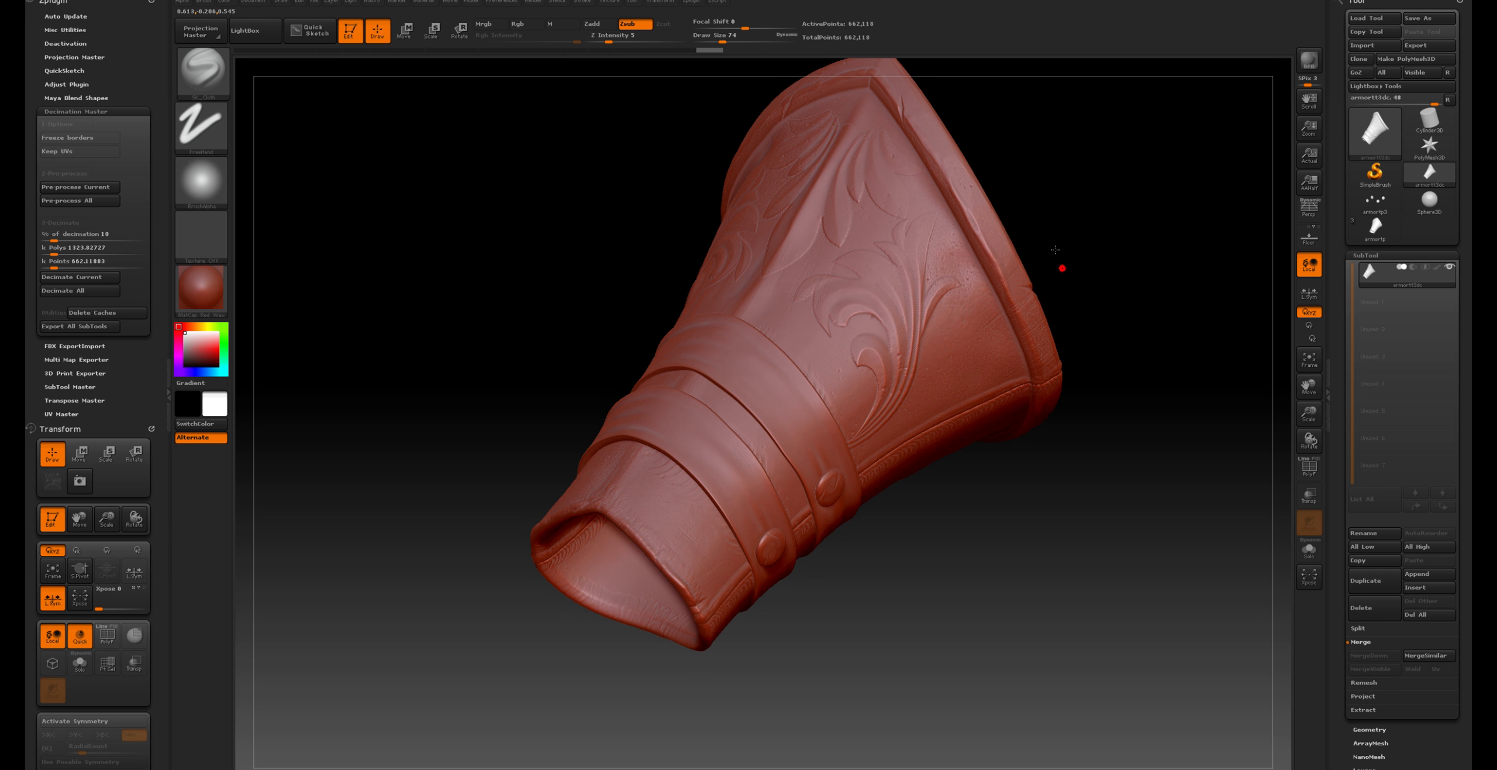
{"action": "left_click_drag", "start_coordinate": [1055, 249], "coordinate": [1087, 237]}
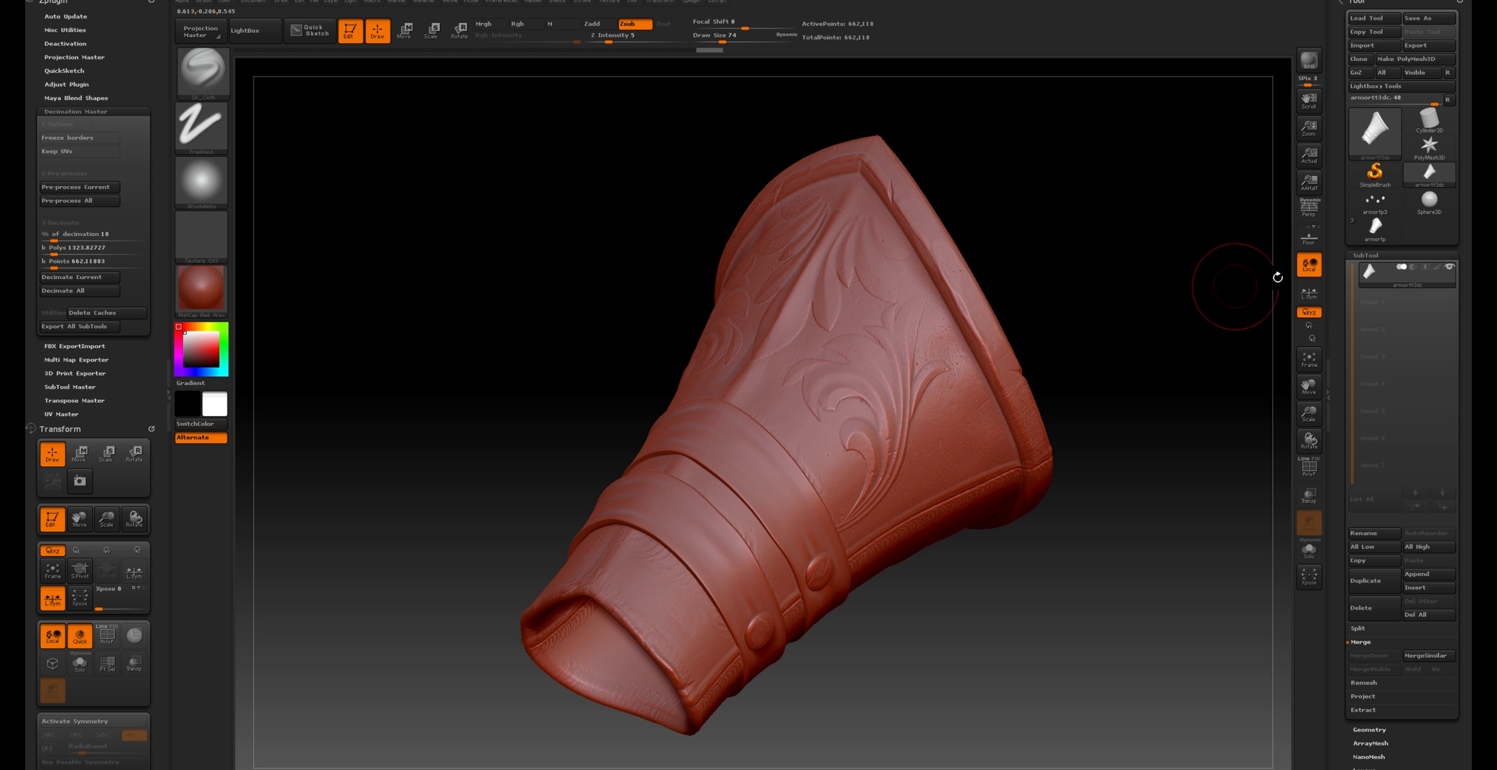
Make the multi-part armor tool active and toggle the visibility of its strap and stud subtools to compare the parts
{"action": "left_click", "coordinate": [1392, 208]}
{"action": "left_click", "coordinate": [1377, 227]}
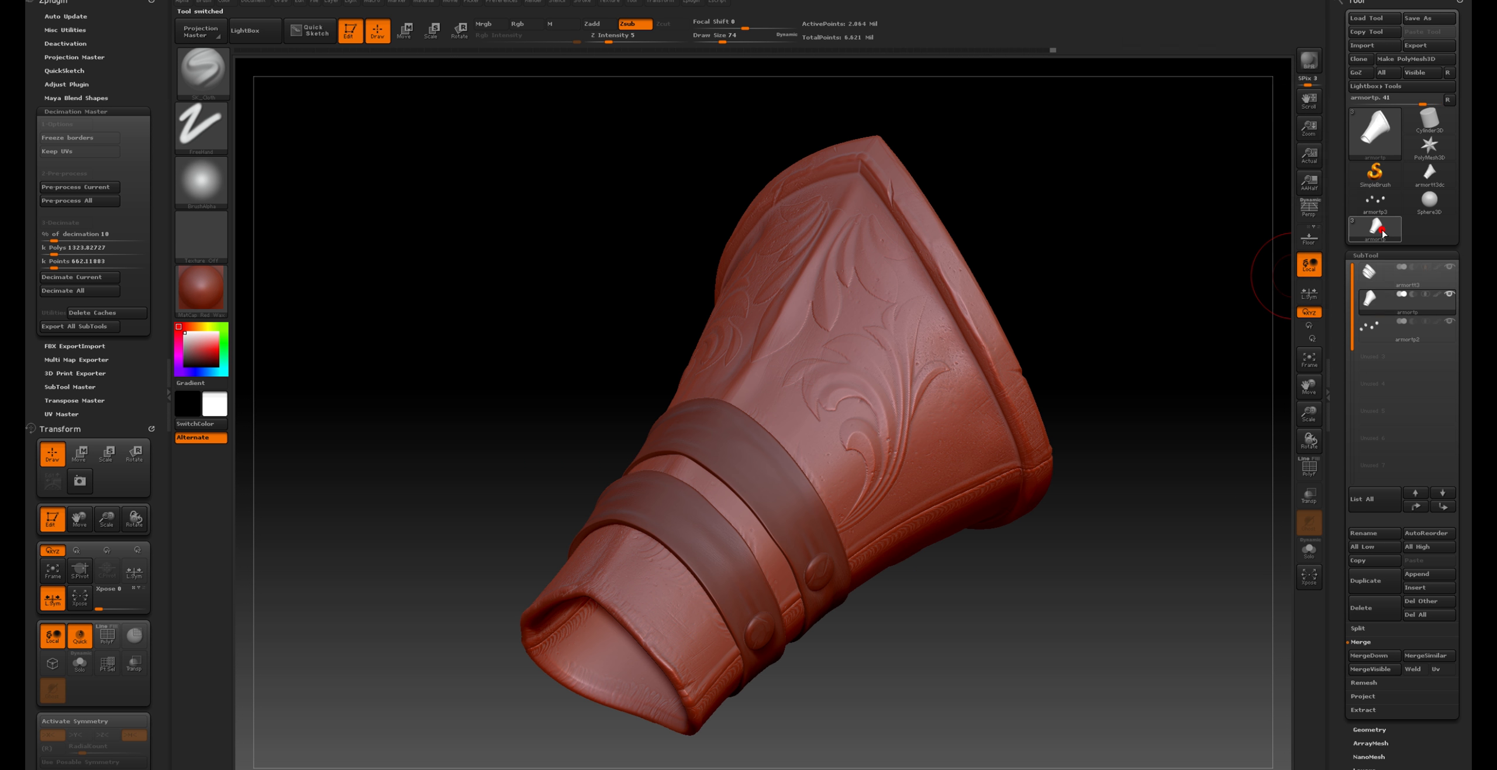
{"action": "left_click", "coordinate": [1455, 268]}
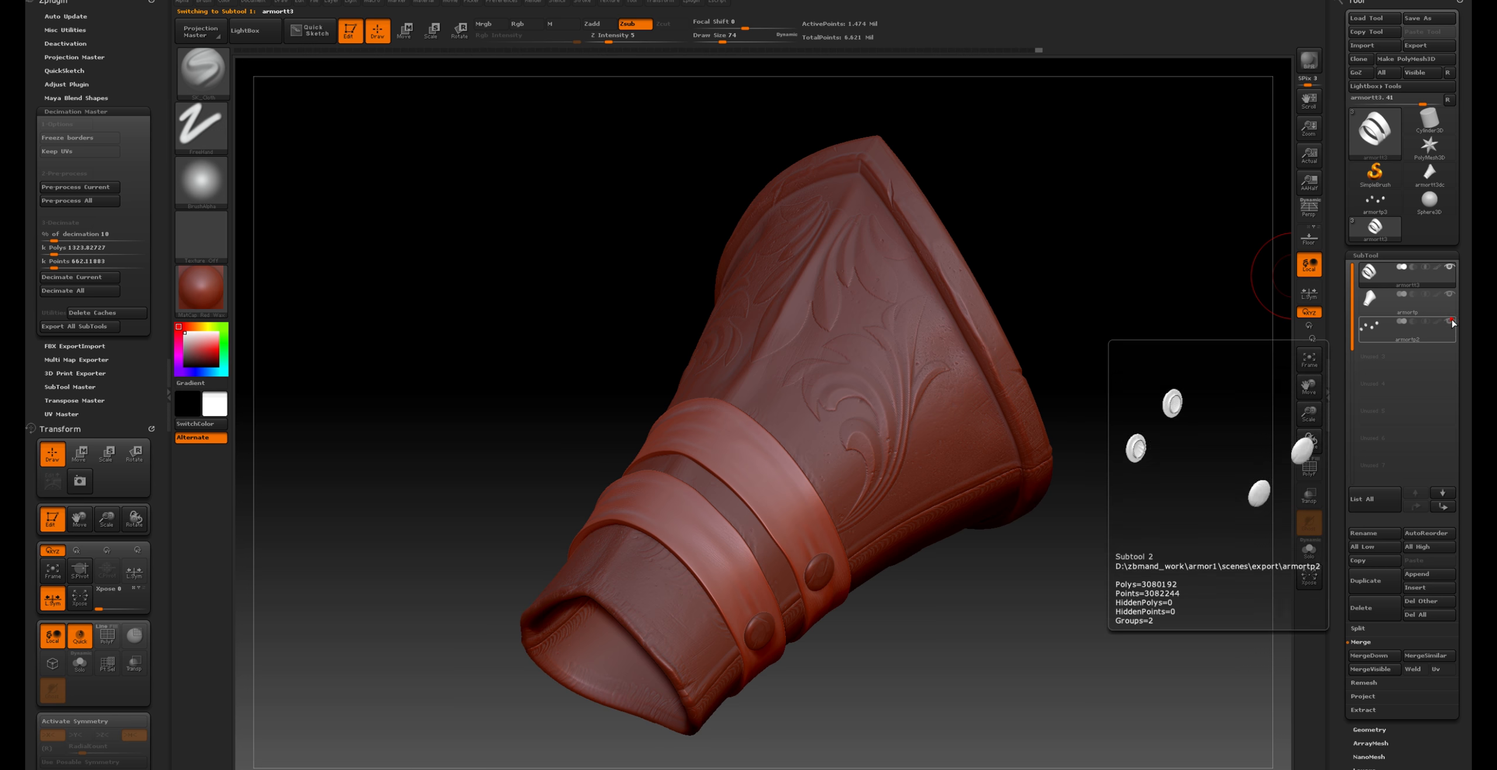
{"action": "left_click", "coordinate": [1449, 295]}
{"action": "left_click", "coordinate": [1449, 296]}
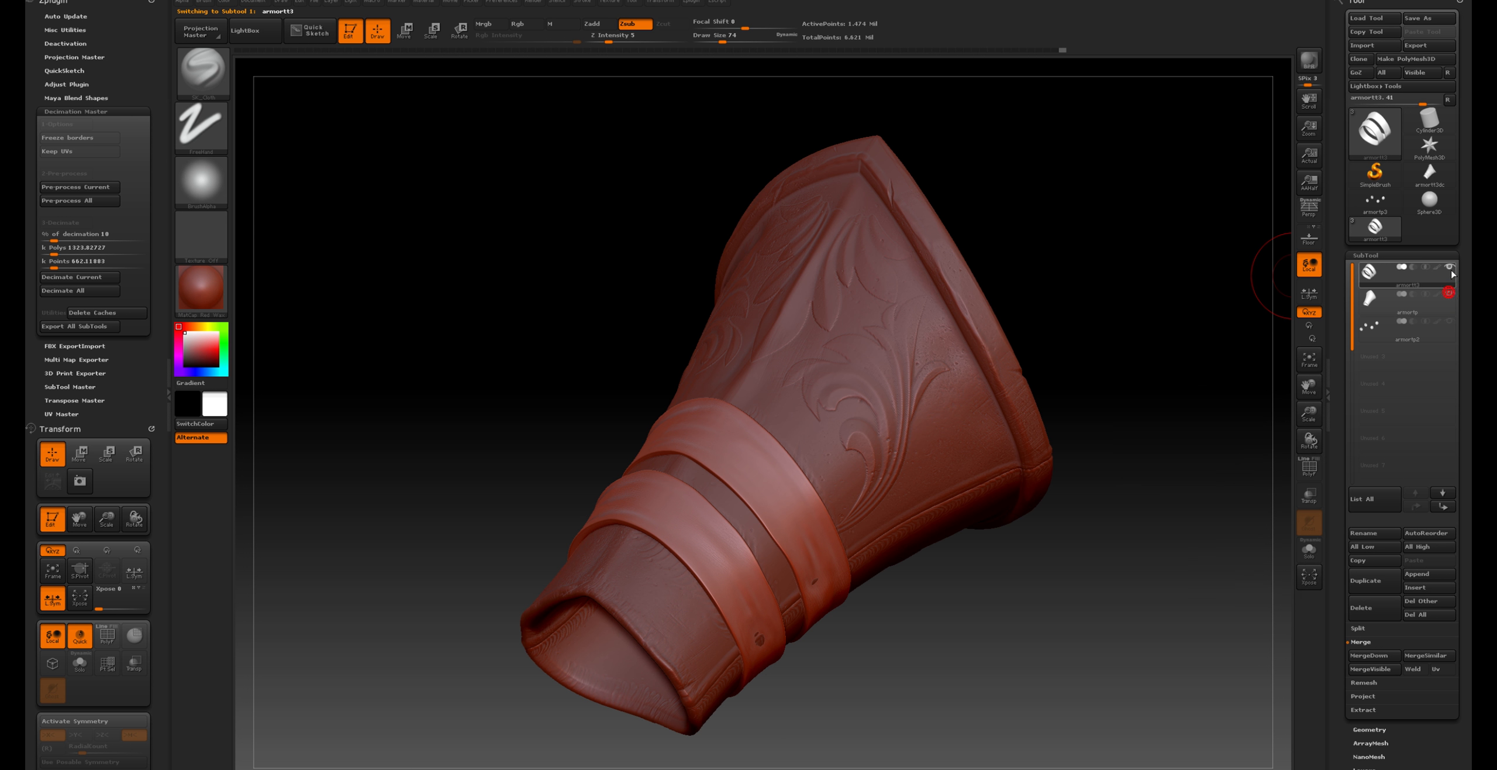
{"action": "left_click", "coordinate": [1449, 273]}
{"action": "left_click", "coordinate": [1449, 273]}
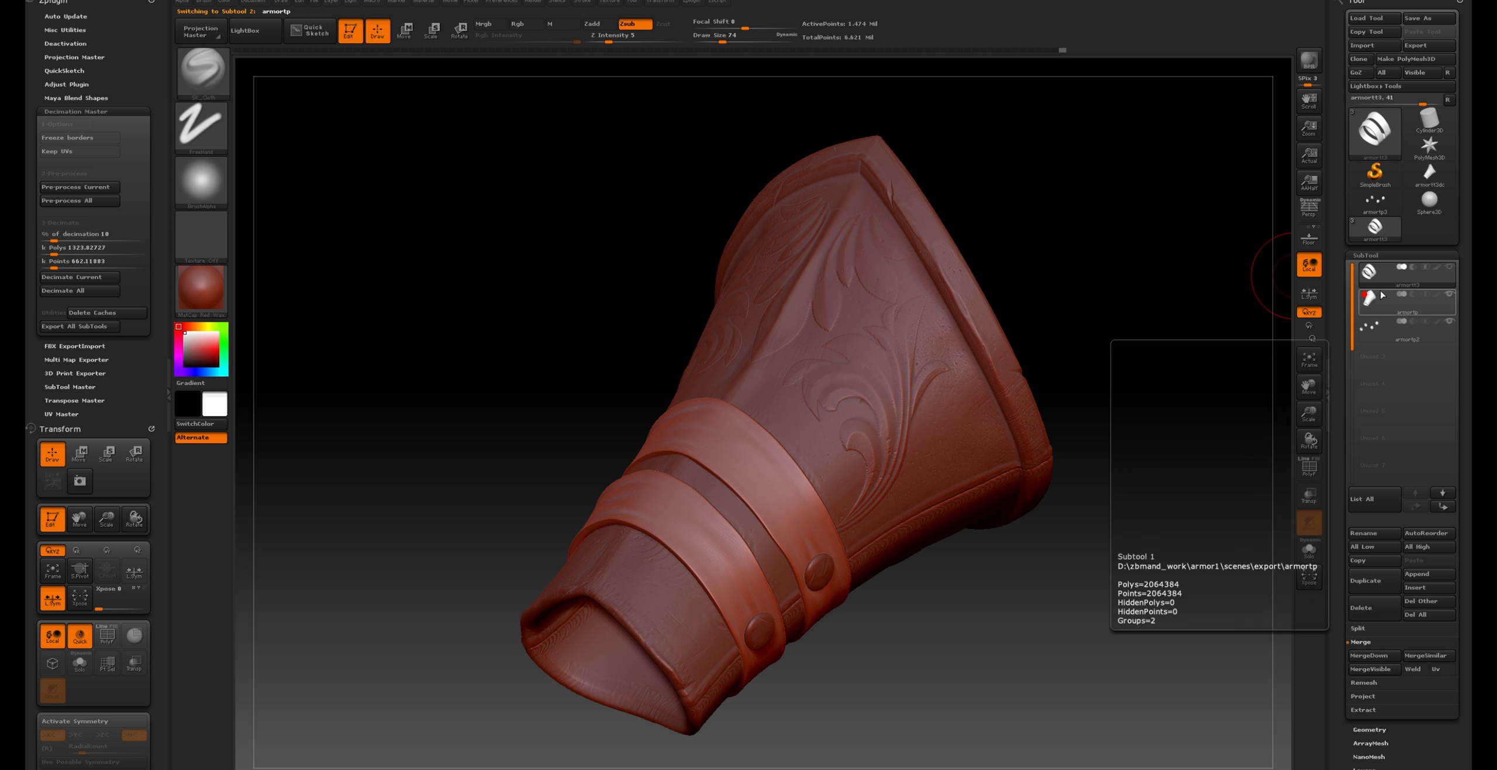
Select the armortp cuff subtool, hide the straps and studs, and inspect the bare cuff
{"action": "left_click", "coordinate": [1447, 306]}
{"action": "left_click", "coordinate": [1449, 321]}
{"action": "right_click_drag", "start_coordinate": [1126, 291], "coordinate": [1101, 285], "text": "ctrl"}
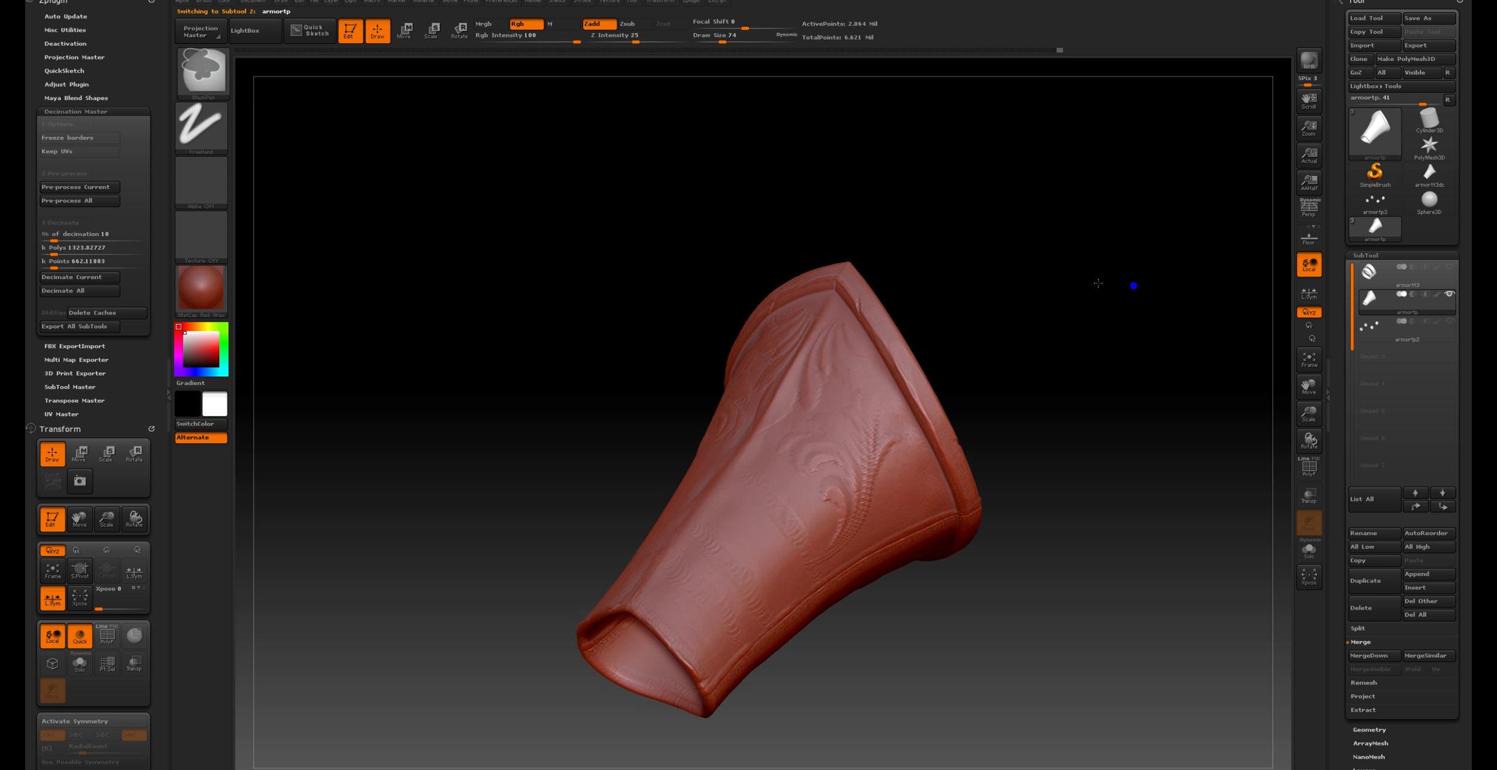
{"action": "left_click_drag", "start_coordinate": [1100, 285], "coordinate": [1126, 281]}
{"action": "left_click", "coordinate": [1424, 292]}
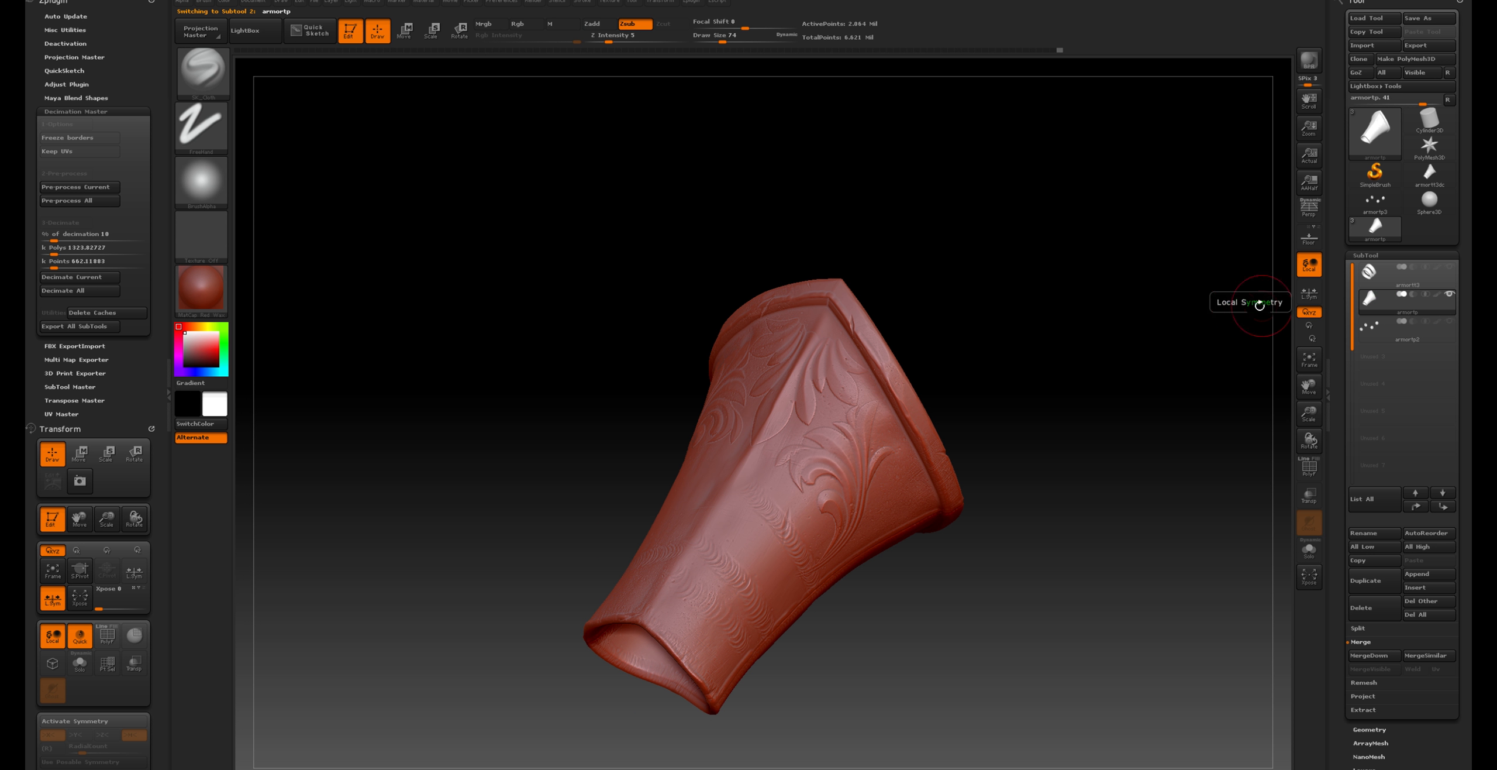
{"action": "left_click_drag", "start_coordinate": [1255, 303], "coordinate": [1230, 304]}
Show the straps and studs again with the strap subtool active and look over the complete cuff
{"action": "left_click", "coordinate": [1447, 294]}
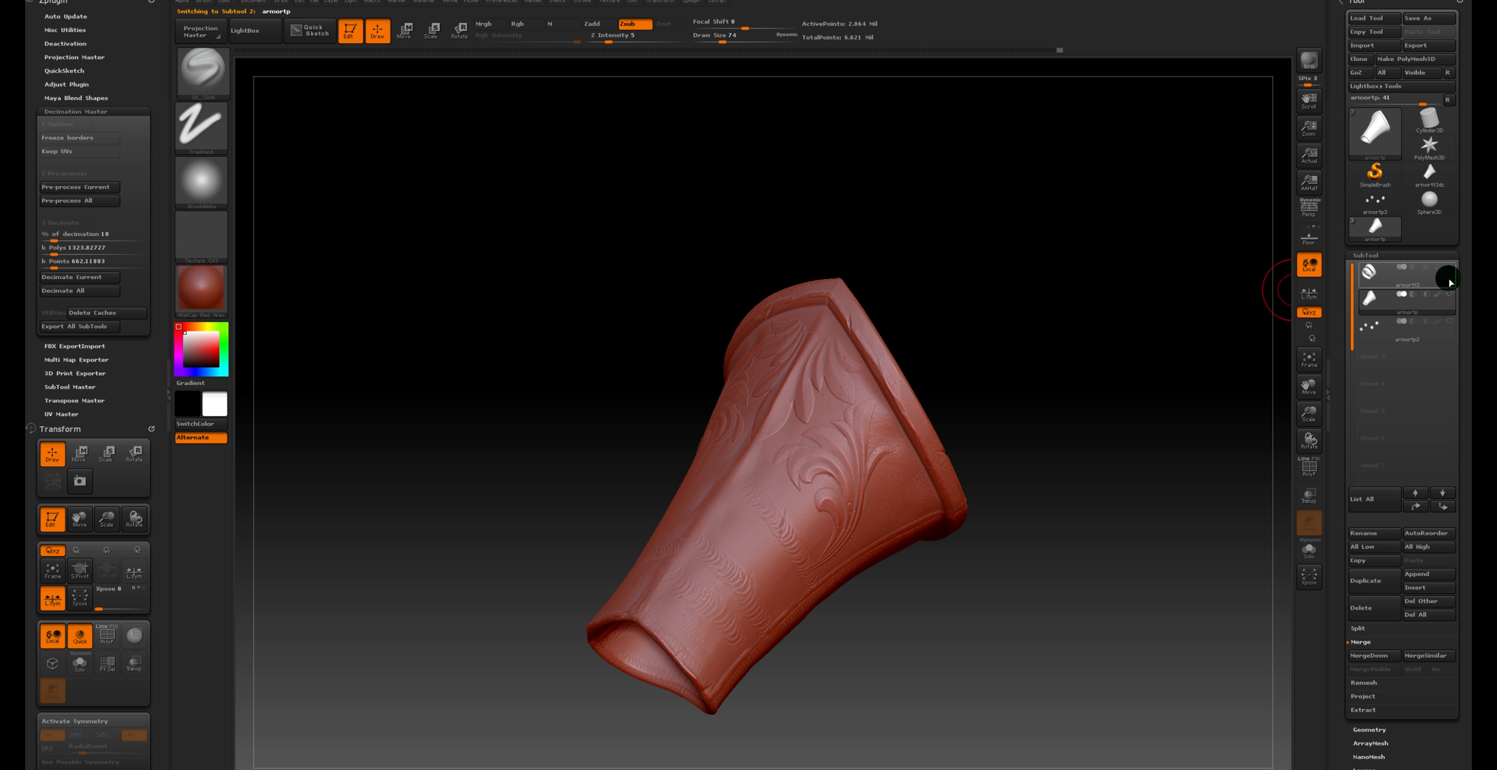
{"action": "left_click", "coordinate": [1449, 275]}
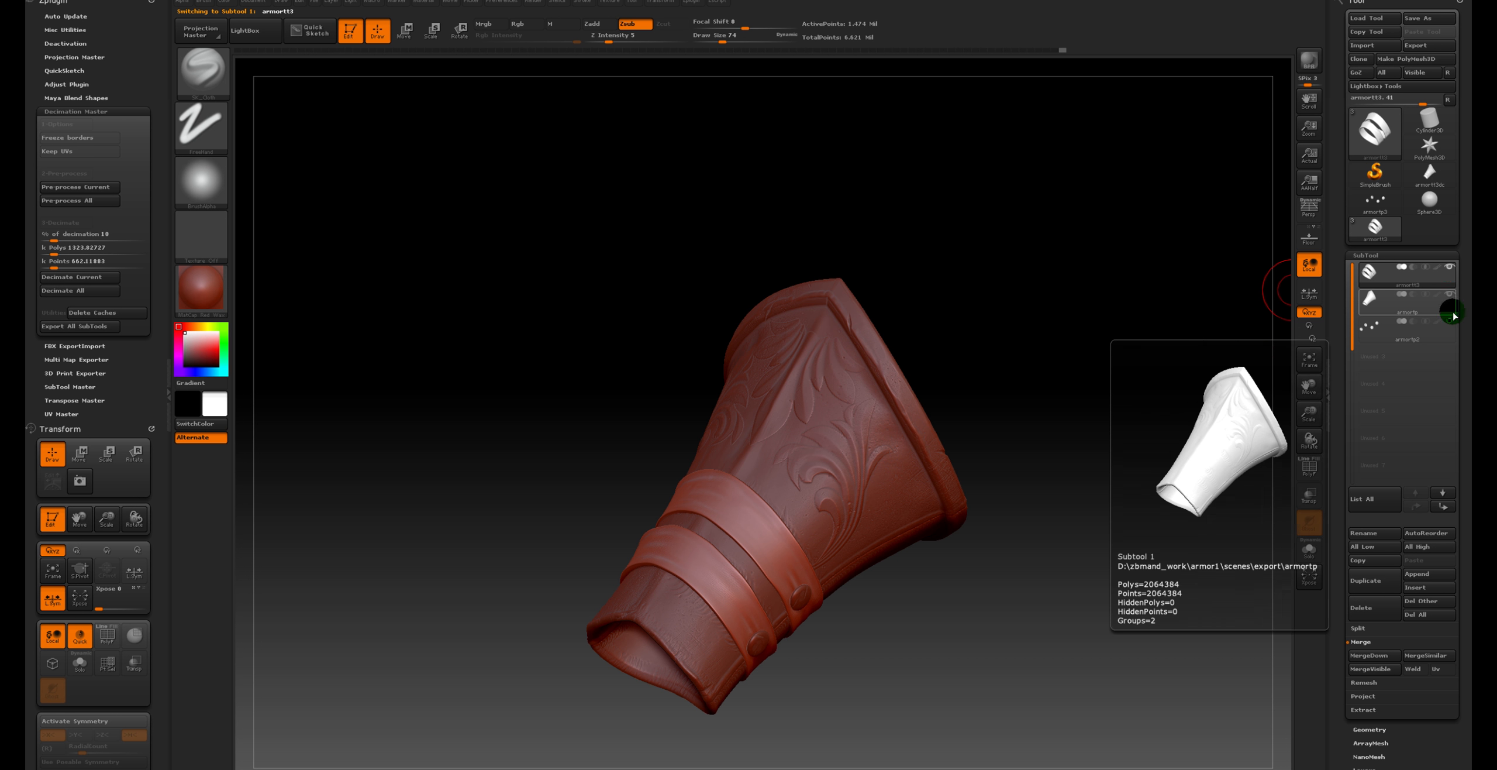
{"action": "left_click_drag", "start_coordinate": [915, 680], "coordinate": [841, 616]}
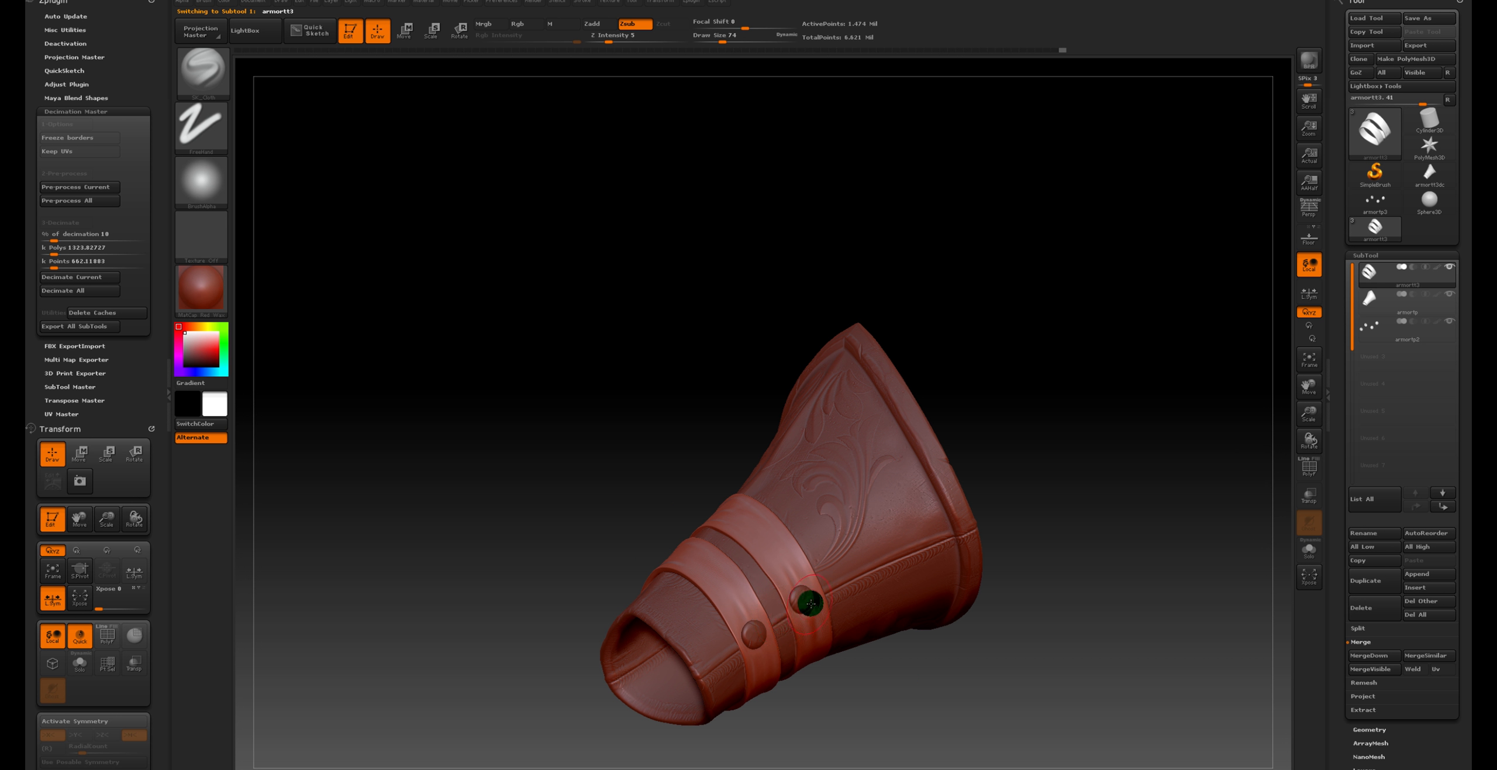
{"action": "left_click_drag", "start_coordinate": [1016, 321], "coordinate": [1033, 375]}
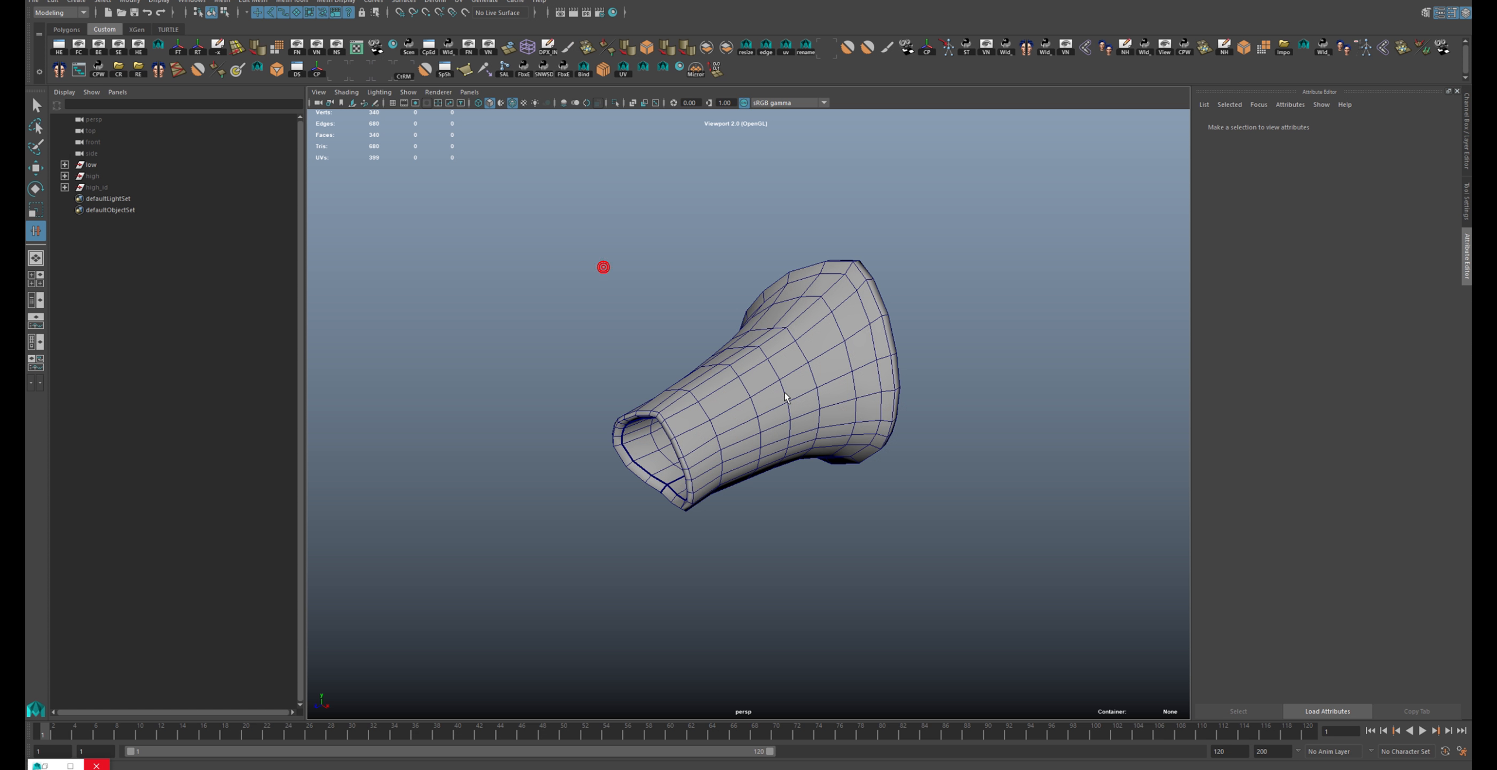
Switch to Maya, hide the low group and show the colored high_id group
{"action": "left_click", "coordinate": [786, 395]}
{"action": "left_click", "coordinate": [117, 169]}
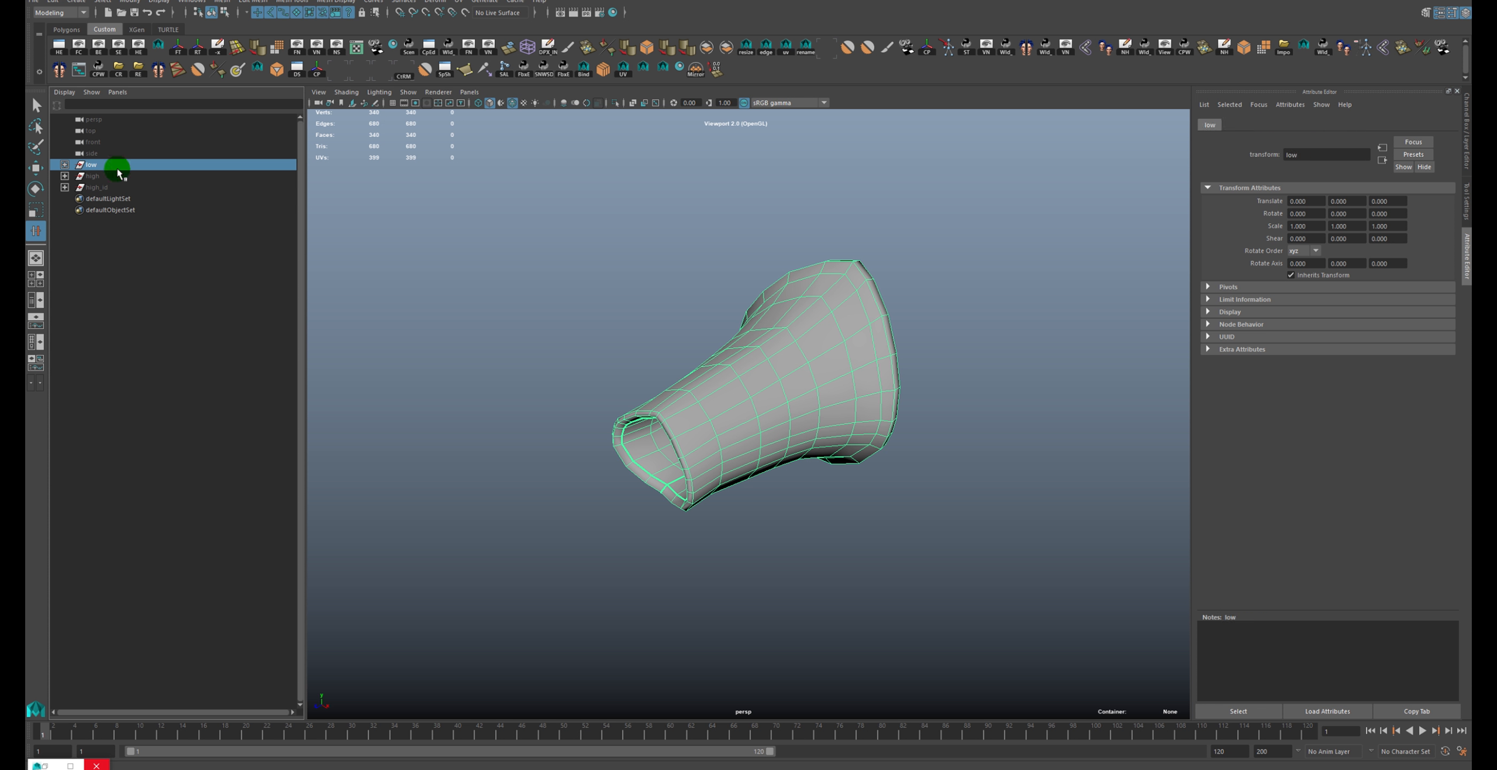
{"action": "key", "text": "ctrl+h"}
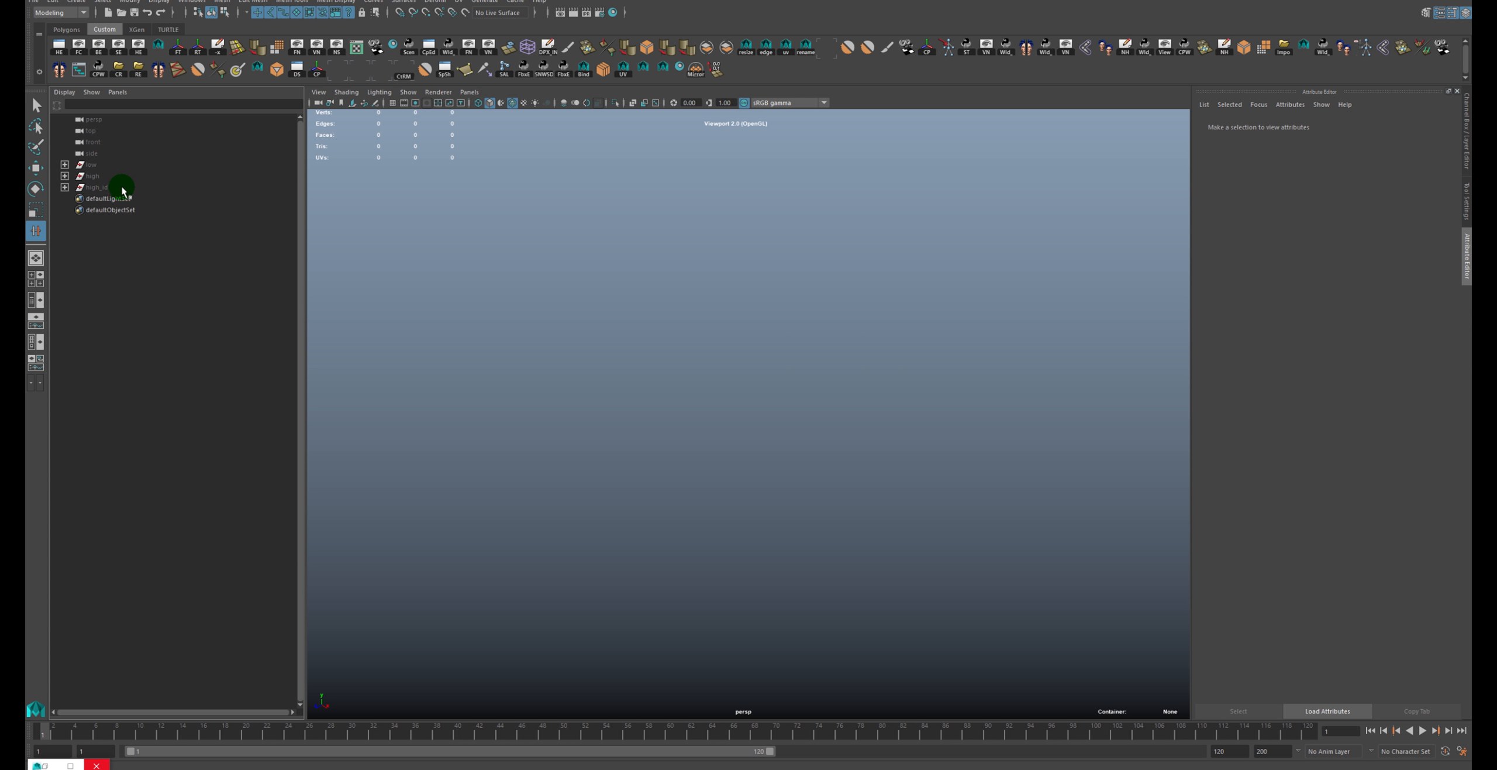
{"action": "left_click", "coordinate": [123, 189]}
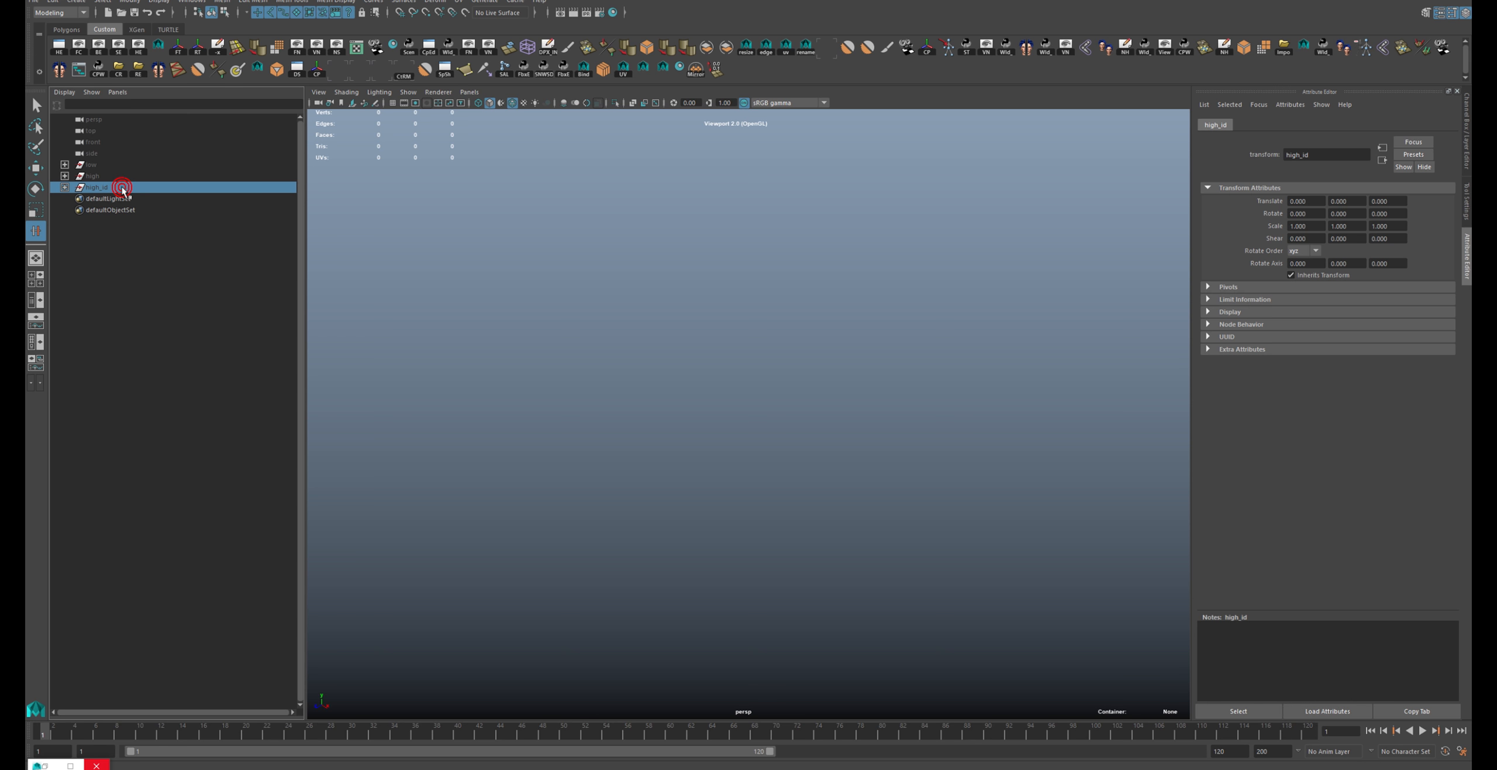
{"action": "key", "text": "shift+h"}
{"action": "left_click", "coordinate": [930, 281]}
{"action": "right_click_drag", "start_coordinate": [930, 241], "coordinate": [1010, 371], "text": "alt"}
{"action": "key", "text": "alt+5"}
{"action": "left_click_drag", "start_coordinate": [1053, 383], "coordinate": [1042, 357], "text": "alt"}
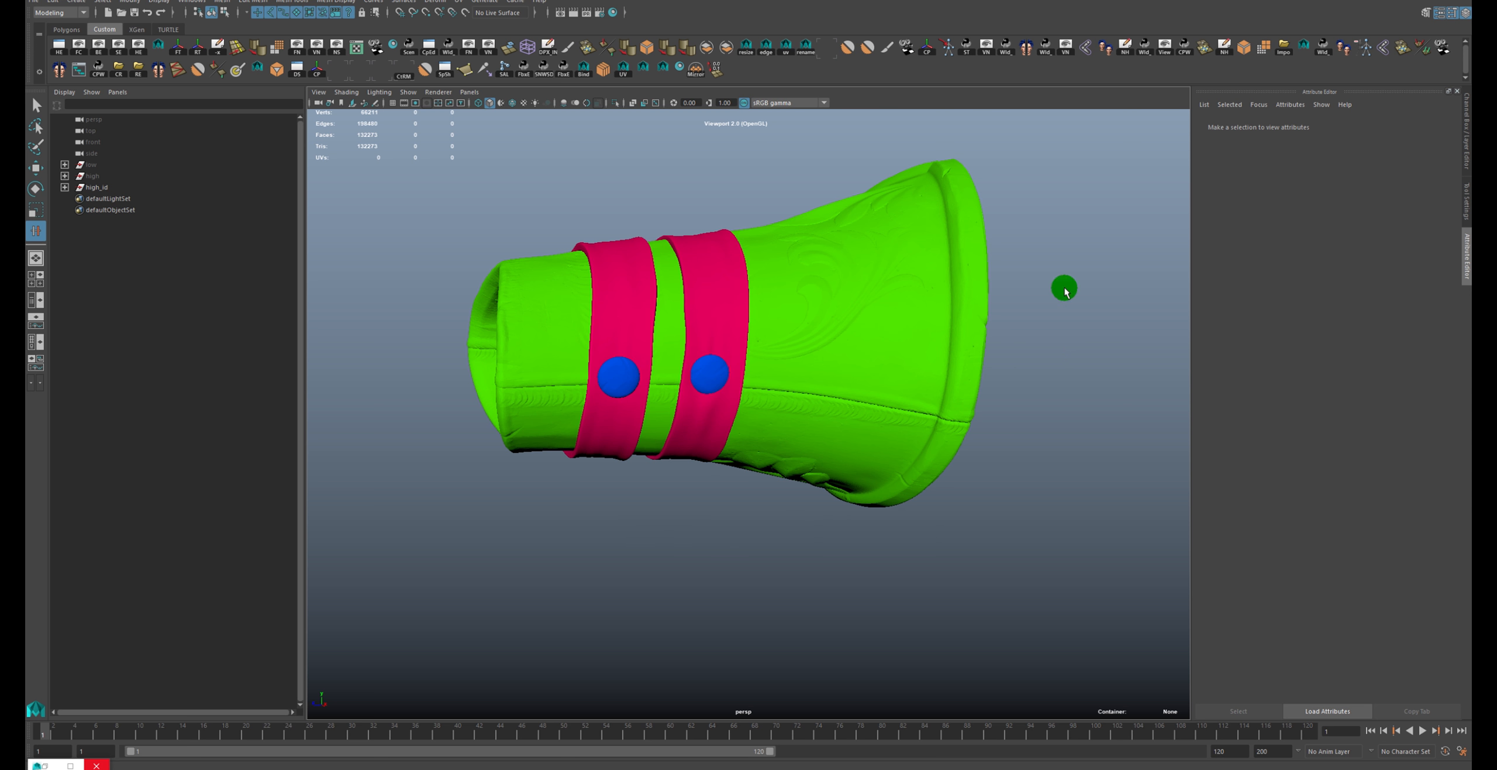
Open the Hypershade and compare its flat color materials with the studs, straps and cuff of the high_id mesh
{"action": "key", "text": "shift+t"}
{"action": "left_click_drag", "start_coordinate": [866, 419], "coordinate": [745, 539]}
{"action": "left_click", "coordinate": [566, 618]}
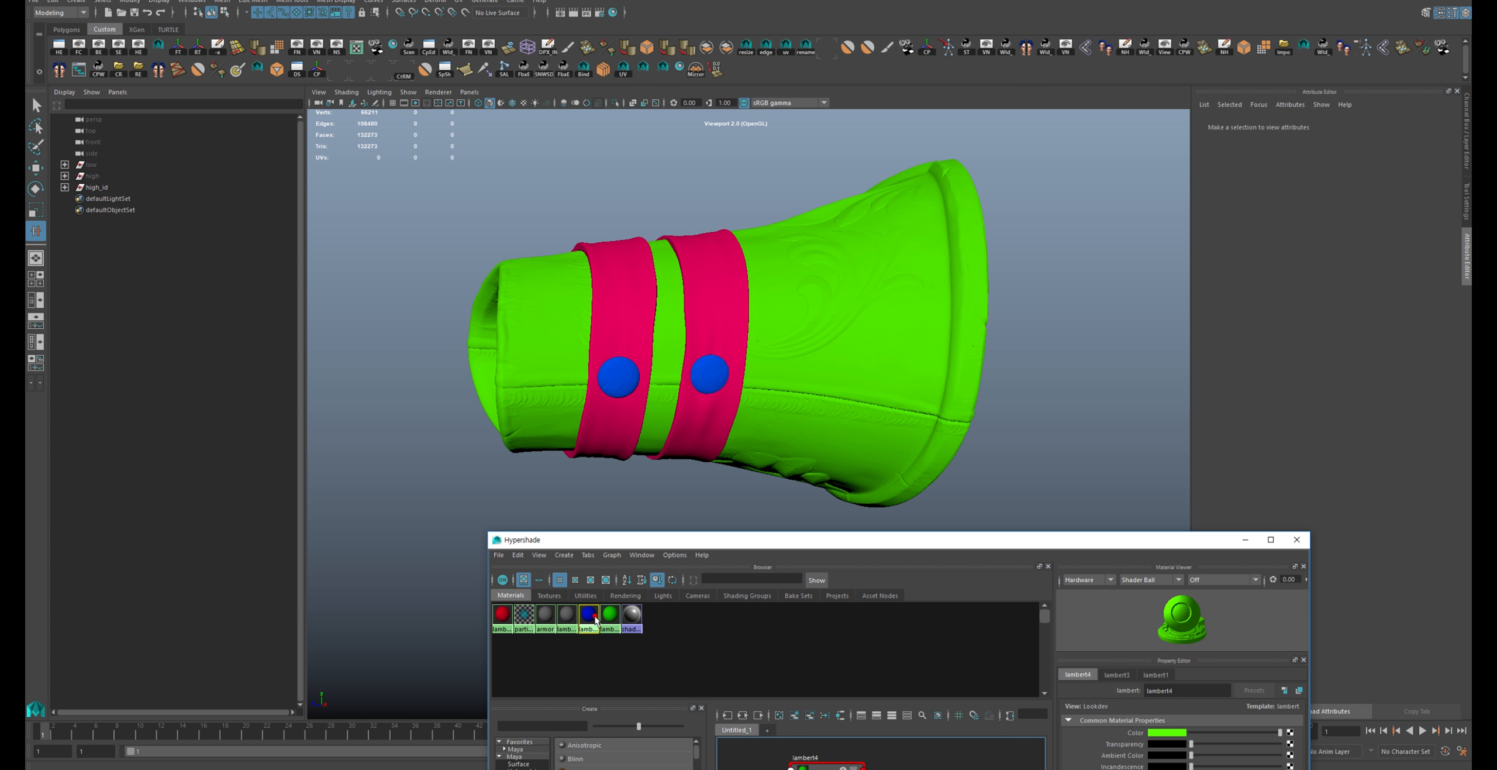
{"action": "left_click", "coordinate": [623, 384]}
{"action": "middle_click_drag", "start_coordinate": [574, 614], "coordinate": [649, 365]}
{"action": "left_click", "coordinate": [657, 340]}
{"action": "left_click", "coordinate": [708, 336]}
{"action": "left_click", "coordinate": [805, 292]}
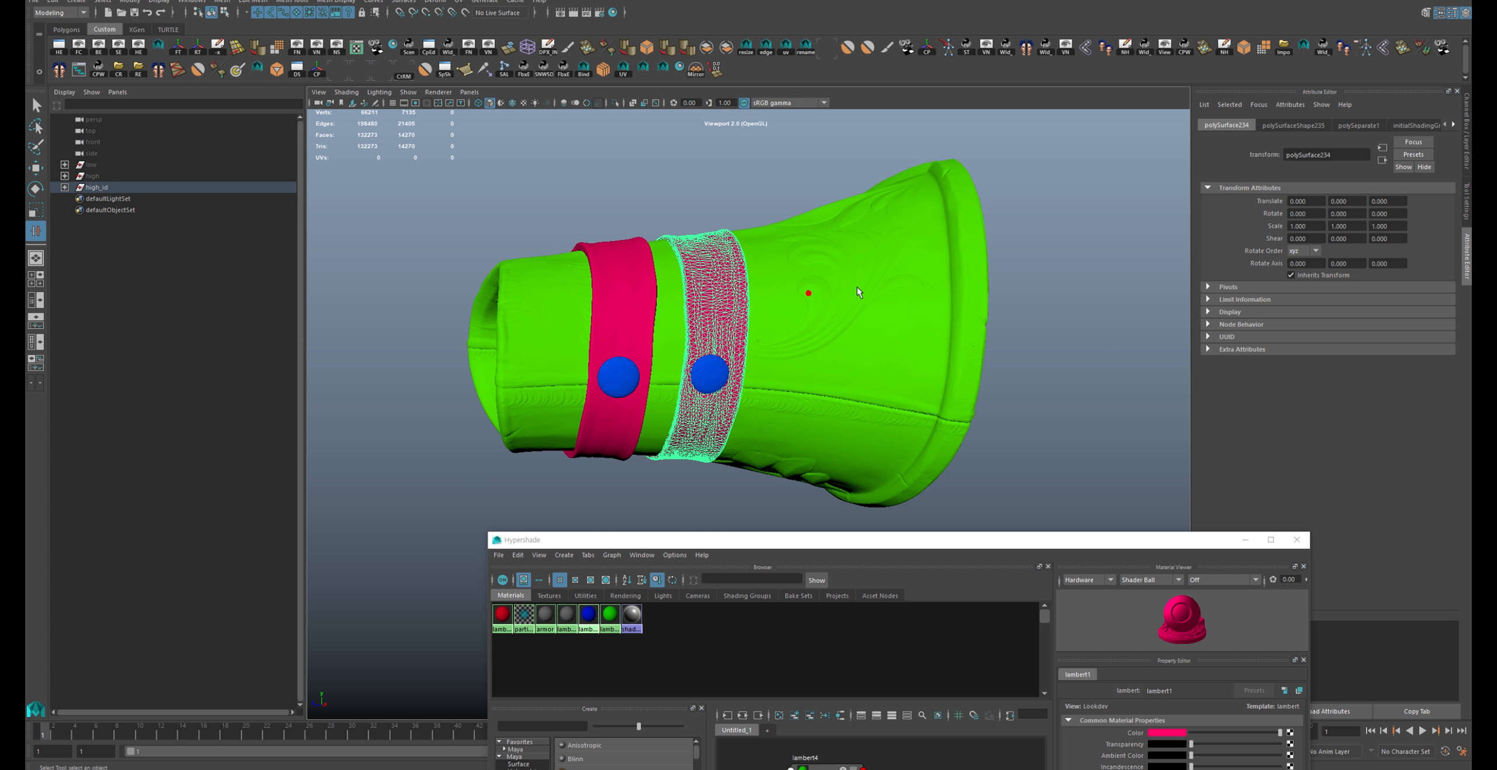
{"action": "left_click", "coordinate": [1061, 251]}
Check the material on the strap nearest the narrow end, then minimize the Hypershade and clear the selection
{"action": "left_click_drag", "start_coordinate": [1063, 251], "coordinate": [1000, 392], "text": "alt"}
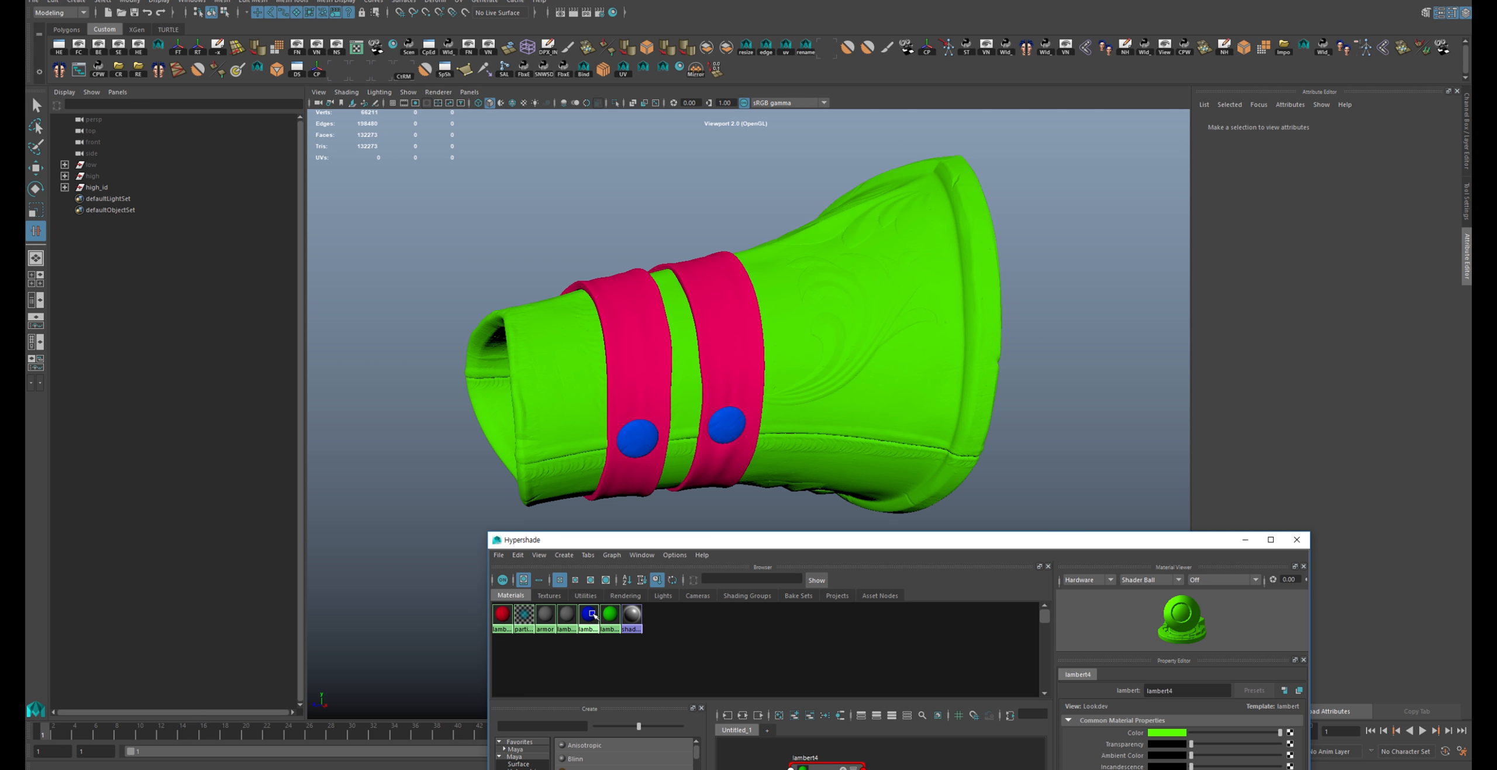
{"action": "right_click_drag", "start_coordinate": [610, 613], "coordinate": [649, 614]}
{"action": "left_click", "coordinate": [641, 323]}
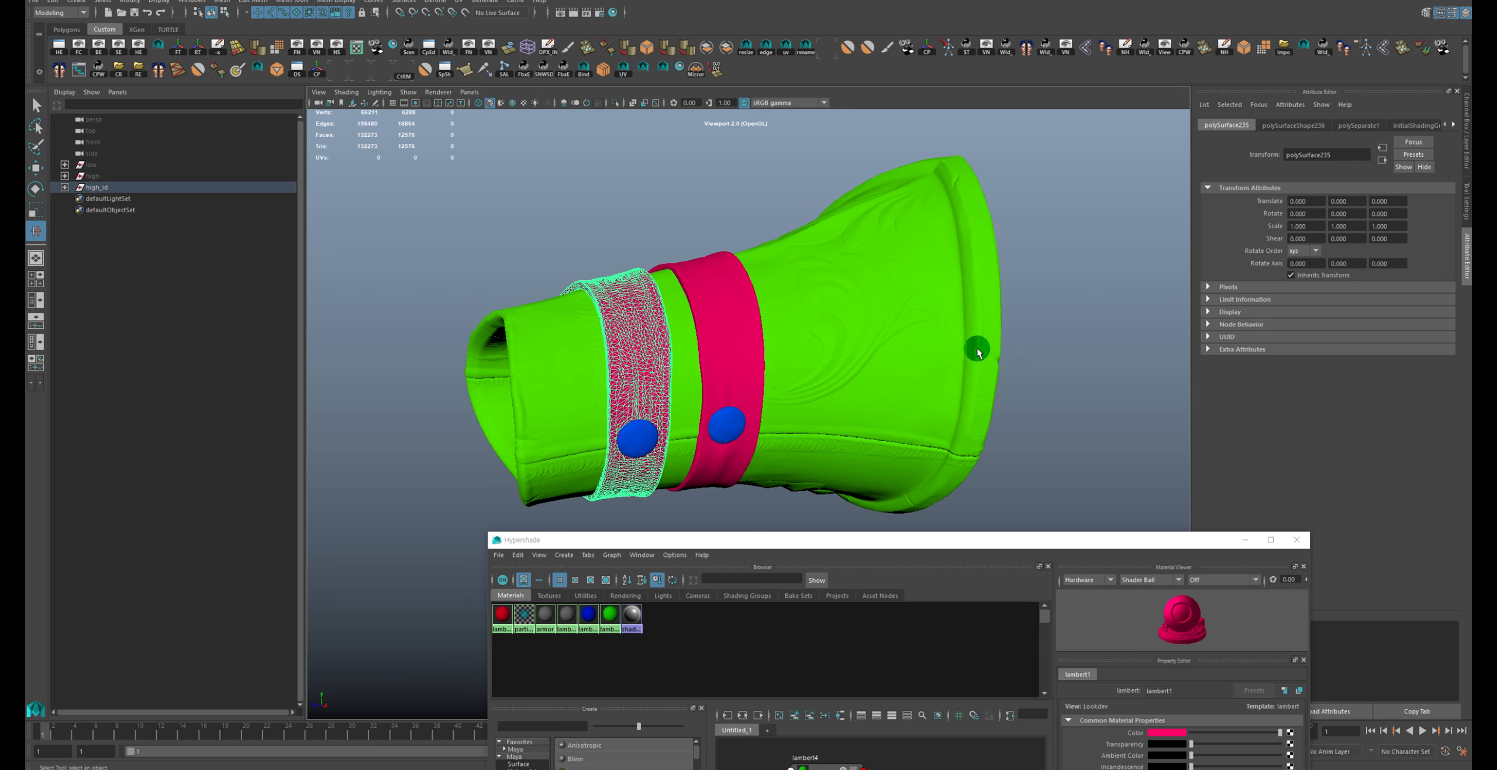
{"action": "left_click_drag", "start_coordinate": [983, 348], "coordinate": [1039, 204], "text": "alt"}
{"action": "left_click_drag", "start_coordinate": [1046, 151], "coordinate": [476, 531]}
{"action": "left_click", "coordinate": [1245, 539]}
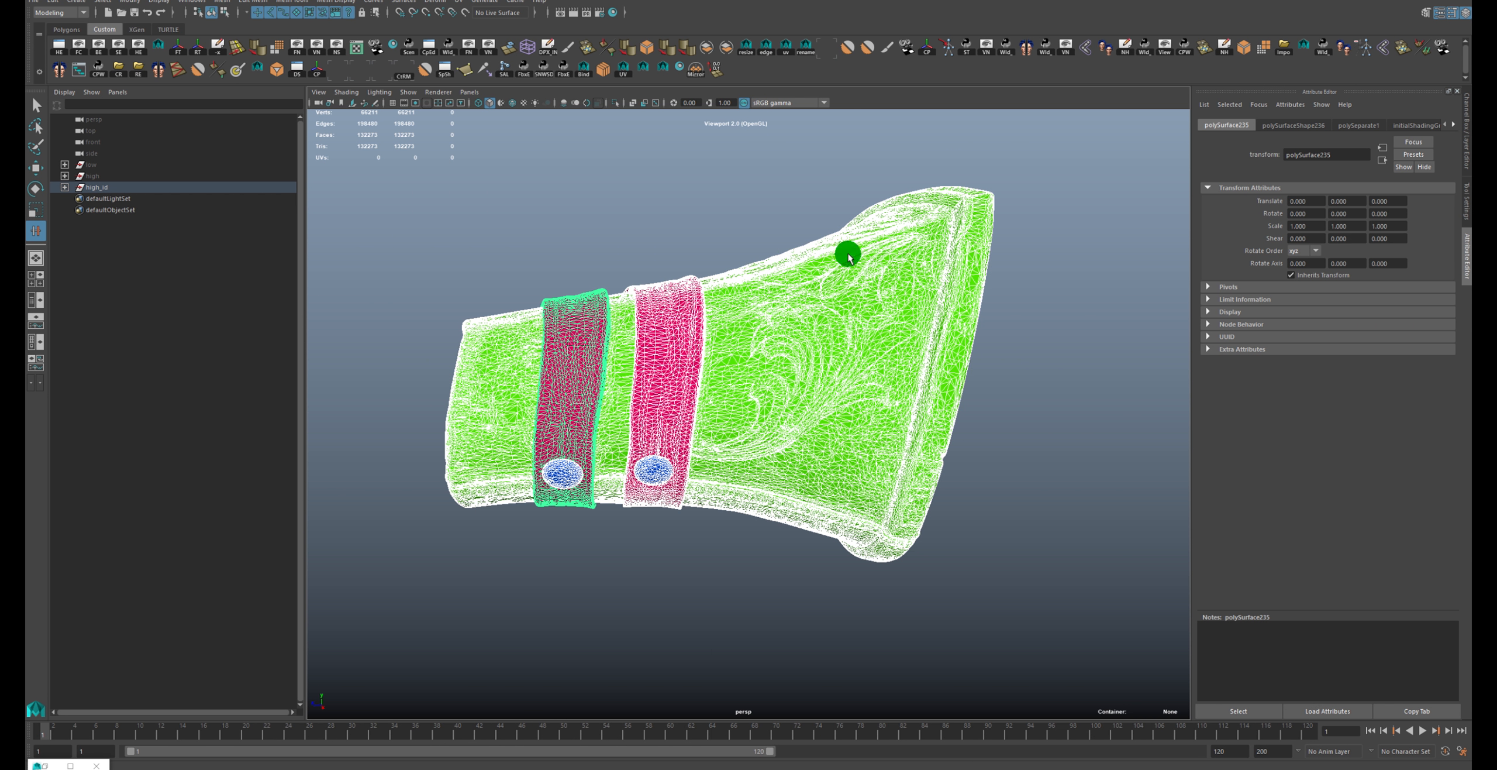
{"action": "left_click", "coordinate": [1053, 395]}
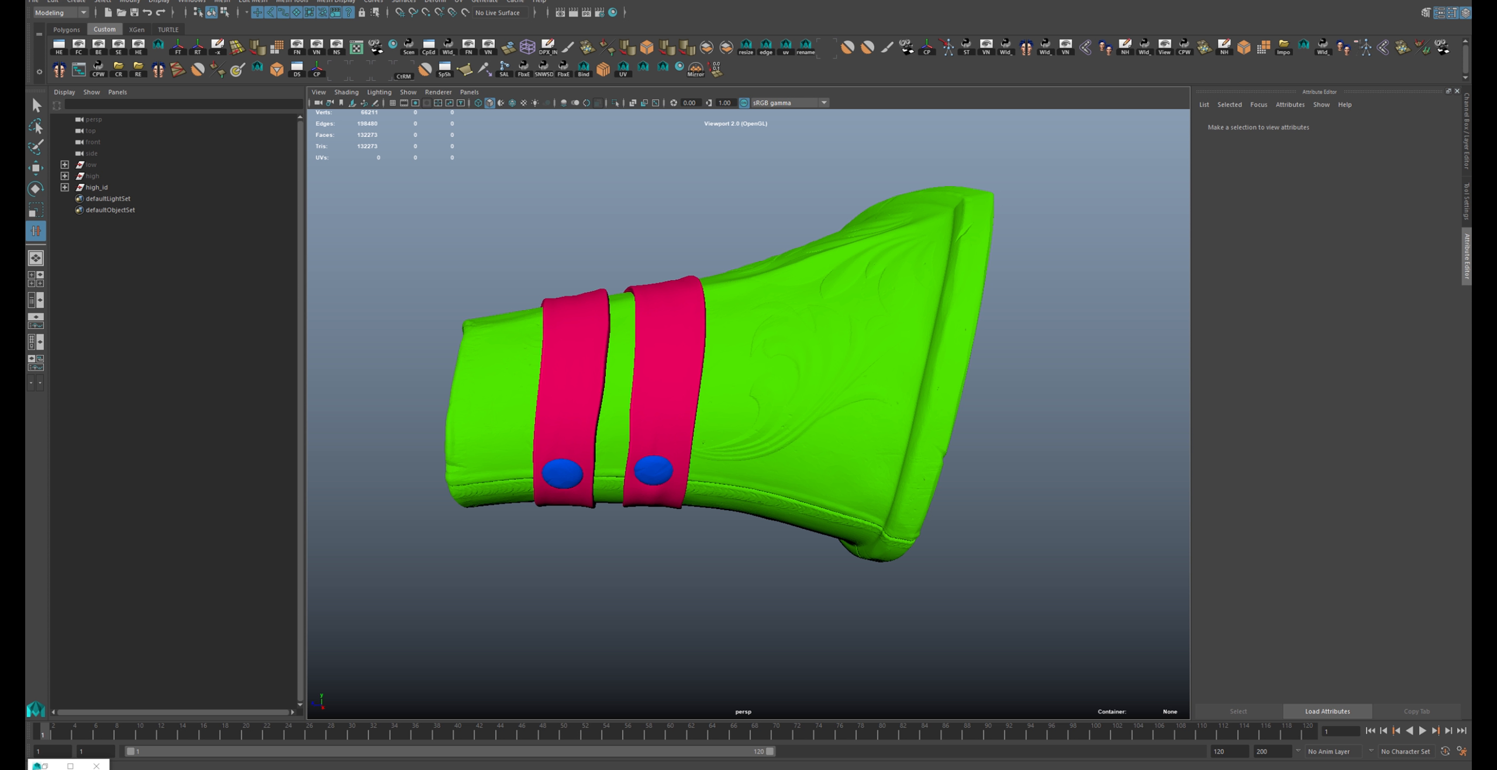
Switch to Substance Painter and start a new project using armor_low.obj as its mesh
{"action": "key", "text": "alt+Tab"}
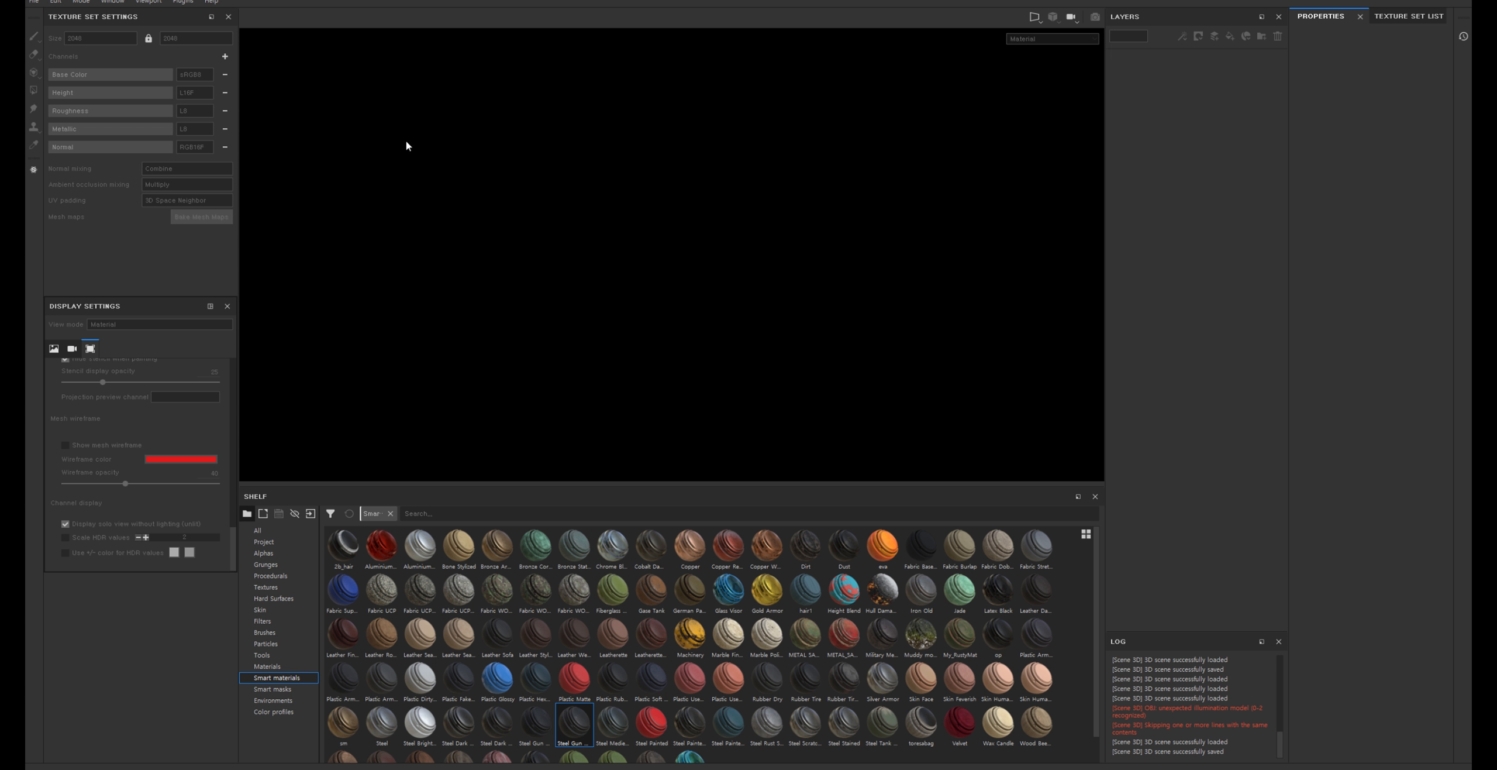
{"action": "left_click", "coordinate": [35, 4]}
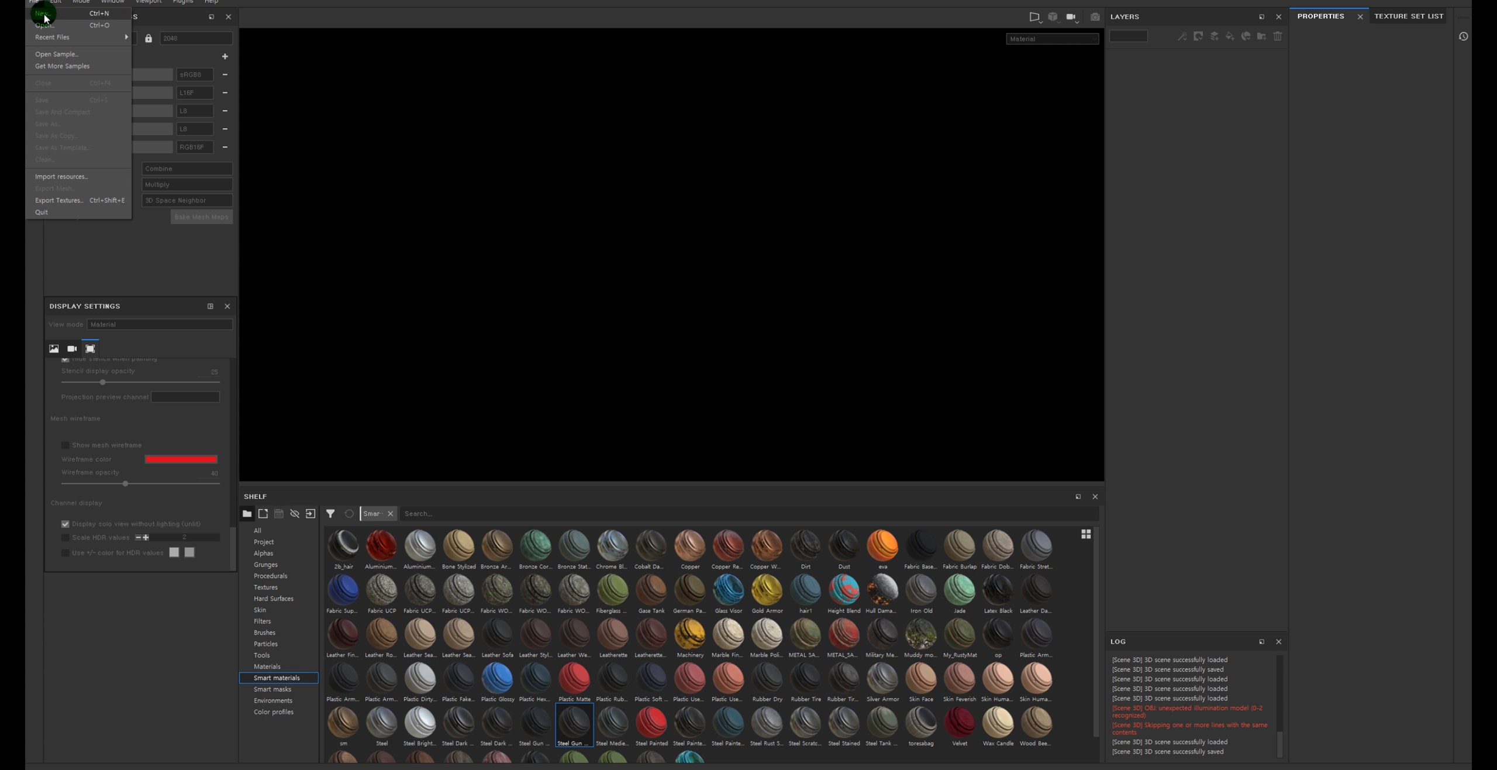
{"action": "left_click", "coordinate": [44, 13]}
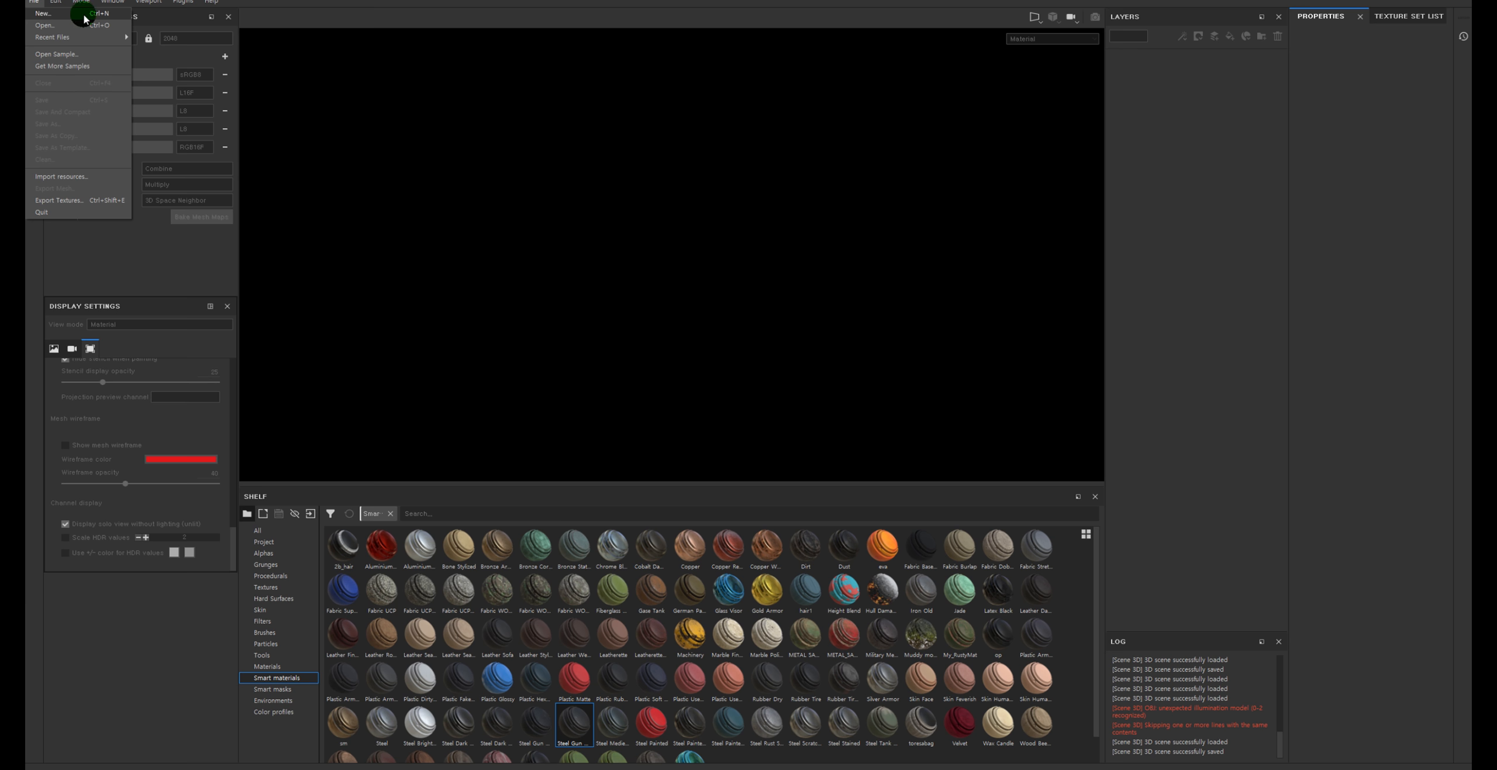
{"action": "left_click", "coordinate": [848, 271]}
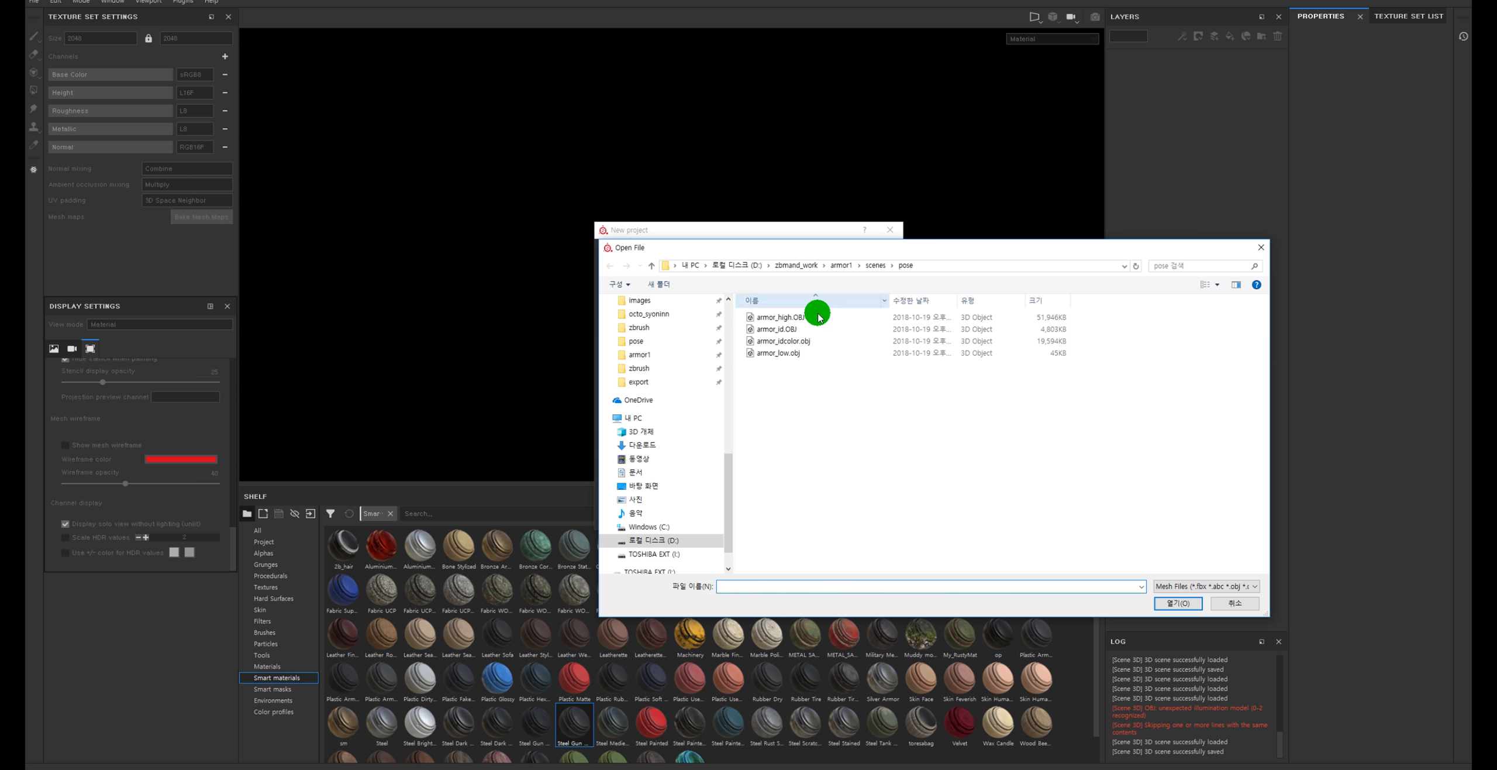
{"action": "double_click", "coordinate": [807, 353]}
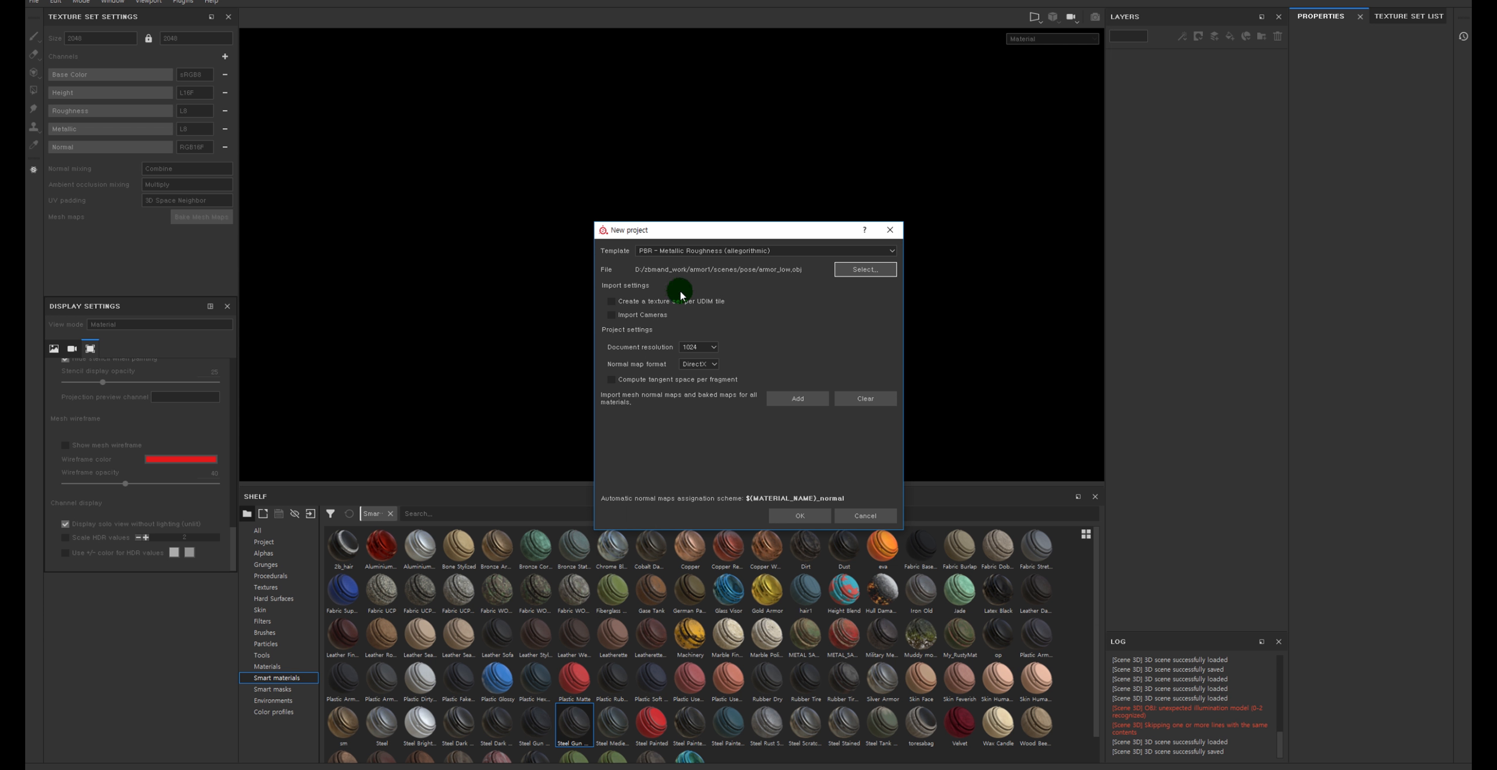
Set the document resolution to 2048, create the project and look over the loaded cuff
{"action": "left_click", "coordinate": [694, 349]}
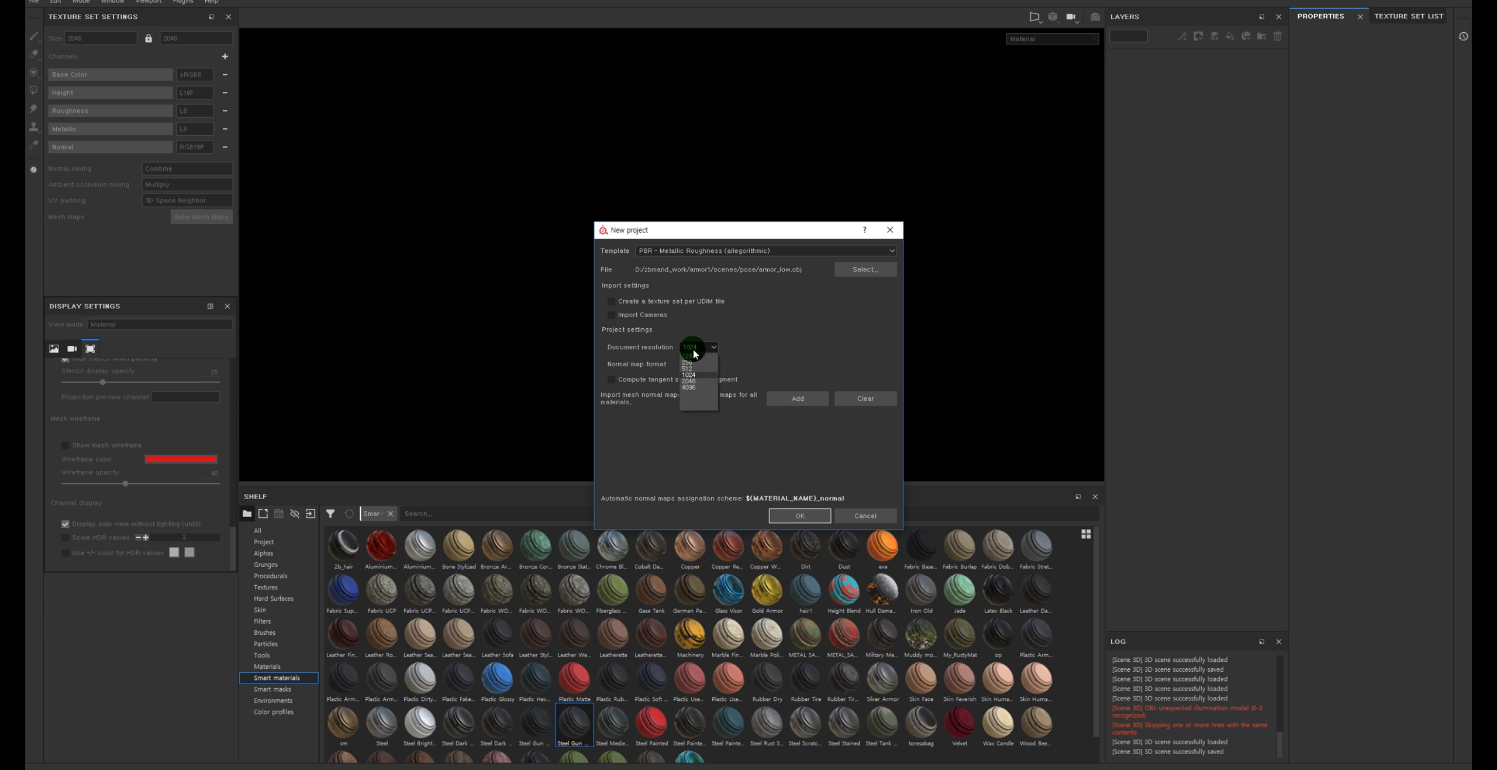
{"action": "left_click", "coordinate": [697, 381]}
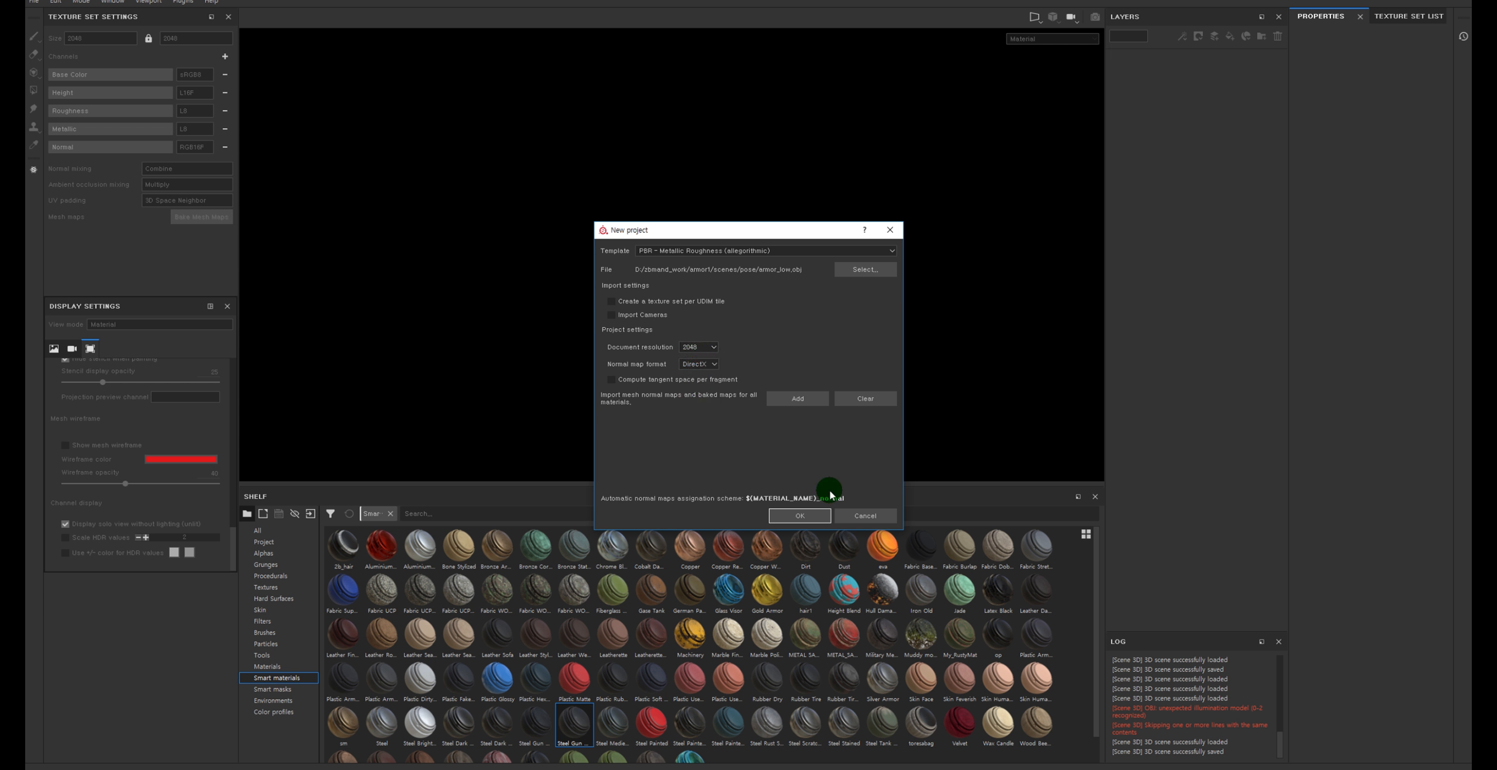
{"action": "left_click", "coordinate": [800, 515]}
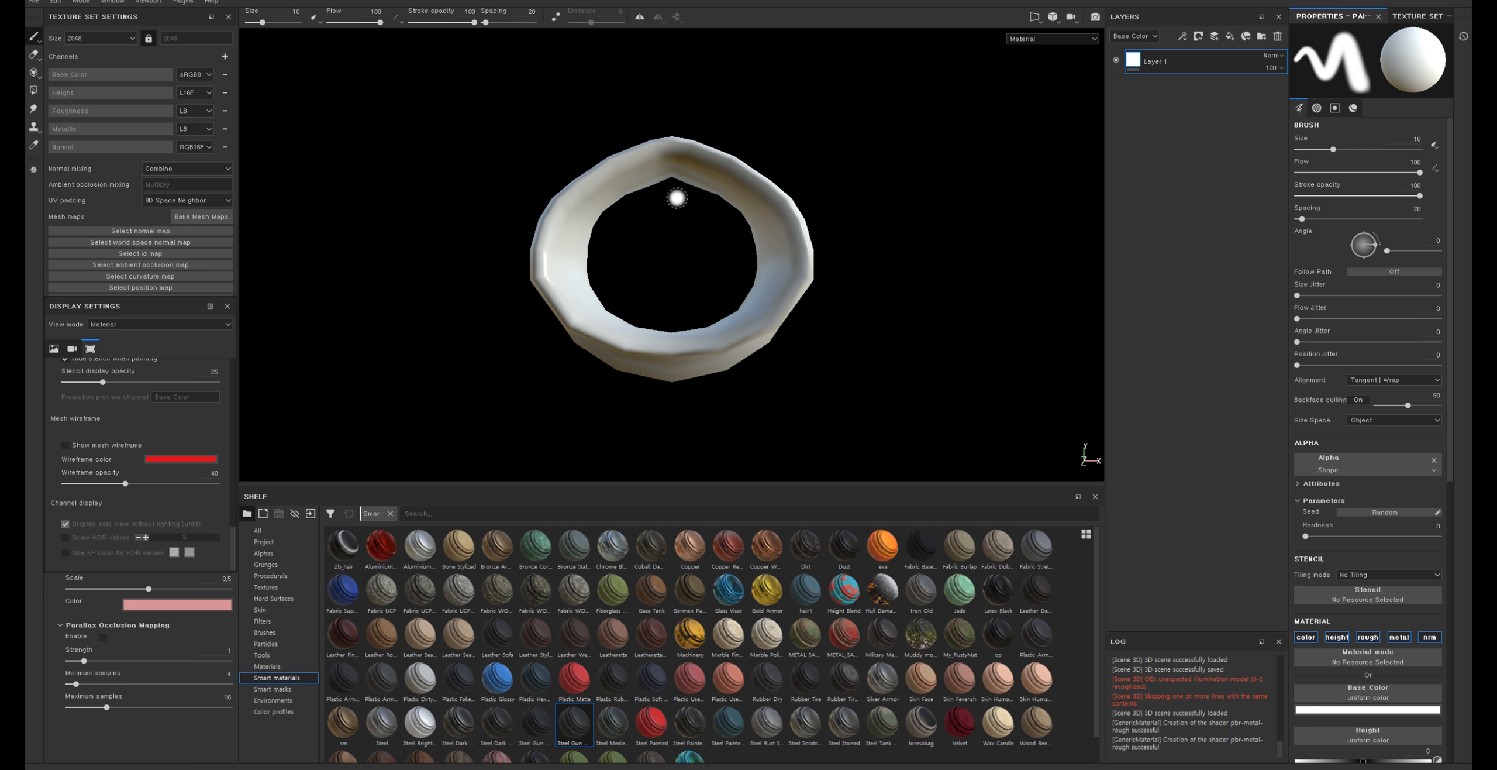
{"action": "left_click_drag", "start_coordinate": [857, 166], "coordinate": [826, 322], "text": "alt"}
{"action": "scroll", "coordinate": [128, 483], "scroll_direction": "up", "scroll_amount": 5}
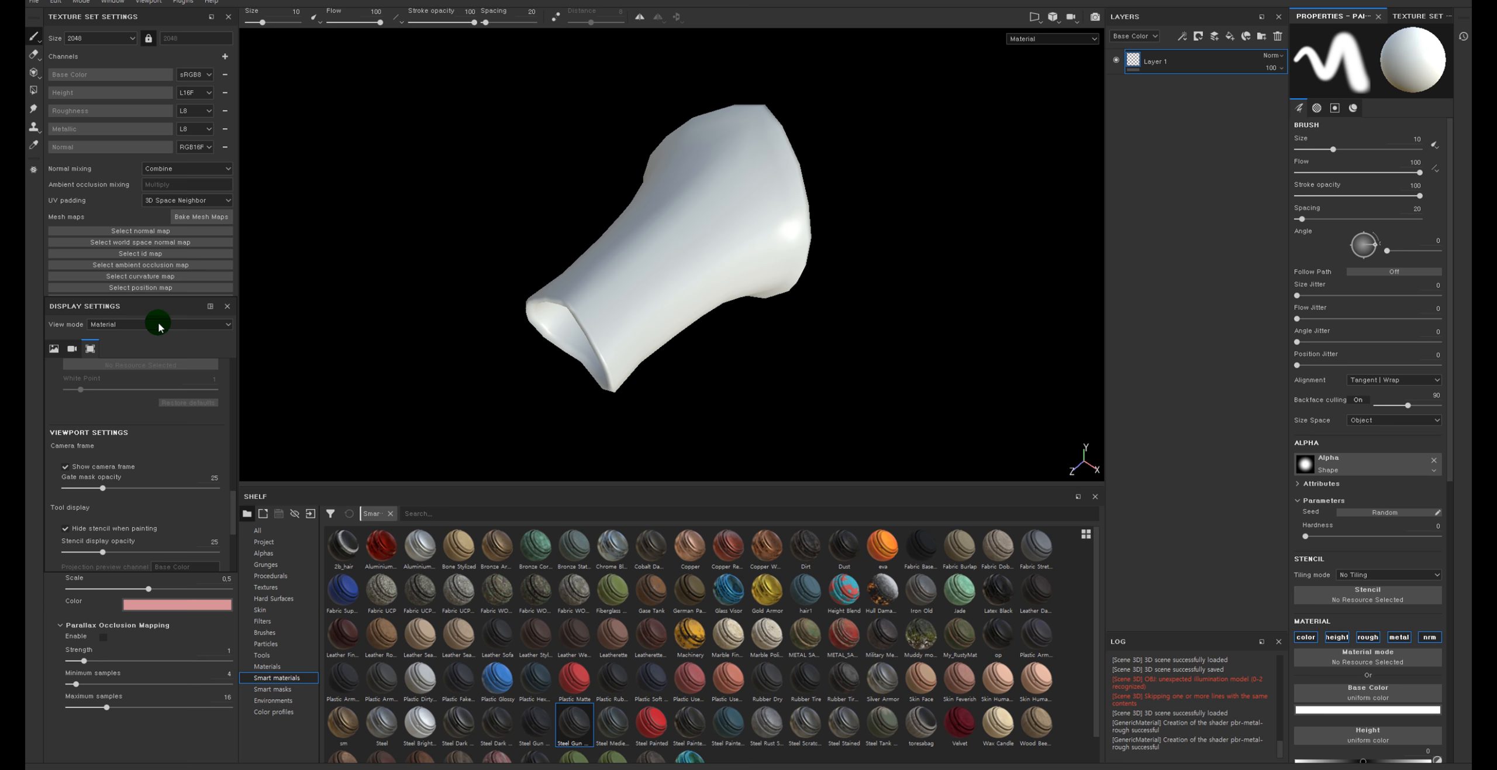
Narrow the viewport camera's field of view to 10 degrees and reframe the whole cuff
{"action": "scroll", "coordinate": [131, 486], "scroll_direction": "up", "scroll_amount": 3}
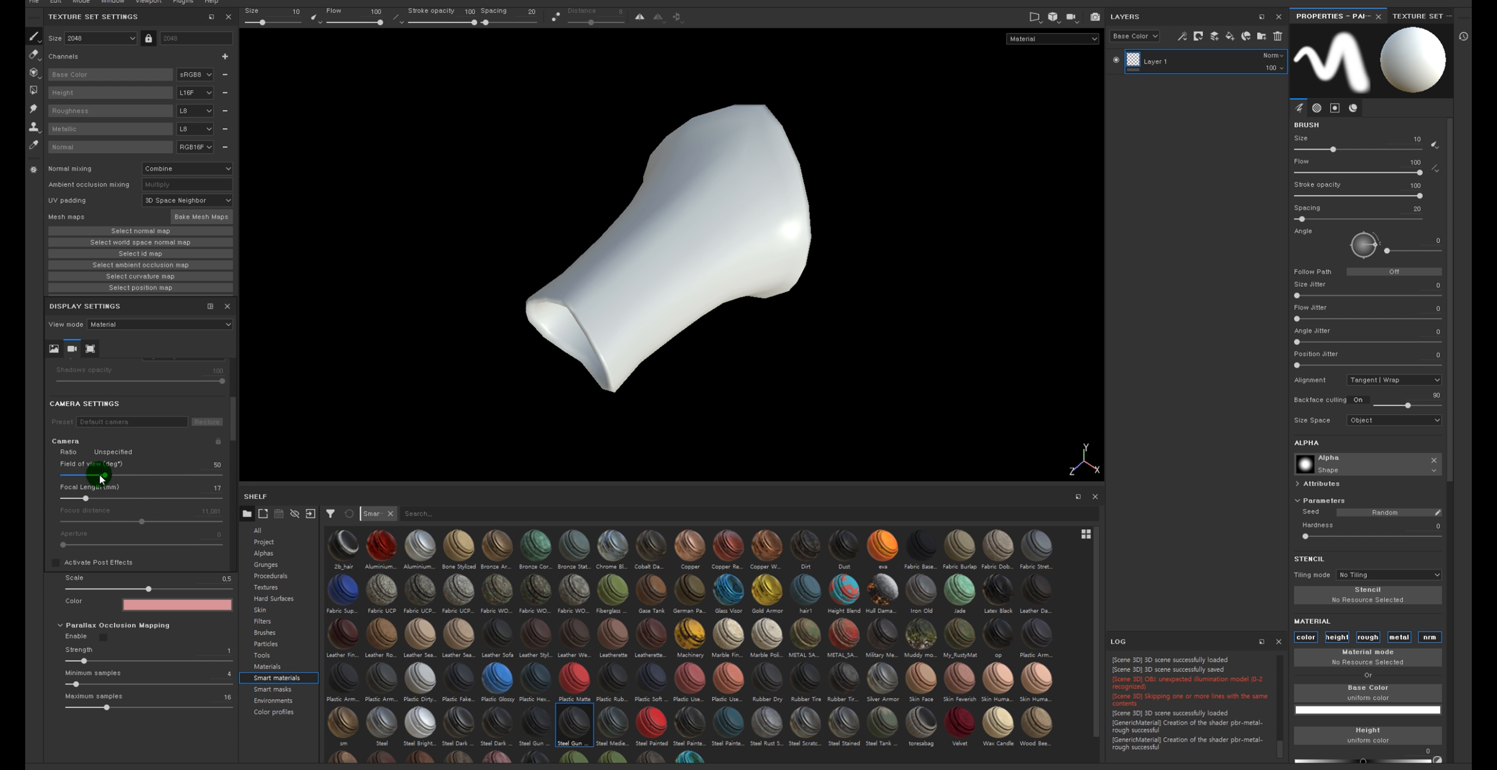
{"action": "left_click_drag", "start_coordinate": [102, 475], "coordinate": [62, 477]}
{"action": "right_click_drag", "start_coordinate": [610, 259], "coordinate": [311, 243], "text": "alt"}
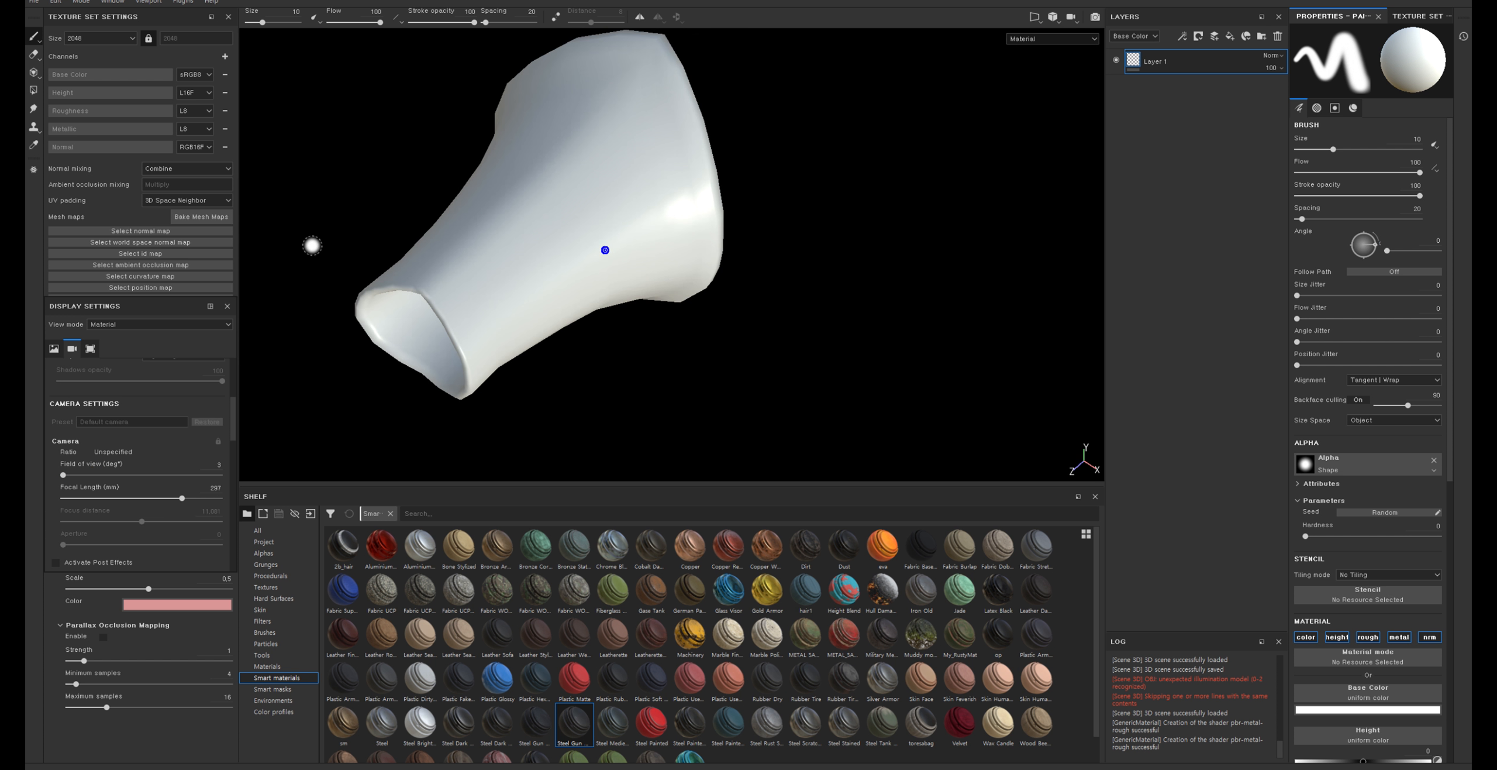
{"action": "left_click_drag", "start_coordinate": [684, 244], "coordinate": [658, 291], "text": "alt"}
{"action": "middle_click_drag", "start_coordinate": [659, 291], "coordinate": [755, 418], "text": "alt"}
{"action": "left_click_drag", "start_coordinate": [730, 386], "coordinate": [736, 351], "text": "alt"}
{"action": "middle_click_drag", "start_coordinate": [747, 352], "coordinate": [775, 363], "text": "alt"}
{"action": "right_click_drag", "start_coordinate": [776, 364], "coordinate": [669, 304], "text": "alt"}
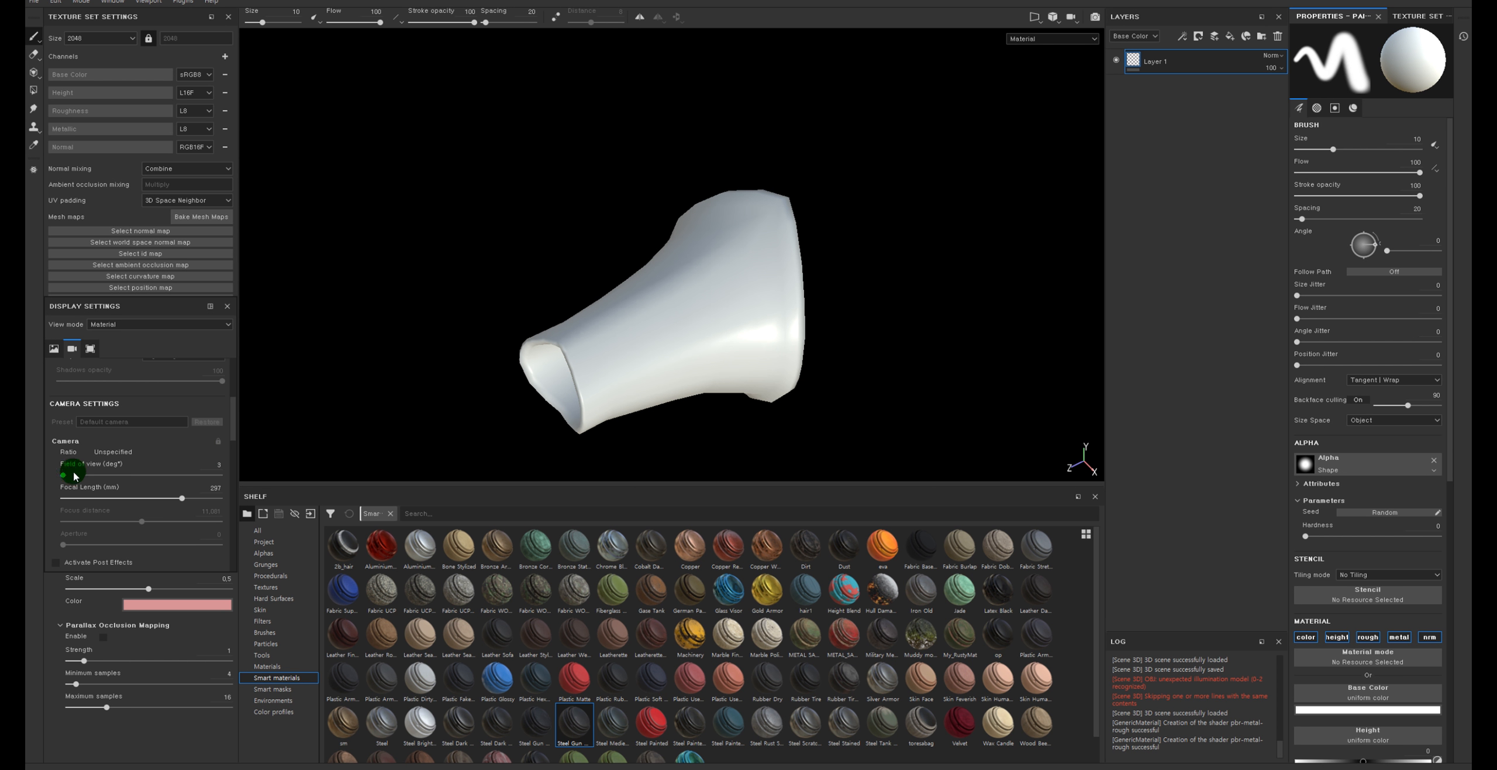
{"action": "left_click_drag", "start_coordinate": [62, 475], "coordinate": [69, 475]}
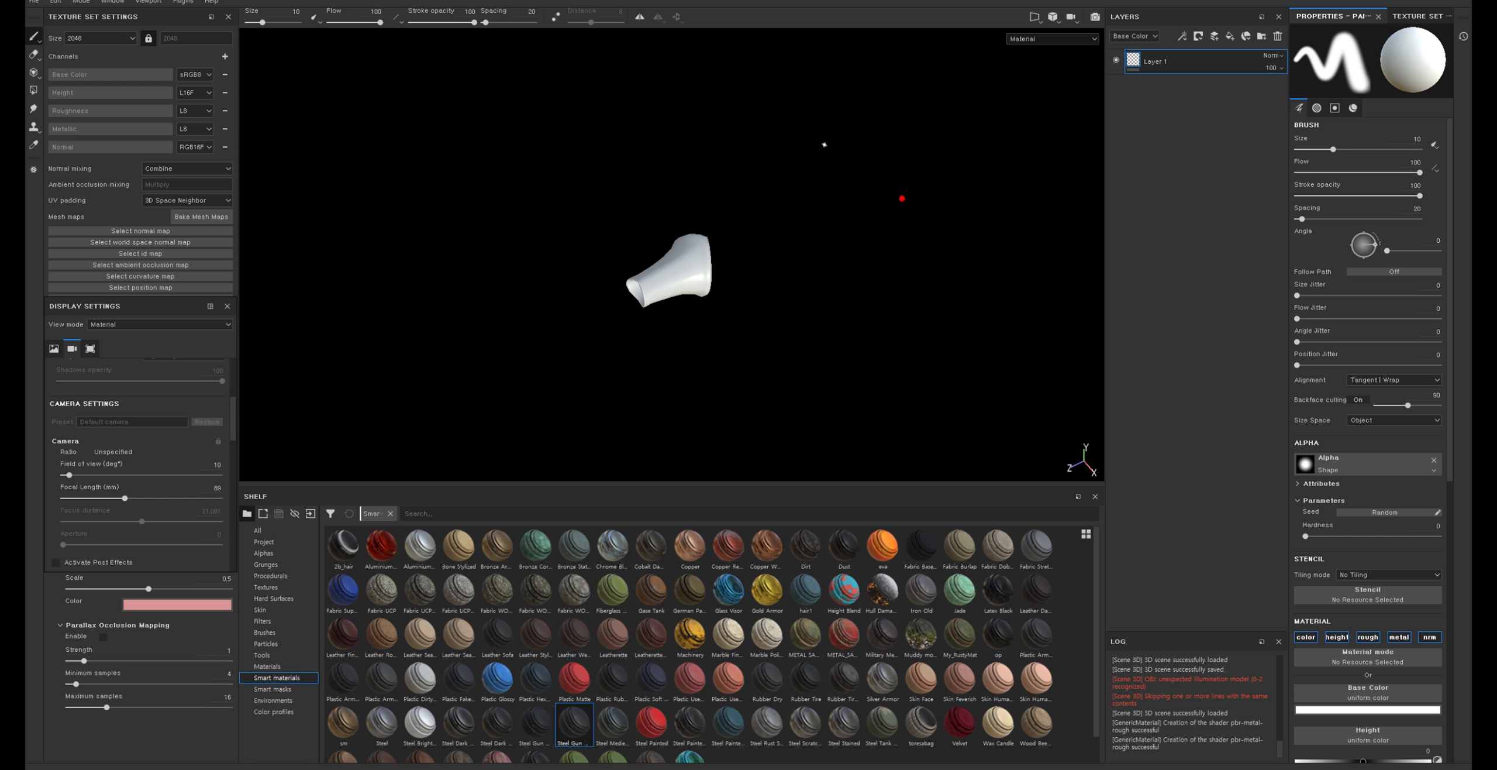
{"action": "right_click_drag", "start_coordinate": [725, 348], "coordinate": [809, 359], "text": "alt"}
{"action": "left_click_drag", "start_coordinate": [809, 358], "coordinate": [792, 333], "text": "alt"}
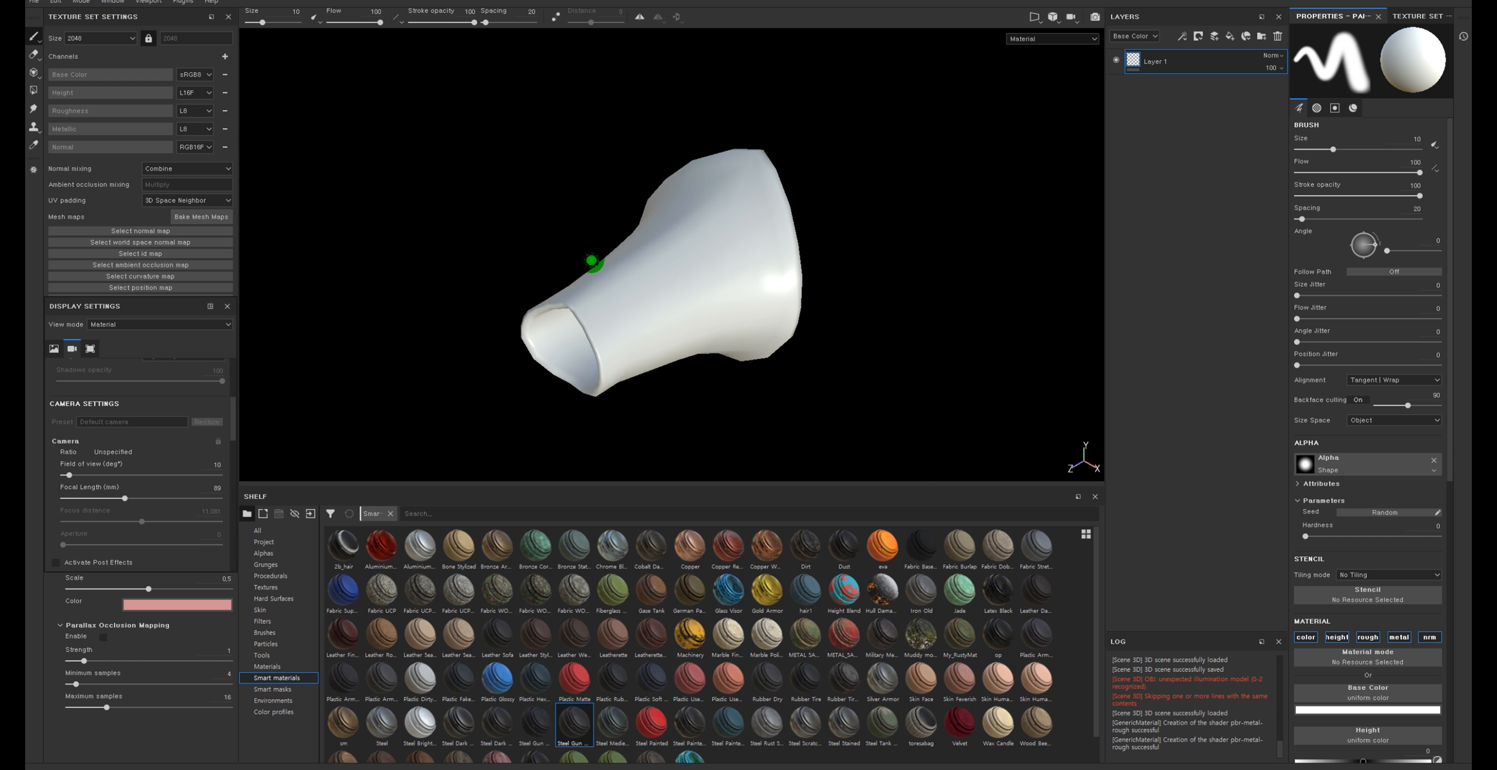
Set up a mesh map bake of only the normal map at 1024, with armor_high.obj as the high definition mesh
{"action": "left_click", "coordinate": [206, 218]}
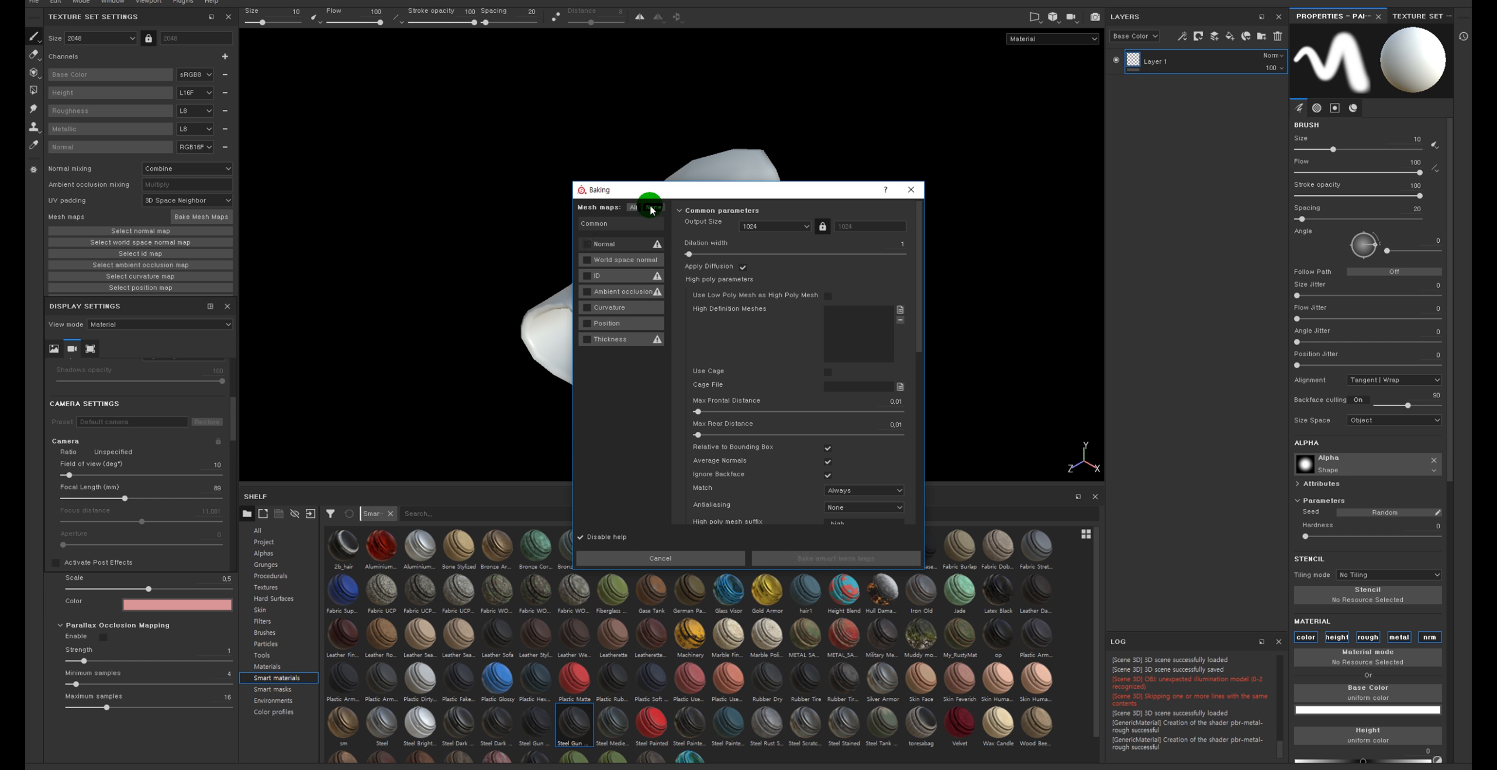
{"action": "left_click", "coordinate": [588, 244]}
{"action": "left_click", "coordinate": [774, 227]}
{"action": "scroll", "coordinate": [772, 240], "scroll_direction": "down", "scroll_amount": 1}
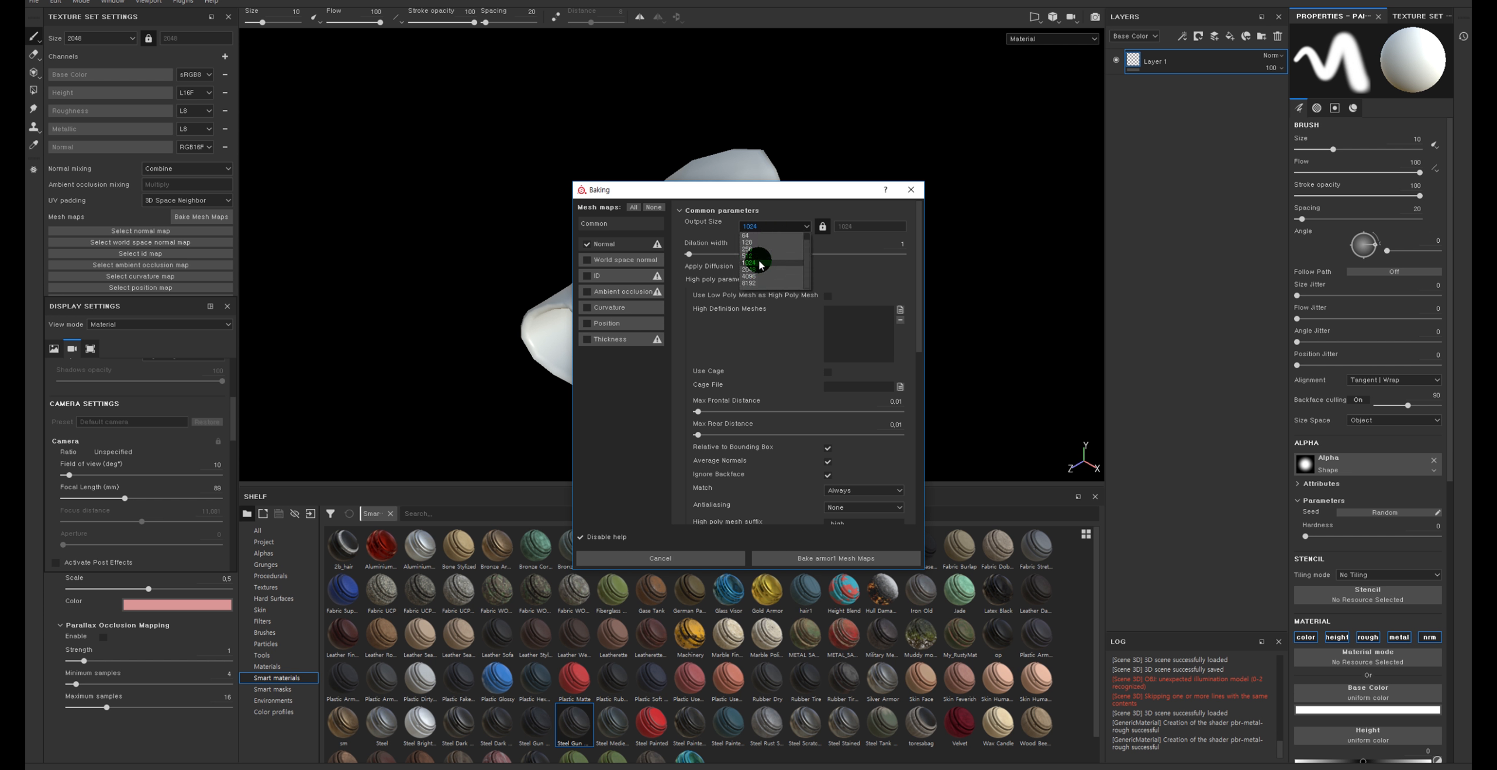
{"action": "left_click", "coordinate": [760, 263]}
{"action": "left_click", "coordinate": [900, 309]}
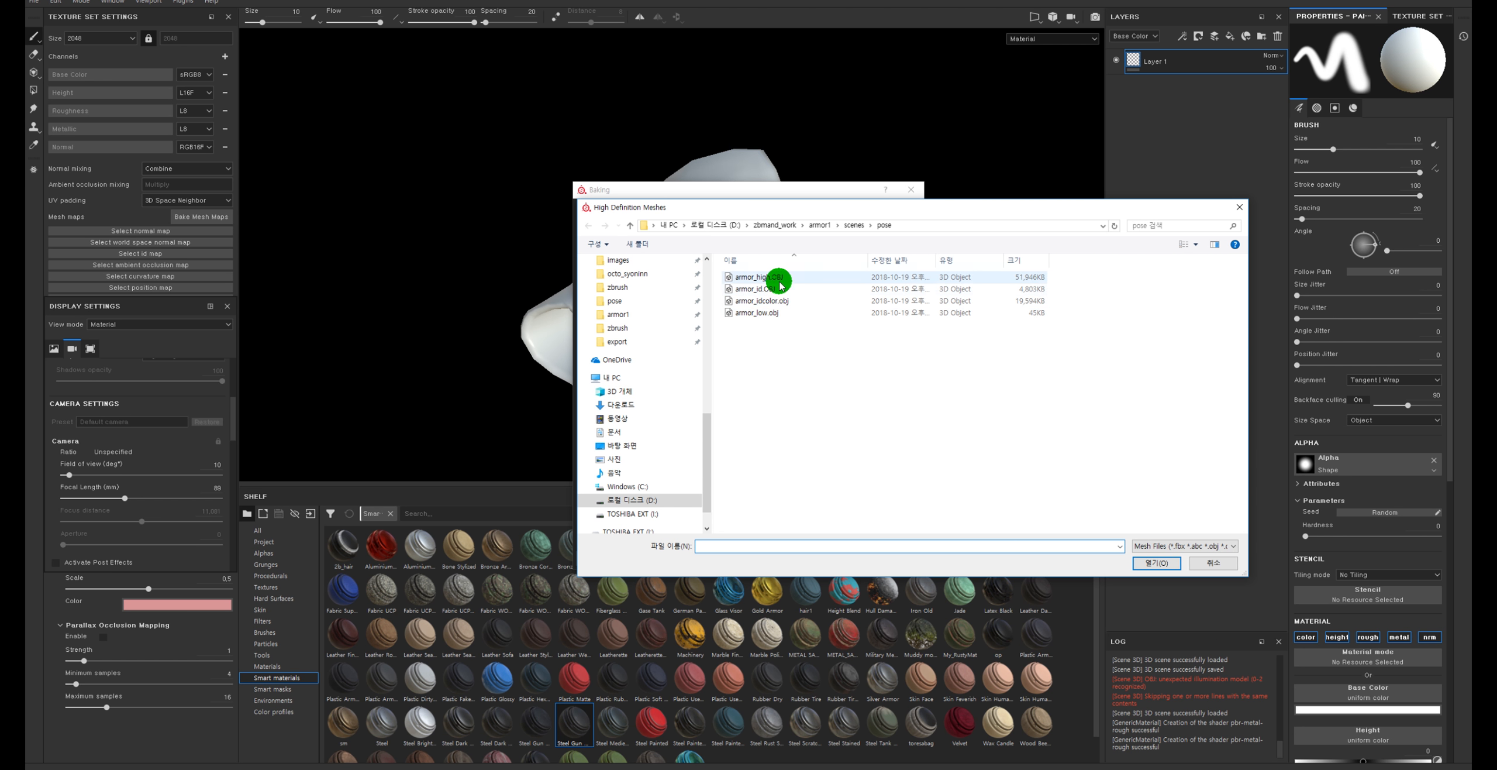
{"action": "double_click", "coordinate": [776, 278]}
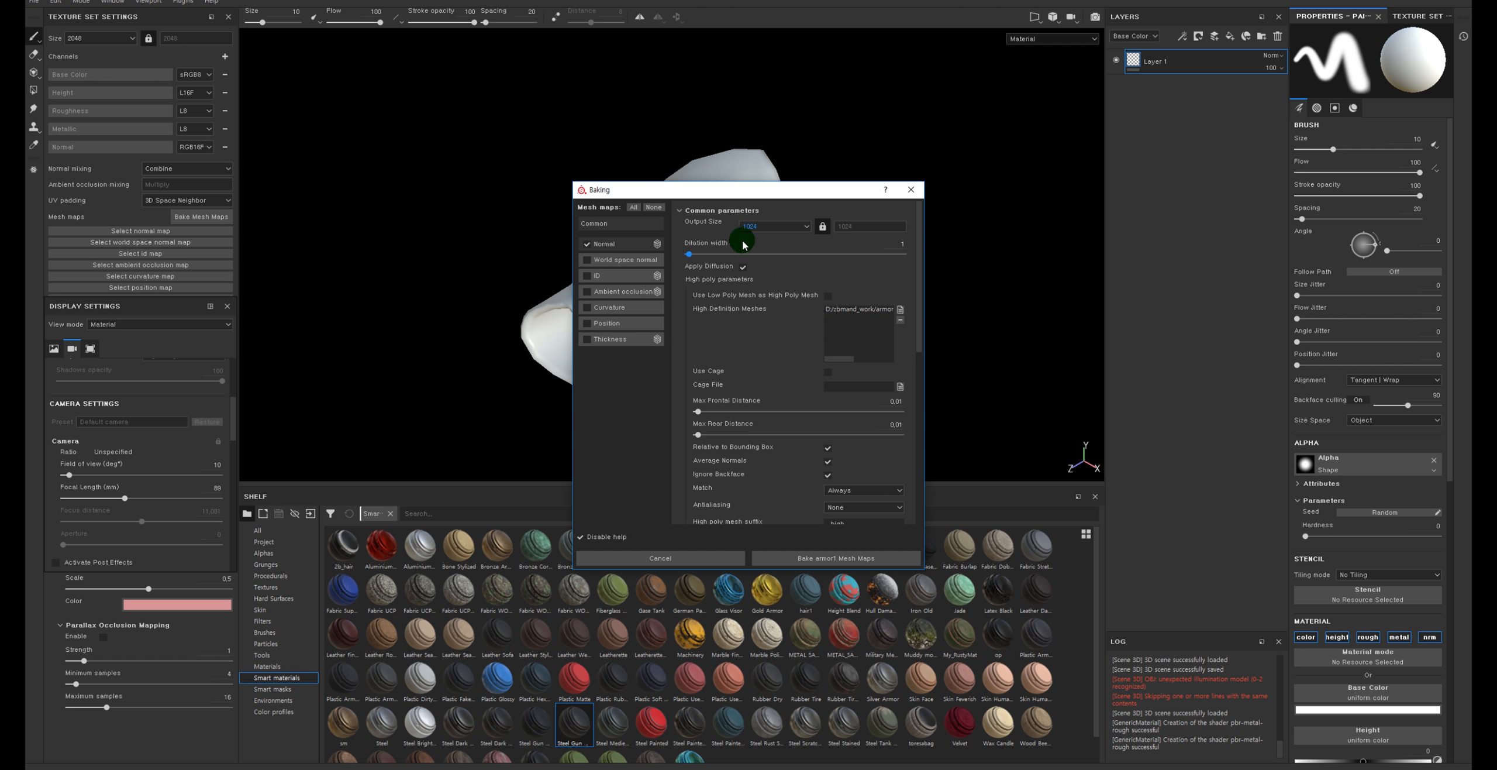
{"action": "left_click", "coordinate": [850, 311]}
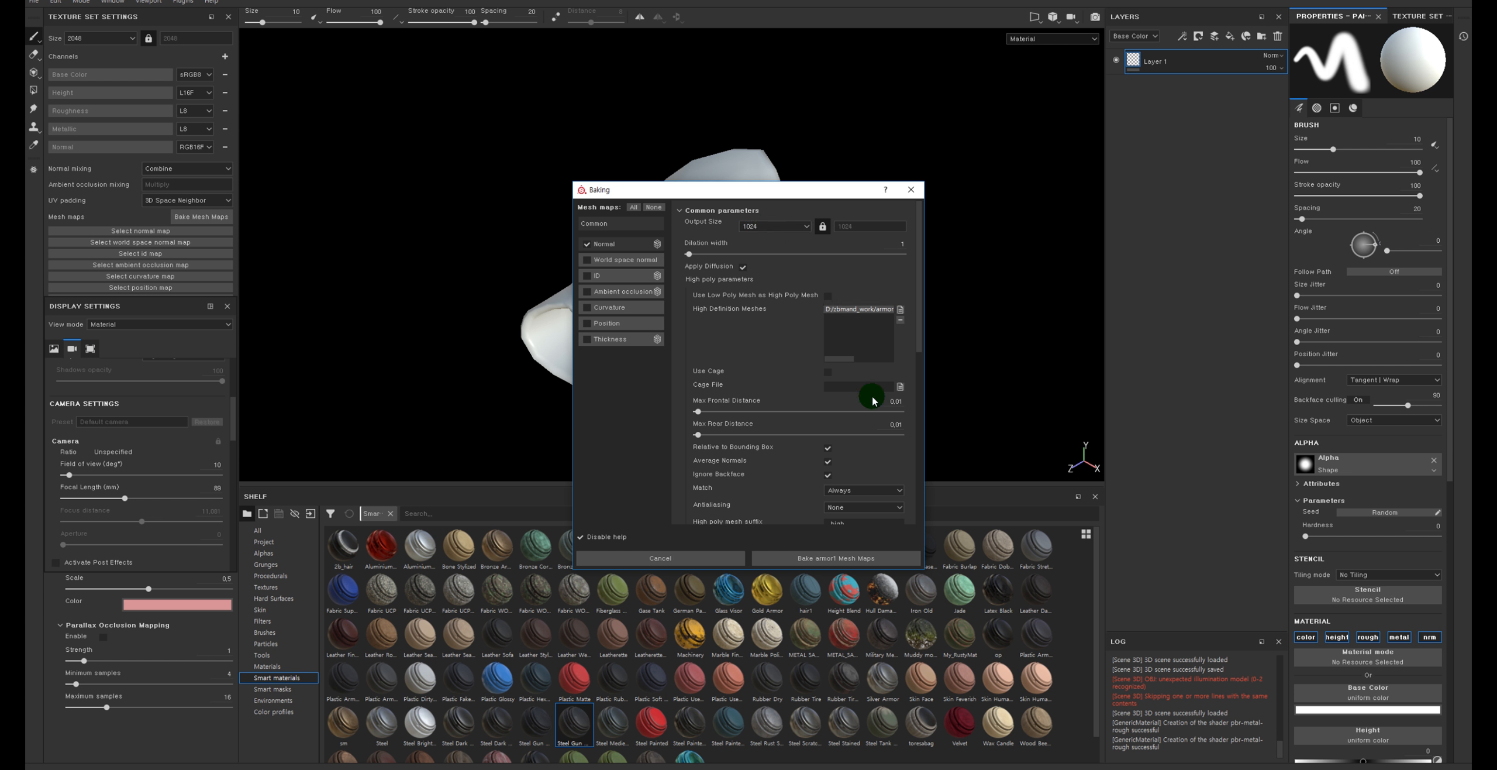
Set the bake's max frontal distance to 0.21 and max rear distance to 0.2
{"action": "left_click", "coordinate": [893, 402]}
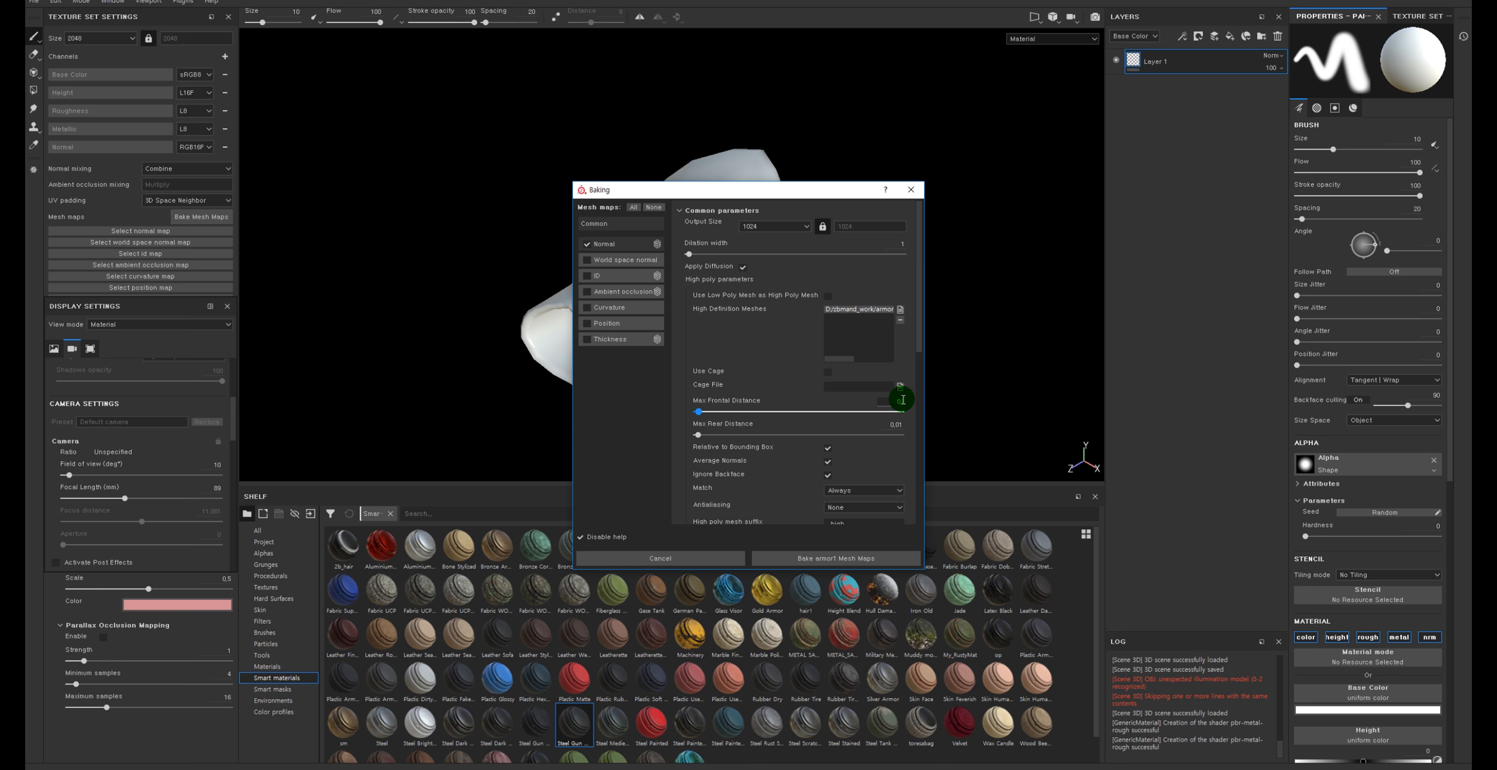
{"action": "key", "text": "Return"}
{"action": "left_click", "coordinate": [729, 239]}
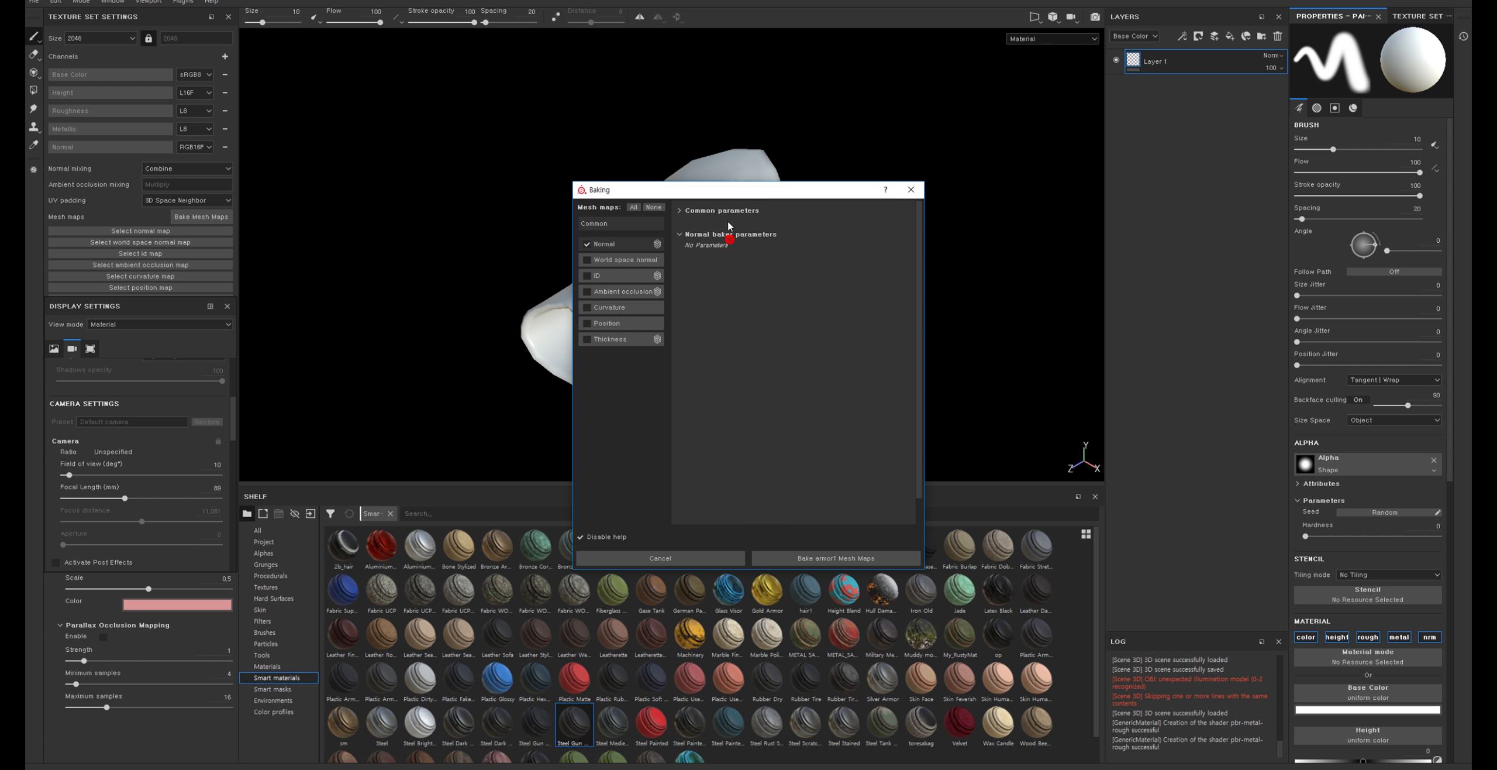
{"action": "left_click", "coordinate": [729, 211]}
{"action": "left_click", "coordinate": [895, 428]}
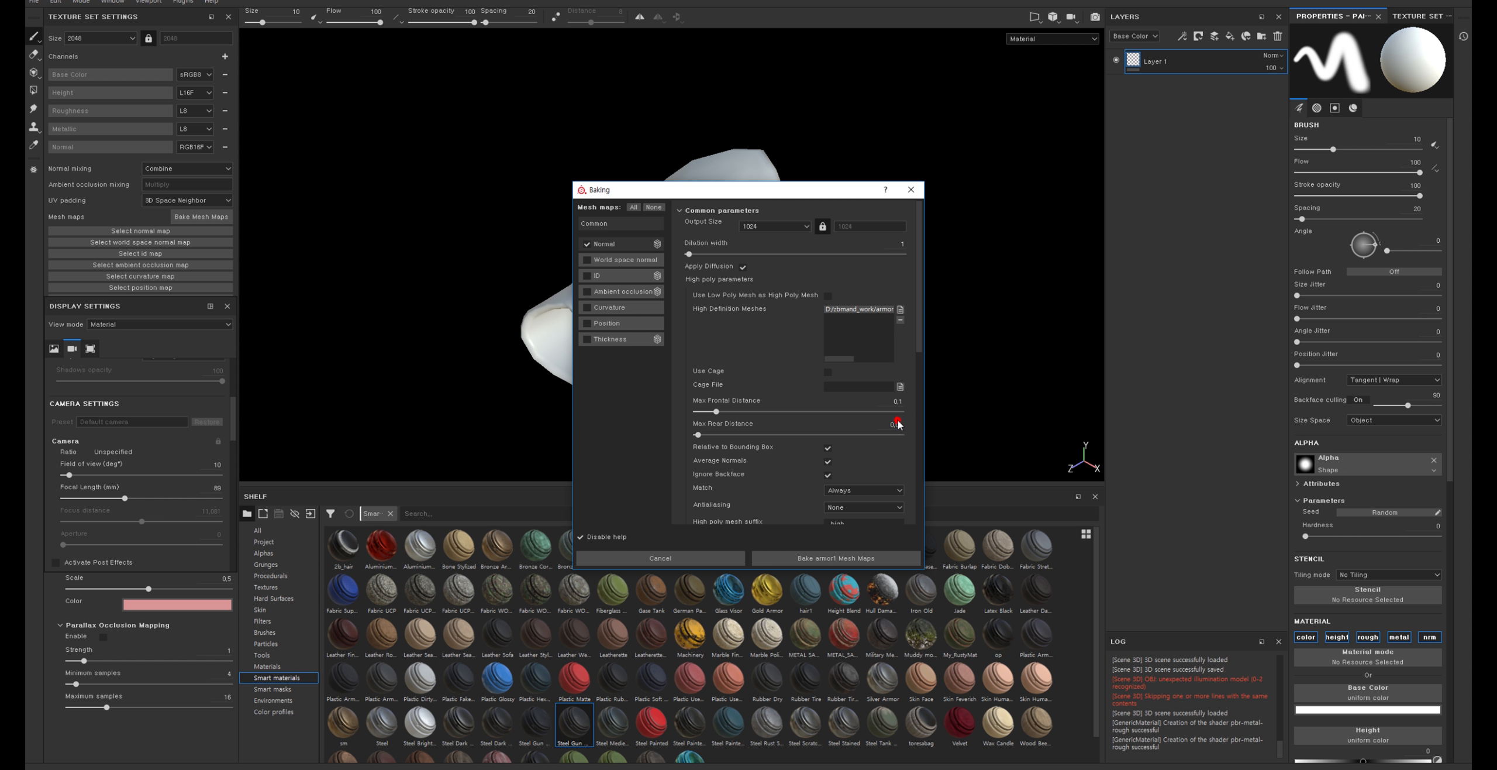
{"action": "left_click", "coordinate": [898, 422]}
{"action": "left_click", "coordinate": [898, 402]}
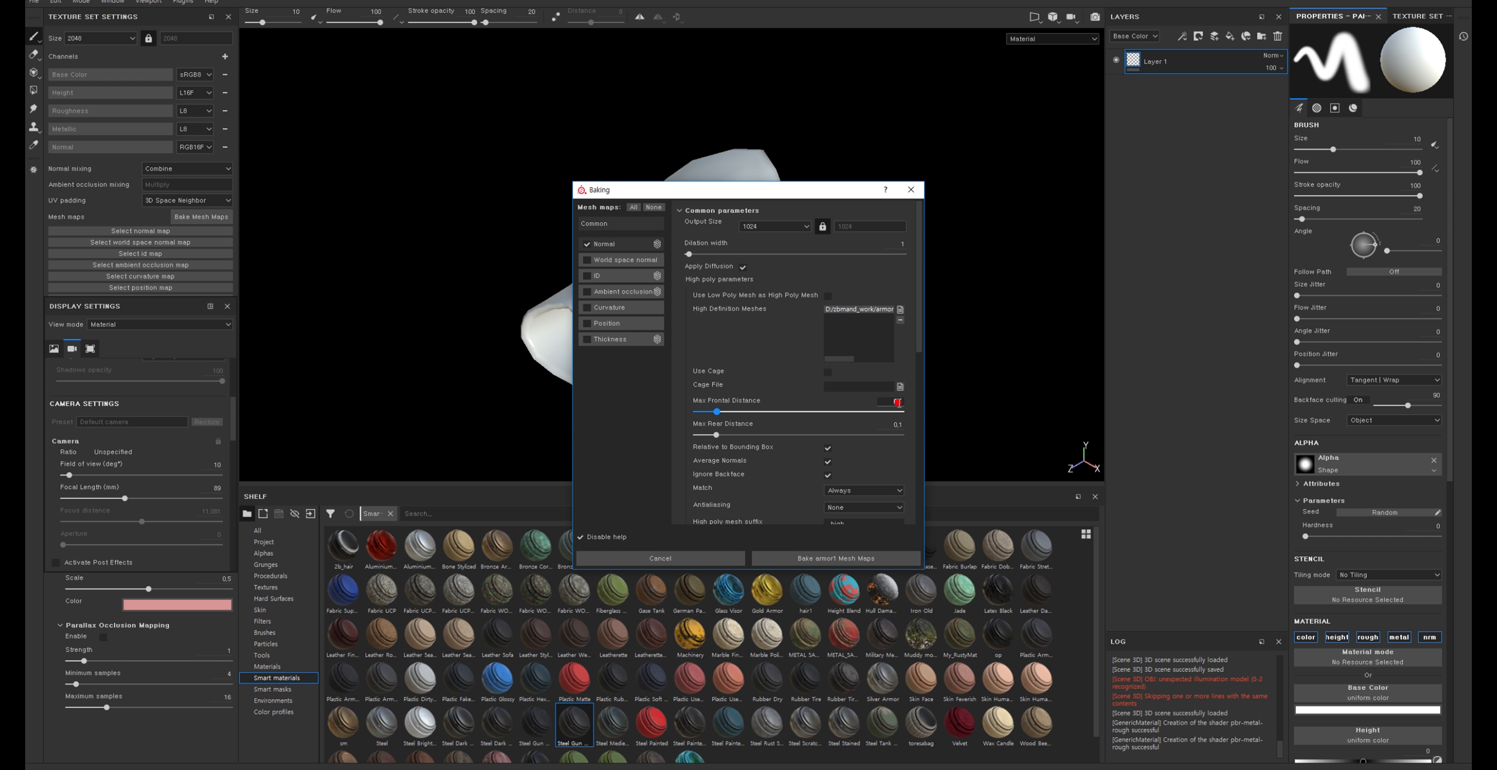
{"action": "left_click", "coordinate": [904, 426]}
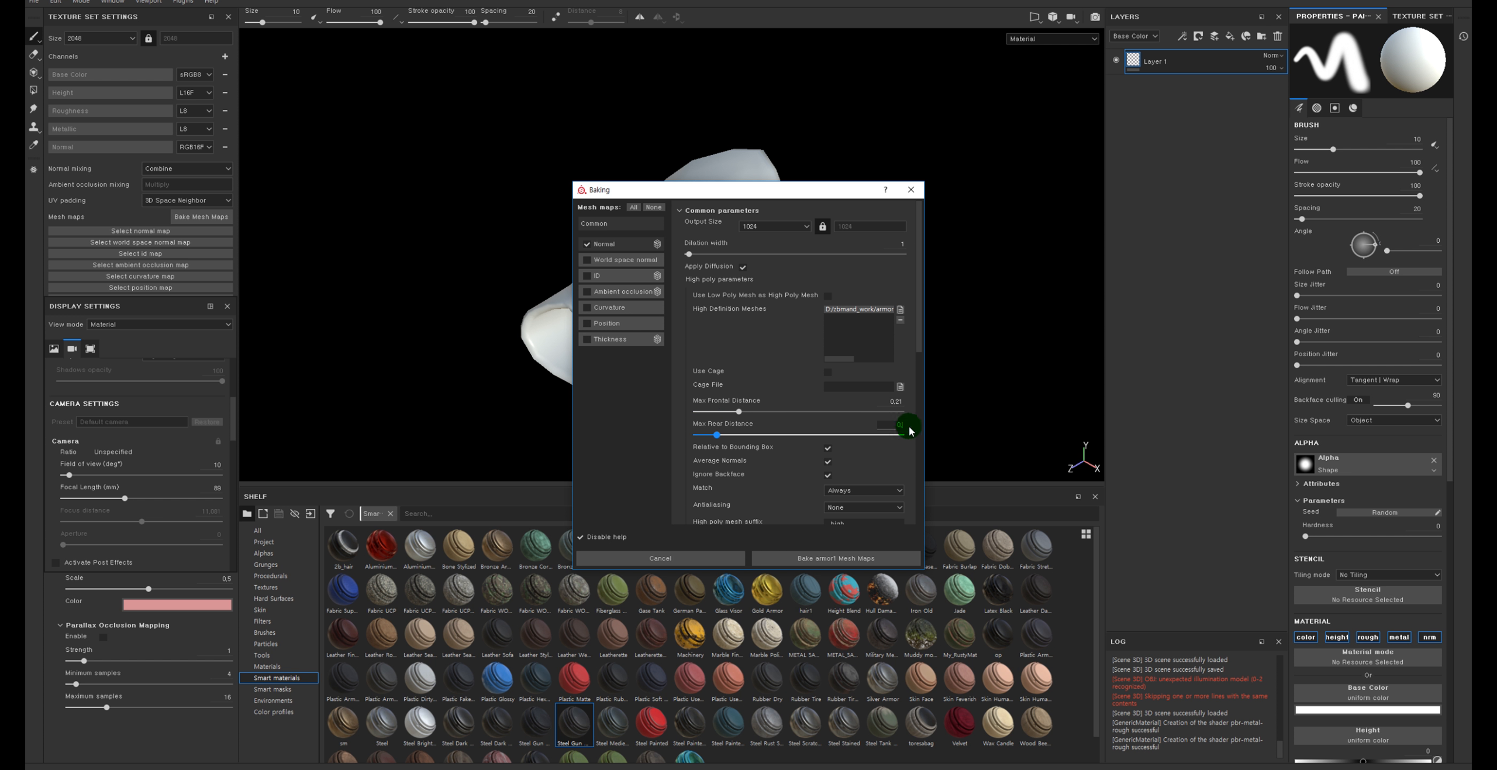
{"action": "type", "text": "2"}
Set the antialiasing to Subsampling 2x2 and bake the normal map
{"action": "left_click_drag", "start_coordinate": [919, 338], "coordinate": [920, 348]}
{"action": "scroll", "coordinate": [847, 421], "scroll_direction": "down", "scroll_amount": 1}
{"action": "scroll", "coordinate": [846, 399], "scroll_direction": "down", "scroll_amount": 1}
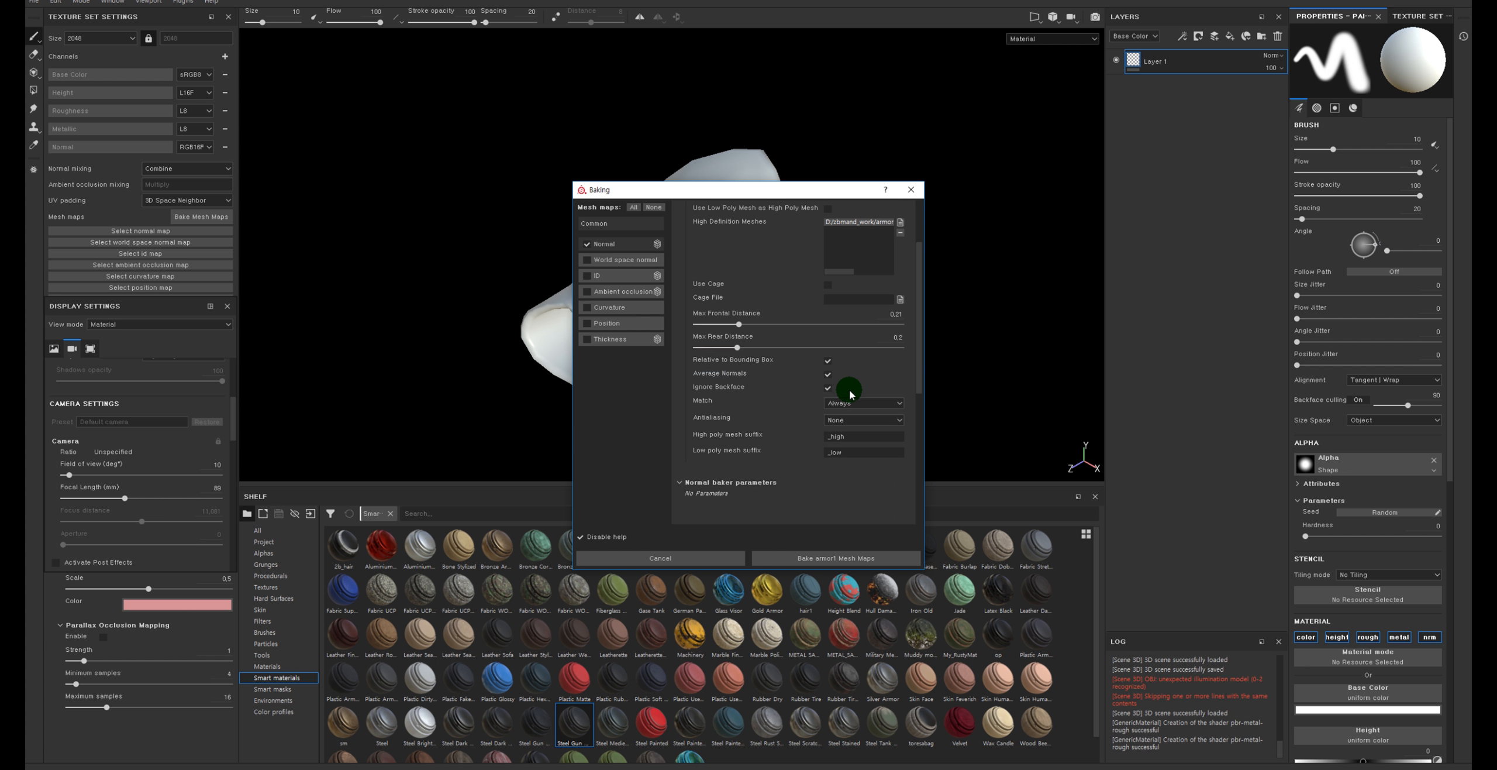
{"action": "left_click", "coordinate": [856, 420]}
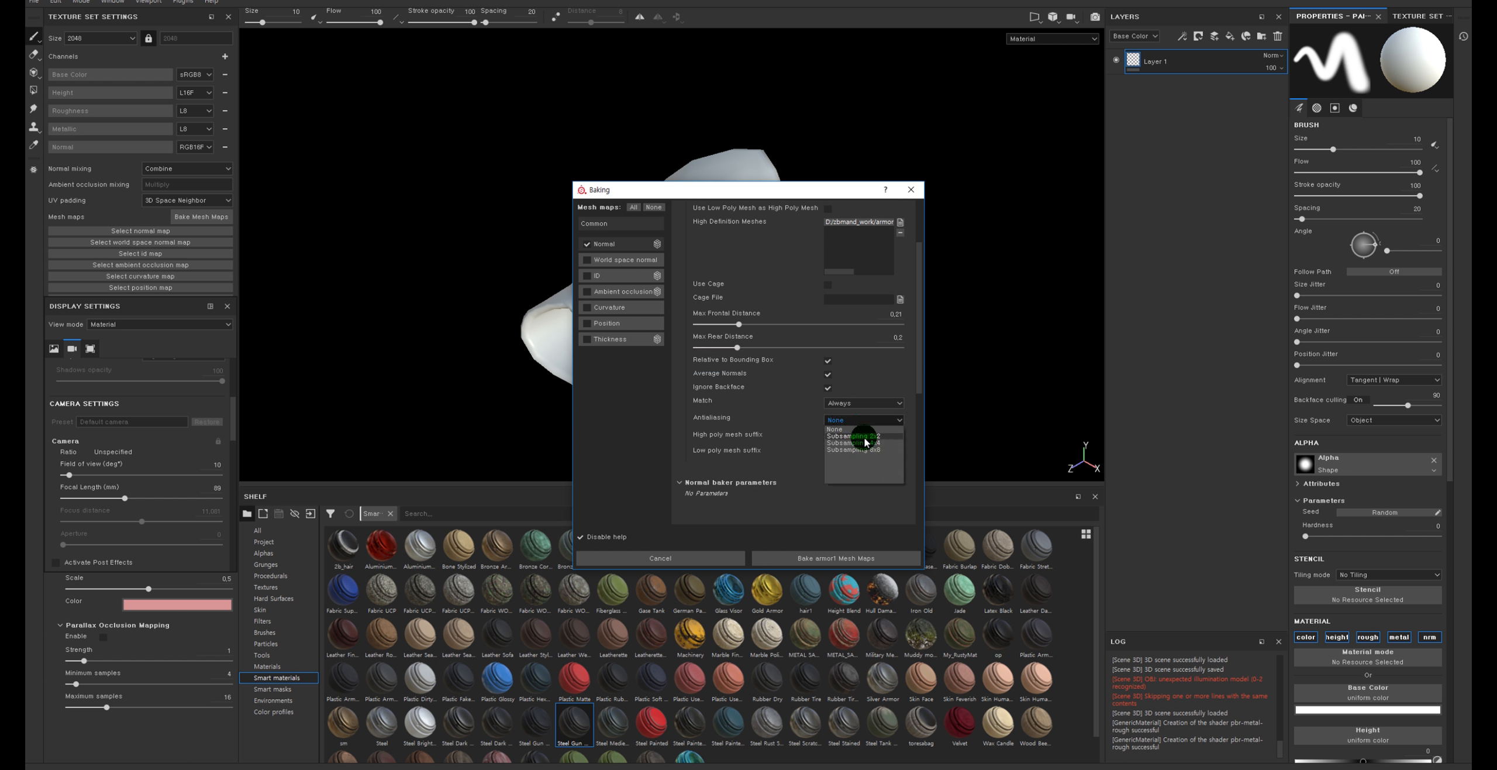
{"action": "left_click", "coordinate": [865, 436]}
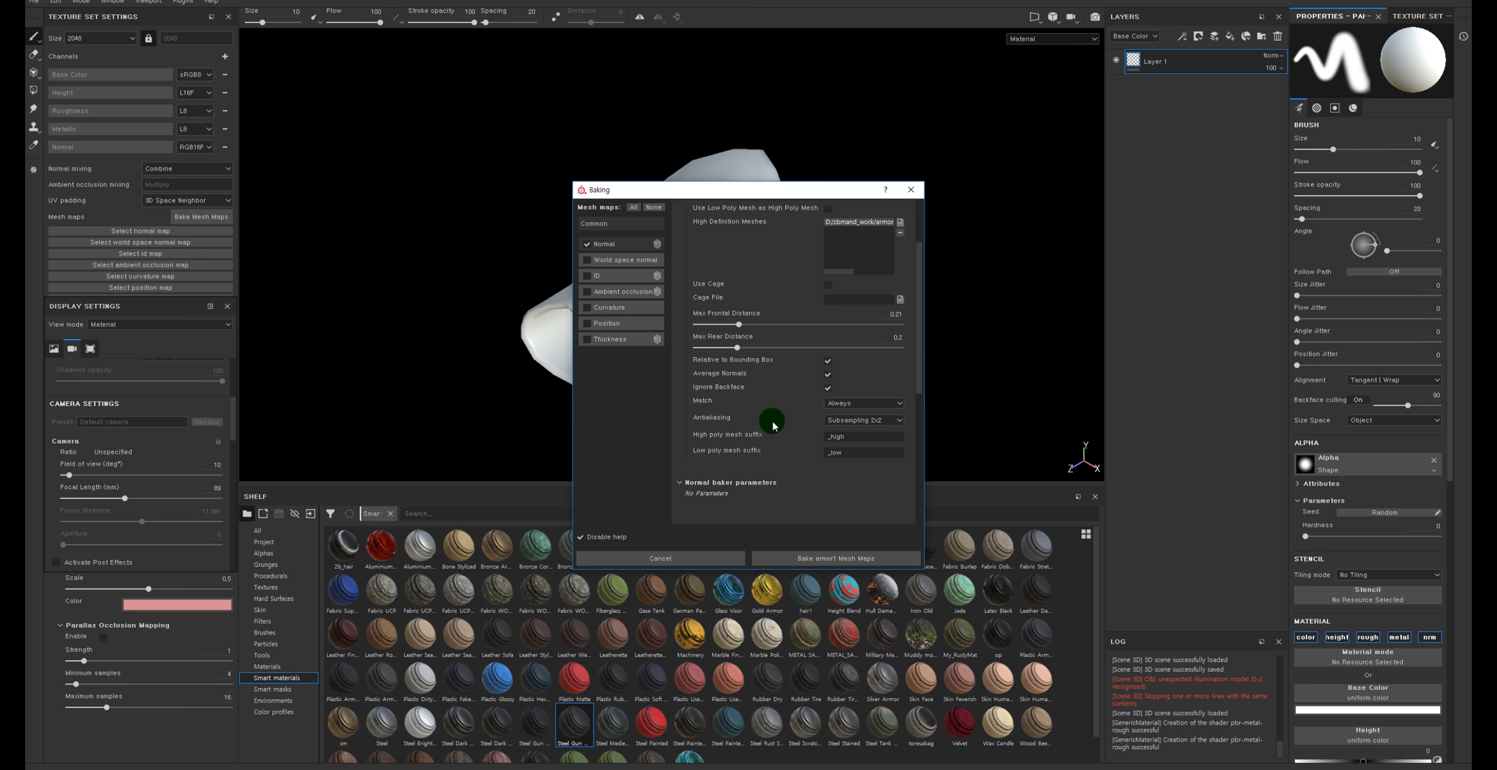
{"action": "scroll", "coordinate": [785, 433], "scroll_direction": "down", "scroll_amount": 2}
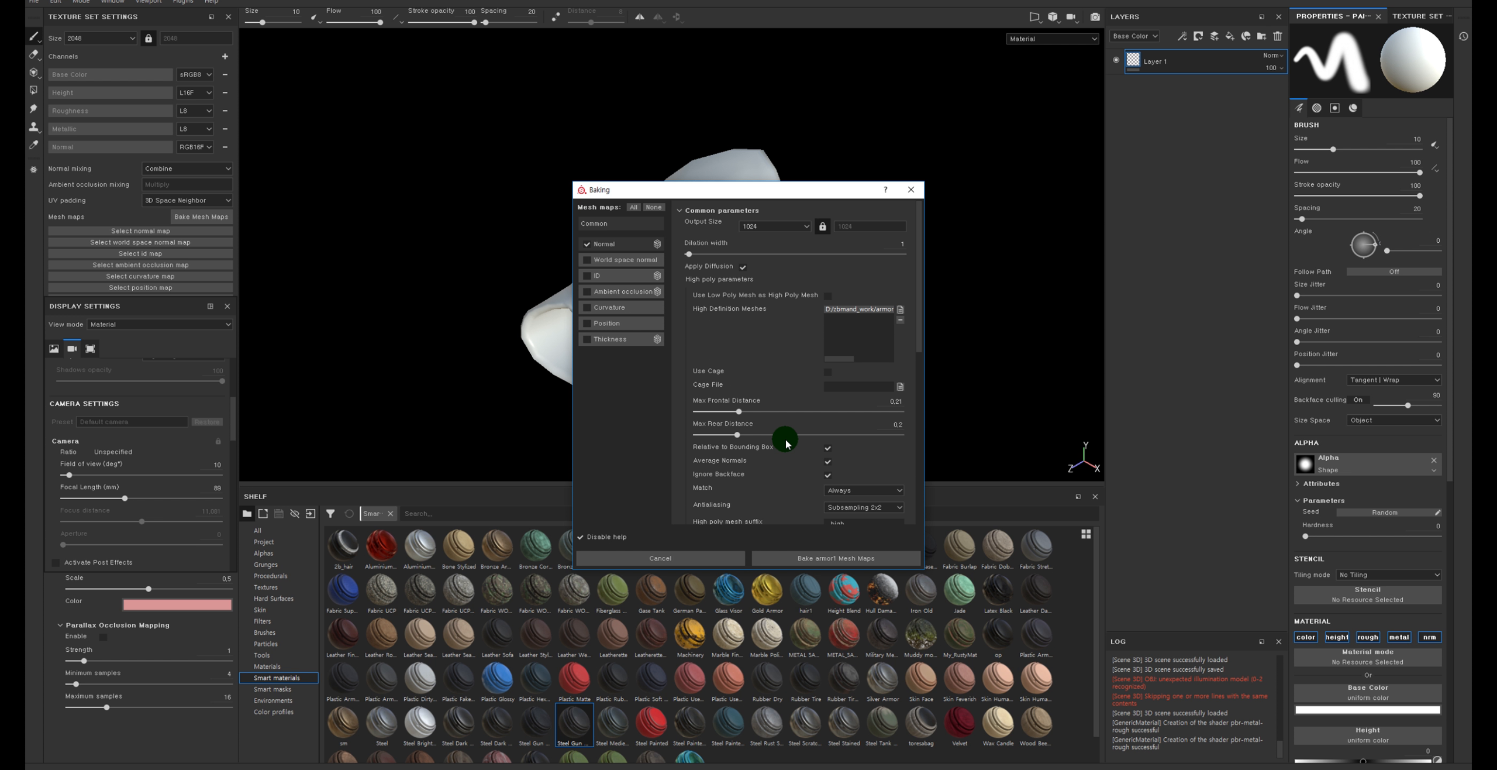
{"action": "left_click", "coordinate": [812, 558]}
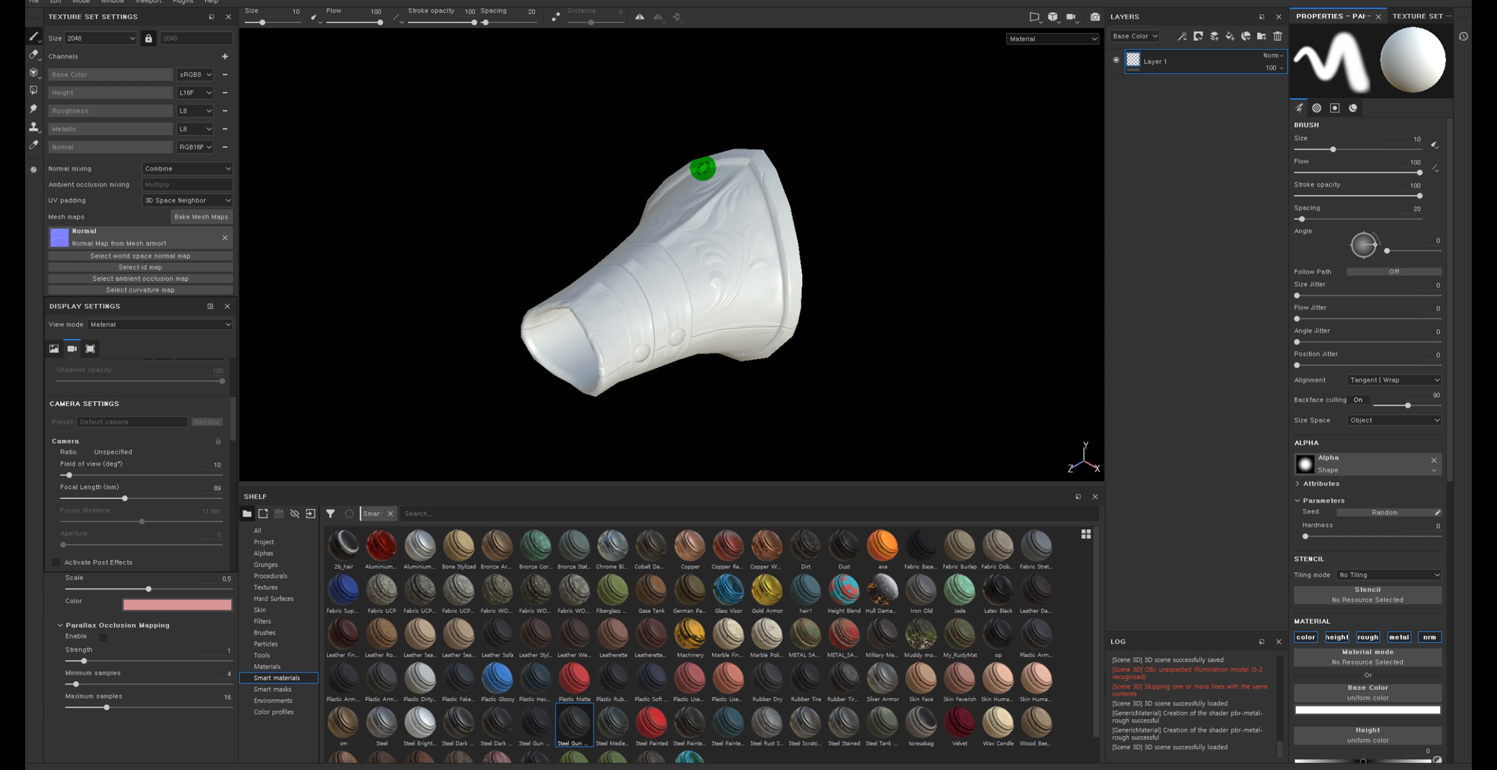
Examine the baked normal detail on the cuff's straps, studs, seams and carved ornament from several angles
{"action": "left_click_drag", "start_coordinate": [669, 168], "coordinate": [645, 196], "text": "alt"}
{"action": "right_click_drag", "start_coordinate": [644, 196], "coordinate": [763, 284], "text": "alt"}
{"action": "left_click_drag", "start_coordinate": [763, 284], "coordinate": [751, 158], "text": "alt"}
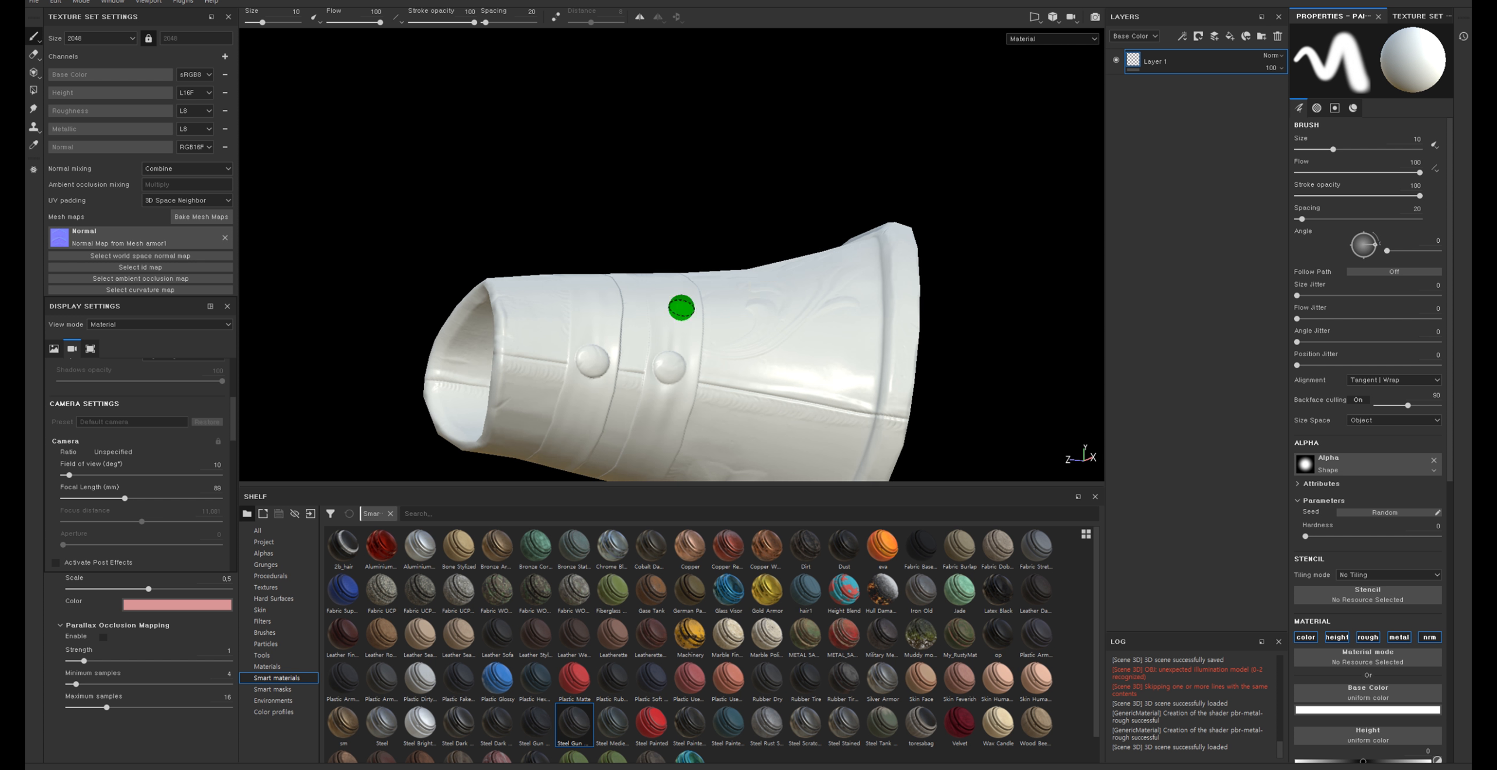
{"action": "middle_click_drag", "start_coordinate": [682, 307], "coordinate": [612, 204], "text": "alt"}
{"action": "left_click_drag", "start_coordinate": [612, 204], "coordinate": [606, 299], "text": "alt"}
{"action": "middle_click_drag", "start_coordinate": [692, 199], "coordinate": [645, 304], "text": "alt"}
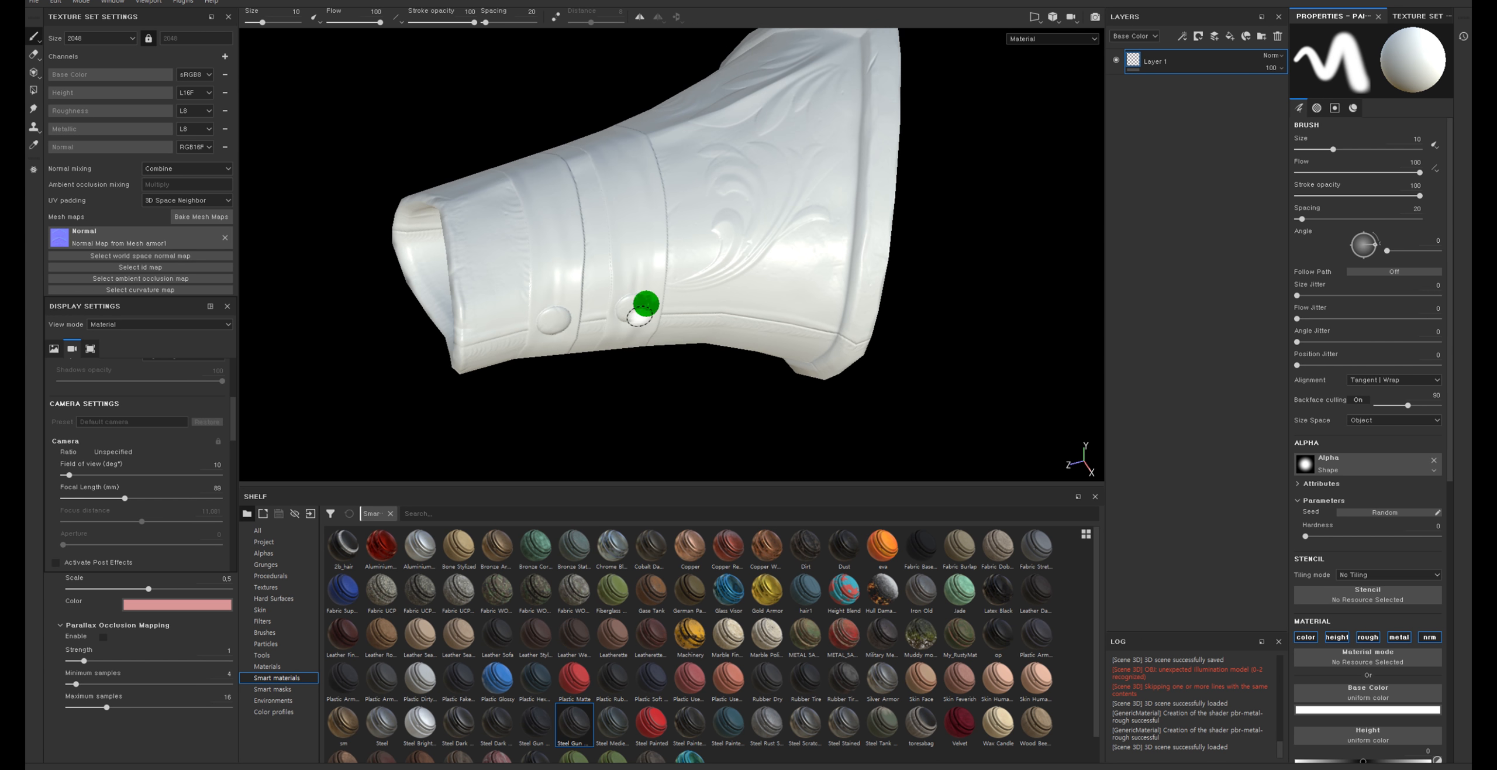
{"action": "left_click_drag", "start_coordinate": [652, 298], "coordinate": [590, 182], "text": "alt"}
{"action": "middle_click_drag", "start_coordinate": [587, 179], "coordinate": [568, 253], "text": "alt"}
Bake all mesh maps except ID at an output size of 4096 and look over the cuff
{"action": "left_click", "coordinate": [217, 224]}
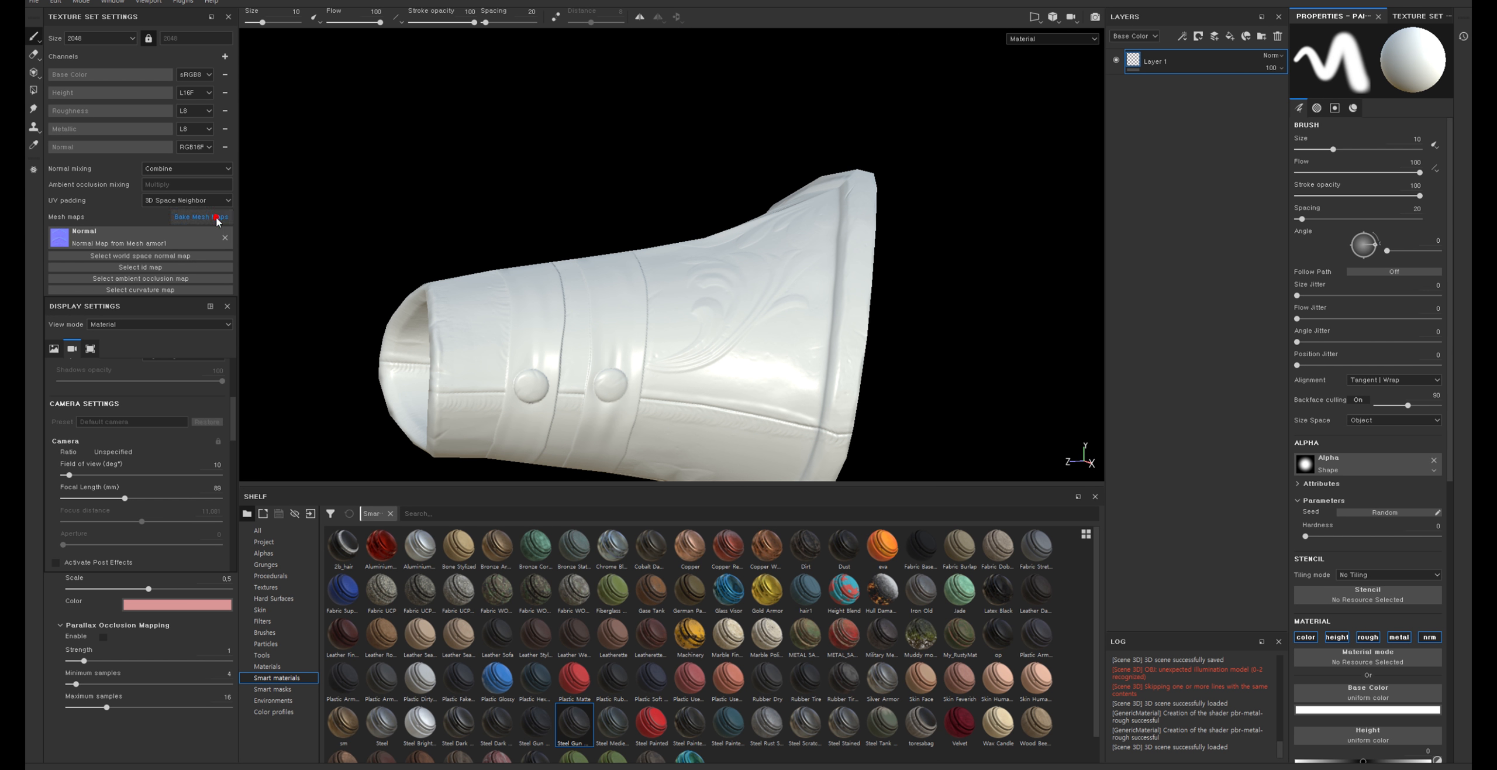
{"action": "left_click", "coordinate": [653, 209]}
{"action": "left_click", "coordinate": [633, 207]}
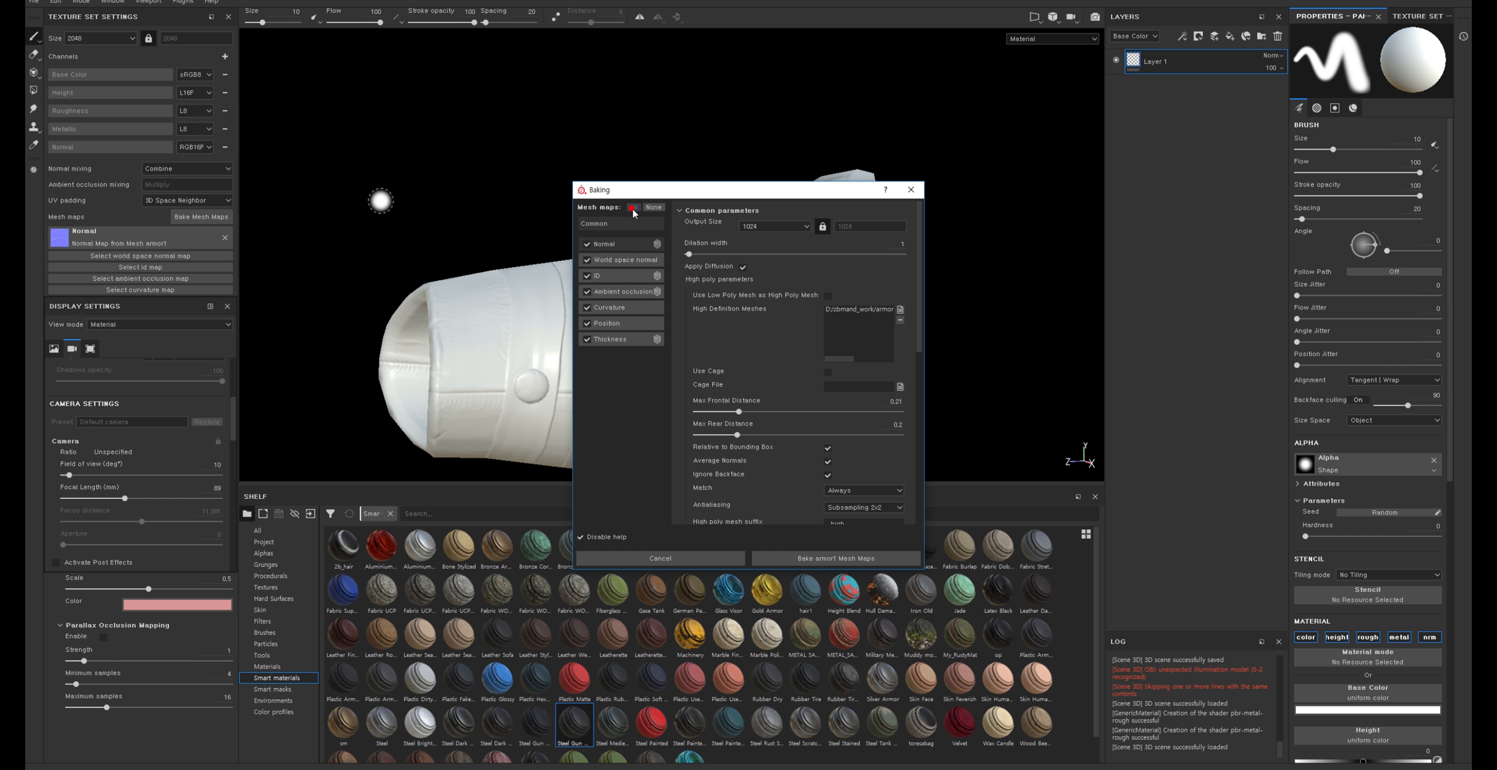
{"action": "left_click", "coordinate": [587, 276]}
{"action": "left_click", "coordinate": [773, 226]}
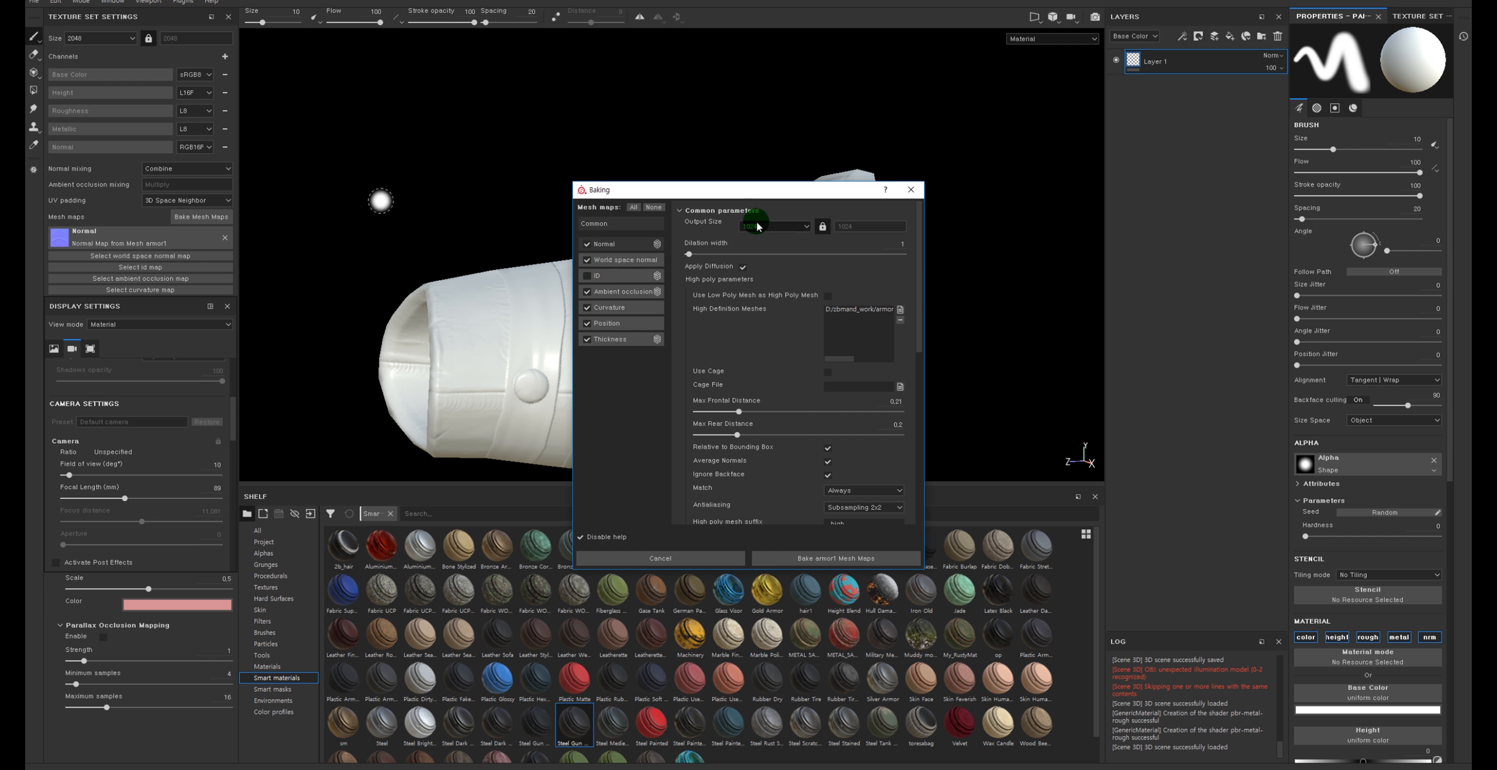
{"action": "left_click", "coordinate": [771, 280]}
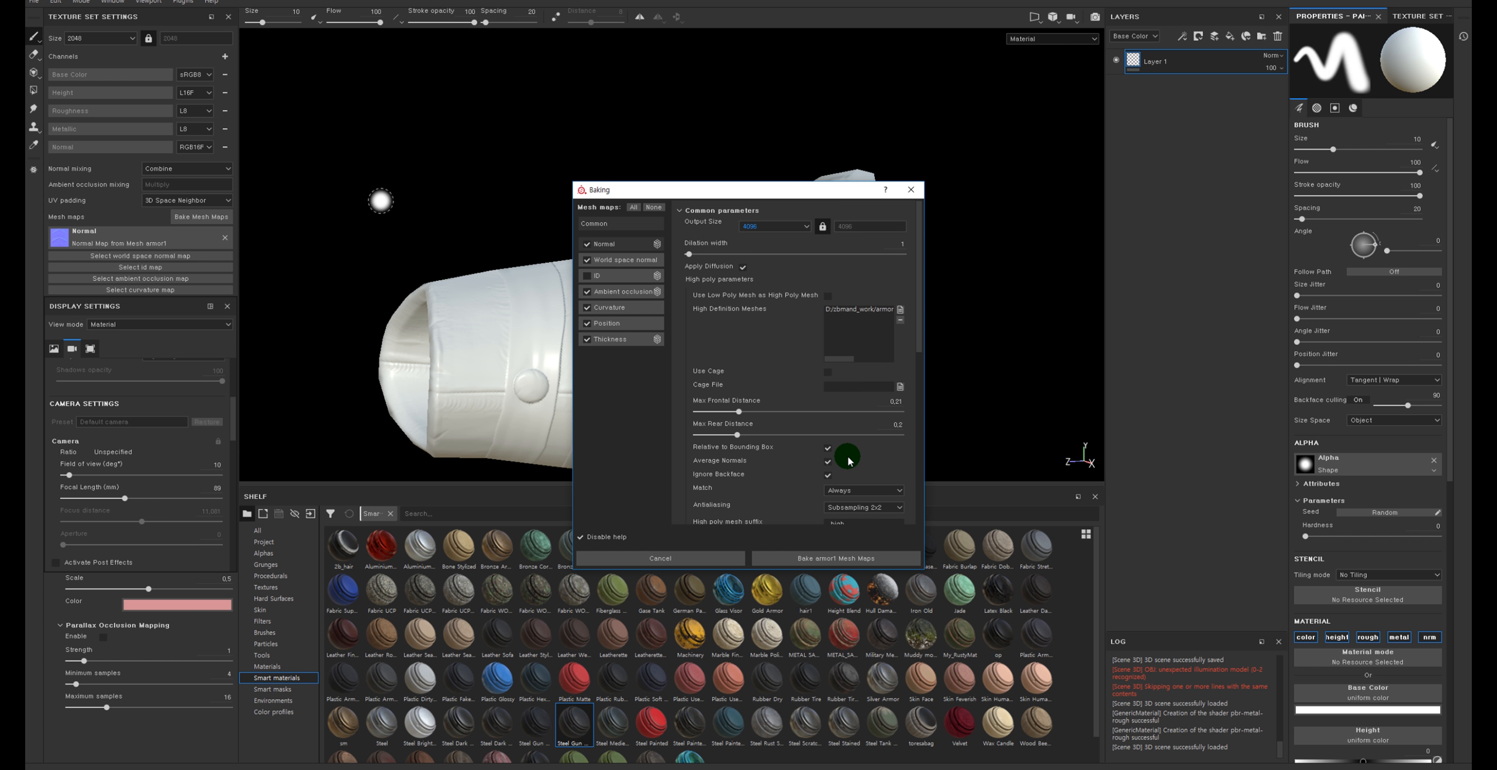
{"action": "left_click", "coordinate": [843, 553]}
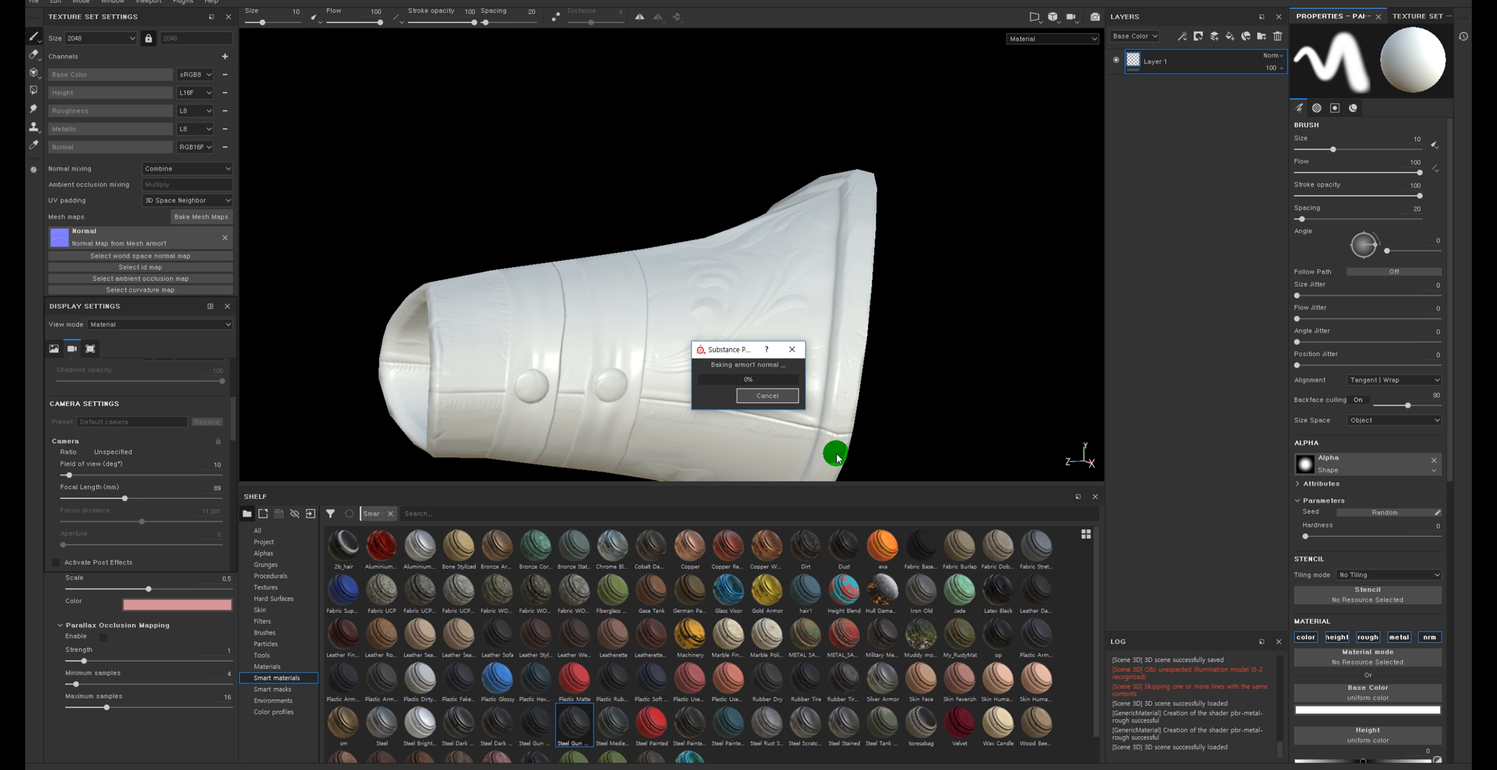
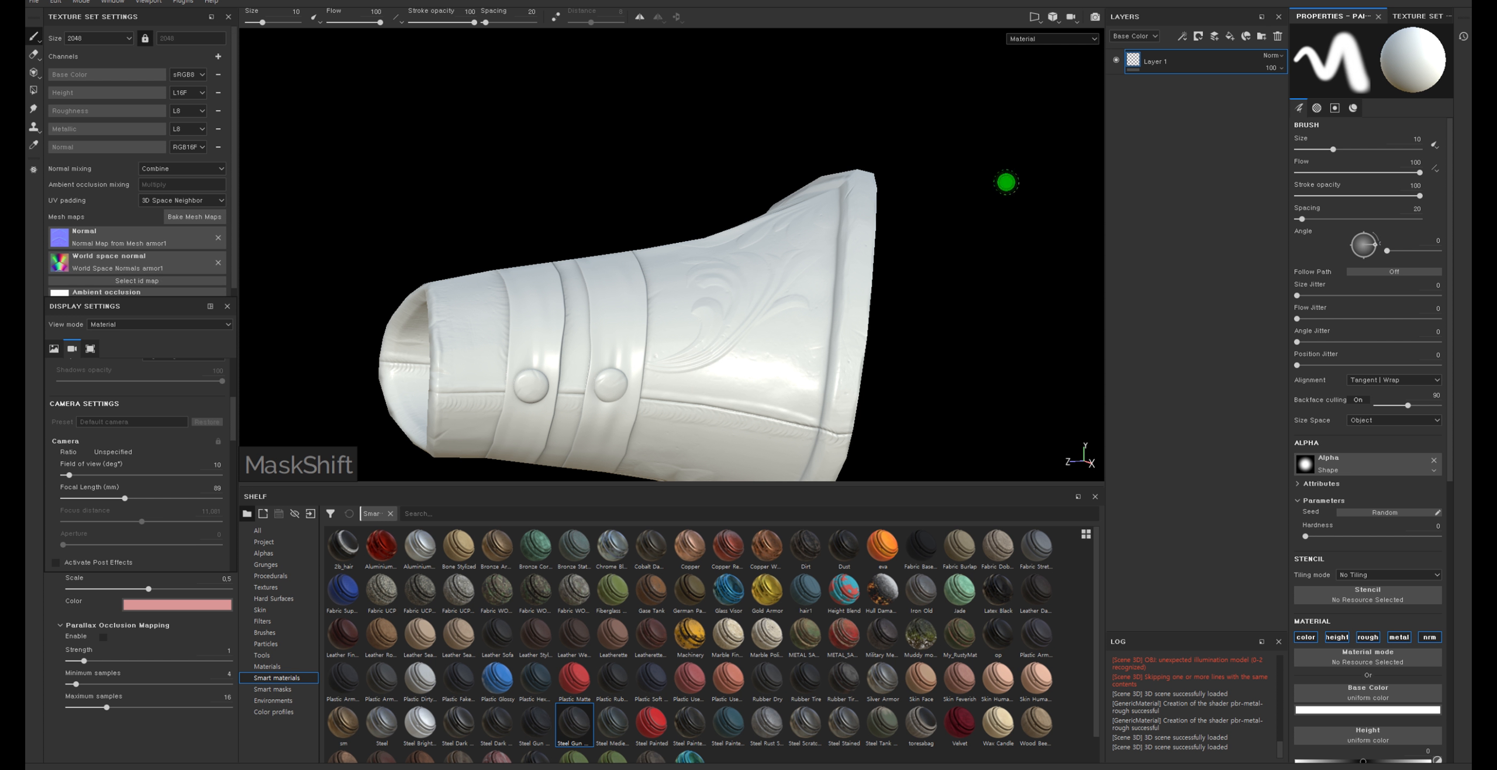
{"action": "mouse_move", "coordinate": [635, 220]}
{"action": "left_mouse_down", "text": "alt"}
{"action": "mouse_move", "coordinate": [715, 284]}
{"action": "mouse_move", "coordinate": [768, 285]}
{"action": "left_mouse_up", "text": "alt"}
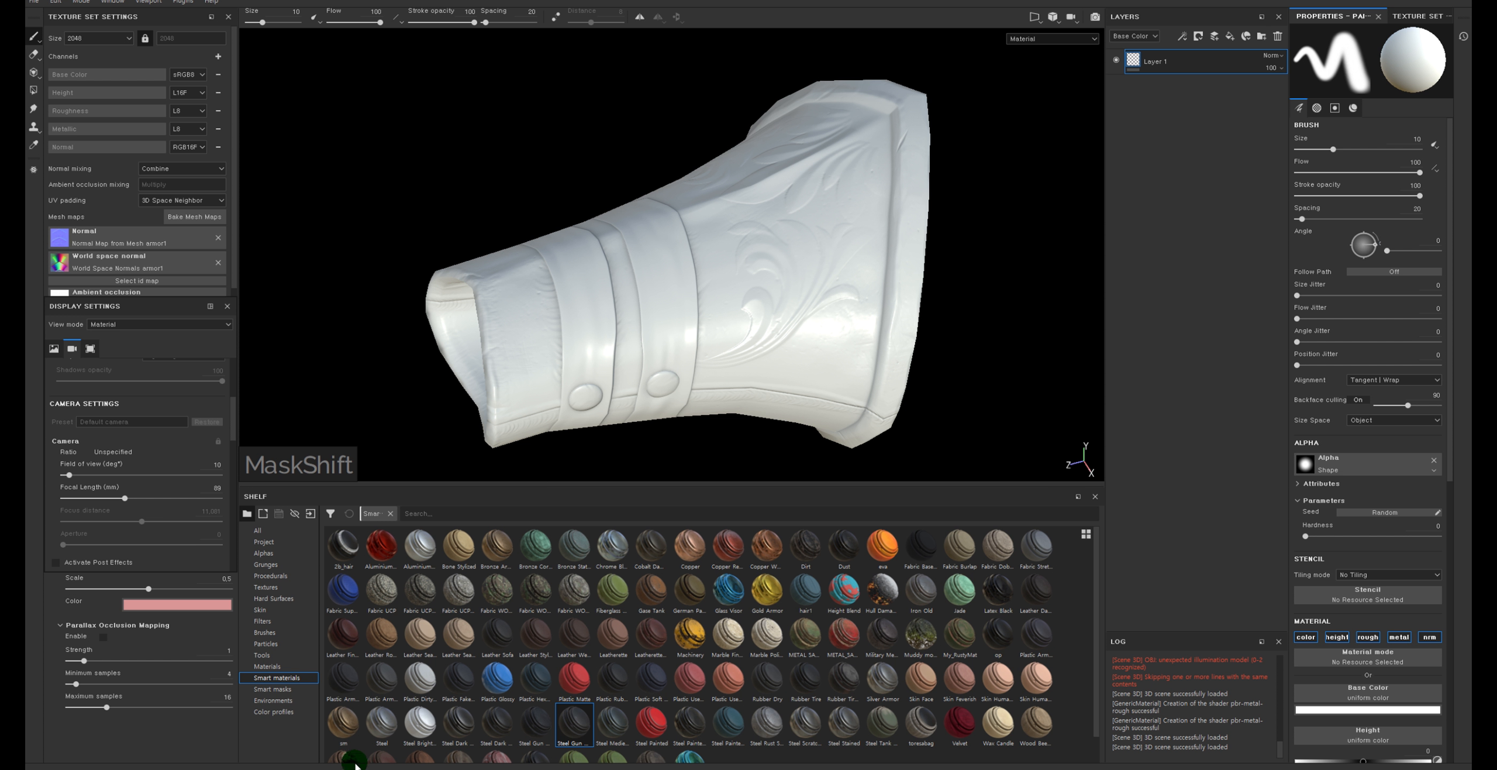
{"action": "left_click_drag", "start_coordinate": [781, 345], "coordinate": [786, 403], "text": "alt"}
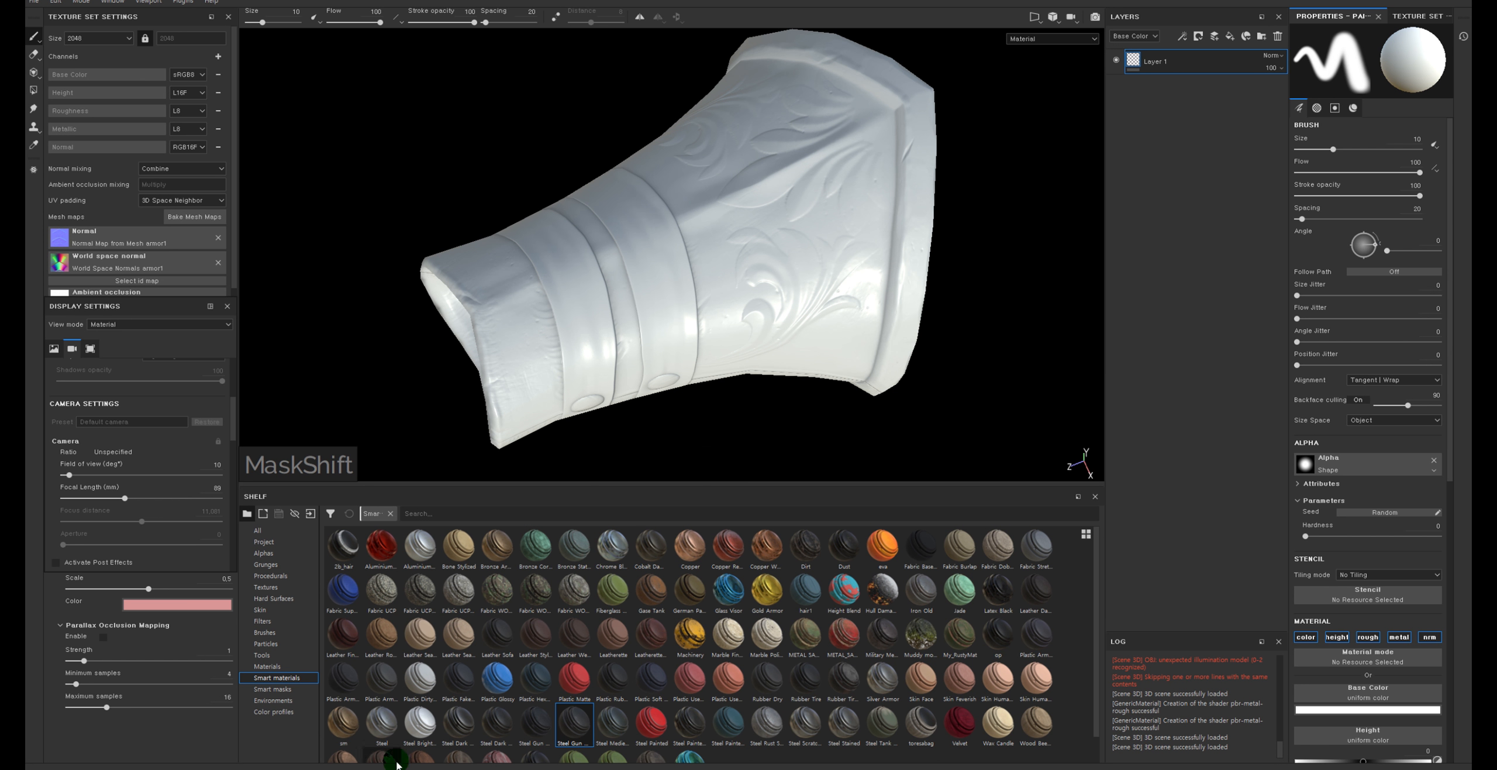
Switch to Maya, select the whole high_id mesh and review its OBJ selection export as armor_idcolor.obj, closing the dialog without exporting
{"action": "mouse_move", "coordinate": [343, 769]}
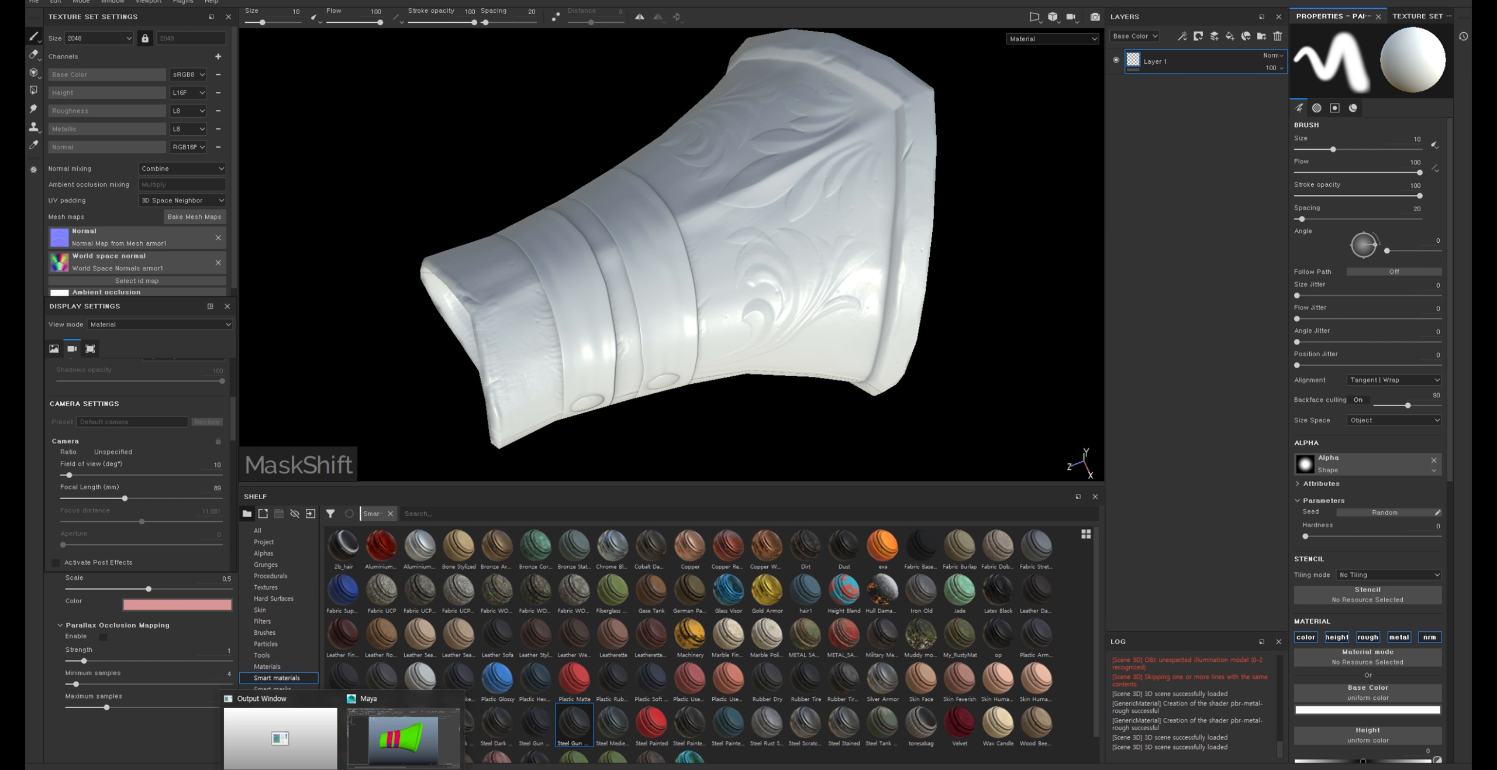
{"action": "left_click", "coordinate": [389, 752]}
{"action": "left_click", "coordinate": [810, 325]}
{"action": "left_click_drag", "start_coordinate": [695, 207], "coordinate": [723, 221], "text": "alt"}
{"action": "left_click", "coordinate": [1066, 294]}
{"action": "left_click", "coordinate": [1245, 539]}
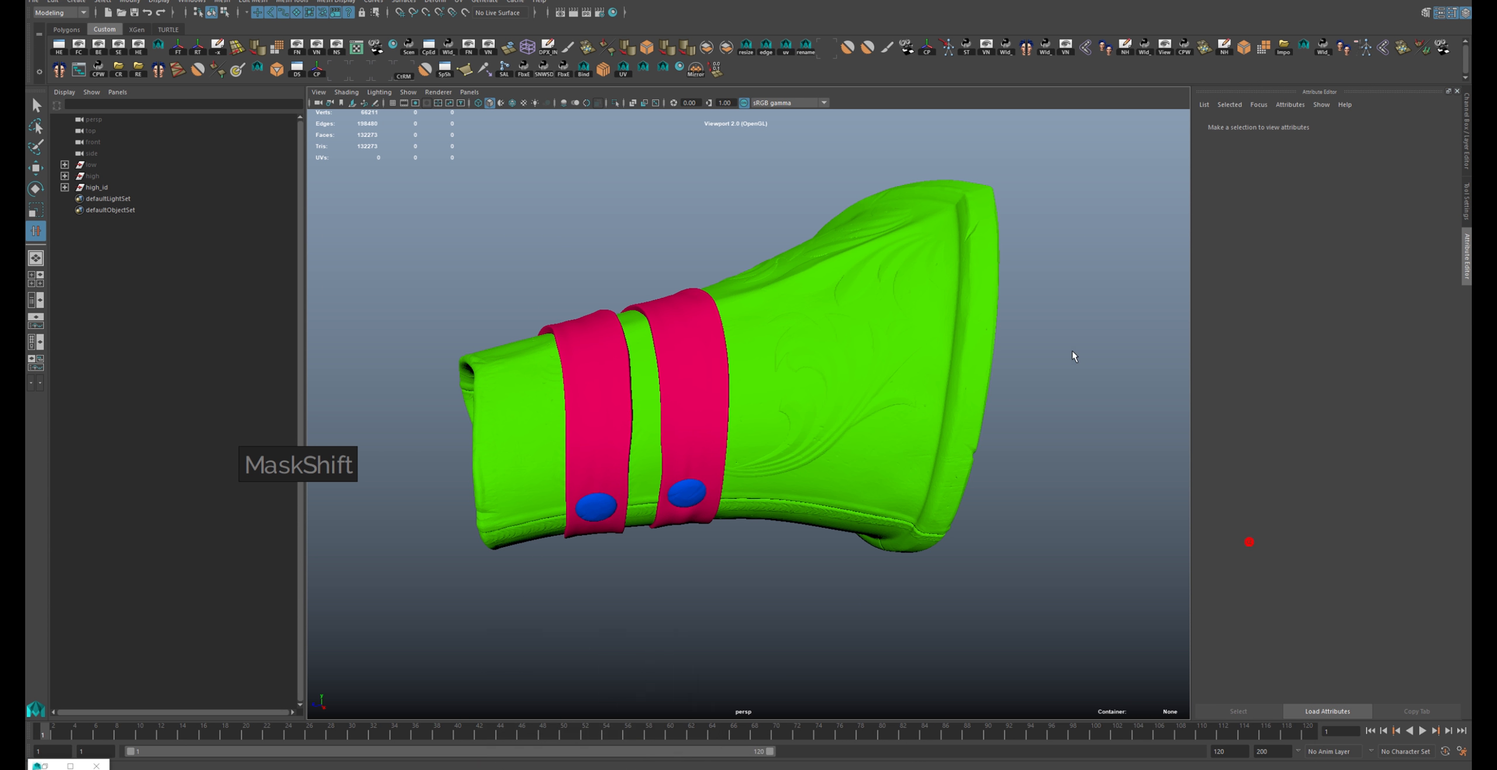
{"action": "left_click_drag", "start_coordinate": [1053, 165], "coordinate": [395, 667]}
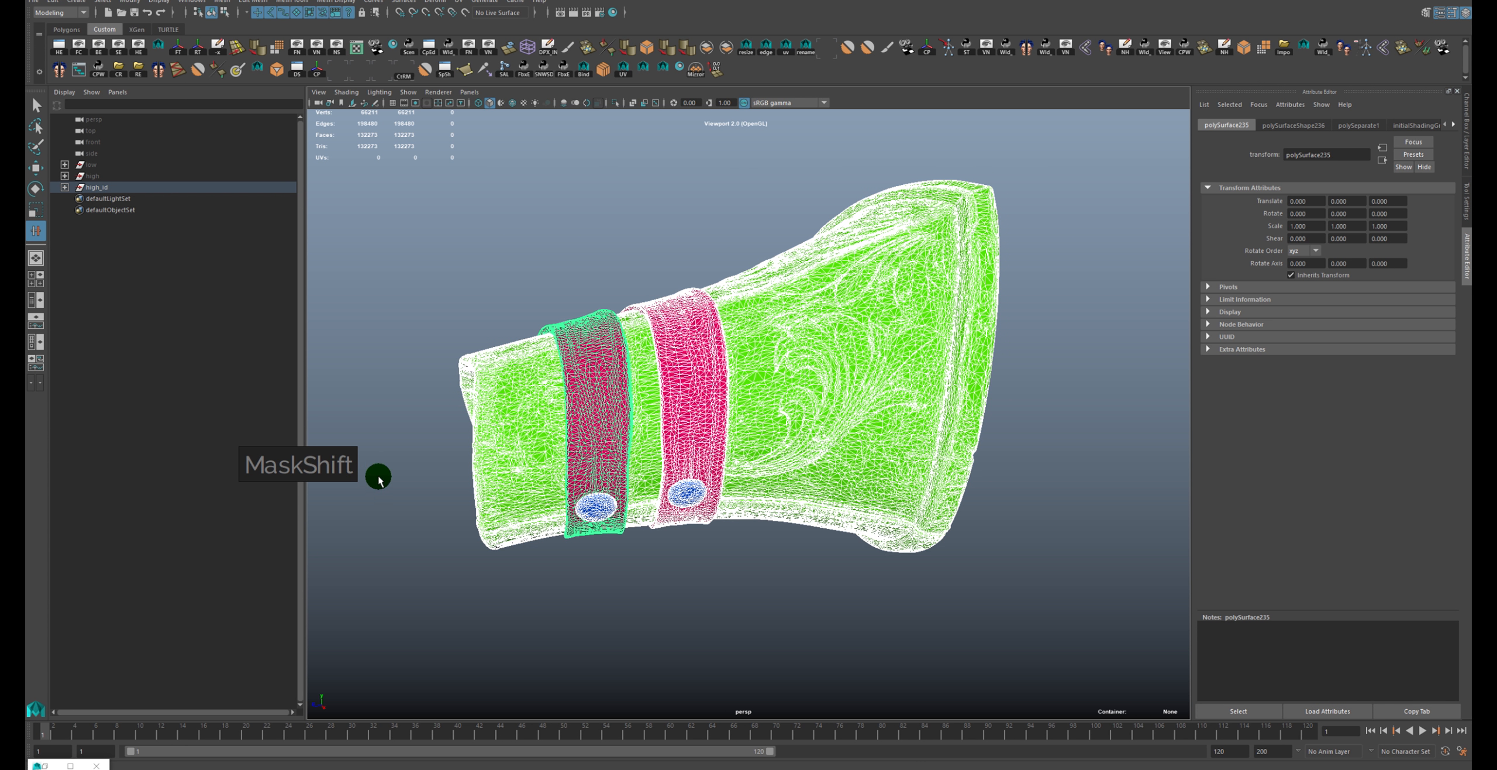
{"action": "key", "text": "ctrl+e"}
{"action": "left_click", "coordinate": [579, 302]}
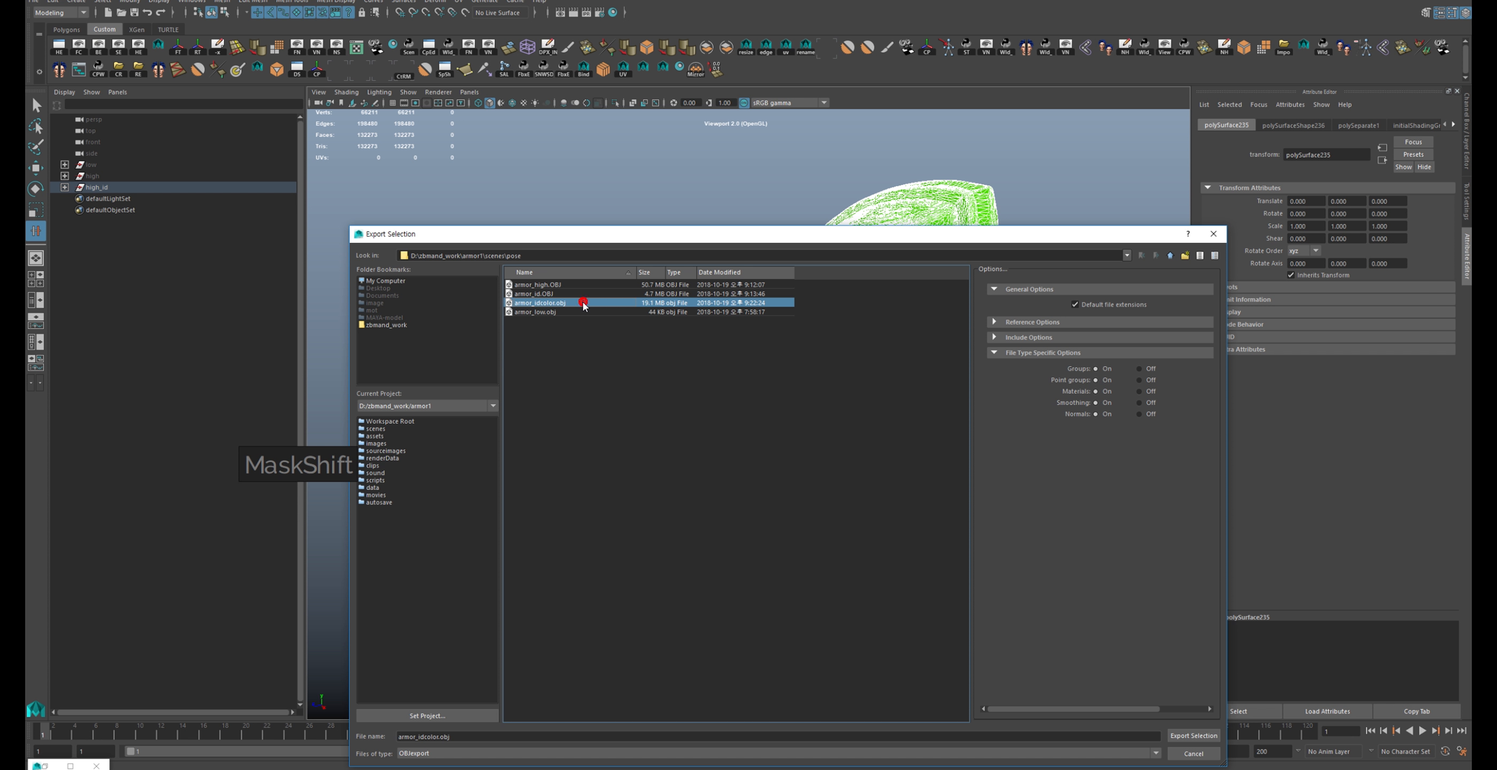
{"action": "left_click", "coordinate": [1214, 233]}
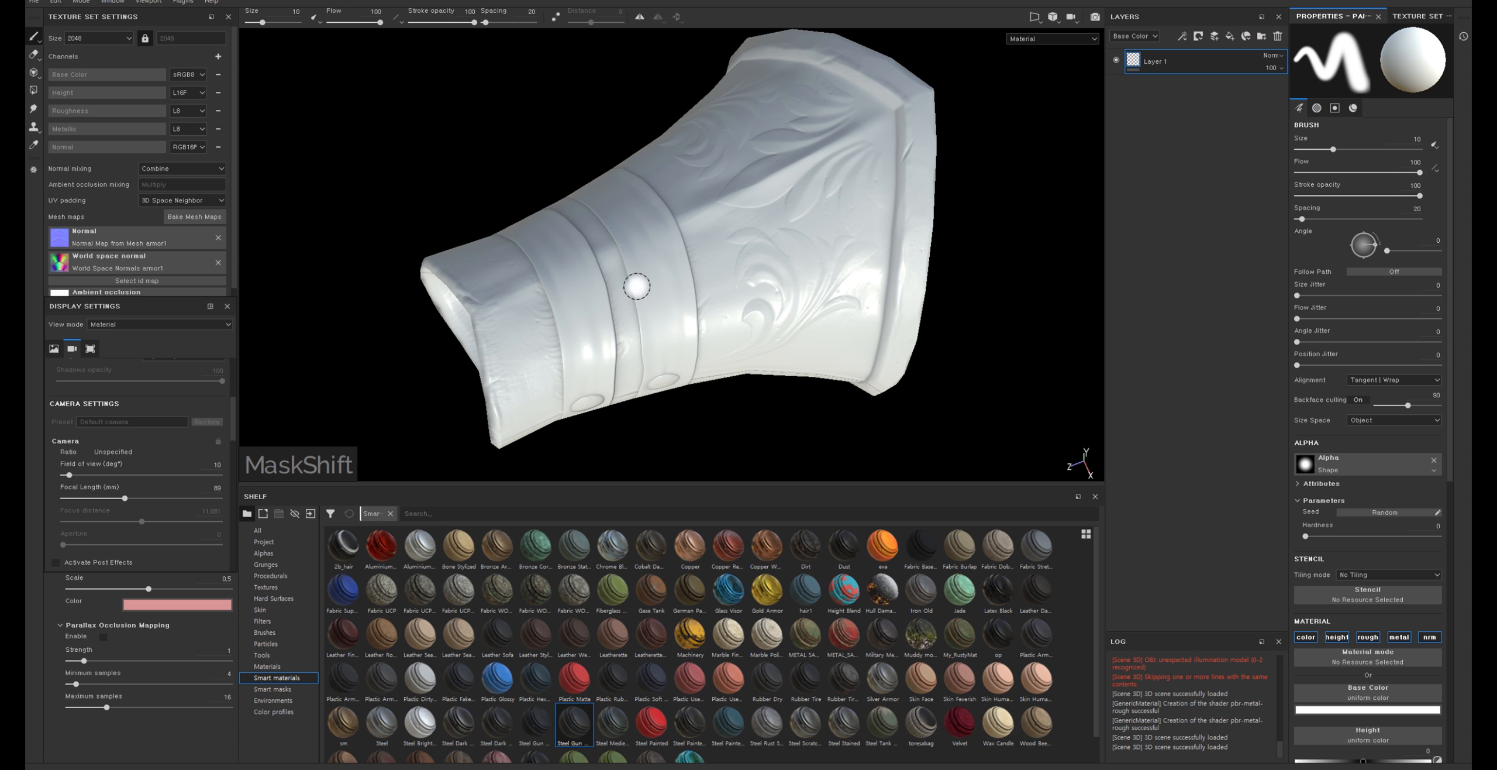
Set the bake to the ID map only and replace the high definition mesh with armor_idcolor.obj
{"action": "left_click", "coordinate": [210, 221]}
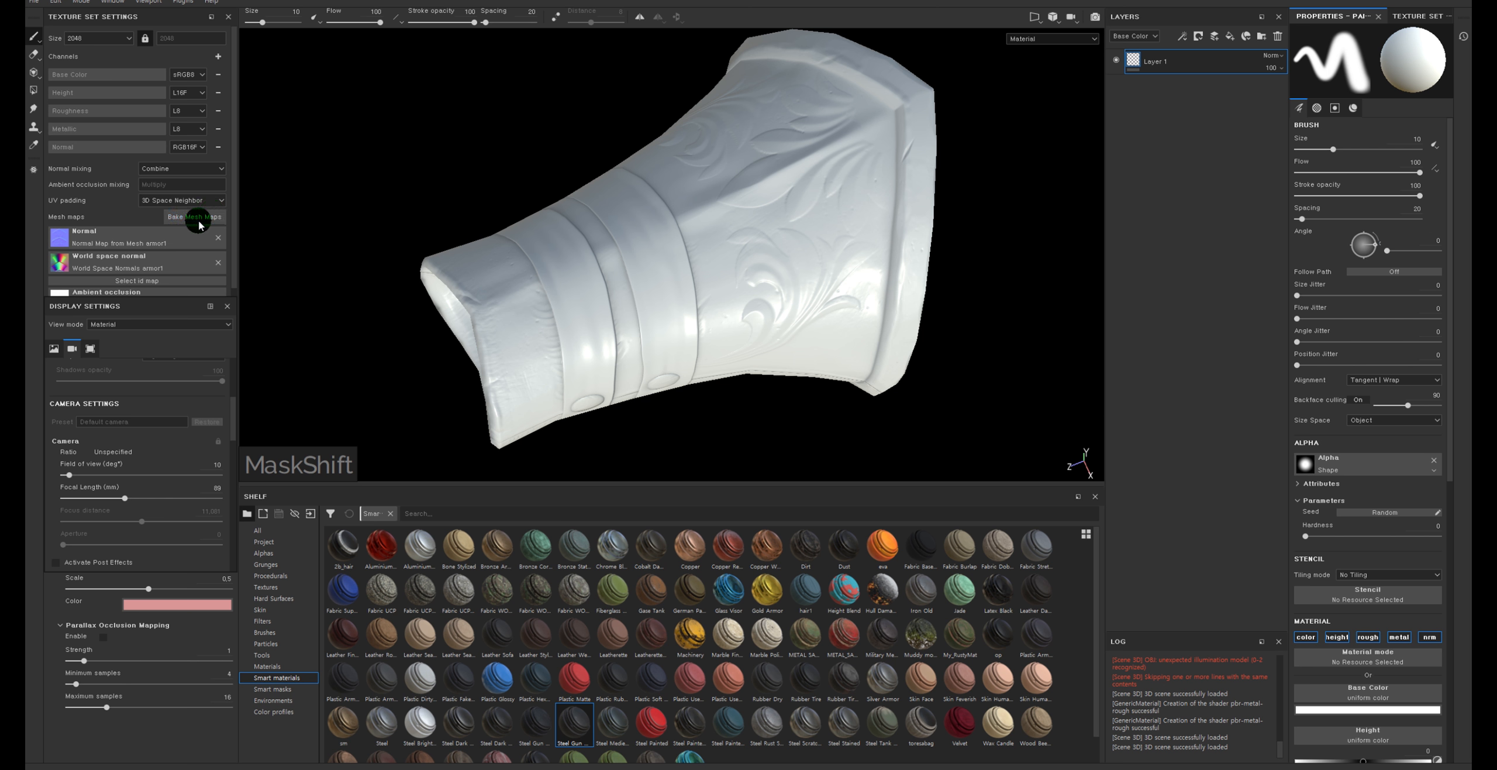
{"action": "left_click", "coordinate": [654, 206]}
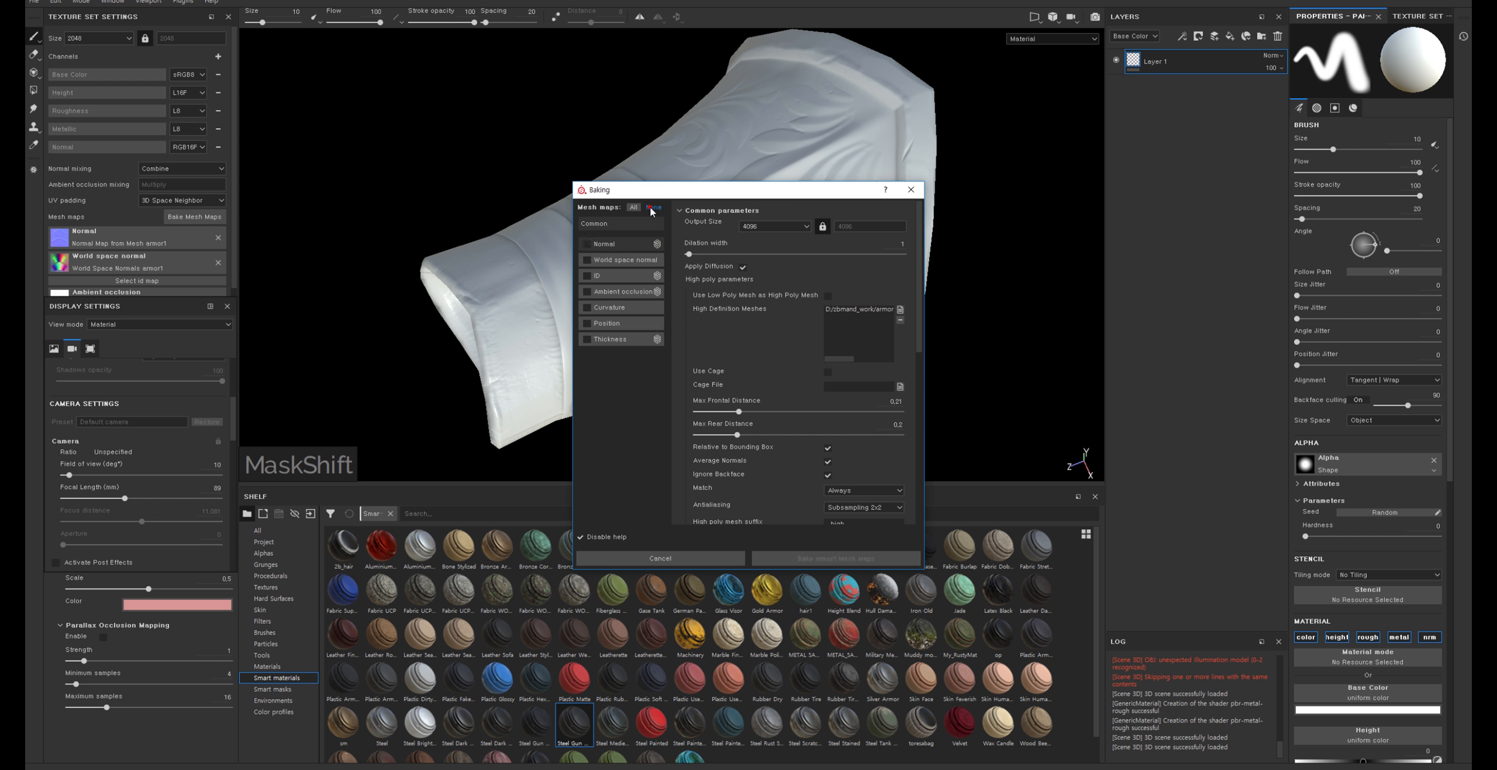
{"action": "left_click", "coordinate": [587, 276]}
{"action": "left_click", "coordinate": [877, 309]}
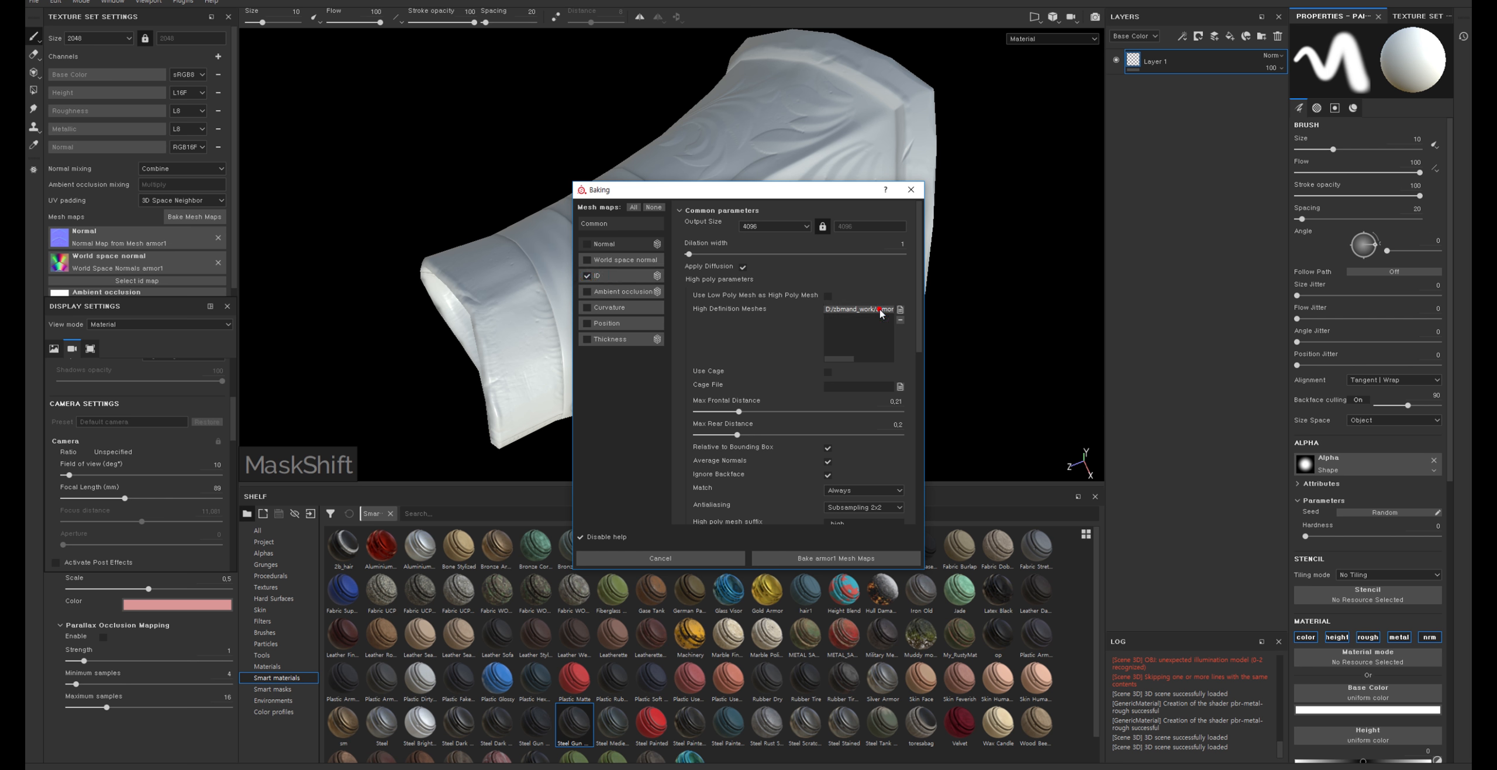
{"action": "left_click", "coordinate": [901, 320]}
{"action": "left_click", "coordinate": [900, 310]}
{"action": "left_click", "coordinate": [813, 308]}
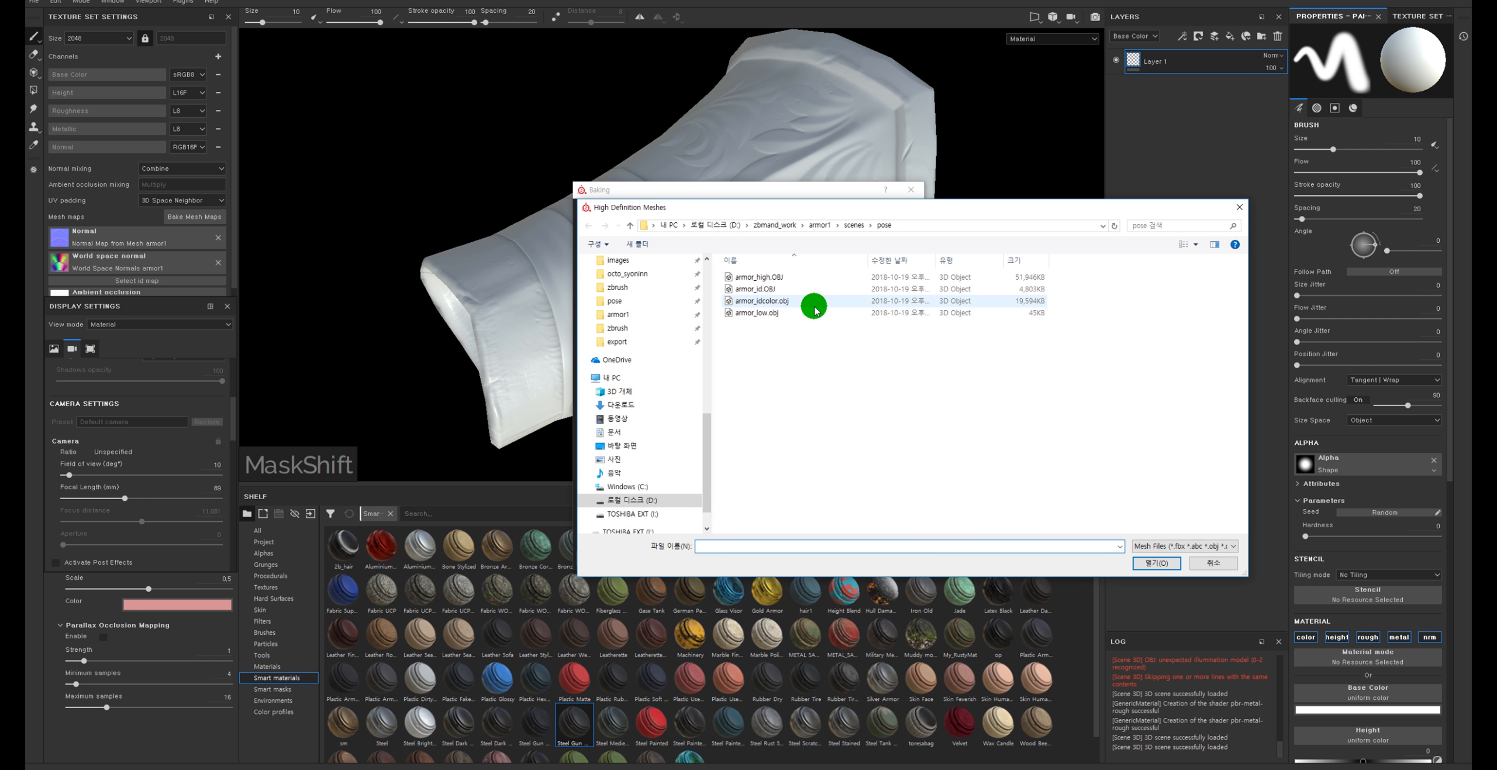
{"action": "double_click", "coordinate": [812, 308]}
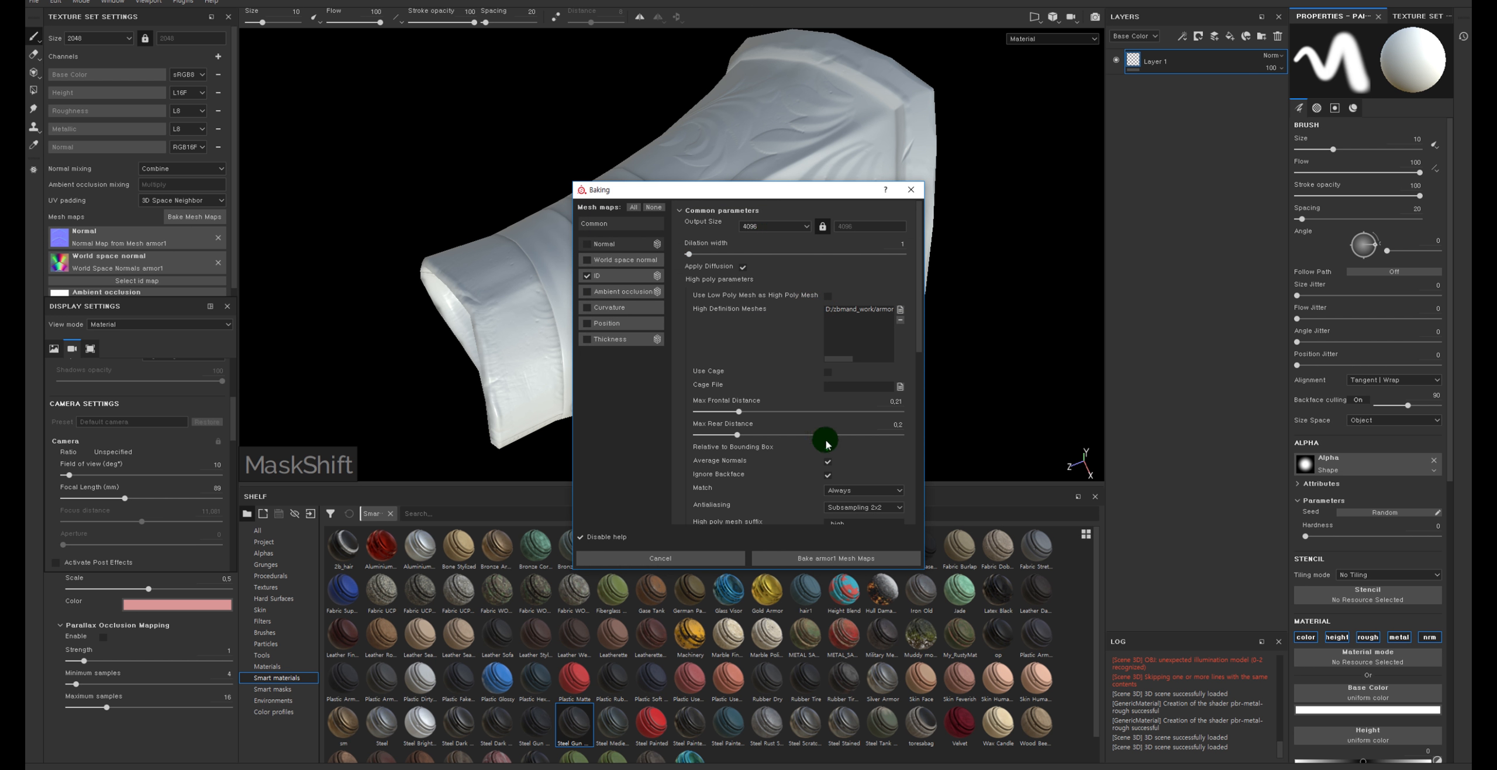
Bake the ID map with Material Color as its color source and look over the cuff from several angles
{"action": "left_click", "coordinate": [626, 276]}
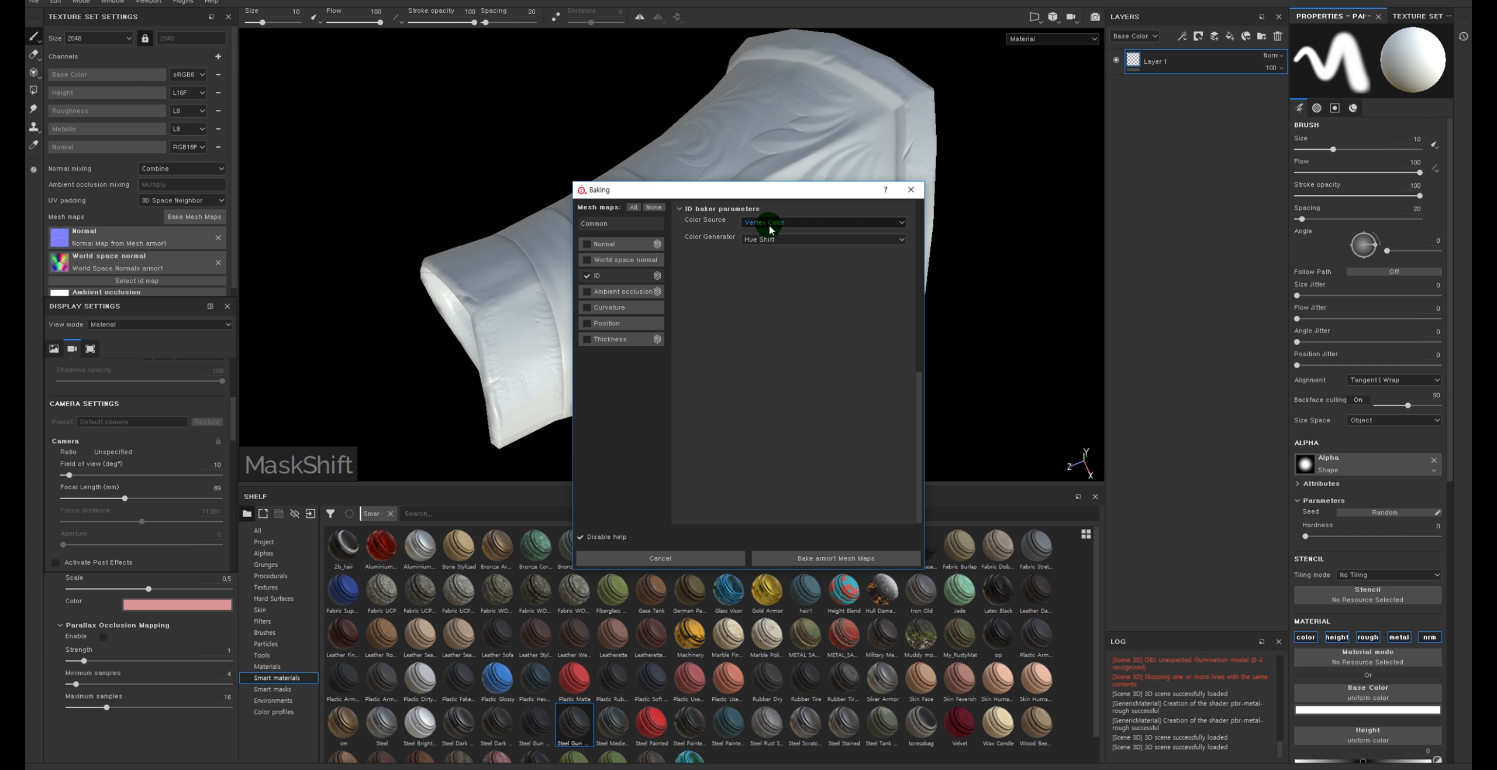
{"action": "left_click", "coordinate": [766, 222]}
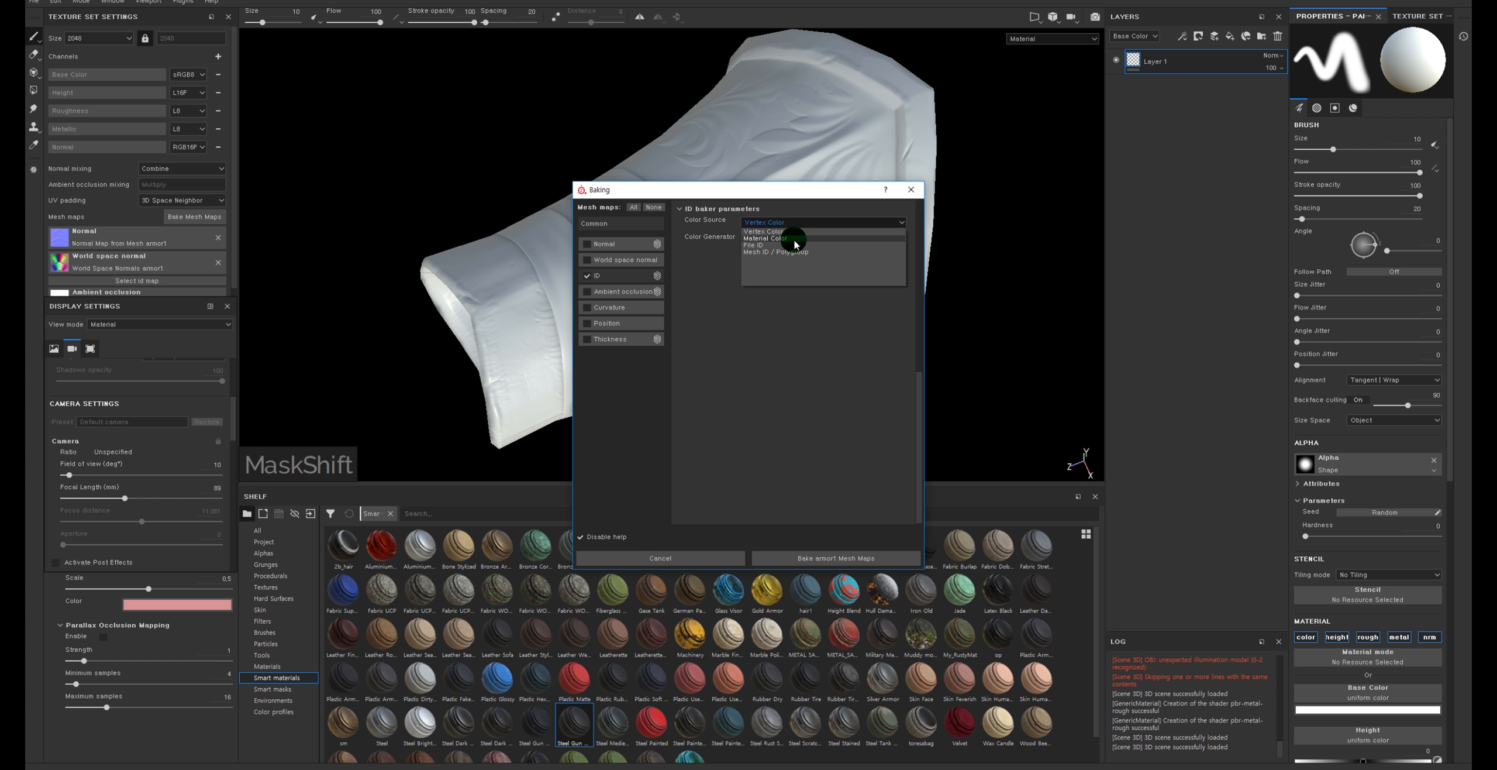
{"action": "left_click", "coordinate": [790, 238]}
{"action": "left_click", "coordinate": [834, 559]}
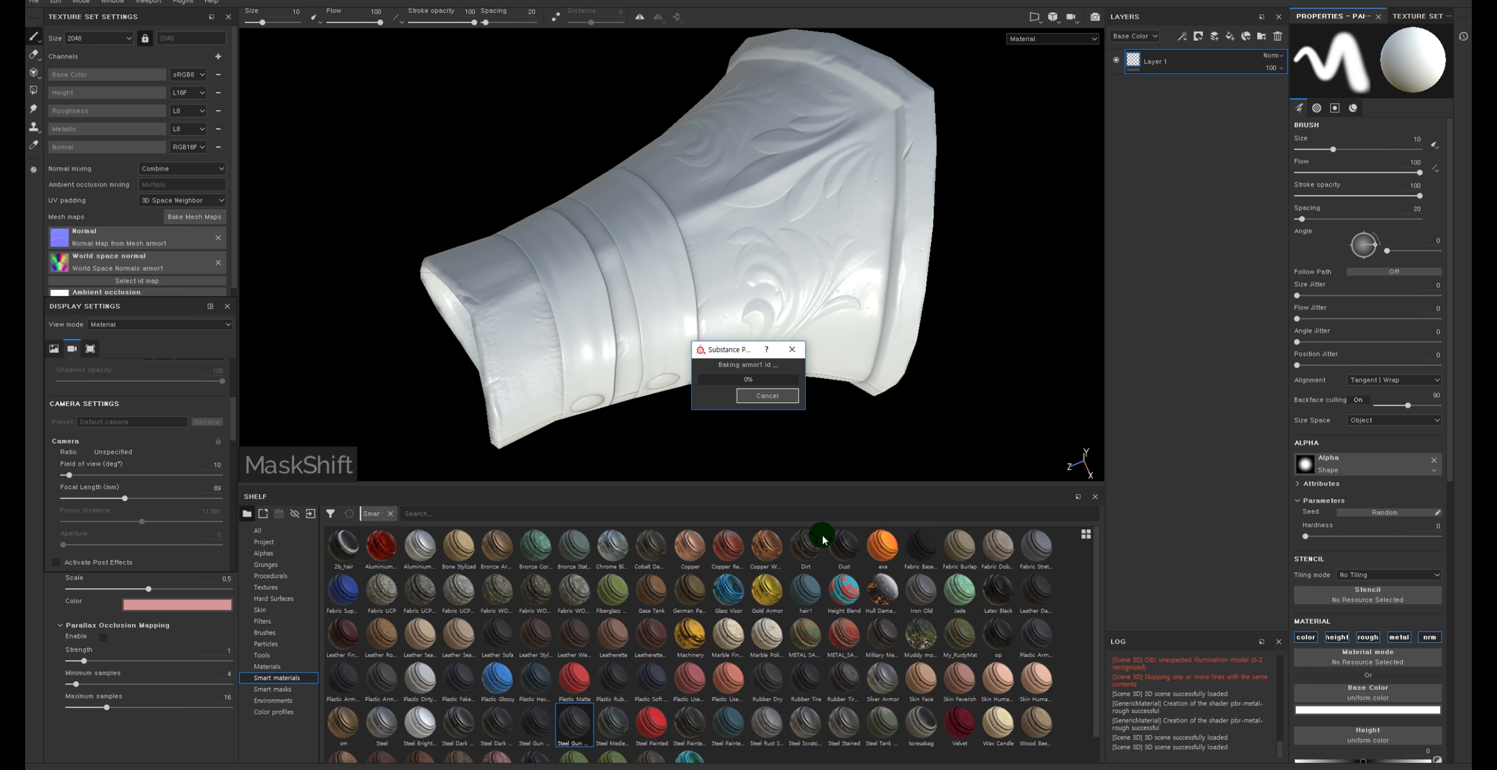
{"action": "key", "text": "Return"}
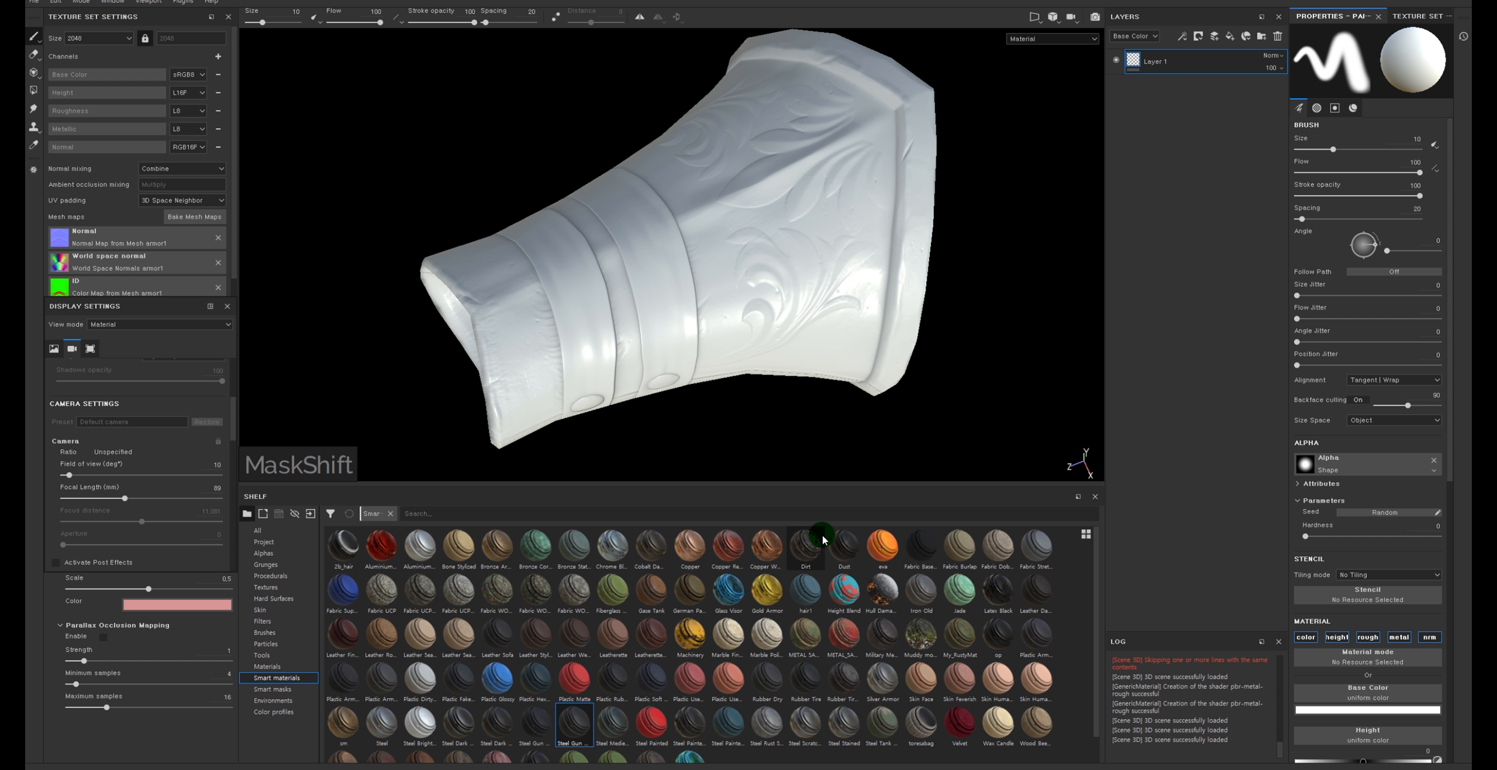
{"action": "mouse_move", "coordinate": [824, 539]}
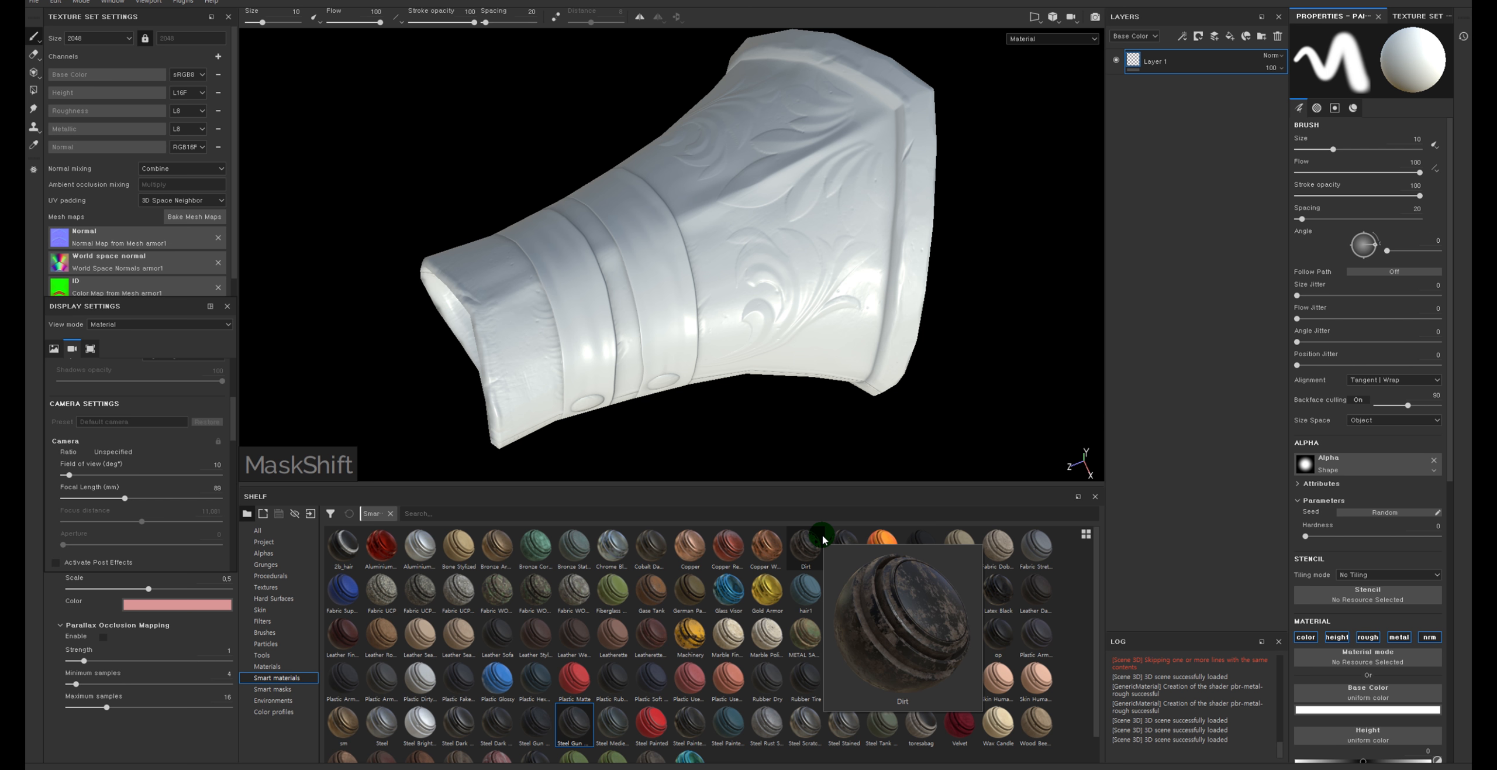
{"action": "left_click_drag", "start_coordinate": [825, 314], "coordinate": [826, 85], "text": "alt"}
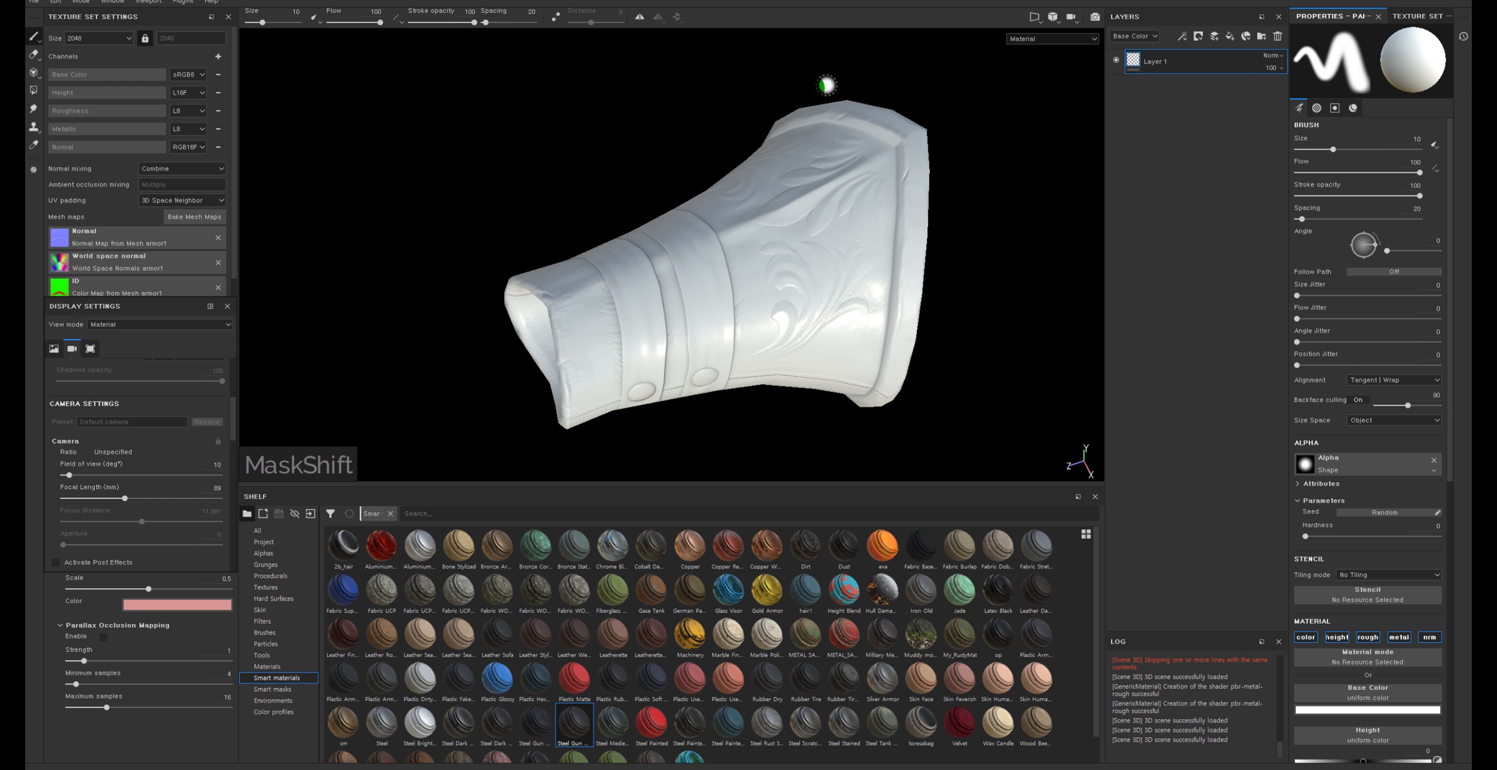
{"action": "left_click_drag", "start_coordinate": [518, 435], "coordinate": [872, 281], "text": "alt"}
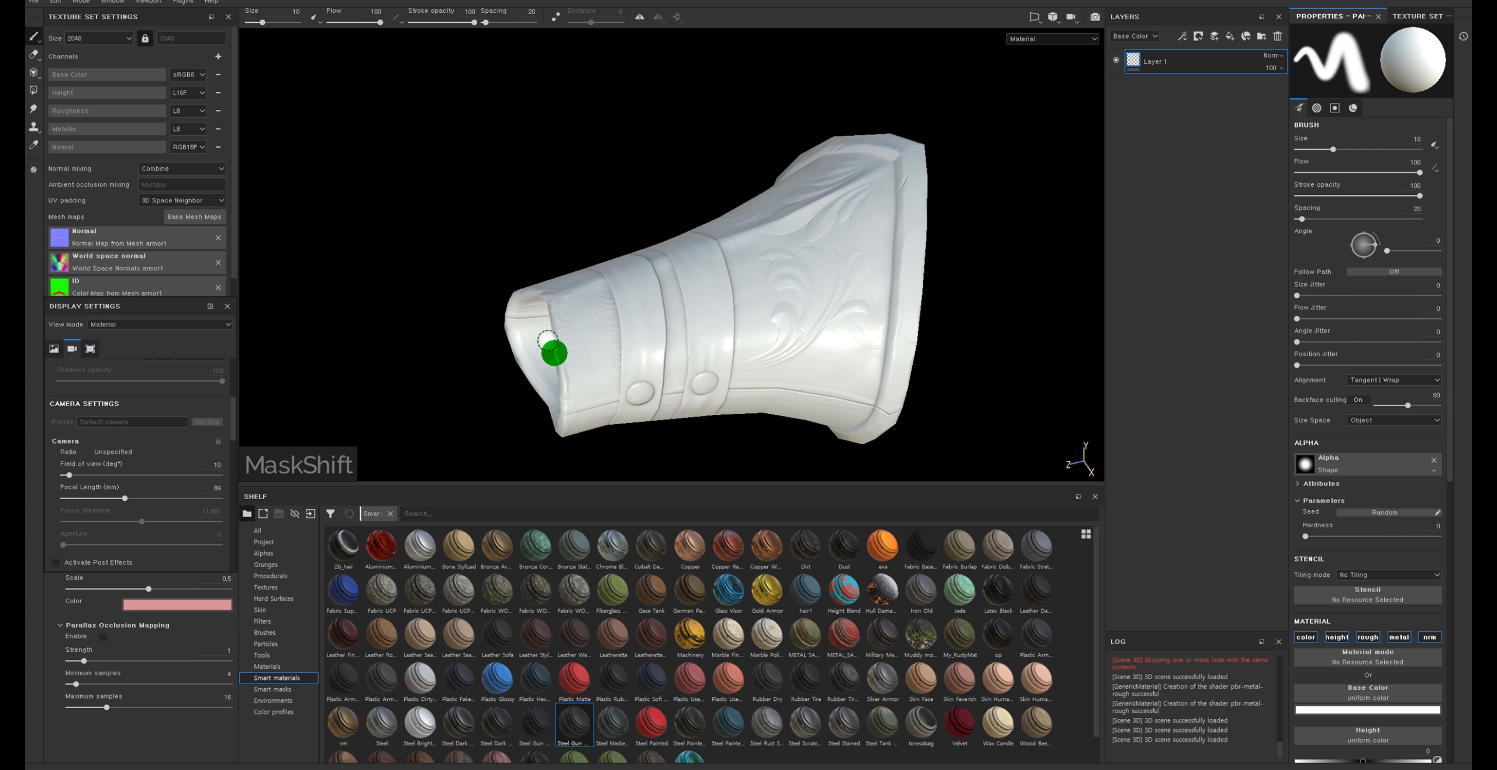
{"action": "left_click_drag", "start_coordinate": [679, 278], "coordinate": [678, 268], "text": "alt"}
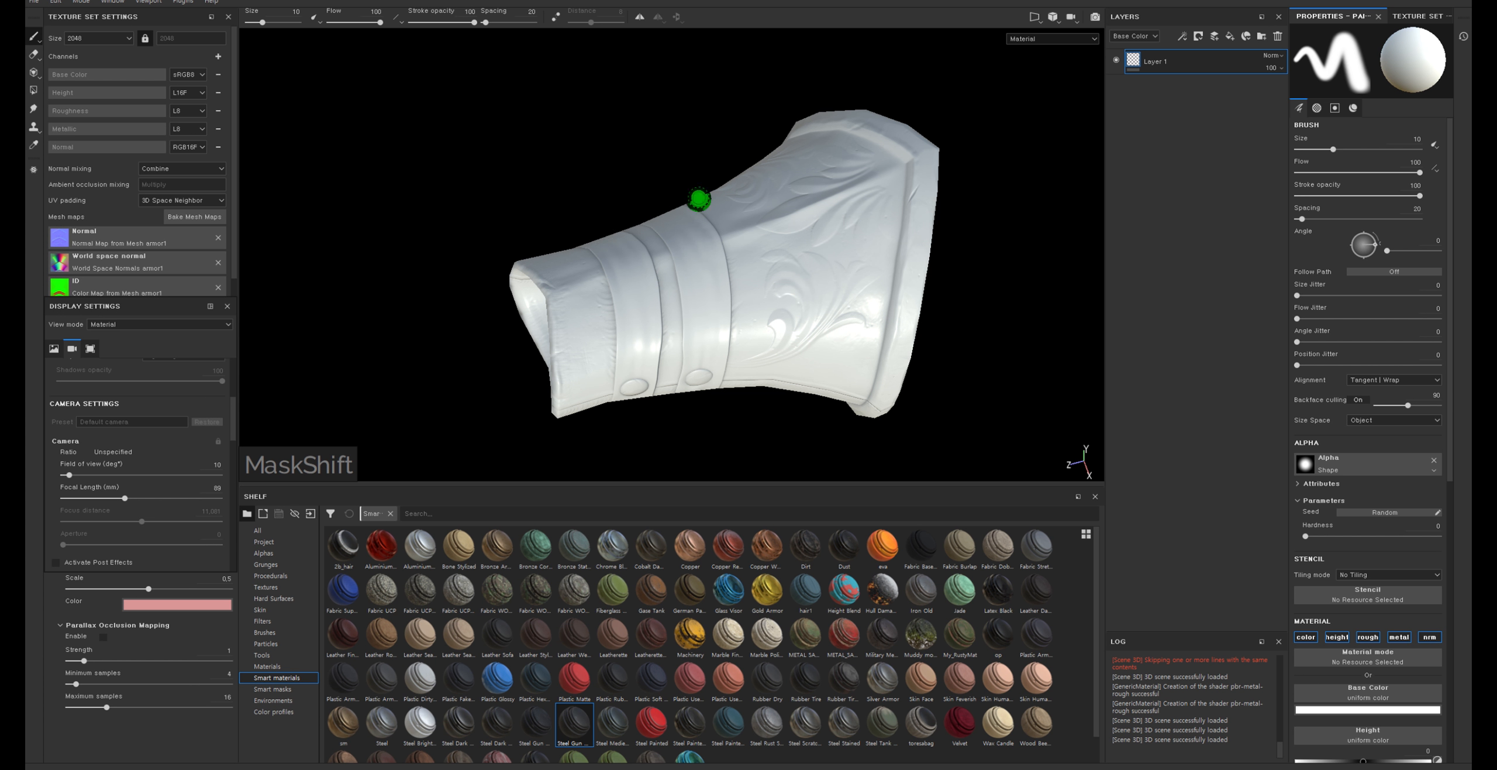
{"action": "right_click_drag", "start_coordinate": [608, 258], "coordinate": [685, 324], "text": "alt"}
{"action": "left_click_drag", "start_coordinate": [685, 324], "coordinate": [692, 274], "text": "alt"}
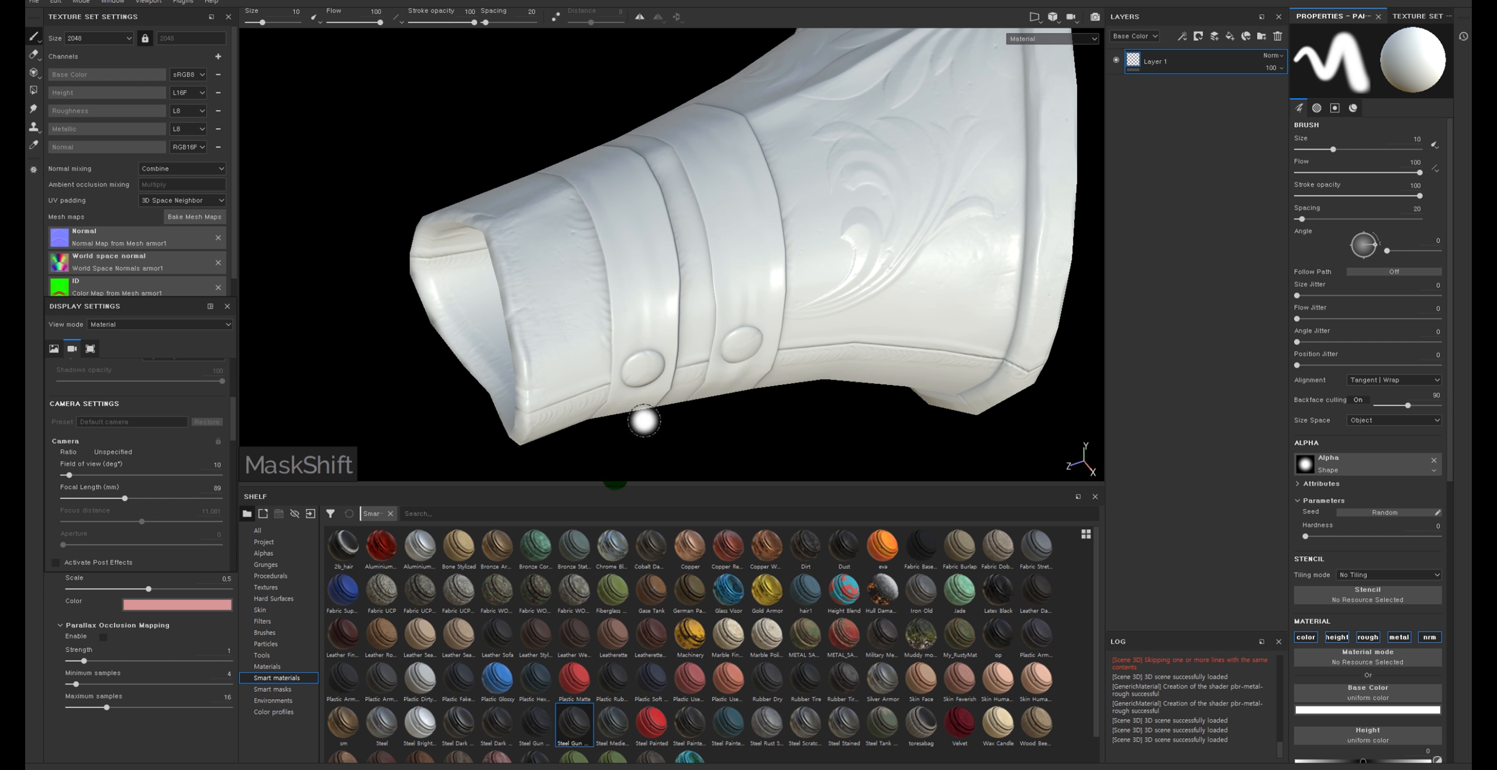
Switch to Maya, hide the high_id group and show the high group, examining its straps and studs up close
{"action": "mouse_move", "coordinate": [343, 768]}
{"action": "left_click", "coordinate": [393, 736]}
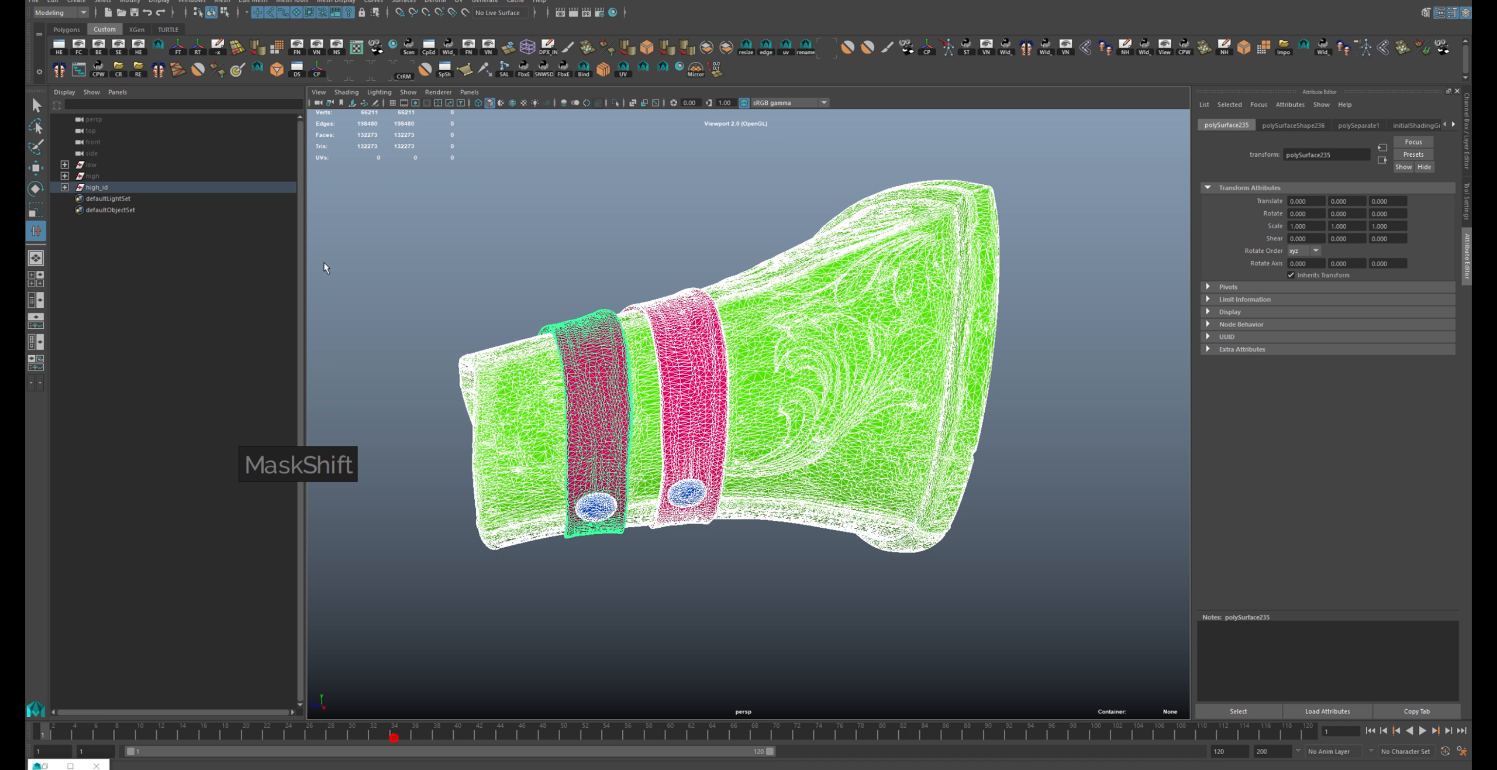
{"action": "left_click", "coordinate": [137, 190]}
{"action": "key", "text": "ctrl+h"}
{"action": "left_click", "coordinate": [136, 176]}
{"action": "key", "text": "shift+h"}
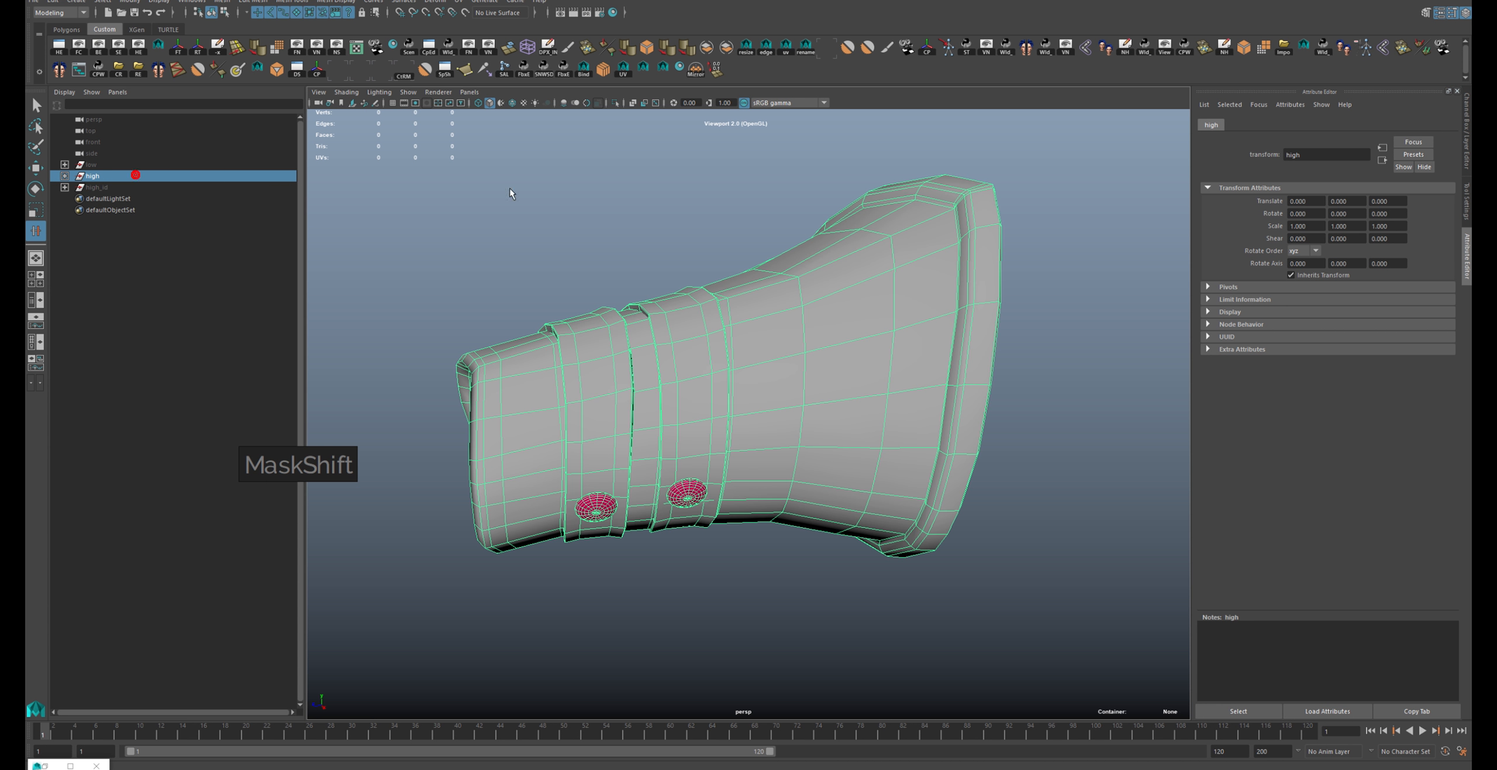
{"action": "left_click", "coordinate": [558, 167]}
{"action": "left_click_drag", "start_coordinate": [558, 168], "coordinate": [644, 229], "text": "alt"}
{"action": "left_click_drag", "start_coordinate": [903, 344], "coordinate": [838, 347], "text": "alt"}
{"action": "scroll", "coordinate": [831, 454], "scroll_direction": "up", "scroll_amount": 2}
{"action": "middle_click_drag", "start_coordinate": [831, 449], "coordinate": [833, 380], "text": "alt"}
{"action": "scroll", "coordinate": [754, 351], "scroll_direction": "up", "scroll_amount": 2}
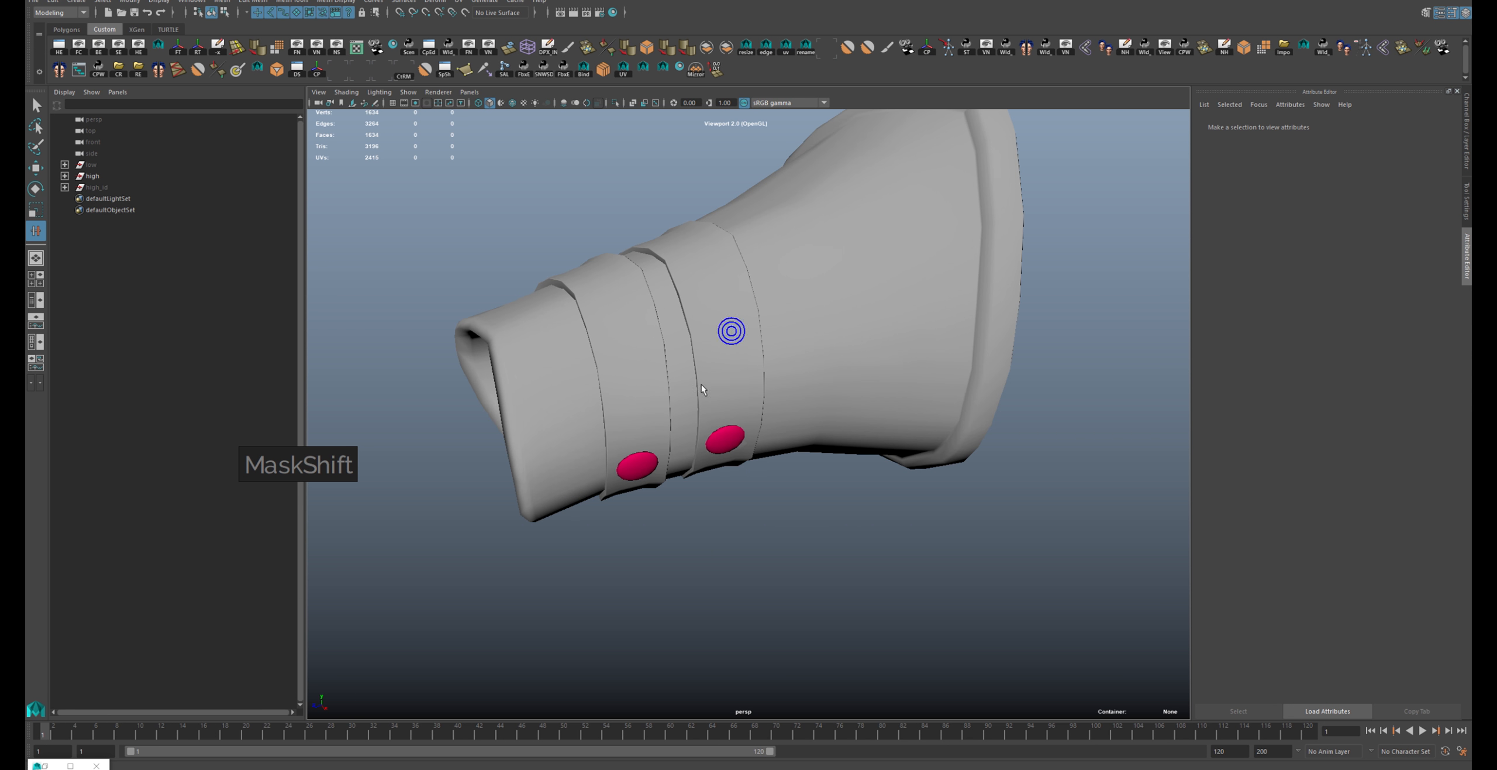
Isolate the strap nearest the narrow end, delete its ring of inner faces, and return to showing the whole model
{"action": "left_click", "coordinate": [624, 316]}
{"action": "left_click_drag", "start_coordinate": [645, 363], "coordinate": [628, 281], "text": "alt"}
{"action": "key", "text": "ctrl+1"}
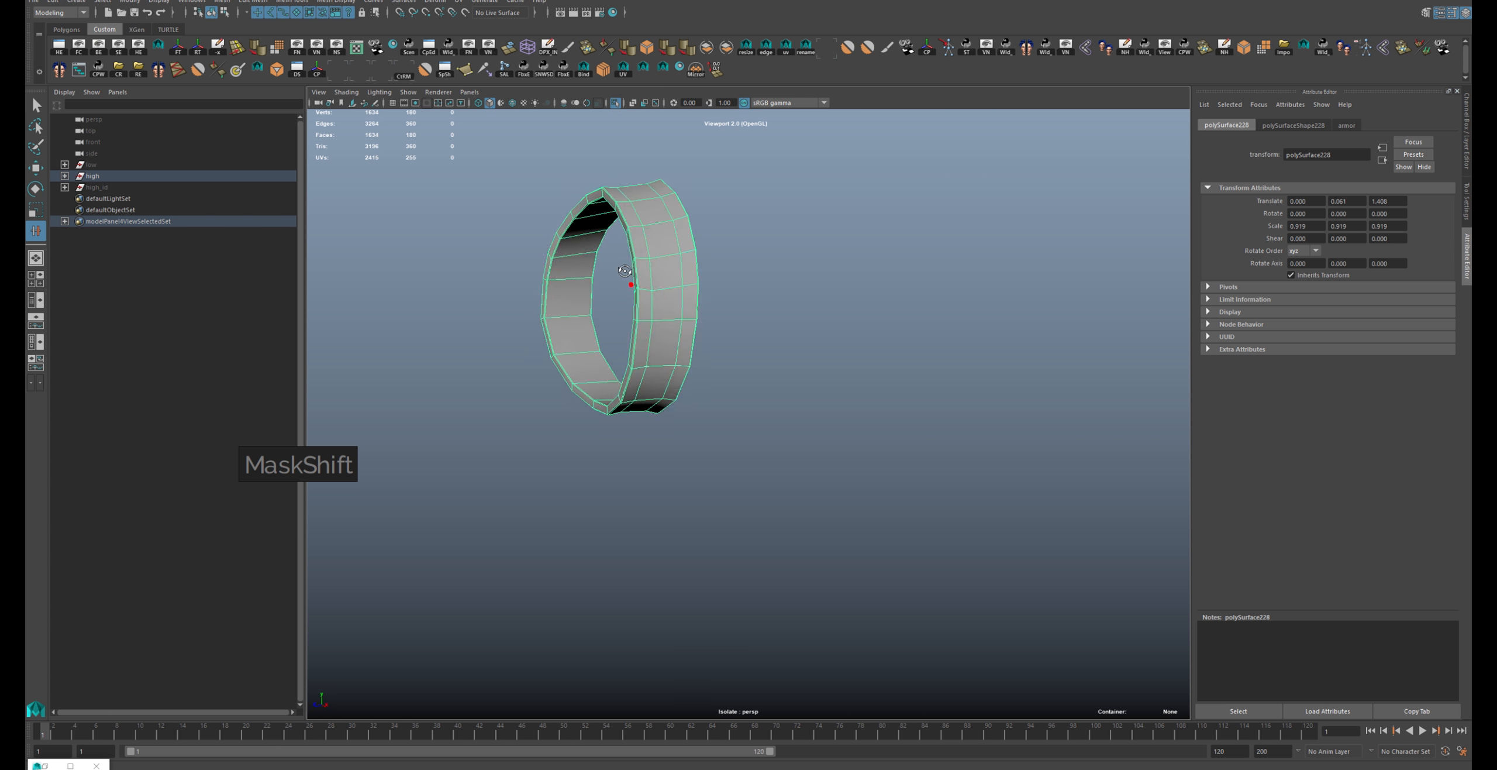
{"action": "key", "text": "F11"}
{"action": "left_click", "coordinate": [580, 245]}
{"action": "double_click", "coordinate": [578, 260], "text": "shift"}
{"action": "key", "text": "Delete"}
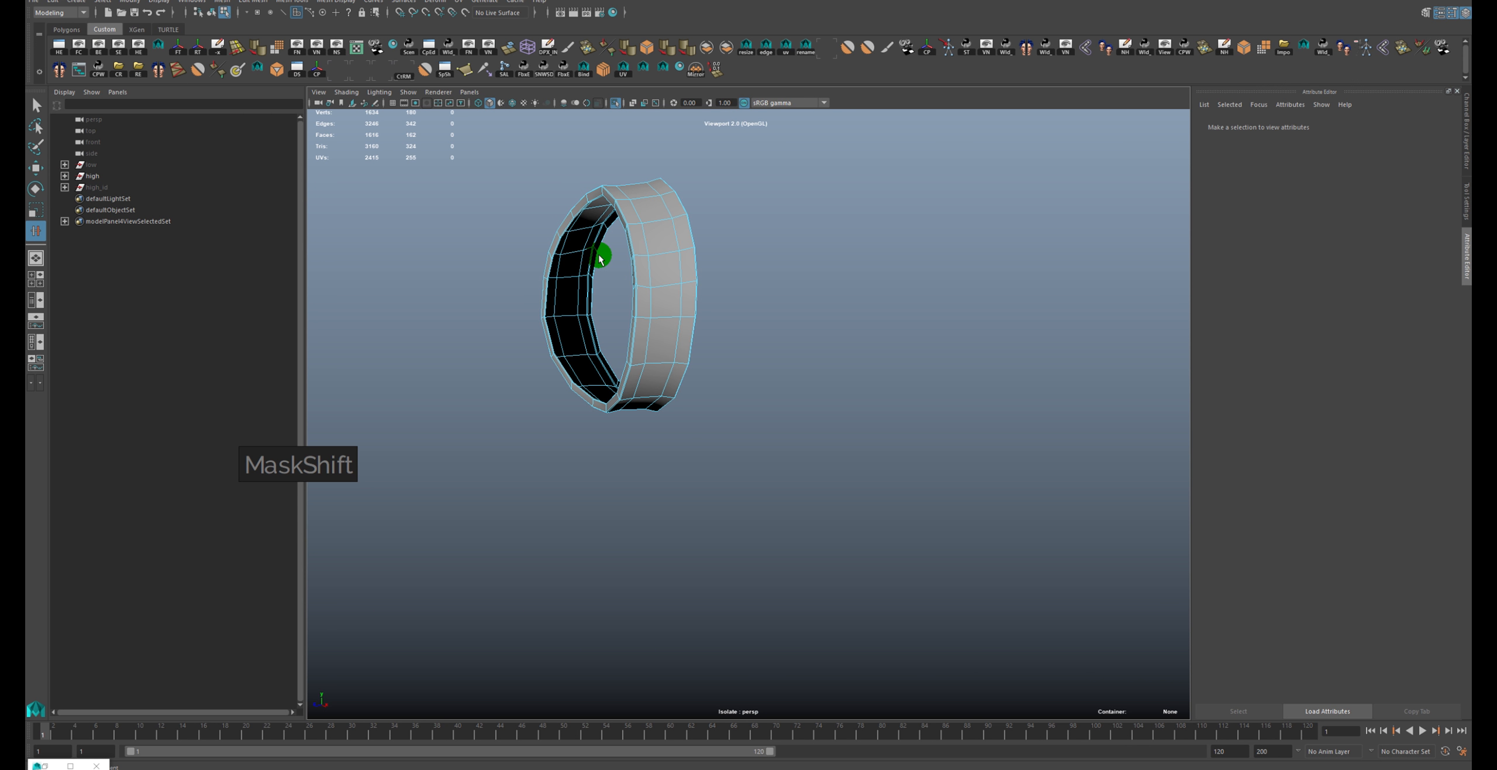
{"action": "key", "text": "F8"}
{"action": "key", "text": "ctrl+1"}
Inspect the second strap and the main cuff body by selecting each piece, leaving nothing selected
{"action": "left_click_drag", "start_coordinate": [812, 244], "coordinate": [750, 283], "text": "alt"}
{"action": "left_click", "coordinate": [743, 278]}
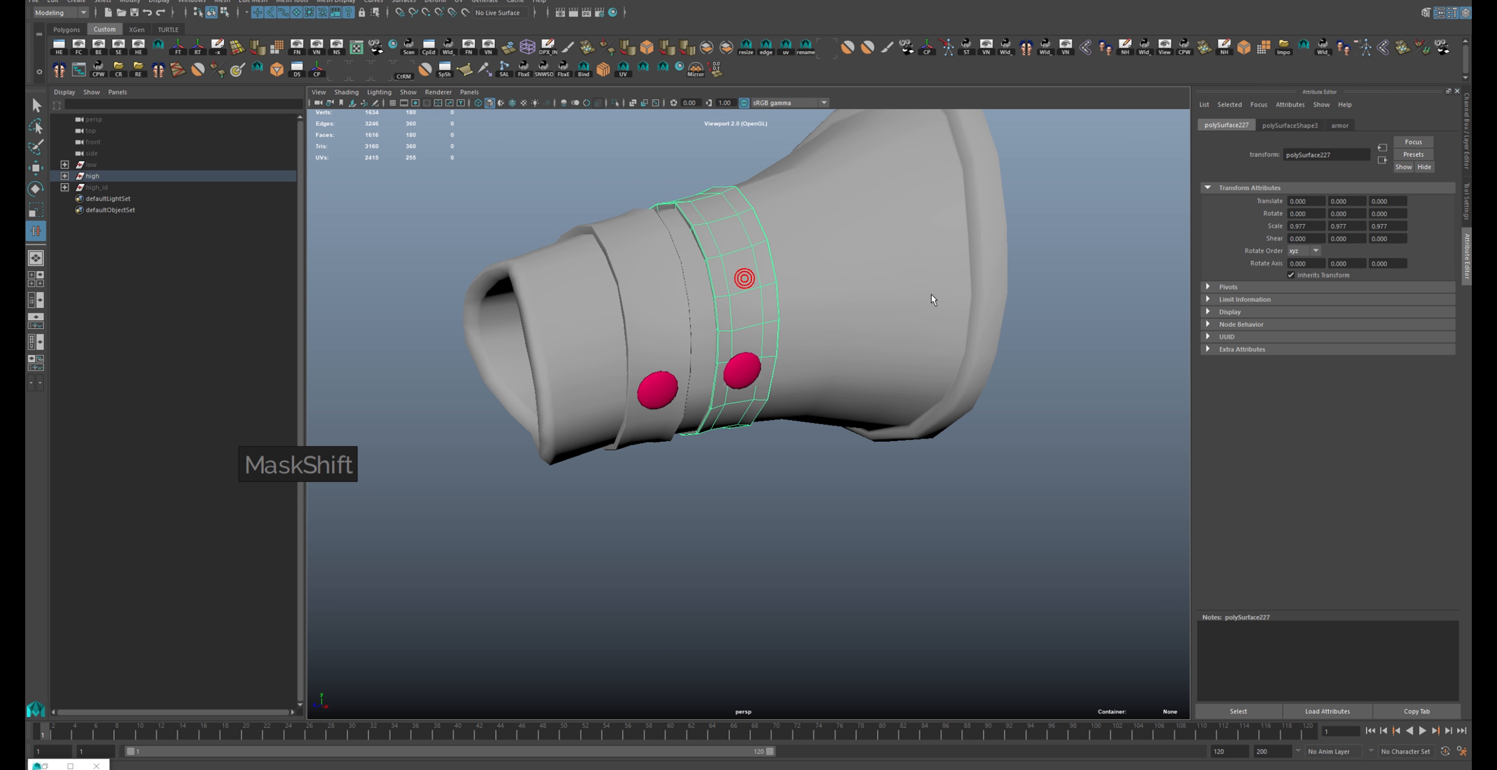
{"action": "left_click_drag", "start_coordinate": [907, 294], "coordinate": [840, 316], "text": "alt"}
{"action": "left_click", "coordinate": [780, 220]}
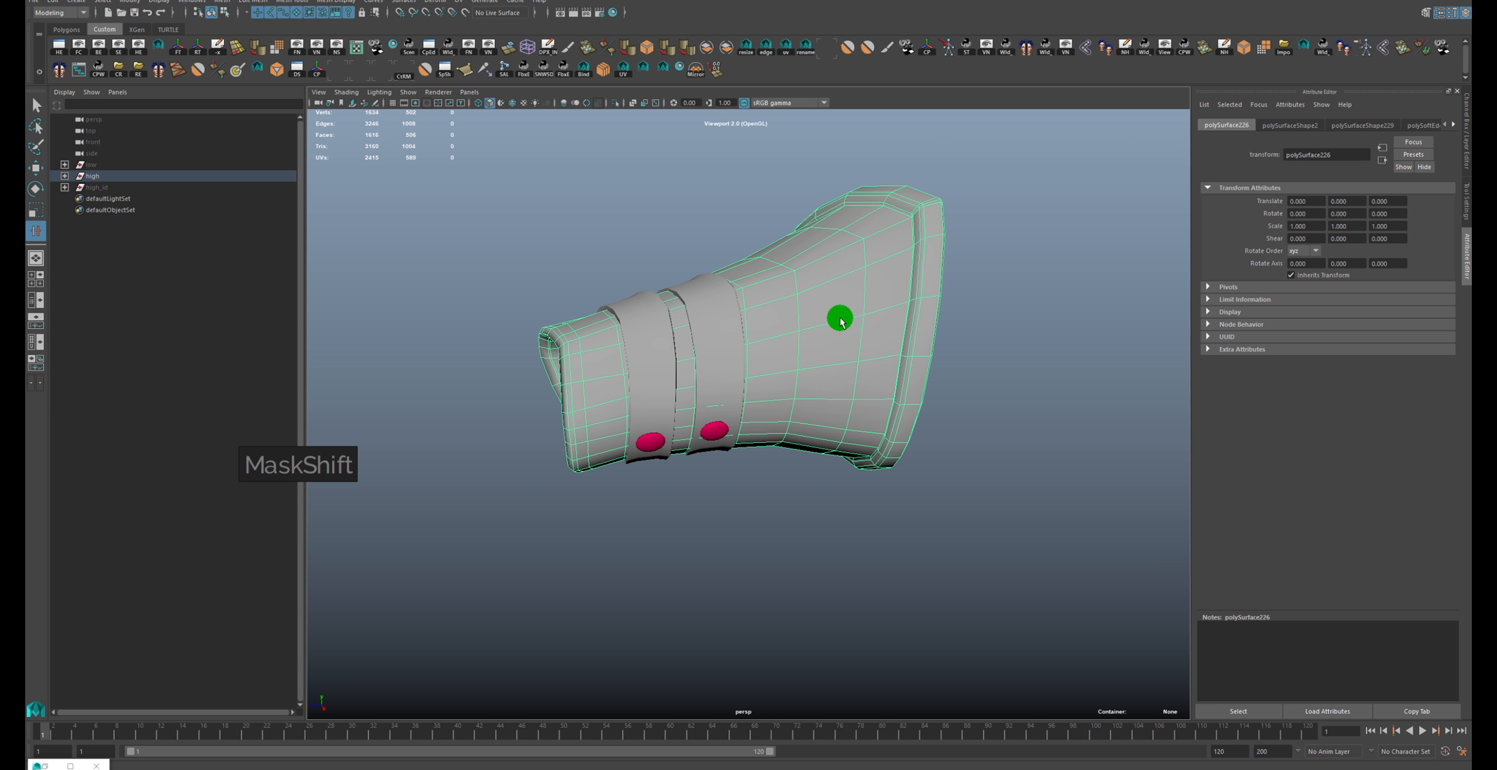
{"action": "left_click", "coordinate": [1092, 246]}
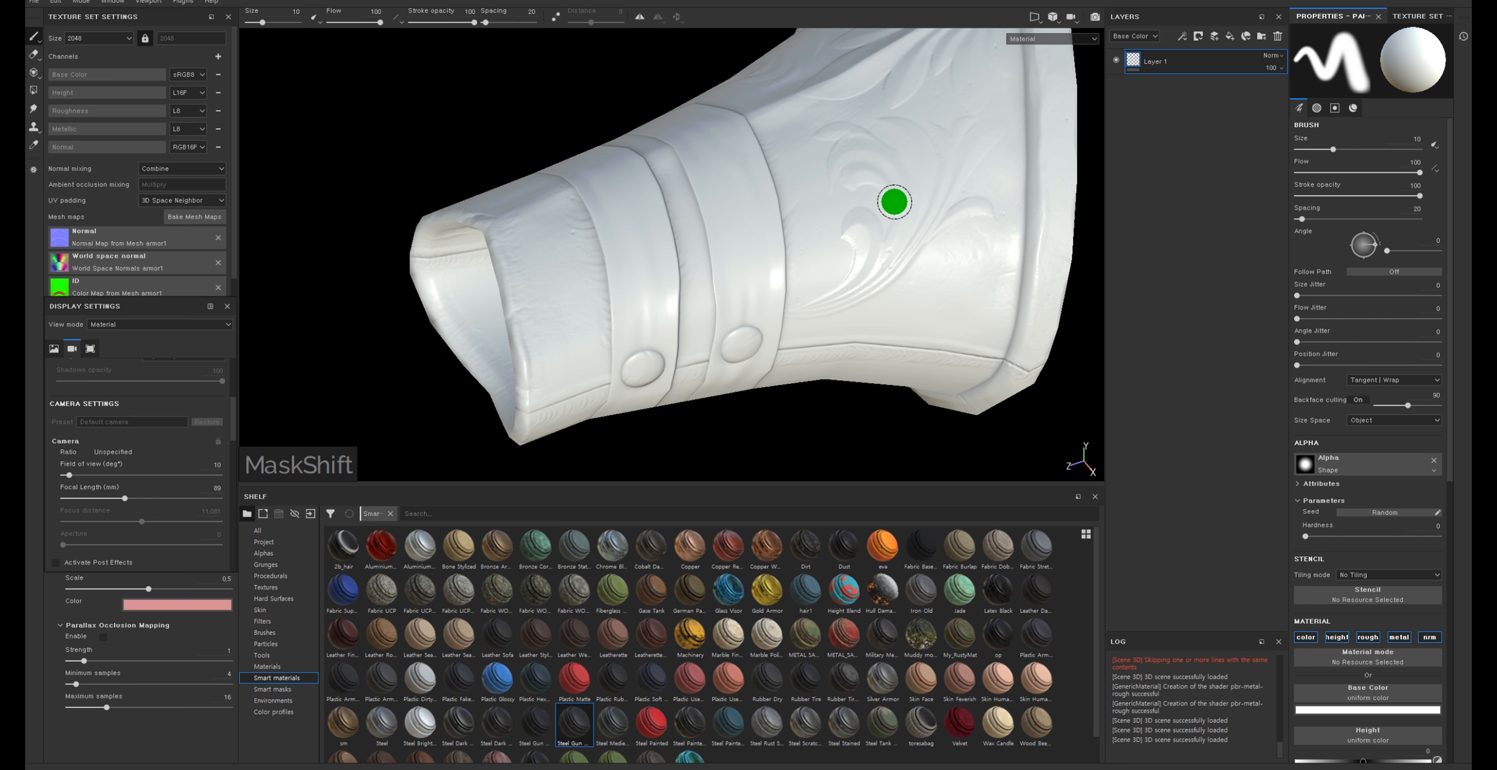
Switch to Substance Painter and review the cuff's baked curvature, normal, ID, ambient occlusion and thickness maps, returning to the material view
{"action": "left_click_drag", "start_coordinate": [889, 204], "coordinate": [828, 297], "text": "alt"}
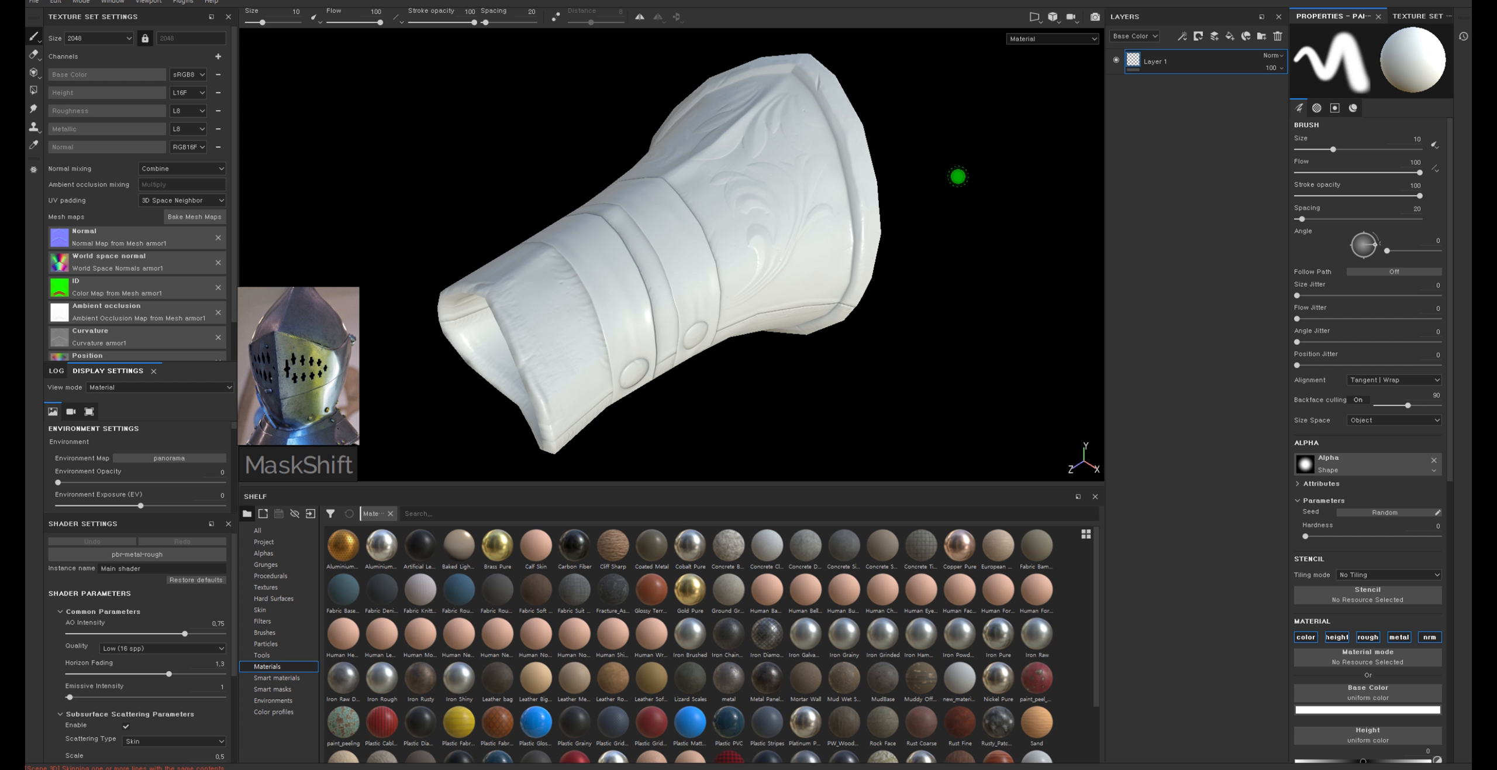
{"action": "key", "text": "b"}
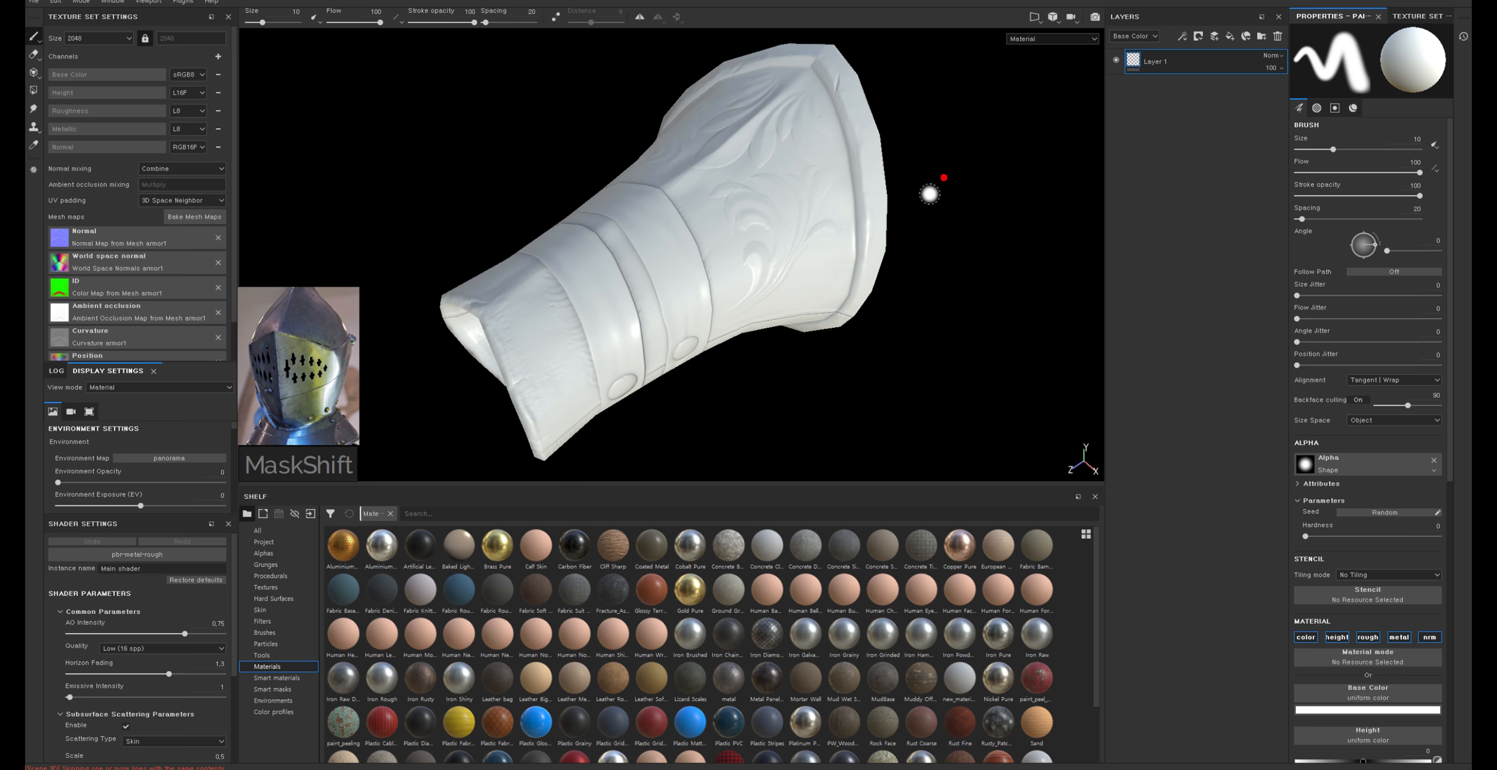
{"action": "key", "text": "b"}
{"action": "key", "text": "b"}
{"action": "key", "text": "m"}
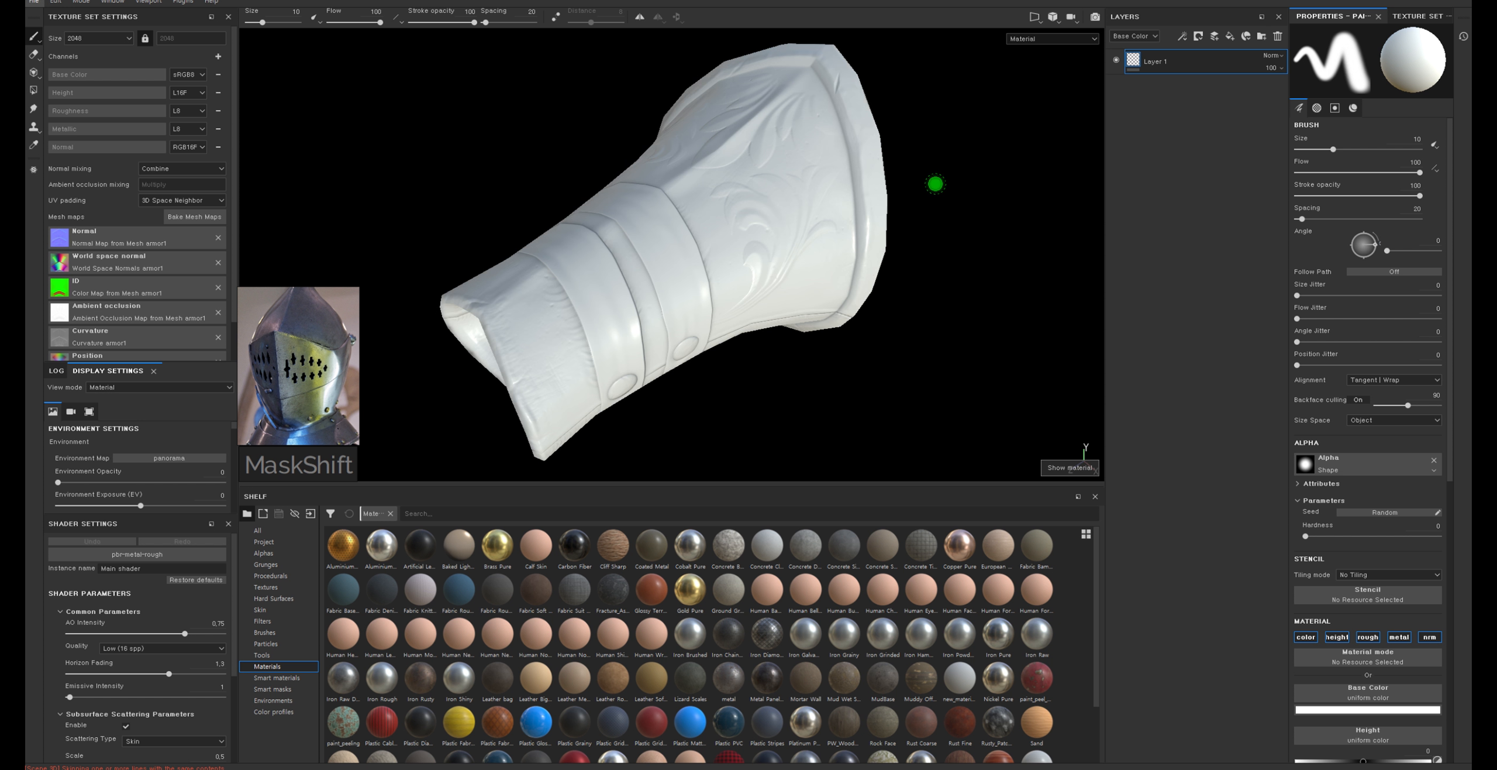
{"action": "key", "text": "n"}
{"action": "key", "text": "n"}
{"action": "key", "text": "n"}
{"action": "key", "text": "n"}
{"action": "key", "text": "n"}
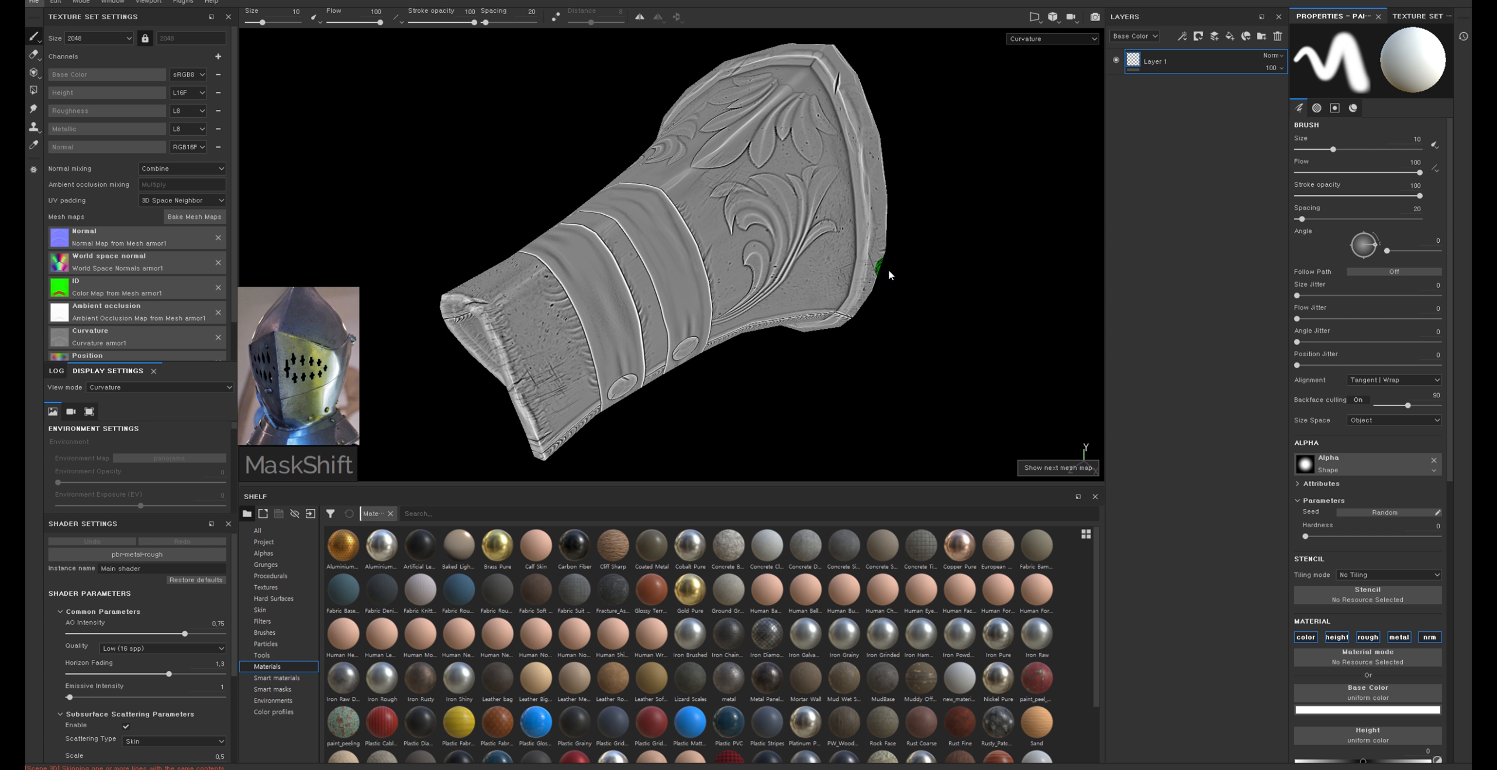
{"action": "key", "text": "n"}
{"action": "key", "text": "n"}
{"action": "key", "text": "n"}
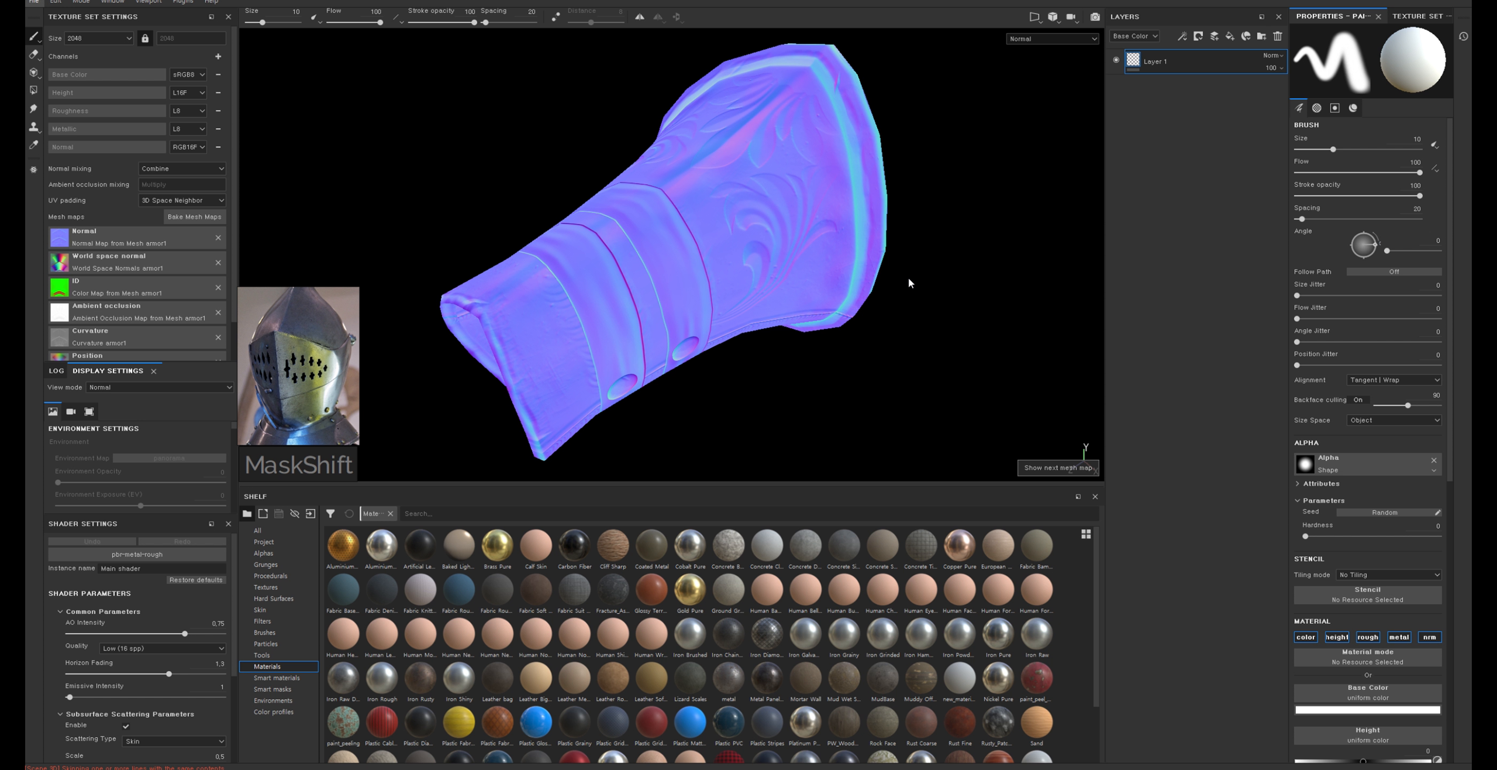
{"action": "key", "text": "n"}
{"action": "key", "text": "n"}
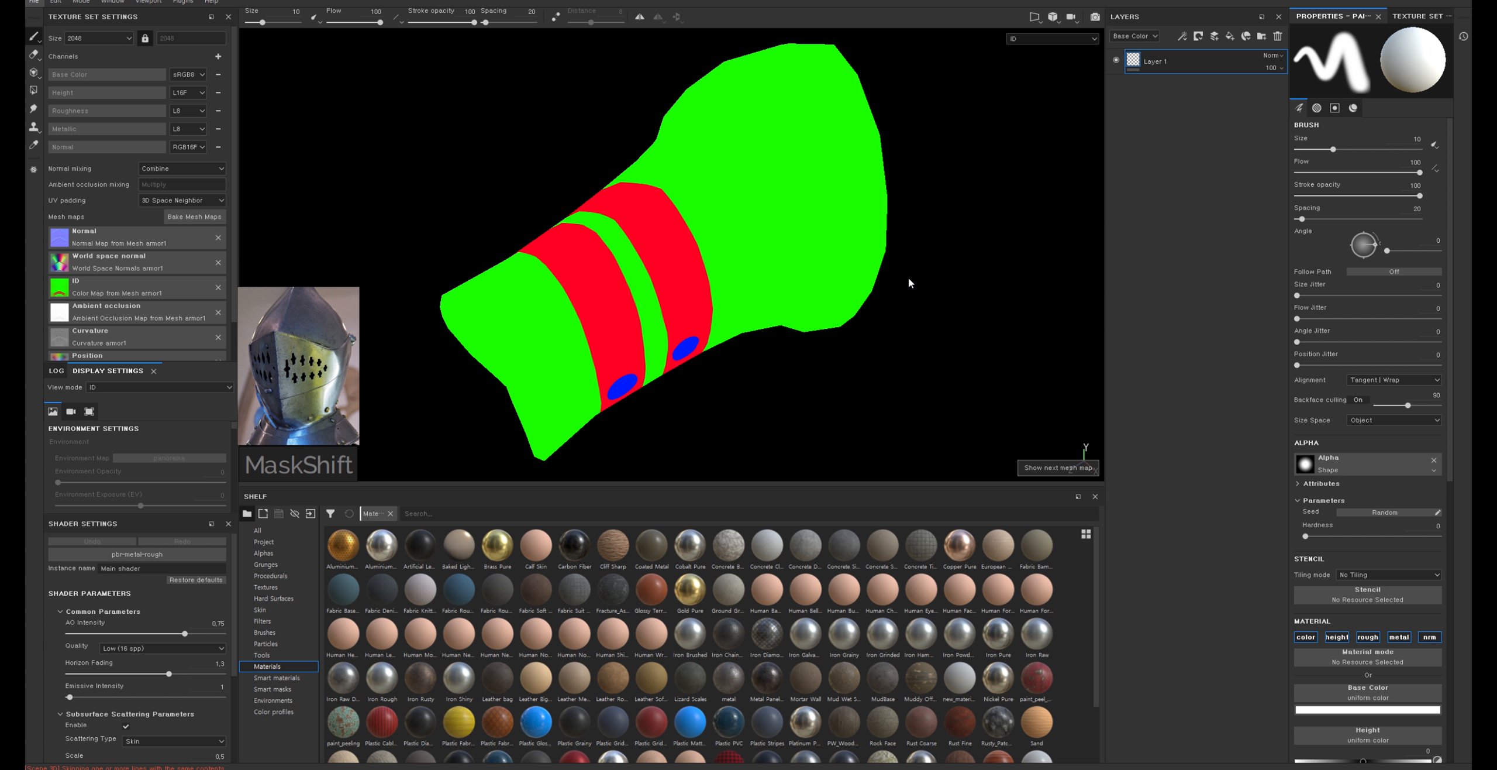
{"action": "key", "text": "n"}
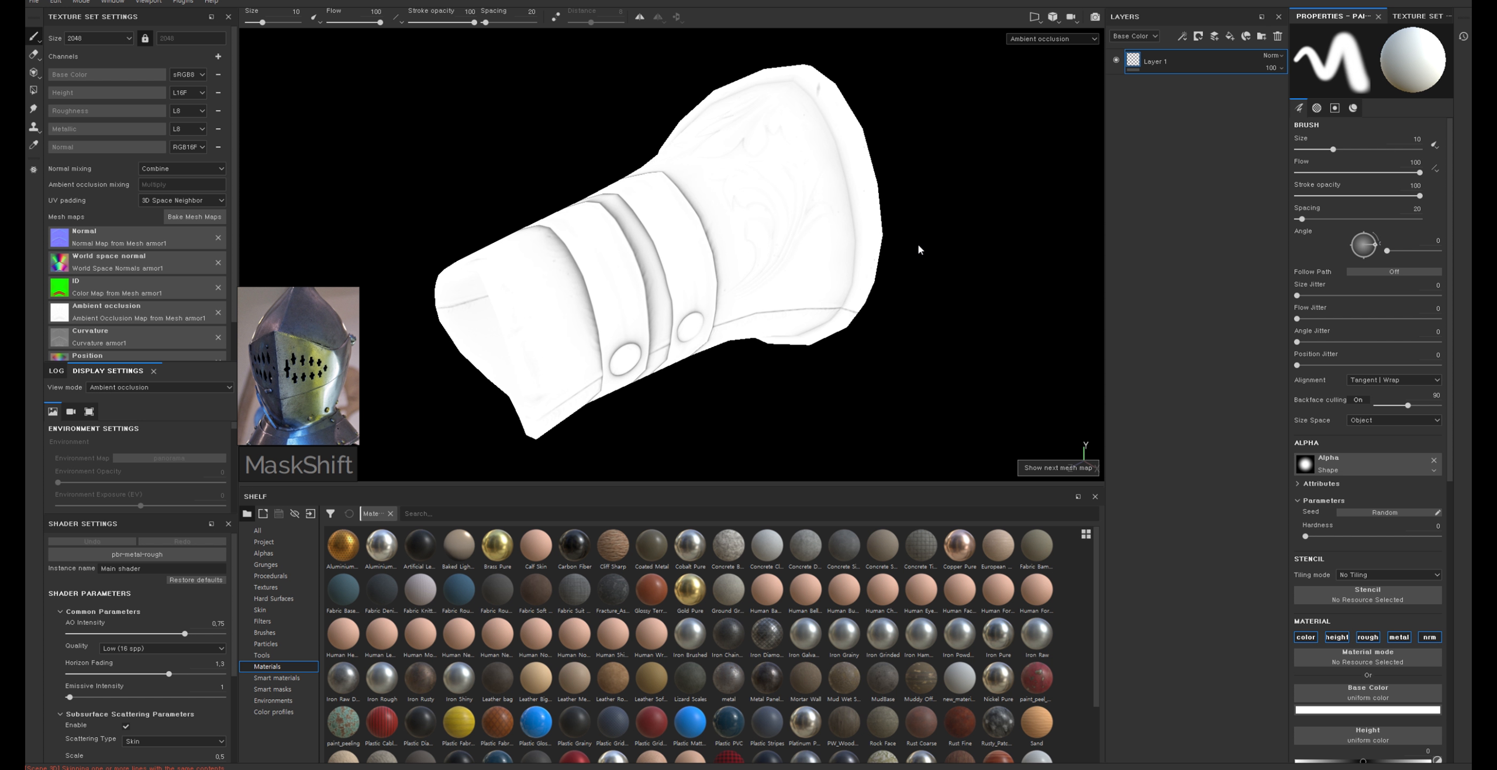
{"action": "key", "text": "n"}
{"action": "key", "text": "n"}
{"action": "key", "text": "n"}
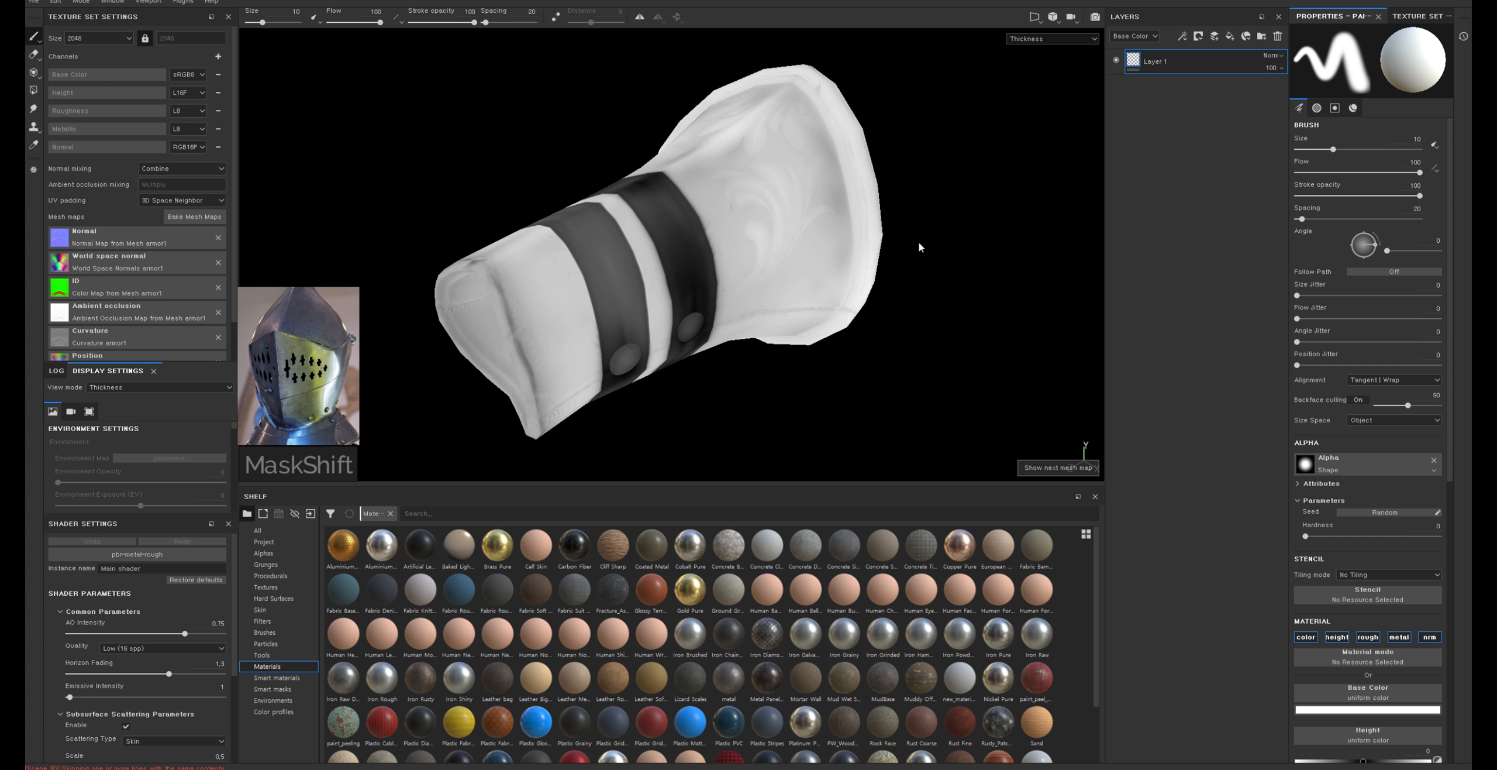
{"action": "key", "text": "n"}
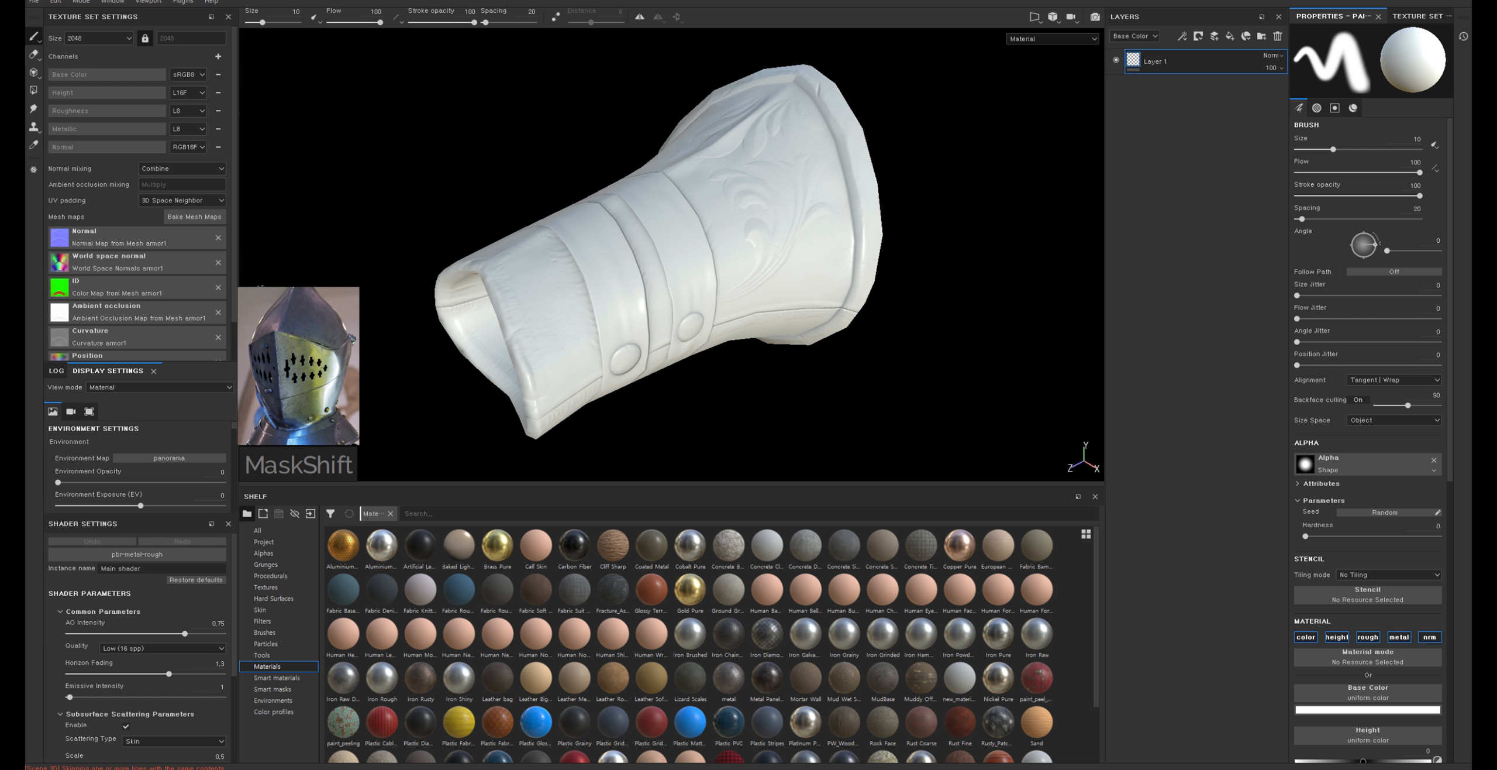
Import the MaskShift resource as a filter into the default writable shelf
{"action": "left_click_drag", "start_coordinate": [795, 29], "coordinate": [743, 643]}
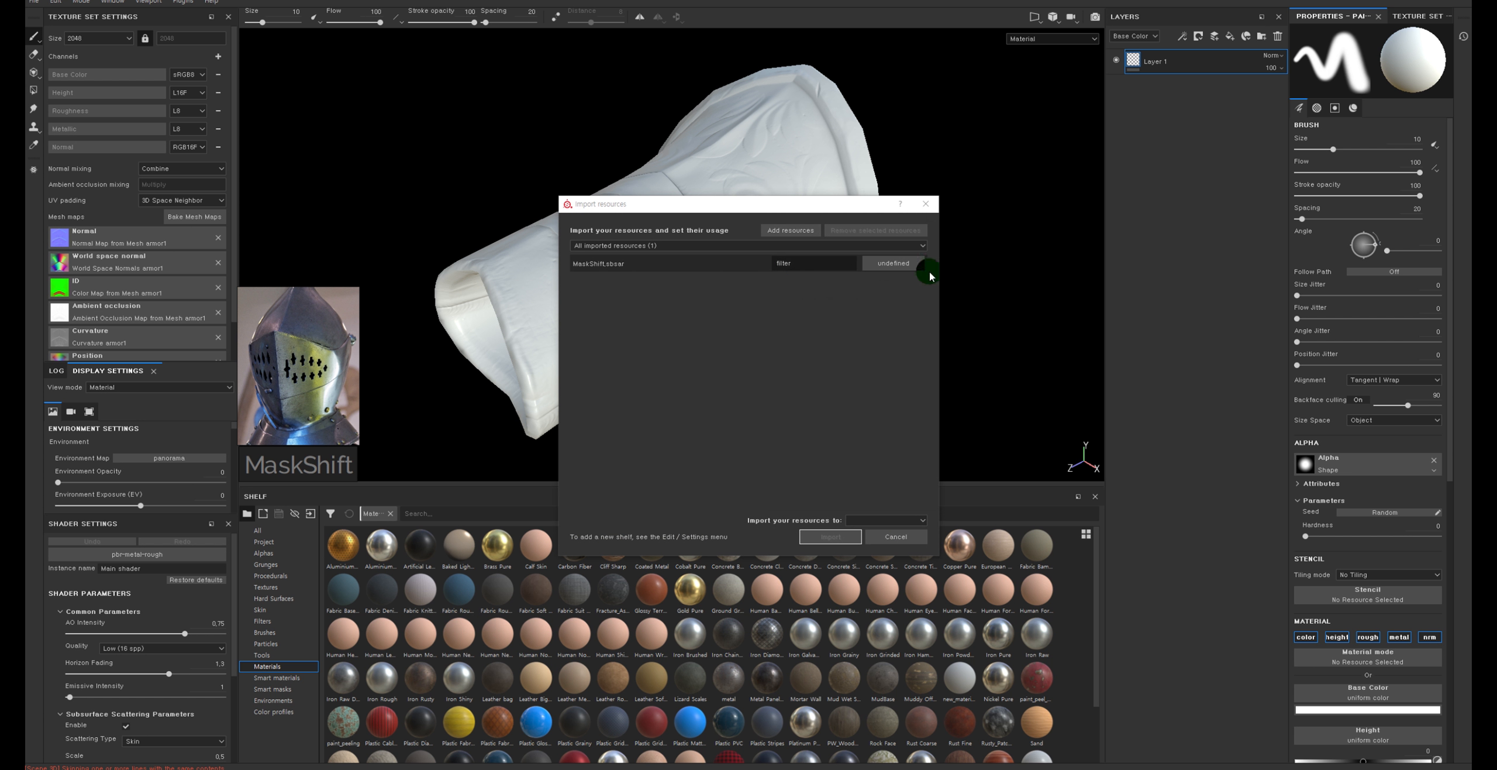
{"action": "left_click", "coordinate": [912, 264]}
{"action": "left_click", "coordinate": [918, 286]}
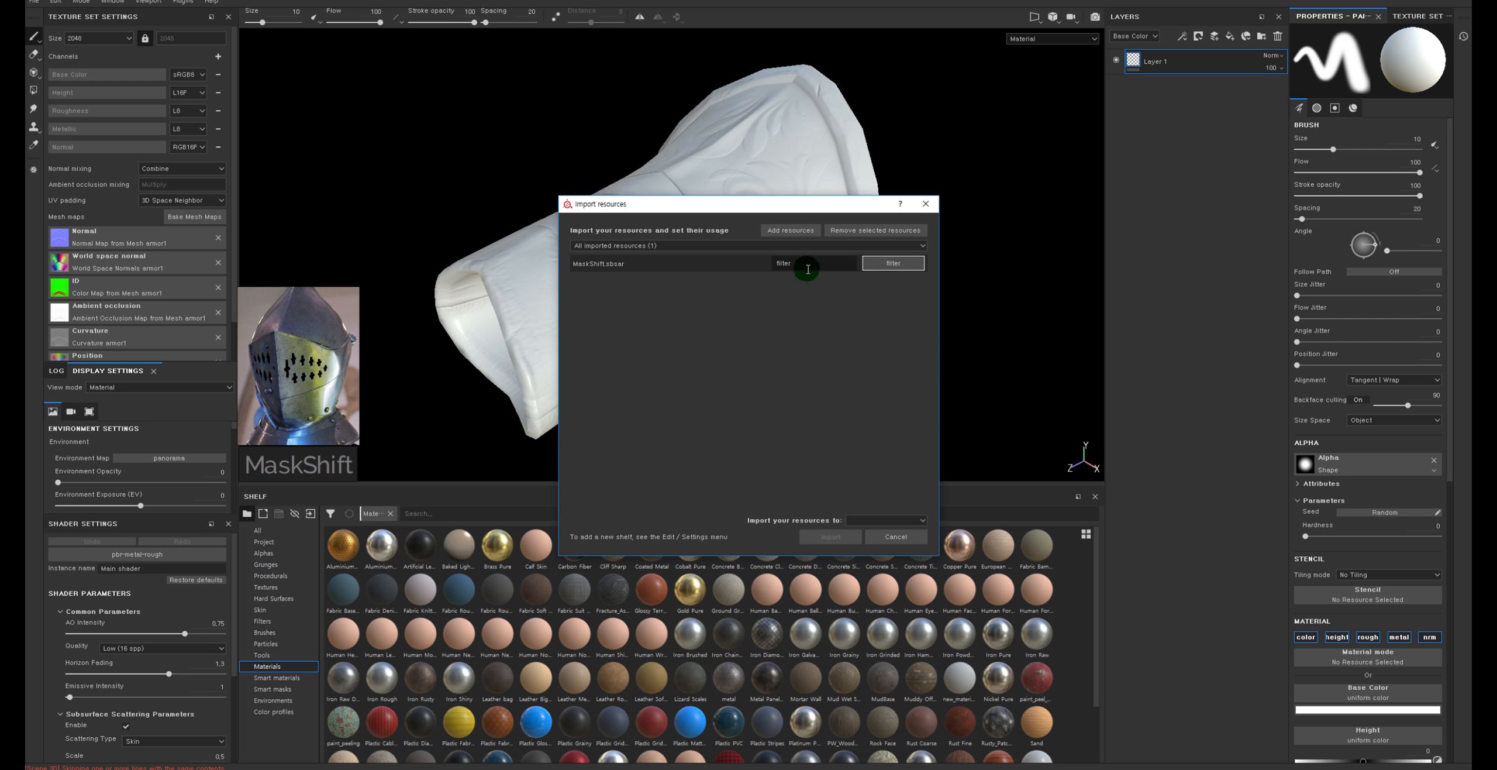
{"action": "double_click", "coordinate": [806, 265]}
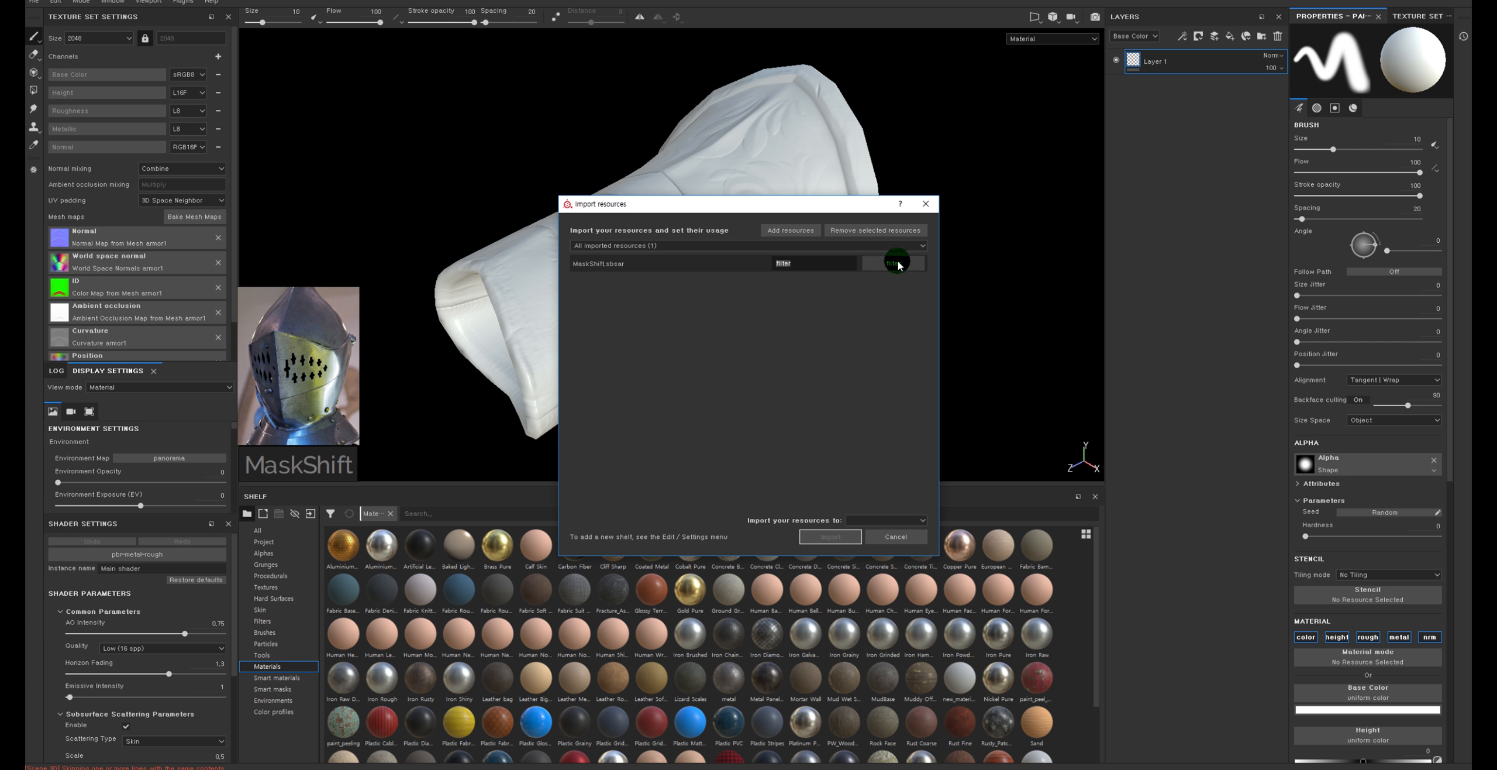
{"action": "left_click", "coordinate": [886, 520]}
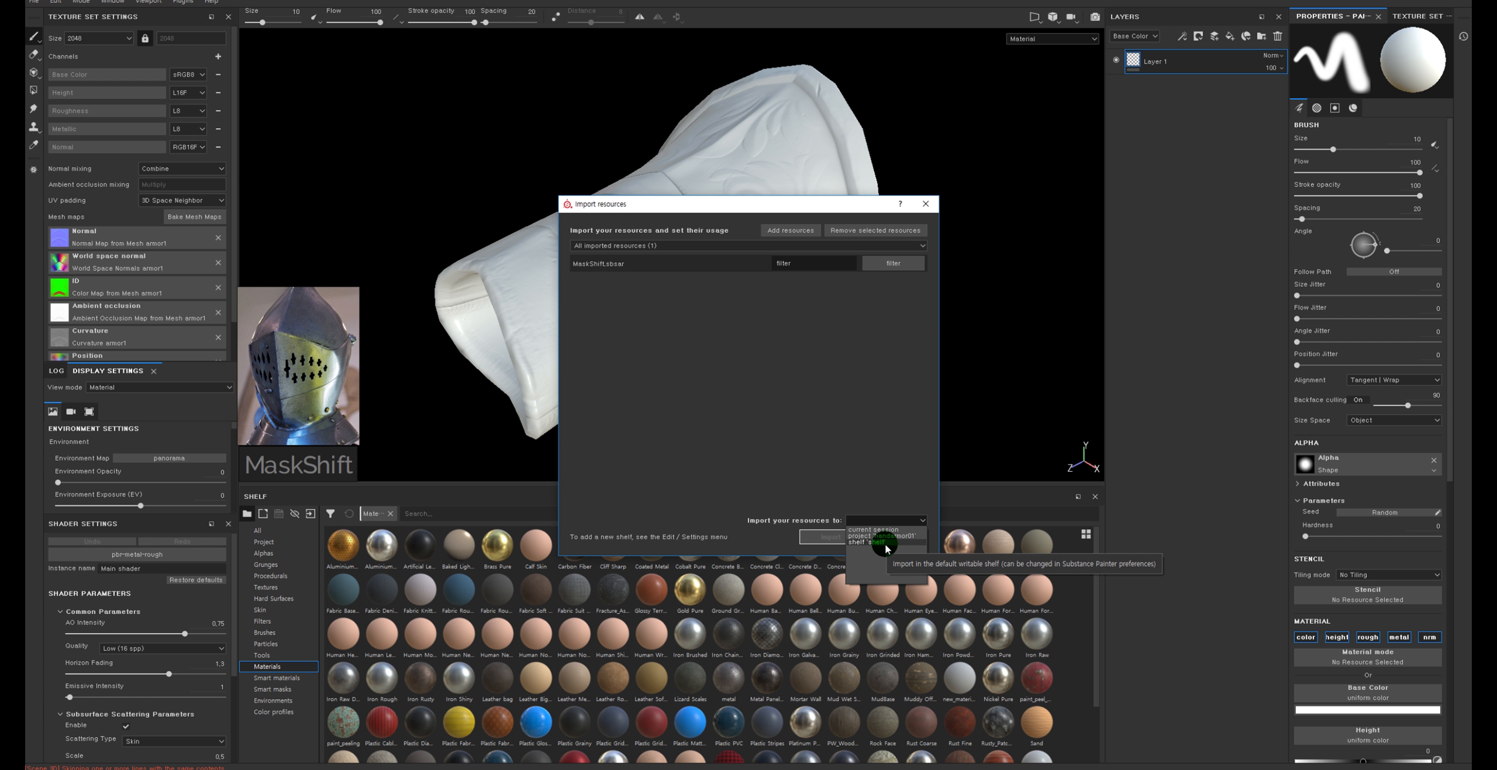
{"action": "left_click", "coordinate": [886, 543]}
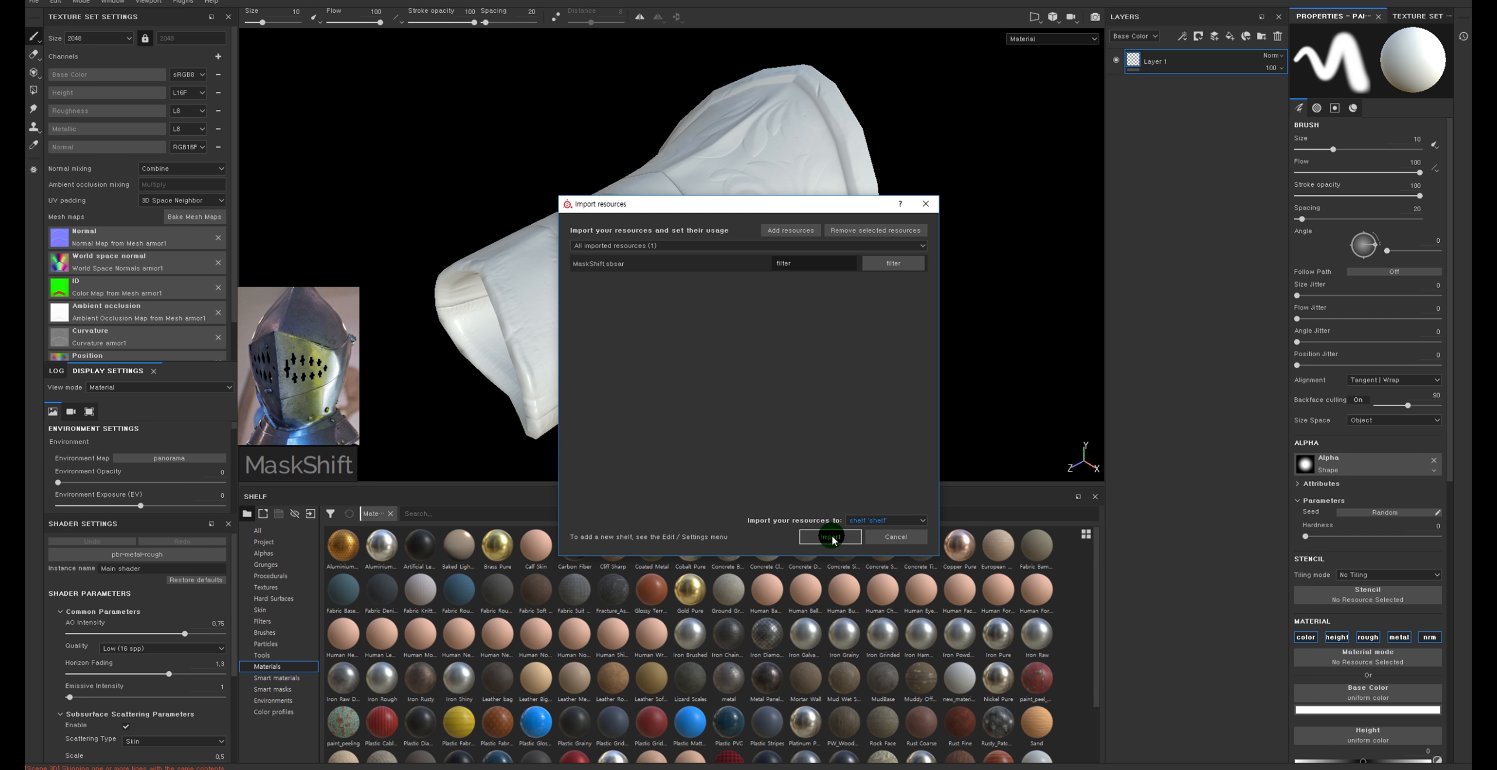
{"action": "left_click", "coordinate": [831, 537]}
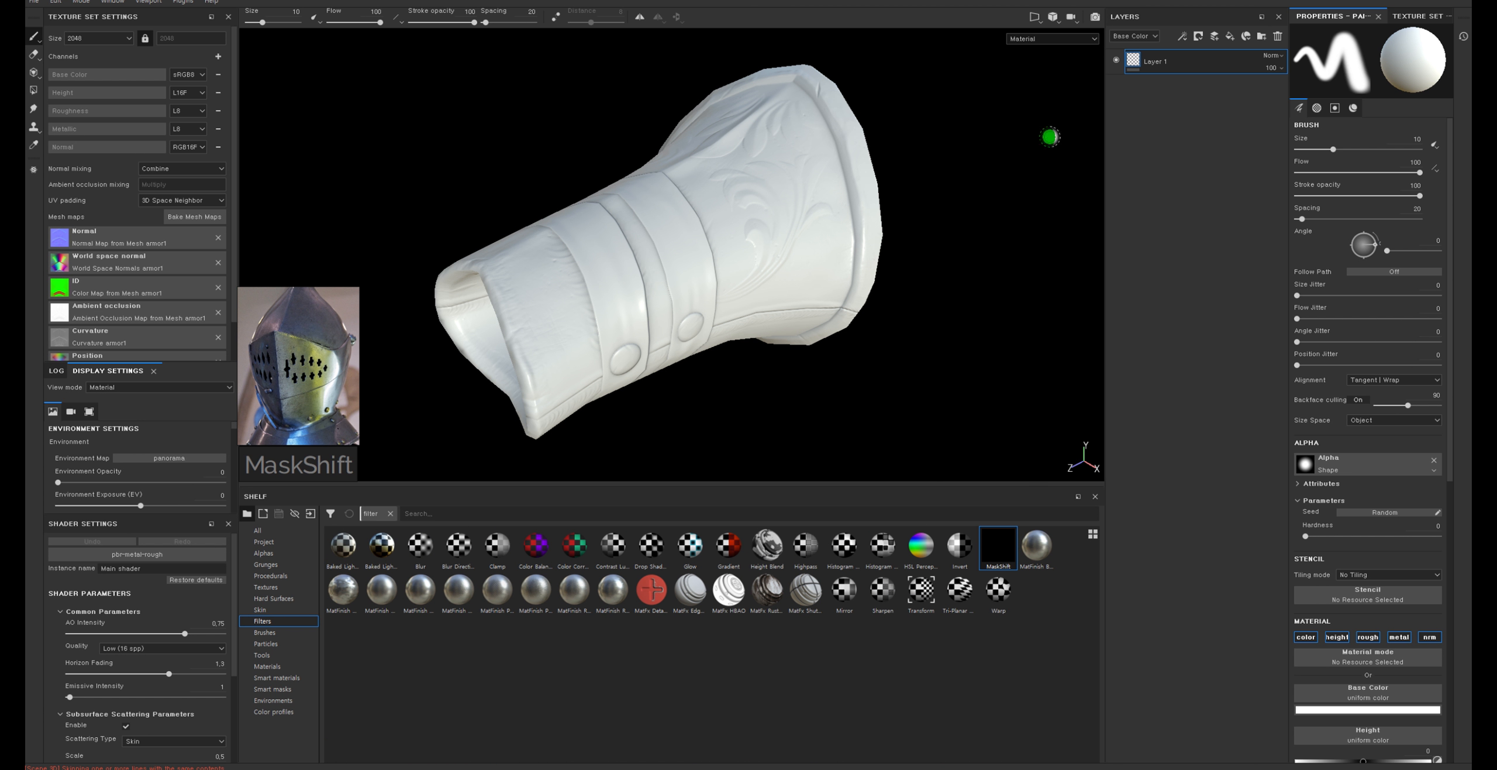
Delete Layer 1, add the Military Metal smart material twice, and place Leather Stylized at the bottom of the layer stack
{"action": "key", "text": "Delete"}
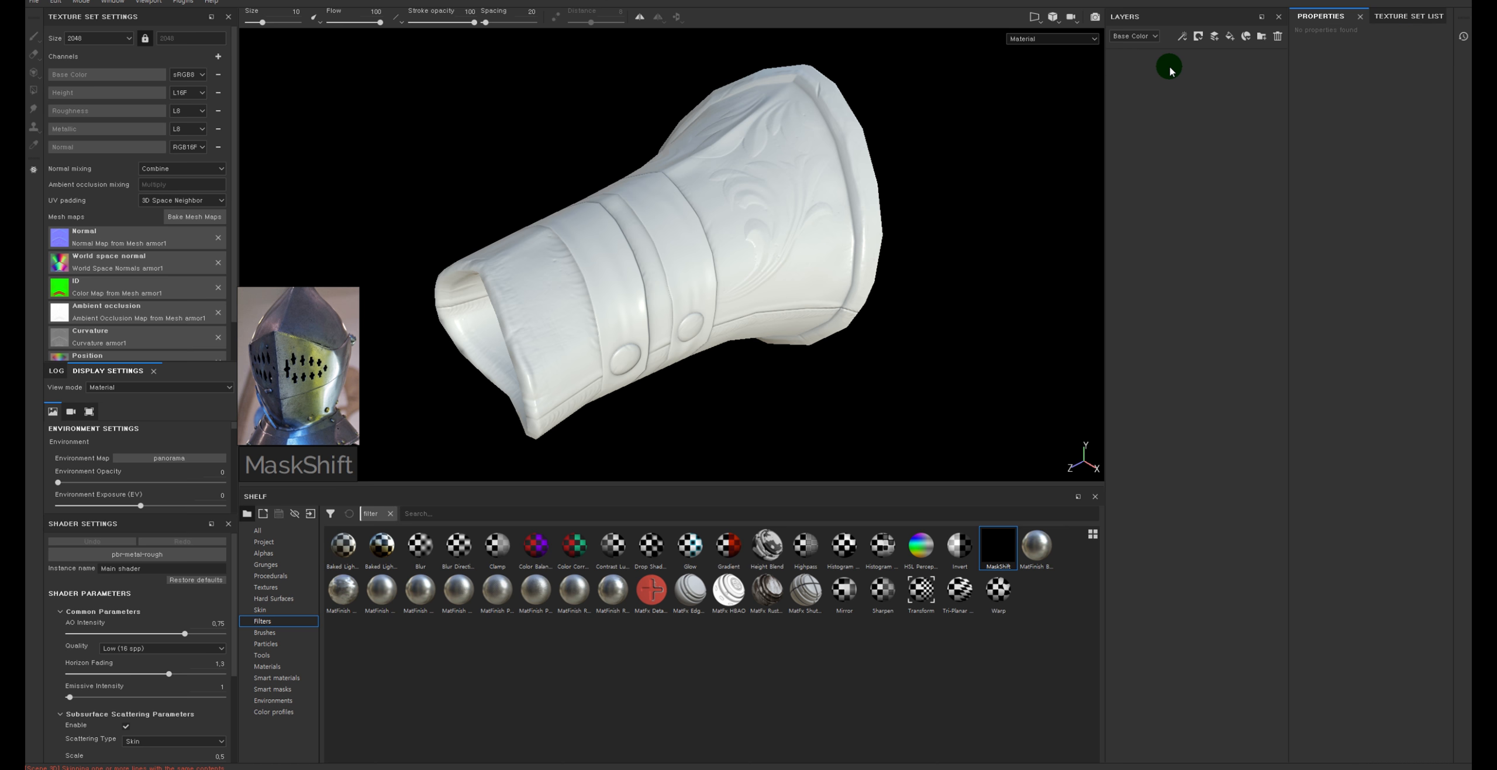
{"action": "left_click", "coordinate": [295, 681]}
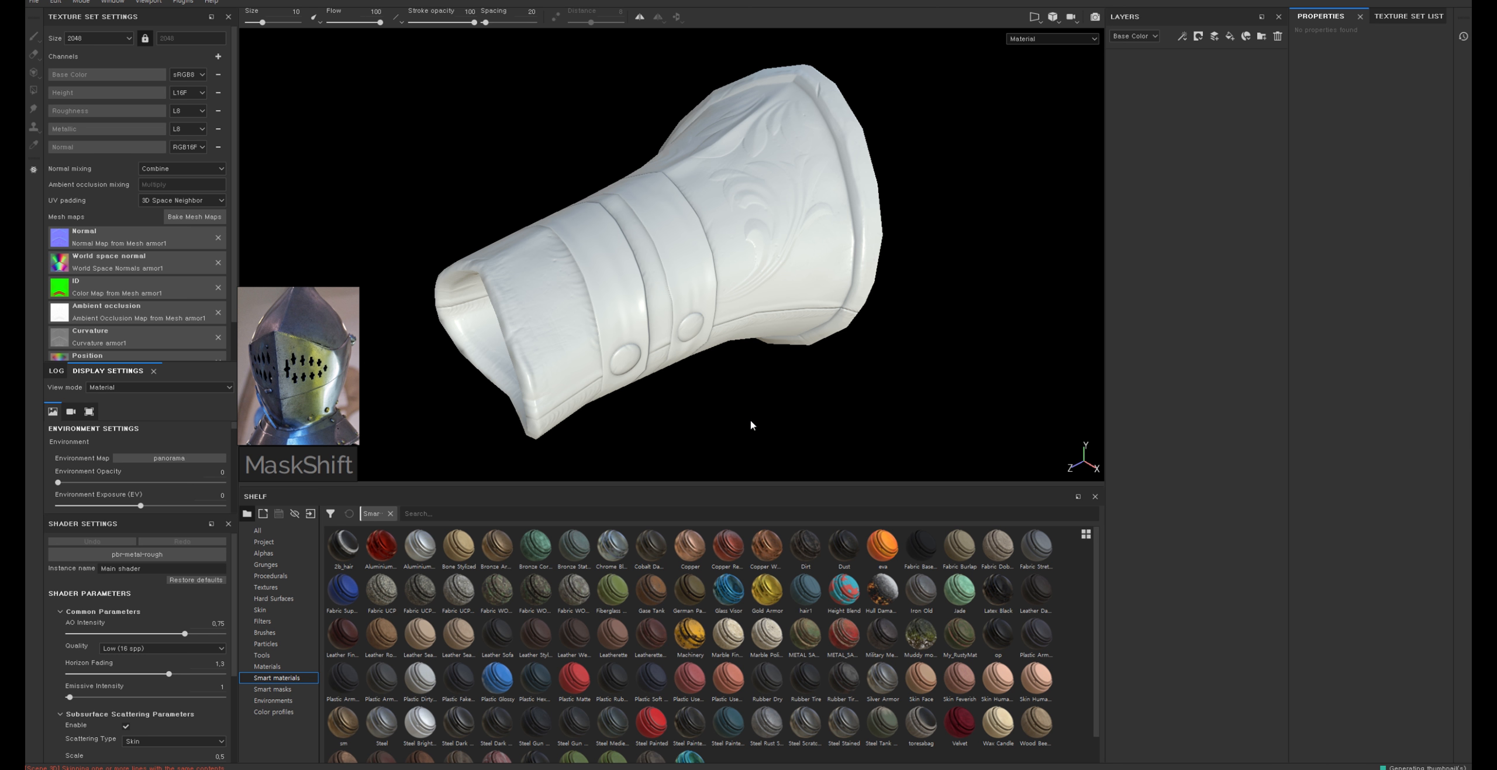
{"action": "left_click_drag", "start_coordinate": [749, 432], "coordinate": [715, 422], "text": "alt"}
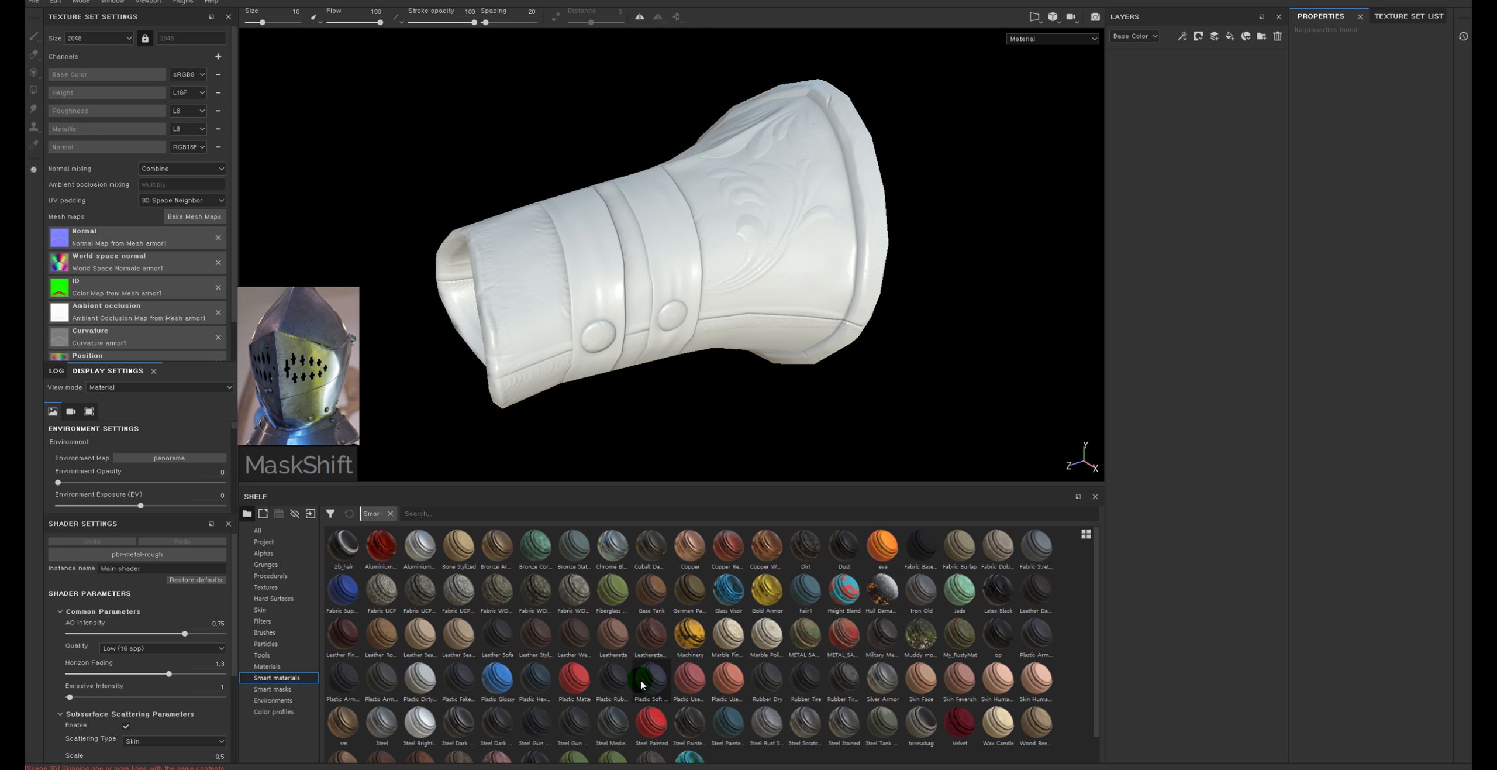
{"action": "left_click_drag", "start_coordinate": [884, 633], "coordinate": [1137, 374]}
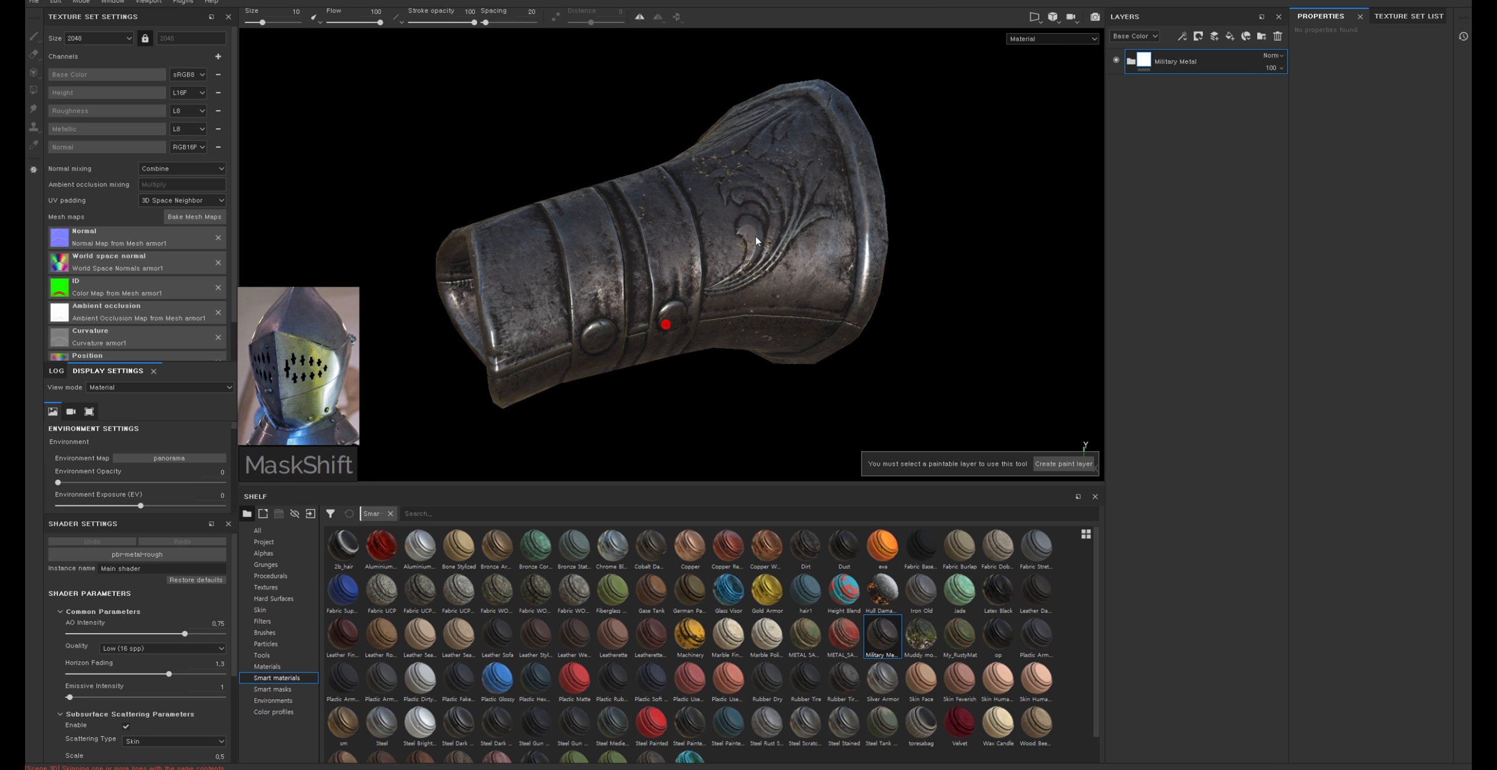
{"action": "left_click_drag", "start_coordinate": [883, 633], "coordinate": [1210, 313]}
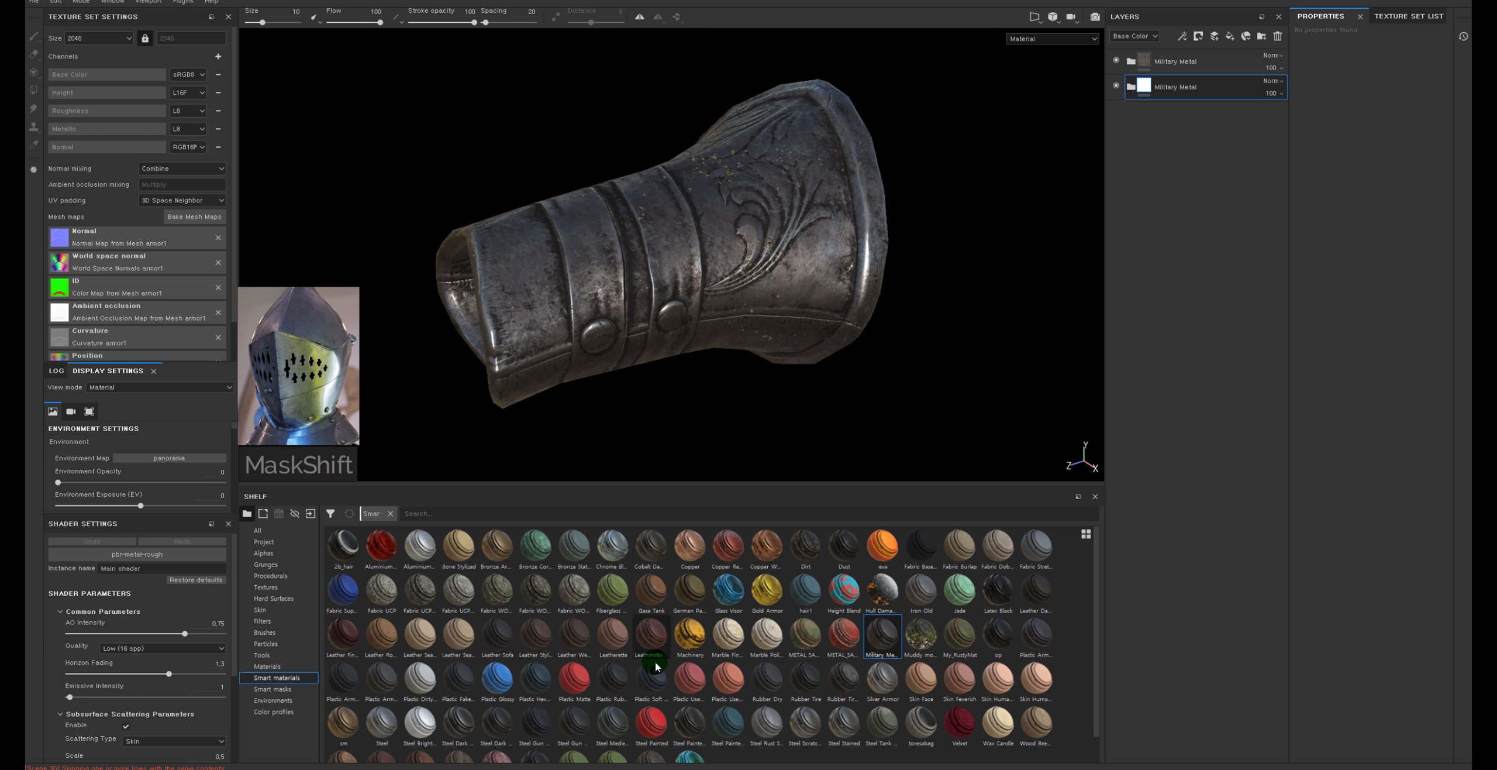
{"action": "left_click_drag", "start_coordinate": [948, 327], "coordinate": [1205, 125]}
Give the Leather Stylized folder a black mask and add a color selection effect to that mask
{"action": "right_click", "coordinate": [1172, 115]}
{"action": "left_click", "coordinate": [1183, 130]}
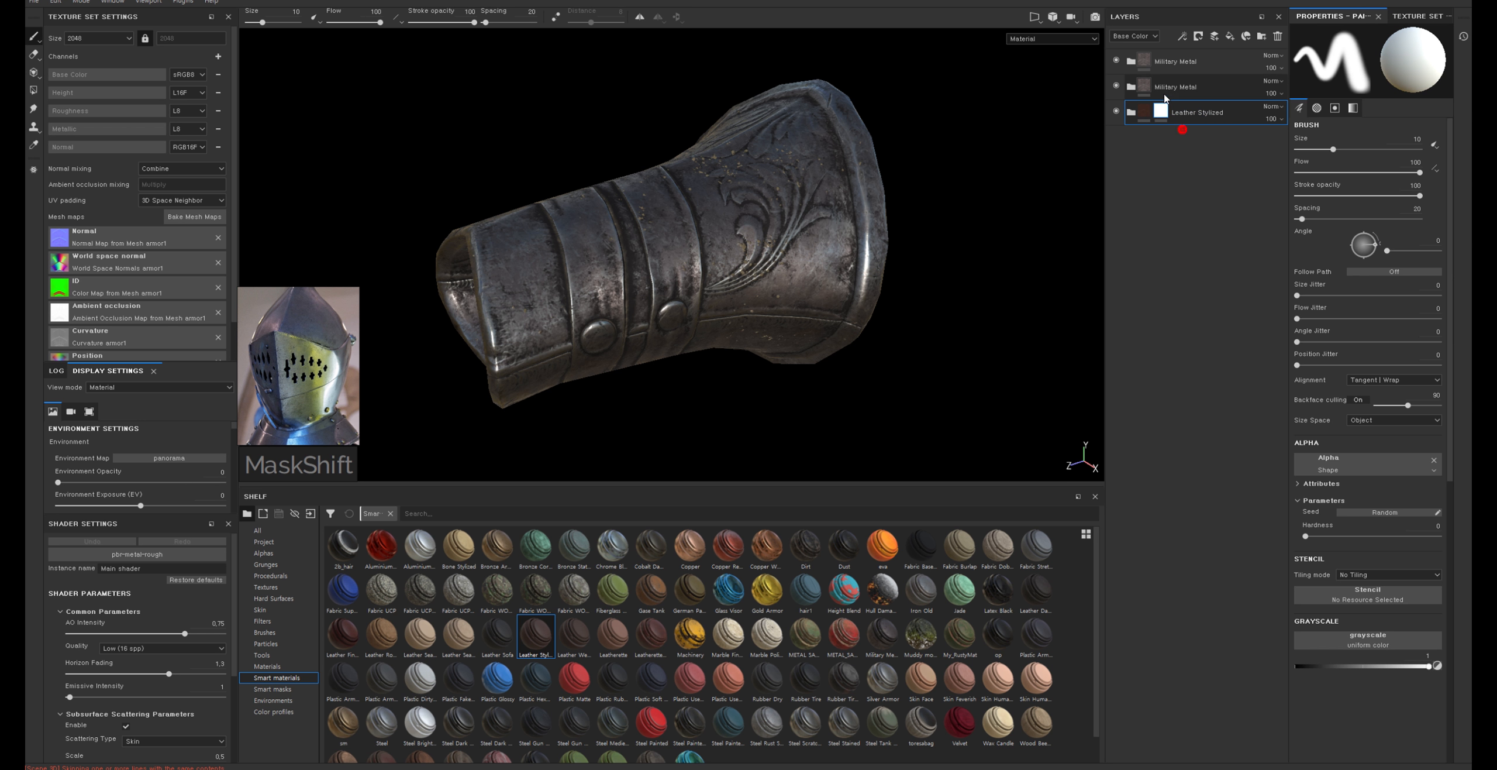
{"action": "right_click", "coordinate": [1161, 105]}
{"action": "left_click", "coordinate": [1157, 105]}
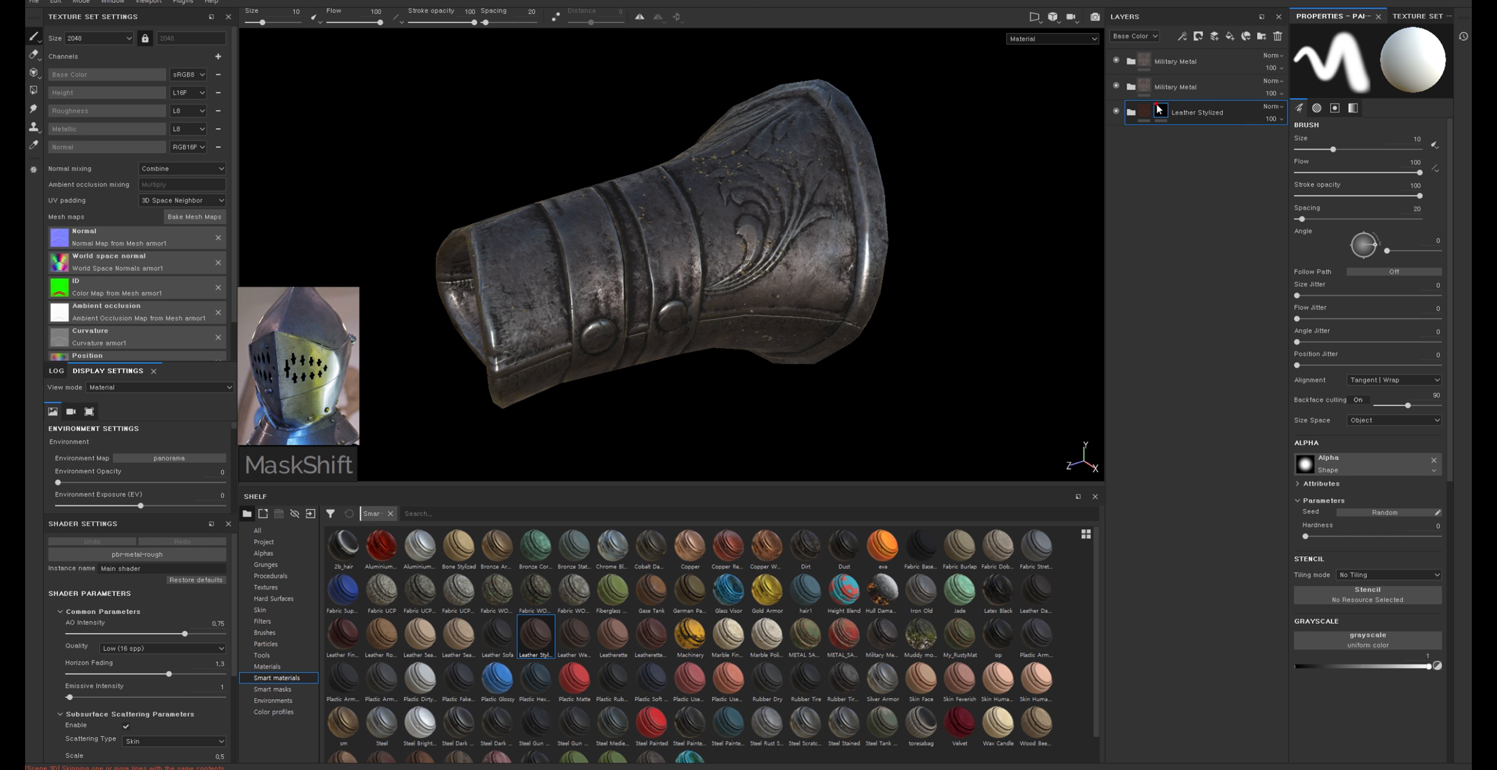
{"action": "right_click", "coordinate": [1165, 108]}
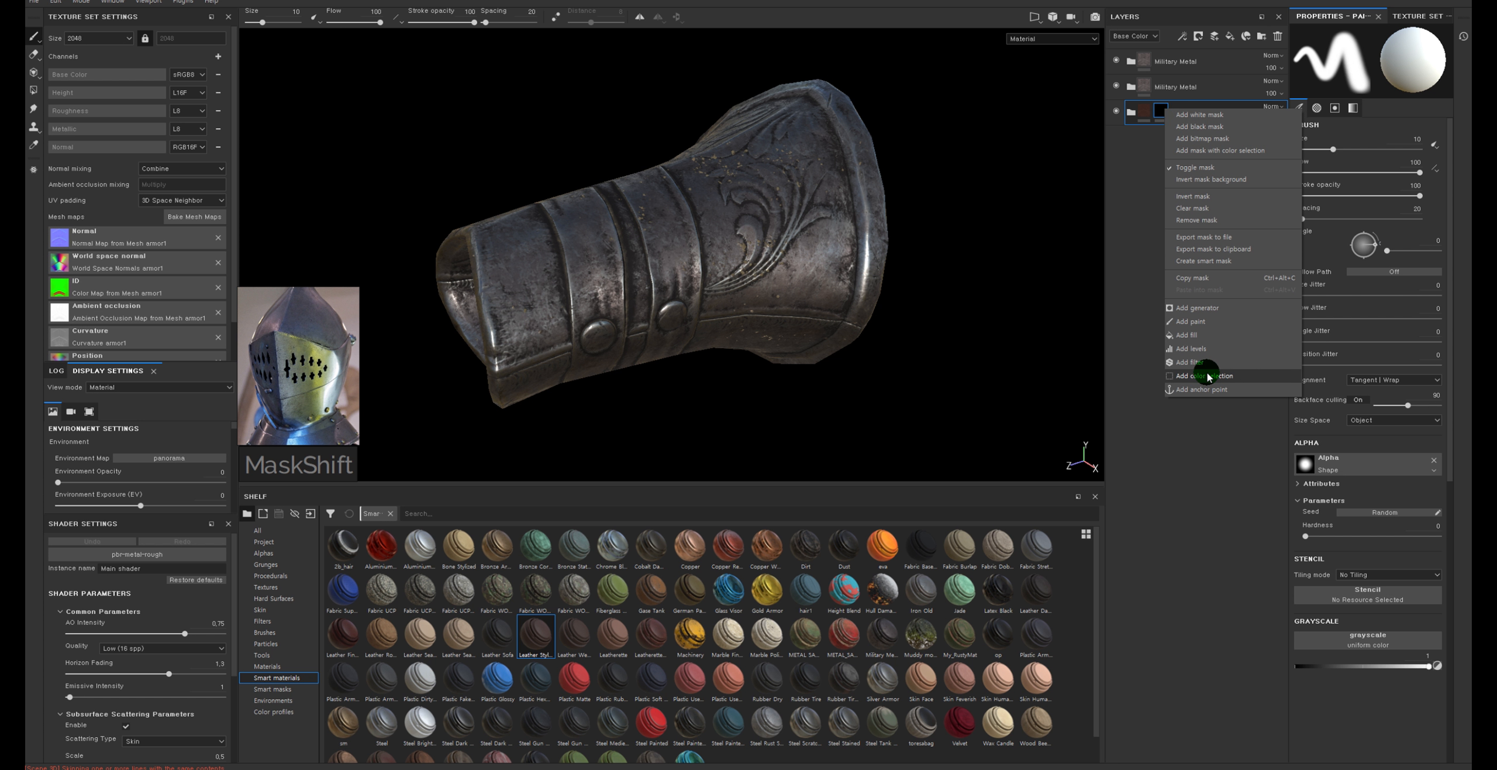
{"action": "left_click", "coordinate": [1207, 373]}
Add a filter to the Leather Stylized mask and assign MaskShift to it
{"action": "left_click", "coordinate": [1161, 111]}
{"action": "right_click", "coordinate": [1161, 111]}
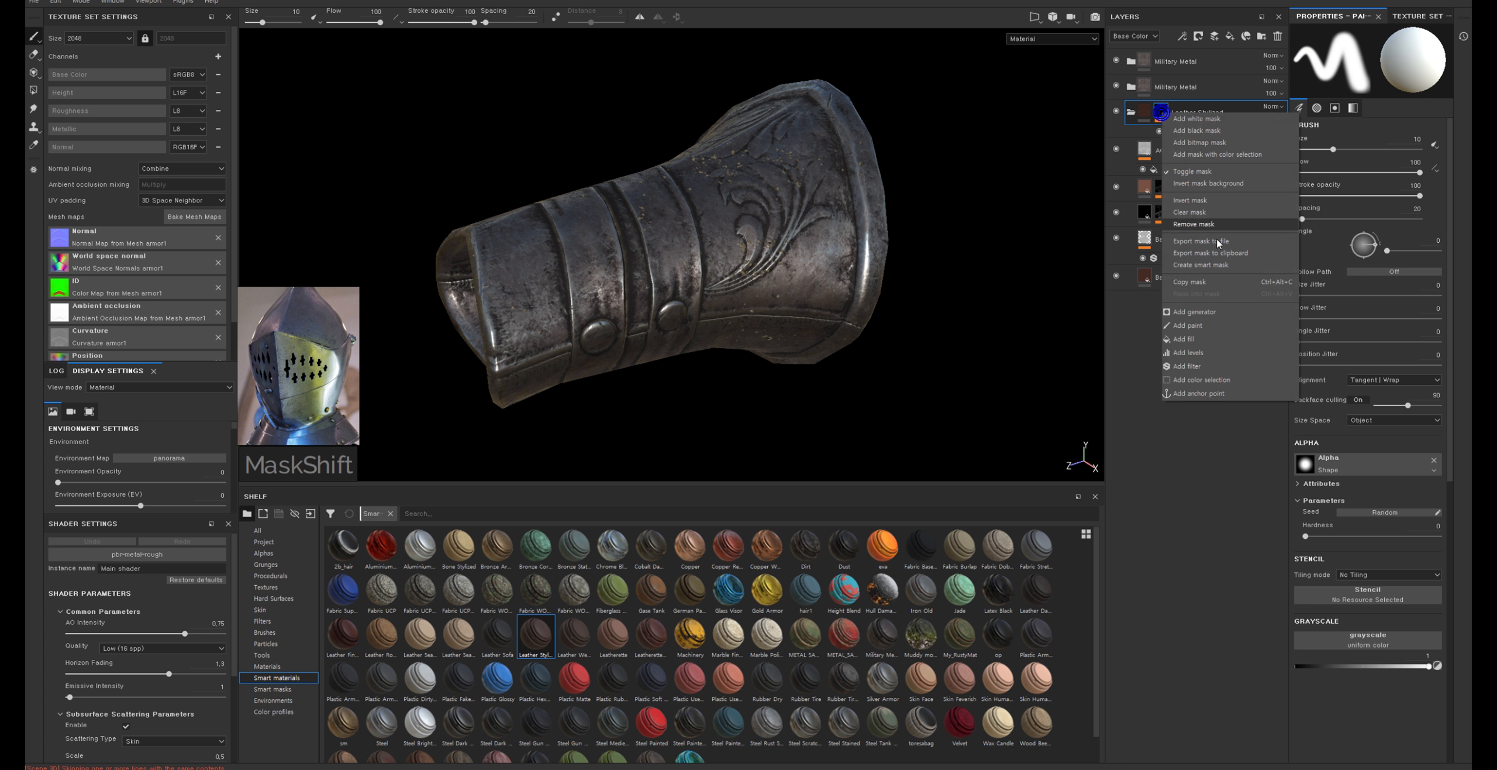
{"action": "left_click", "coordinate": [1204, 368]}
{"action": "left_click", "coordinate": [1349, 56]}
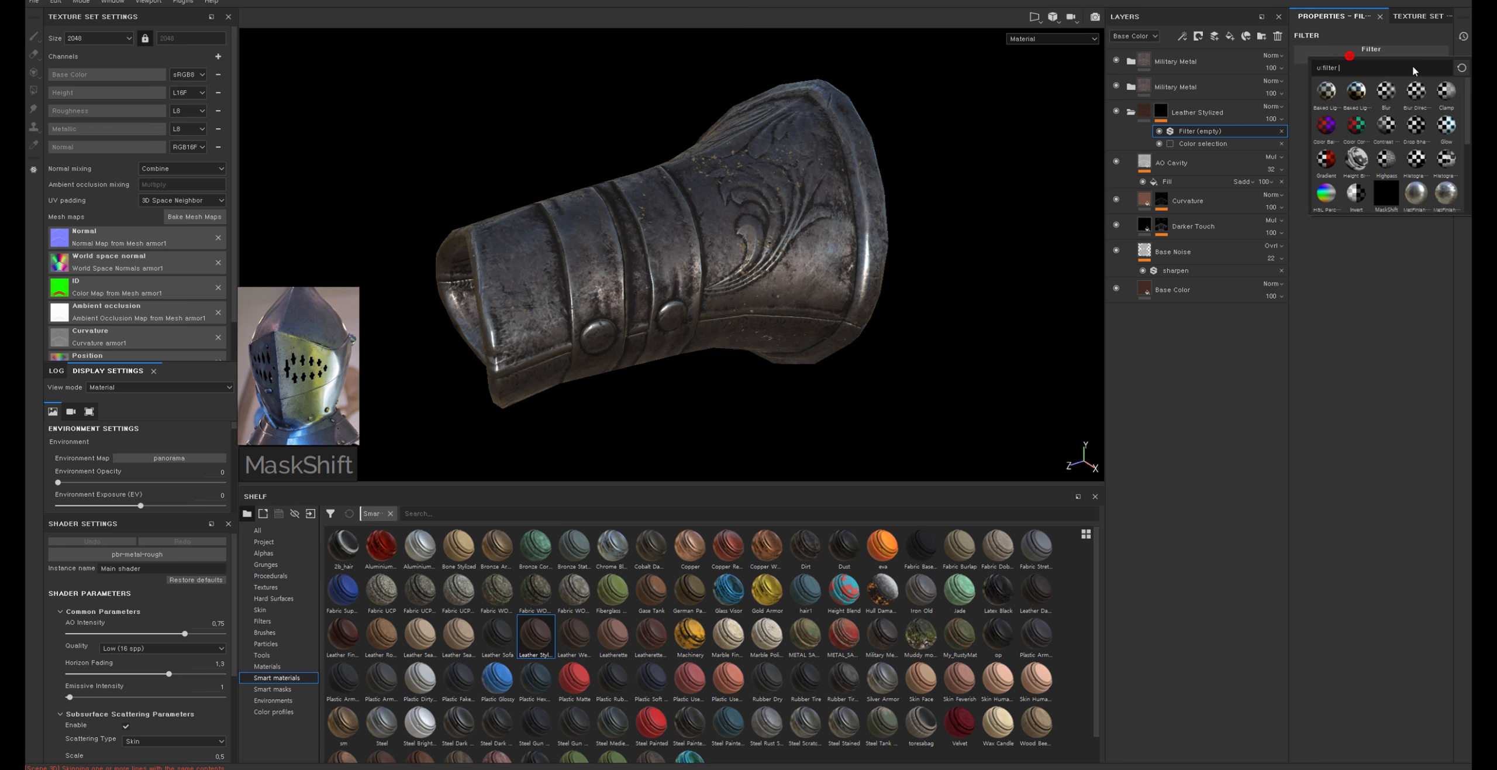
{"action": "left_click", "coordinate": [1391, 201]}
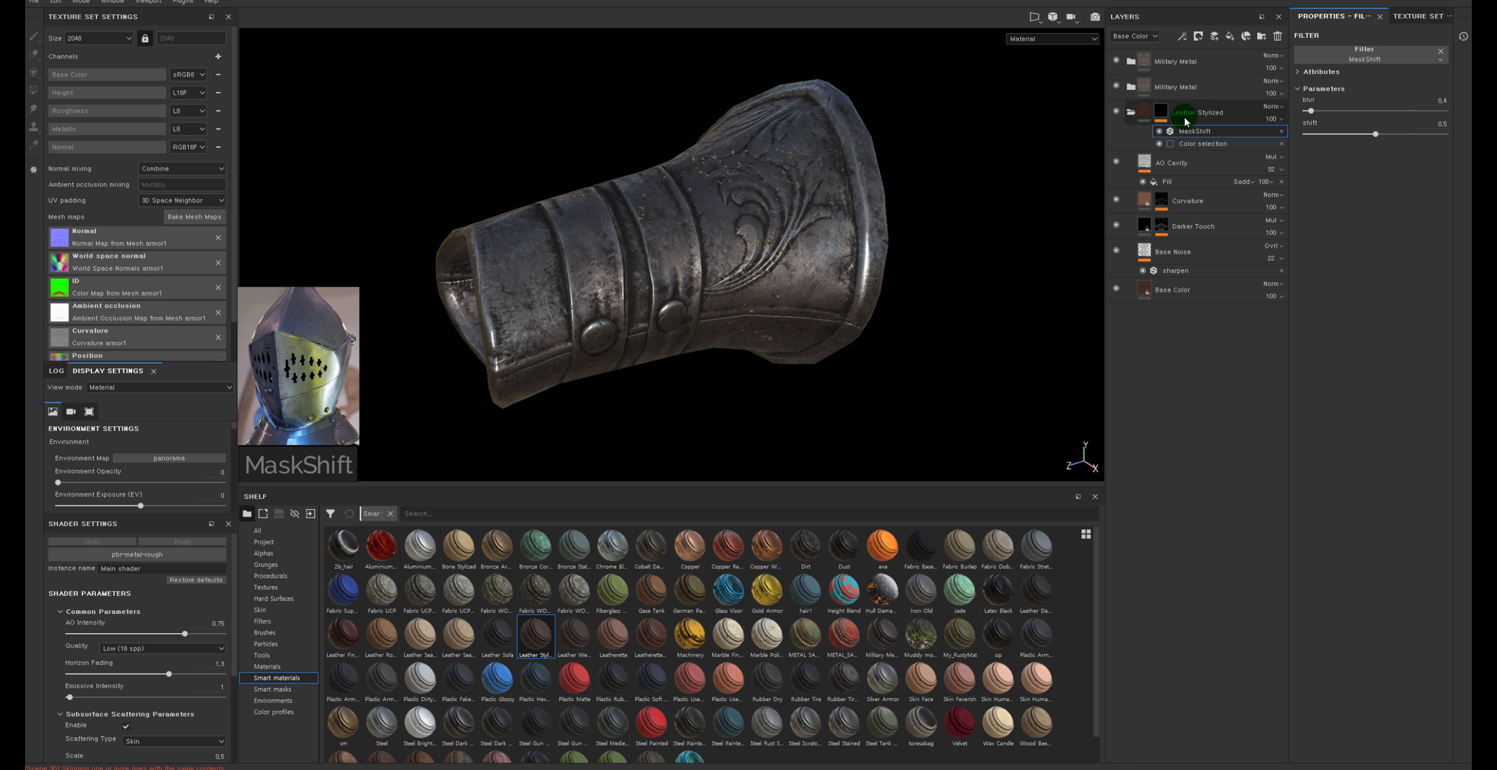
Give both Military Metal folders black masks with the same color selection and MaskShift filter as the leather mask
{"action": "left_click", "coordinate": [1161, 112]}
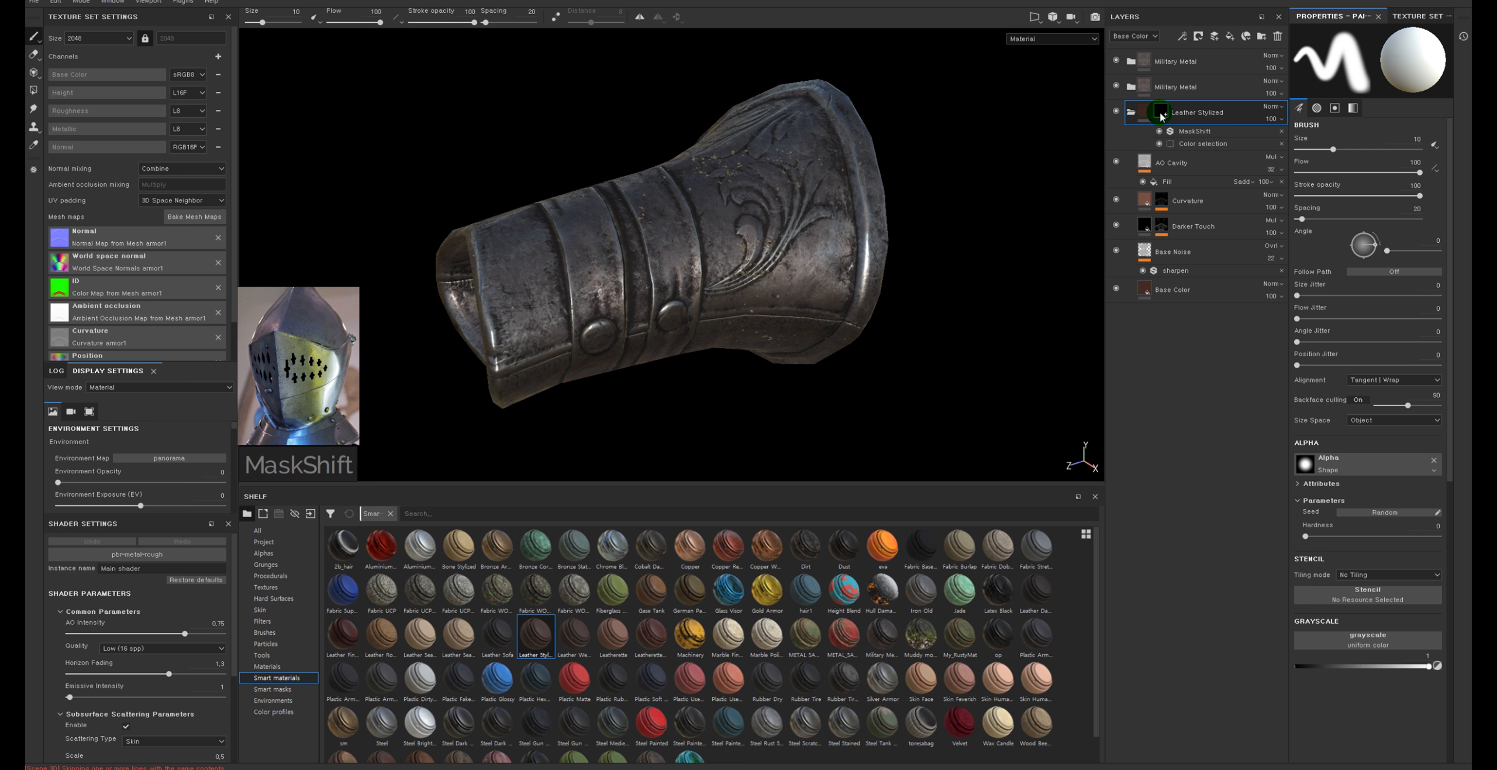
{"action": "right_click", "coordinate": [1152, 88]}
{"action": "left_click", "coordinate": [1166, 96]}
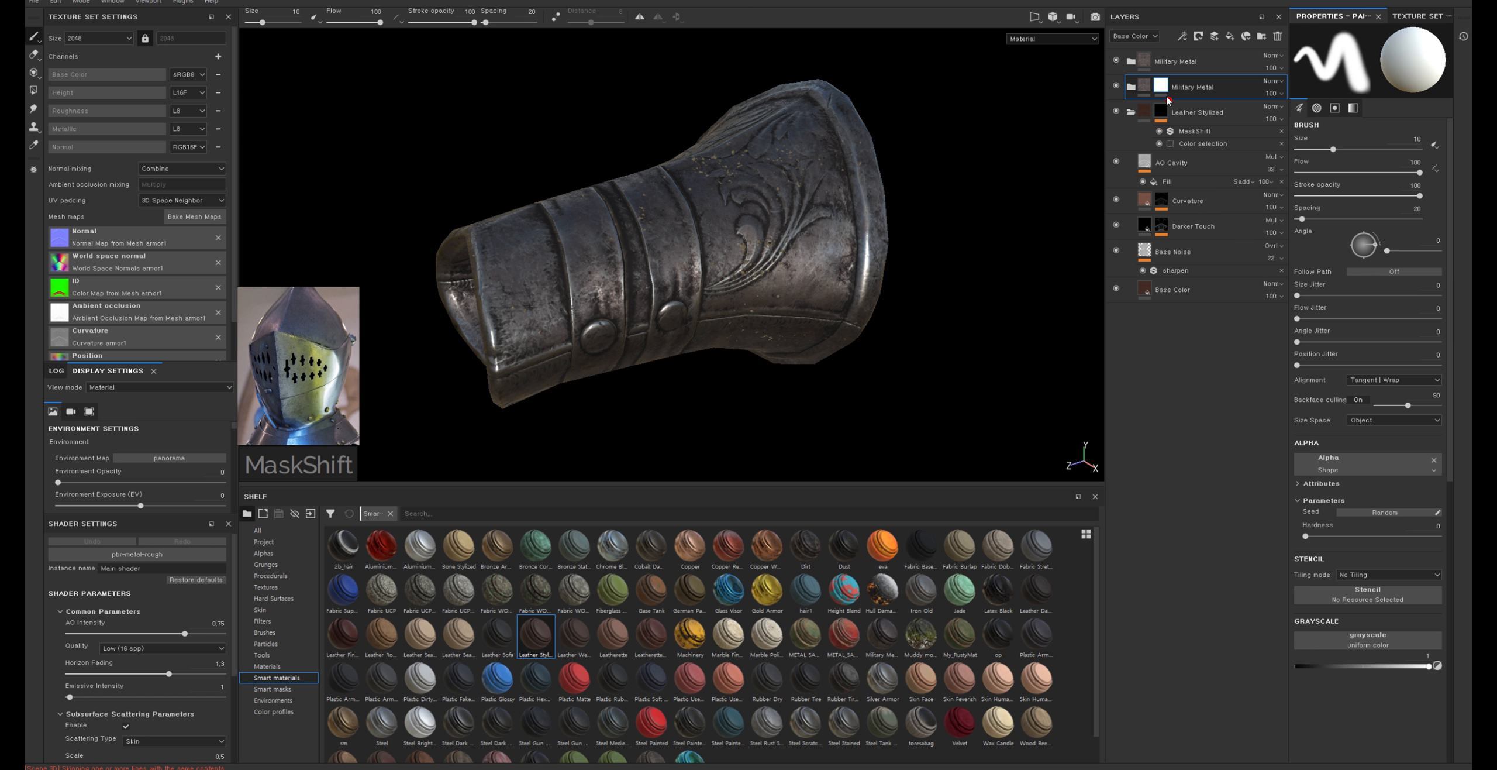
{"action": "left_click_drag", "start_coordinate": [1164, 86], "coordinate": [1161, 62], "text": "ctrl"}
{"action": "right_click", "coordinate": [1150, 61]}
{"action": "left_click", "coordinate": [1162, 81]}
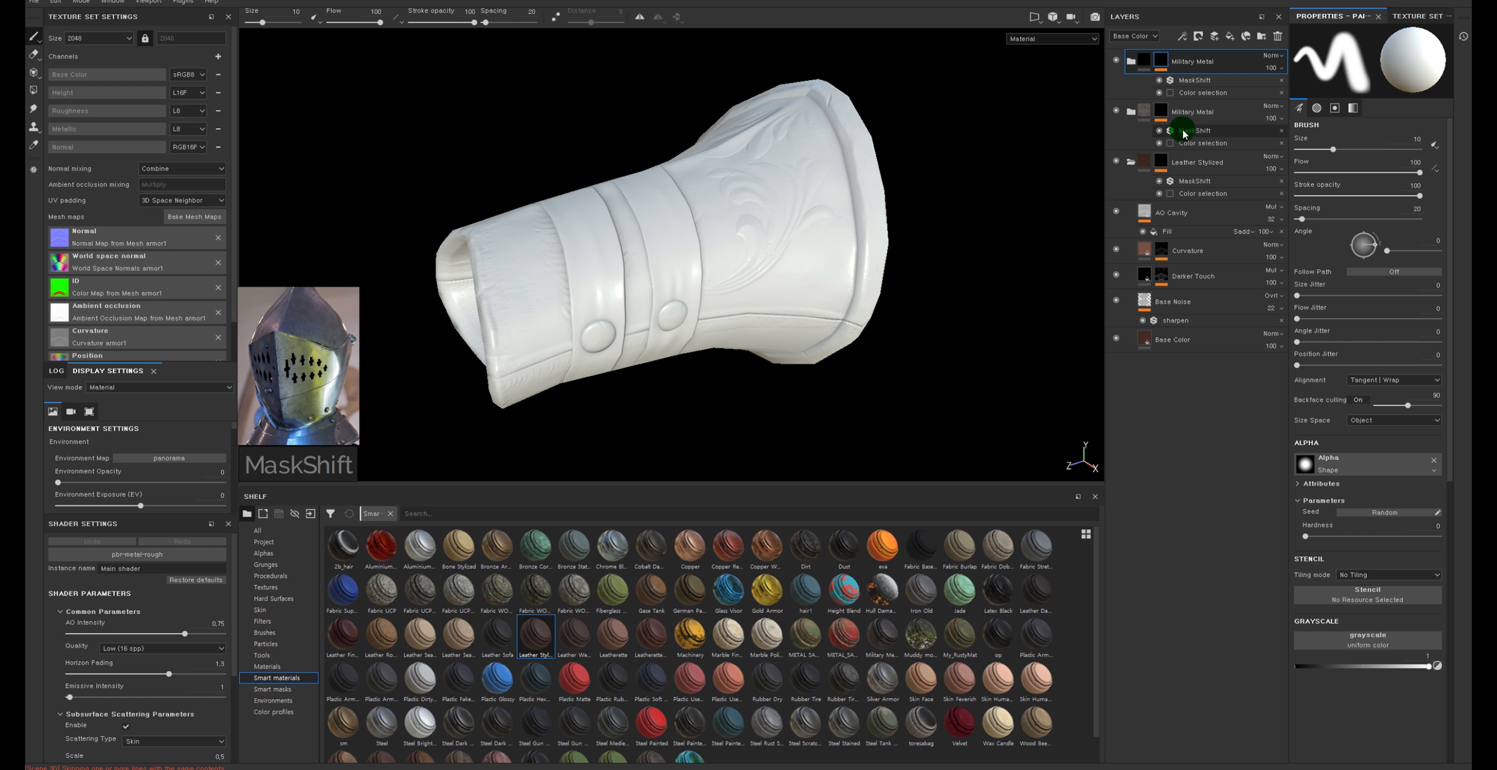
Mask the Leather Stylized folder to the straps by picking their red ID color
{"action": "left_click", "coordinate": [1190, 194]}
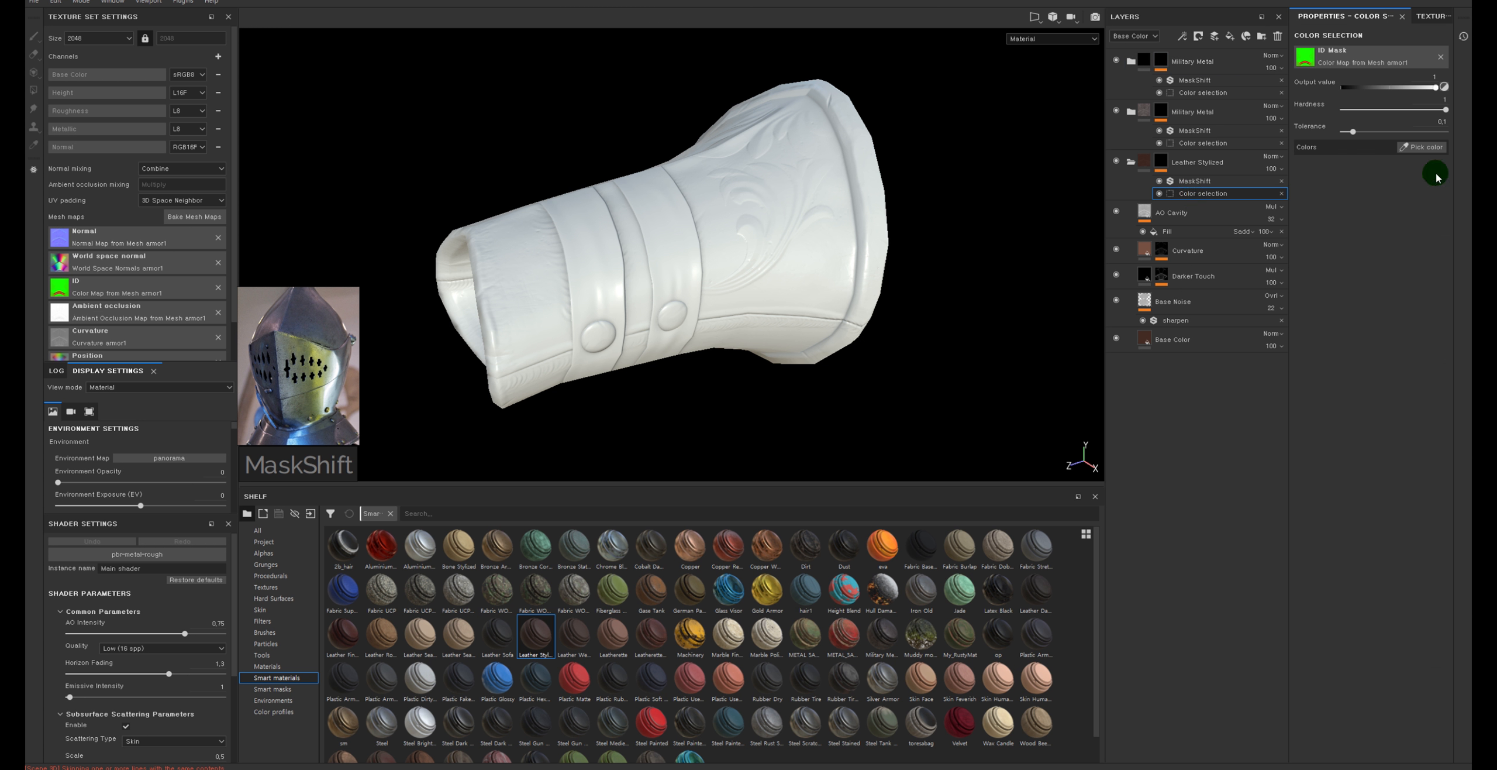
{"action": "left_click", "coordinate": [1443, 149]}
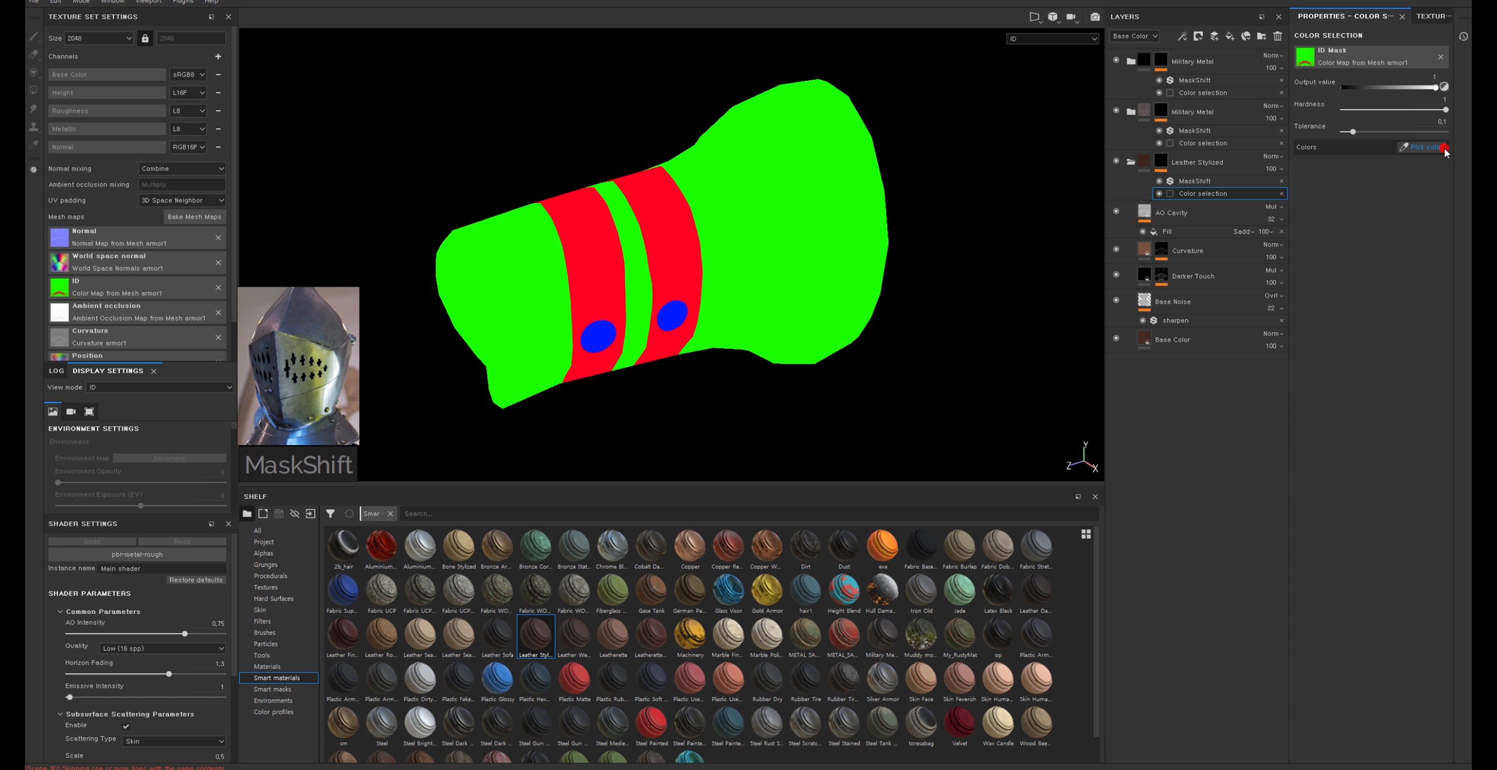
{"action": "left_click", "coordinate": [674, 222]}
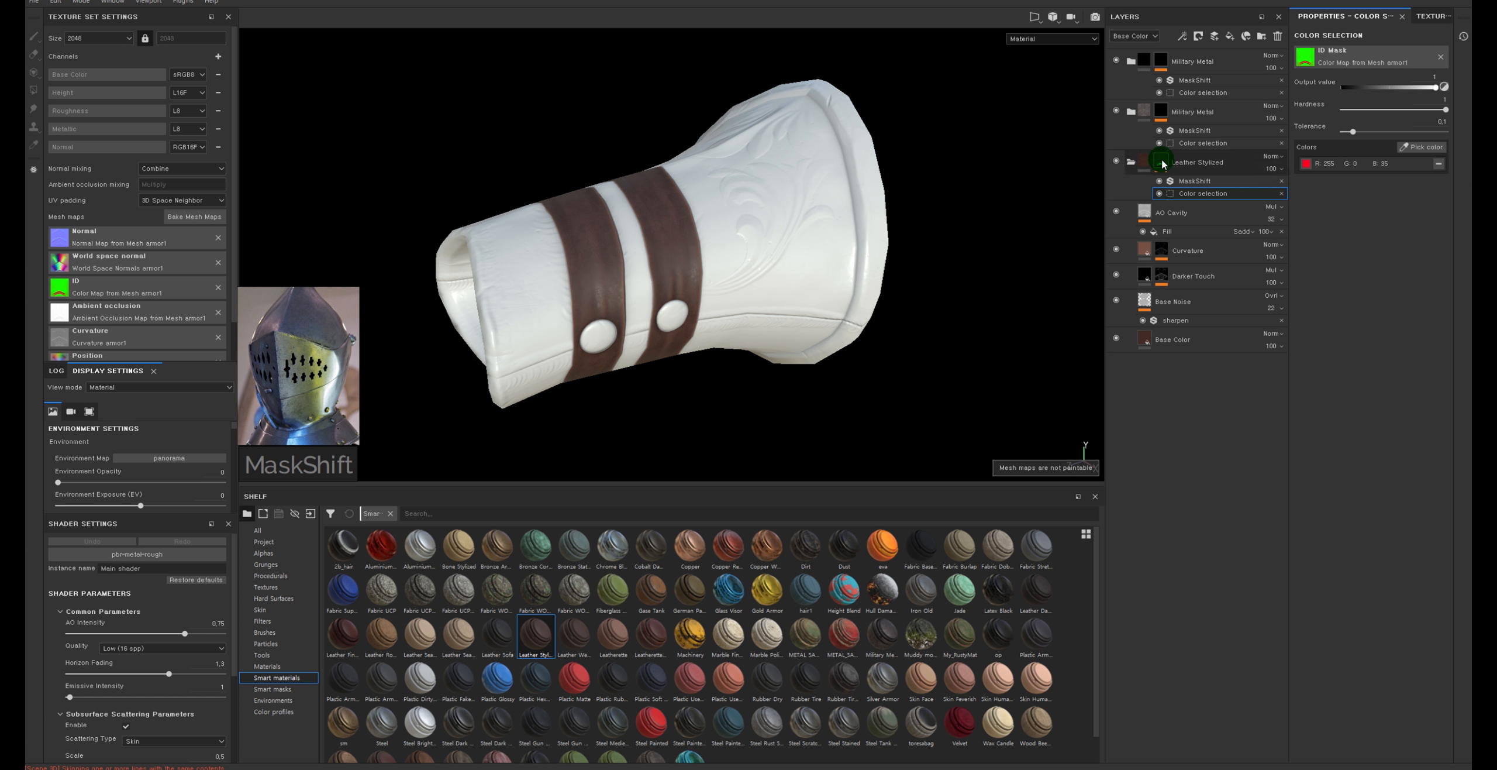
Mask the lower Military Metal folder to the cuff body by picking its green ID color
{"action": "left_click", "coordinate": [1155, 125]}
{"action": "left_click", "coordinate": [1217, 143]}
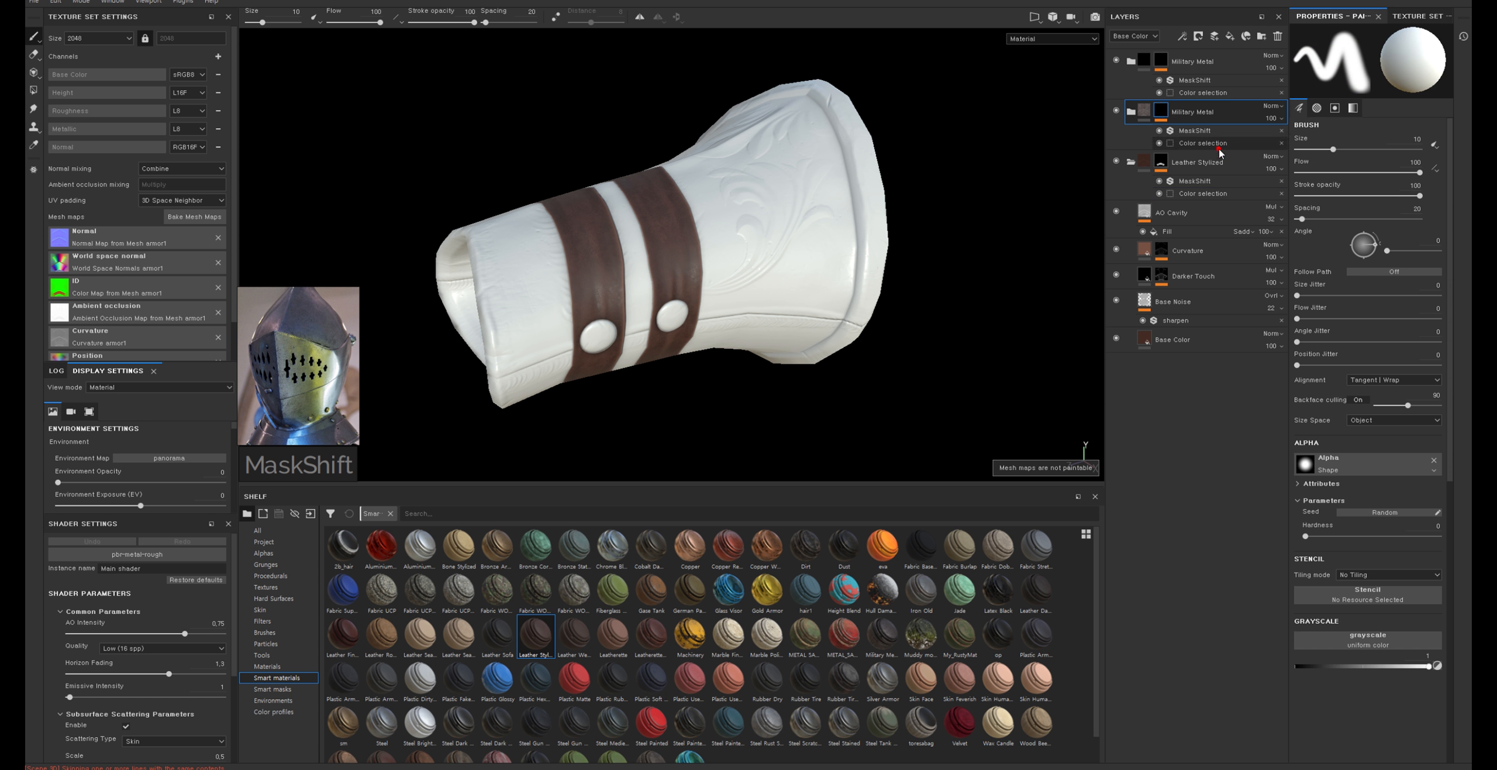
{"action": "left_click", "coordinate": [1405, 149]}
{"action": "left_click", "coordinate": [831, 168]}
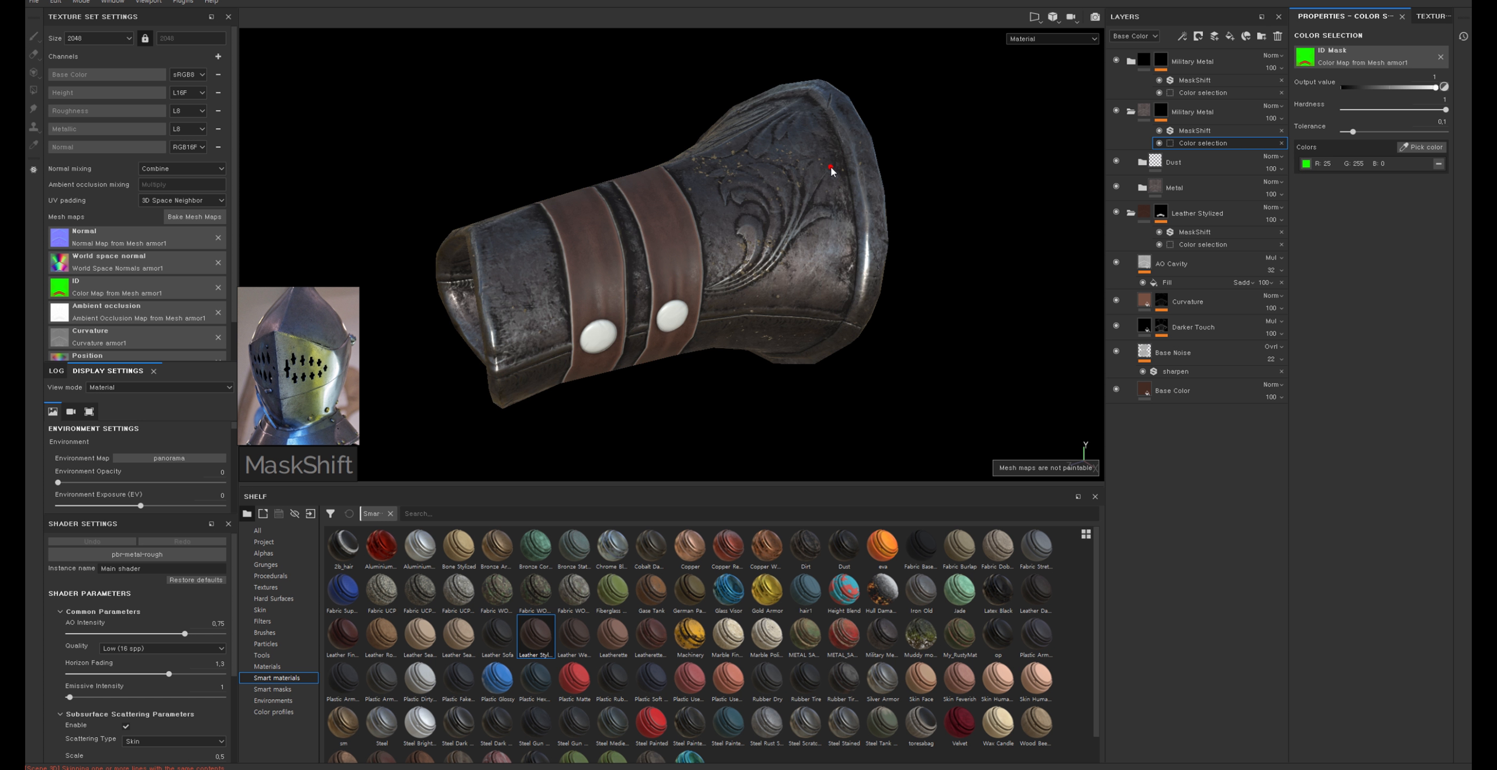
Mask the upper Military Metal folder to the studs by picking their blue ID color, and save the project
{"action": "left_click", "coordinate": [1131, 60]}
{"action": "left_click", "coordinate": [1181, 93]}
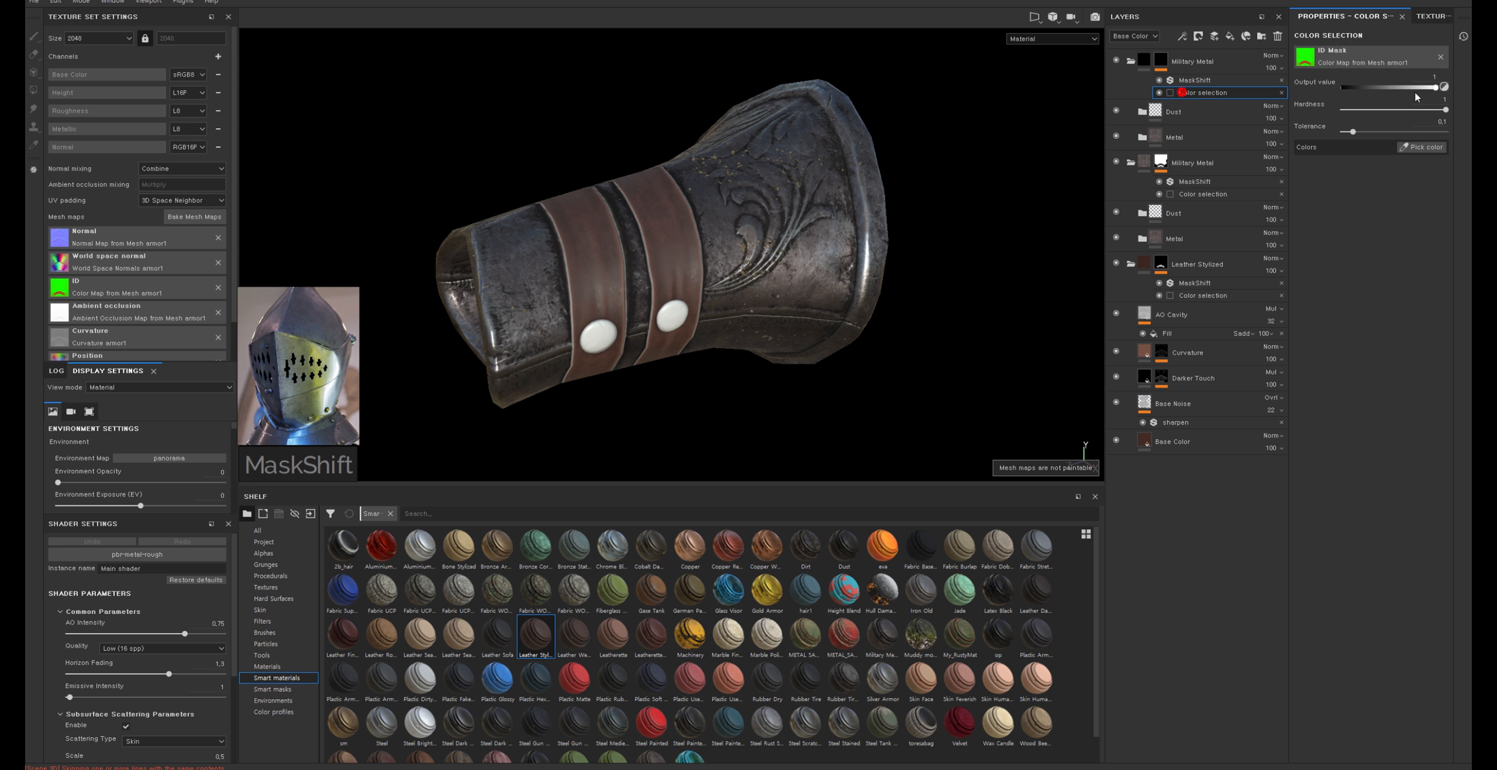
{"action": "left_click", "coordinate": [1431, 148]}
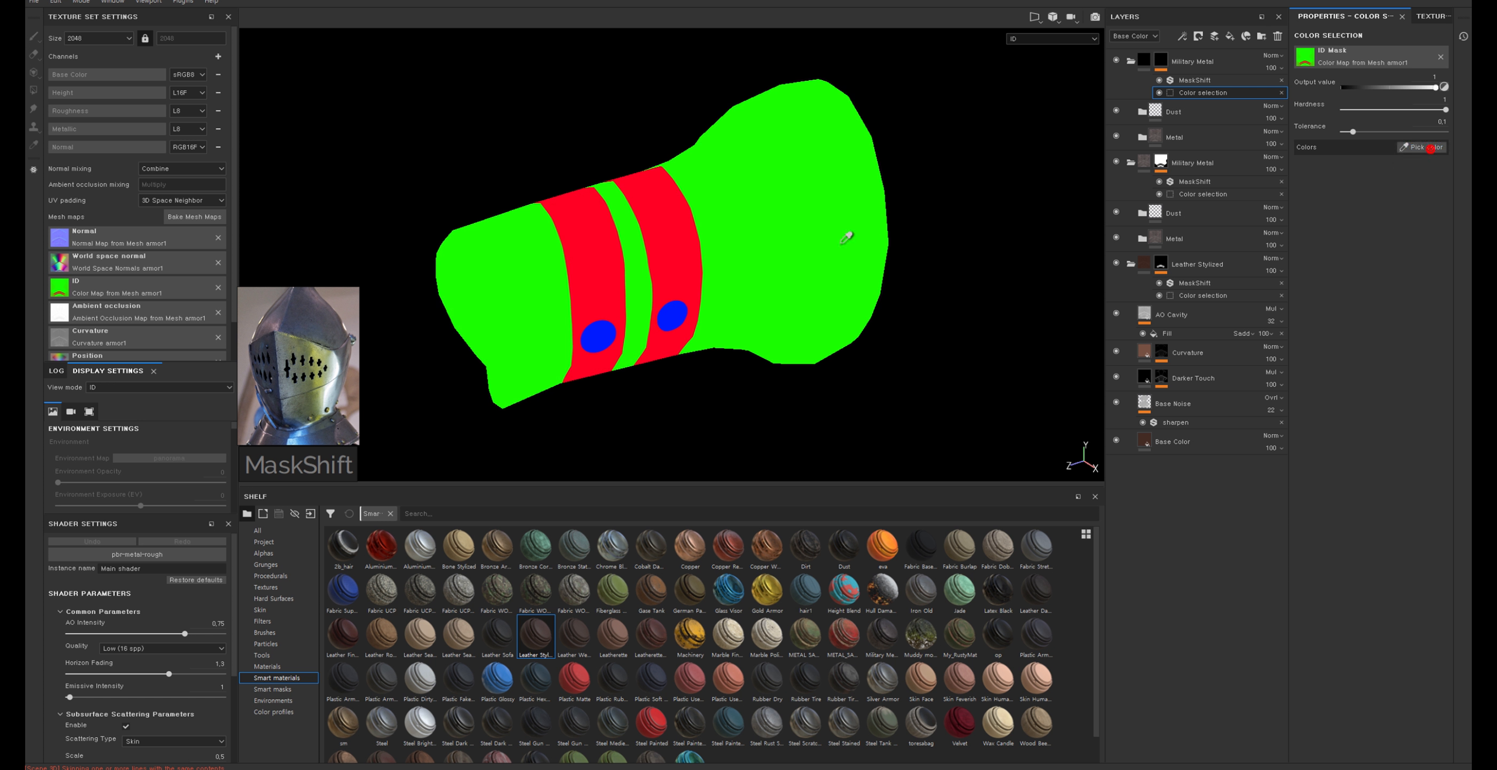
{"action": "left_click", "coordinate": [676, 309]}
{"action": "left_click_drag", "start_coordinate": [760, 328], "coordinate": [865, 351], "text": "alt"}
{"action": "right_click_drag", "start_coordinate": [866, 351], "coordinate": [983, 368], "text": "alt"}
{"action": "left_click_drag", "start_coordinate": [983, 367], "coordinate": [991, 140], "text": "alt"}
{"action": "key", "text": "ctrl+s"}
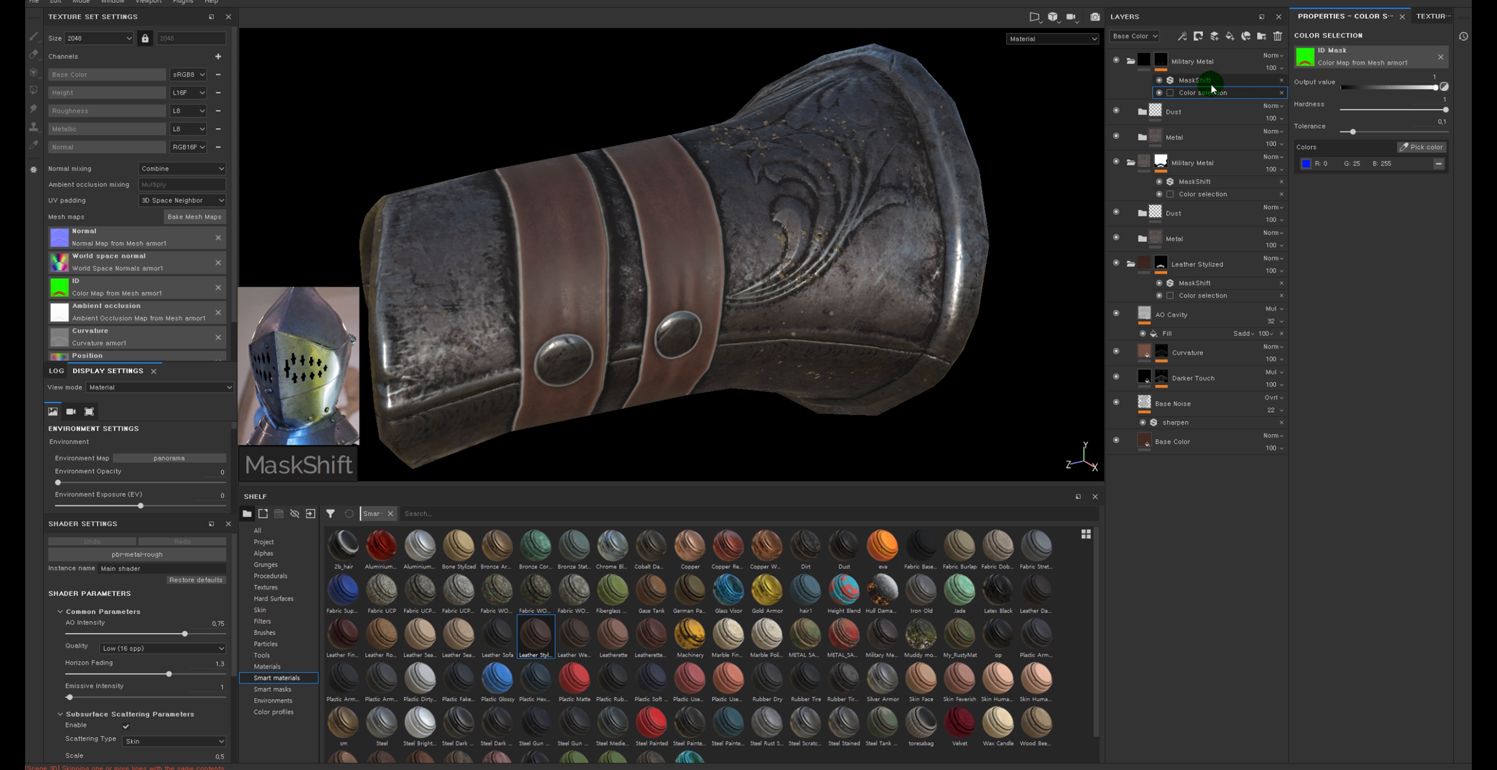
Examine the mask edges on the straps and studs up close, and open the upper Military Metal mask's MaskShift parameters
{"action": "right_click_drag", "start_coordinate": [584, 234], "coordinate": [719, 221], "text": "alt"}
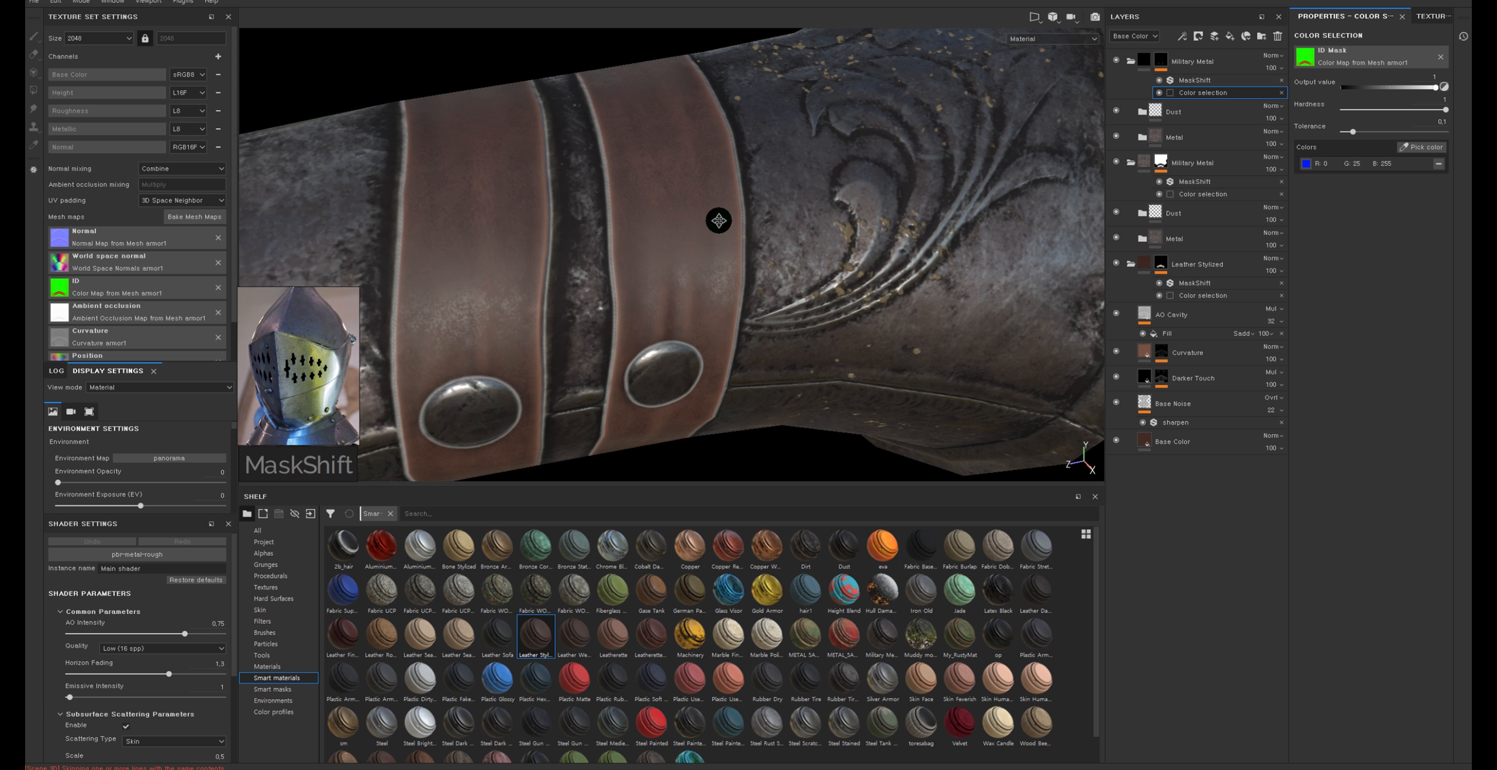
{"action": "left_click_drag", "start_coordinate": [719, 220], "coordinate": [828, 310], "text": "alt"}
{"action": "mouse_move", "coordinate": [828, 310]}
{"action": "right_mouse_down", "text": "alt"}
{"action": "mouse_move", "coordinate": [836, 325]}
{"action": "mouse_move", "coordinate": [833, 264]}
{"action": "right_mouse_up", "text": "alt"}
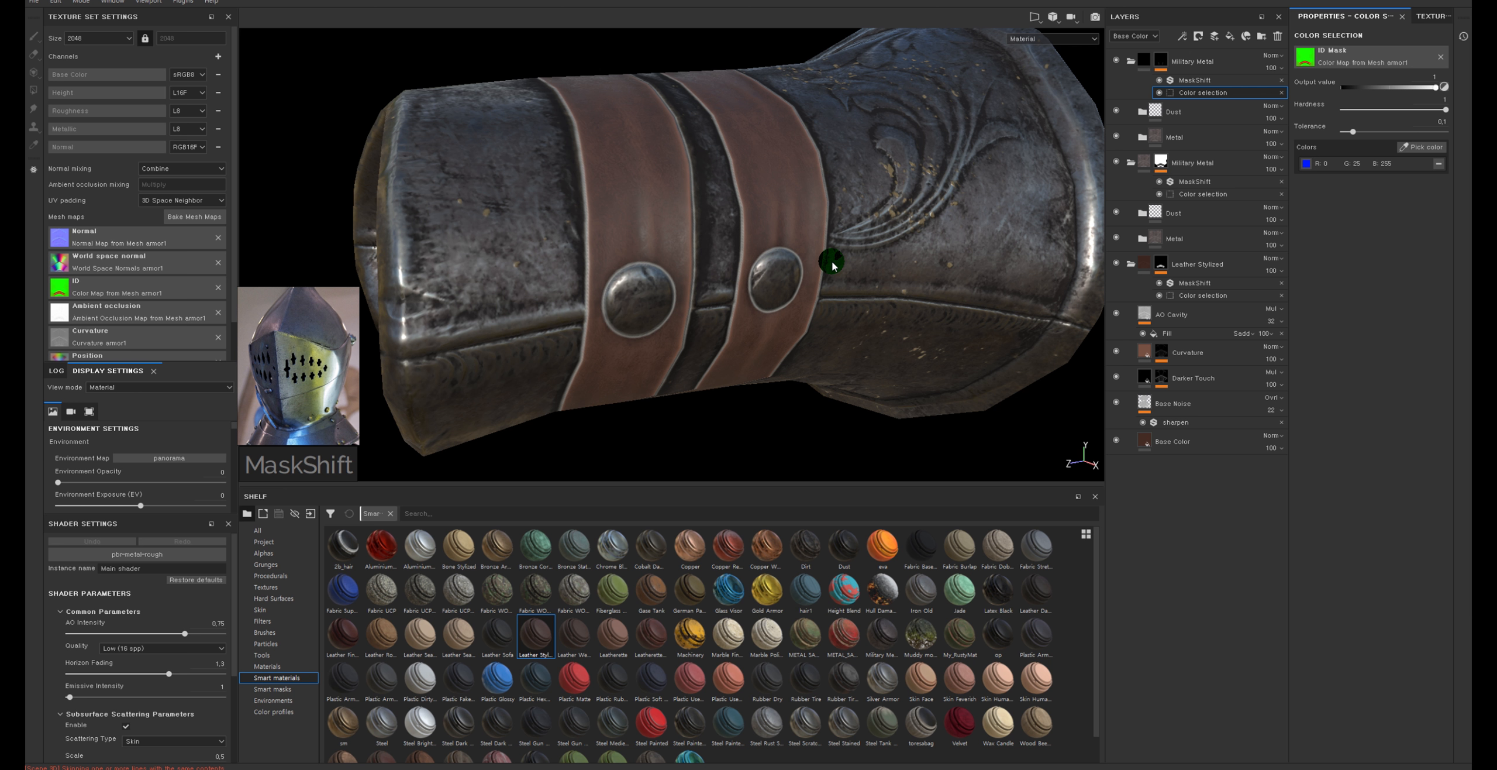
{"action": "left_click", "coordinate": [1180, 81]}
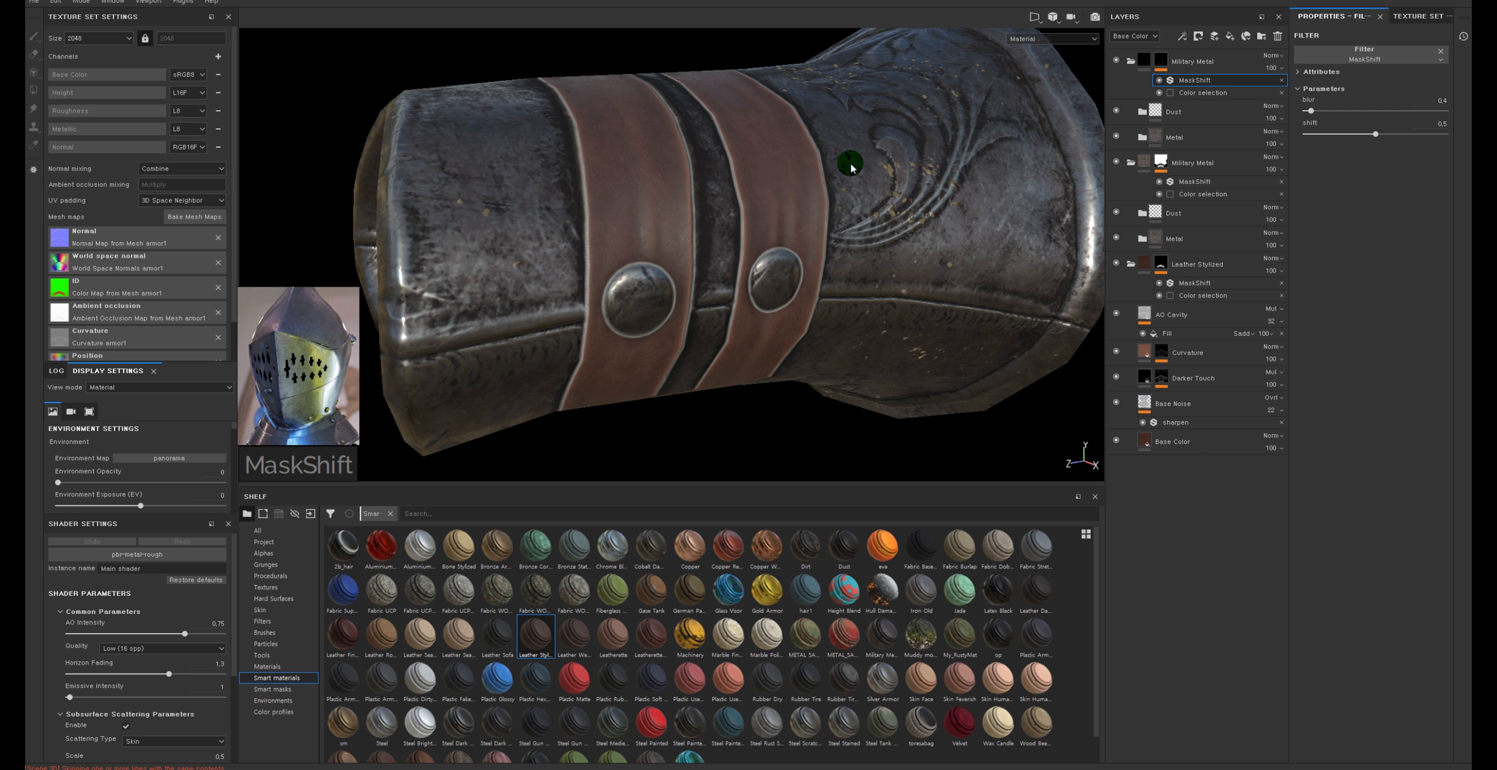
{"action": "left_click_drag", "start_coordinate": [863, 157], "coordinate": [846, 161], "text": "alt"}
{"action": "left_click", "coordinate": [1161, 61], "text": "alt"}
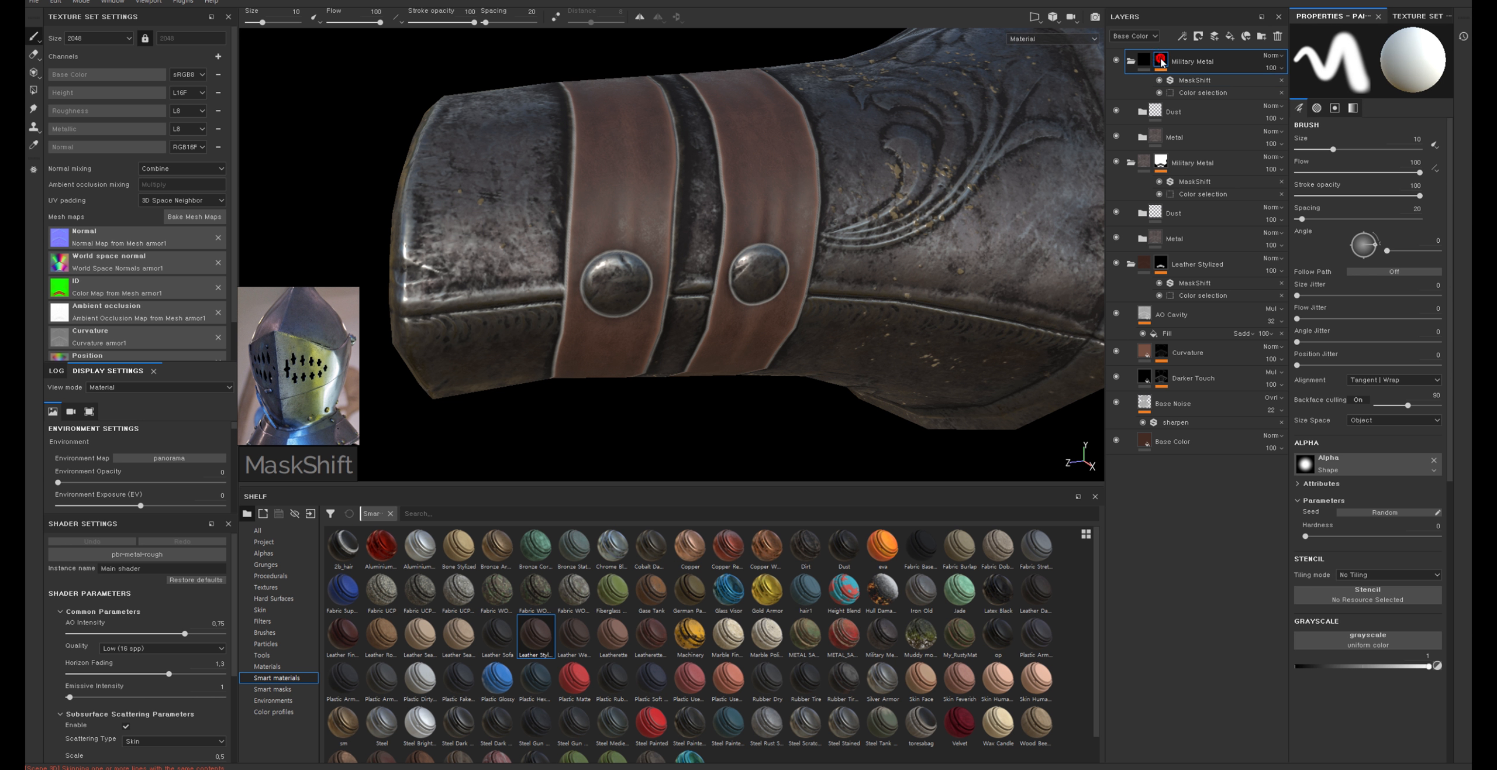
{"action": "left_click", "coordinate": [1145, 61]}
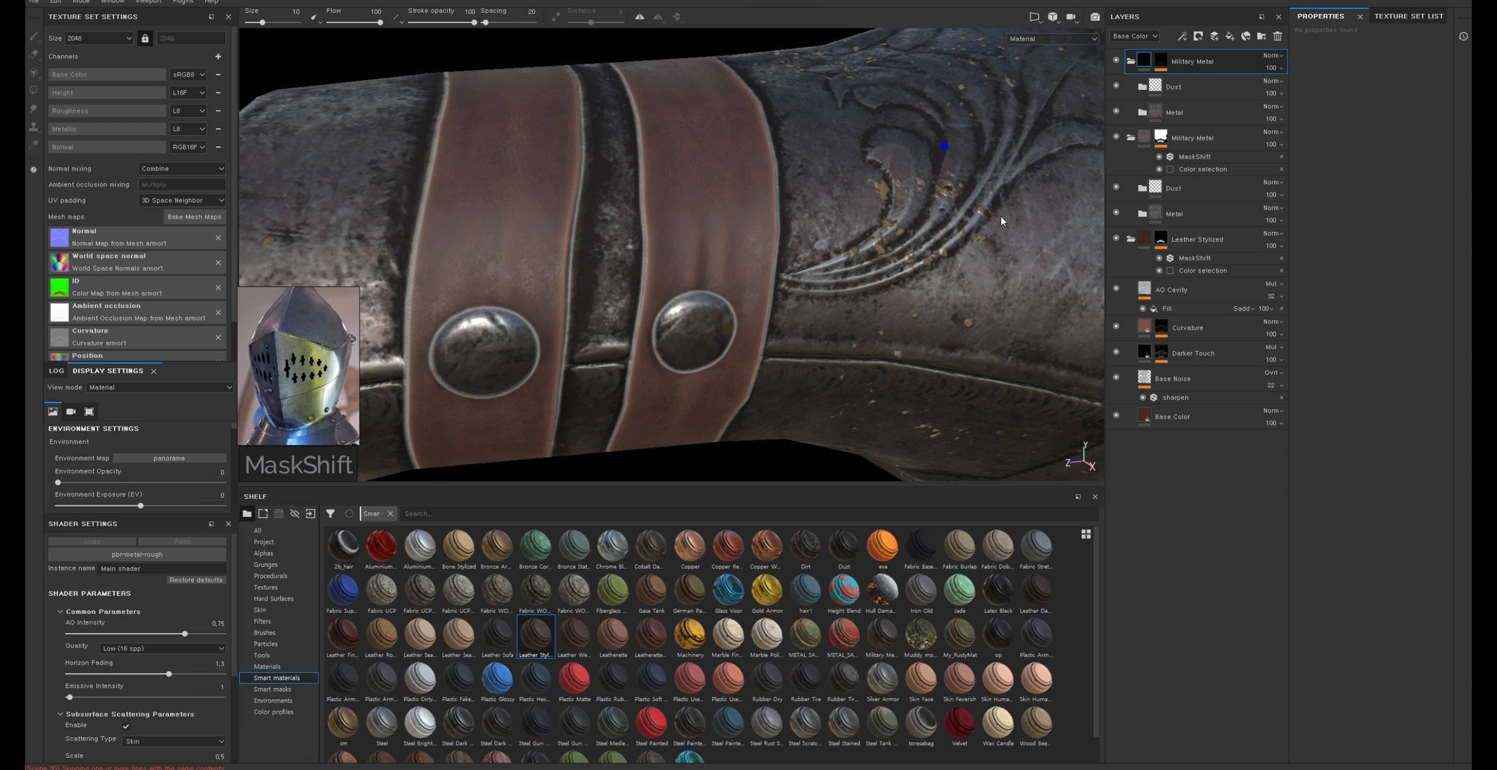
{"action": "left_click_drag", "start_coordinate": [841, 255], "coordinate": [859, 235], "text": "alt"}
{"action": "left_click", "coordinate": [1160, 61]}
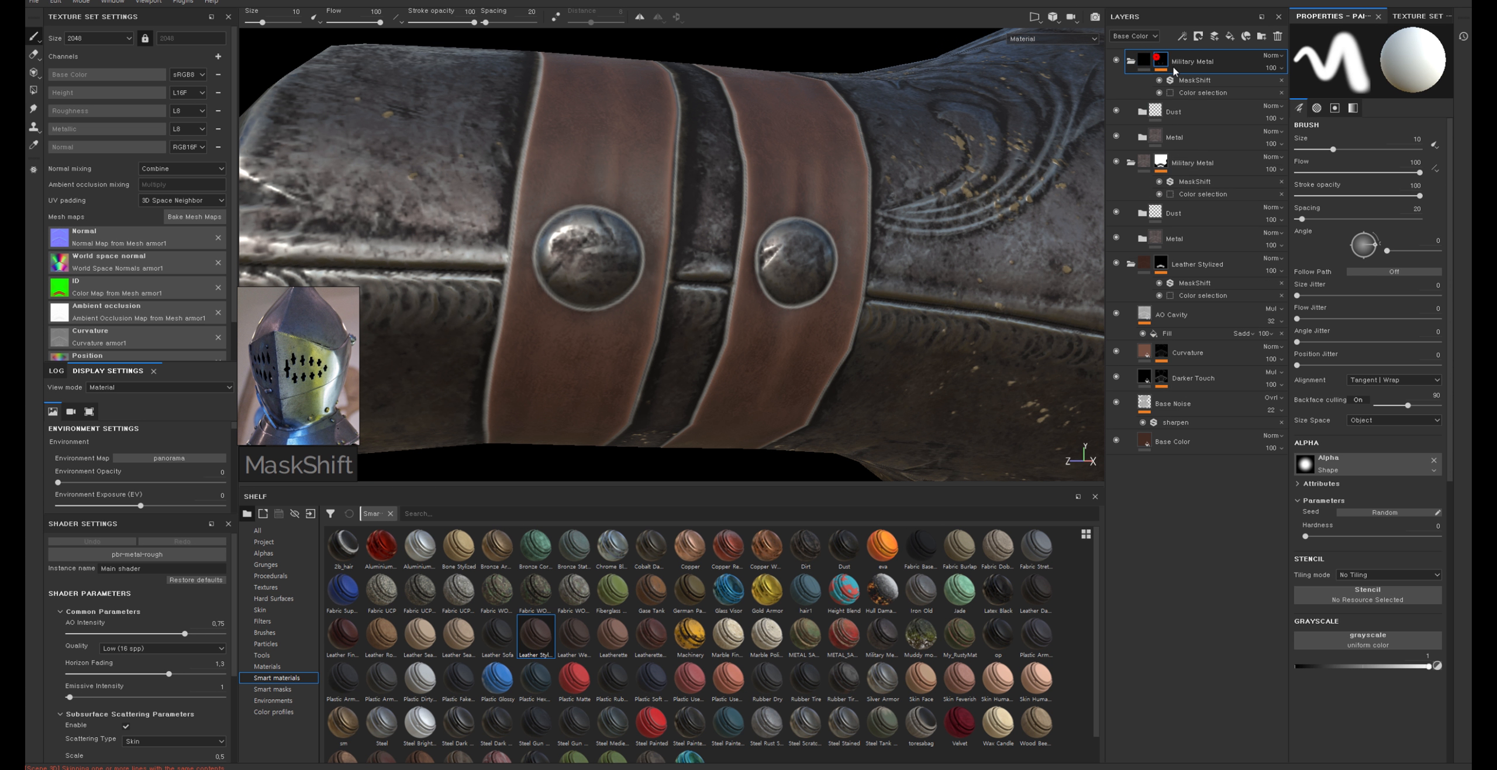
{"action": "left_click", "coordinate": [1187, 82]}
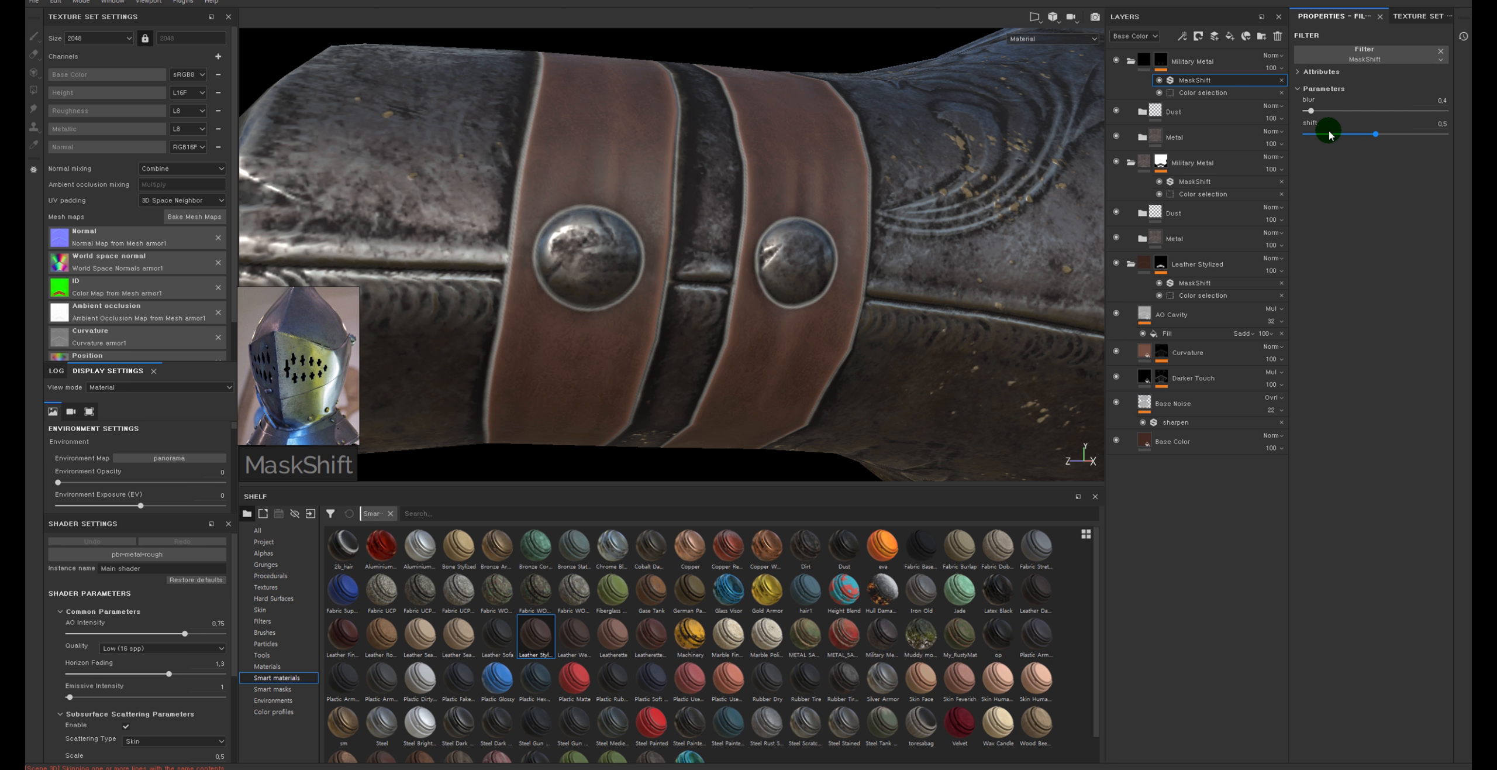
Set the MaskShift shift to 0.74 on the upper Military Metal mask and to 1 on the Leather Stylized mask
{"action": "mouse_move", "coordinate": [1370, 136]}
{"action": "left_mouse_down"}
{"action": "mouse_move", "coordinate": [1444, 134]}
{"action": "mouse_move", "coordinate": [1394, 134]}
{"action": "mouse_move", "coordinate": [1409, 133]}
{"action": "left_mouse_up"}
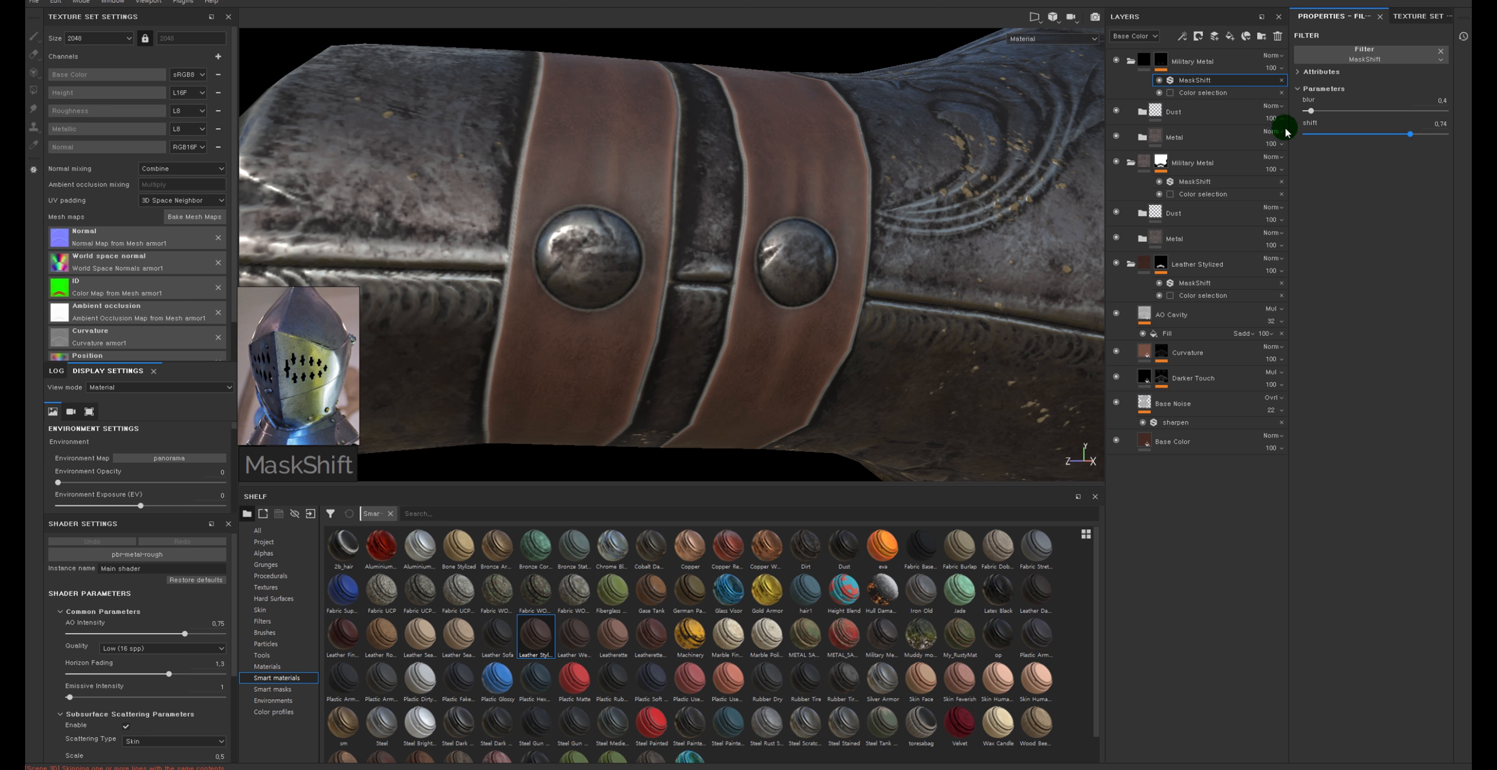
{"action": "left_click", "coordinate": [1181, 282]}
{"action": "left_click", "coordinate": [1369, 136]}
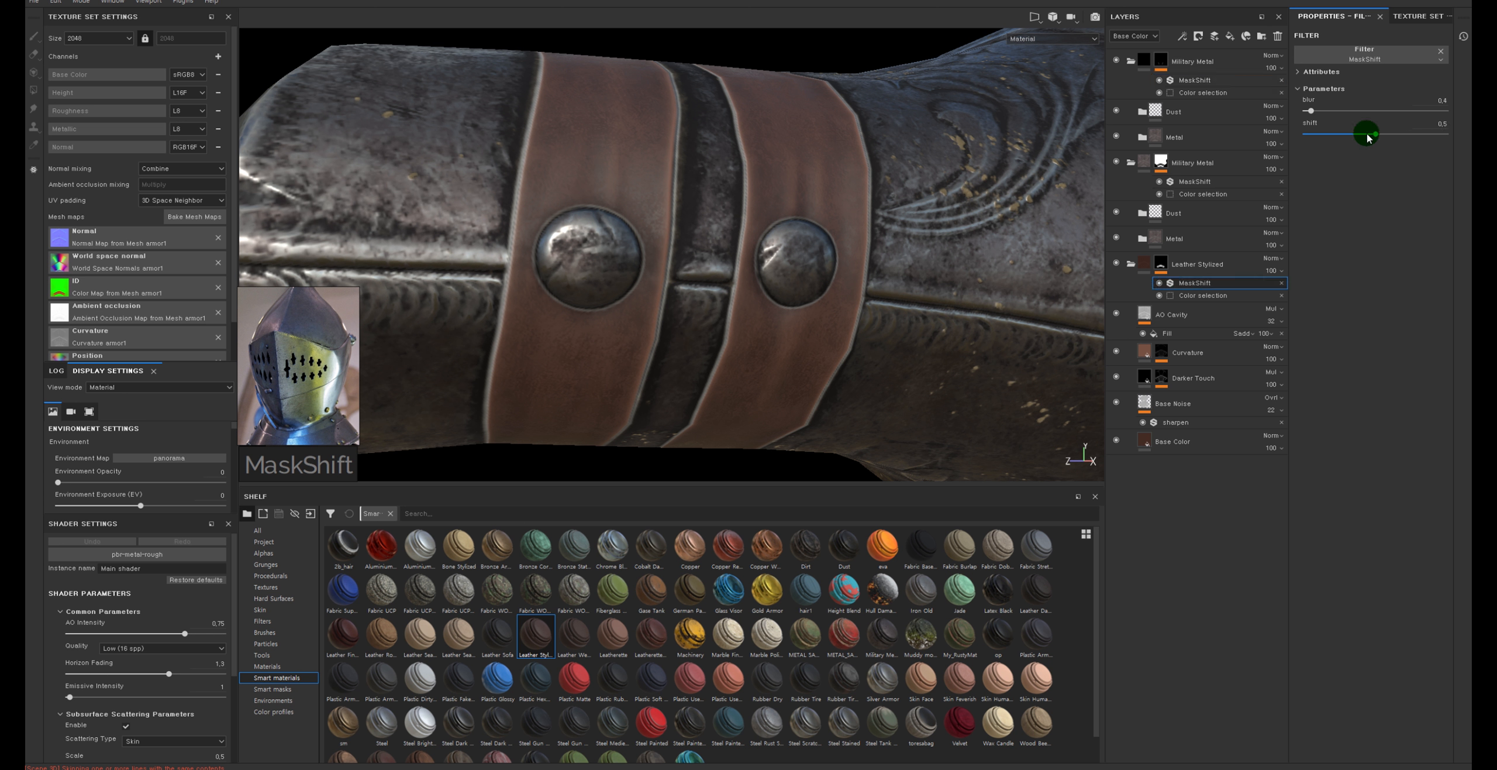
{"action": "left_click_drag", "start_coordinate": [1372, 138], "coordinate": [1447, 130]}
{"action": "left_click_drag", "start_coordinate": [877, 217], "coordinate": [661, 269], "text": "alt"}
Set the MaskShift shift on the lower Military Metal folder's mask to 0.63
{"action": "left_click", "coordinate": [1161, 164], "text": "alt"}
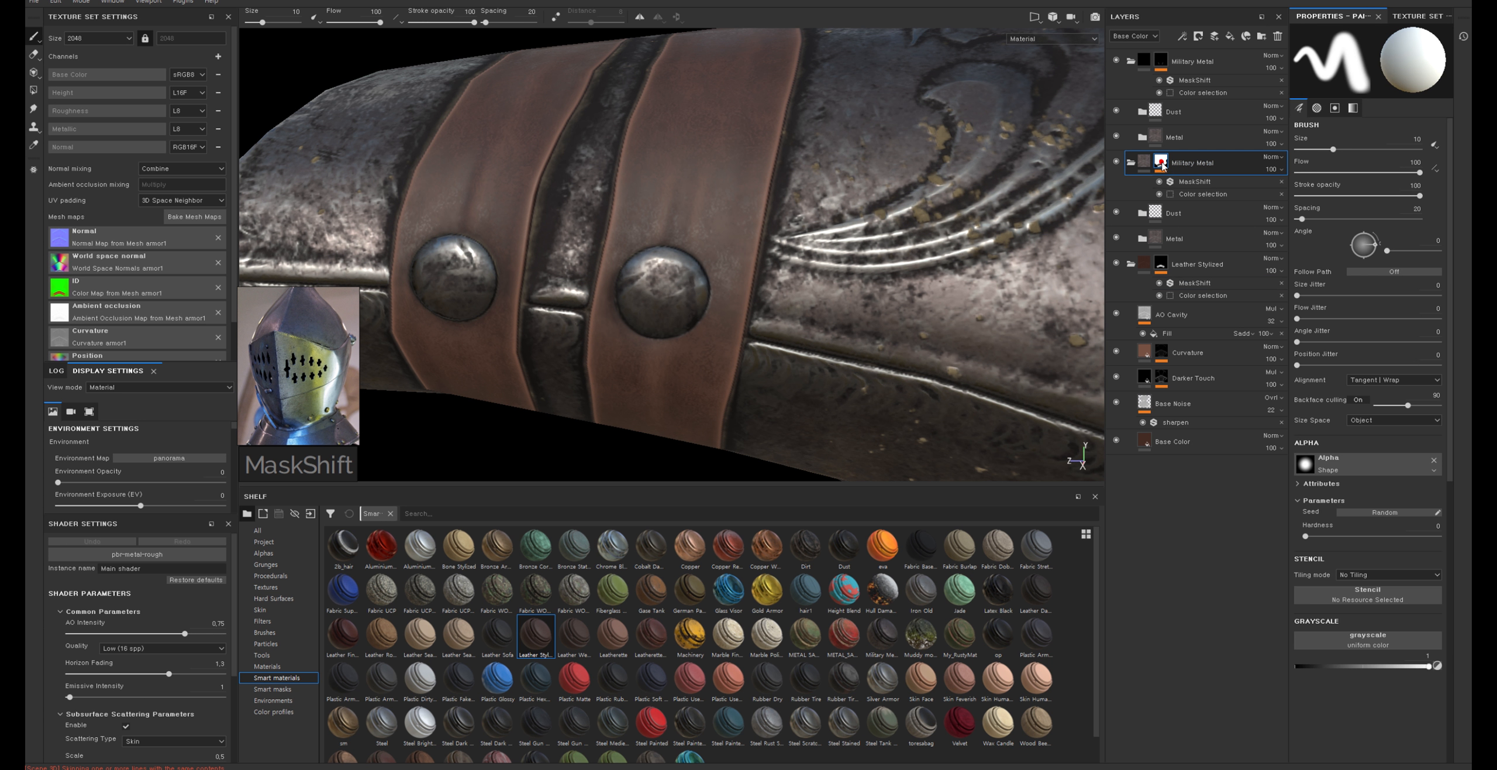
{"action": "left_click", "coordinate": [1150, 164]}
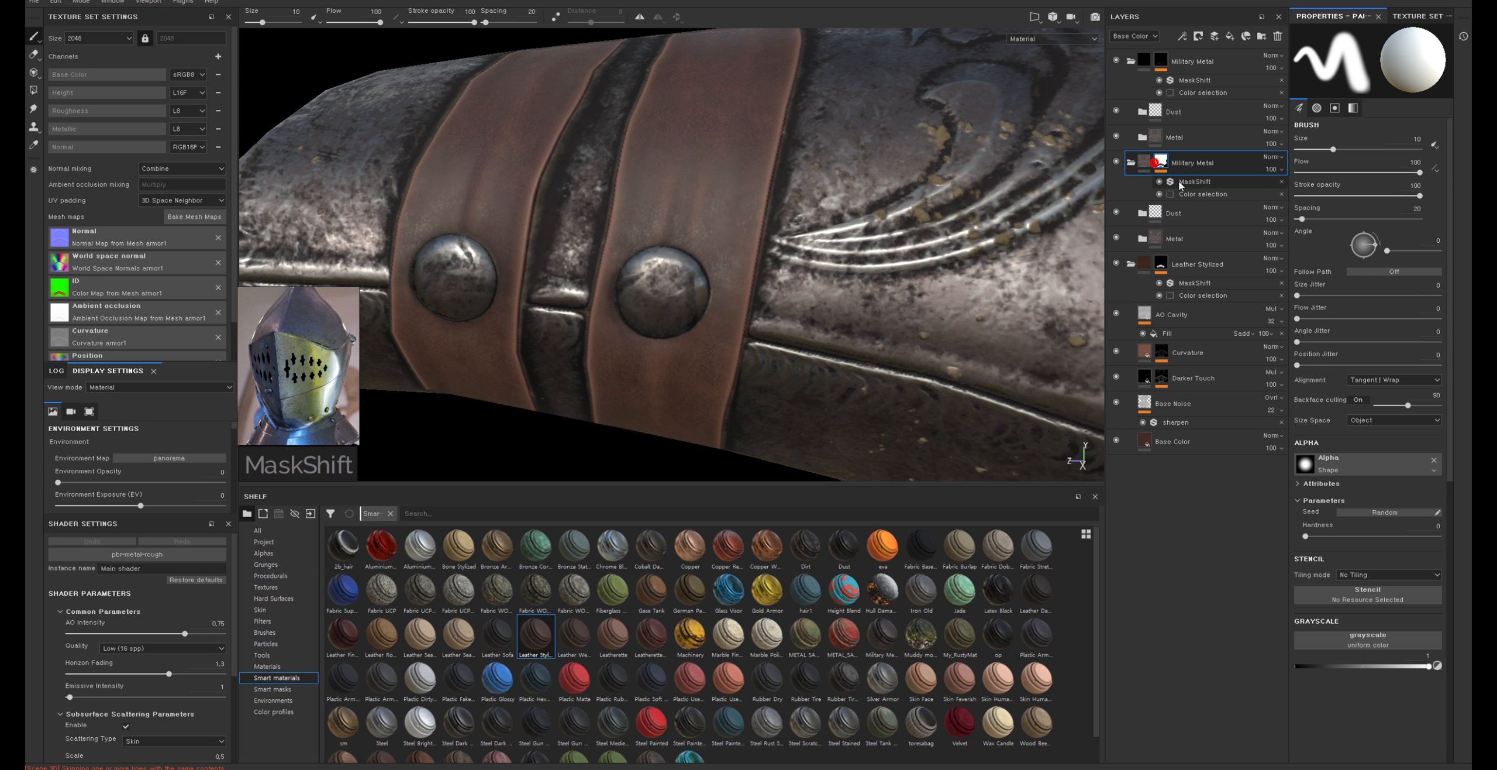
{"action": "left_click", "coordinate": [1203, 194]}
{"action": "left_click", "coordinate": [1197, 181]}
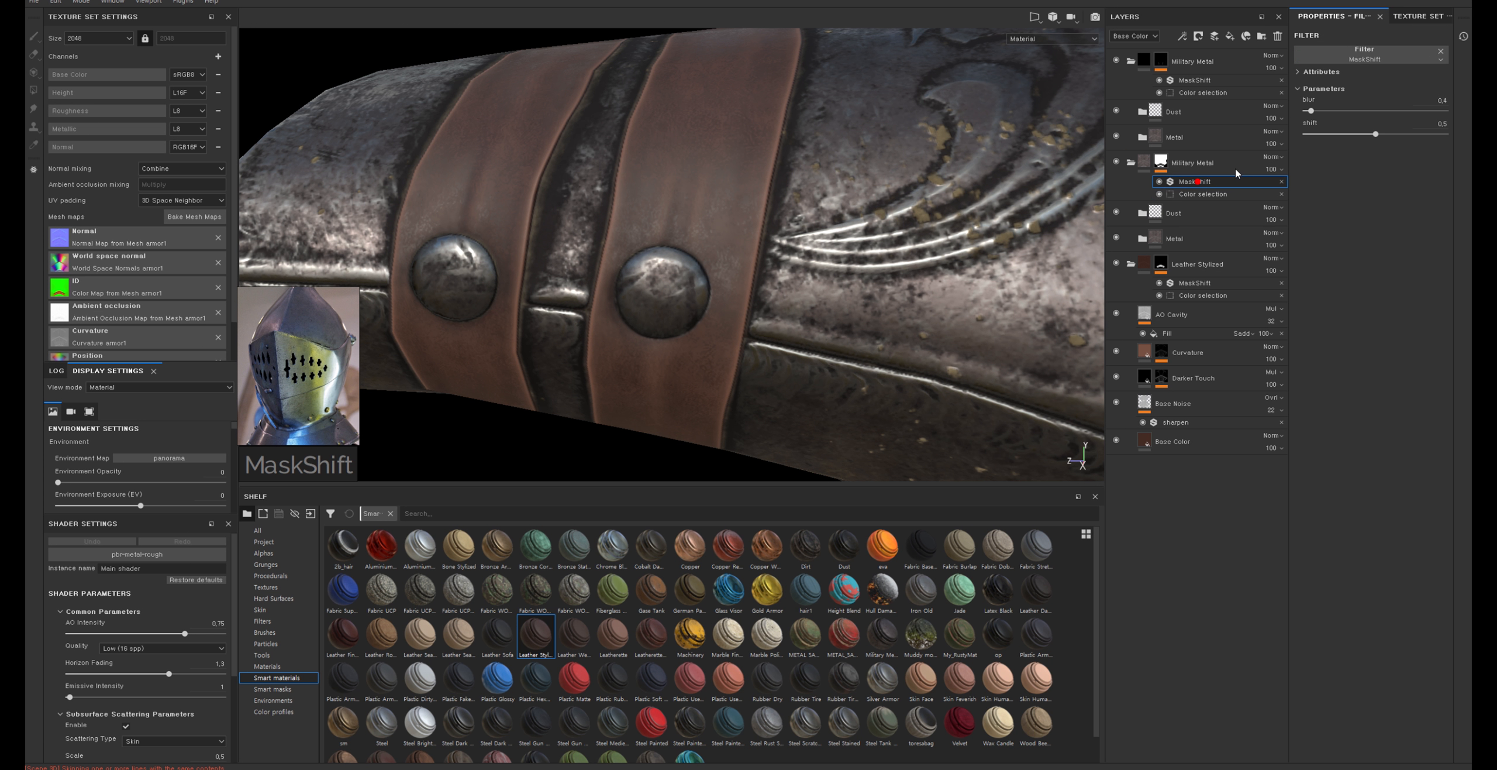
{"action": "mouse_move", "coordinate": [1401, 136]}
{"action": "left_mouse_down"}
{"action": "mouse_move", "coordinate": [1433, 133]}
{"action": "mouse_move", "coordinate": [1416, 134]}
{"action": "left_mouse_up"}
{"action": "left_click_drag", "start_coordinate": [723, 191], "coordinate": [873, 160], "text": "alt"}
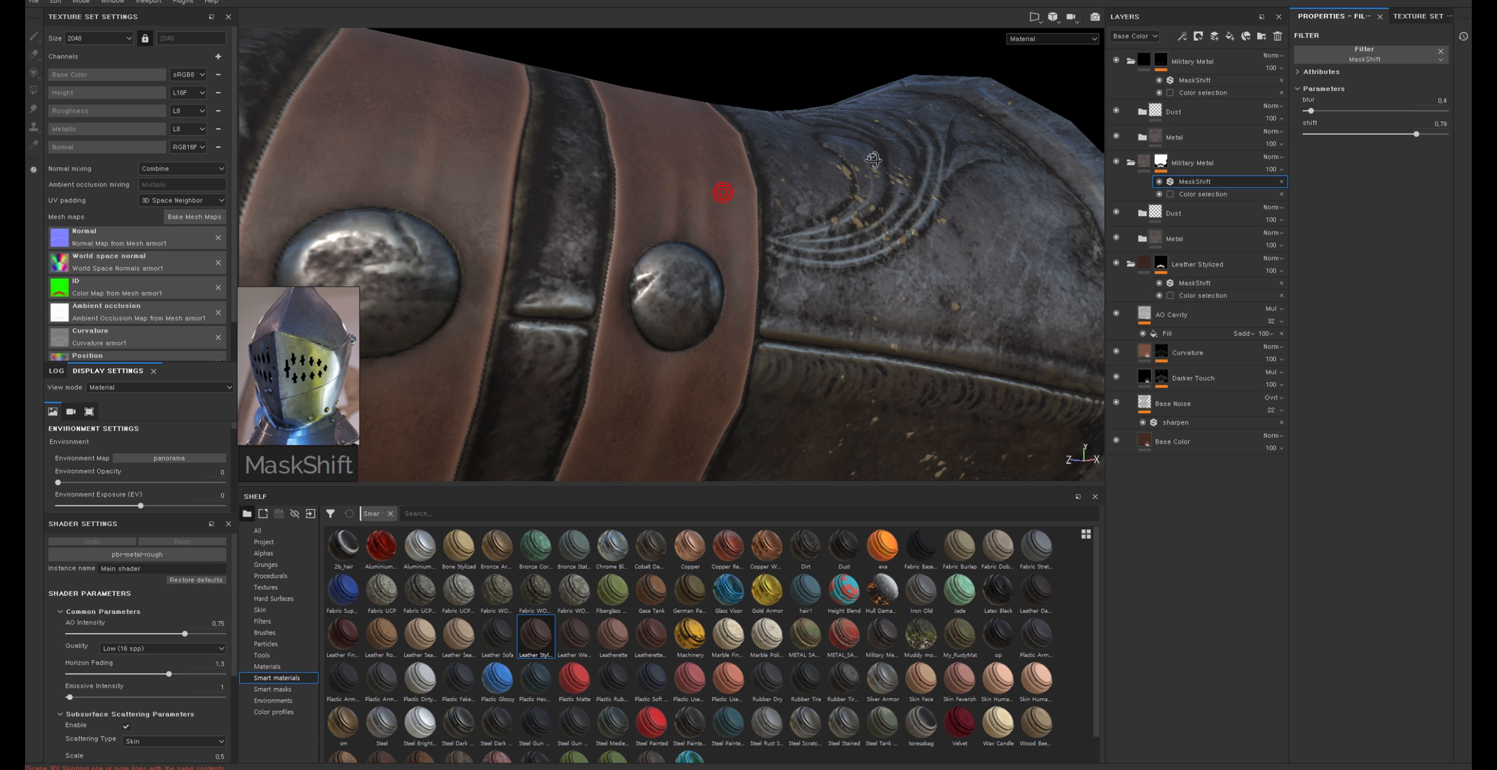
{"action": "left_click_drag", "start_coordinate": [1416, 134], "coordinate": [1395, 134]}
Examine how the straps and studs meet the metal around the cuff, finishing close on one stud
{"action": "right_click_drag", "start_coordinate": [731, 202], "coordinate": [595, 230], "text": "alt"}
{"action": "left_click_drag", "start_coordinate": [595, 231], "coordinate": [625, 153], "text": "alt"}
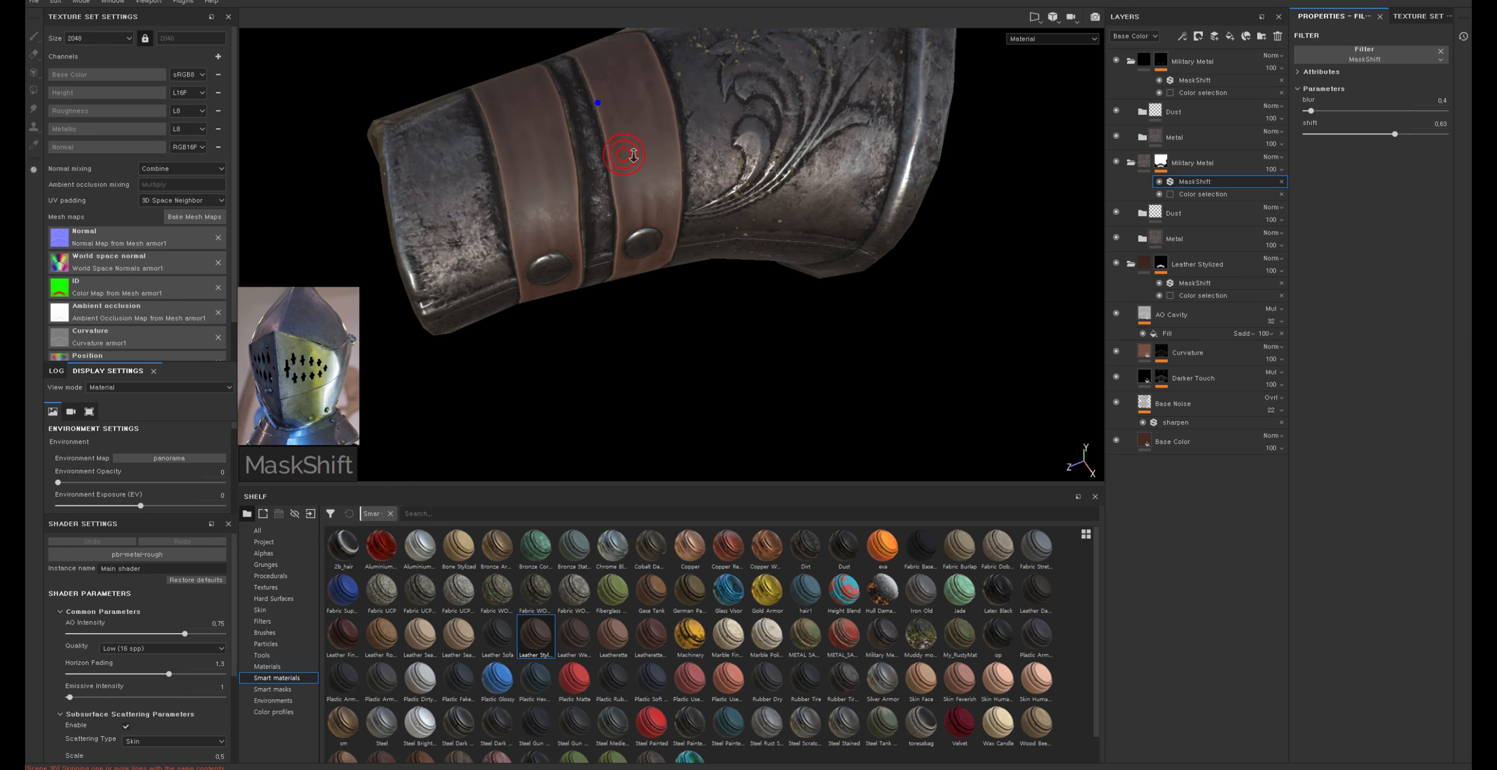
{"action": "right_click_drag", "start_coordinate": [625, 154], "coordinate": [598, 103], "text": "alt"}
{"action": "left_click_drag", "start_coordinate": [598, 103], "coordinate": [794, 189], "text": "alt"}
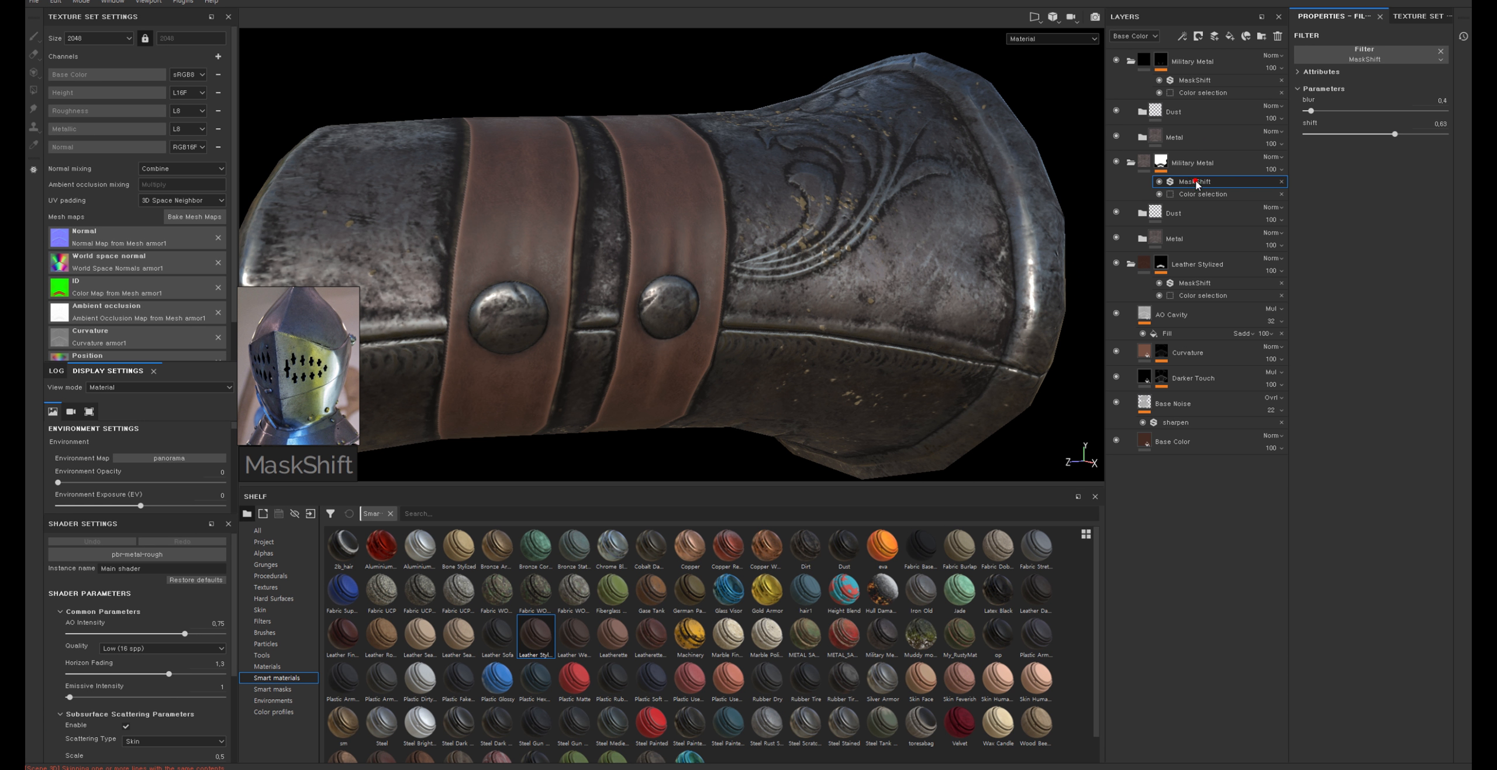
{"action": "right_click_drag", "start_coordinate": [707, 171], "coordinate": [754, 394], "text": "alt"}
{"action": "middle_click_drag", "start_coordinate": [754, 393], "coordinate": [810, 236], "text": "alt"}
{"action": "right_click_drag", "start_coordinate": [755, 184], "coordinate": [764, 217], "text": "alt"}
{"action": "left_click_drag", "start_coordinate": [738, 284], "coordinate": [676, 242], "text": "alt"}
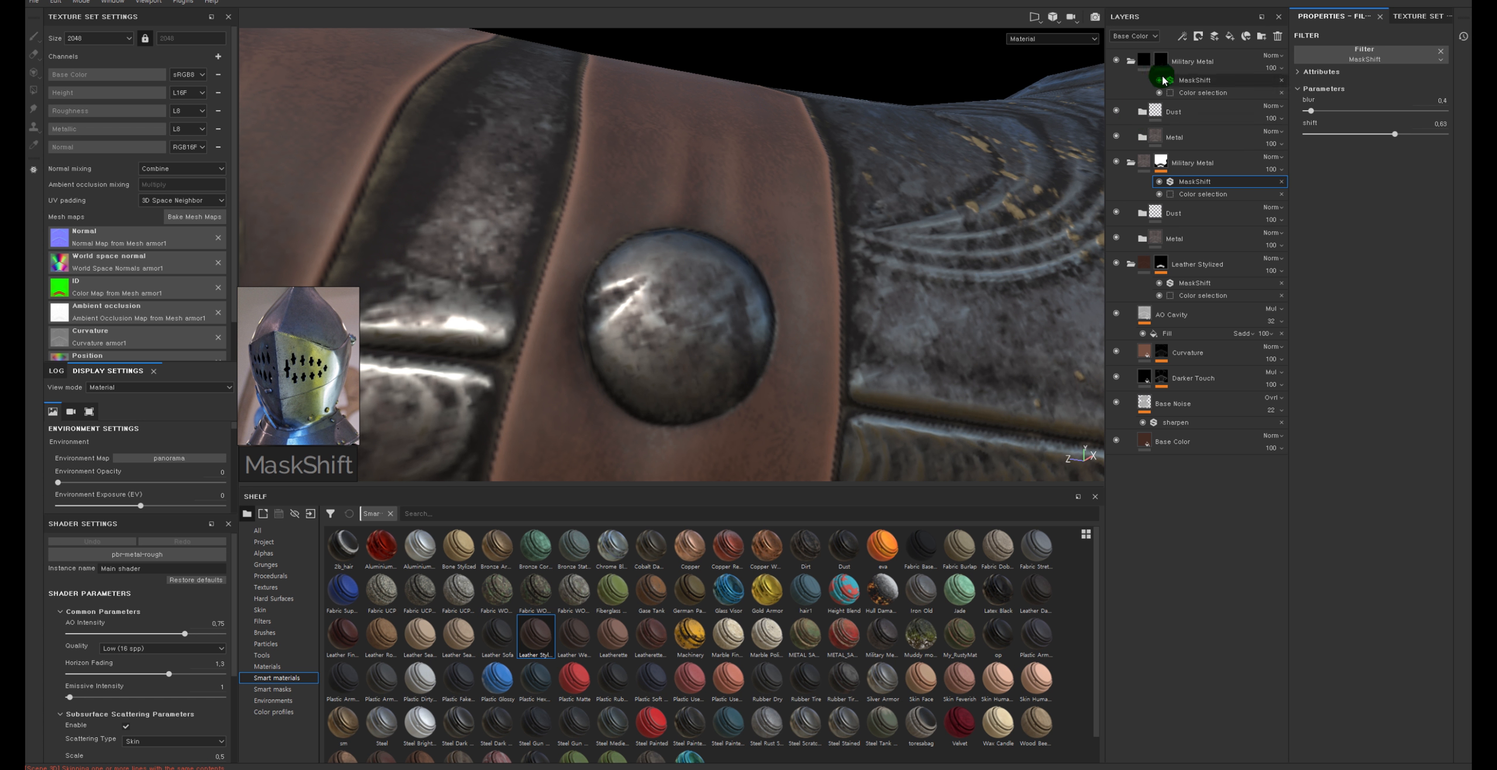
Set the upper Military Metal mask's MaskShift to shift 0.76 and blur 0.53, checking the stud's edge
{"action": "left_click", "coordinate": [1195, 80]}
{"action": "mouse_move", "coordinate": [1387, 135]}
{"action": "left_mouse_down"}
{"action": "mouse_move", "coordinate": [1427, 134]}
{"action": "mouse_move", "coordinate": [1375, 135]}
{"action": "mouse_move", "coordinate": [1451, 133]}
{"action": "mouse_move", "coordinate": [1412, 138]}
{"action": "left_mouse_up"}
{"action": "left_click_drag", "start_coordinate": [718, 150], "coordinate": [711, 200], "text": "alt"}
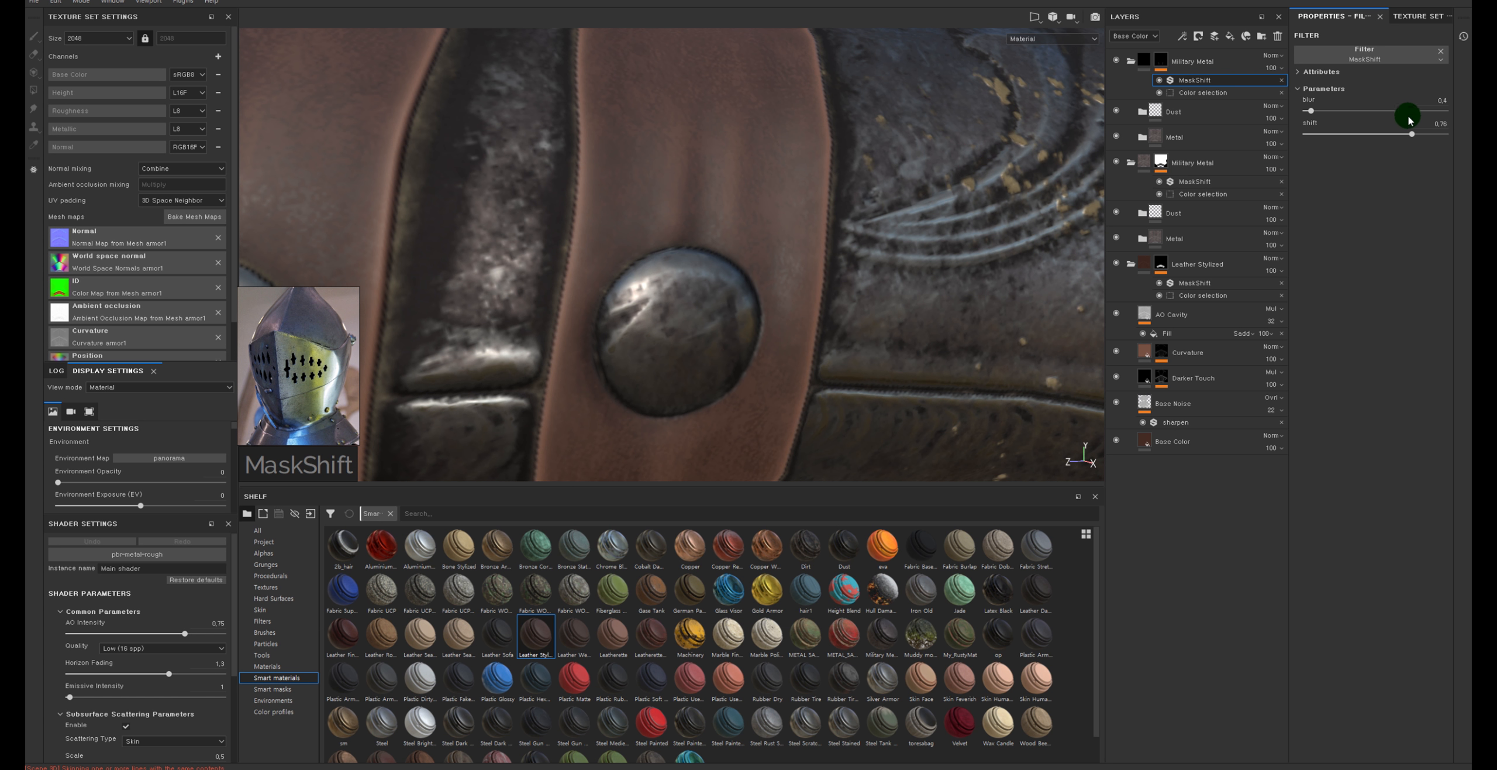
{"action": "mouse_move", "coordinate": [1312, 110]}
{"action": "left_mouse_down"}
{"action": "mouse_move", "coordinate": [1387, 109]}
{"action": "mouse_move", "coordinate": [1294, 111]}
{"action": "mouse_move", "coordinate": [1314, 113]}
{"action": "left_mouse_up"}
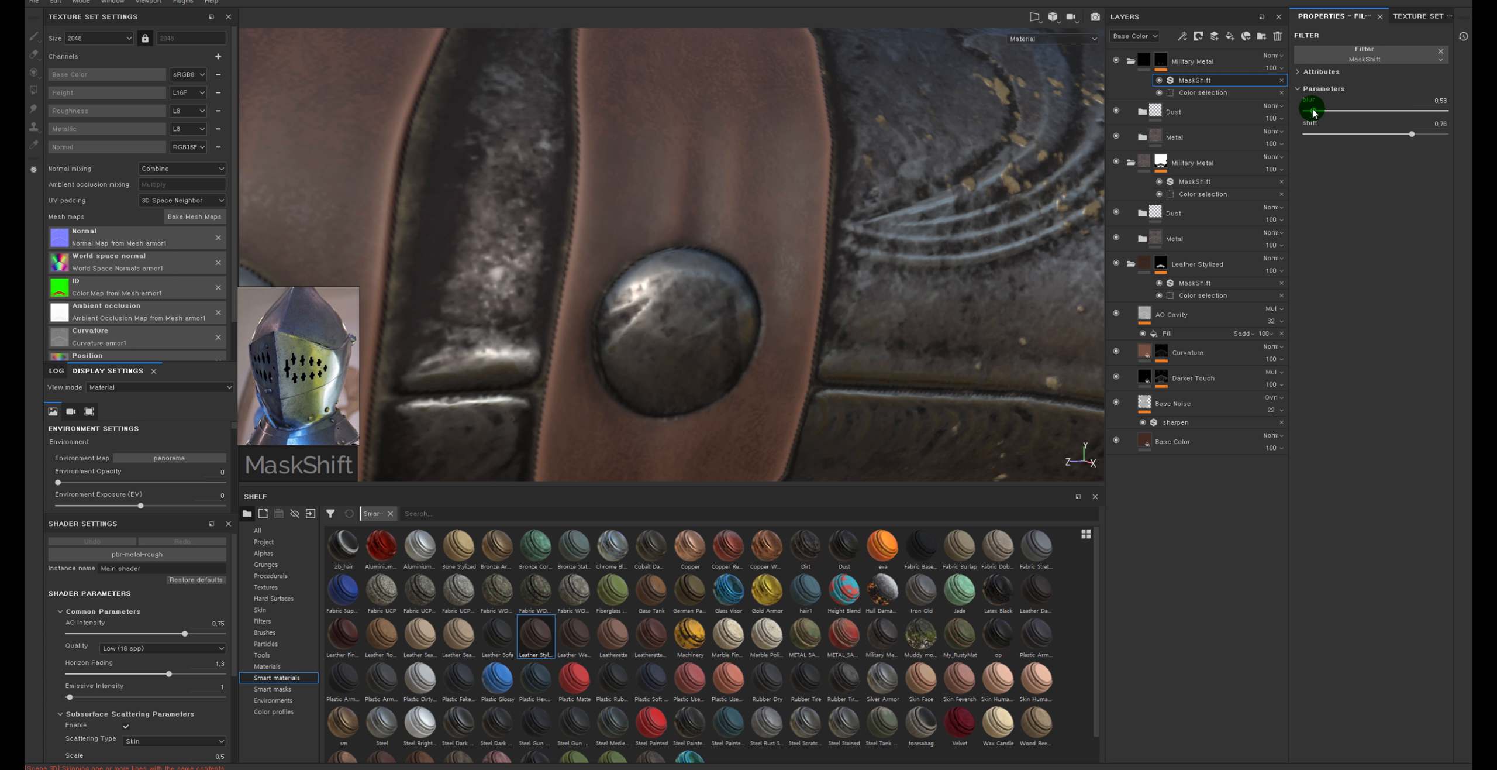
{"action": "left_click_drag", "start_coordinate": [850, 153], "coordinate": [836, 191], "text": "alt"}
Try a stronger blur of 2.44 in the Leather Stylized mask's MaskShift, return it to 0.4, and test the shift
{"action": "left_click", "coordinate": [1161, 351]}
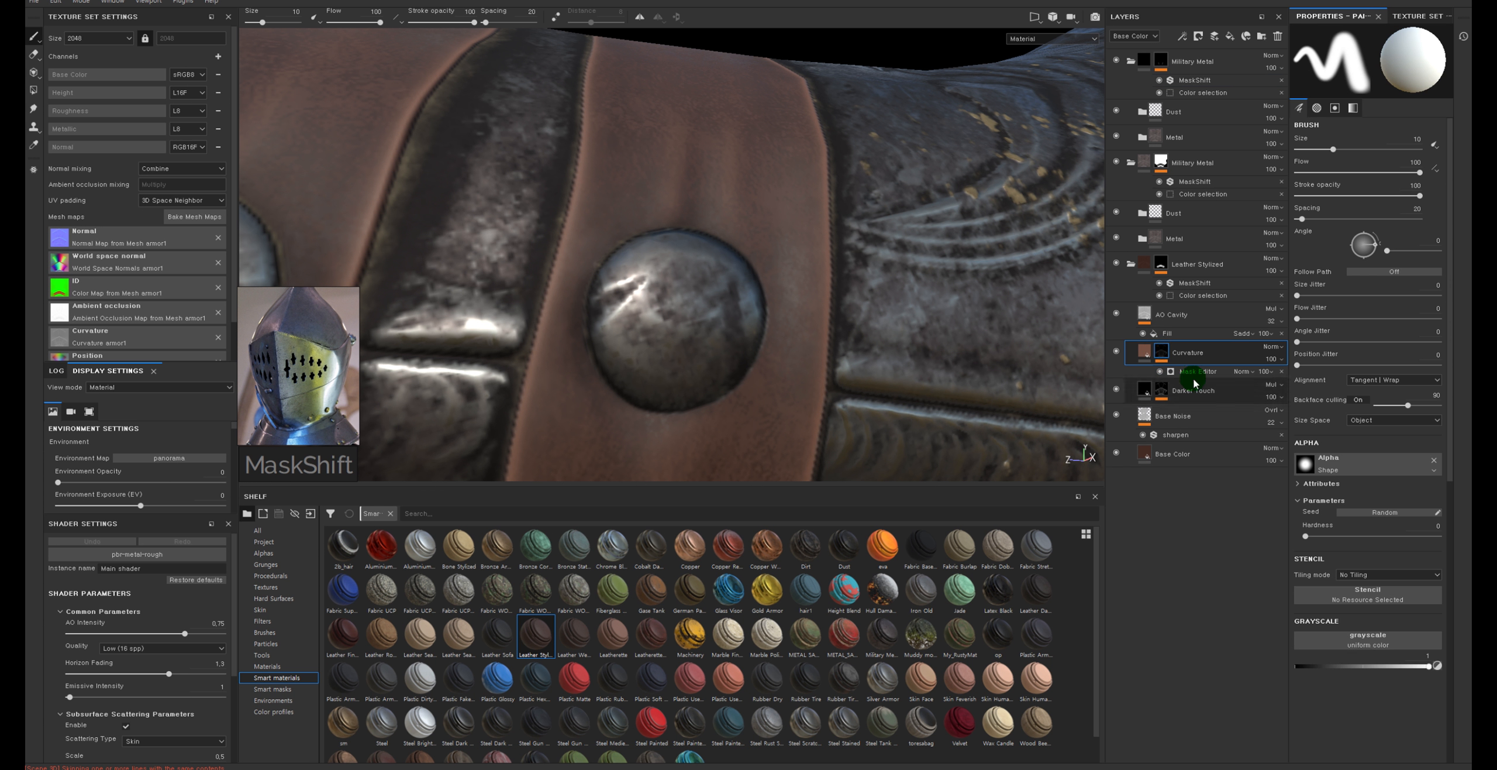
{"action": "left_click", "coordinate": [1195, 283]}
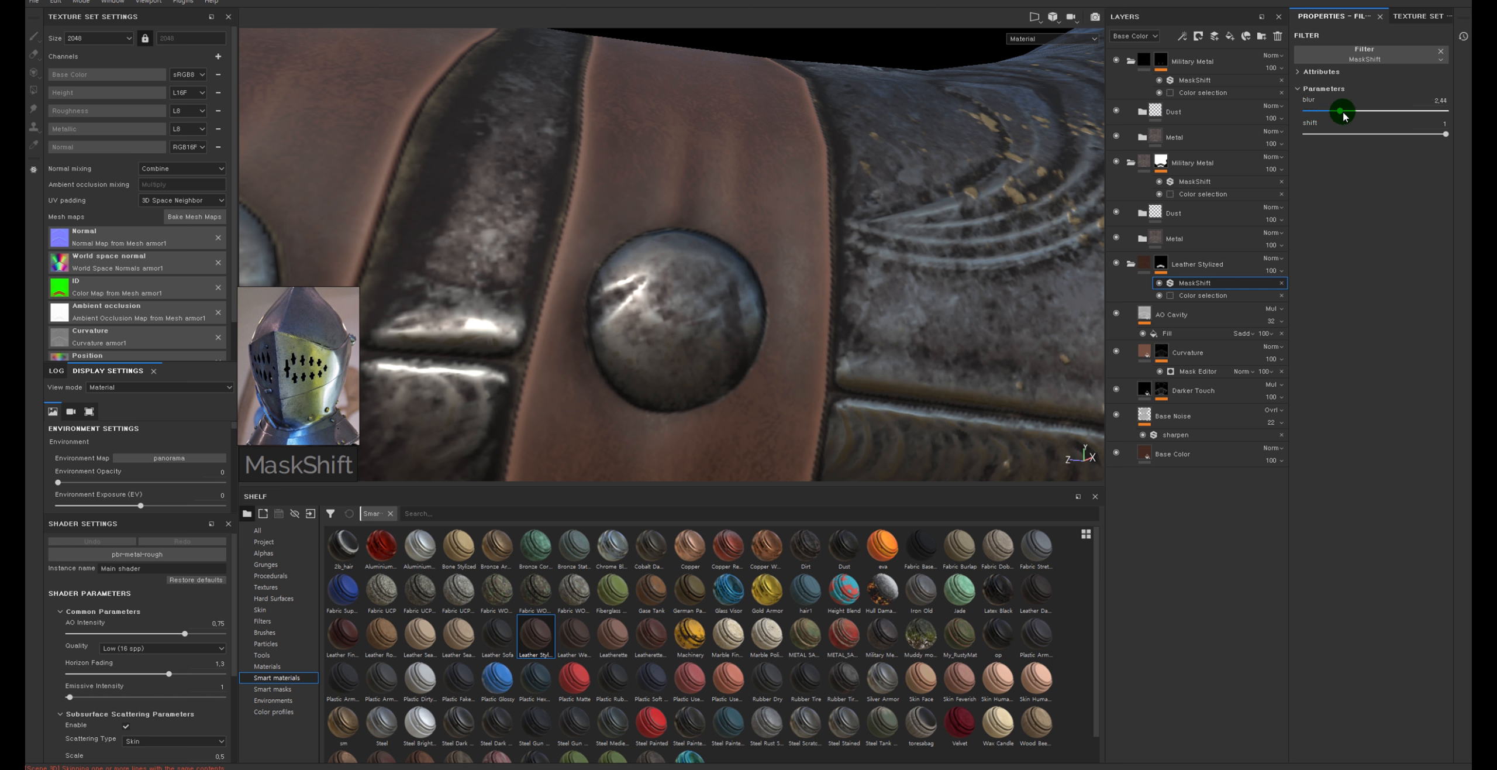
{"action": "left_click_drag", "start_coordinate": [1344, 116], "coordinate": [1311, 112]}
{"action": "left_click", "coordinate": [1411, 135]}
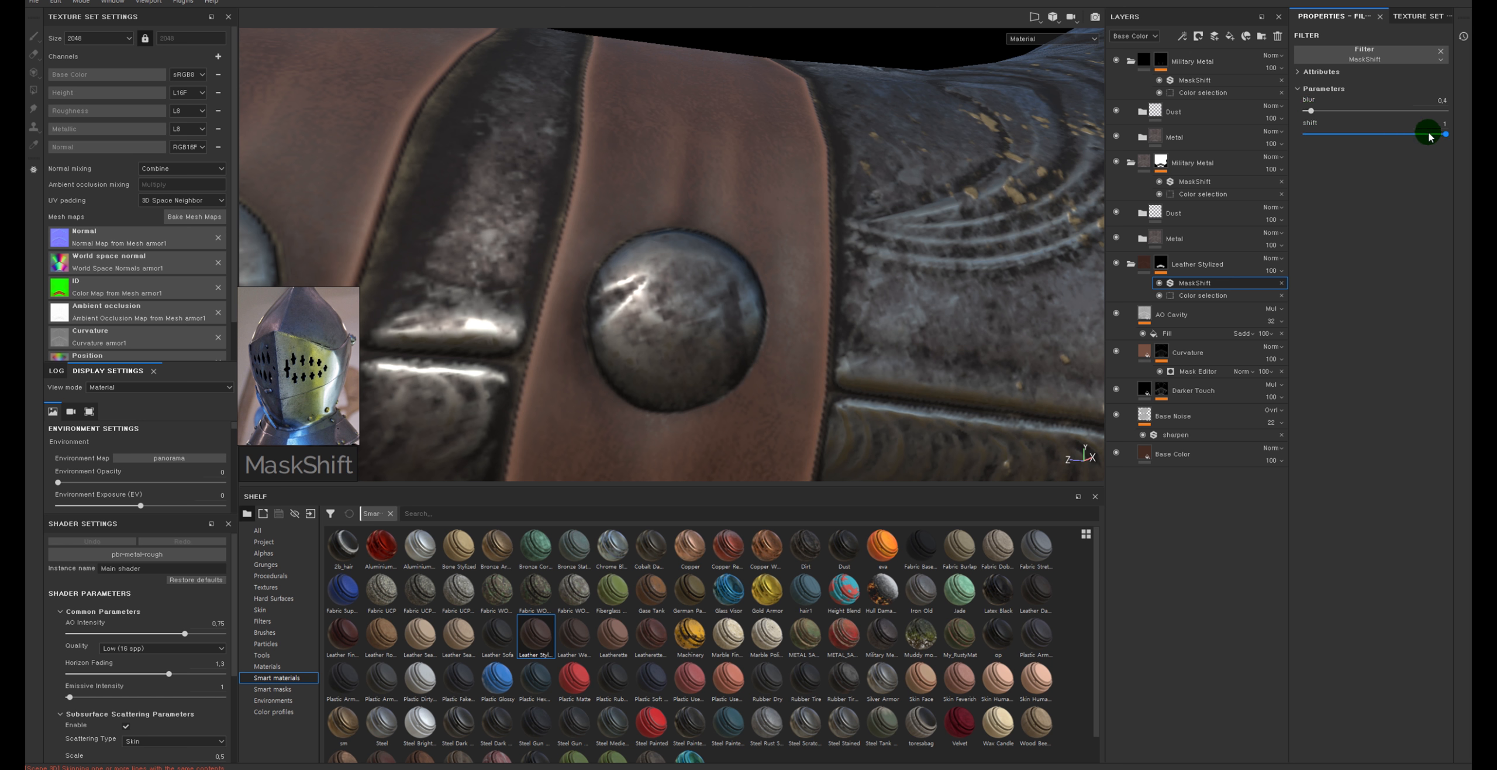
{"action": "mouse_move", "coordinate": [1430, 136]}
{"action": "left_mouse_down"}
{"action": "mouse_move", "coordinate": [1370, 136]}
{"action": "mouse_move", "coordinate": [1427, 142]}
{"action": "left_mouse_up"}
Set the upper Military Metal mask's MaskShift blur to 0.25 and collapse both Military Metal folders
{"action": "left_click", "coordinate": [1162, 81]}
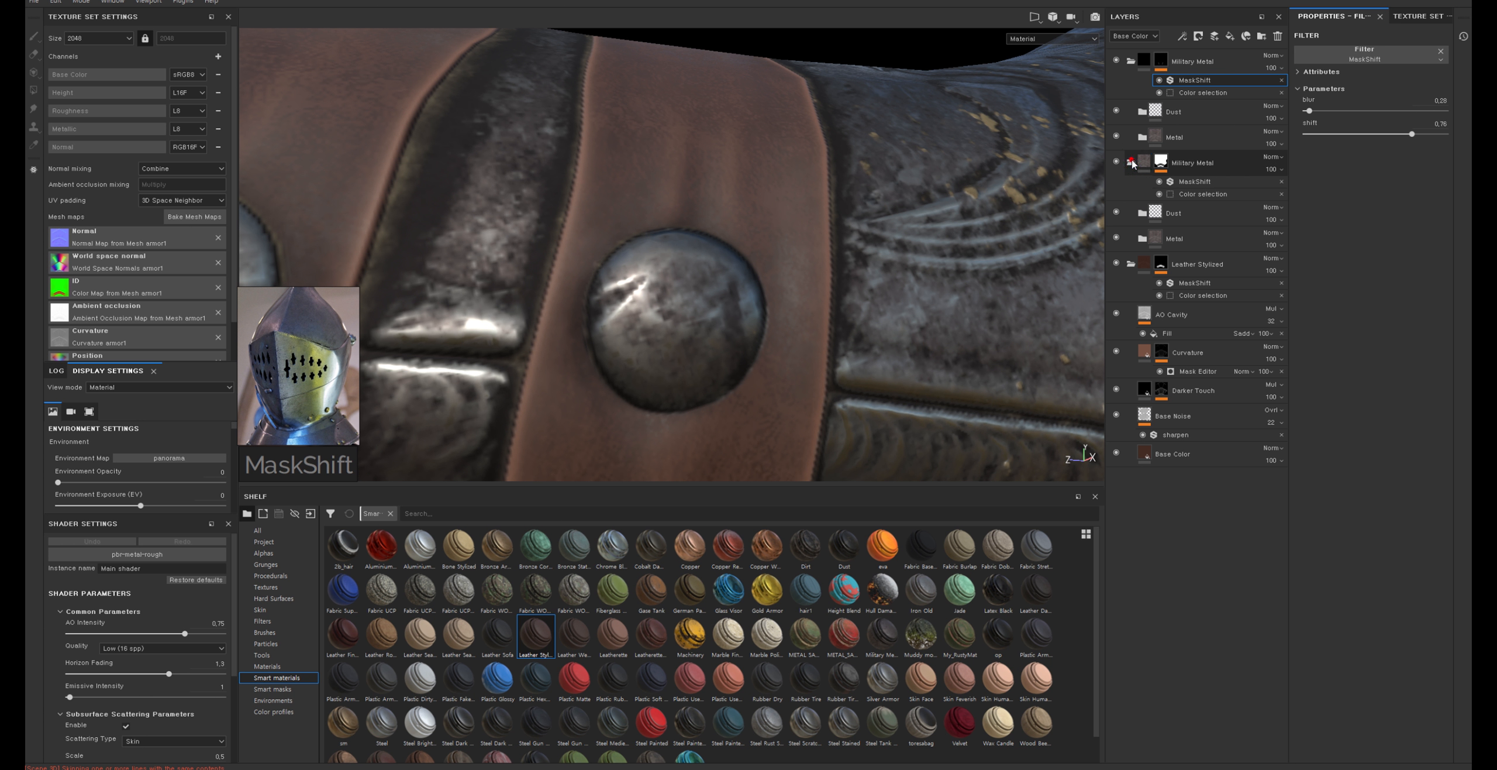
{"action": "left_click", "coordinate": [1132, 162]}
{"action": "left_click", "coordinate": [1132, 62]}
Preview the lower Military Metal folder's mask in black and white, and set its MaskShift blur to 0
{"action": "left_click", "coordinate": [1162, 110], "text": "alt"}
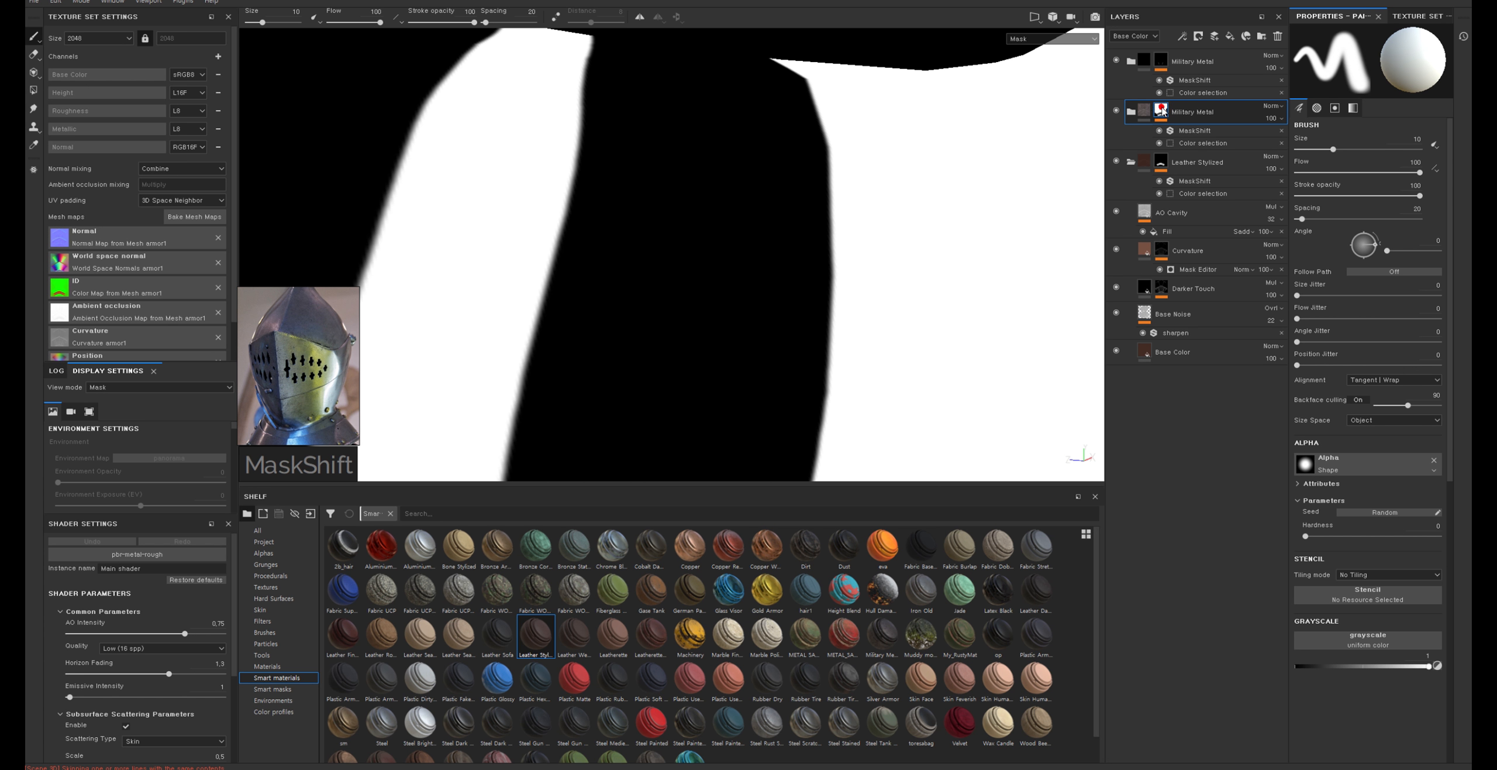
{"action": "left_click", "coordinate": [1155, 109]}
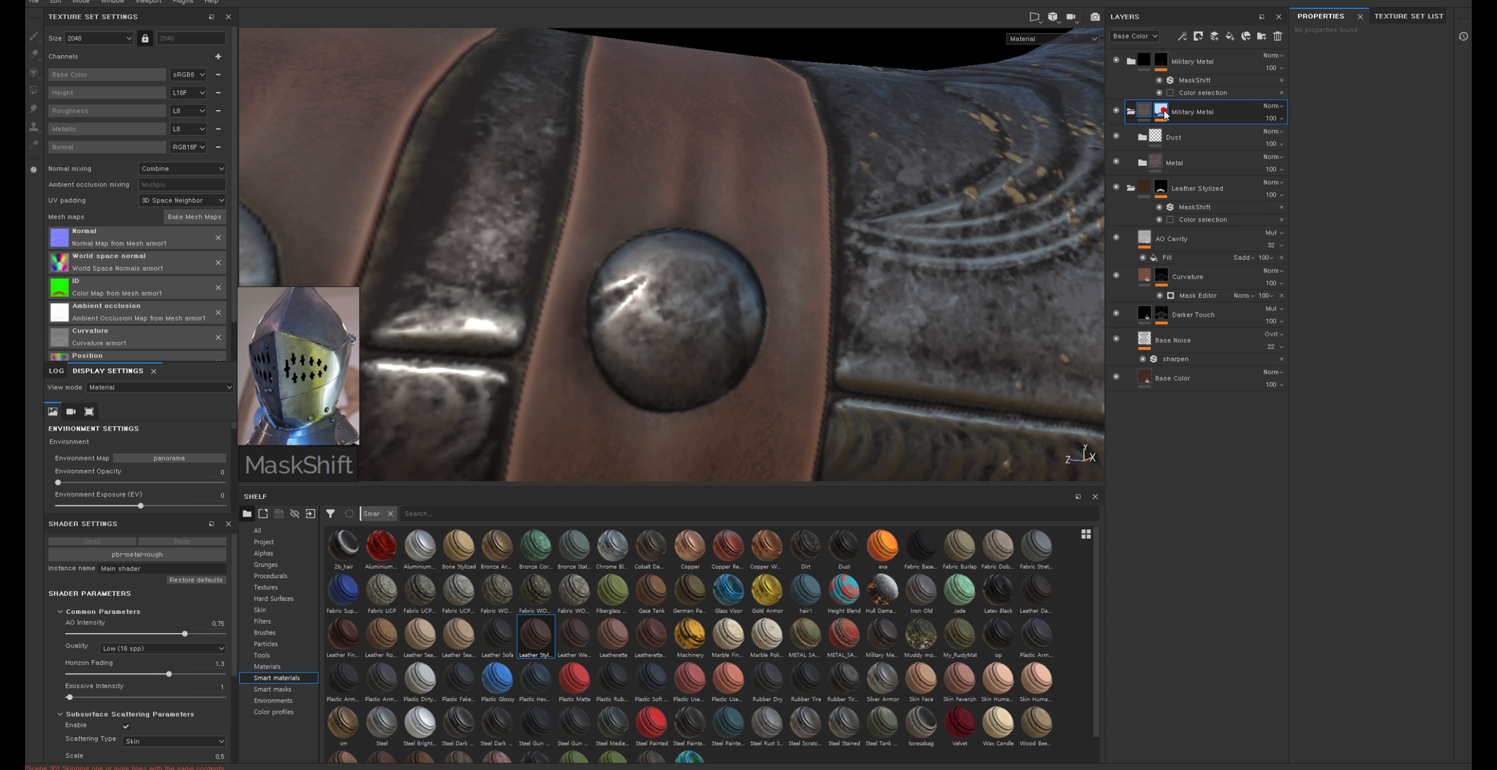
{"action": "left_click", "coordinate": [1163, 112]}
{"action": "left_click", "coordinate": [1181, 128]}
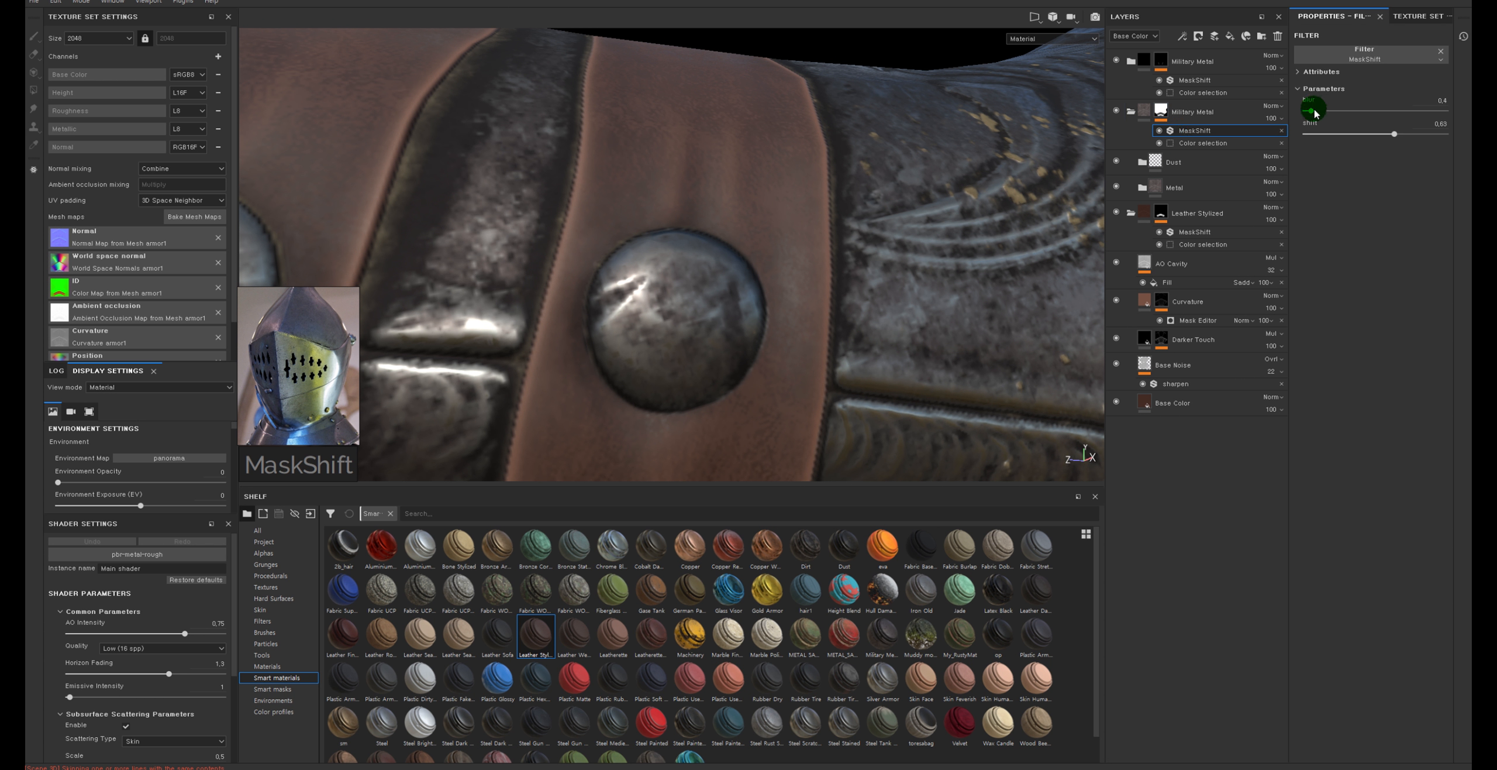
{"action": "left_click_drag", "start_coordinate": [1314, 112], "coordinate": [1277, 127]}
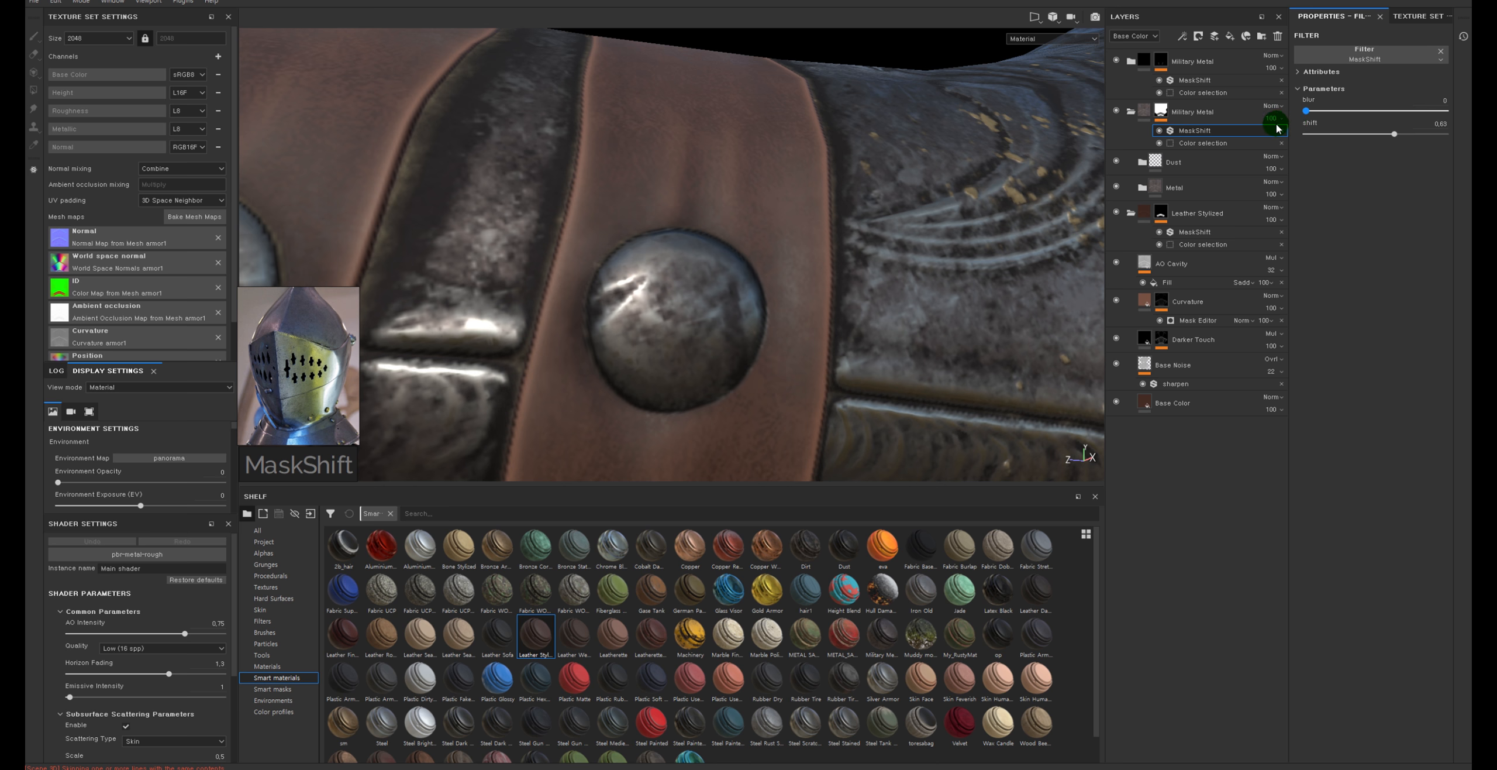
Raise the tolerance of the lower Military Metal mask's green color selection to 1 and compare the strap edges
{"action": "scroll", "coordinate": [858, 93], "scroll_direction": "down", "scroll_amount": 8}
{"action": "left_click_drag", "start_coordinate": [859, 94], "coordinate": [815, 200], "text": "alt"}
{"action": "scroll", "coordinate": [849, 140], "scroll_direction": "up", "scroll_amount": 3}
{"action": "left_click_drag", "start_coordinate": [849, 140], "coordinate": [882, 284], "text": "alt"}
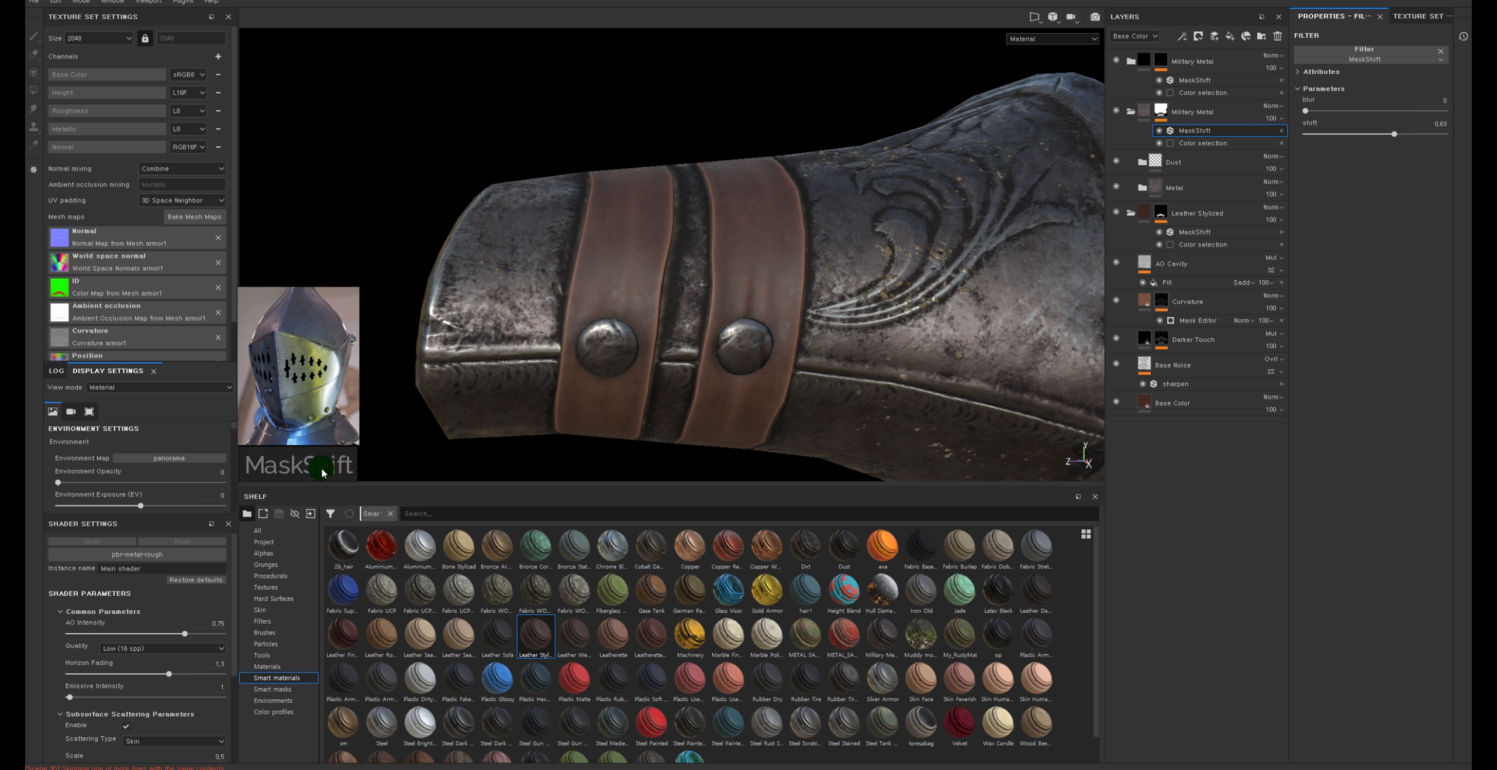
{"action": "mouse_move", "coordinate": [955, 322]}
{"action": "left_mouse_down", "text": "alt"}
{"action": "mouse_move", "coordinate": [783, 267]}
{"action": "mouse_move", "coordinate": [802, 295]}
{"action": "left_mouse_up", "text": "alt"}
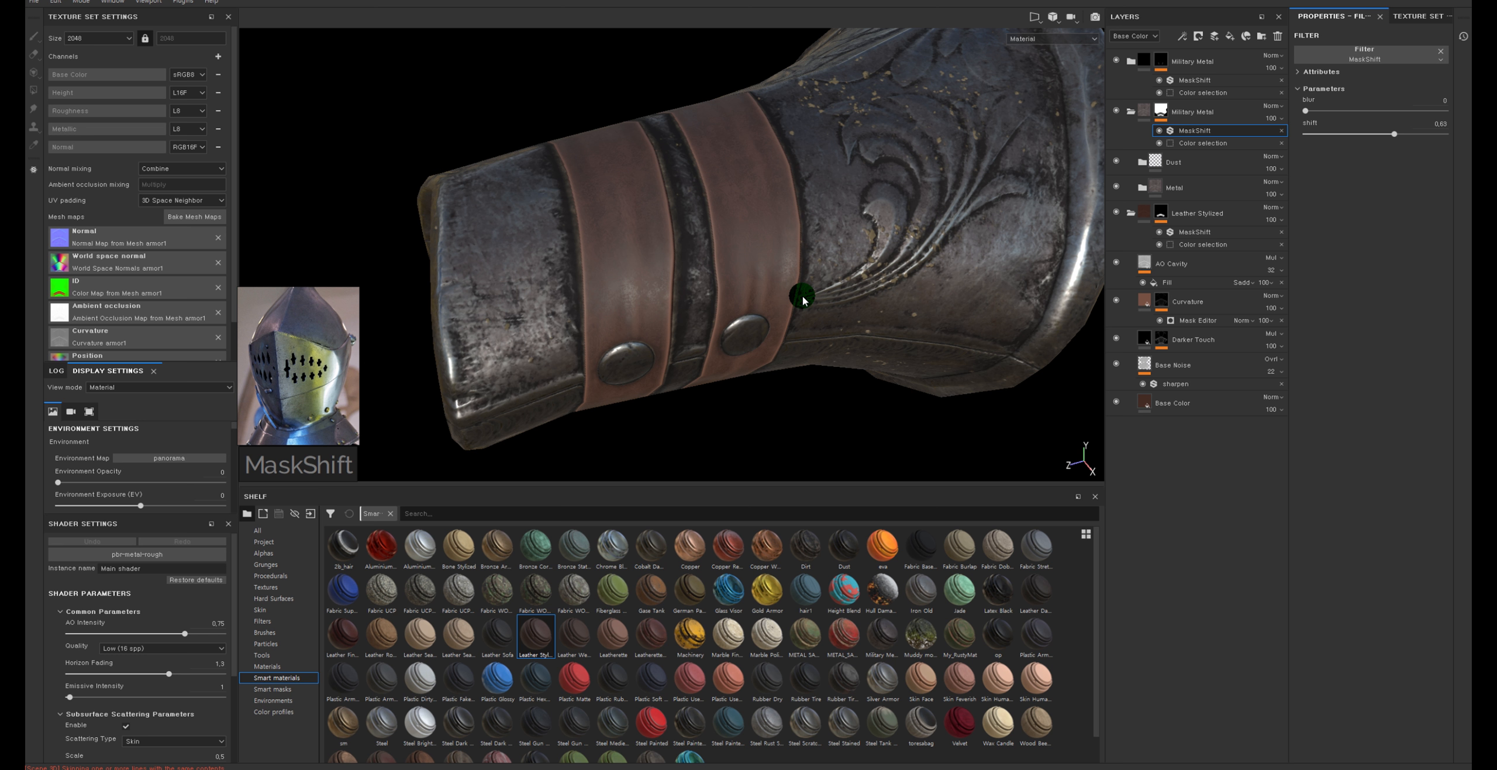
{"action": "mouse_move", "coordinate": [819, 321]}
{"action": "left_mouse_down", "text": "alt"}
{"action": "mouse_move", "coordinate": [812, 197]}
{"action": "mouse_move", "coordinate": [823, 310]}
{"action": "left_mouse_up", "text": "alt"}
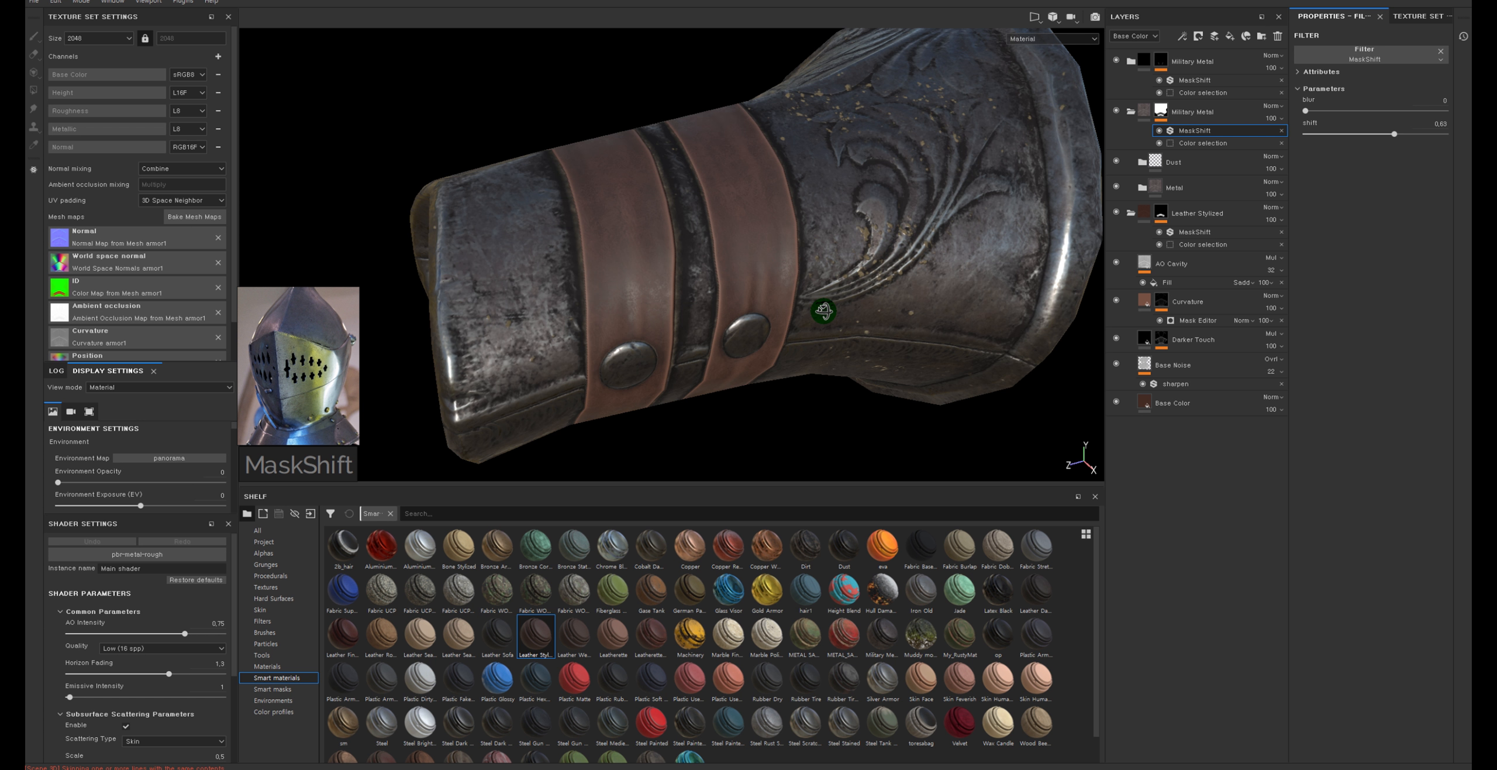
{"action": "left_click", "coordinate": [1196, 143]}
{"action": "right_click_drag", "start_coordinate": [620, 97], "coordinate": [784, 114], "text": "alt"}
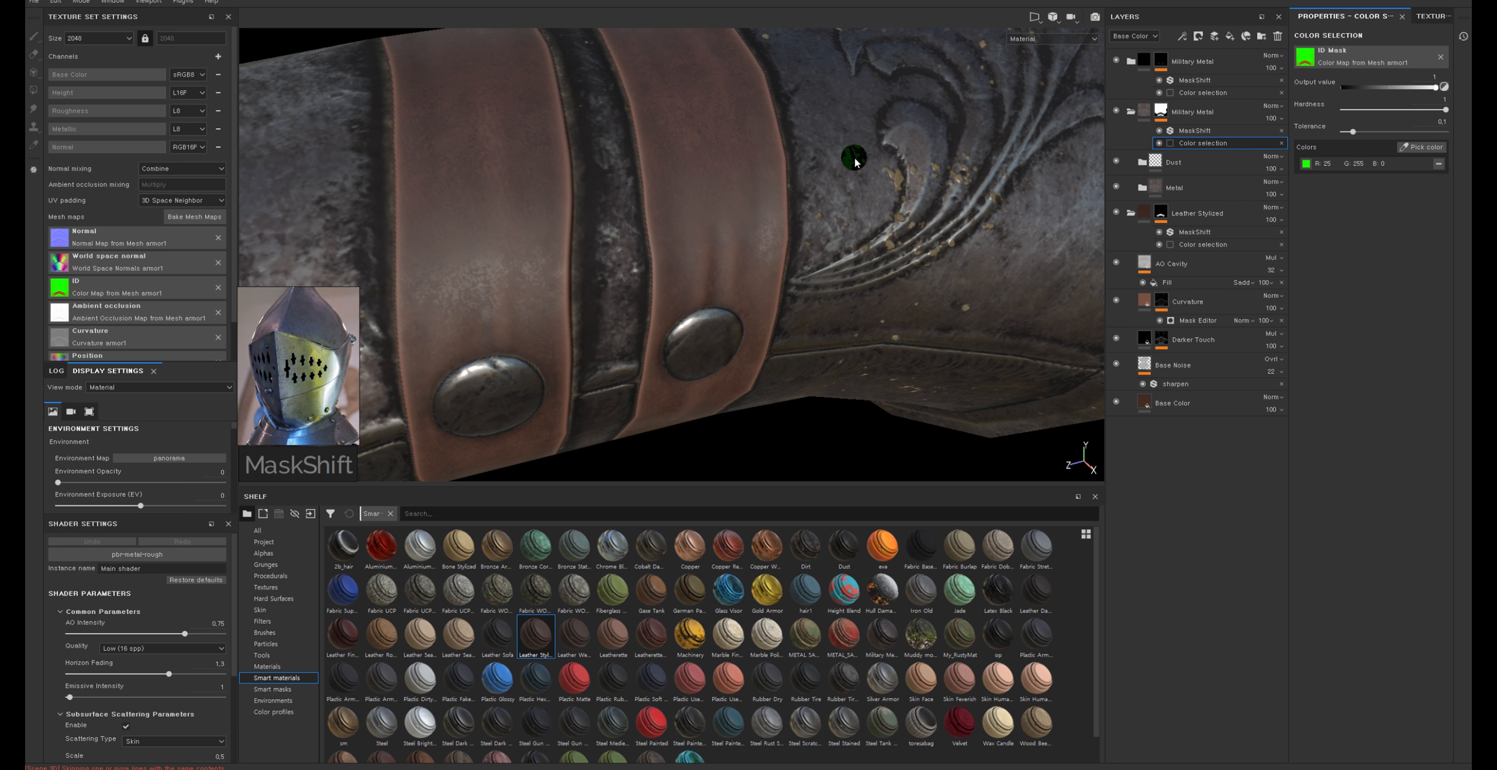
{"action": "middle_click_drag", "start_coordinate": [854, 157], "coordinate": [854, 222], "text": "alt"}
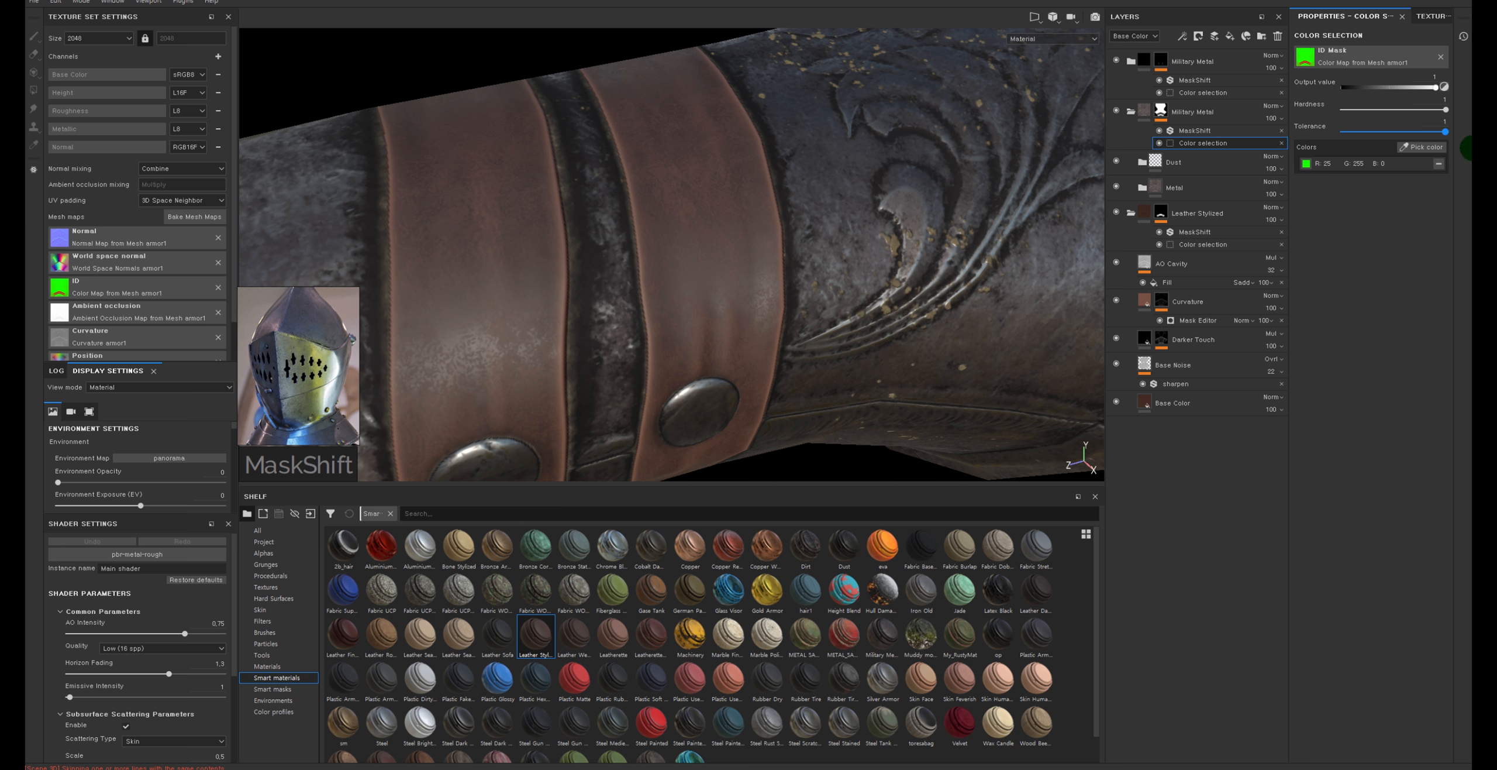
{"action": "left_click_drag", "start_coordinate": [657, 253], "coordinate": [619, 263], "text": "alt"}
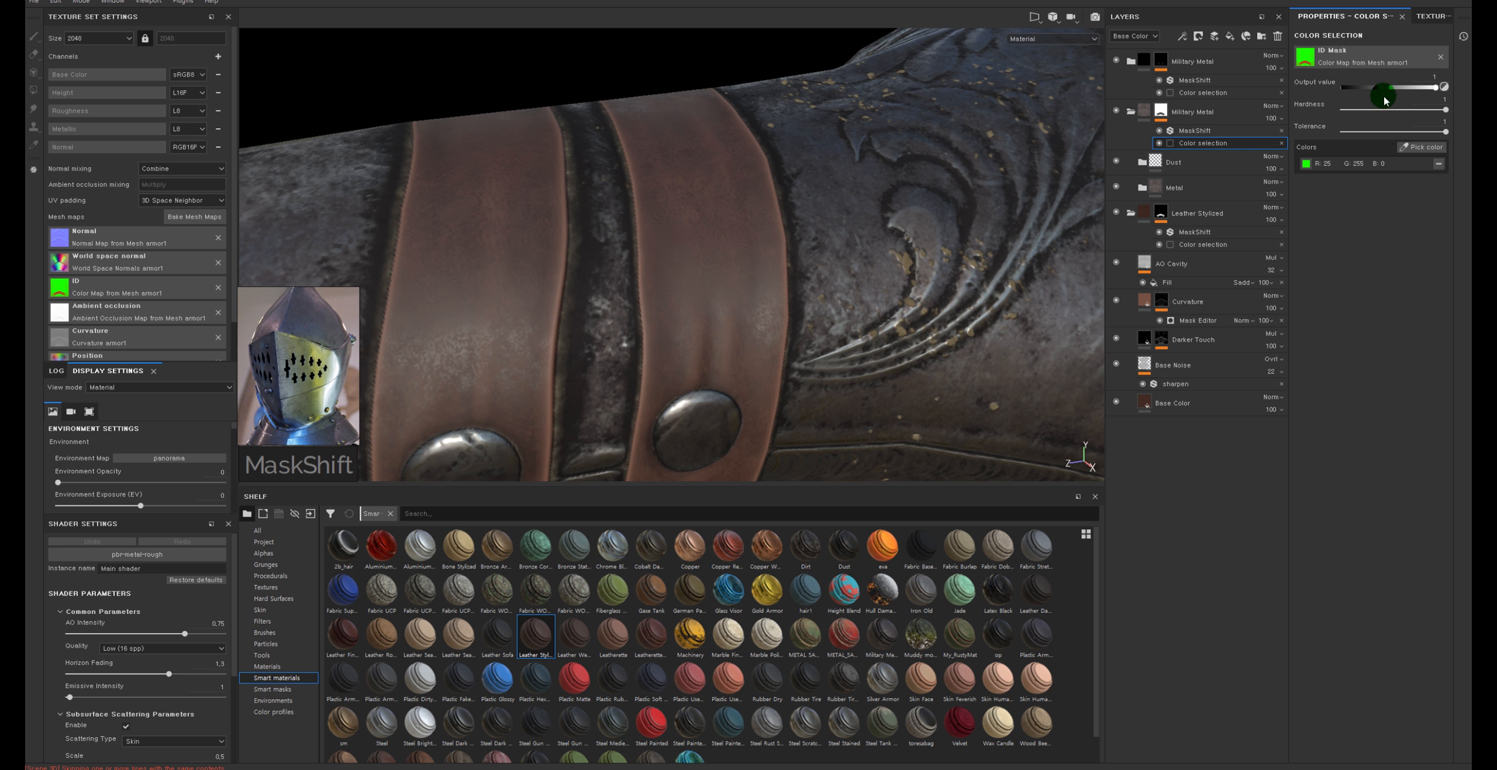
{"action": "left_click_drag", "start_coordinate": [1424, 131], "coordinate": [1390, 128]}
Set the tolerance of the upper Military Metal mask's blue color selection to 1 and check the studs
{"action": "left_click", "coordinate": [1205, 92]}
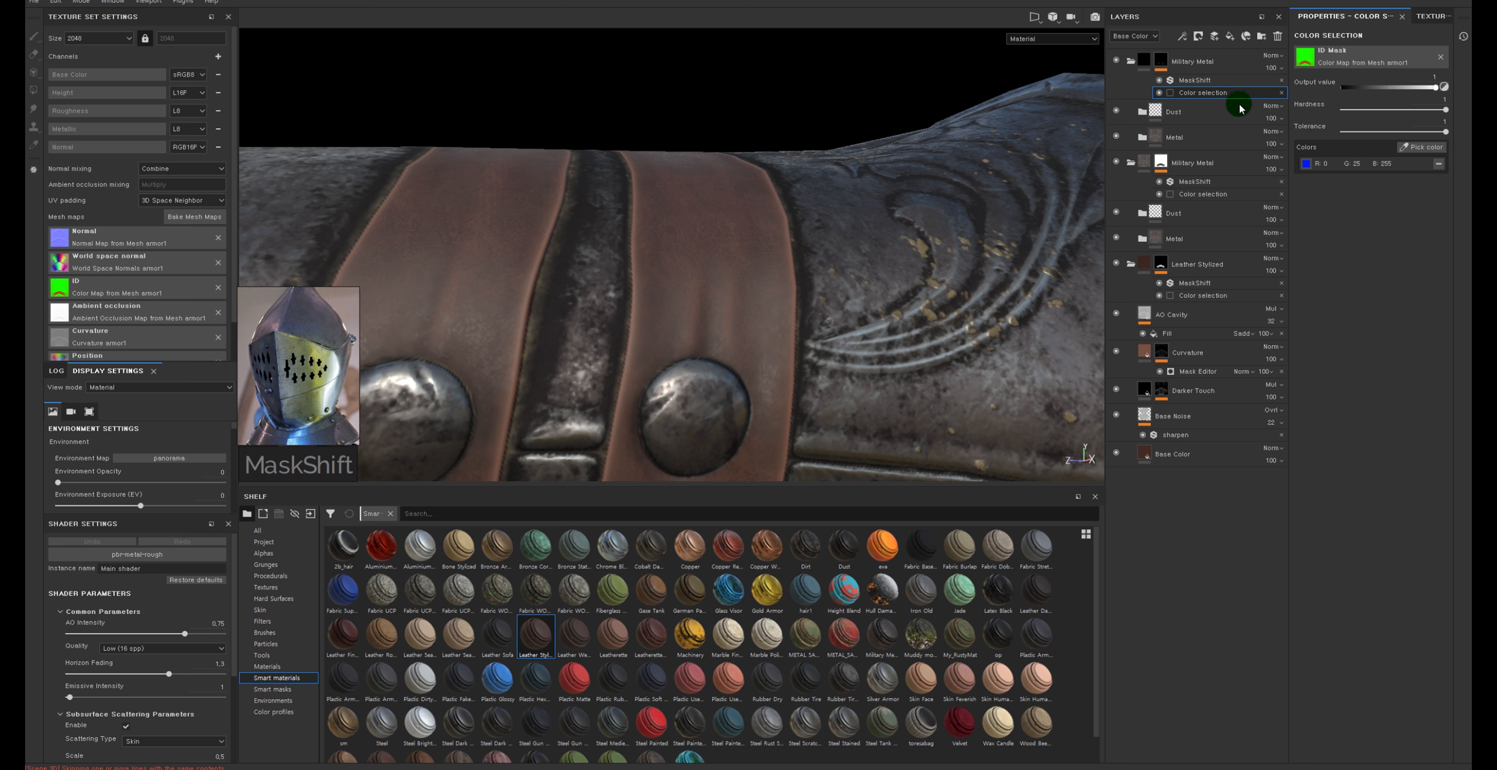
{"action": "left_click_drag", "start_coordinate": [789, 121], "coordinate": [774, 158], "text": "alt"}
{"action": "right_click_drag", "start_coordinate": [837, 162], "coordinate": [739, 156], "text": "alt"}
{"action": "left_click_drag", "start_coordinate": [739, 155], "coordinate": [744, 204], "text": "alt"}
{"action": "right_click_drag", "start_coordinate": [744, 205], "coordinate": [793, 209], "text": "alt"}
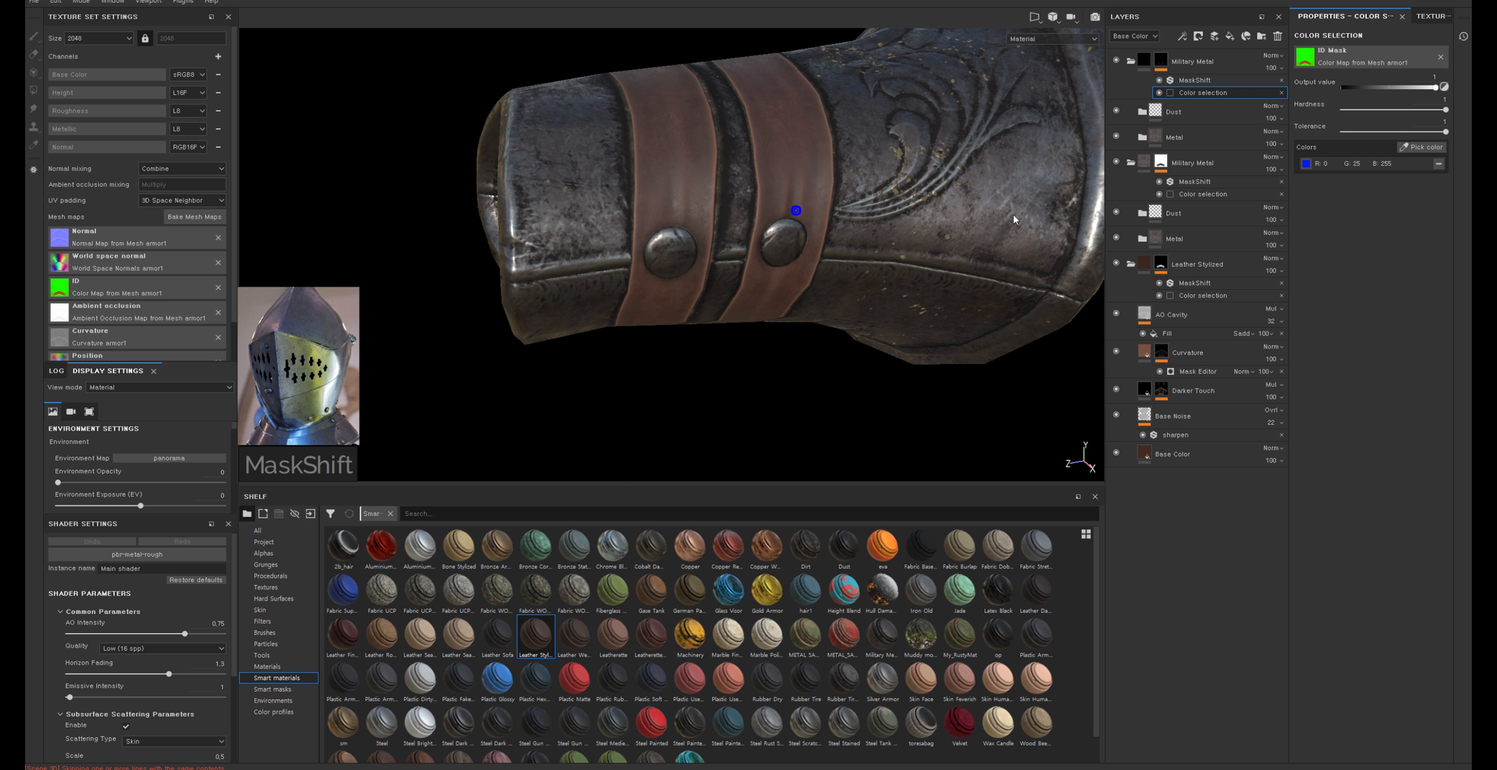
Open the upper Military Metal mask's MaskShift parameters and examine the whole cuff from several angles
{"action": "left_click", "coordinate": [1188, 82]}
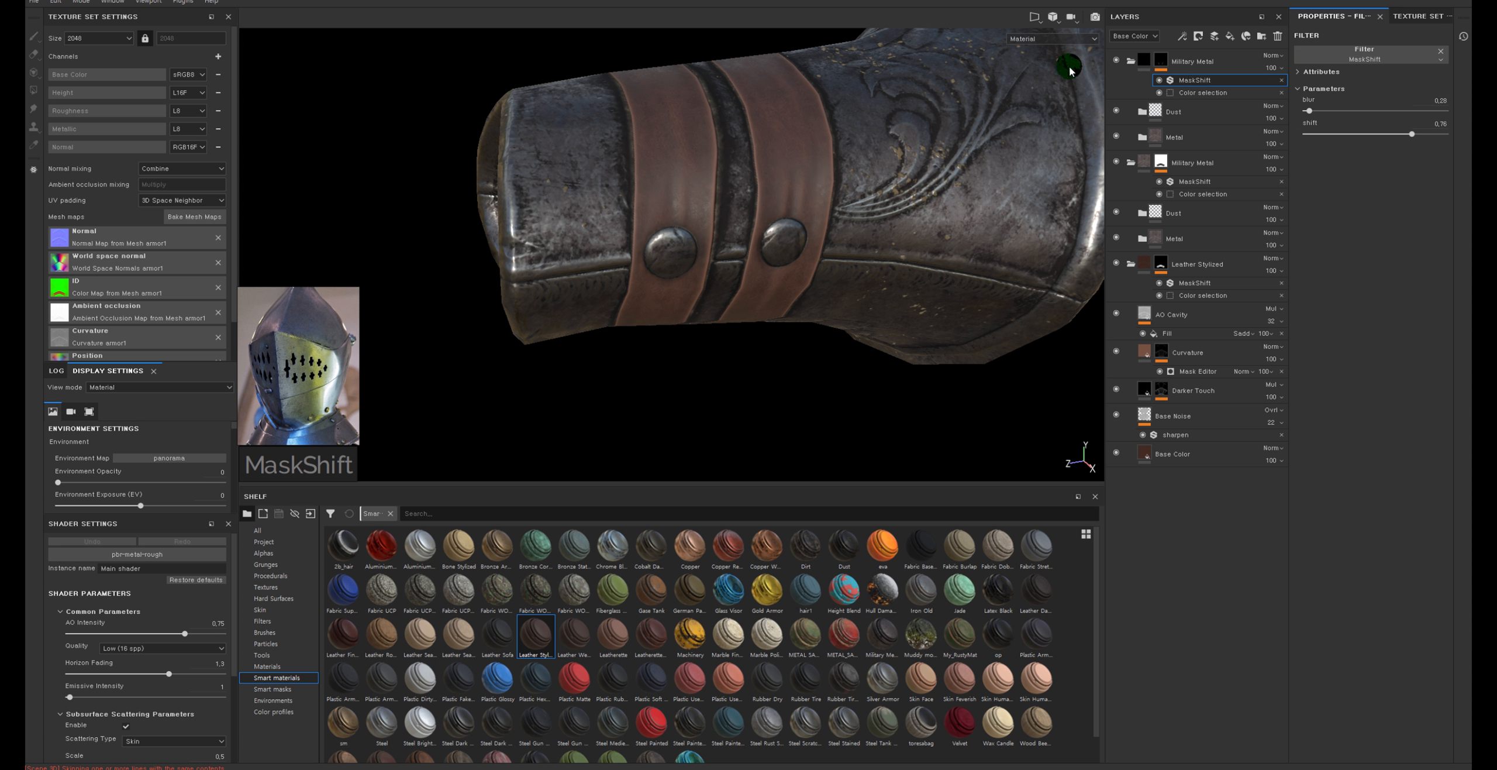
{"action": "left_click_drag", "start_coordinate": [585, 155], "coordinate": [932, 172], "text": "alt"}
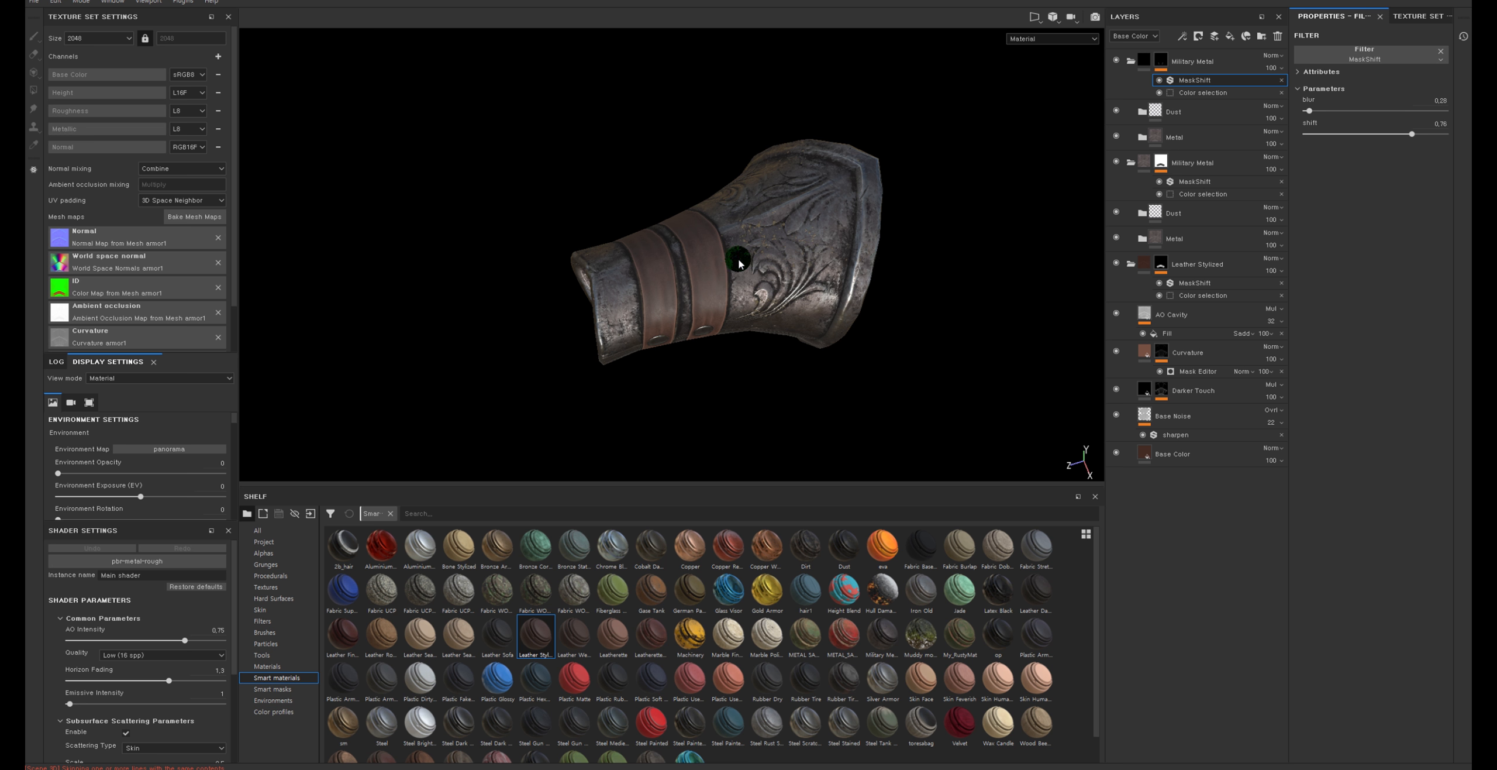
{"action": "left_click_drag", "start_coordinate": [759, 196], "coordinate": [741, 147], "text": "alt"}
{"action": "right_click_drag", "start_coordinate": [742, 147], "coordinate": [822, 404], "text": "alt"}
{"action": "middle_click_drag", "start_coordinate": [822, 404], "coordinate": [858, 154], "text": "alt"}
{"action": "left_click_drag", "start_coordinate": [858, 153], "coordinate": [820, 165], "text": "alt"}
{"action": "right_click_drag", "start_coordinate": [820, 165], "coordinate": [1296, 165], "text": "alt"}
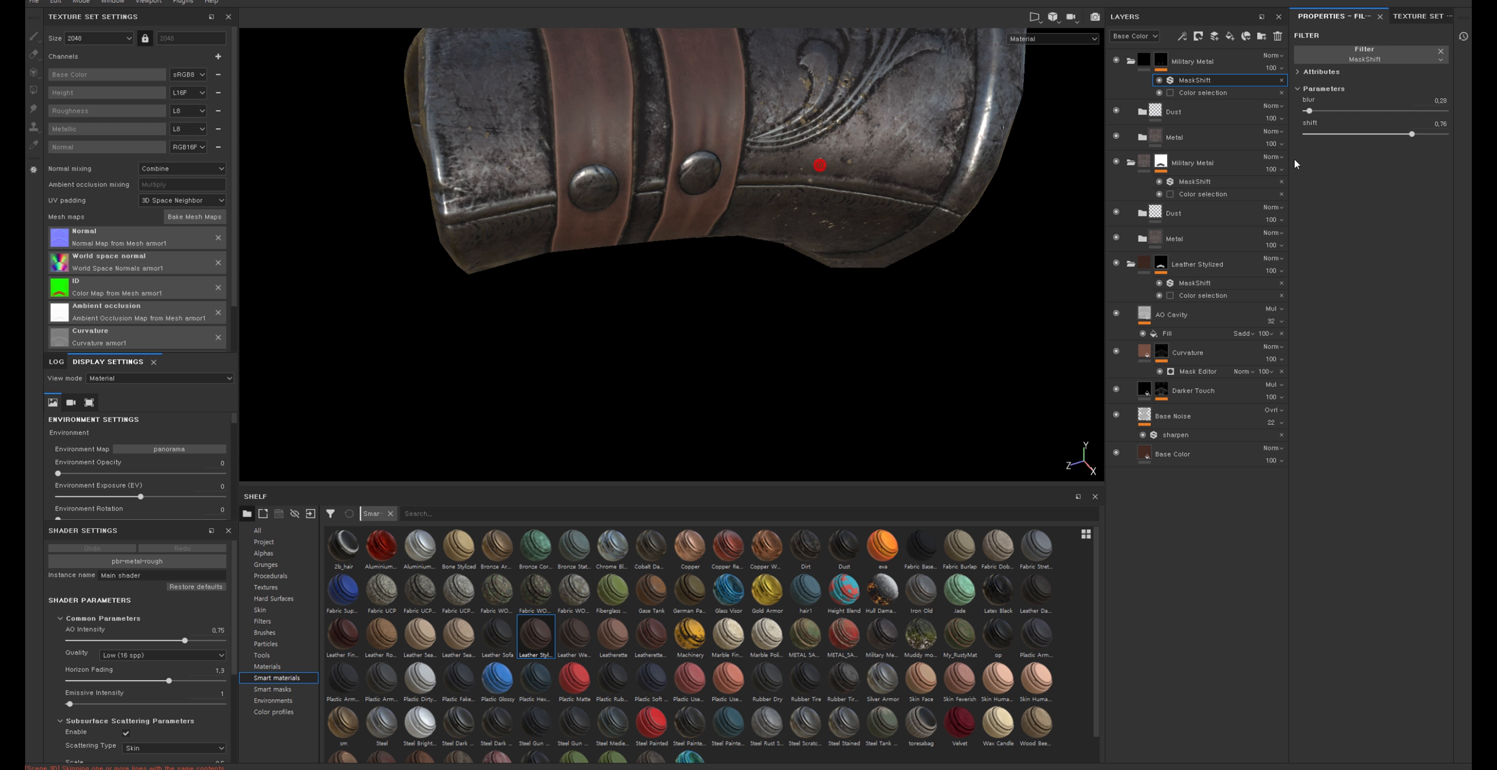
Collapse both Military Metal folders in the layer stack, leaving the Leather Stylized folder expanded
{"action": "left_click", "coordinate": [1131, 61]}
{"action": "left_click", "coordinate": [1127, 117]}
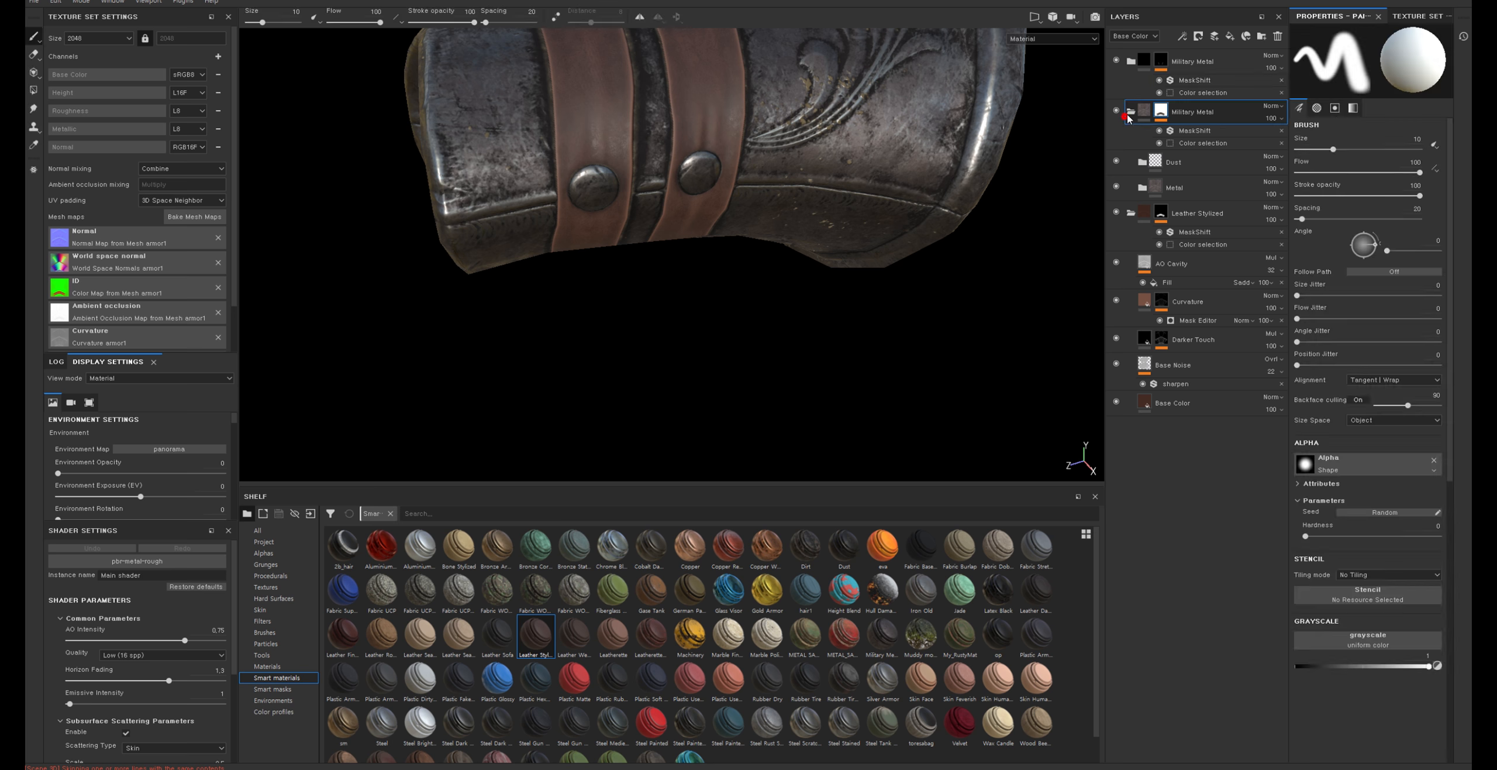
{"action": "left_click", "coordinate": [1131, 111]}
{"action": "left_click", "coordinate": [1131, 162]}
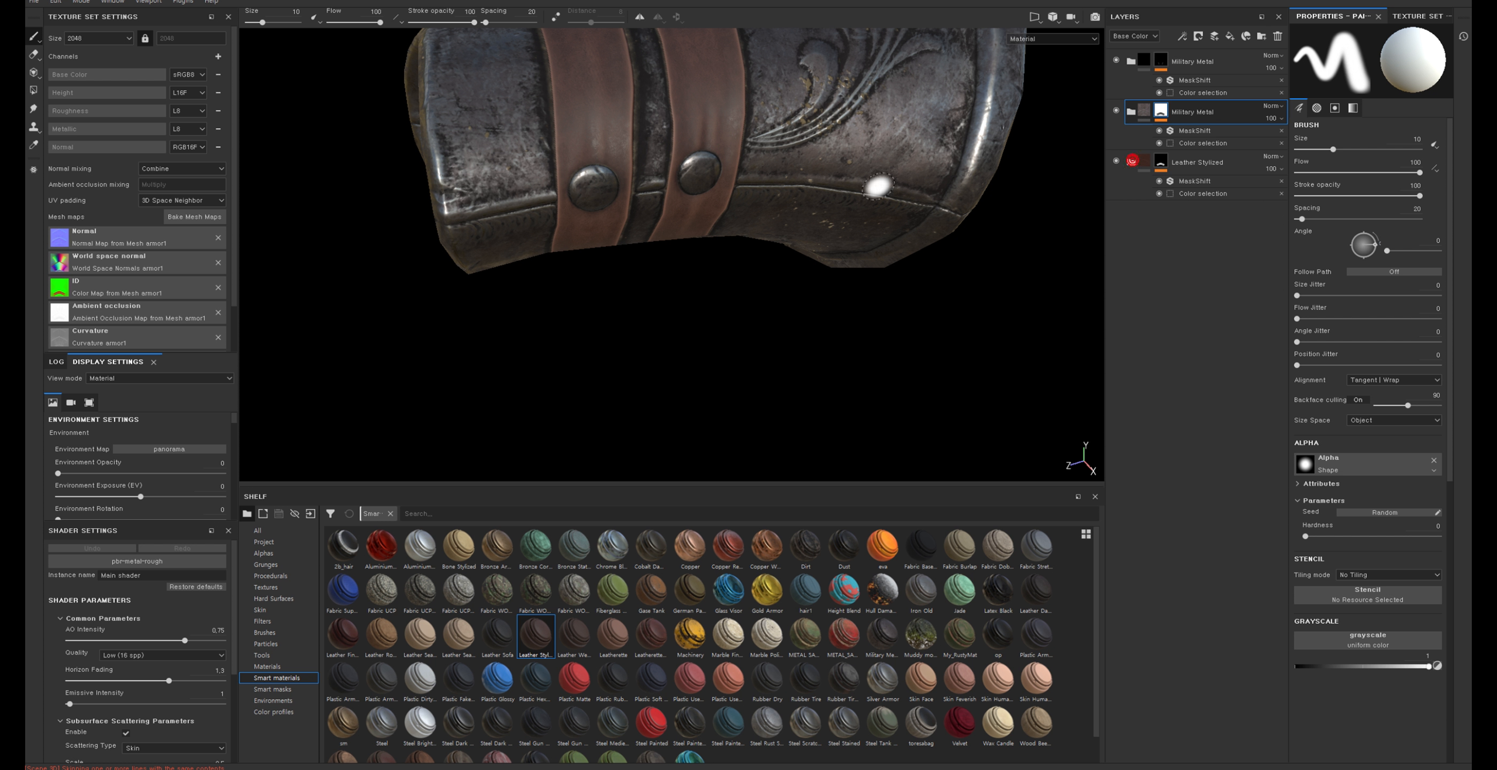
{"action": "left_click", "coordinate": [1131, 162]}
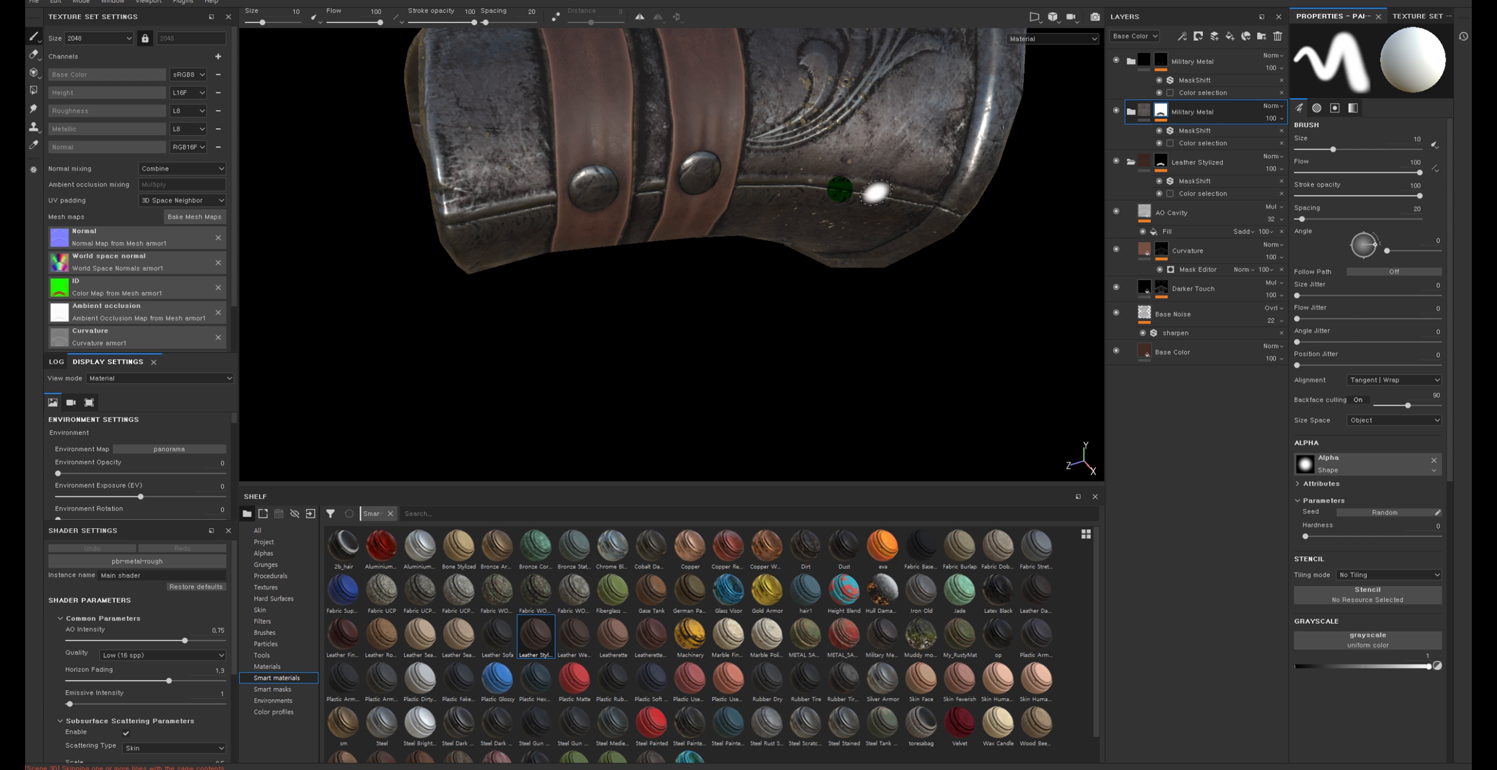
Turn the cuff to show its strapped side and enlarge the floating helmet reference window
{"action": "left_click_drag", "start_coordinate": [832, 184], "coordinate": [803, 239], "text": "alt"}
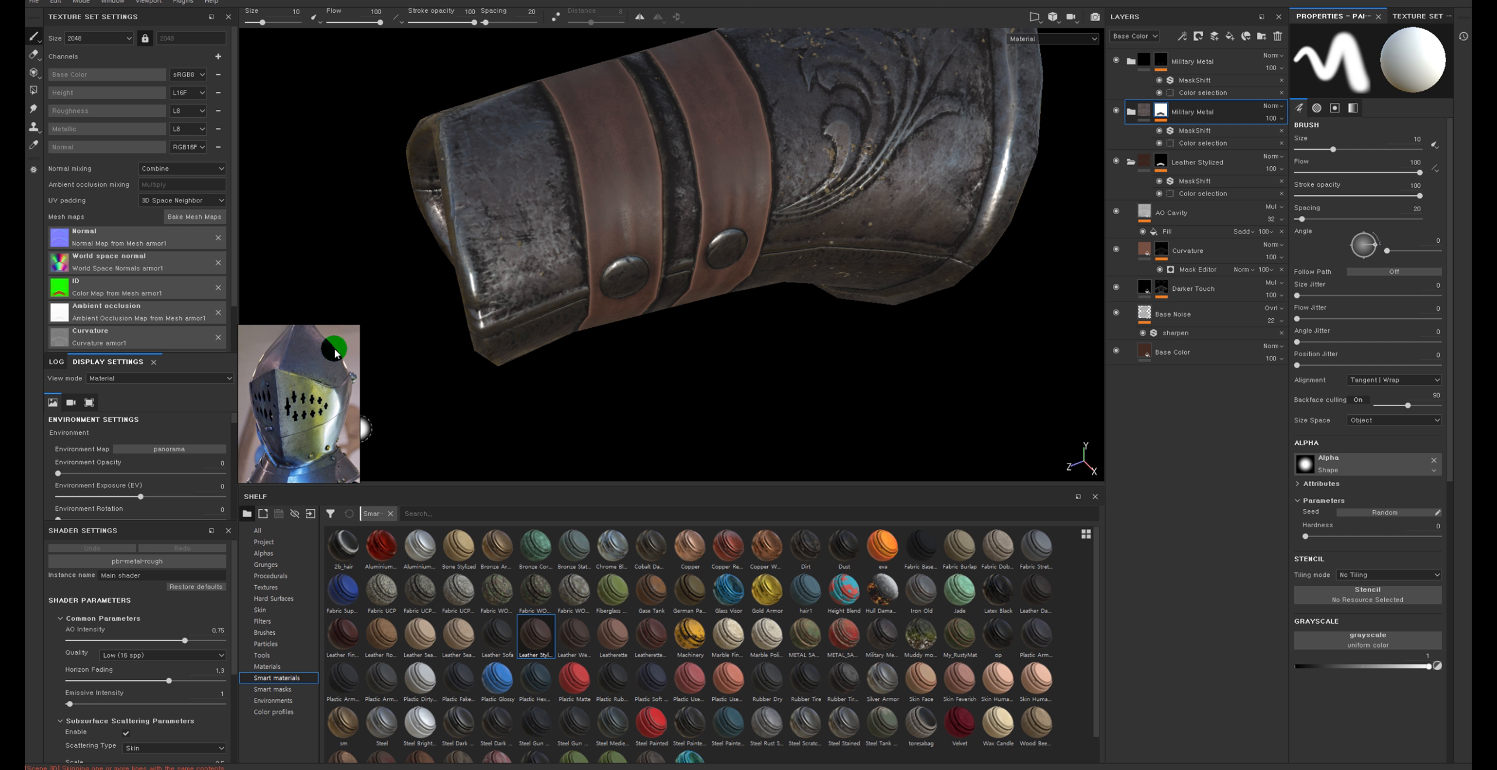
{"action": "left_click_drag", "start_coordinate": [359, 324], "coordinate": [387, 290]}
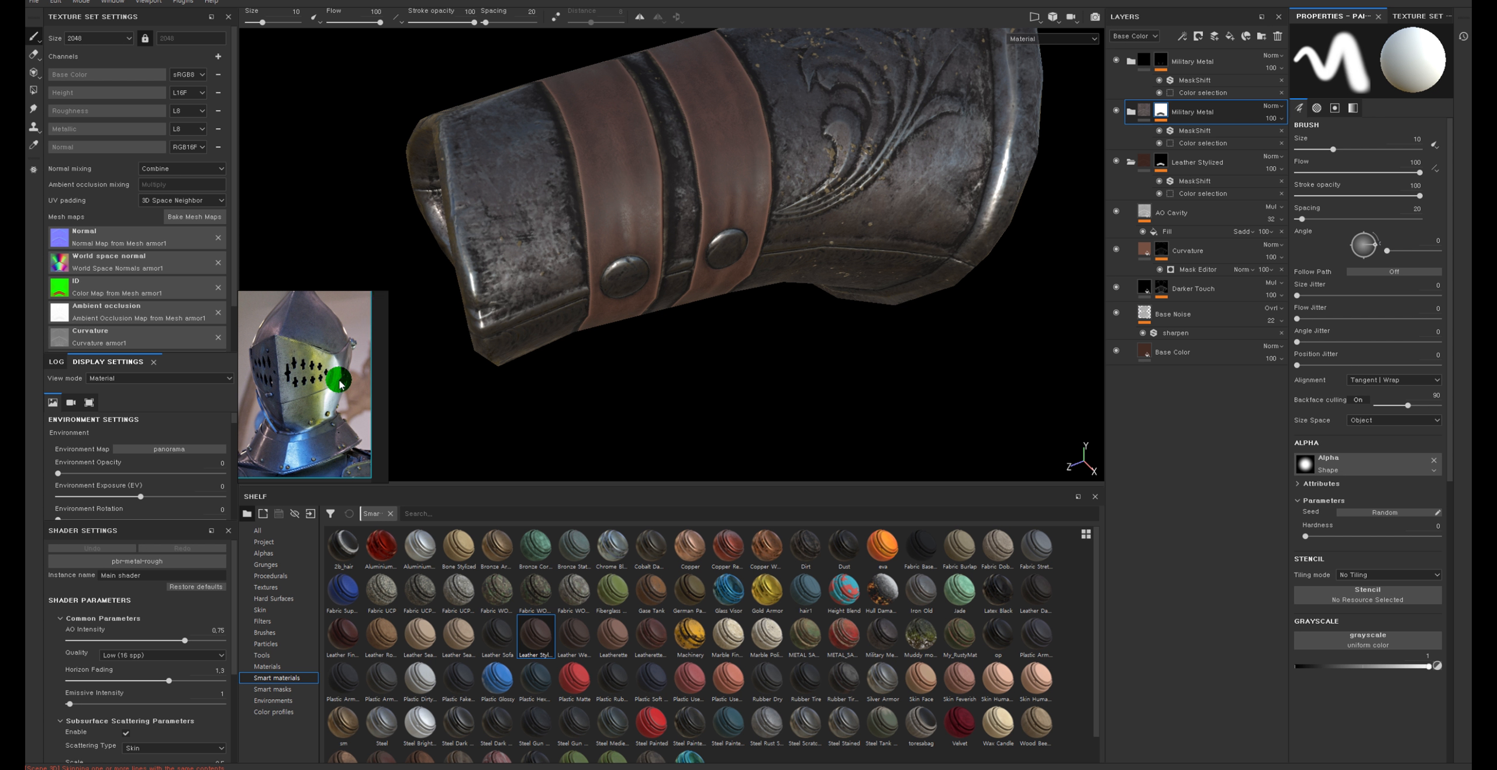
Switch the floating reference to the black-and-white riveted helmet, enlarge it, and tilt the cuff to compare
{"action": "left_click_drag", "start_coordinate": [341, 381], "coordinate": [348, 384]}
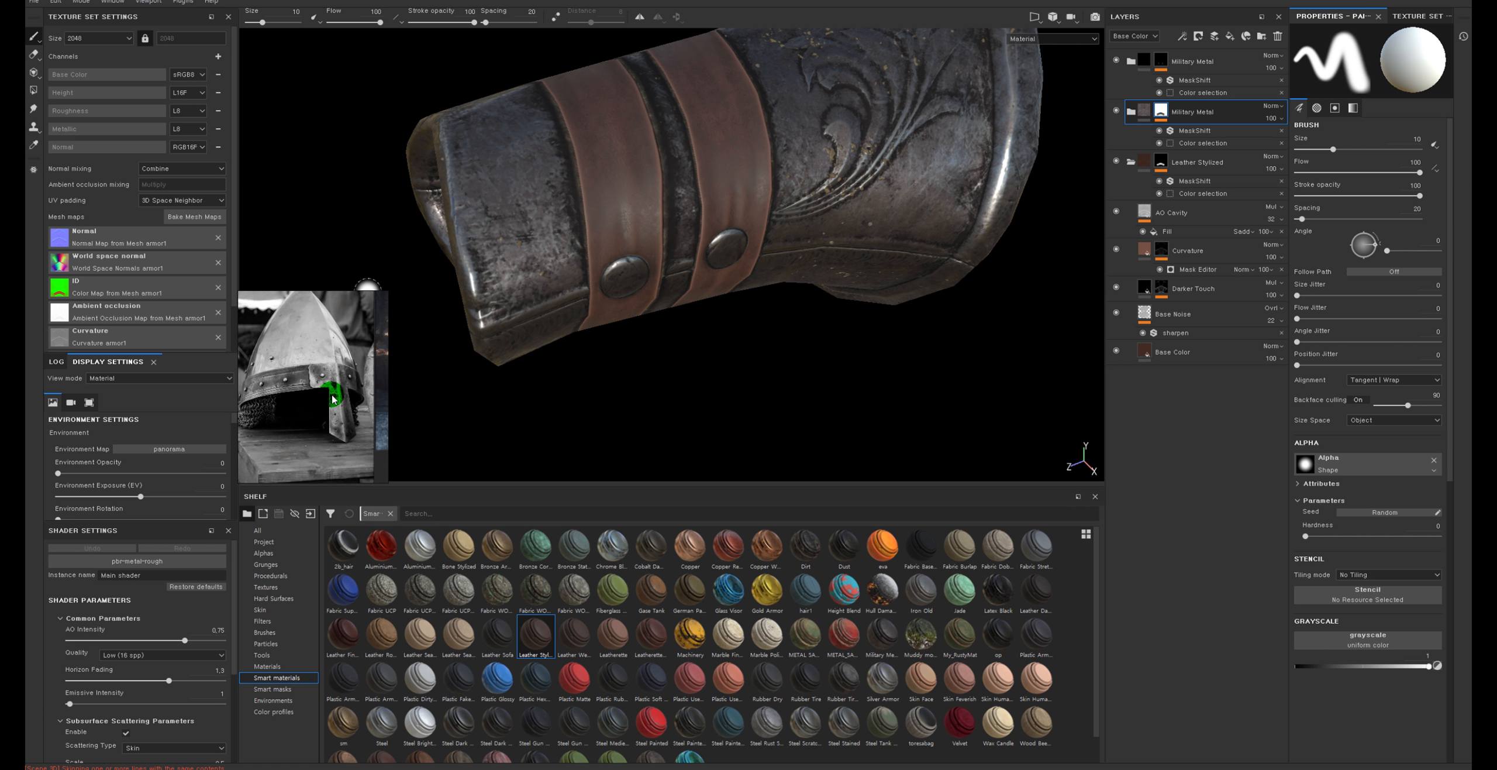
{"action": "scroll", "coordinate": [283, 366], "scroll_direction": "up", "scroll_amount": 6}
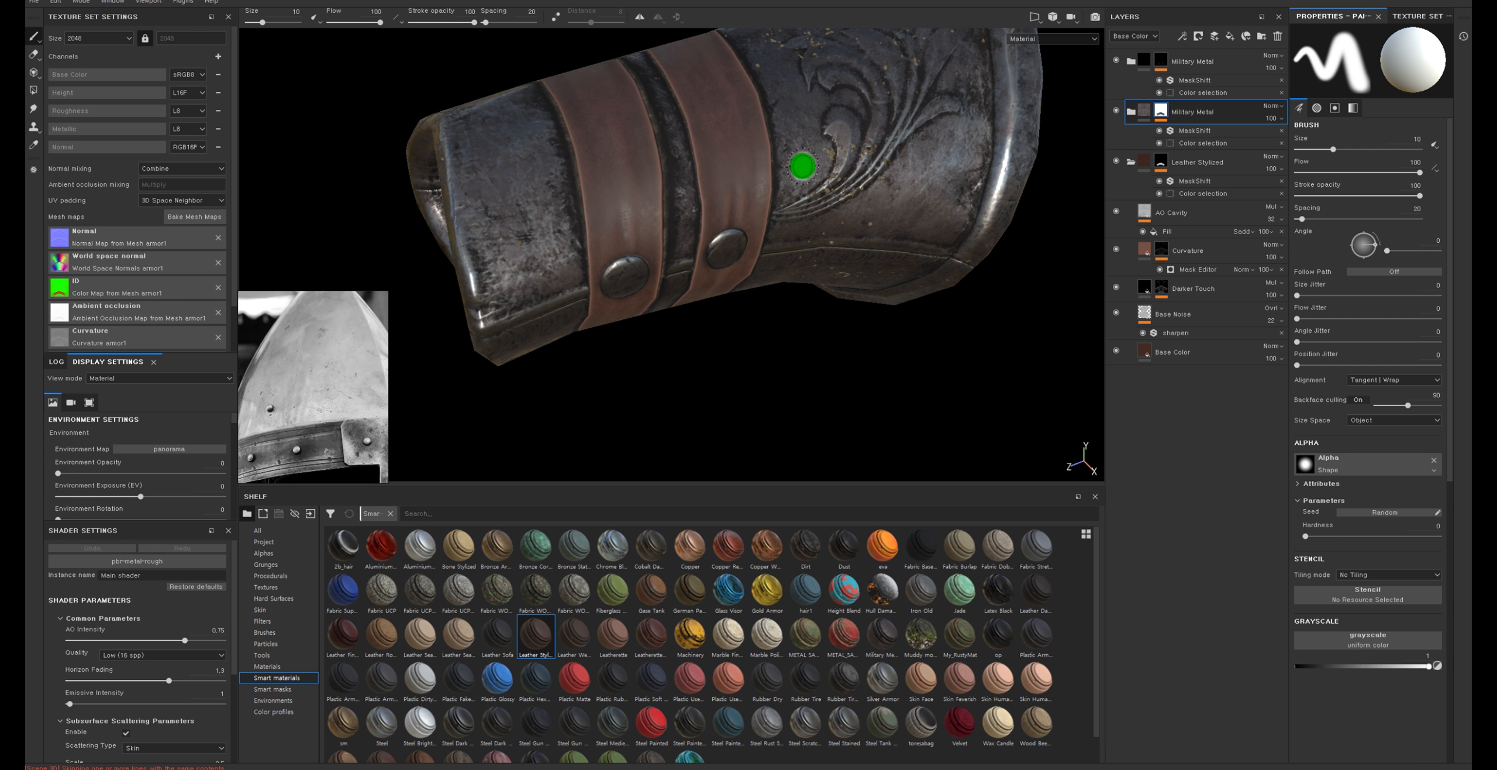
{"action": "left_click_drag", "start_coordinate": [801, 160], "coordinate": [729, 217], "text": "alt"}
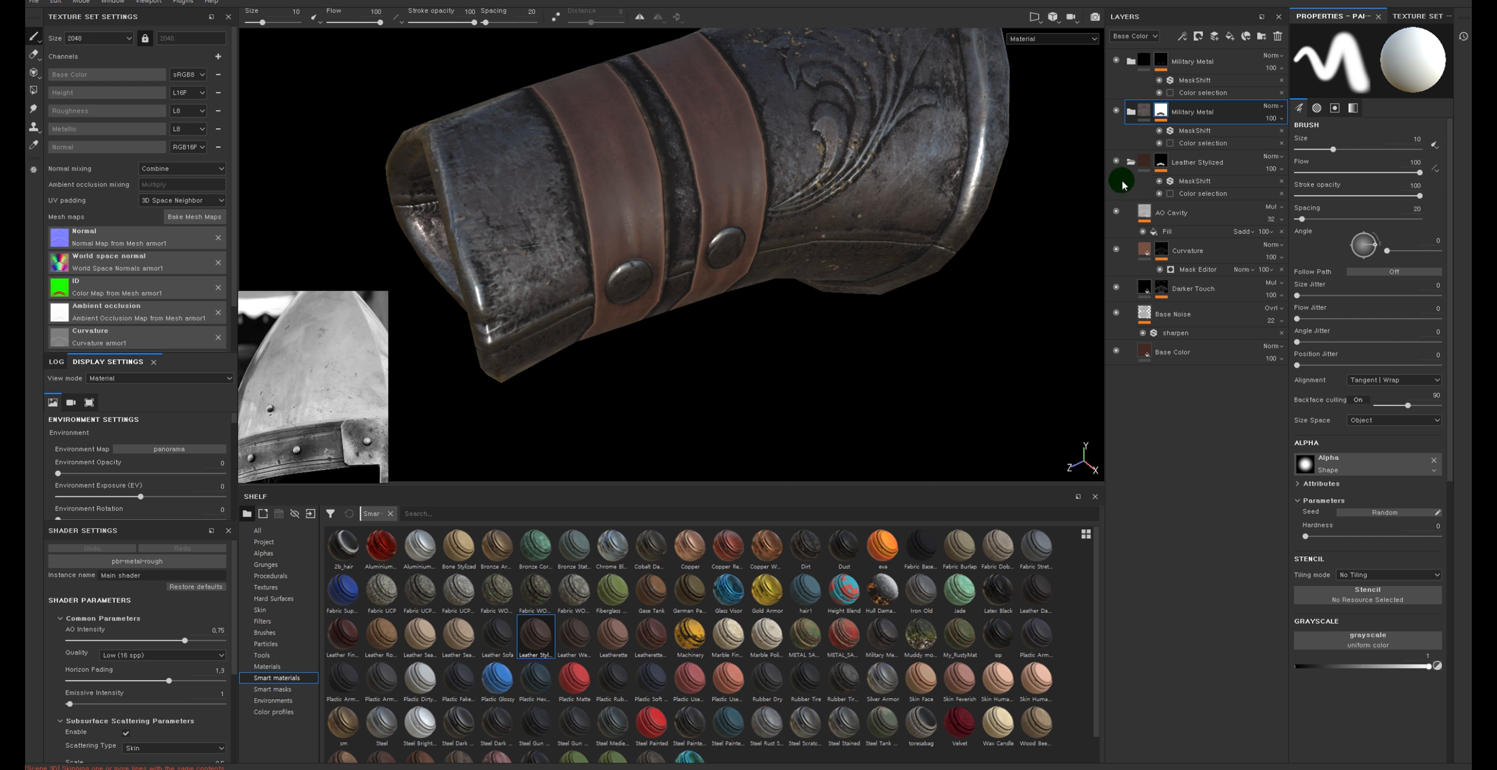
Hide the AO Cavity, Curvature, Darker Touch and Base Noise layers inside the Leather Stylized folder
{"action": "left_click", "coordinate": [1130, 163]}
{"action": "left_click", "coordinate": [1130, 162]}
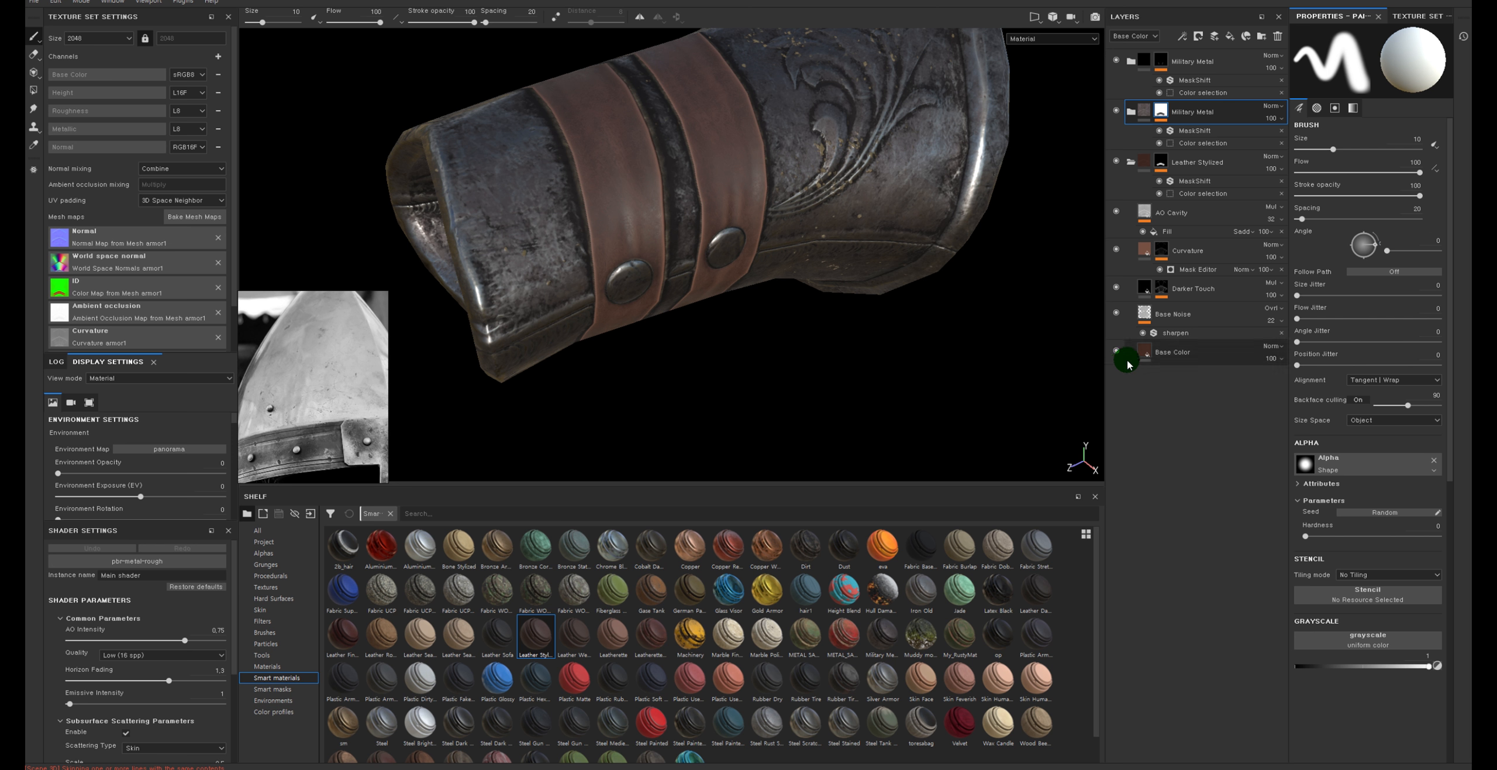
{"action": "left_click", "coordinate": [1121, 299]}
{"action": "left_click", "coordinate": [1122, 249]}
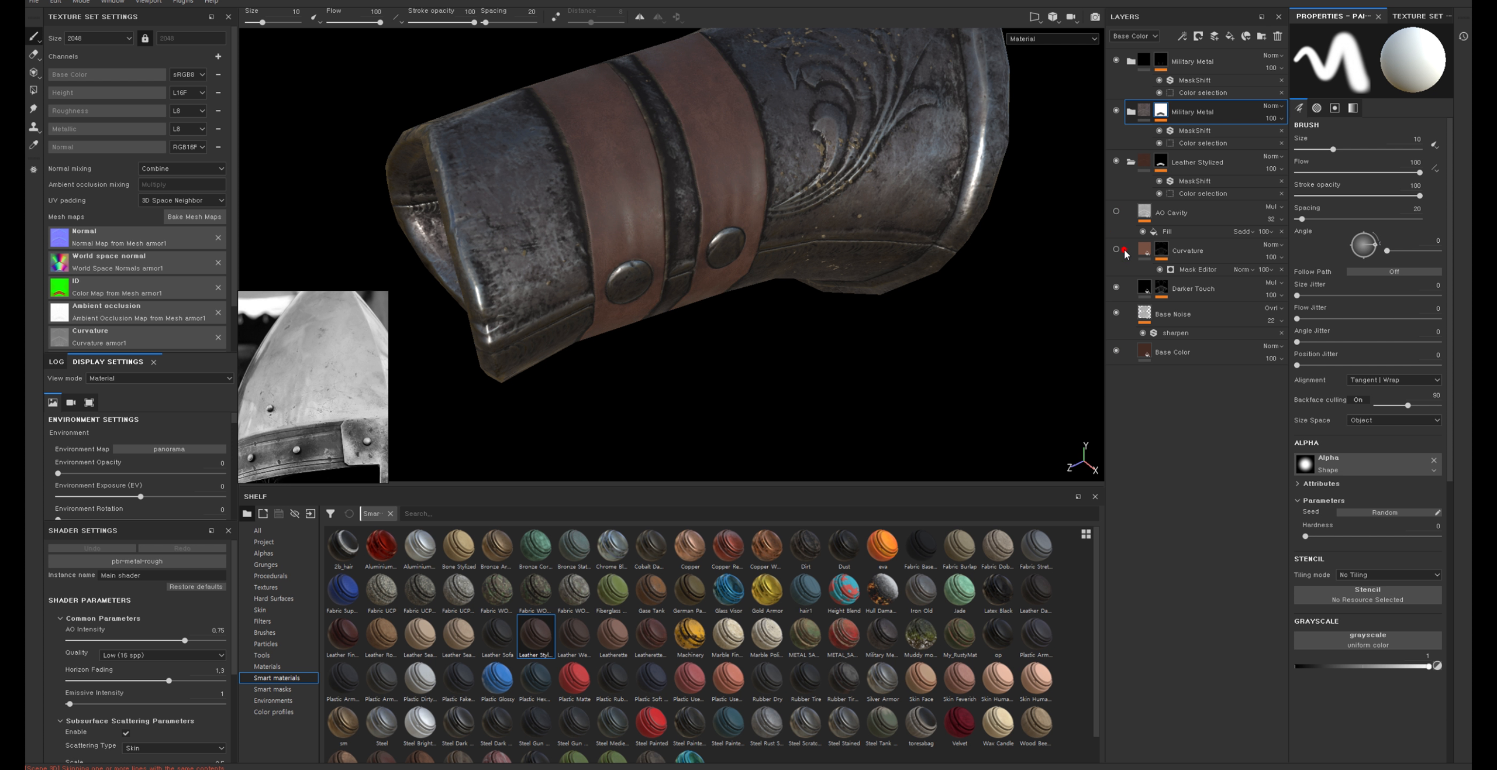
{"action": "left_click", "coordinate": [1116, 287]}
{"action": "left_click", "coordinate": [1117, 314]}
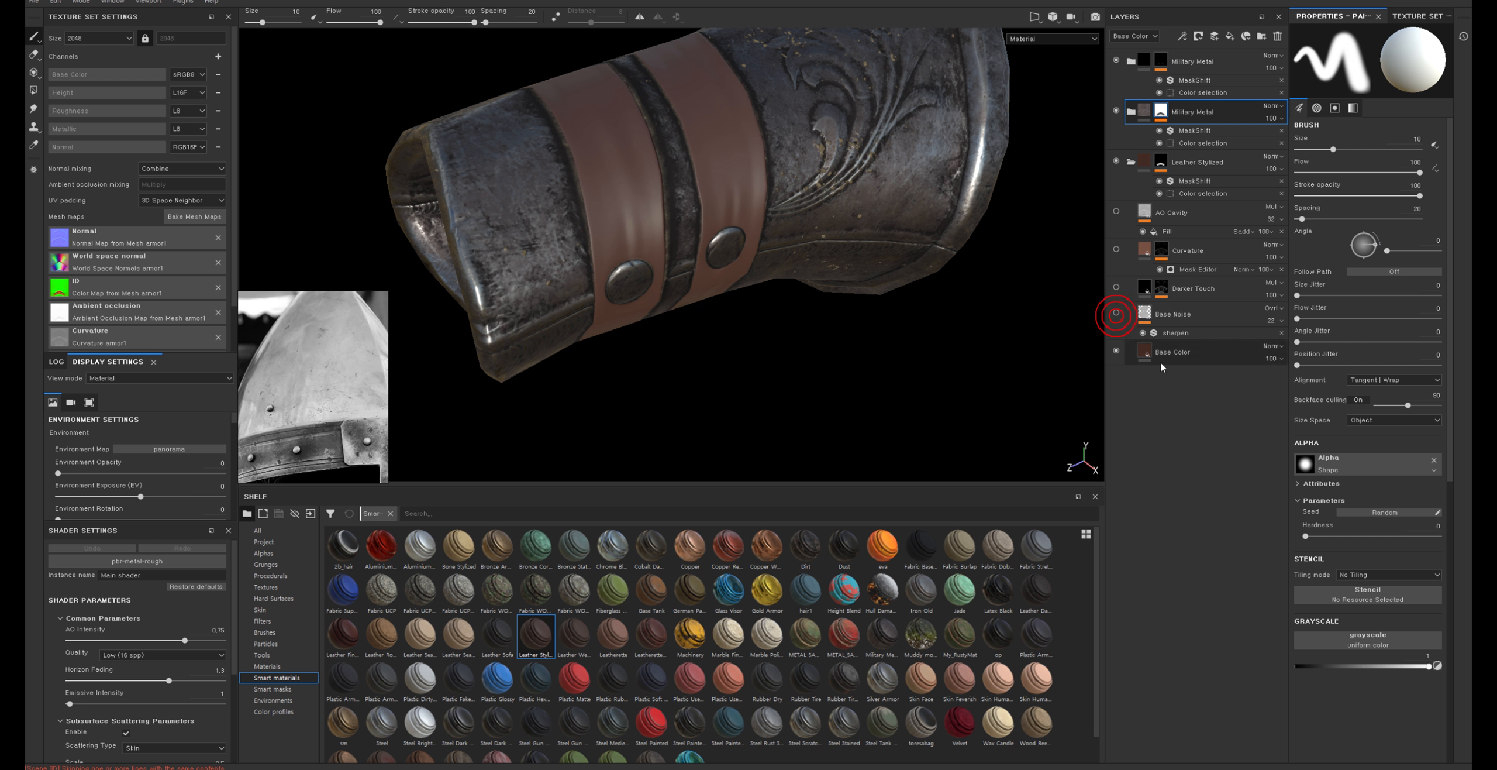
Add an HSL Perceptive filter to the Base Color layer of the leather
{"action": "left_click", "coordinate": [1159, 351]}
{"action": "right_click", "coordinate": [1158, 351]}
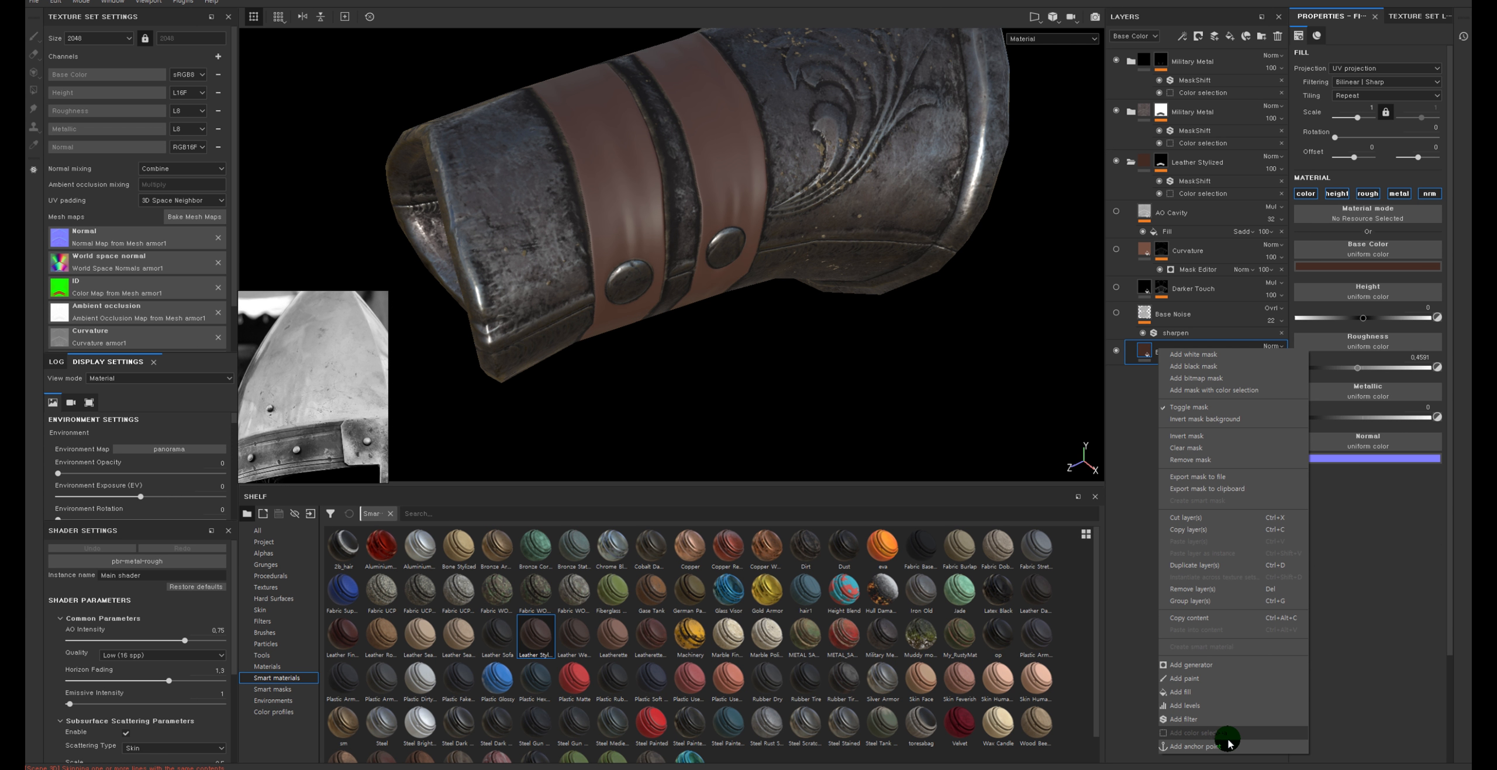
{"action": "left_click", "coordinate": [1224, 720]}
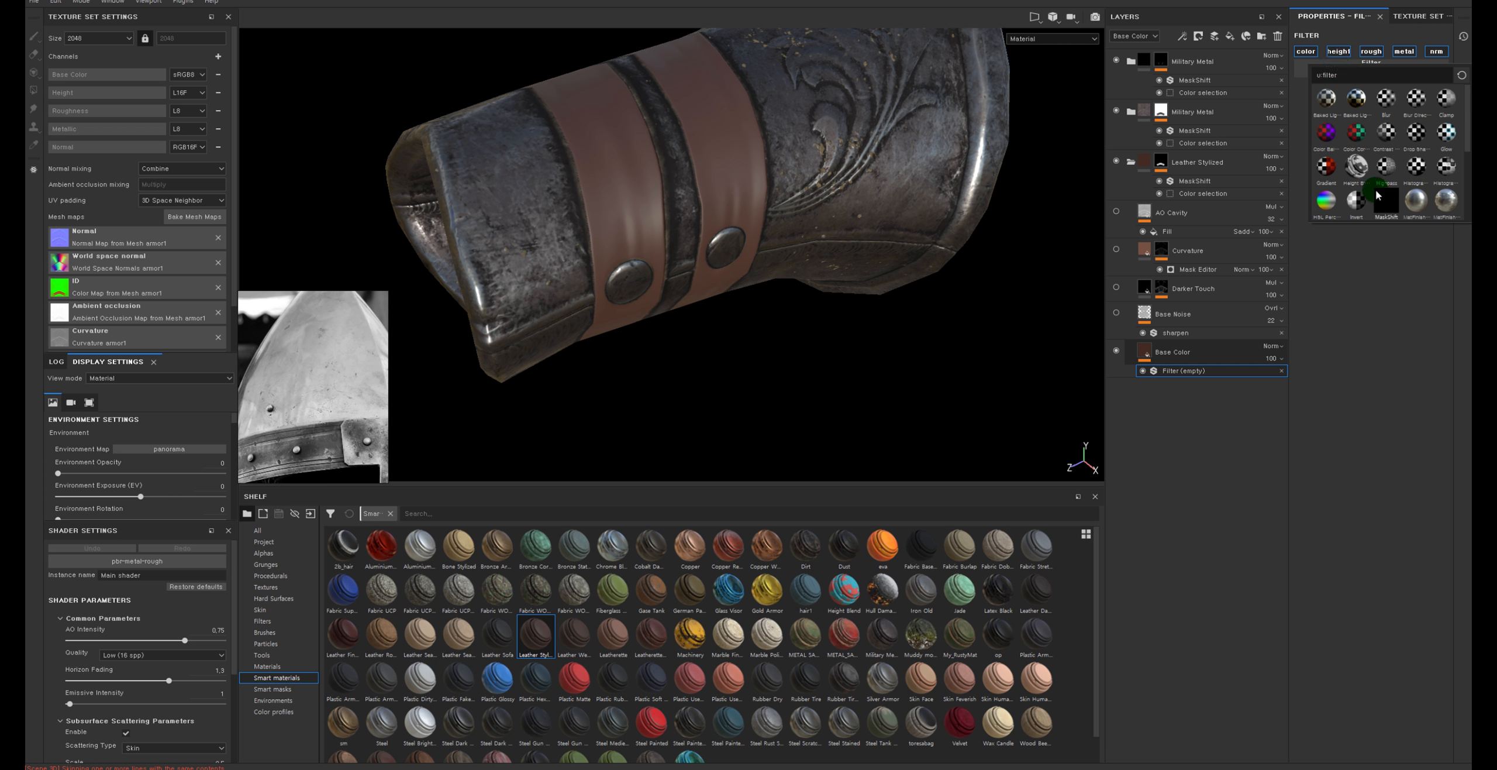
{"action": "left_click", "coordinate": [1312, 201]}
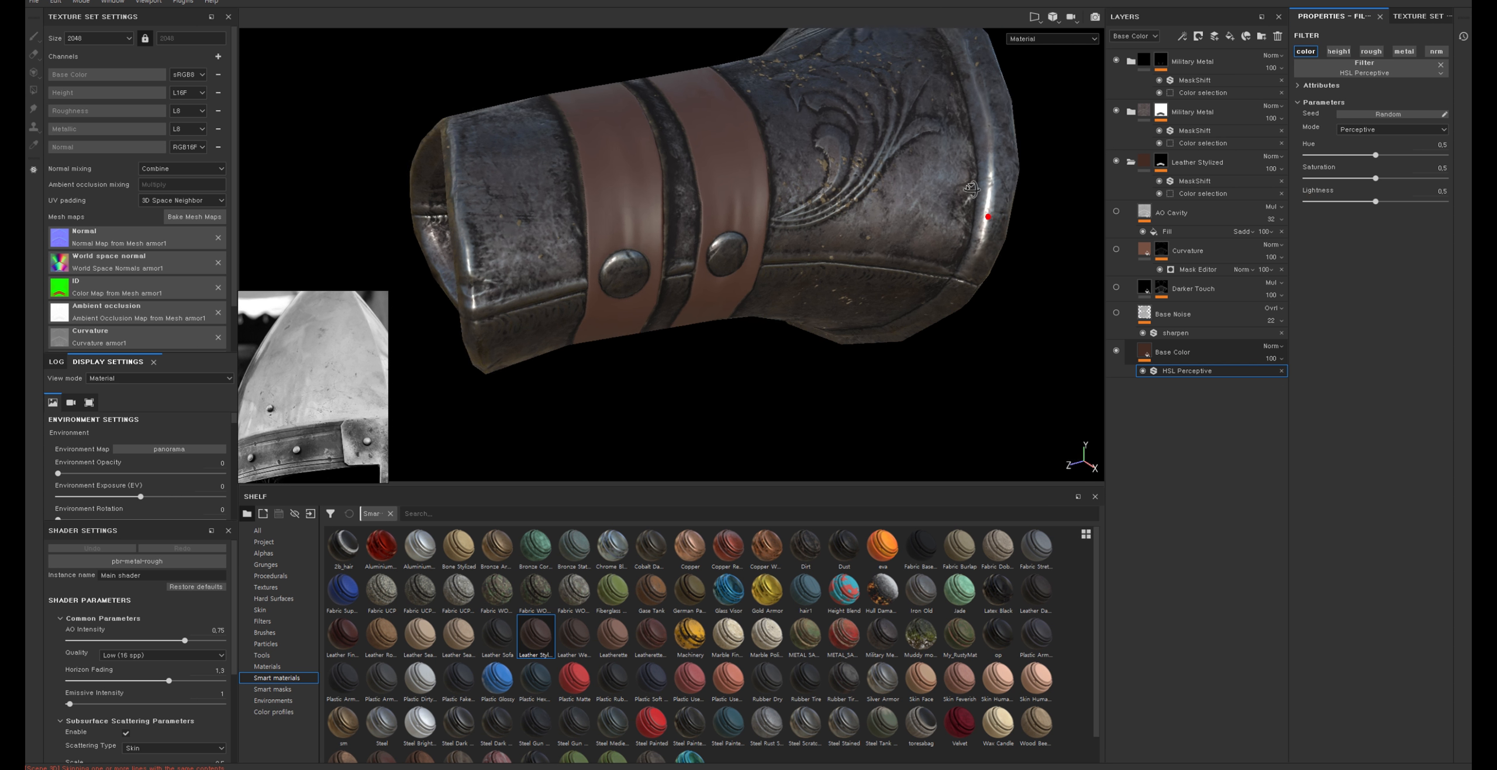
Set the Base Color filter's hue to 0.52 and saturation to 0.55, checking the straps from several angles
{"action": "left_click", "coordinate": [1368, 156]}
{"action": "left_click_drag", "start_coordinate": [1383, 178], "coordinate": [1380, 157]}
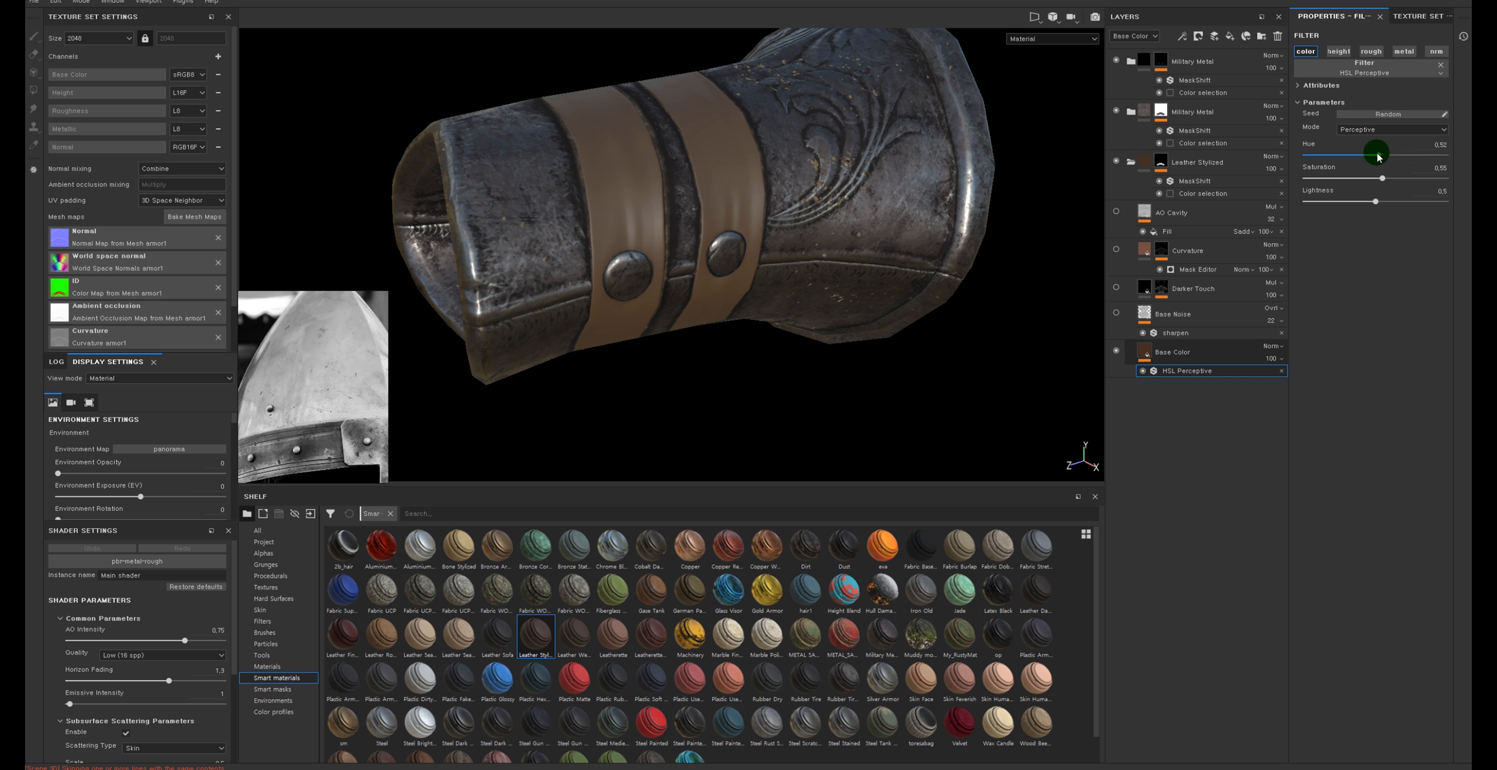
{"action": "right_click_drag", "start_coordinate": [751, 204], "coordinate": [661, 202], "text": "alt"}
{"action": "middle_click_drag", "start_coordinate": [660, 201], "coordinate": [635, 194], "text": "alt"}
{"action": "left_click_drag", "start_coordinate": [819, 158], "coordinate": [776, 146], "text": "alt"}
{"action": "right_click_drag", "start_coordinate": [776, 147], "coordinate": [816, 285], "text": "alt"}
{"action": "middle_click_drag", "start_coordinate": [772, 269], "coordinate": [804, 227], "text": "alt"}
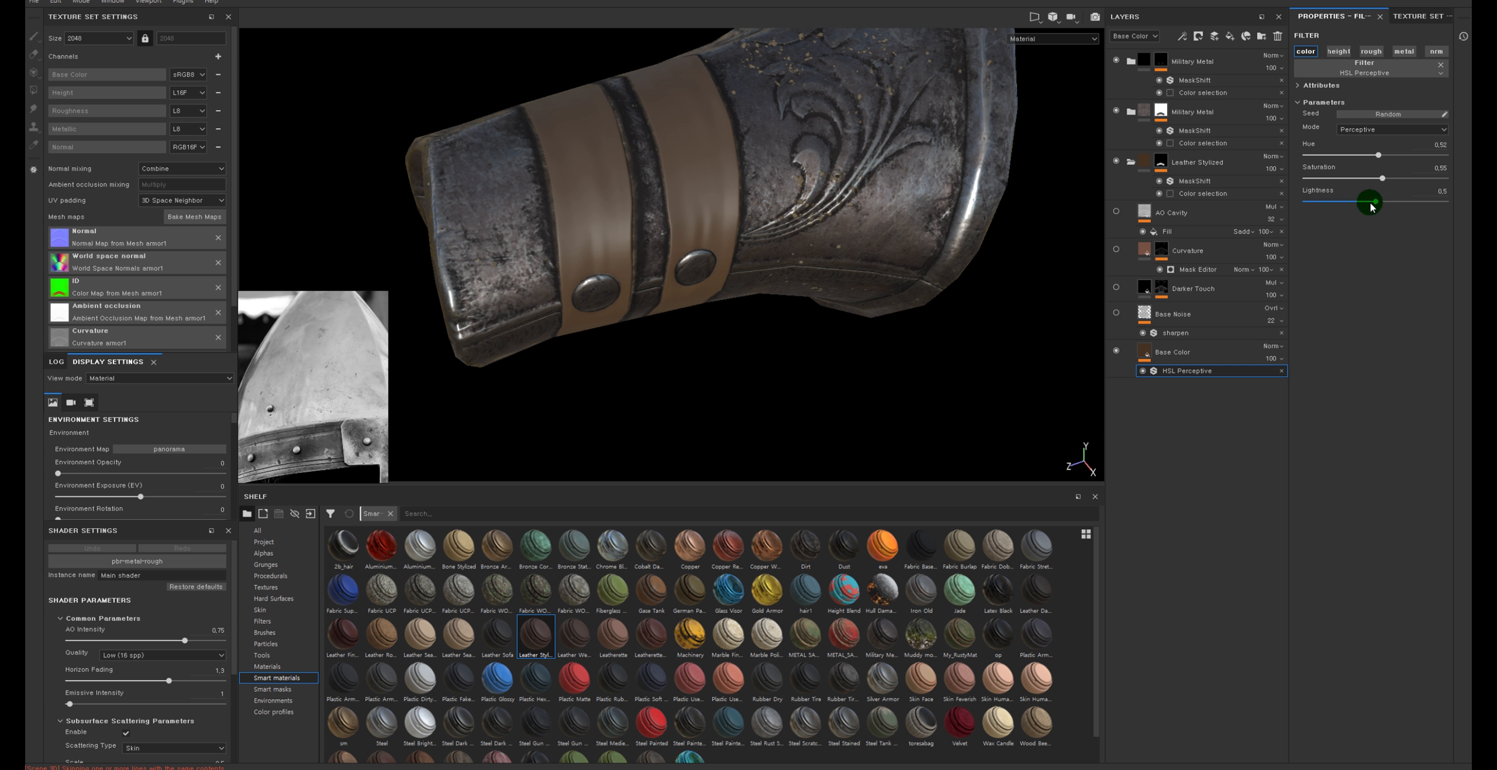
Set the Base Color filter's lightness to 0.51 and raise its saturation to about 0.63
{"action": "left_click_drag", "start_coordinate": [1378, 203], "coordinate": [1376, 201]}
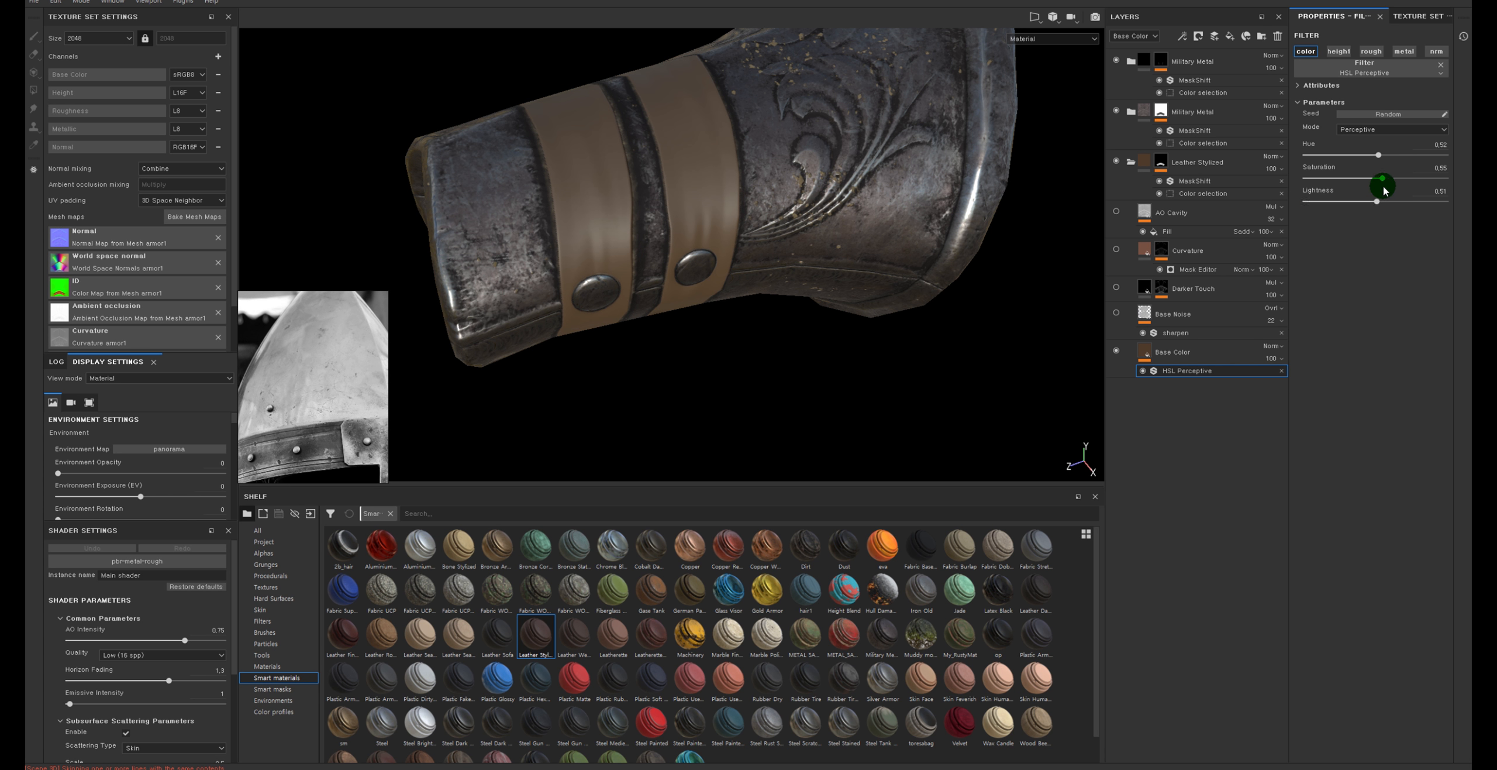
{"action": "left_click_drag", "start_coordinate": [631, 193], "coordinate": [738, 136], "text": "alt"}
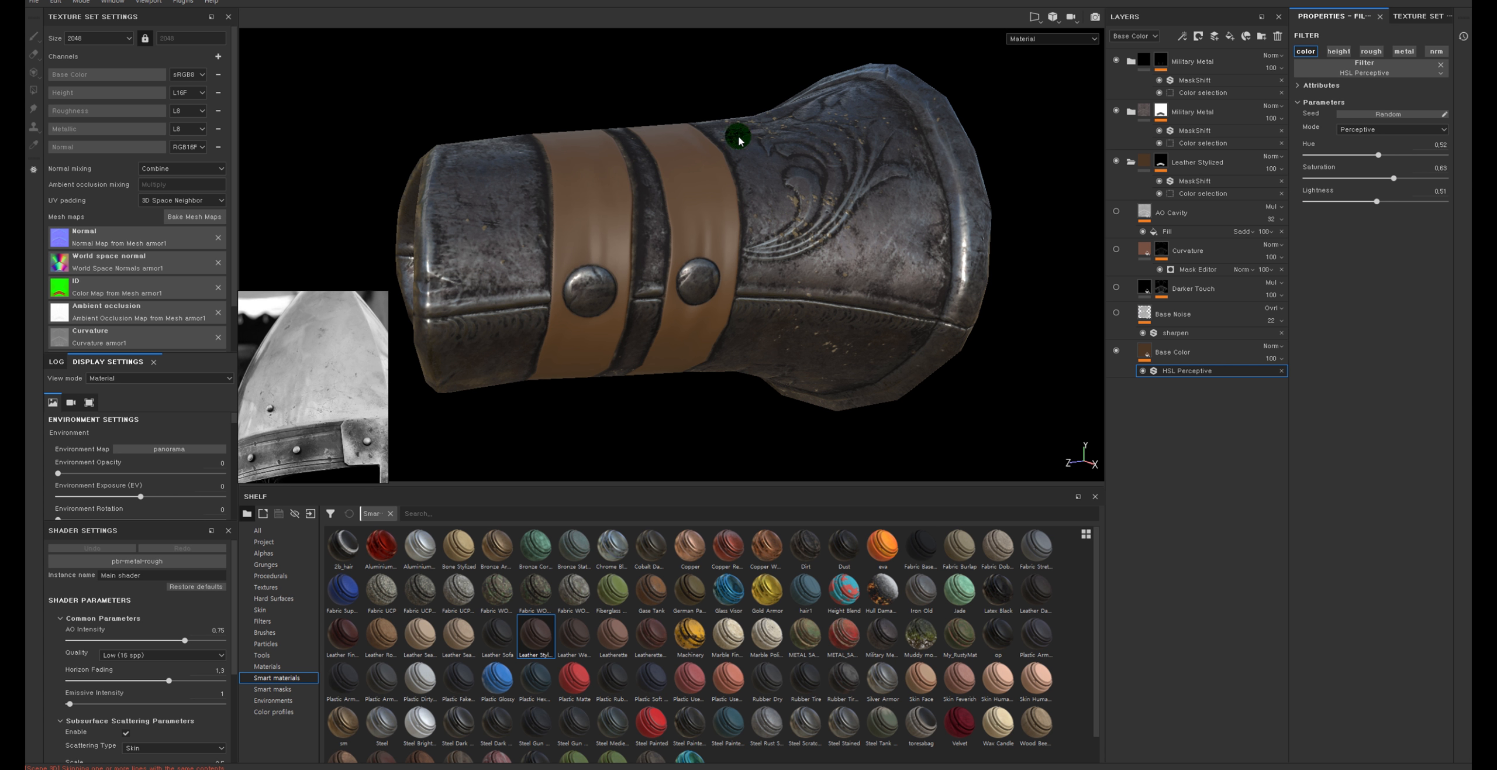
{"action": "right_click_drag", "start_coordinate": [772, 138], "coordinate": [783, 169], "text": "alt"}
{"action": "left_click_drag", "start_coordinate": [782, 169], "coordinate": [768, 178], "text": "alt"}
Toggle the Base Noise layer's visibility to compare the leather straps with and without grain
{"action": "left_click", "coordinate": [1118, 312]}
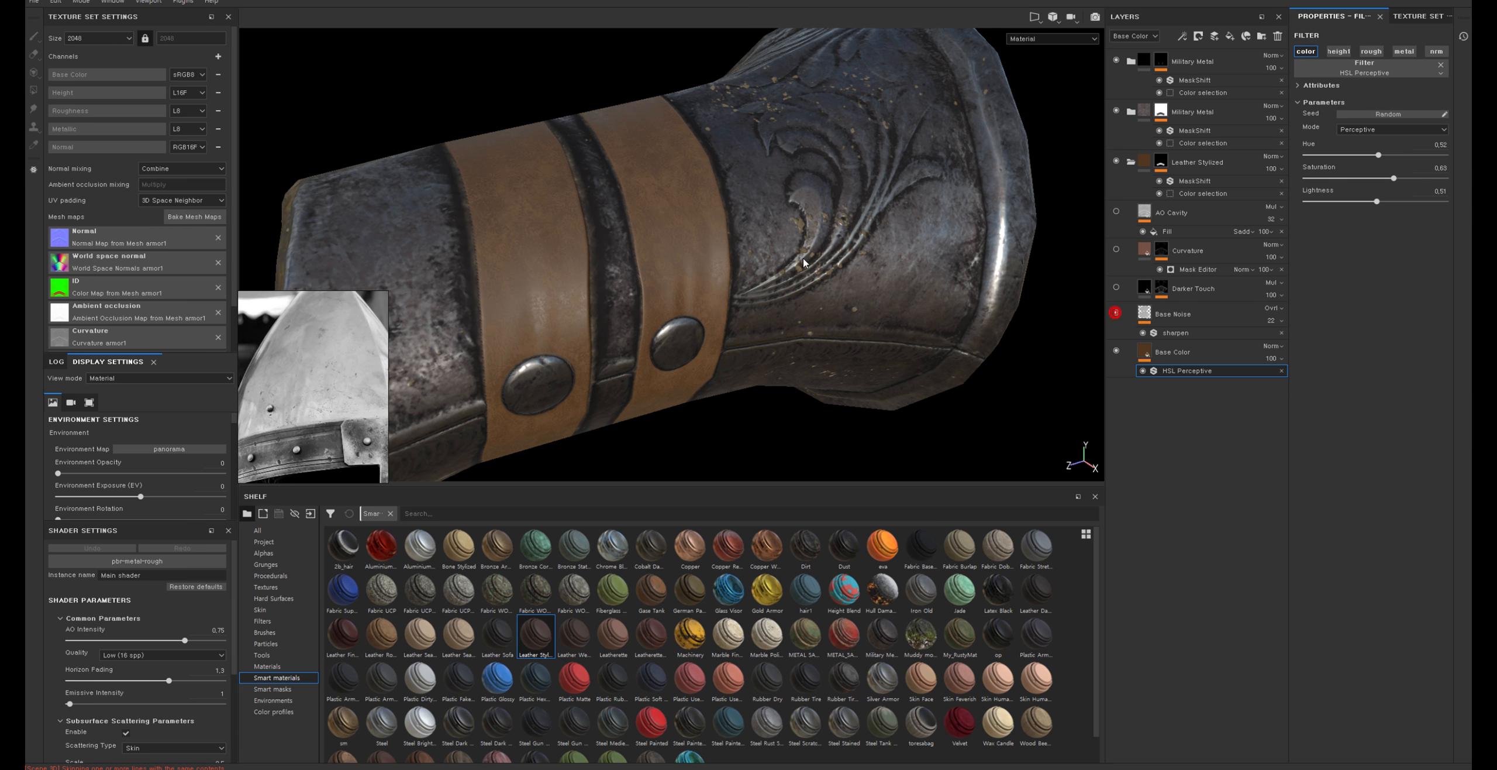
{"action": "left_click_drag", "start_coordinate": [804, 263], "coordinate": [802, 251], "text": "alt"}
{"action": "left_click", "coordinate": [1207, 168]}
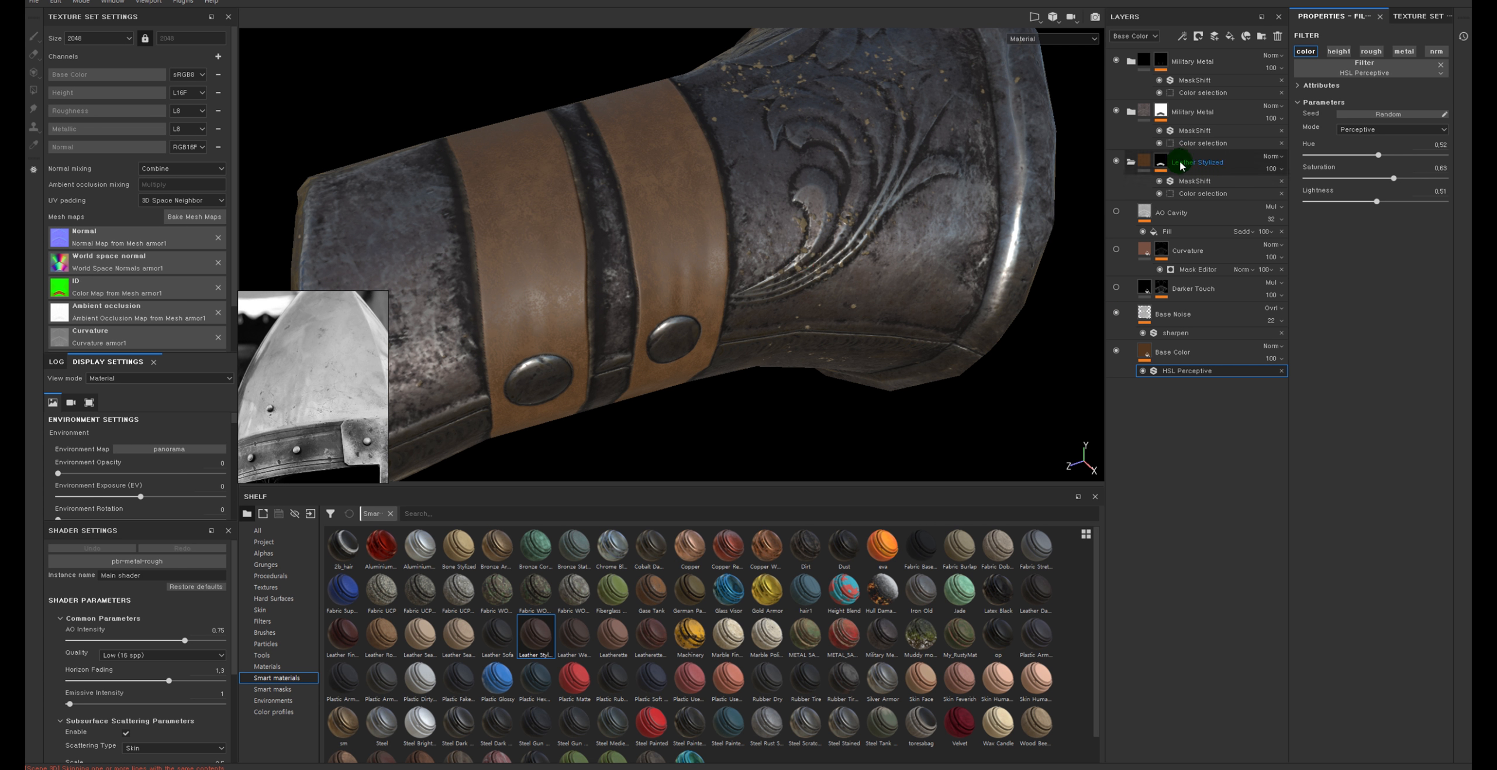
{"action": "left_click_drag", "start_coordinate": [906, 76], "coordinate": [909, 105], "text": "alt"}
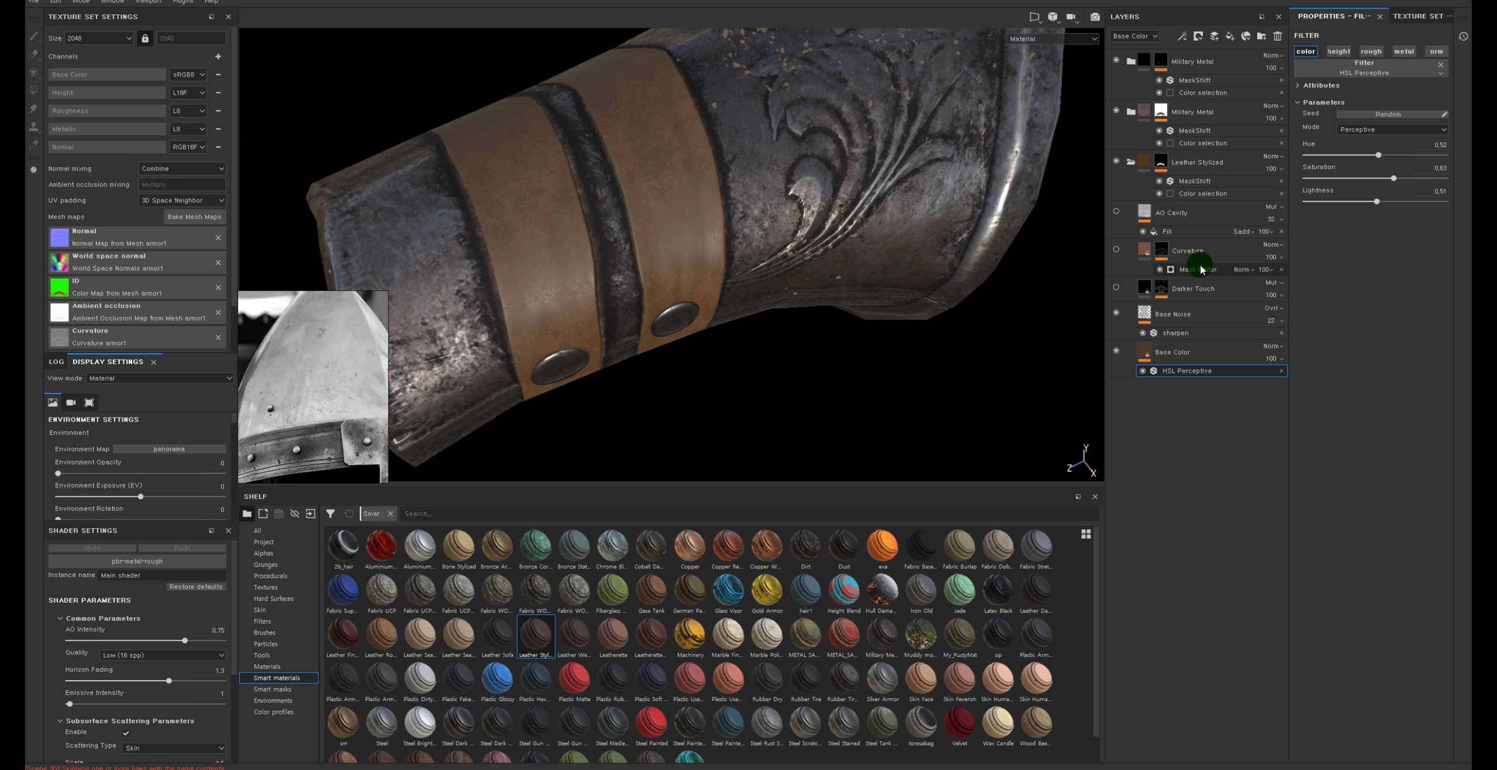
{"action": "left_click", "coordinate": [1116, 313]}
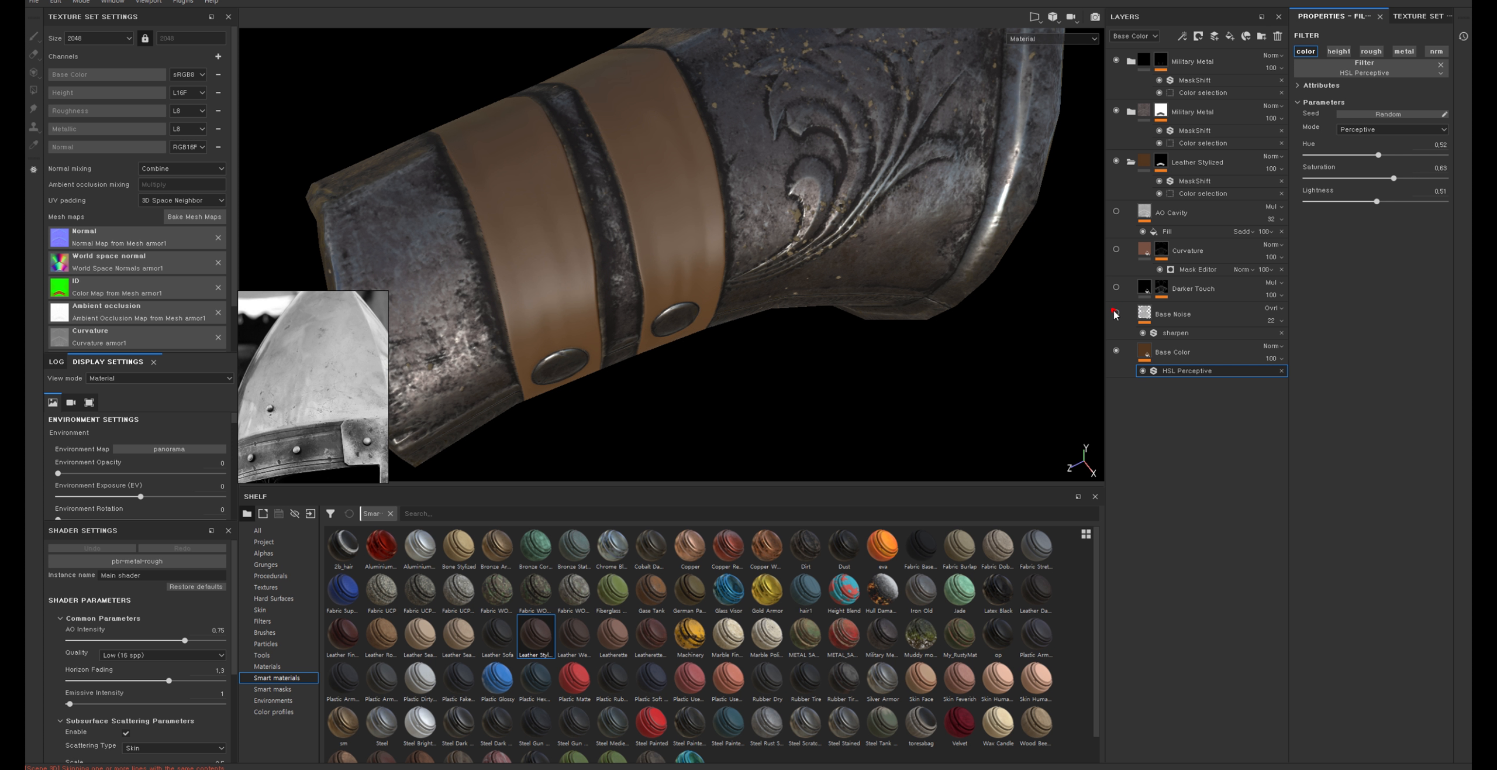
Show the Base Noise layer and adjust its tri-planar pattern scale to about 4.5
{"action": "scroll", "coordinate": [685, 378], "scroll_direction": "up", "scroll_amount": 3}
{"action": "middle_click_drag", "start_coordinate": [684, 378], "coordinate": [729, 363], "text": "alt"}
{"action": "left_click_drag", "start_coordinate": [730, 362], "coordinate": [727, 315], "text": "alt"}
{"action": "scroll", "coordinate": [692, 181], "scroll_direction": "up", "scroll_amount": 2}
{"action": "left_click_drag", "start_coordinate": [692, 182], "coordinate": [707, 209], "text": "alt"}
{"action": "left_click", "coordinate": [1153, 314]}
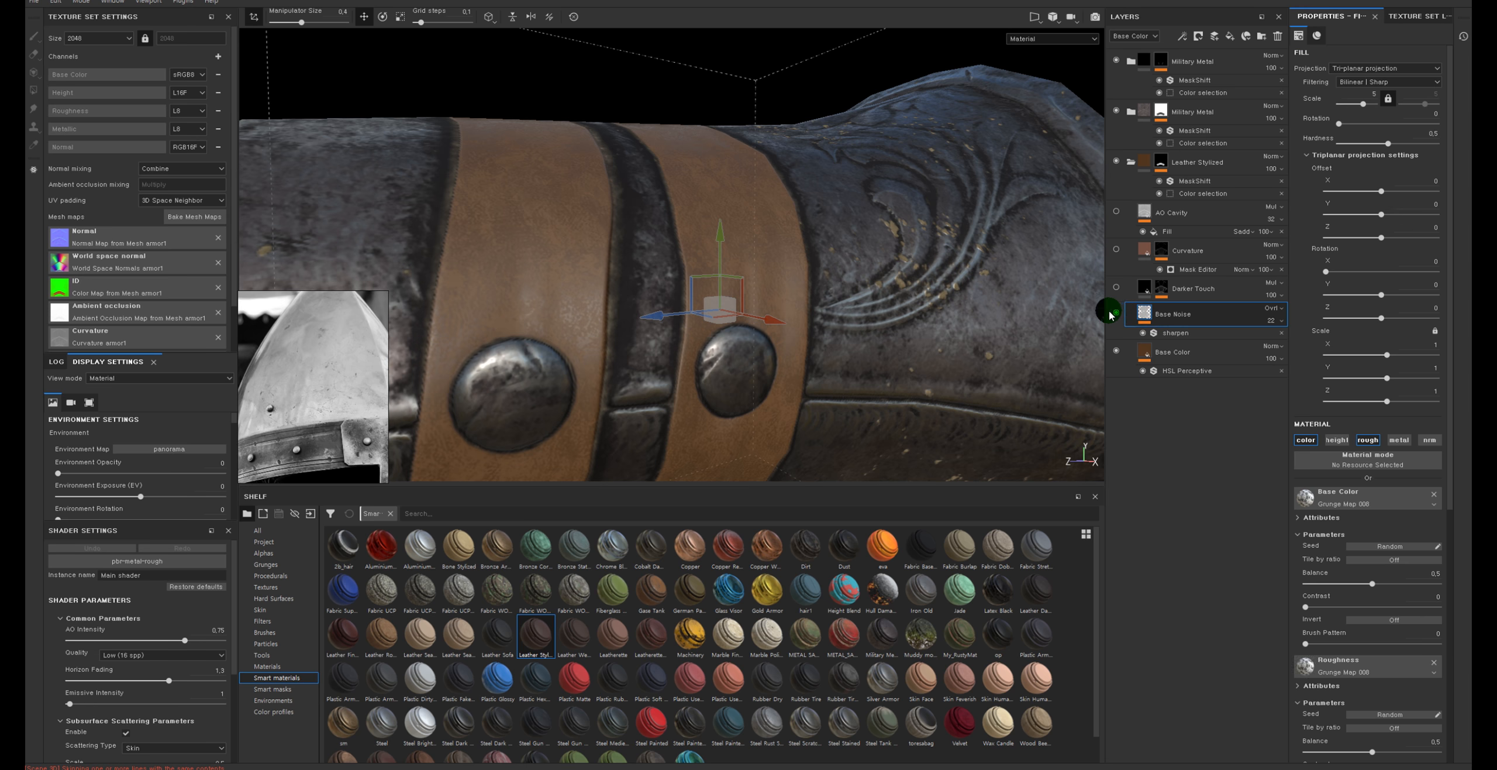
{"action": "left_click", "coordinate": [1363, 105]}
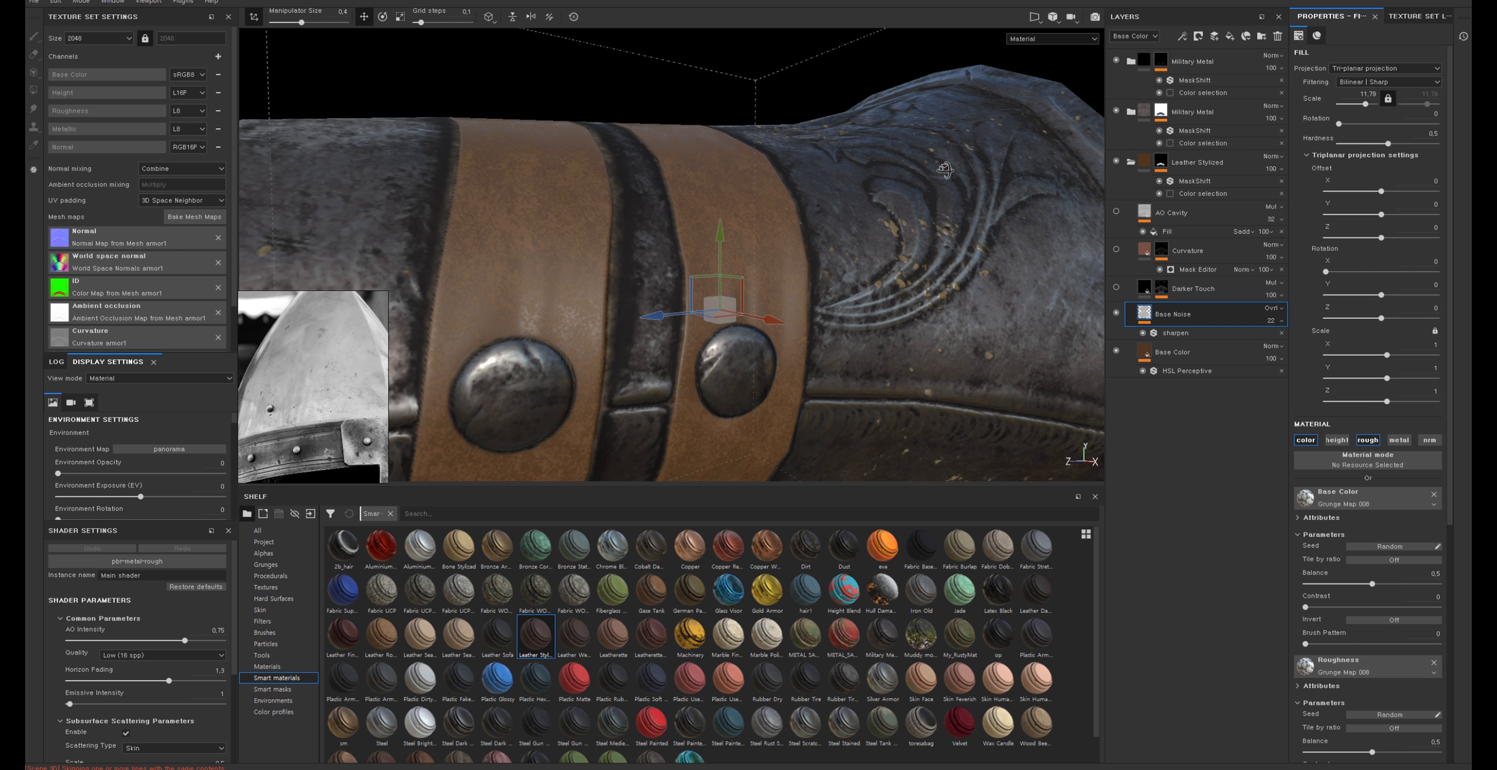
{"action": "left_click_drag", "start_coordinate": [944, 165], "coordinate": [946, 197], "text": "alt"}
{"action": "left_click", "coordinate": [1362, 107]}
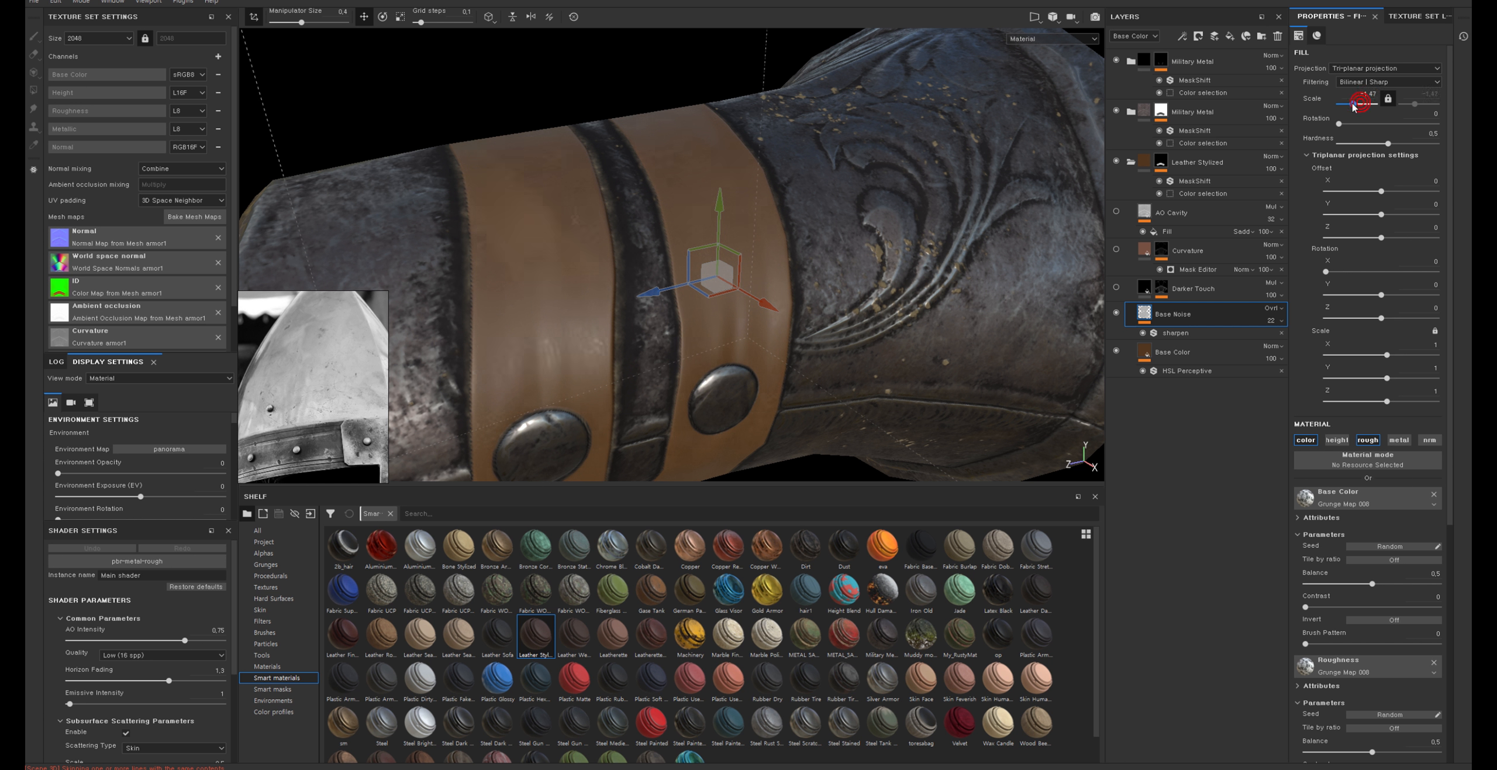
{"action": "left_click_drag", "start_coordinate": [920, 217], "coordinate": [862, 170], "text": "alt"}
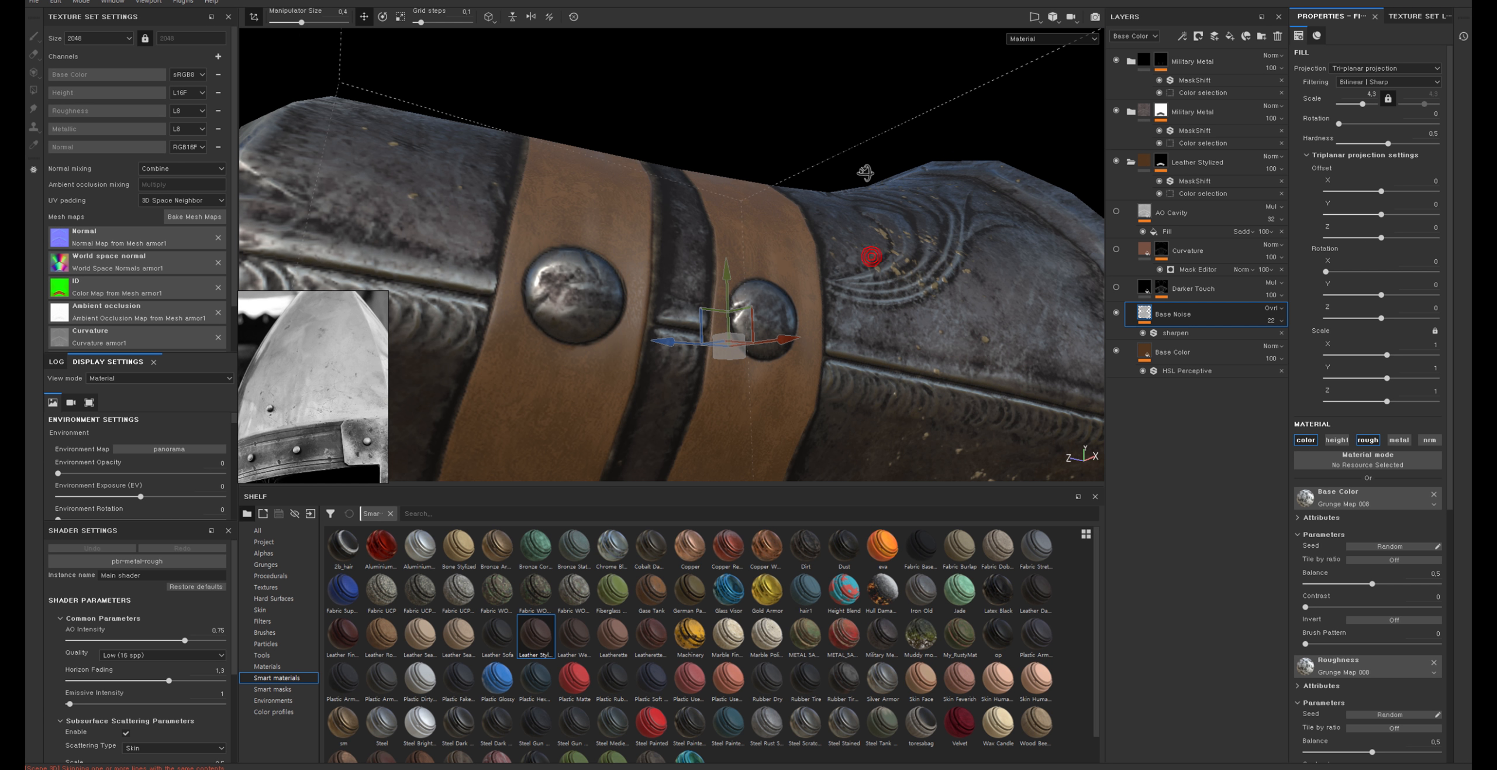
Show the Darker Touch layer and adjust its roughness while checking the straps
{"action": "left_click", "coordinate": [1139, 284]}
{"action": "left_click", "coordinate": [1116, 288]}
{"action": "left_click_drag", "start_coordinate": [959, 193], "coordinate": [978, 244], "text": "alt"}
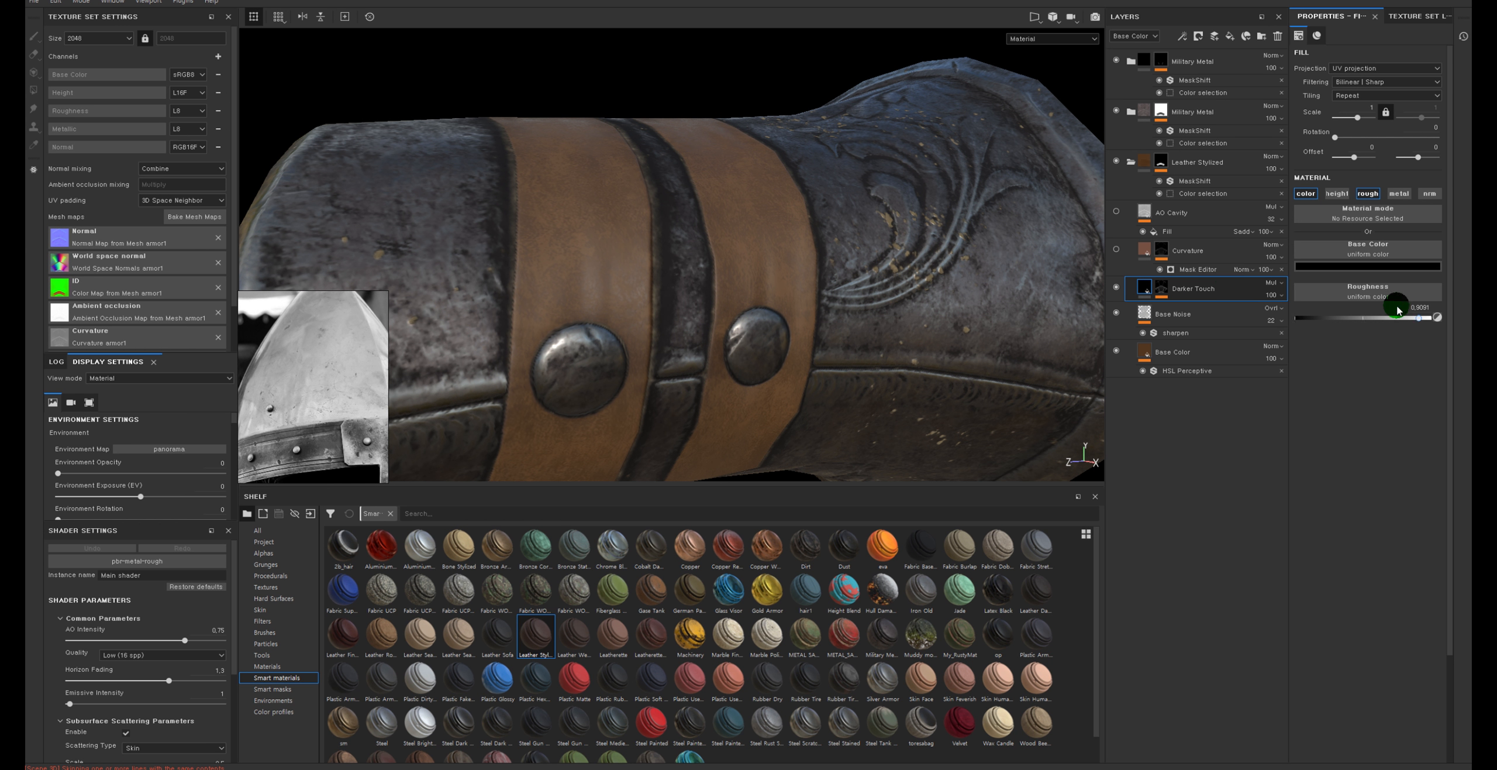
{"action": "mouse_move", "coordinate": [1397, 317]}
{"action": "left_mouse_down"}
{"action": "mouse_move", "coordinate": [1287, 319]}
{"action": "mouse_move", "coordinate": [1425, 319]}
{"action": "left_mouse_up"}
{"action": "left_click_drag", "start_coordinate": [938, 276], "coordinate": [864, 257], "text": "alt"}
Expand the Darker Touch layer's mask effects and inspect its darkening around the studs and straps
{"action": "left_click", "coordinate": [1165, 284]}
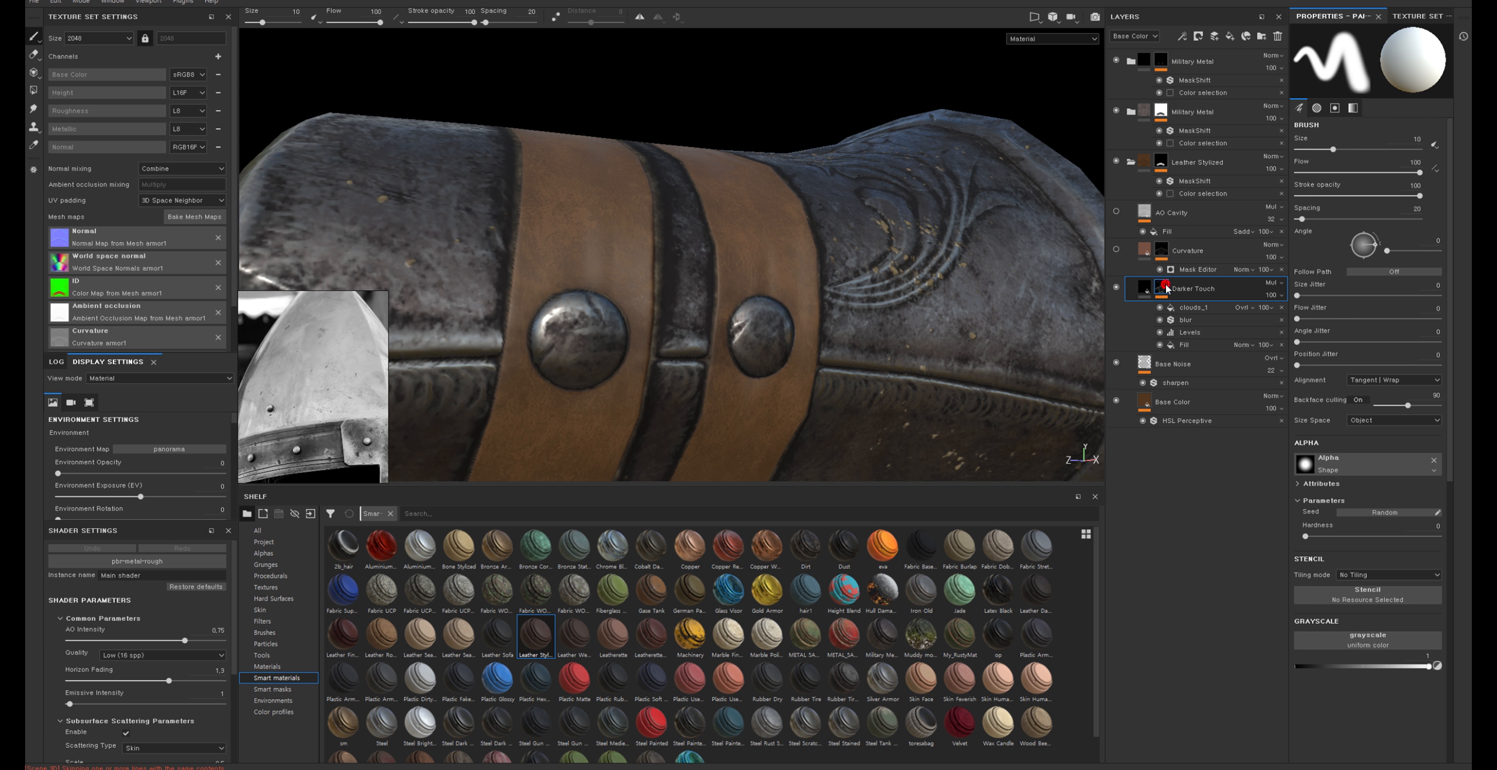
{"action": "left_click", "coordinate": [1165, 285], "text": "alt"}
{"action": "left_click", "coordinate": [1149, 287], "text": "alt"}
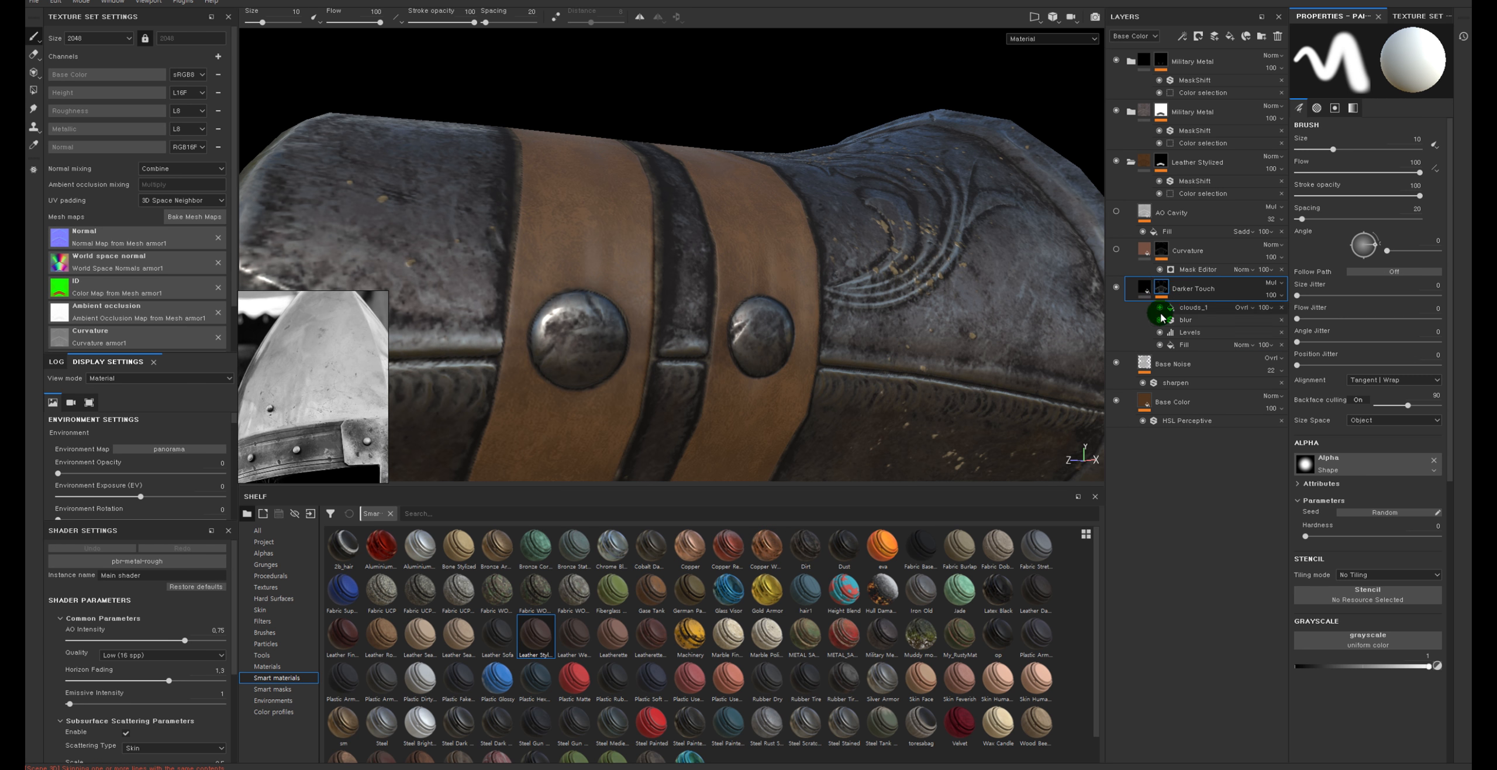
{"action": "left_click_drag", "start_coordinate": [937, 243], "coordinate": [1026, 255], "text": "alt"}
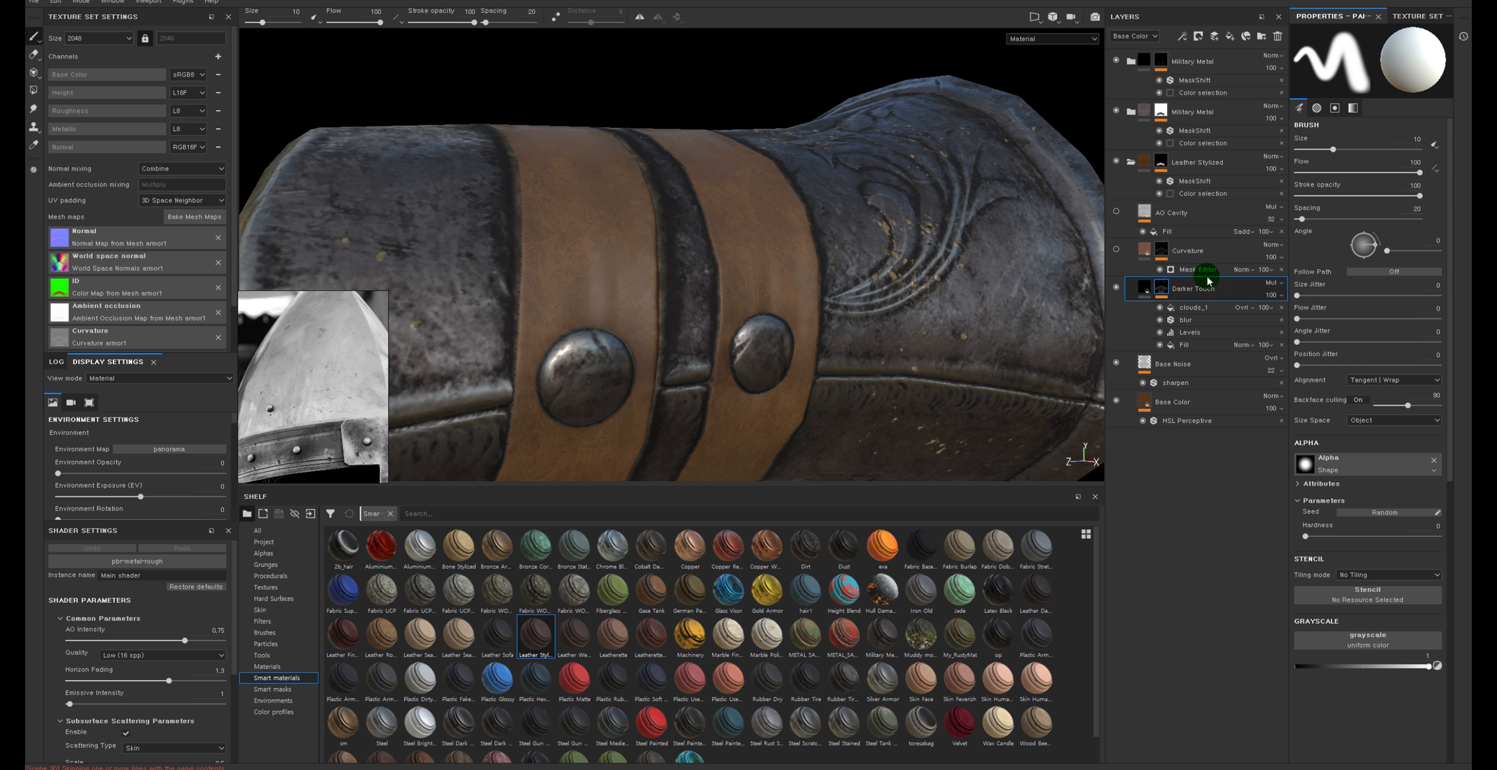
Show the Curvature layer, comparing the strap edges with and without it
{"action": "left_click", "coordinate": [1117, 250]}
{"action": "left_click", "coordinate": [1117, 251]}
{"action": "left_click", "coordinate": [1117, 250]}
{"action": "left_click_drag", "start_coordinate": [755, 194], "coordinate": [728, 231], "text": "alt"}
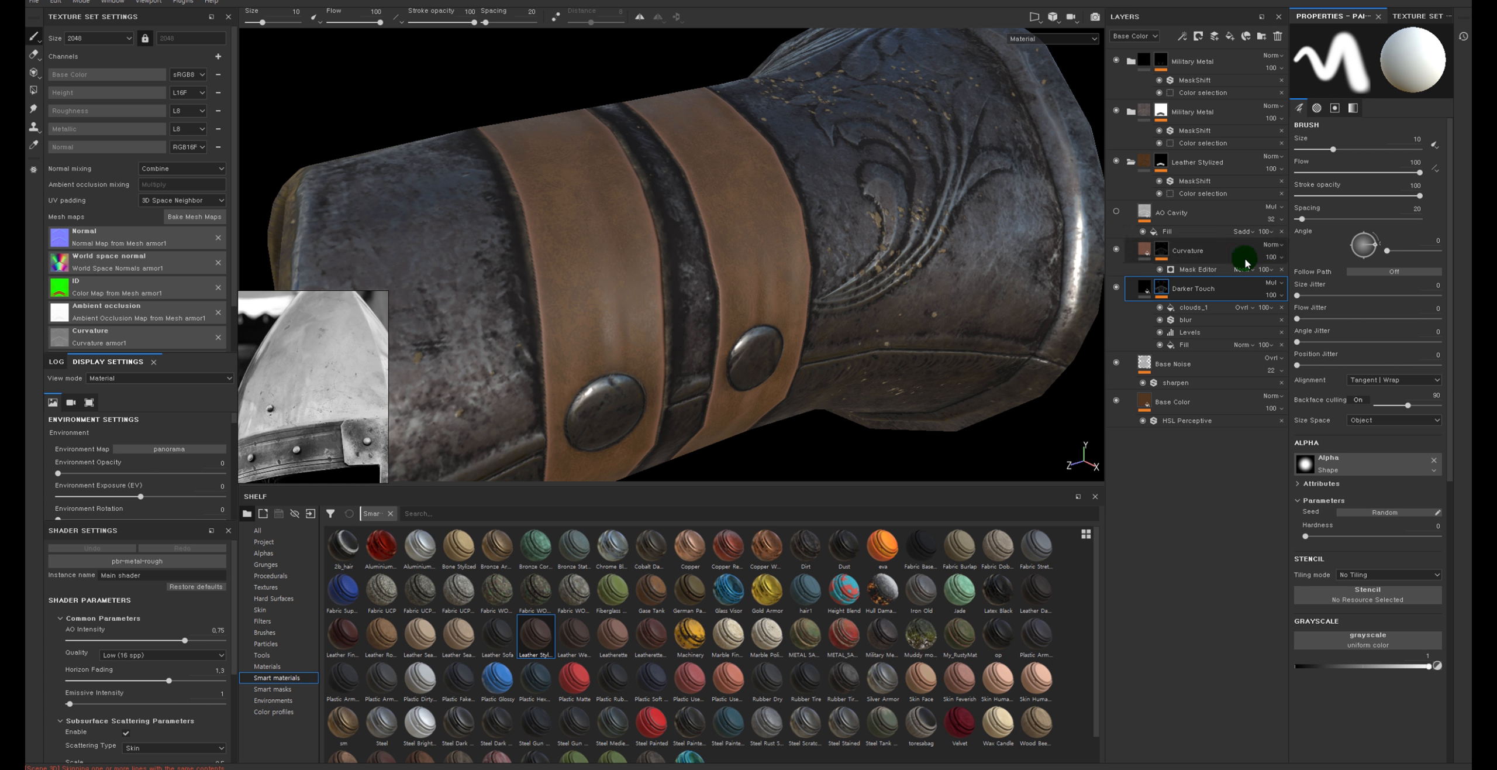
Add an HSL Perceptive filter to the Curvature layer's content
{"action": "right_click", "coordinate": [1144, 252]}
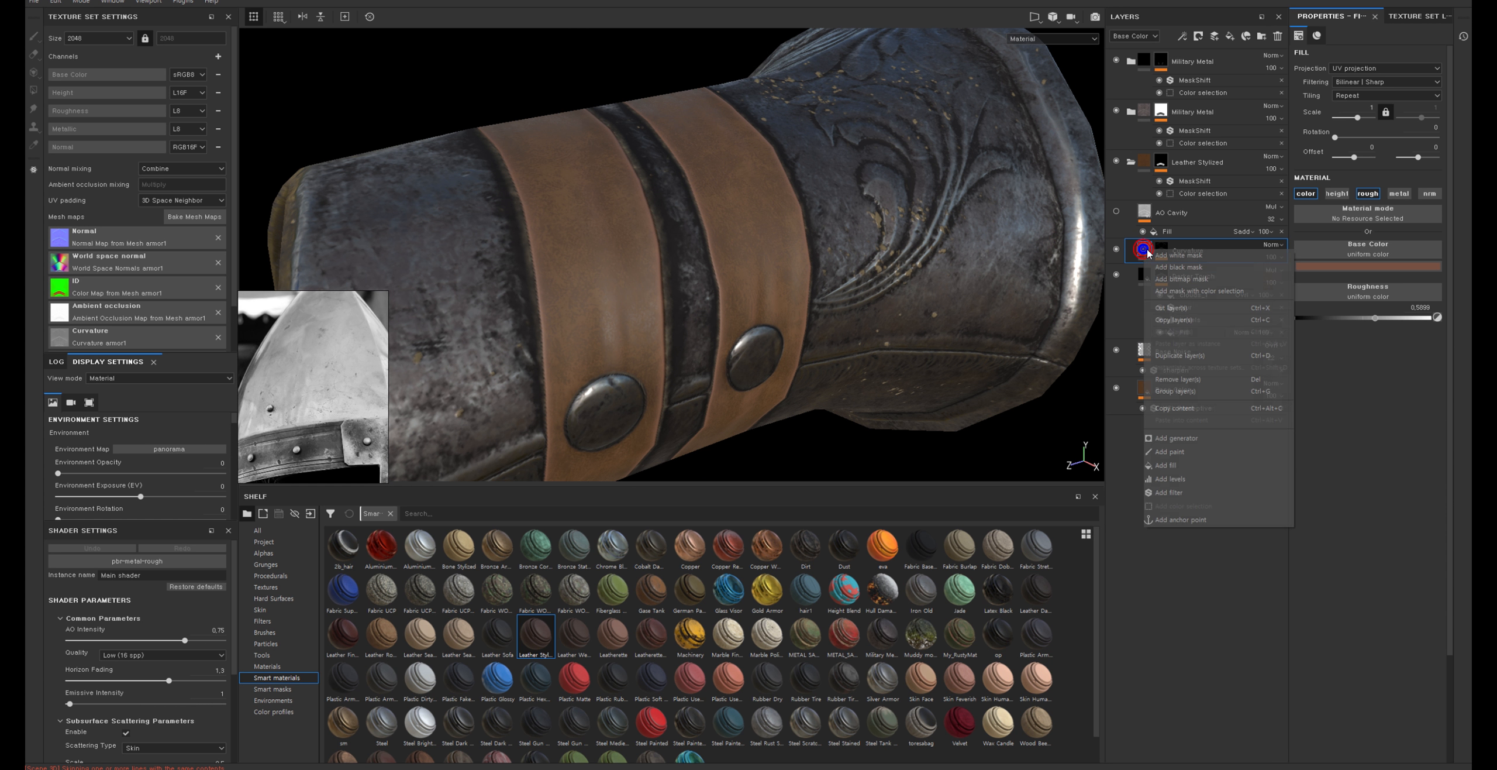
{"action": "left_click", "coordinate": [1213, 497]}
{"action": "left_click", "coordinate": [1359, 75]}
{"action": "left_click", "coordinate": [1332, 209]}
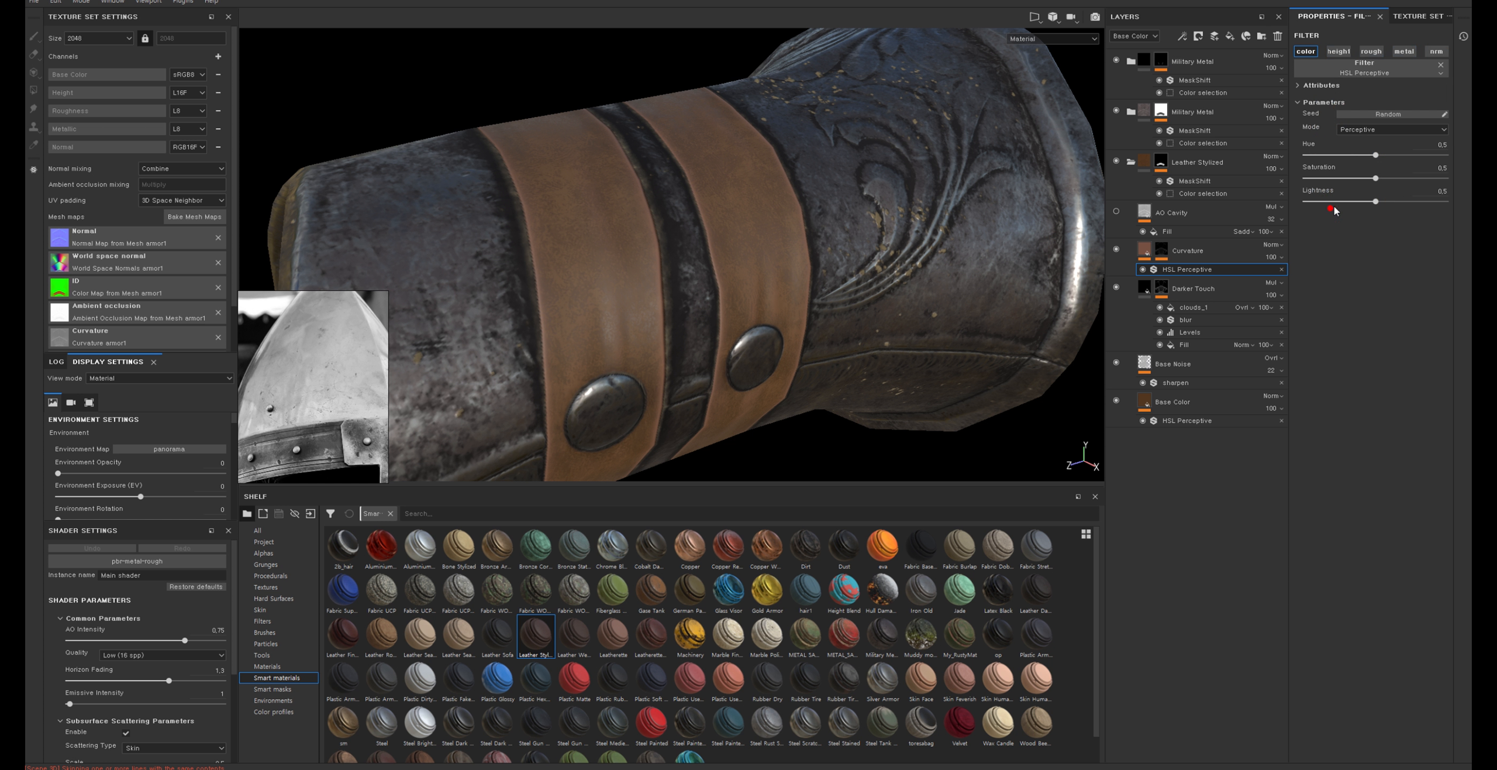
Set the Curvature filter's hue to 0.51, saturation to 0.61 and lightness to 0.57, and review the whole cuff
{"action": "left_click_drag", "start_coordinate": [1390, 205], "coordinate": [1381, 157]}
{"action": "left_click", "coordinate": [1380, 179]}
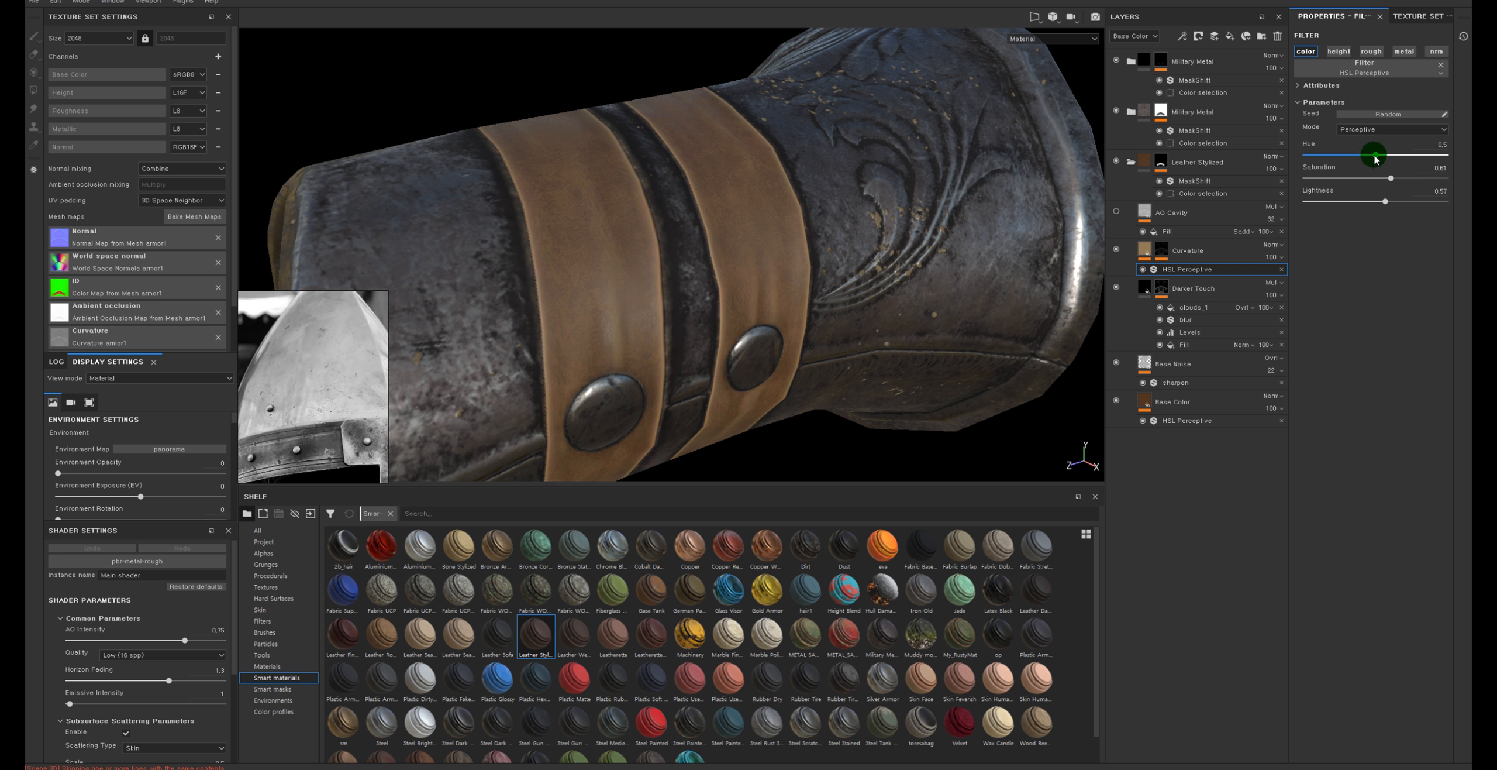
{"action": "right_click_drag", "start_coordinate": [816, 201], "coordinate": [545, 201], "text": "alt"}
{"action": "middle_click_drag", "start_coordinate": [698, 94], "coordinate": [725, 142], "text": "alt"}
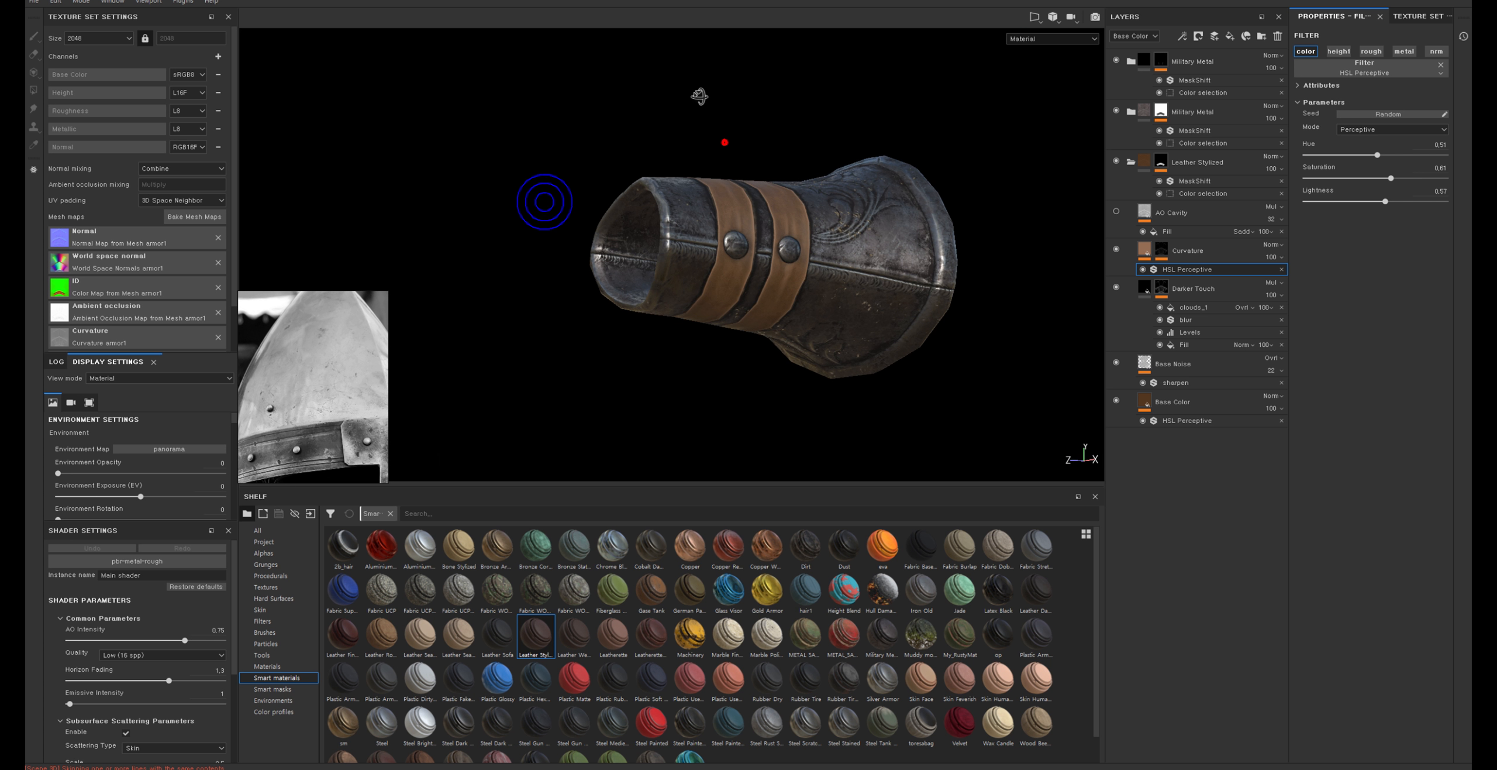
{"action": "left_click_drag", "start_coordinate": [725, 142], "coordinate": [591, 126], "text": "alt"}
{"action": "right_click_drag", "start_coordinate": [590, 176], "coordinate": [742, 201], "text": "alt"}
{"action": "left_click_drag", "start_coordinate": [742, 200], "coordinate": [545, 216], "text": "alt"}
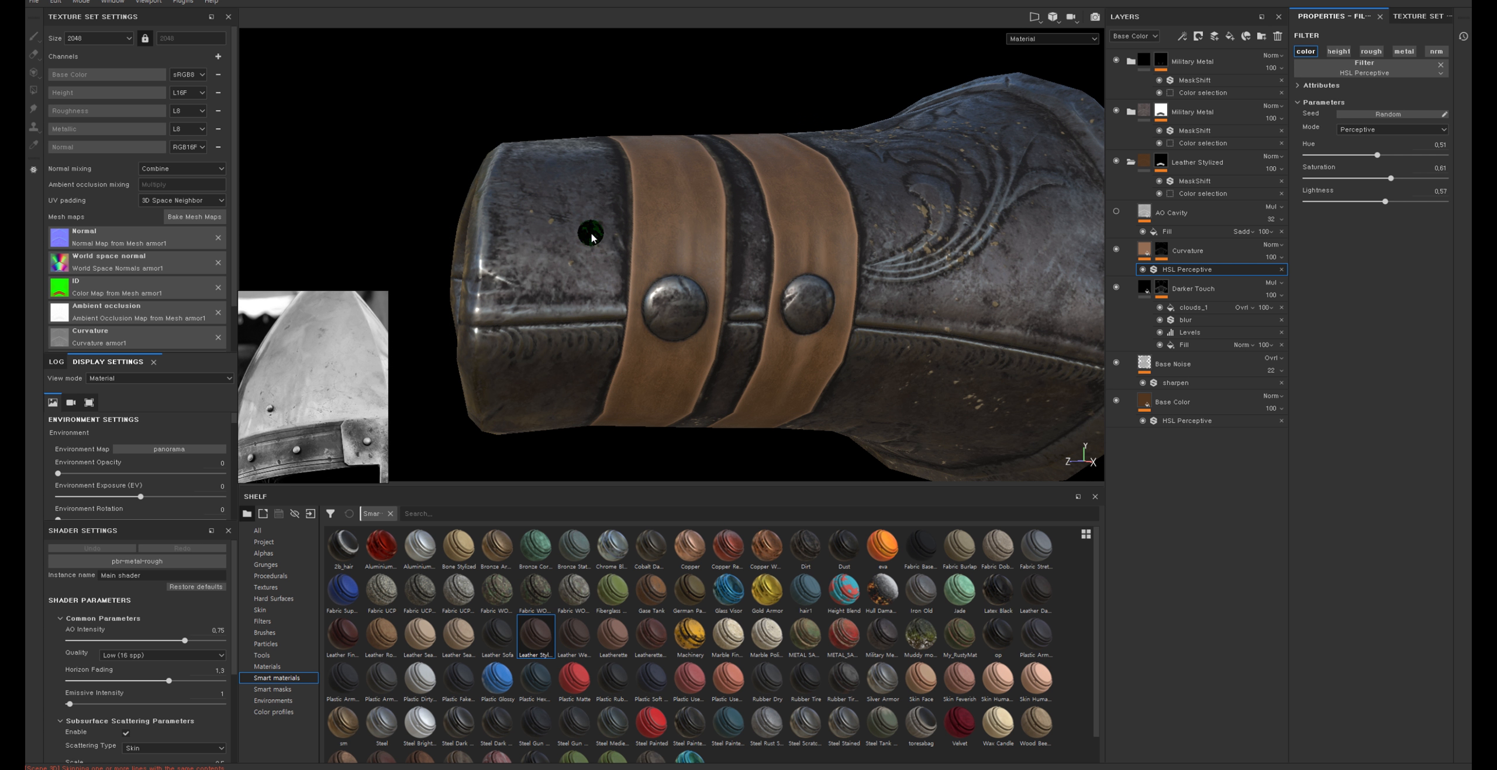
{"action": "left_click_drag", "start_coordinate": [754, 167], "coordinate": [759, 213], "text": "alt"}
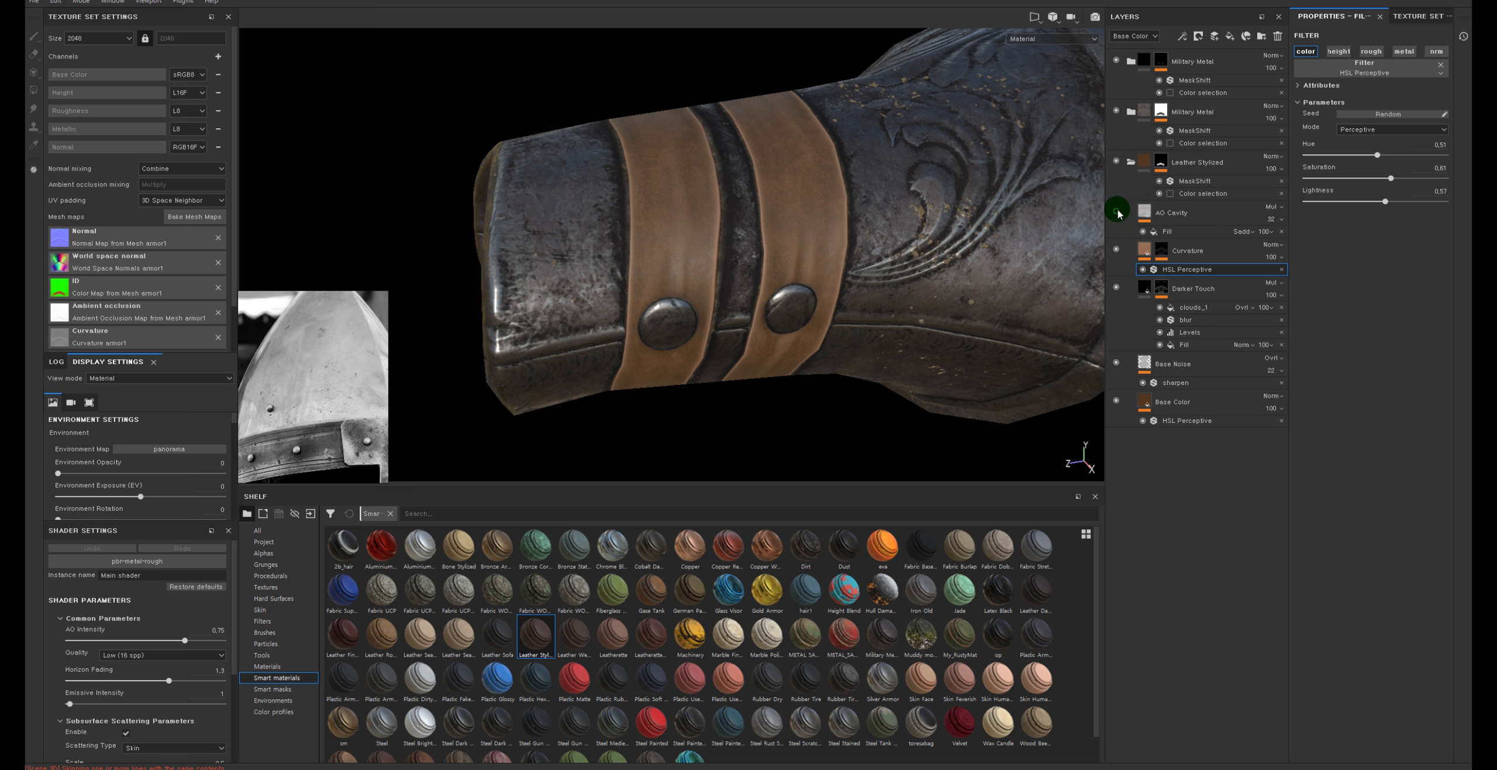
Toggle the visibility of the Curvature and AO Cavity layers to compare their effect on the straps
{"action": "left_click", "coordinate": [1115, 248]}
{"action": "left_click", "coordinate": [1115, 249]}
{"action": "left_click", "coordinate": [1116, 248]}
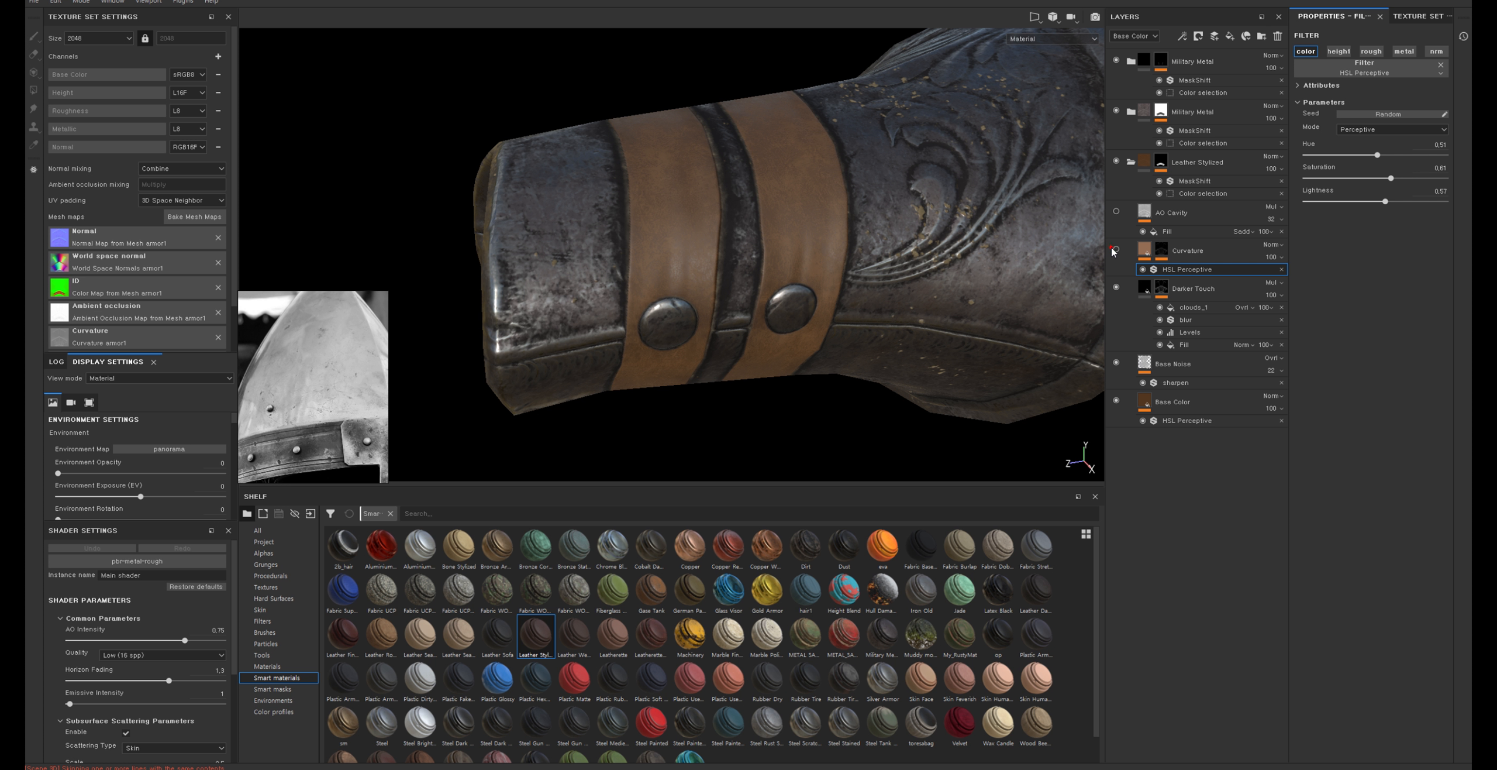
{"action": "left_click", "coordinate": [1115, 249]}
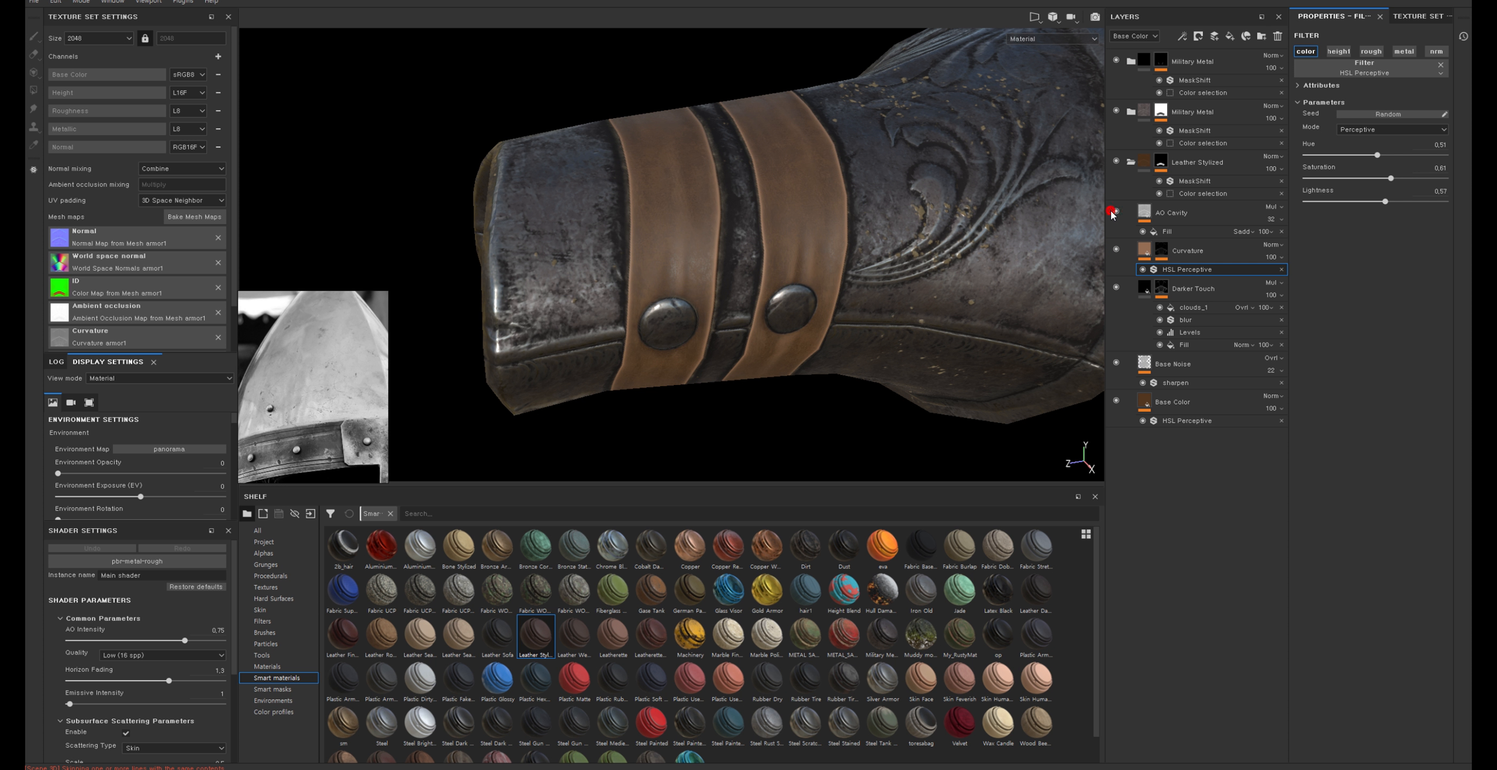
{"action": "left_click", "coordinate": [1112, 215]}
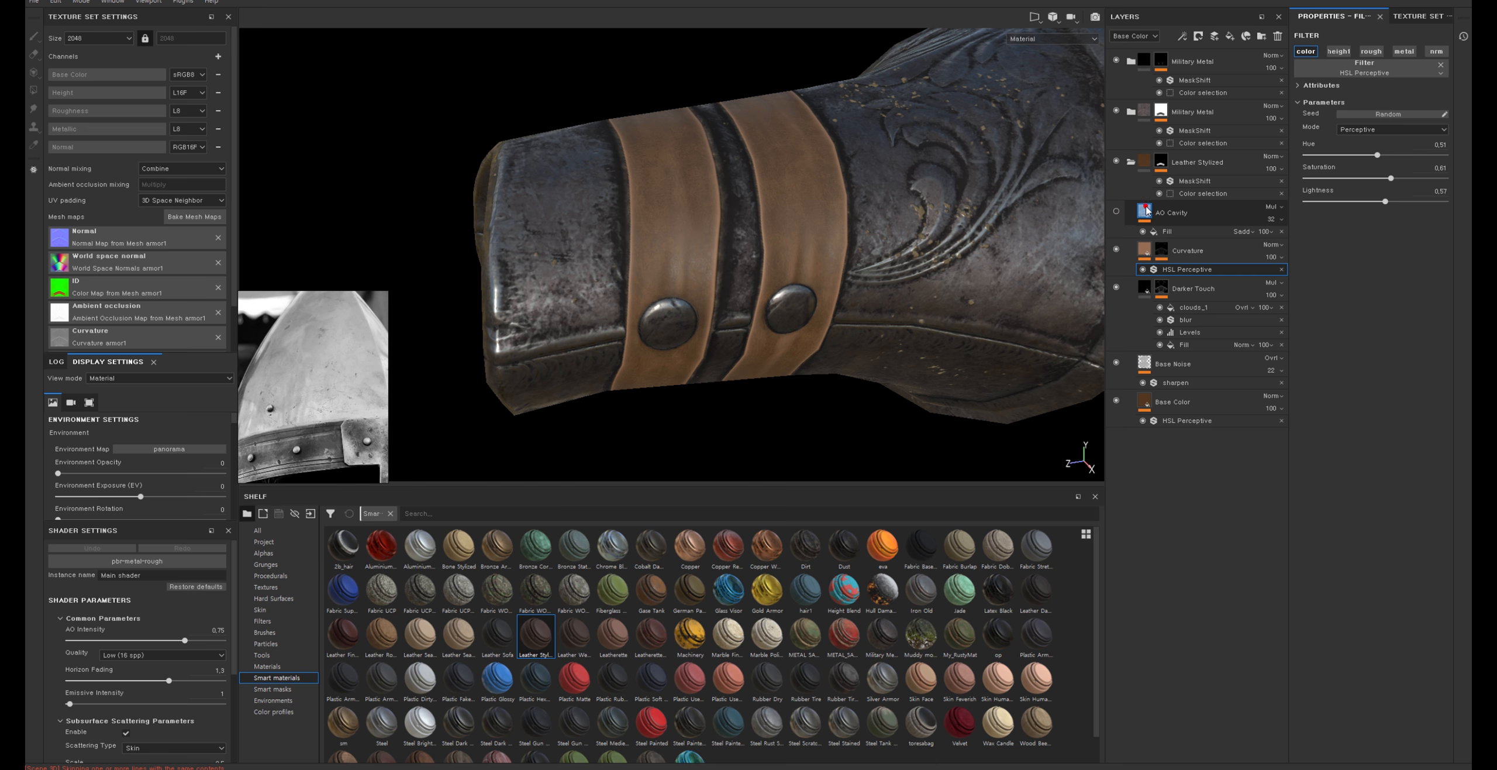
Show the AO Cavity layer, raise its opacity, and review the leather straps from several angles
{"action": "left_click", "coordinate": [1267, 223]}
{"action": "left_click_drag", "start_coordinate": [1283, 240], "coordinate": [1297, 241]}
{"action": "right_click_drag", "start_coordinate": [940, 254], "coordinate": [827, 231], "text": "alt"}
{"action": "left_click_drag", "start_coordinate": [827, 231], "coordinate": [856, 221], "text": "alt"}
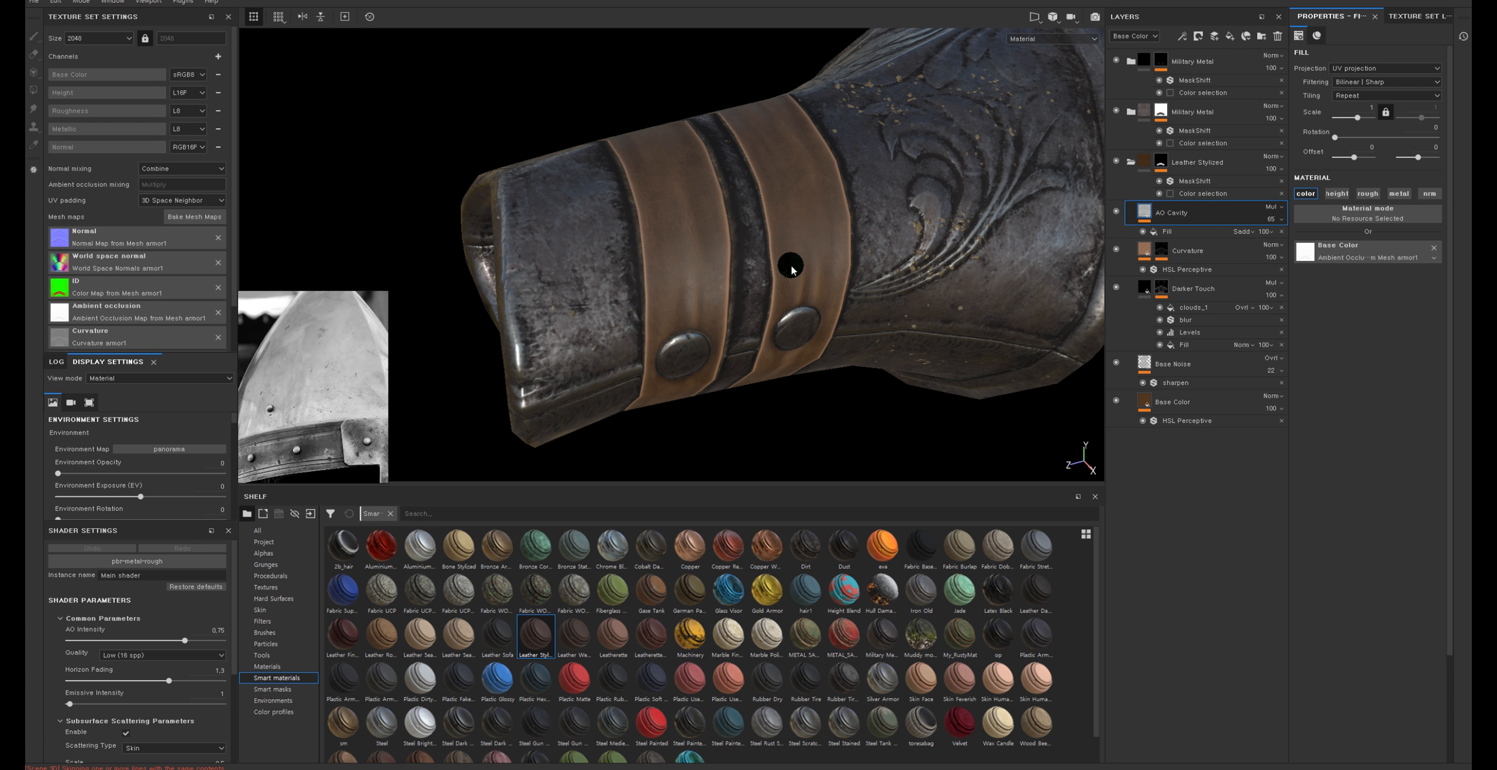
{"action": "left_click_drag", "start_coordinate": [790, 262], "coordinate": [767, 205], "text": "alt"}
{"action": "right_click_drag", "start_coordinate": [768, 205], "coordinate": [787, 242], "text": "alt"}
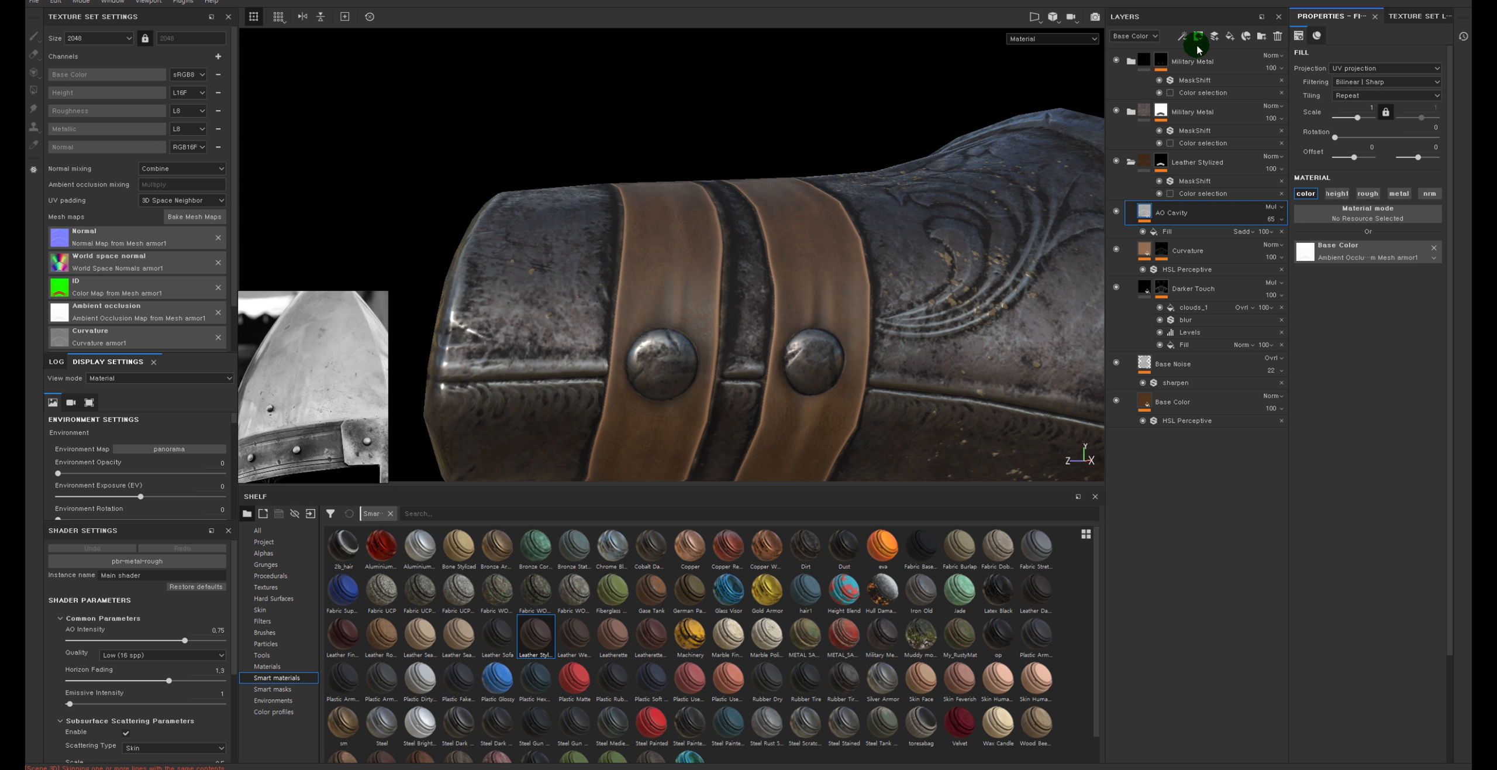
Add a fill layer above AO Cavity and search the procedural textures for "leather", previewing the Grunge Leather textures
{"action": "left_click", "coordinate": [1233, 36]}
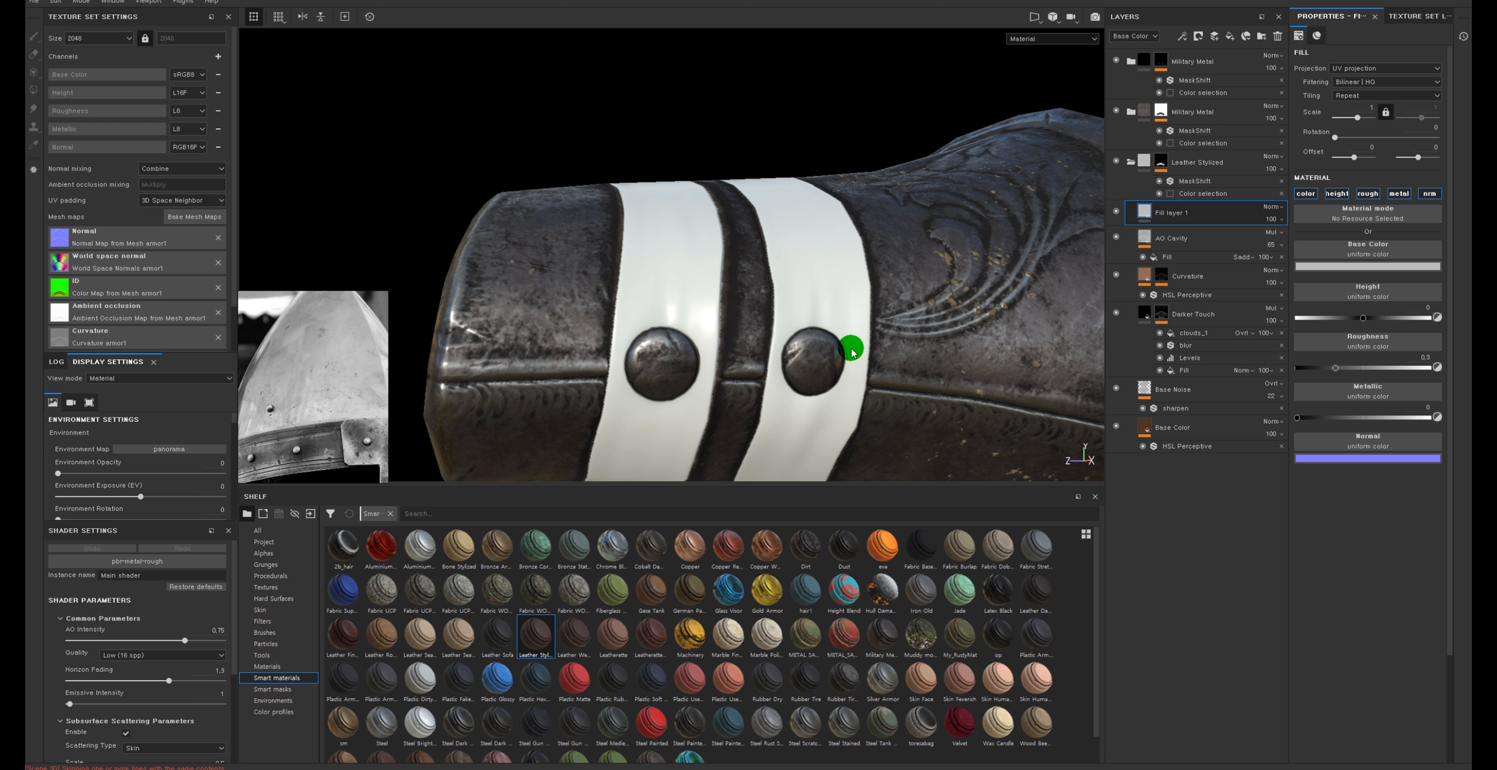
{"action": "left_click", "coordinate": [270, 575]}
{"action": "left_click", "coordinate": [436, 513]}
{"action": "type", "text": "lea"}
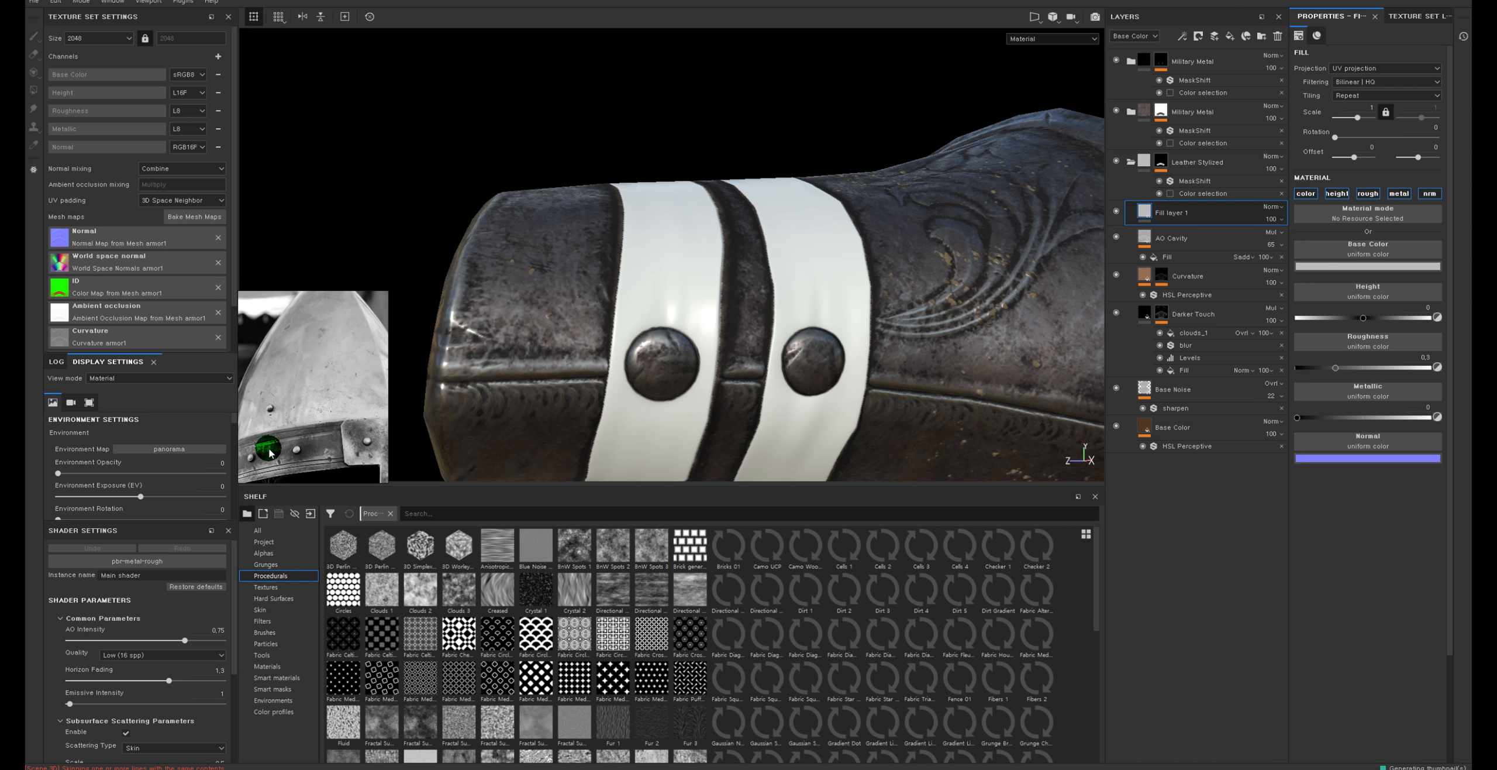
{"action": "type", "text": "ther"}
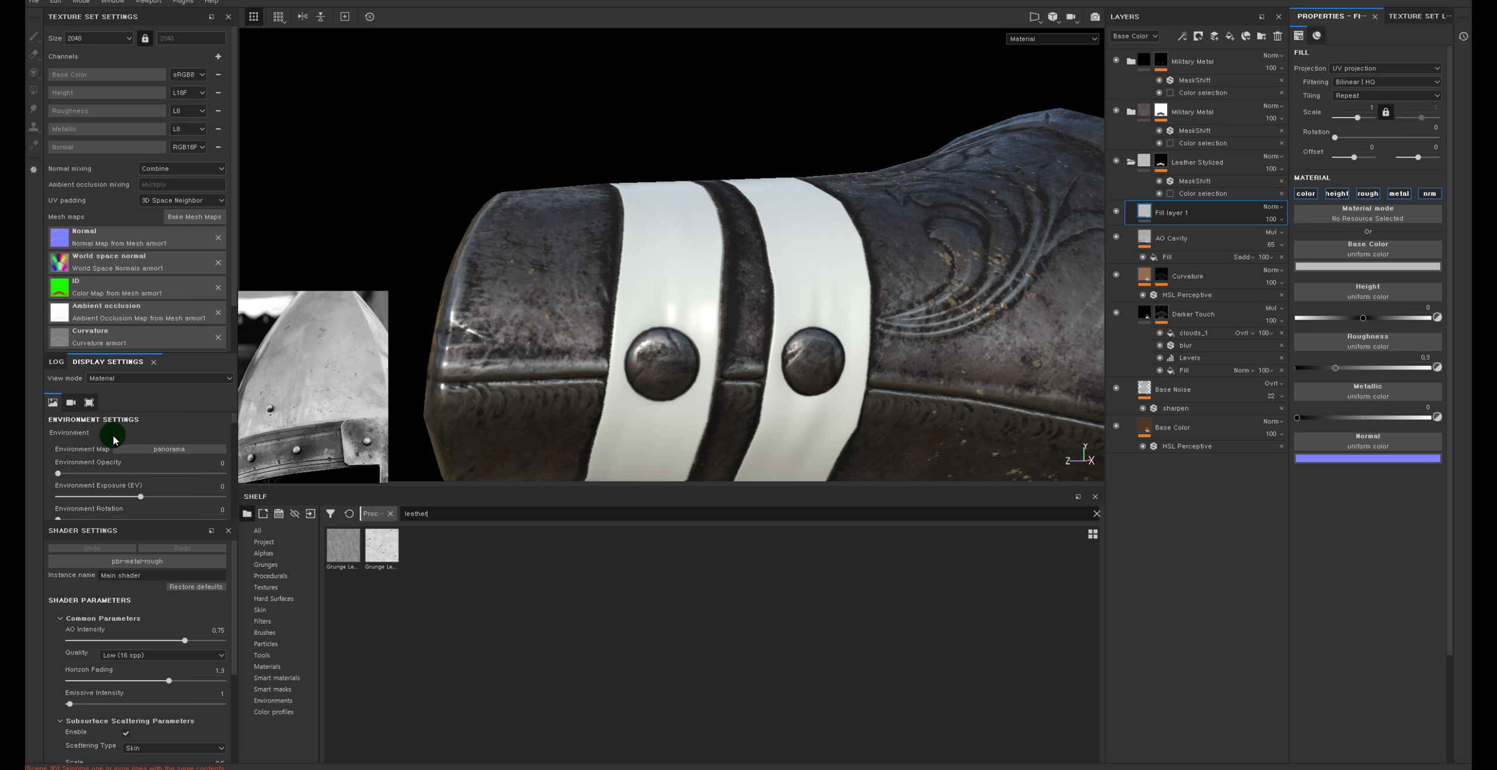
{"action": "mouse_move", "coordinate": [389, 553]}
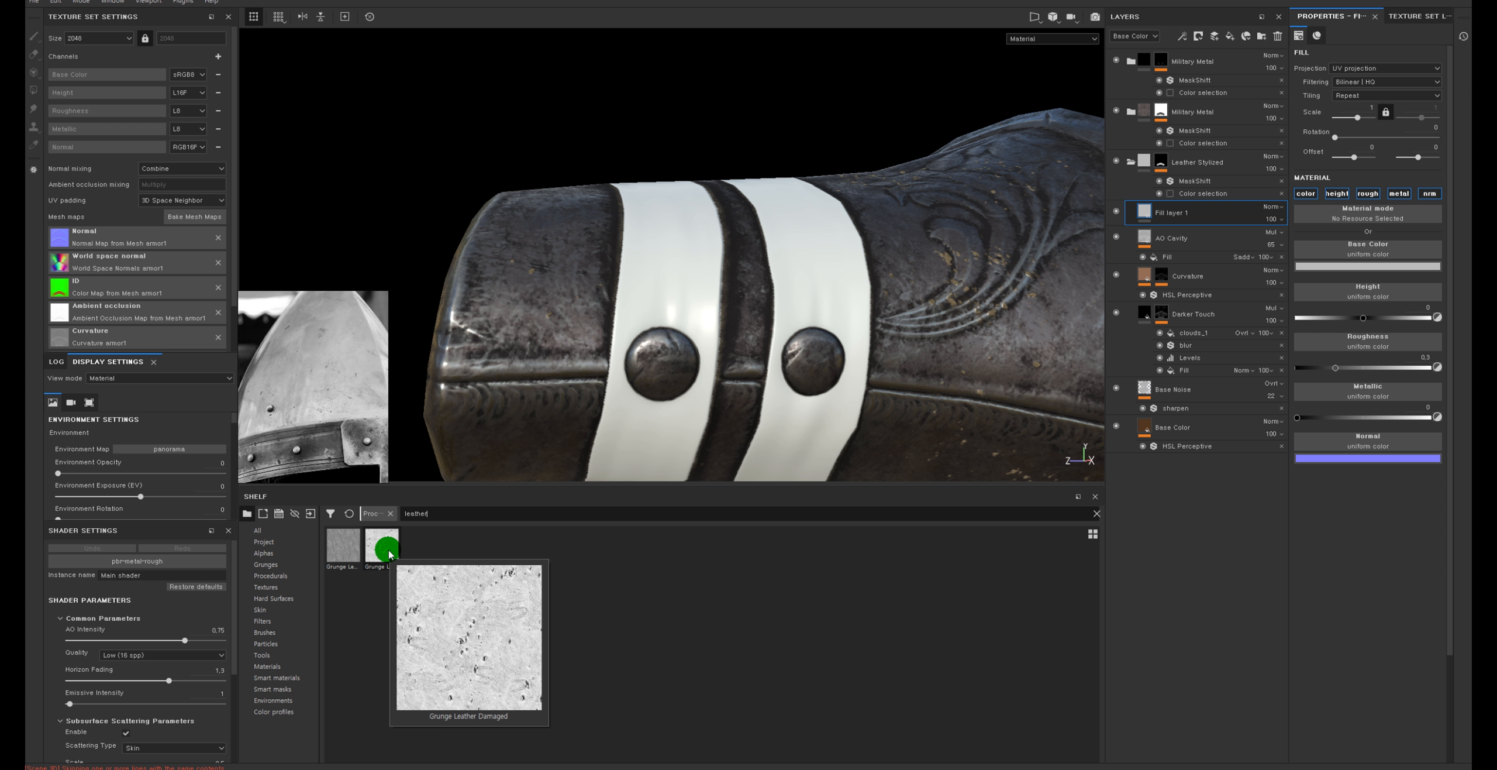
{"action": "left_click", "coordinate": [355, 547]}
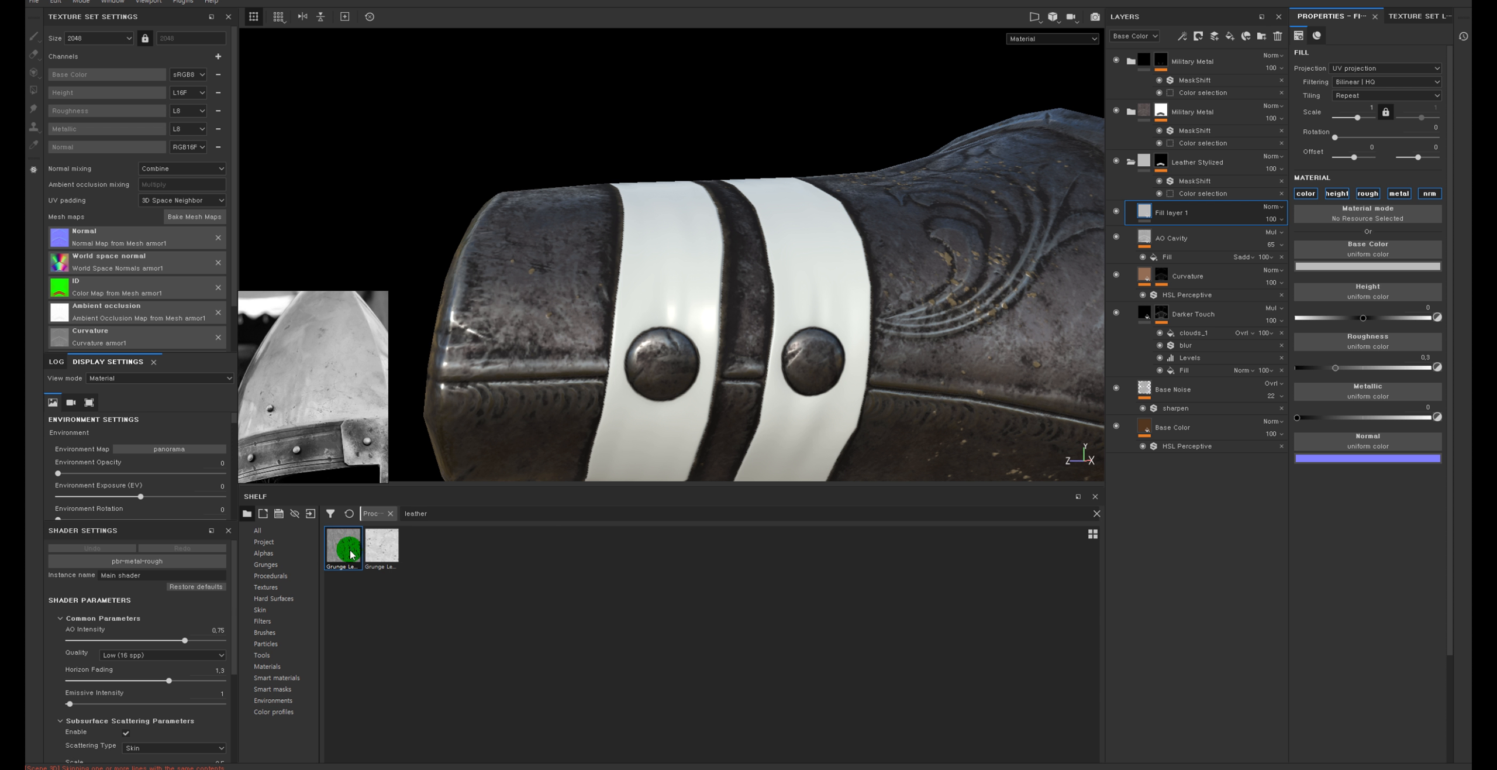
{"action": "mouse_move", "coordinate": [352, 554]}
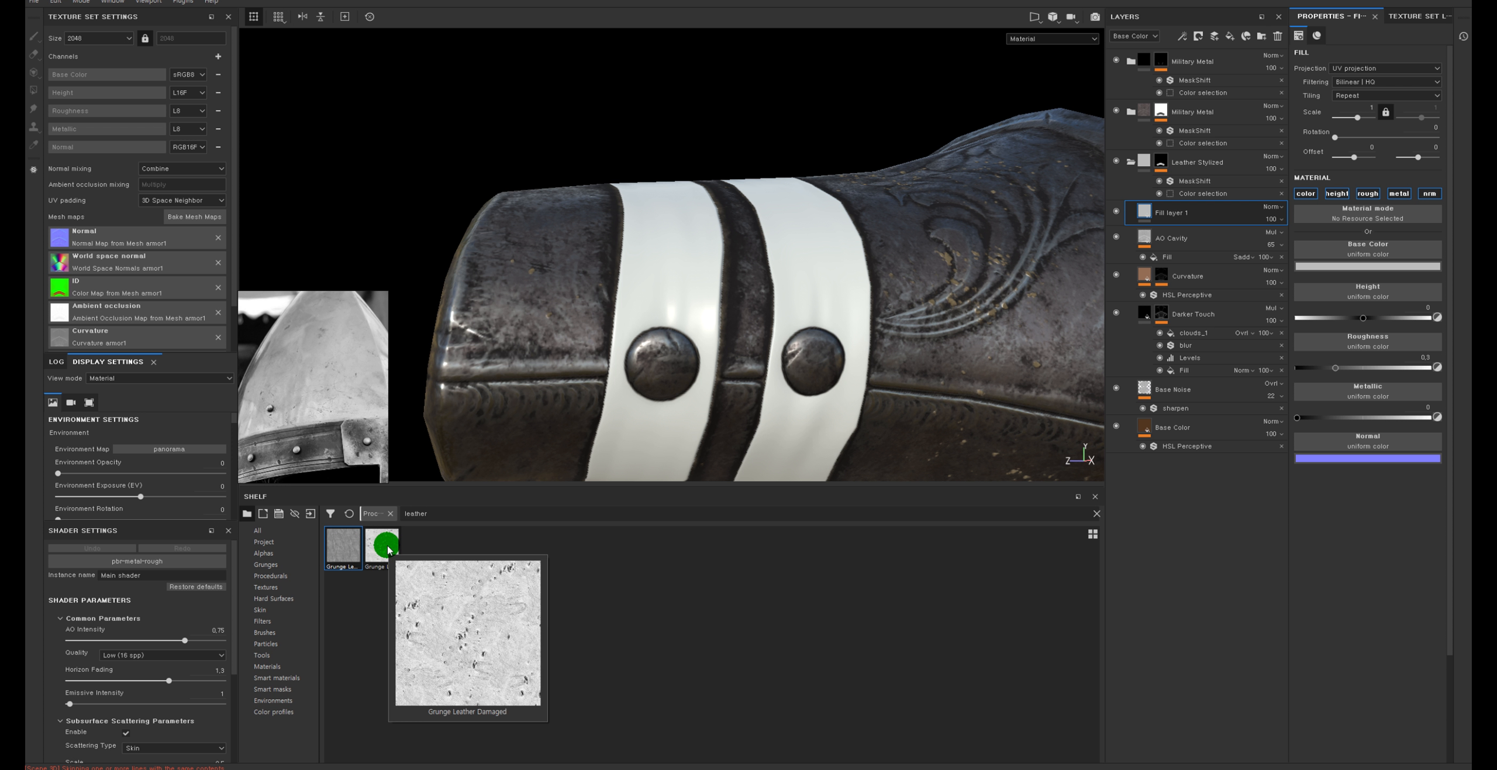
Add a black mask to the new fill layer and a fill inside that mask
{"action": "key", "text": "Return"}
{"action": "right_click", "coordinate": [1165, 214]}
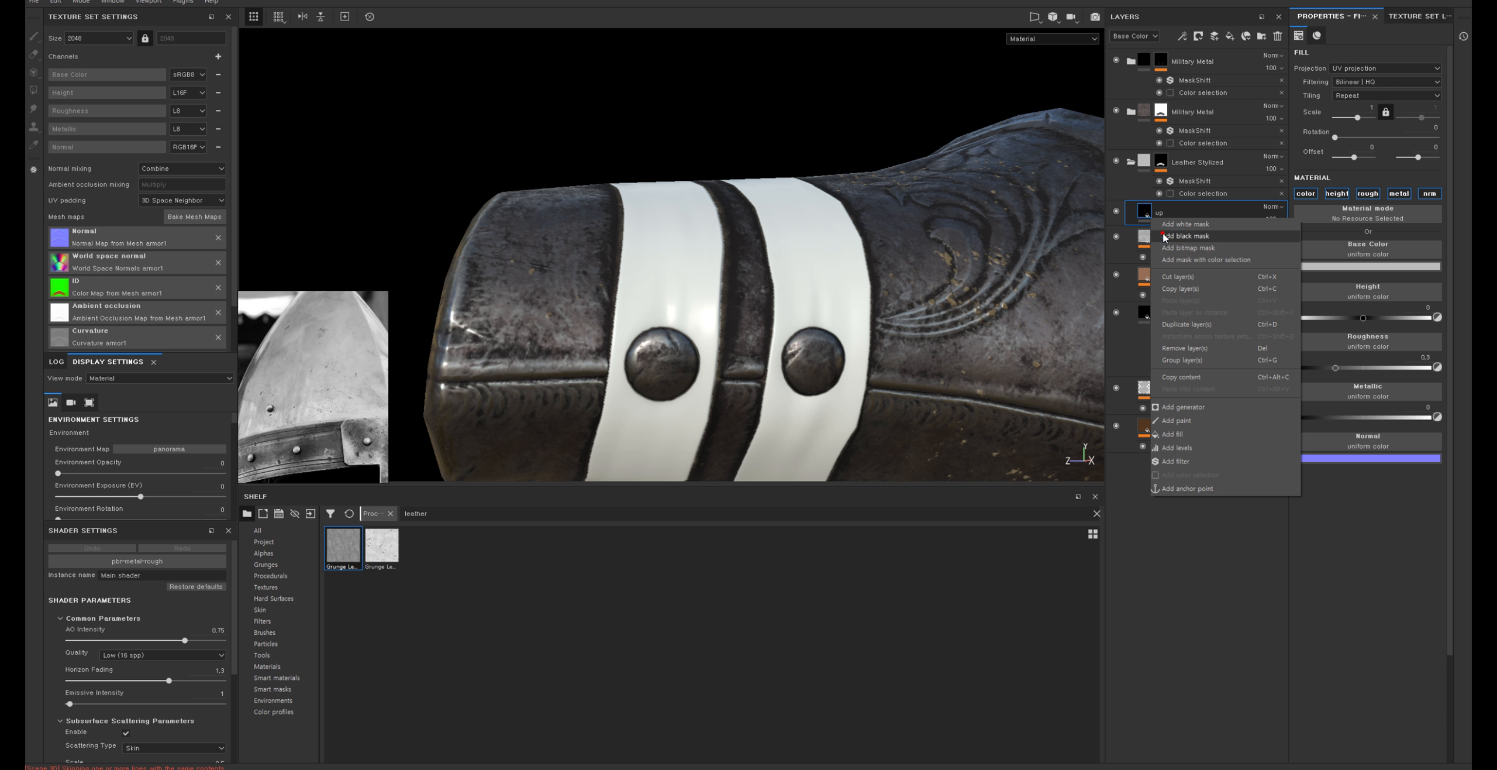
{"action": "left_click", "coordinate": [1163, 231]}
{"action": "right_click", "coordinate": [1161, 214]}
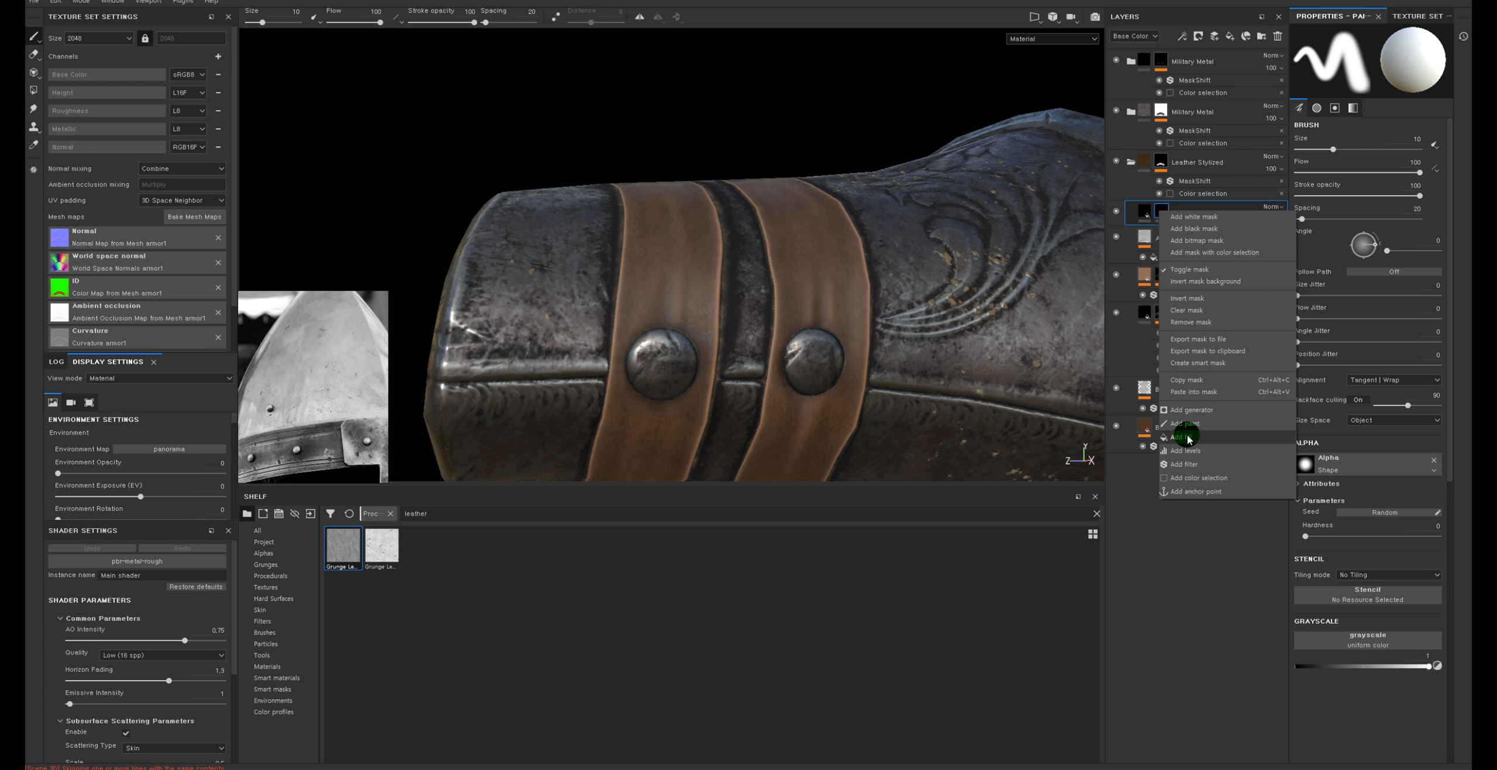
Add a Grunge Leather Damaged fill to the "up" layer's mask, with Balance 0.45 and Invert on
{"action": "left_click", "coordinate": [1188, 438]}
{"action": "left_click_drag", "start_coordinate": [383, 547], "coordinate": [1380, 201]}
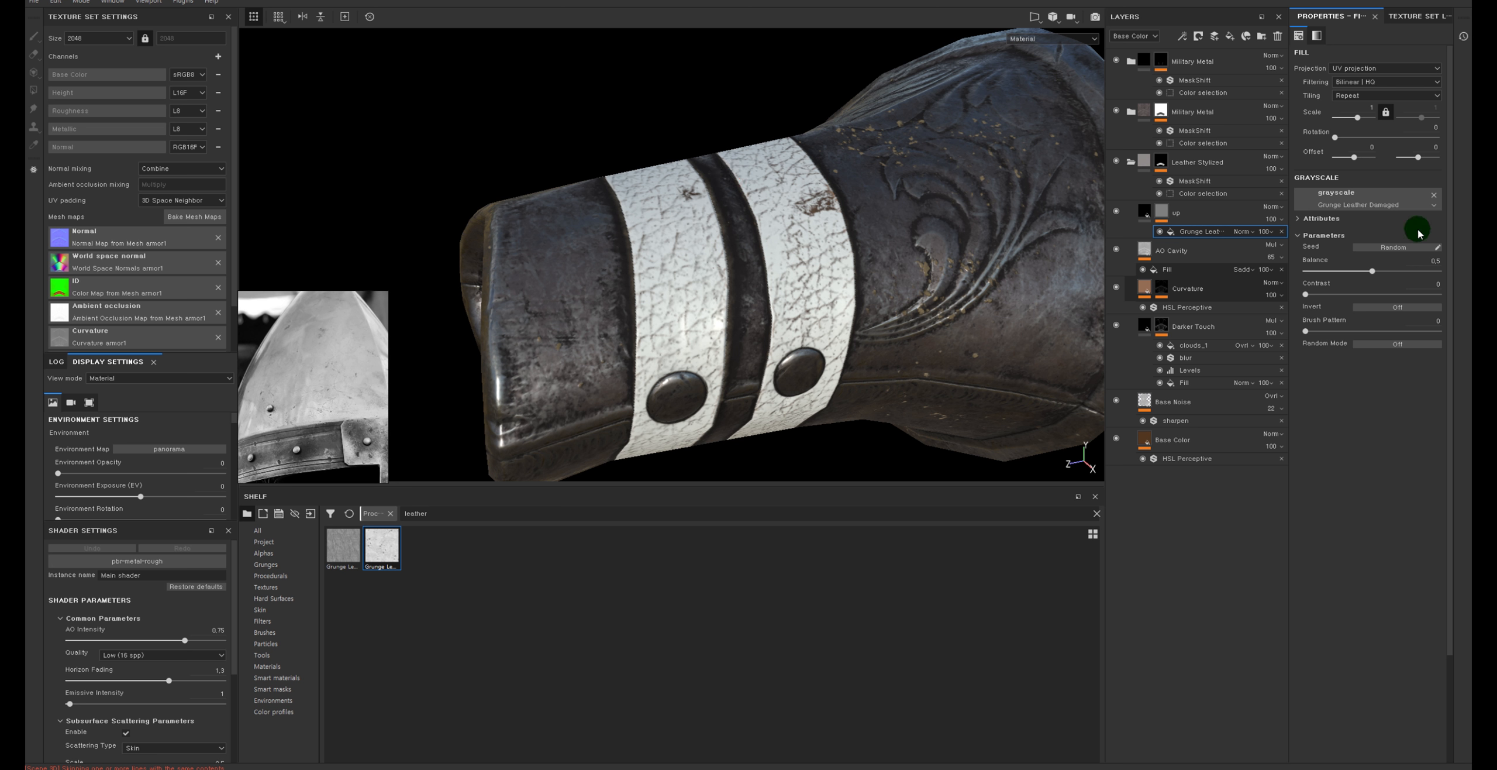
{"action": "mouse_move", "coordinate": [1372, 271]}
{"action": "left_mouse_down"}
{"action": "mouse_move", "coordinate": [1340, 275]}
{"action": "mouse_move", "coordinate": [1389, 271]}
{"action": "mouse_move", "coordinate": [1365, 272]}
{"action": "left_mouse_up"}
{"action": "left_click", "coordinate": [1418, 306]}
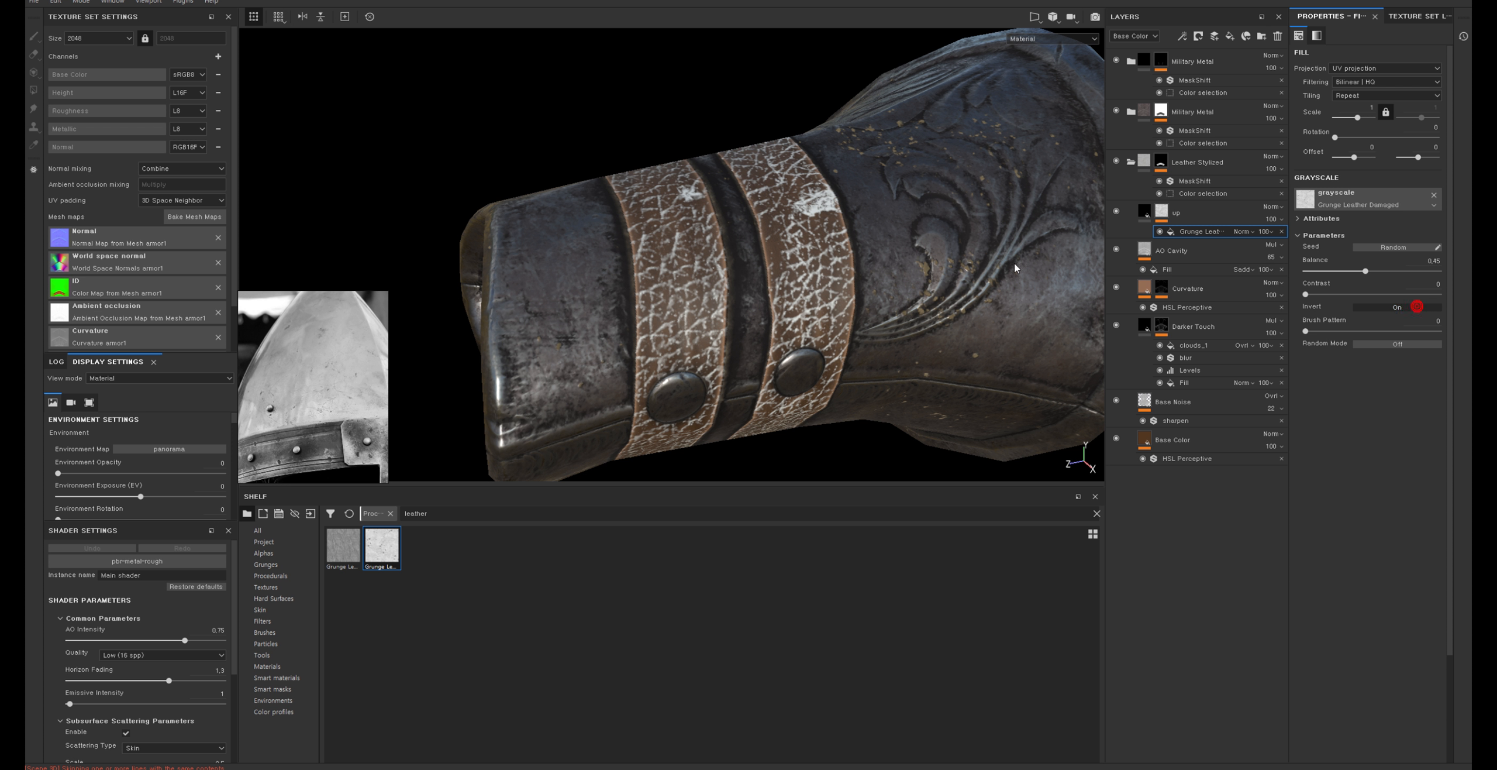
Set the "up" layer's base color to a brown sampled from the leather strap on the model
{"action": "left_click_drag", "start_coordinate": [919, 284], "coordinate": [869, 278], "text": "alt"}
{"action": "right_click_drag", "start_coordinate": [843, 278], "coordinate": [879, 279], "text": "alt"}
{"action": "left_click", "coordinate": [1146, 216]}
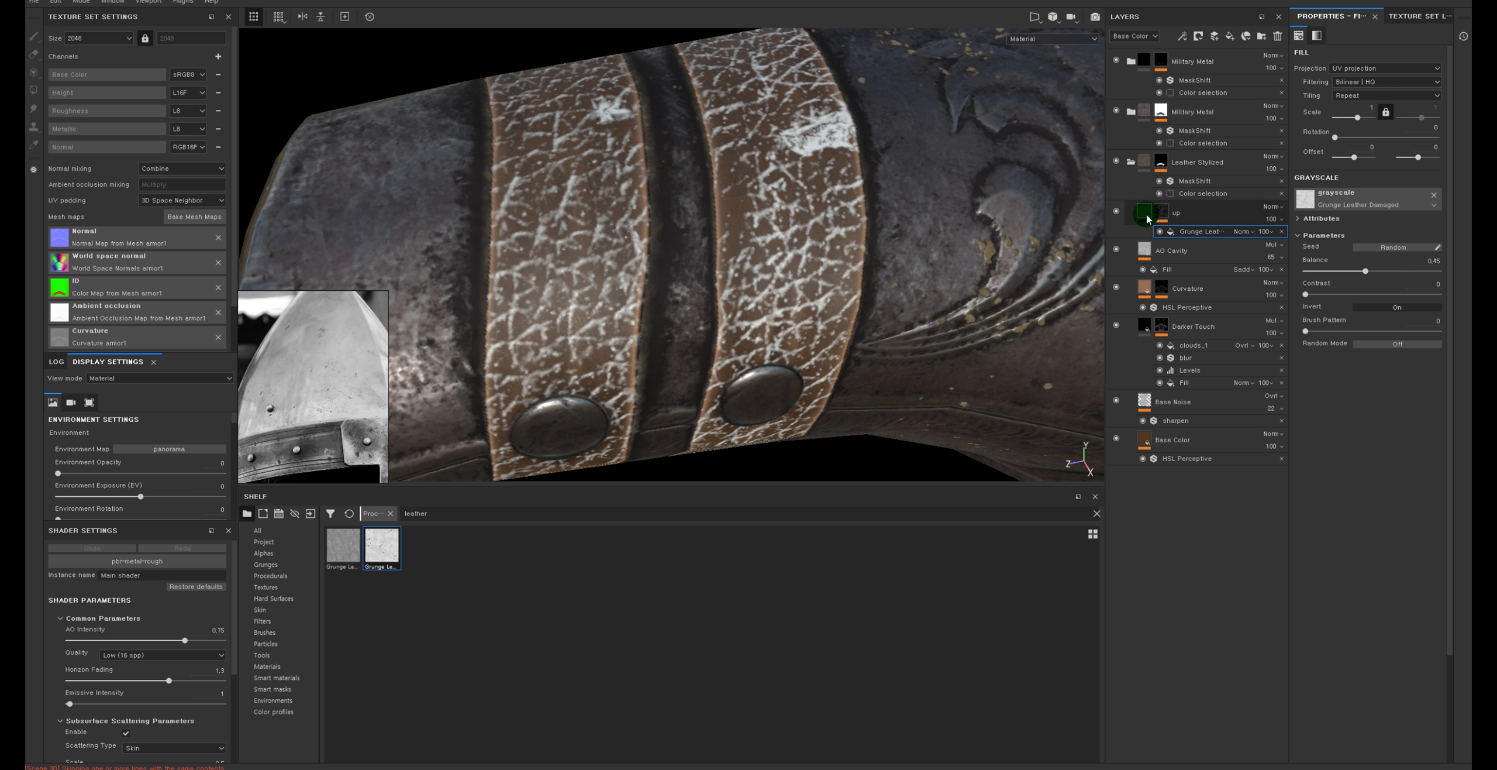
{"action": "left_click", "coordinate": [1360, 268]}
{"action": "left_click", "coordinate": [1372, 275]}
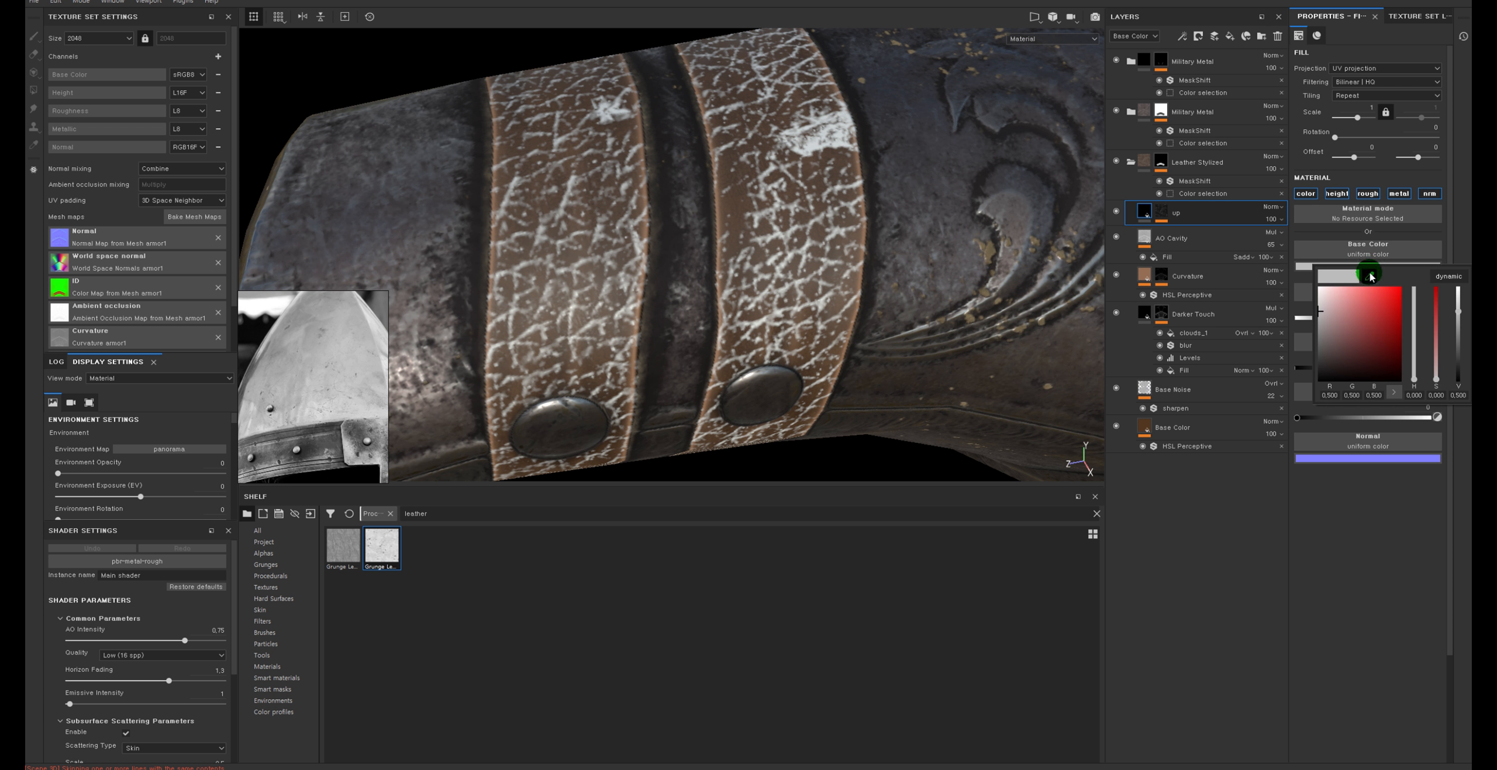
{"action": "left_click", "coordinate": [816, 129]}
{"action": "left_click", "coordinate": [738, 202]}
{"action": "left_click_drag", "start_coordinate": [738, 205], "coordinate": [729, 331], "text": "alt"}
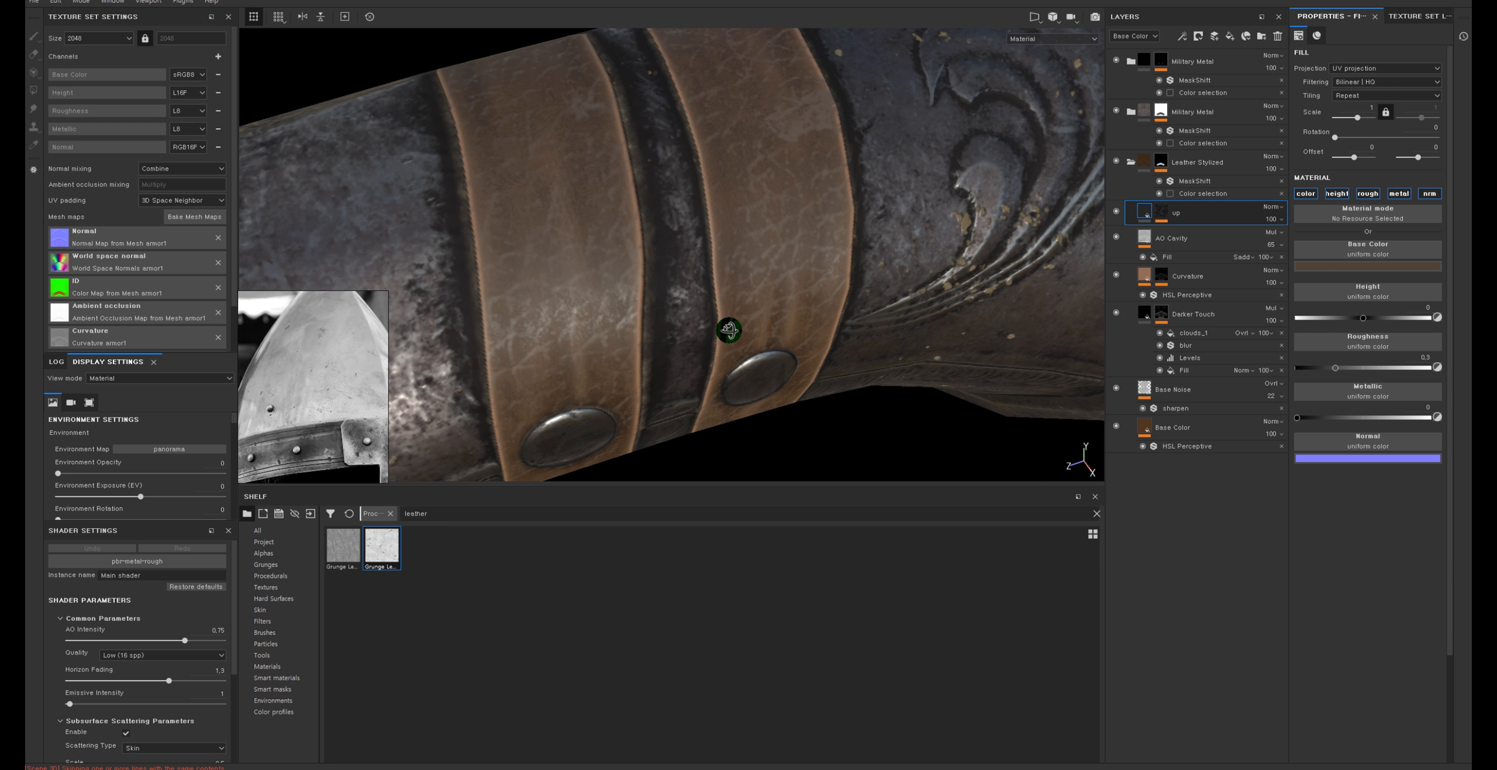
Set the scale of the grunge fill in the "up" layer's mask to 1.57 and inspect the straps
{"action": "left_click", "coordinate": [1166, 215]}
{"action": "left_click", "coordinate": [1196, 232]}
{"action": "left_click_drag", "start_coordinate": [1359, 122], "coordinate": [1360, 118]}
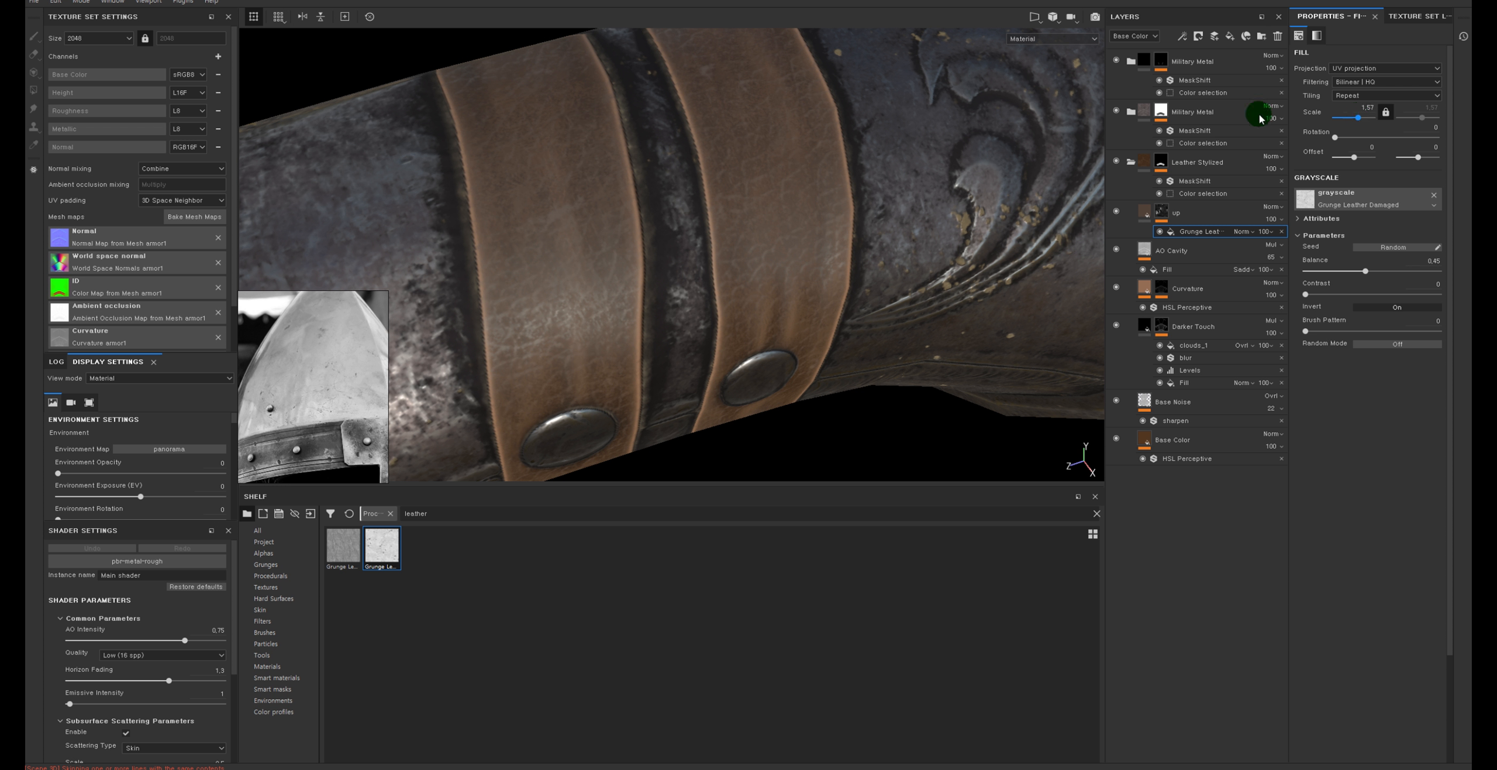
{"action": "right_click_drag", "start_coordinate": [848, 205], "coordinate": [733, 241], "text": "alt"}
{"action": "left_click_drag", "start_coordinate": [731, 257], "coordinate": [802, 258], "text": "alt"}
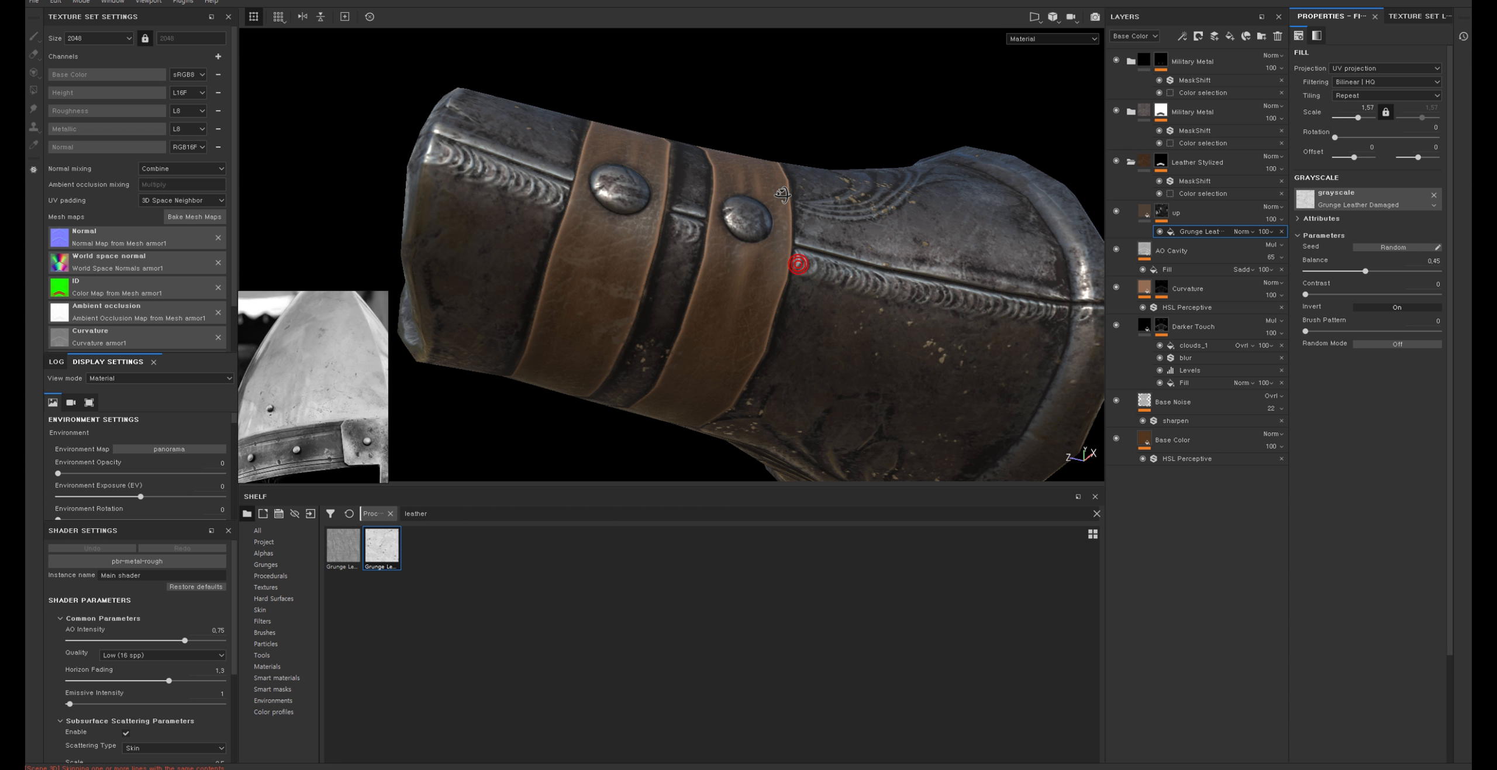
Disable the metallic and normal channels on the "up" fill layer
{"action": "left_click", "coordinate": [1145, 216]}
{"action": "scroll", "coordinate": [829, 184], "scroll_direction": "up", "scroll_amount": 5}
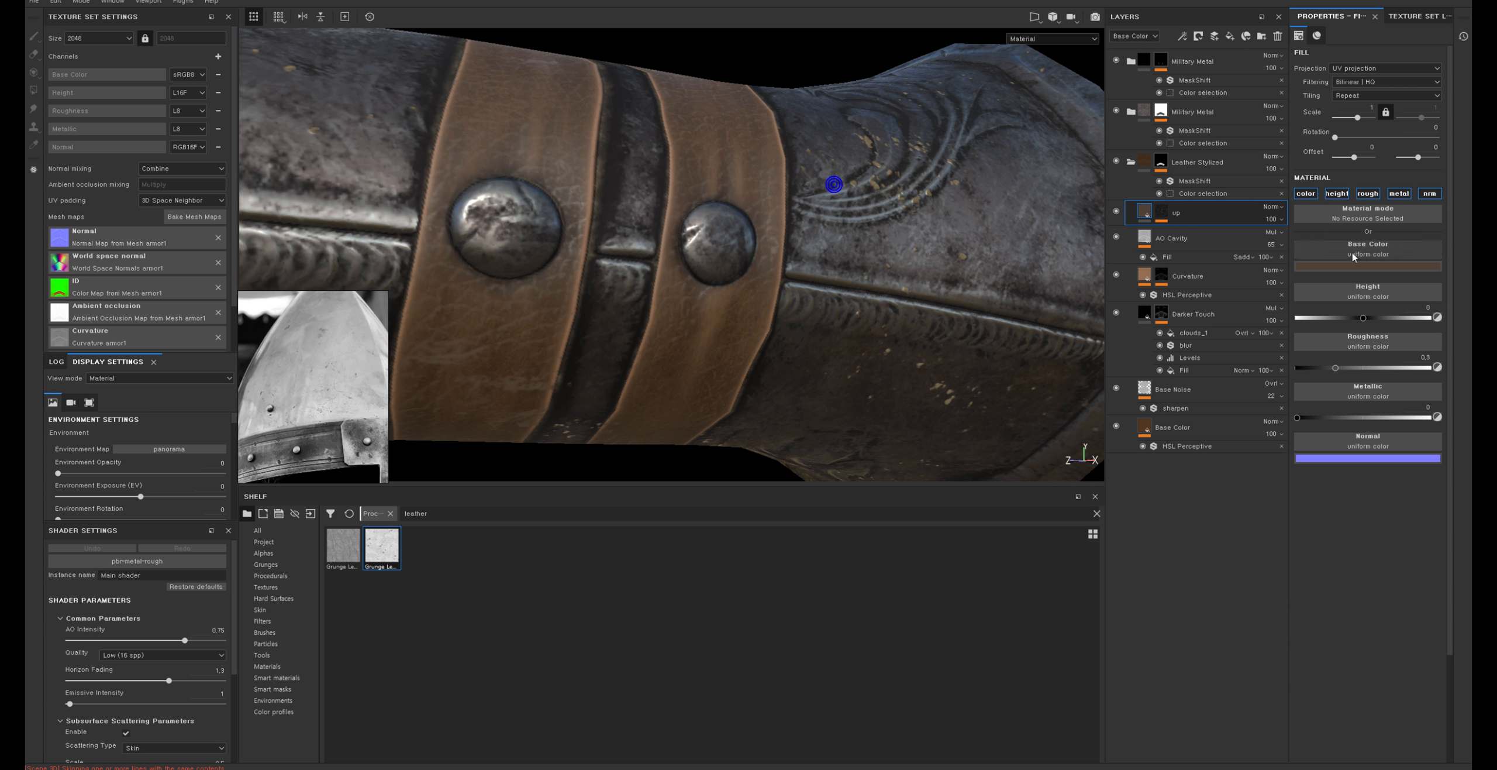
{"action": "left_click", "coordinate": [1400, 195]}
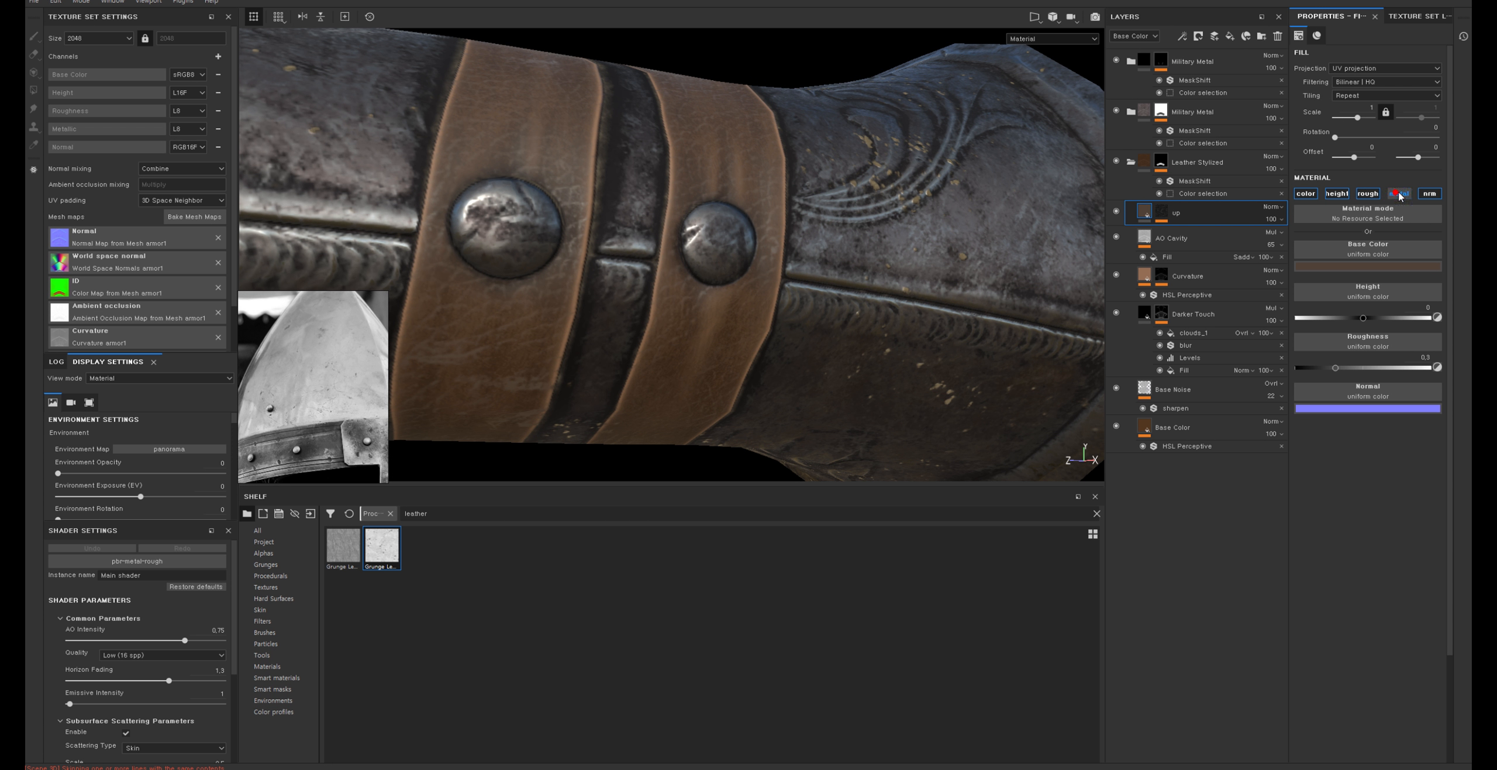
{"action": "left_click", "coordinate": [1433, 191]}
{"action": "left_click", "coordinate": [1433, 191]}
{"action": "left_click", "coordinate": [1433, 191]}
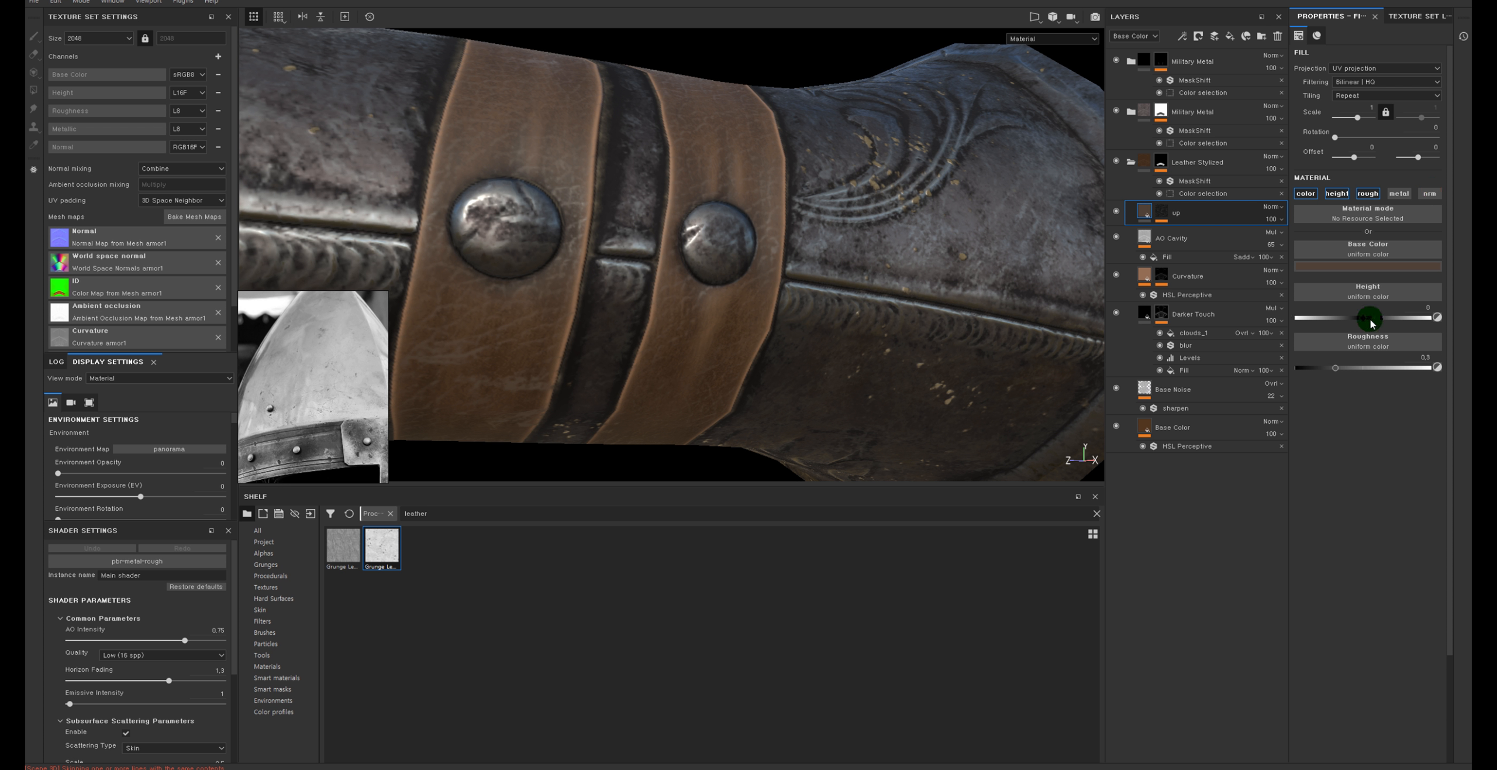
Set the "up" layer's height to about -0.033 and its roughness to about 0.76
{"action": "left_click_drag", "start_coordinate": [1362, 320], "coordinate": [1363, 319]}
{"action": "left_click_drag", "start_coordinate": [795, 272], "coordinate": [812, 354], "text": "alt"}
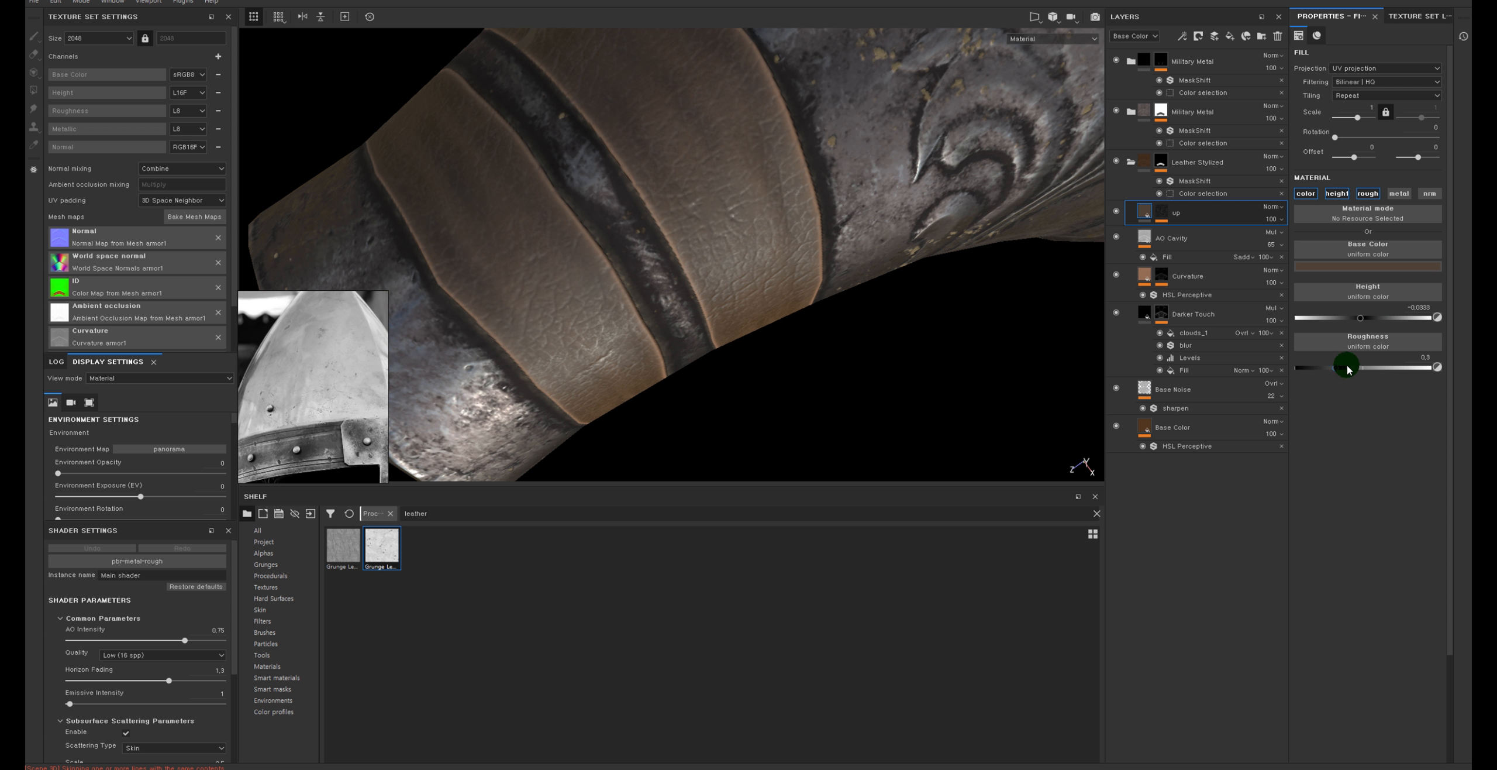
{"action": "left_click_drag", "start_coordinate": [1347, 367], "coordinate": [1396, 367]}
{"action": "mouse_move", "coordinate": [922, 371]}
{"action": "left_mouse_down", "text": "alt"}
{"action": "mouse_move", "coordinate": [776, 224]}
{"action": "mouse_move", "coordinate": [927, 385]}
{"action": "mouse_move", "coordinate": [909, 254]}
{"action": "left_mouse_up", "text": "alt"}
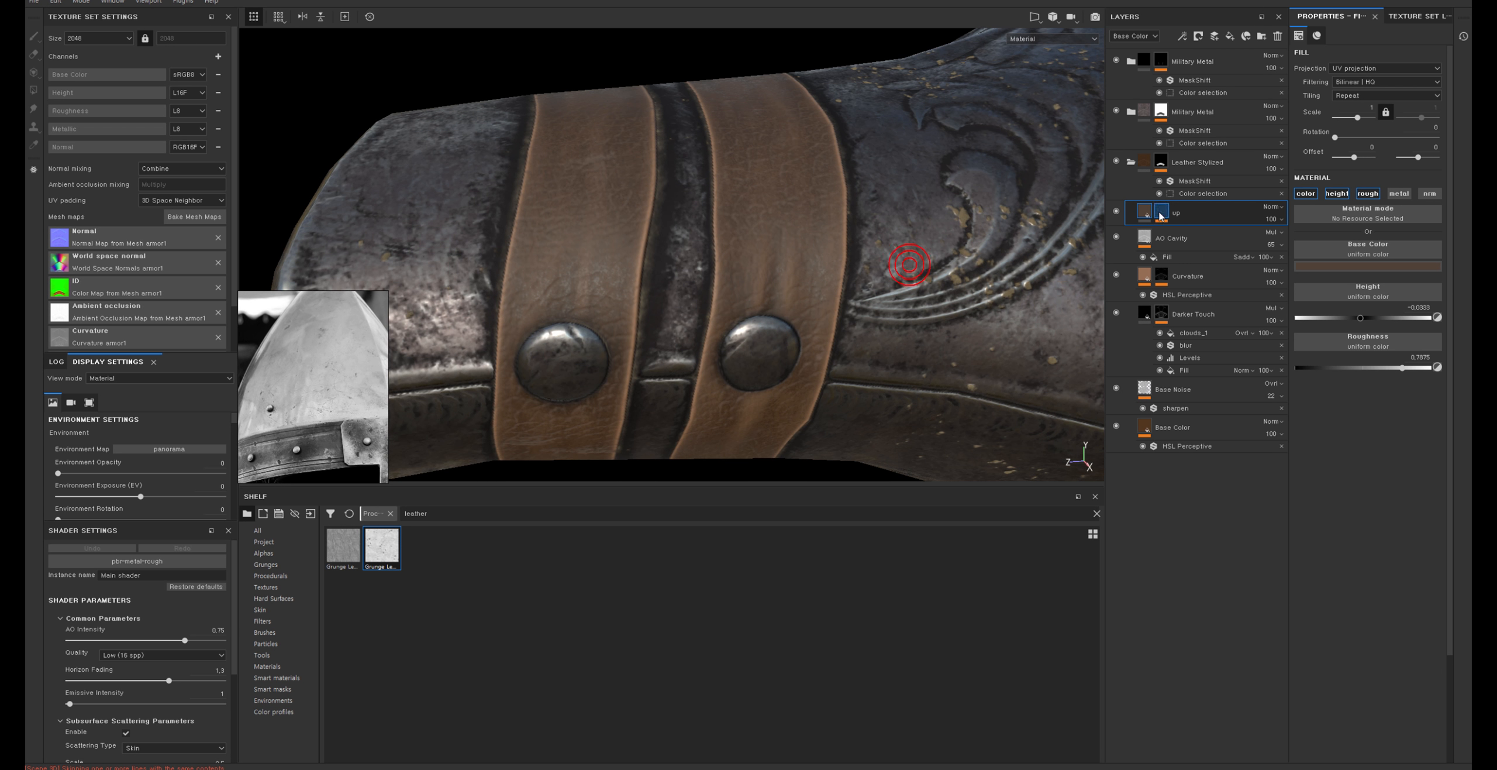
Reduce the grunge fill's scale to about 0.6 while previewing the "up" layer's mask, and return to the material view
{"action": "left_click", "coordinate": [1197, 231]}
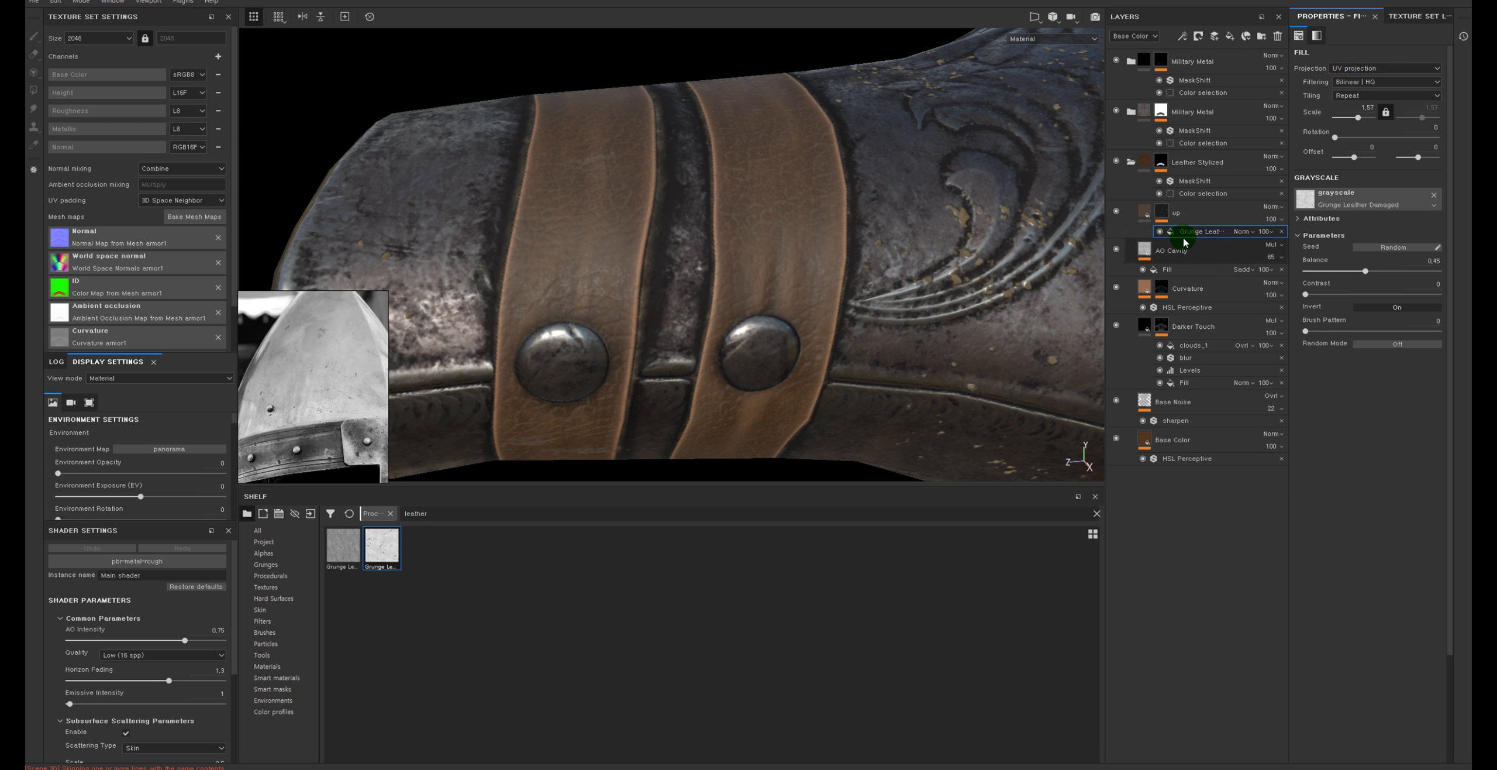
{"action": "left_click", "coordinate": [1162, 214], "text": "alt"}
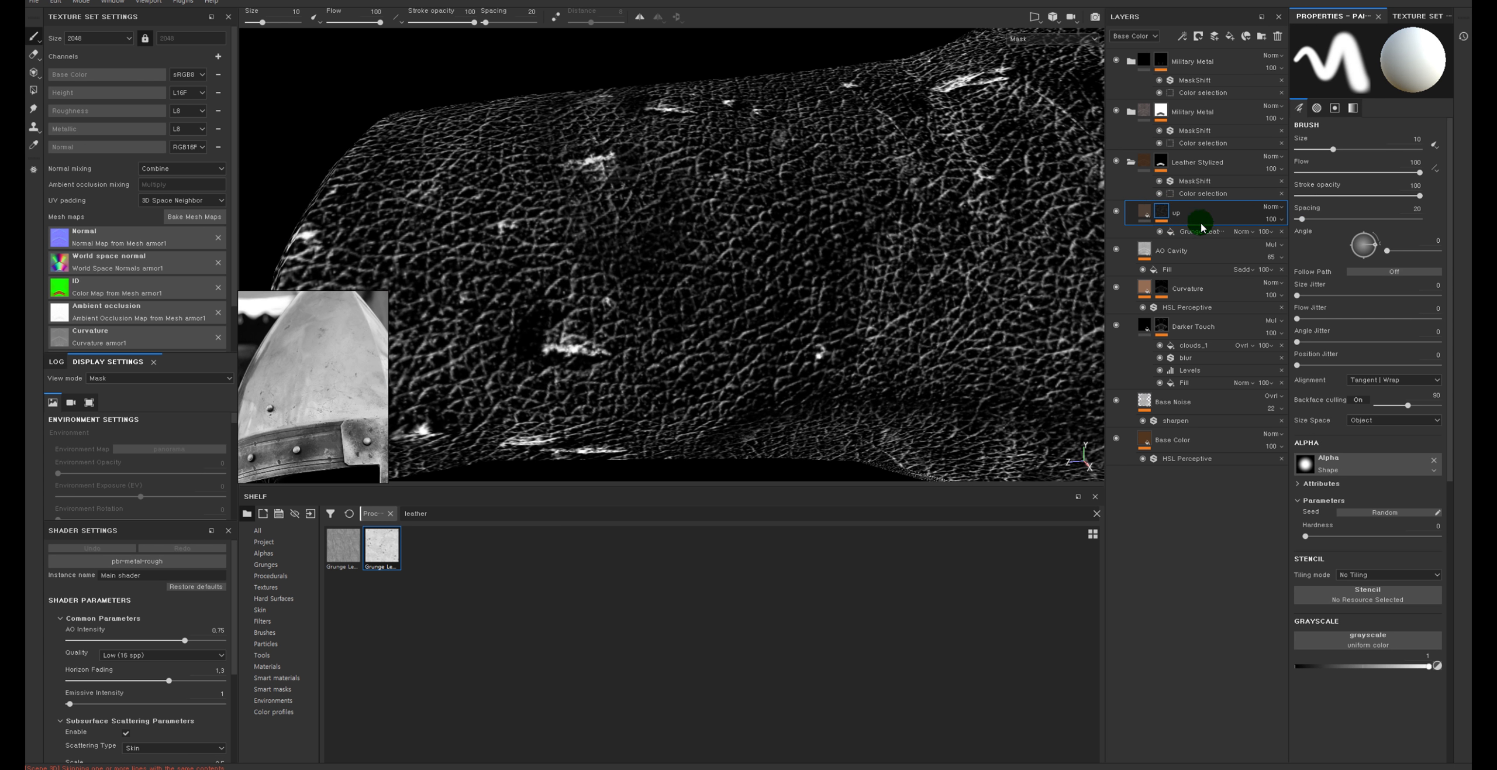
{"action": "left_click", "coordinate": [1200, 231]}
{"action": "left_click_drag", "start_coordinate": [1358, 120], "coordinate": [1358, 120]}
{"action": "left_click", "coordinate": [1161, 212]}
{"action": "key", "text": "m"}
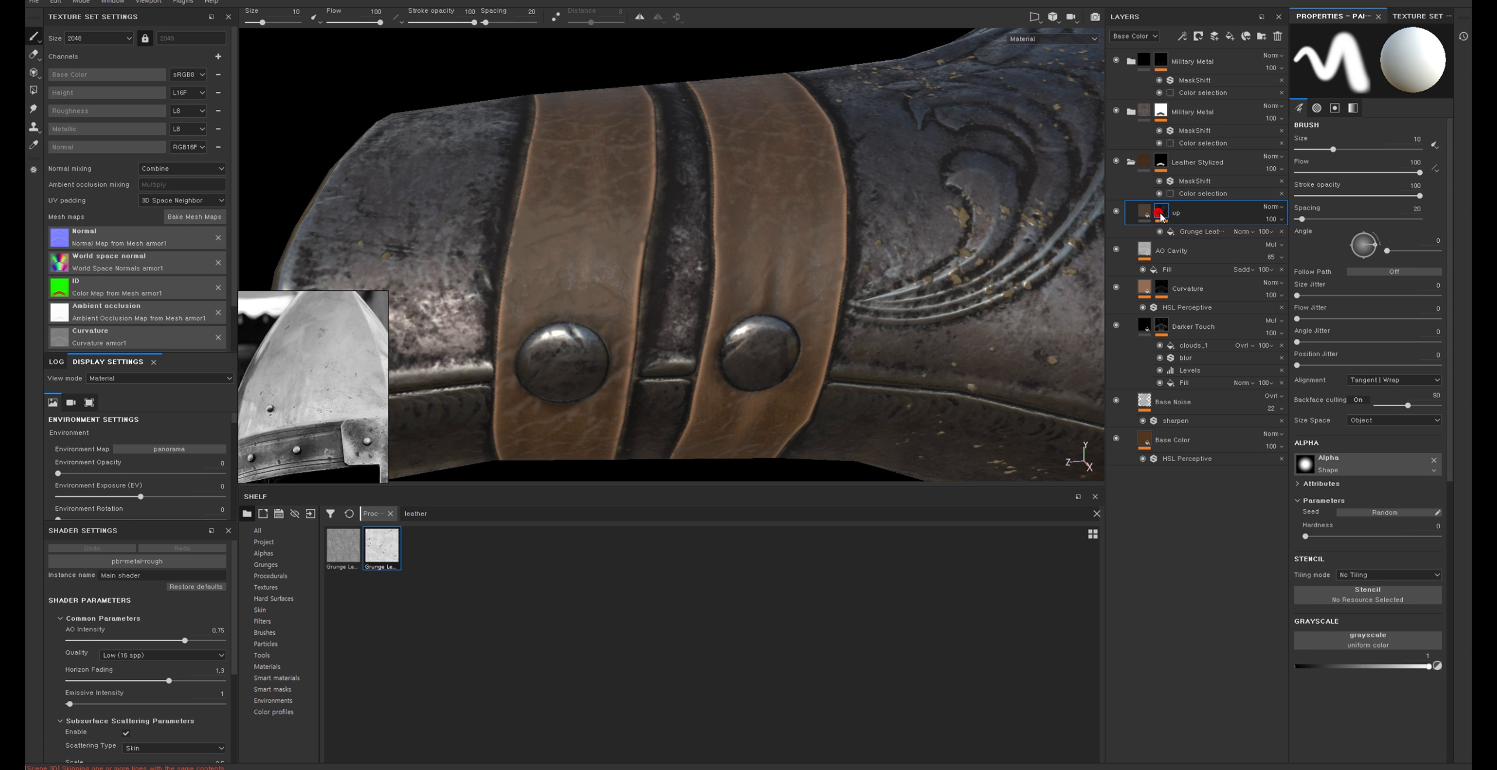
Set the mask's grunge fill to Balance 0.55 and Contrast 0.22
{"action": "left_click", "coordinate": [1196, 231]}
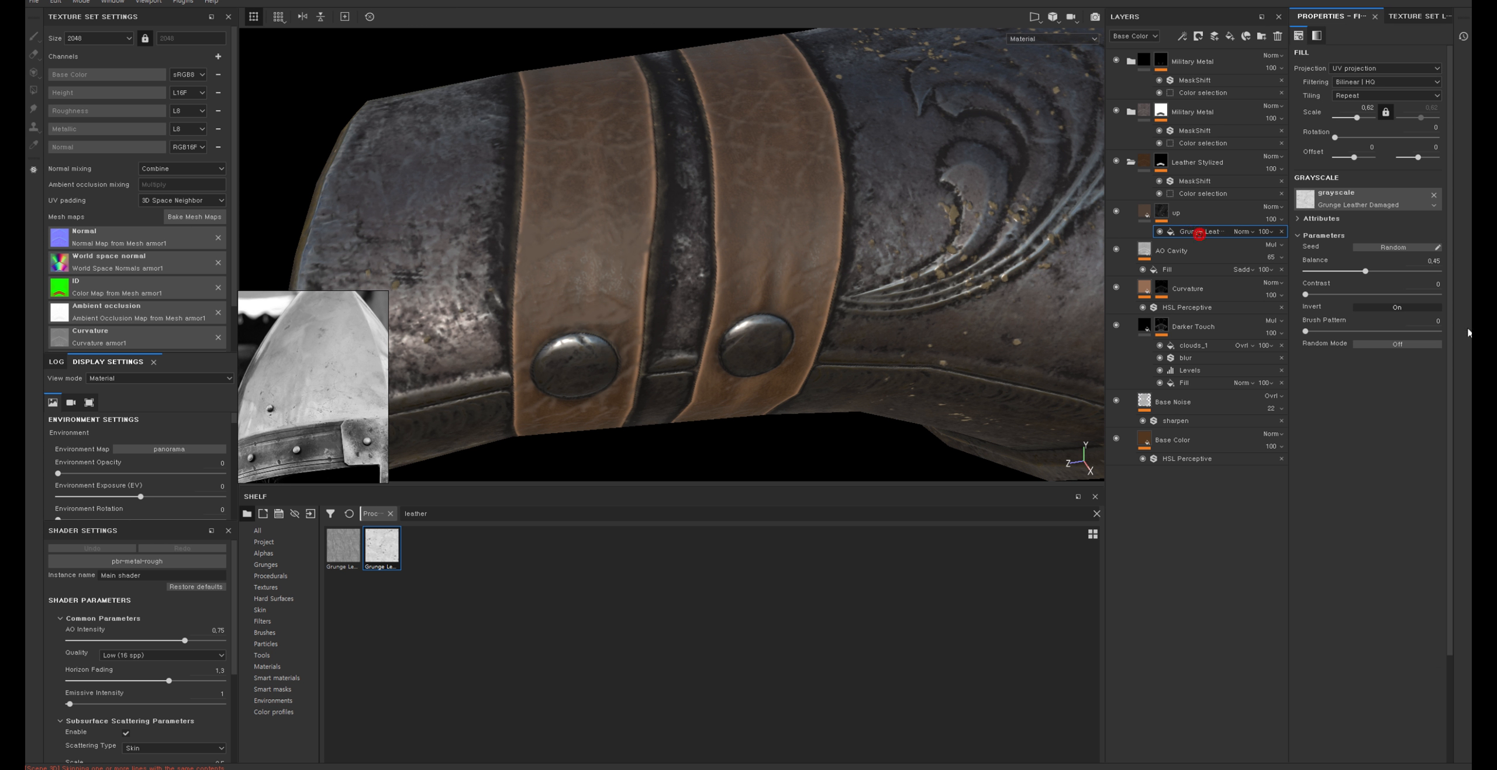
{"action": "left_click_drag", "start_coordinate": [1361, 272], "coordinate": [1335, 294]}
{"action": "left_click", "coordinate": [1373, 345]}
Try different scales for the mask's grunge fill, settle on about 2, and check the straps around the model
{"action": "left_click_drag", "start_coordinate": [1357, 117], "coordinate": [1357, 120]}
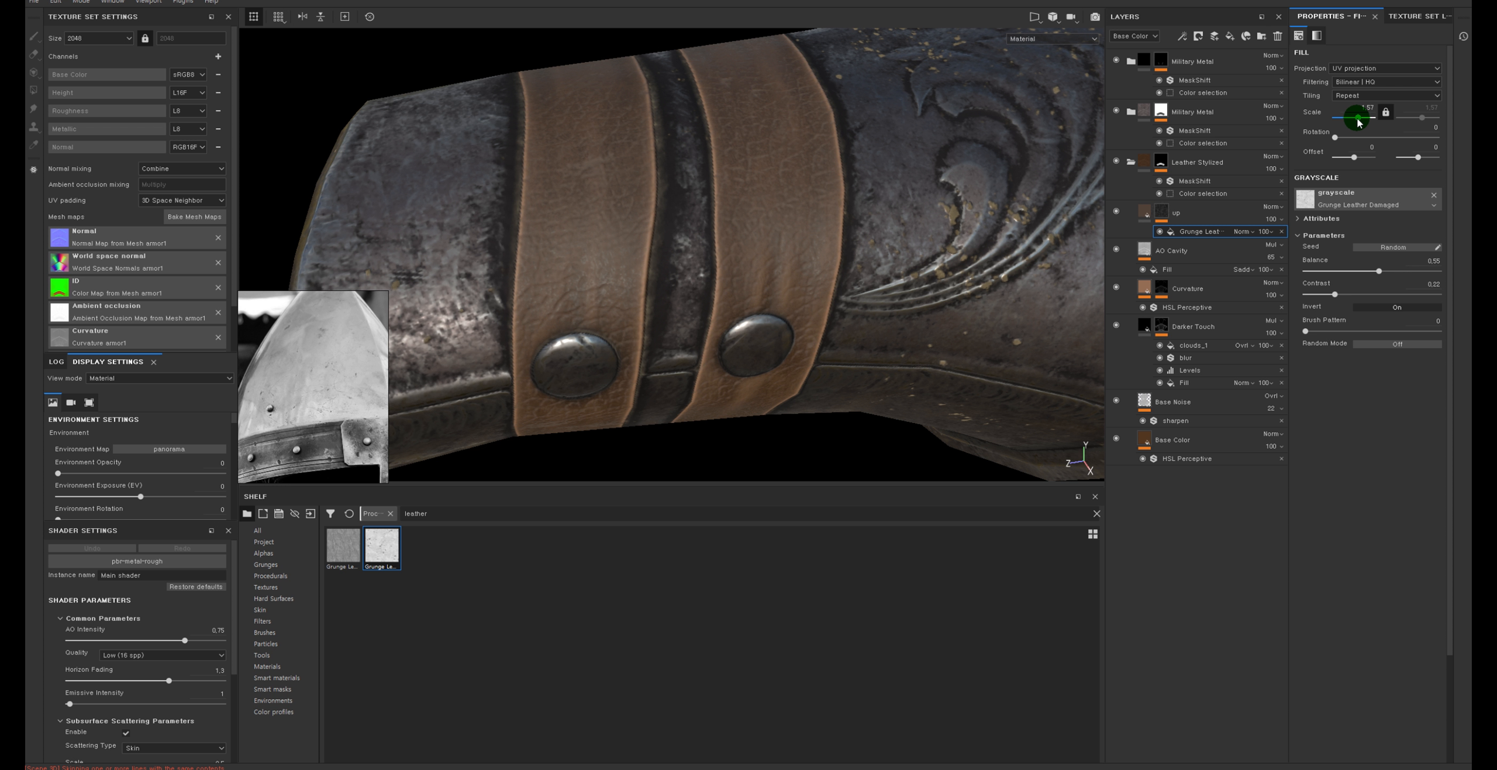
{"action": "left_click_drag", "start_coordinate": [1357, 120], "coordinate": [1364, 121]}
{"action": "left_click_drag", "start_coordinate": [994, 152], "coordinate": [1030, 188], "text": "alt"}
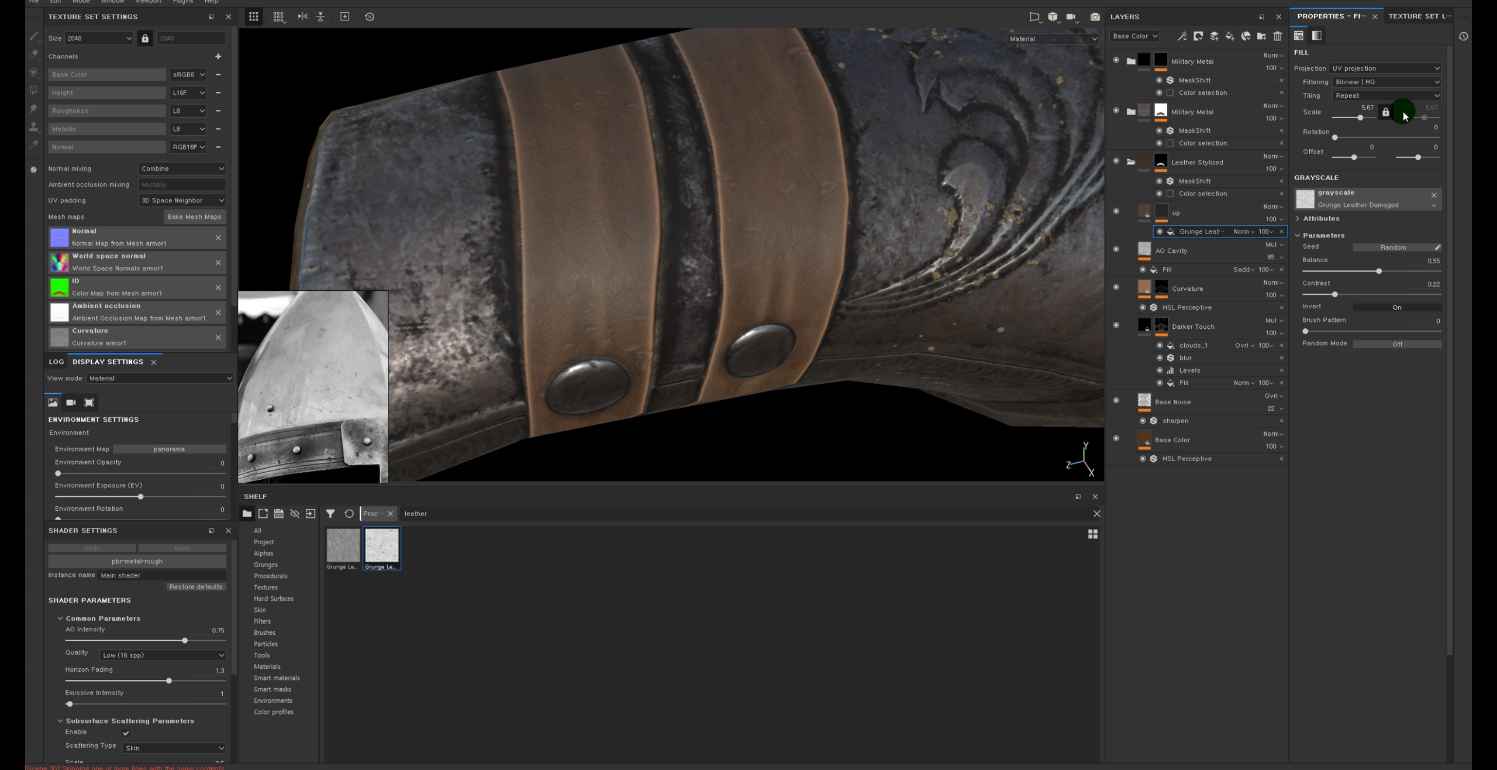
{"action": "left_click_drag", "start_coordinate": [1358, 121], "coordinate": [1359, 122]}
{"action": "right_click_drag", "start_coordinate": [690, 193], "coordinate": [545, 205], "text": "alt"}
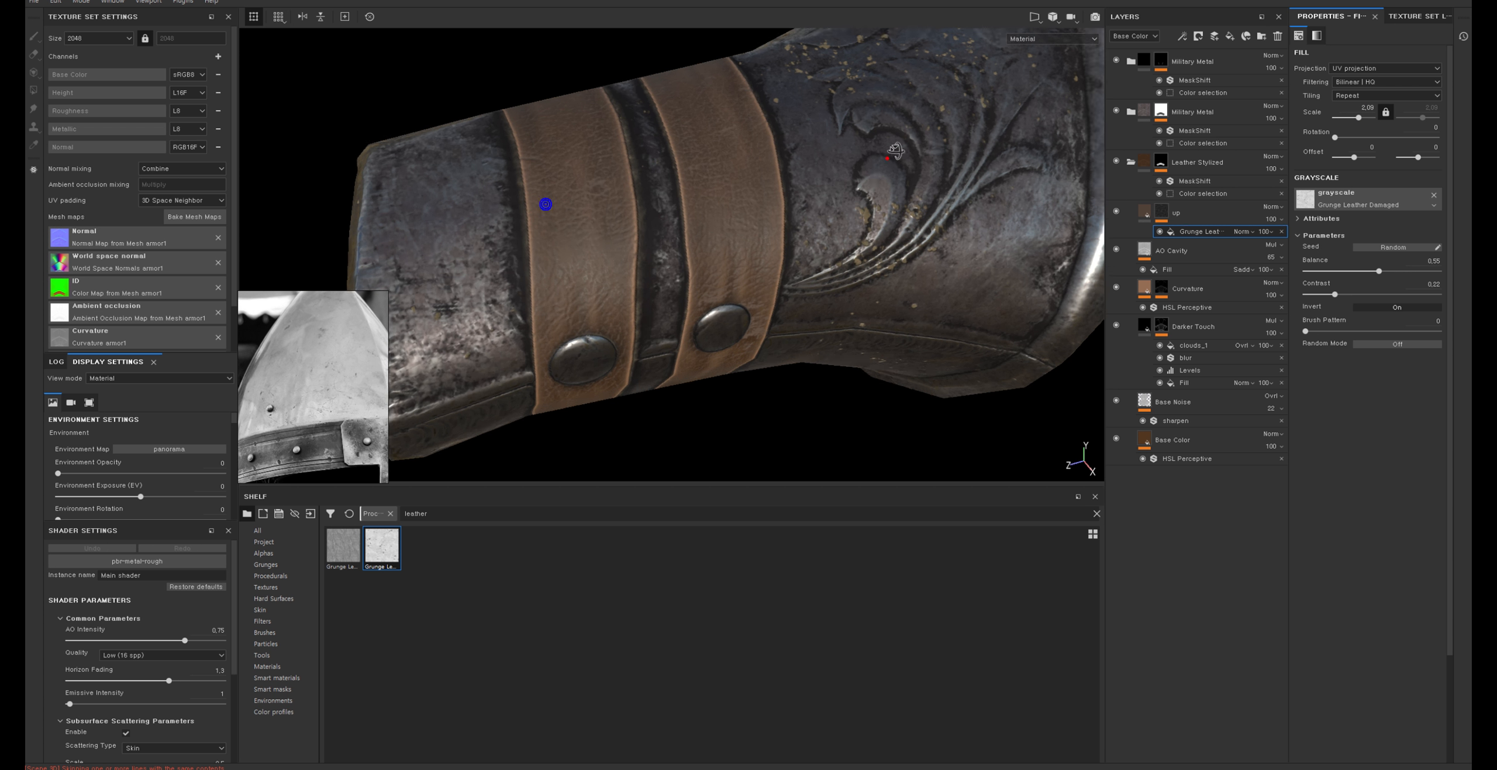
{"action": "left_click_drag", "start_coordinate": [819, 141], "coordinate": [882, 154], "text": "alt"}
{"action": "mouse_move", "coordinate": [882, 154]}
{"action": "right_mouse_down", "text": "alt"}
{"action": "mouse_move", "coordinate": [922, 217]}
{"action": "mouse_move", "coordinate": [861, 147]}
{"action": "right_mouse_up", "text": "alt"}
{"action": "left_click_drag", "start_coordinate": [896, 183], "coordinate": [919, 281], "text": "alt"}
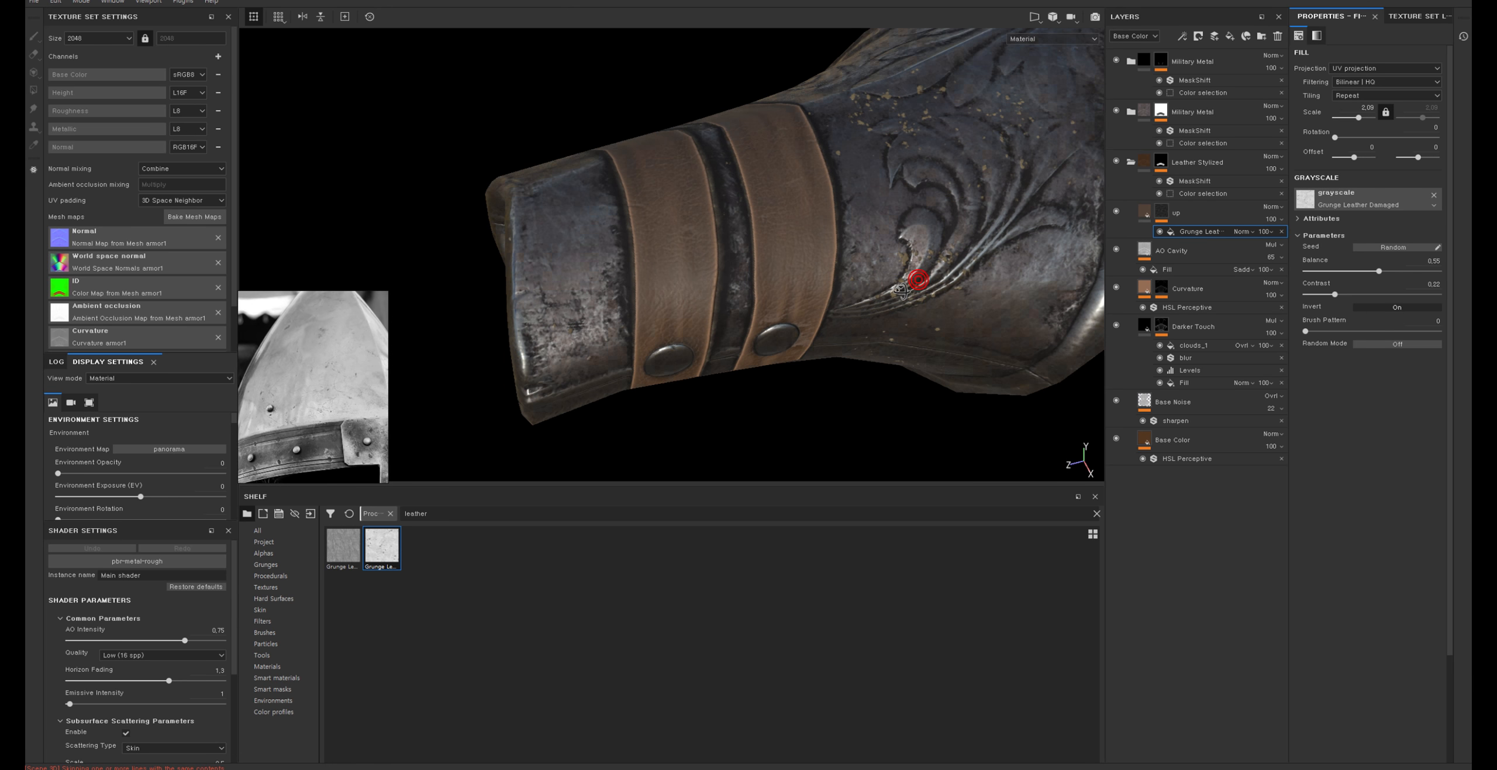
{"action": "right_click_drag", "start_coordinate": [919, 281], "coordinate": [833, 144], "text": "alt"}
Add an HSL Perceptive filter to the "up" layer's content
{"action": "left_click", "coordinate": [1143, 211]}
{"action": "right_click", "coordinate": [1143, 214]}
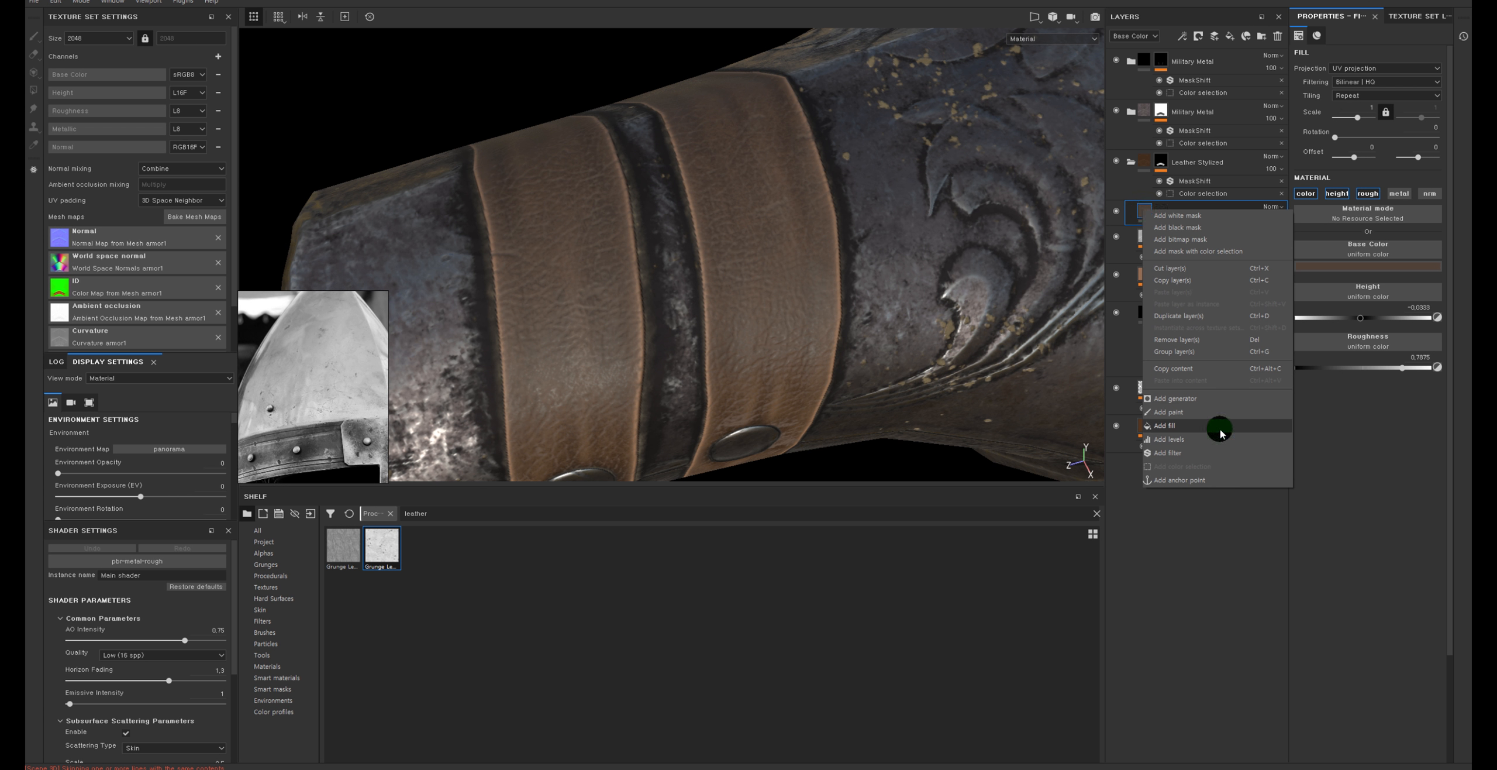
{"action": "left_click", "coordinate": [1220, 453]}
{"action": "left_click", "coordinate": [1358, 70]}
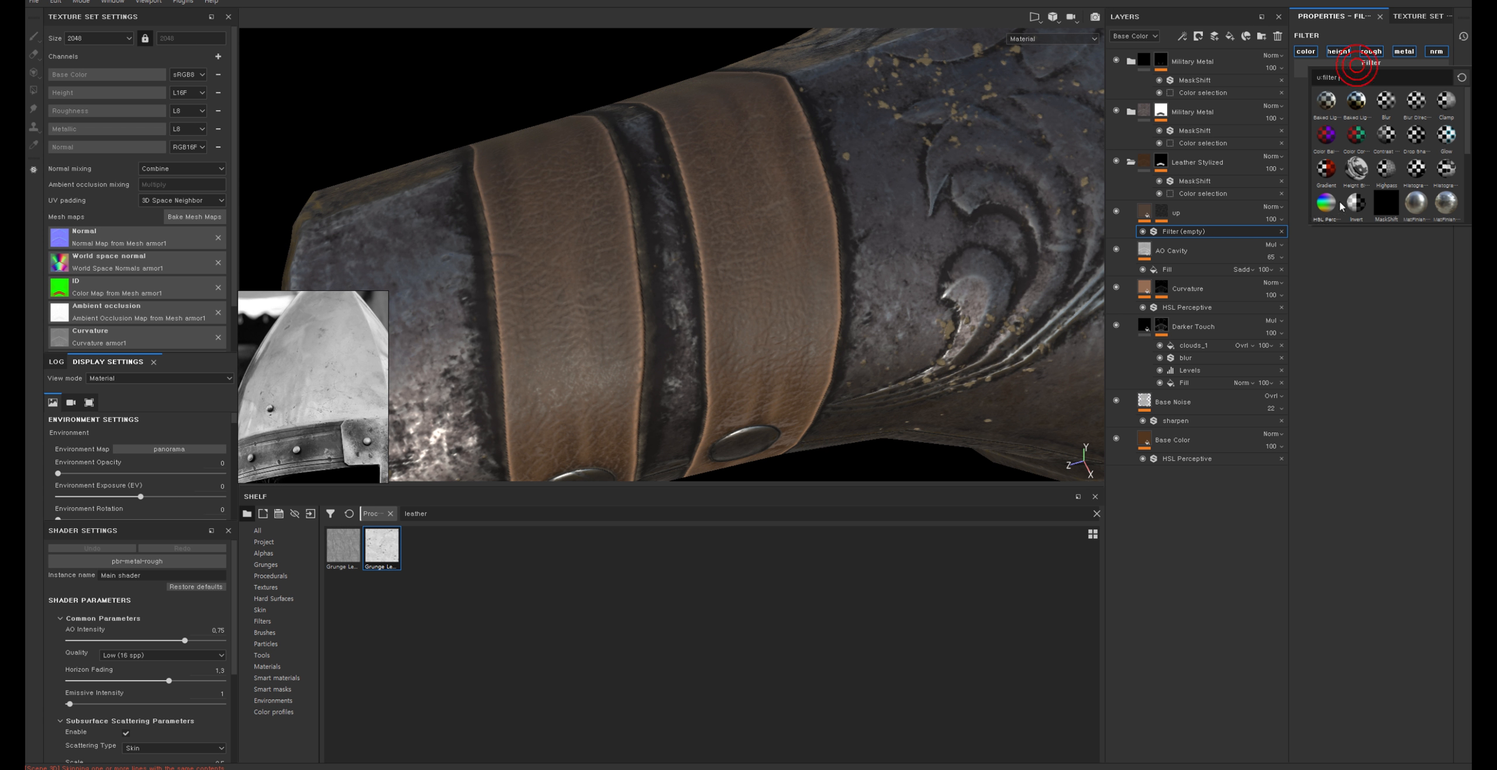
{"action": "left_click", "coordinate": [1320, 206]}
Set the HSL Perceptive filter's saturation to 0.22 and lightness to 0.46 on the "up" layer
{"action": "left_click_drag", "start_coordinate": [1375, 178], "coordinate": [1344, 202]}
{"action": "right_click_drag", "start_coordinate": [813, 231], "coordinate": [805, 311], "text": "alt"}
{"action": "left_click_drag", "start_coordinate": [805, 311], "coordinate": [806, 234], "text": "alt"}
{"action": "mouse_move", "coordinate": [1344, 201]}
{"action": "left_mouse_down"}
{"action": "mouse_move", "coordinate": [1403, 197]}
{"action": "mouse_move", "coordinate": [1135, 197]}
{"action": "mouse_move", "coordinate": [1392, 196]}
{"action": "mouse_move", "coordinate": [1370, 197]}
{"action": "left_mouse_up"}
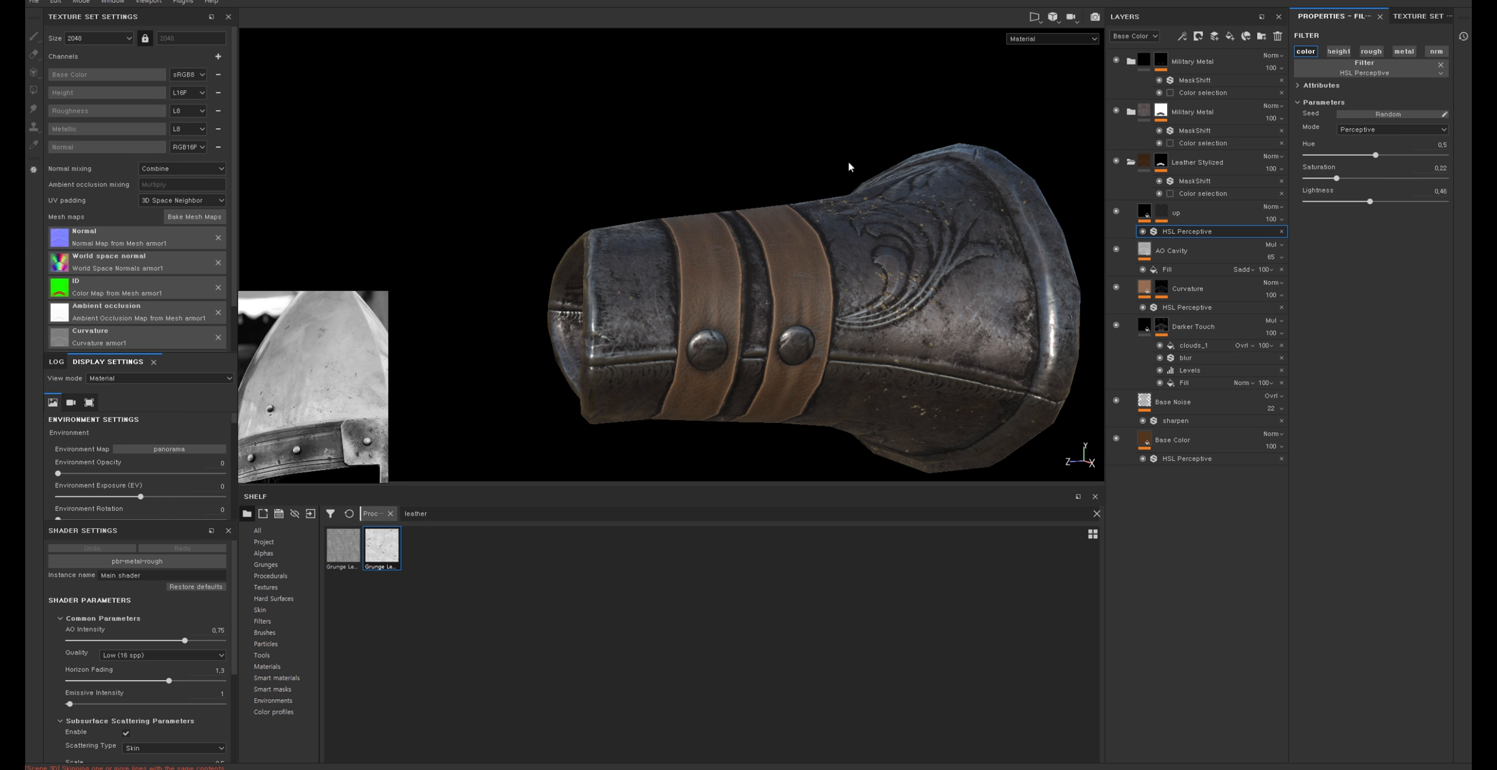
Raise the HSL Perceptive filter's saturation to 0.65 and inspect the leather straps
{"action": "right_click_drag", "start_coordinate": [850, 174], "coordinate": [876, 311], "text": "alt"}
{"action": "left_click_drag", "start_coordinate": [875, 311], "coordinate": [875, 335], "text": "alt"}
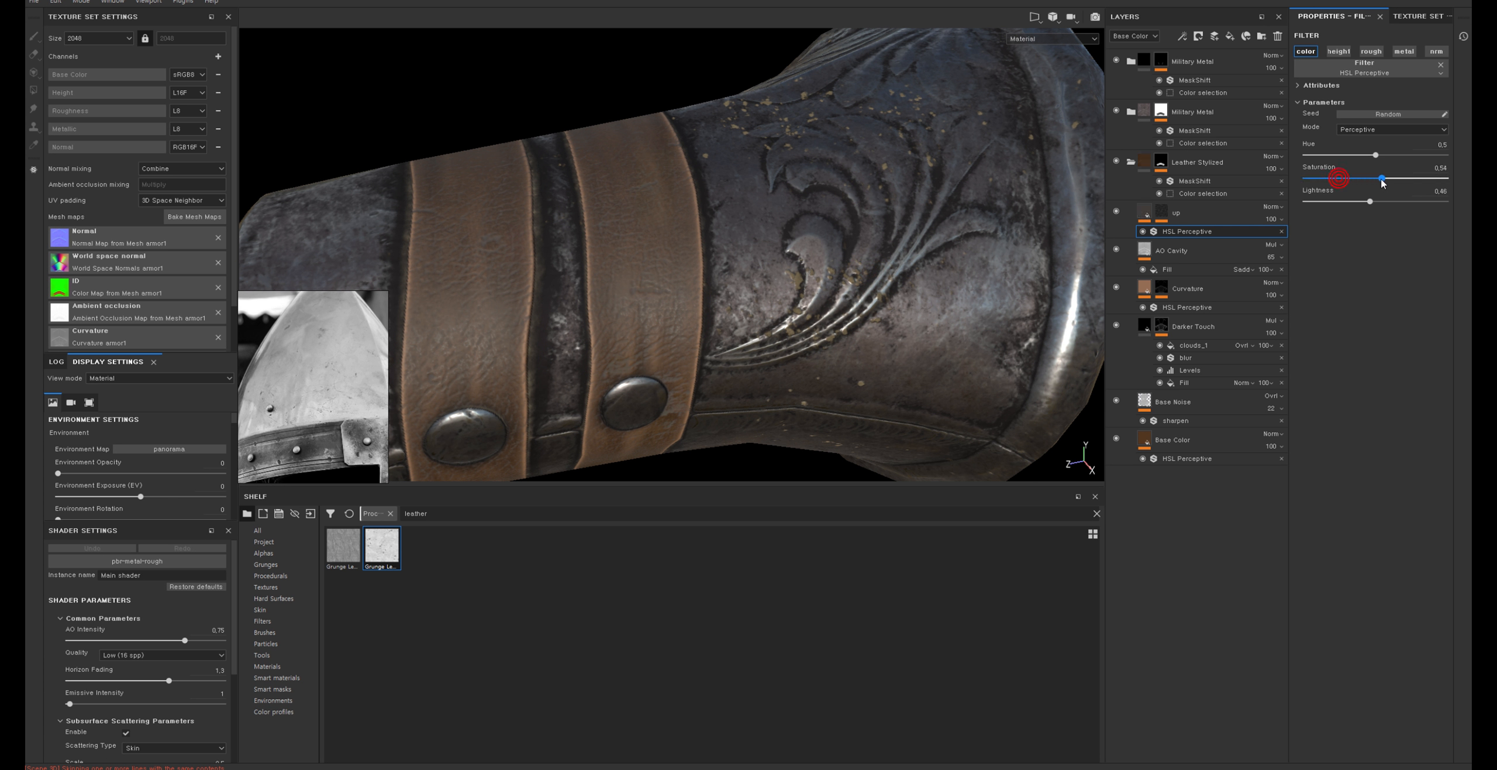
{"action": "left_click_drag", "start_coordinate": [1387, 184], "coordinate": [1417, 188]}
{"action": "right_click_drag", "start_coordinate": [848, 304], "coordinate": [786, 210], "text": "alt"}
{"action": "left_click_drag", "start_coordinate": [786, 210], "coordinate": [725, 276], "text": "alt"}
{"action": "right_click_drag", "start_coordinate": [811, 273], "coordinate": [851, 320], "text": "alt"}
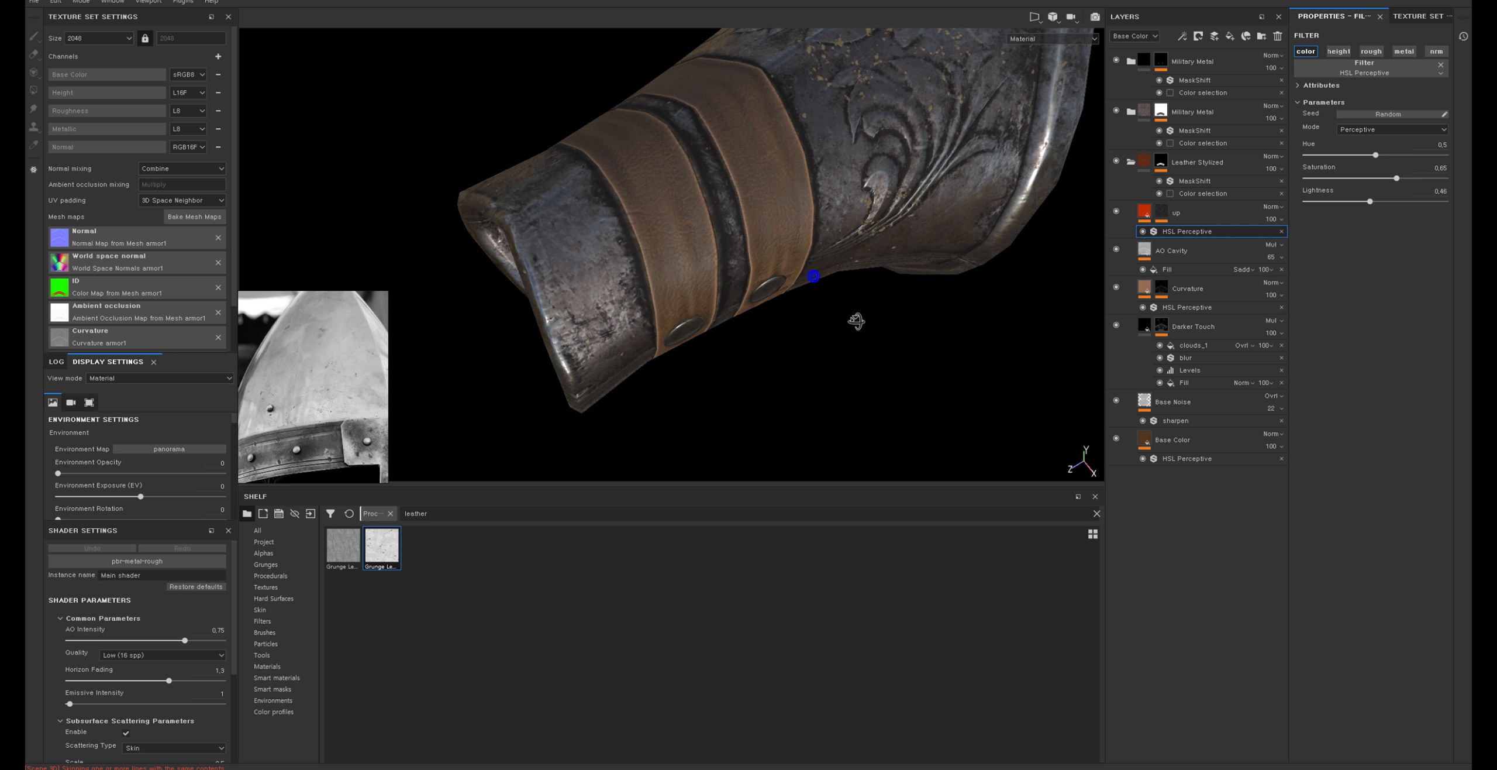
{"action": "left_click_drag", "start_coordinate": [850, 320], "coordinate": [824, 226], "text": "alt"}
Add a fill layer above the "up" layer and rename it cv
{"action": "left_click", "coordinate": [1142, 209]}
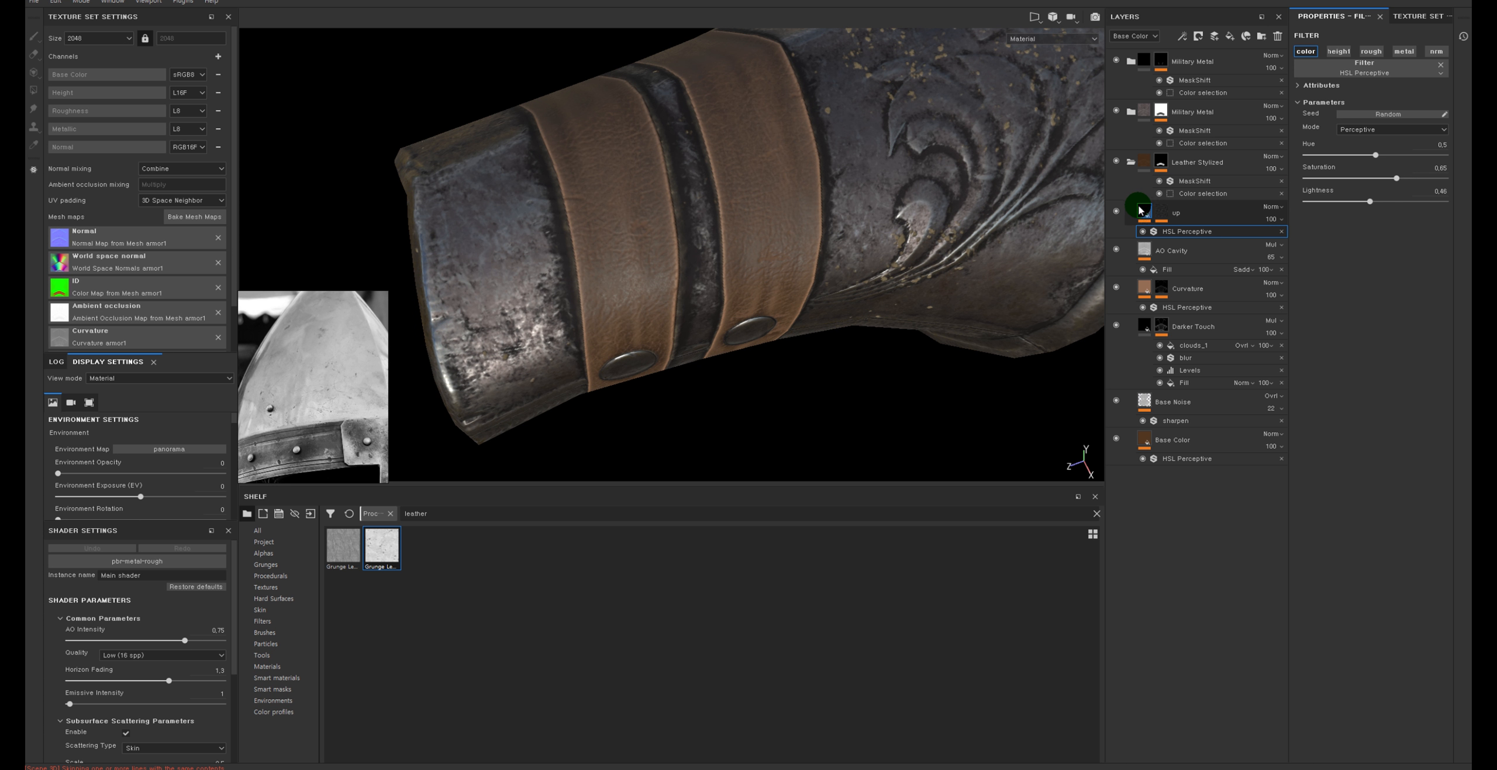
{"action": "left_click", "coordinate": [1228, 37]}
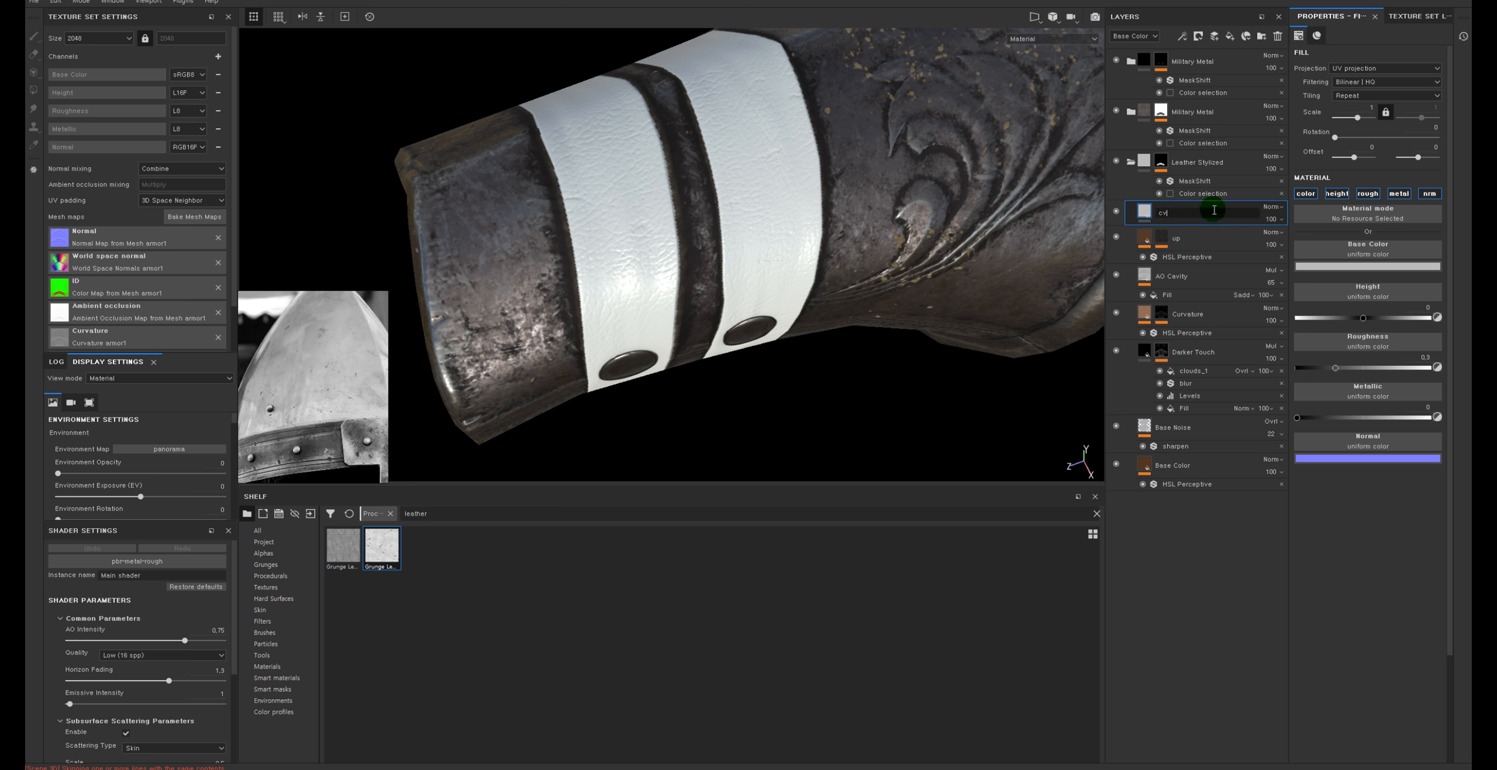
{"action": "key", "text": "Return"}
Give the cv layer a bitmap mask using the Curvature texture
{"action": "right_click", "coordinate": [1145, 210]}
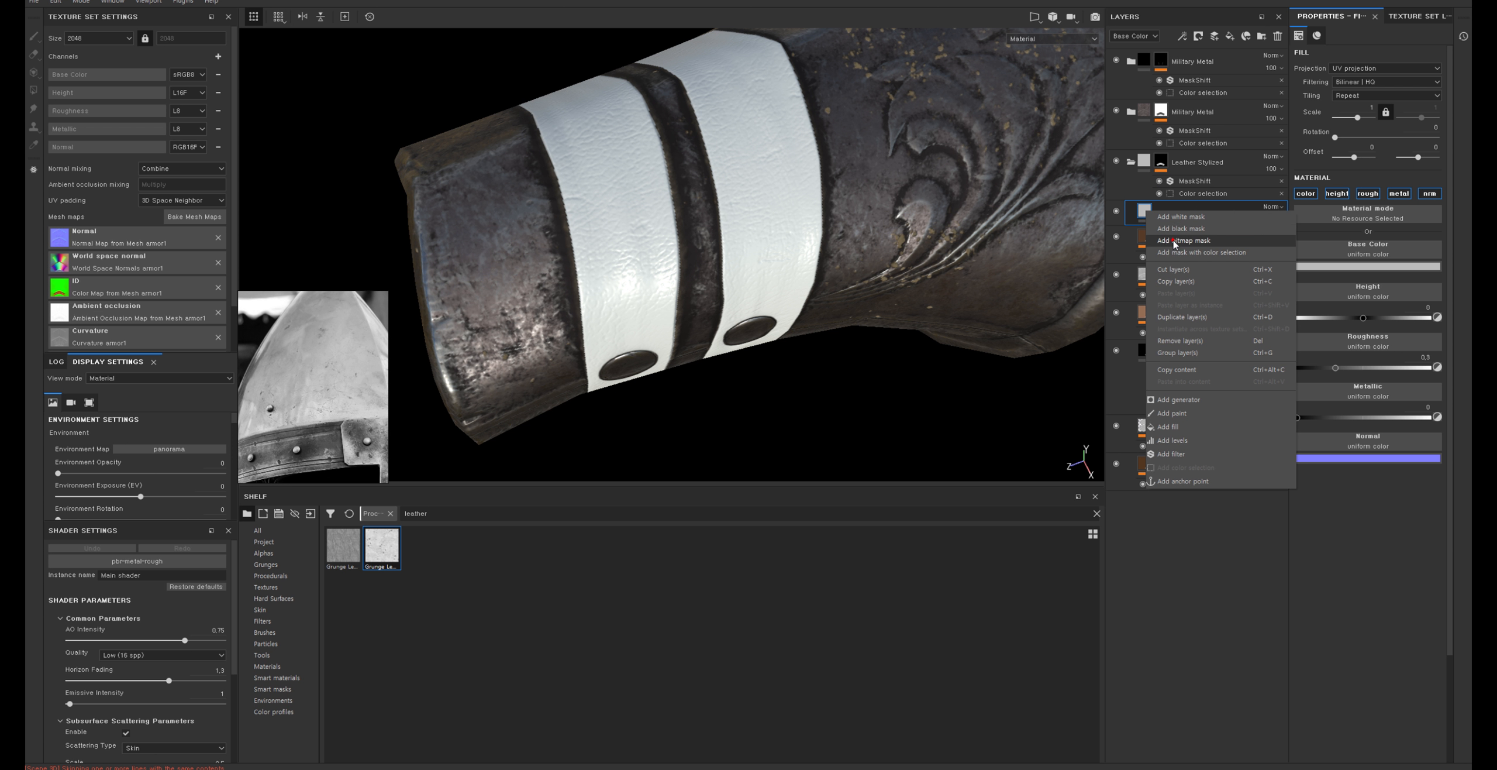
{"action": "left_click", "coordinate": [1173, 239]}
{"action": "scroll", "coordinate": [1293, 299], "scroll_direction": "down", "scroll_amount": 4}
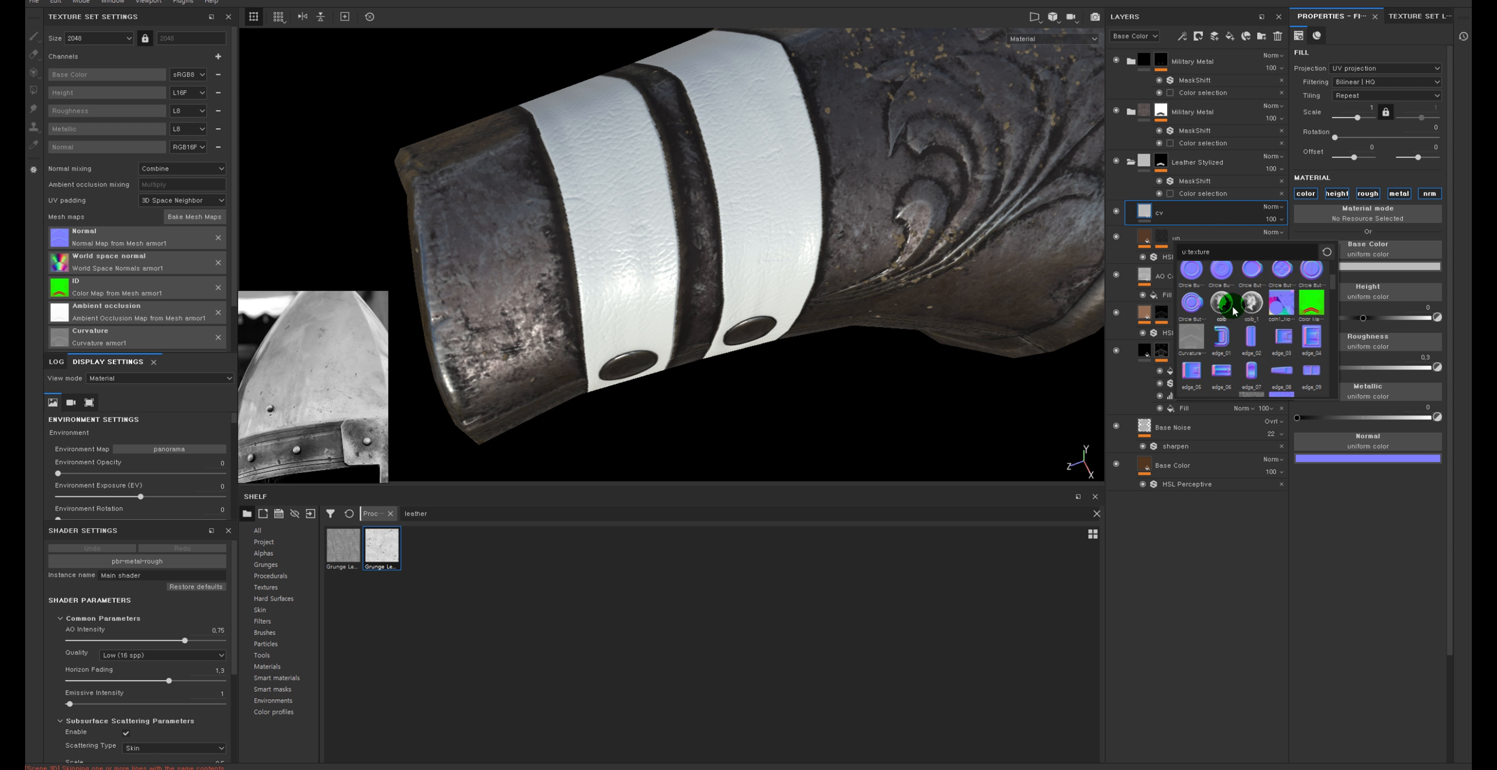
{"action": "left_click", "coordinate": [1201, 336]}
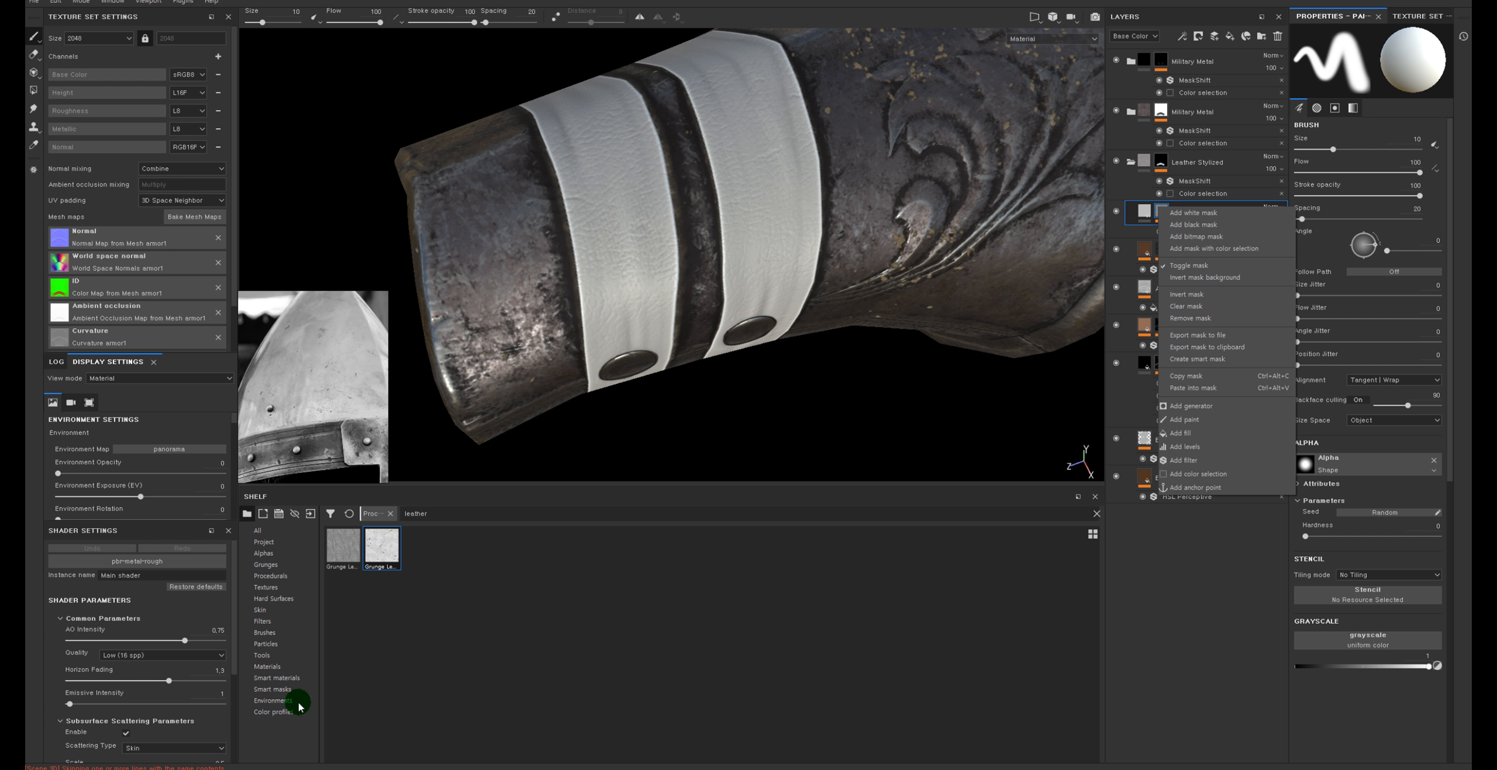
Browse the shelf's smart masks, previewing those that could suit the cv layer's mask
{"action": "left_click", "coordinate": [287, 678]}
{"action": "left_click", "coordinate": [292, 689]}
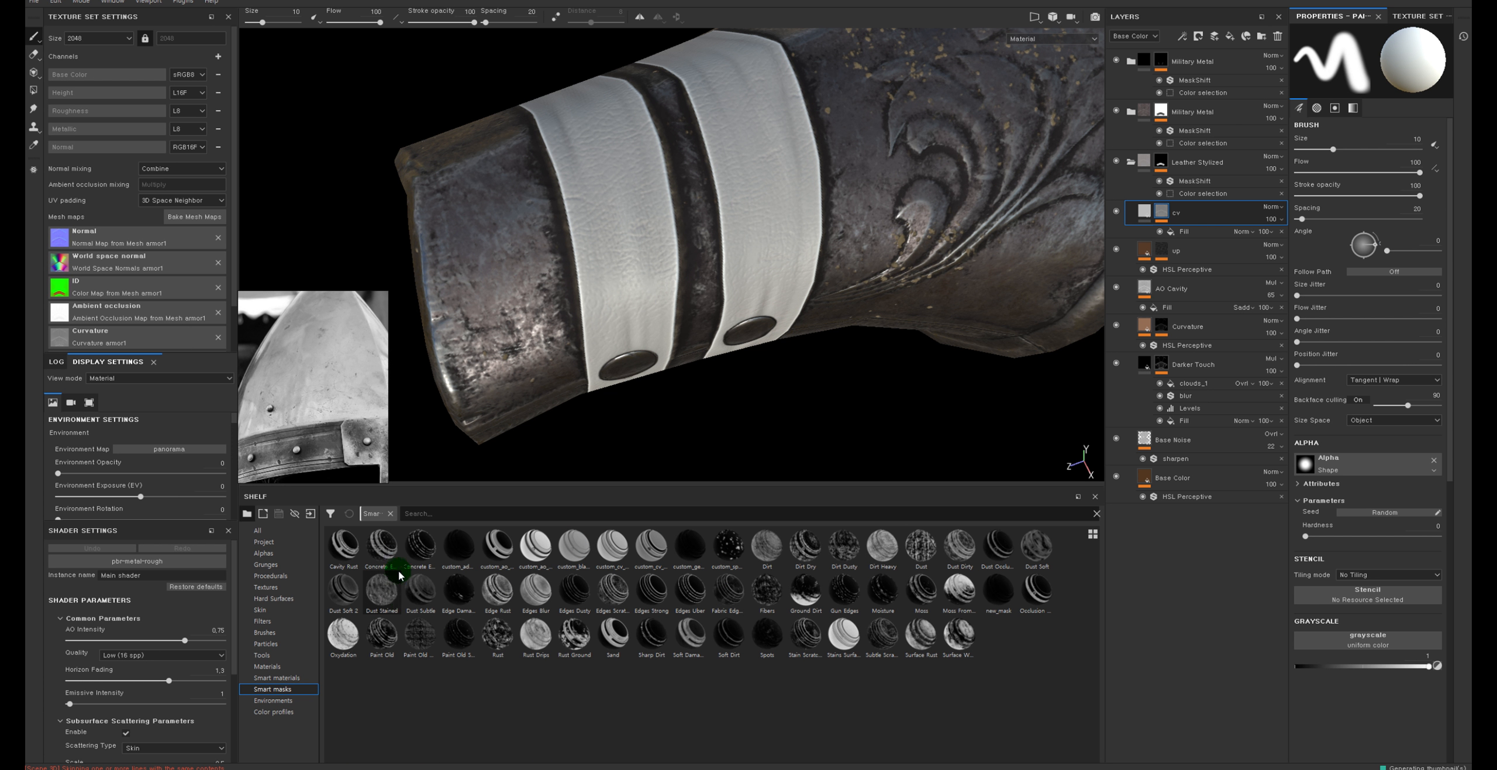
{"action": "mouse_move", "coordinate": [1008, 576]}
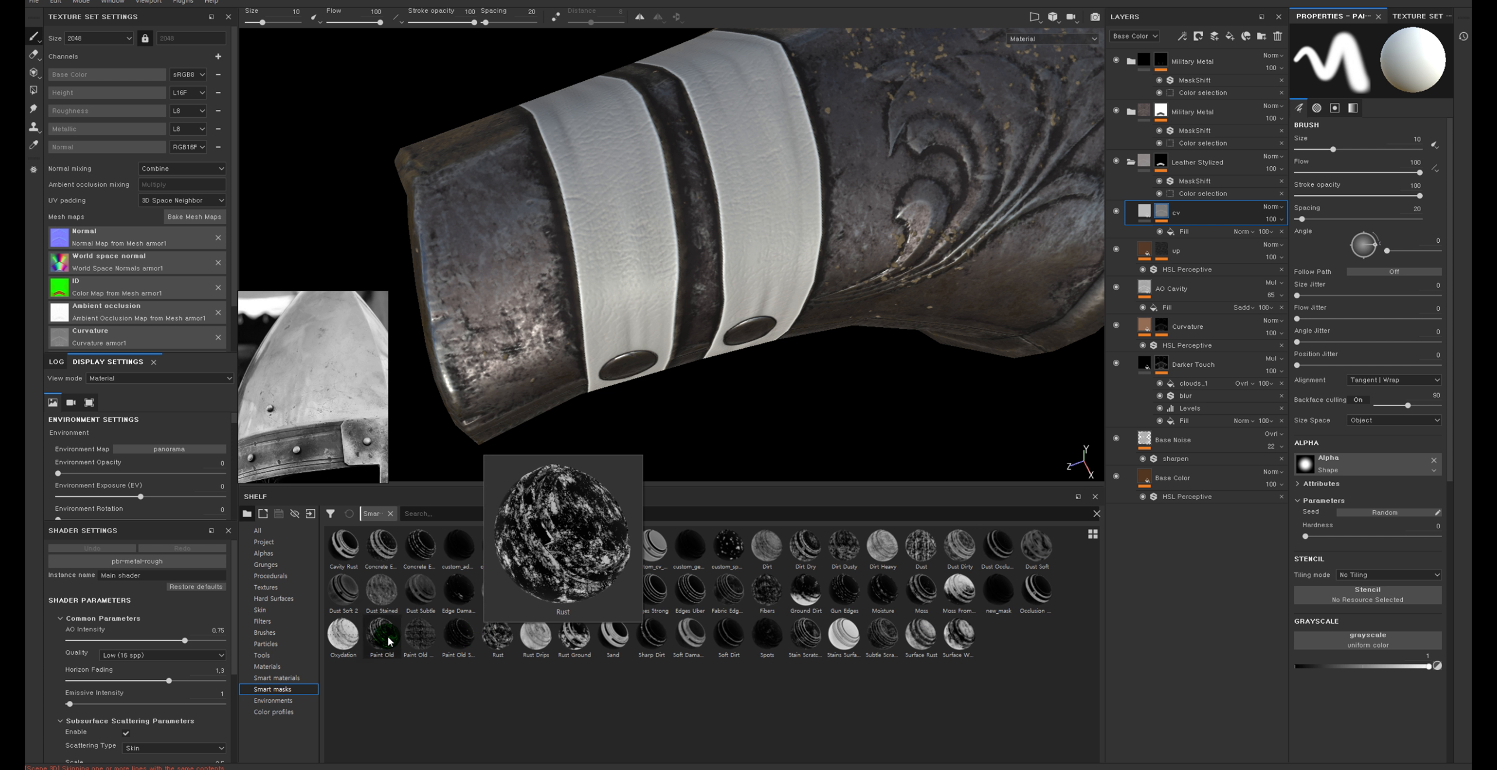
{"action": "mouse_move", "coordinate": [355, 541]}
{"action": "left_click", "coordinate": [554, 710]}
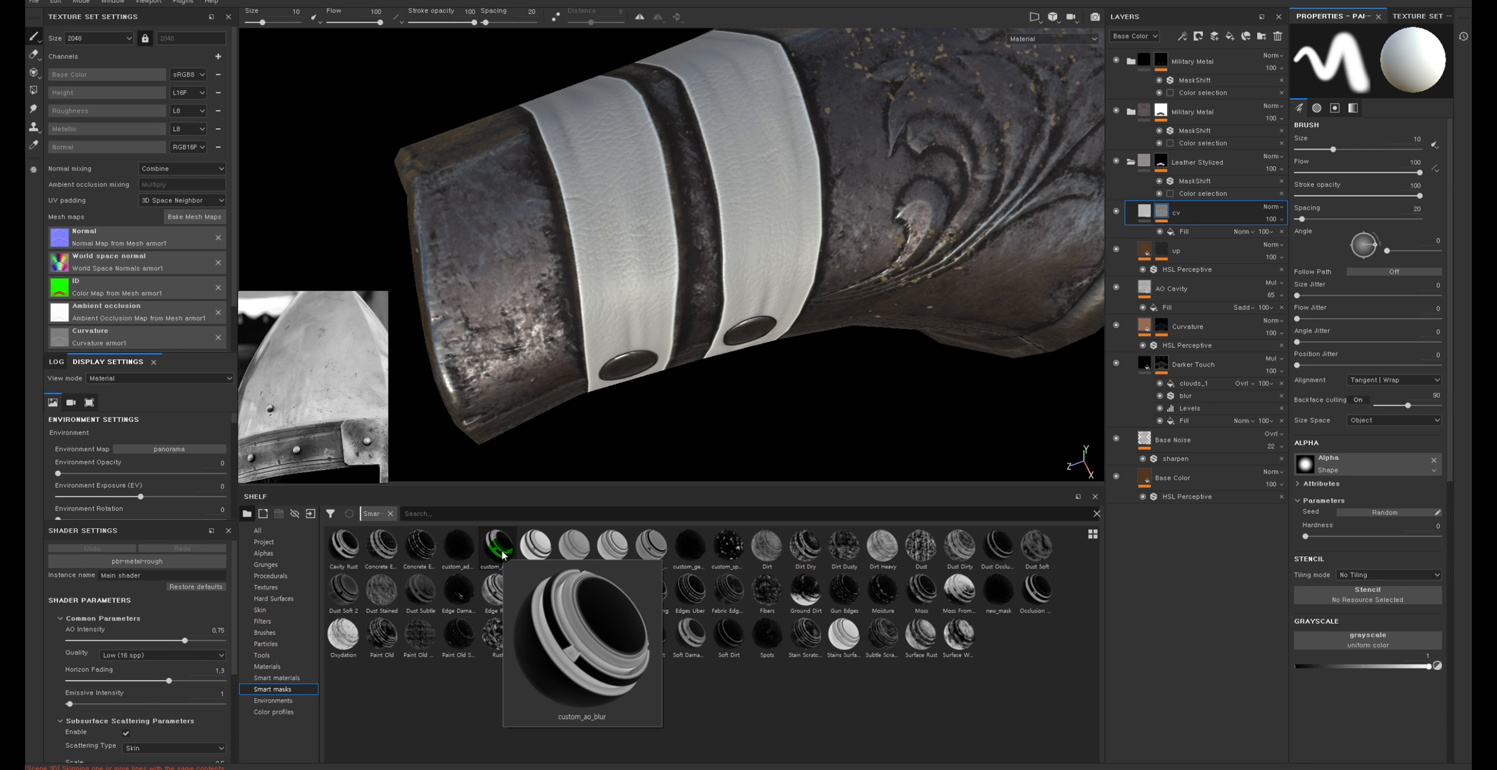
{"action": "mouse_move", "coordinate": [582, 550]}
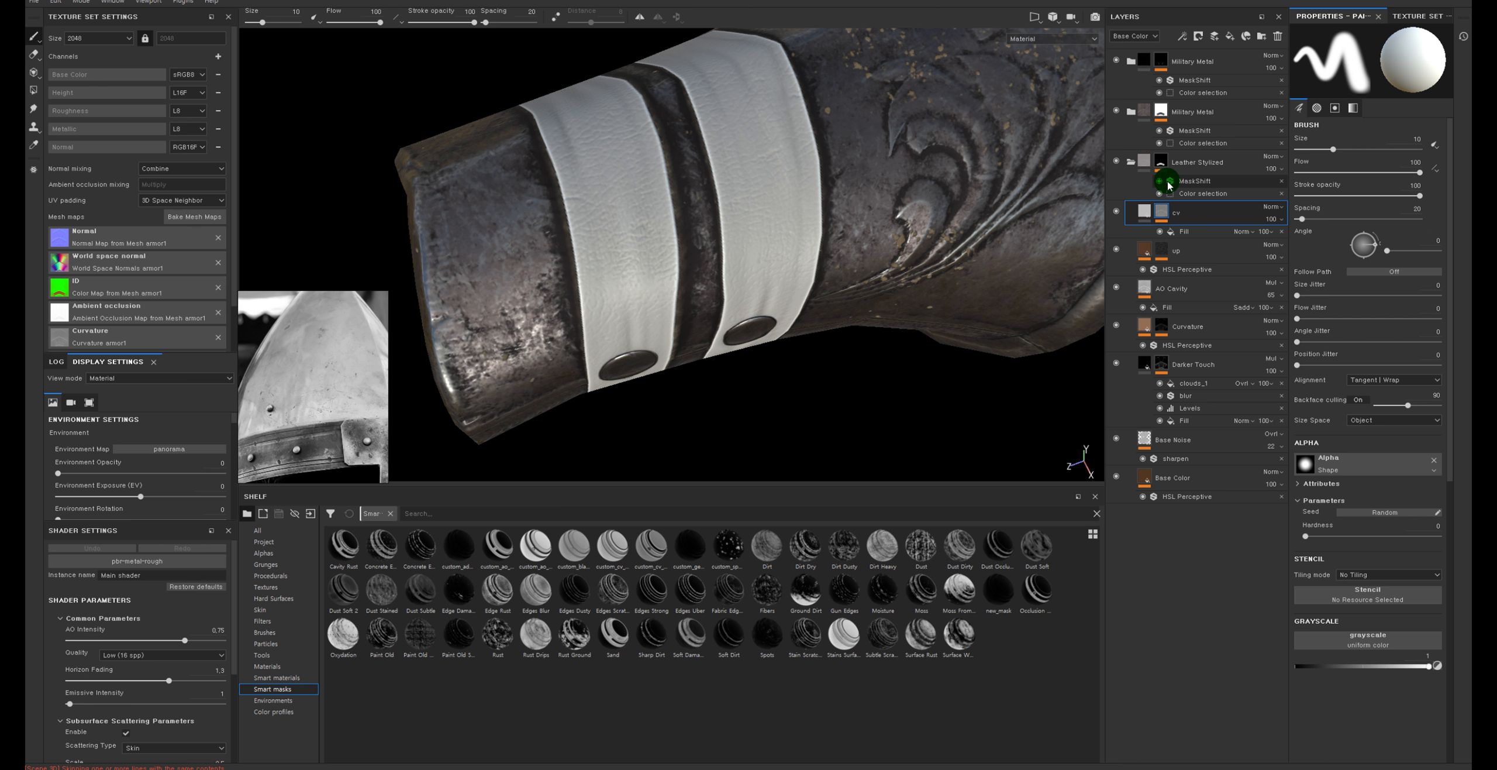
{"action": "left_click_drag", "start_coordinate": [1168, 185], "coordinate": [1171, 213]}
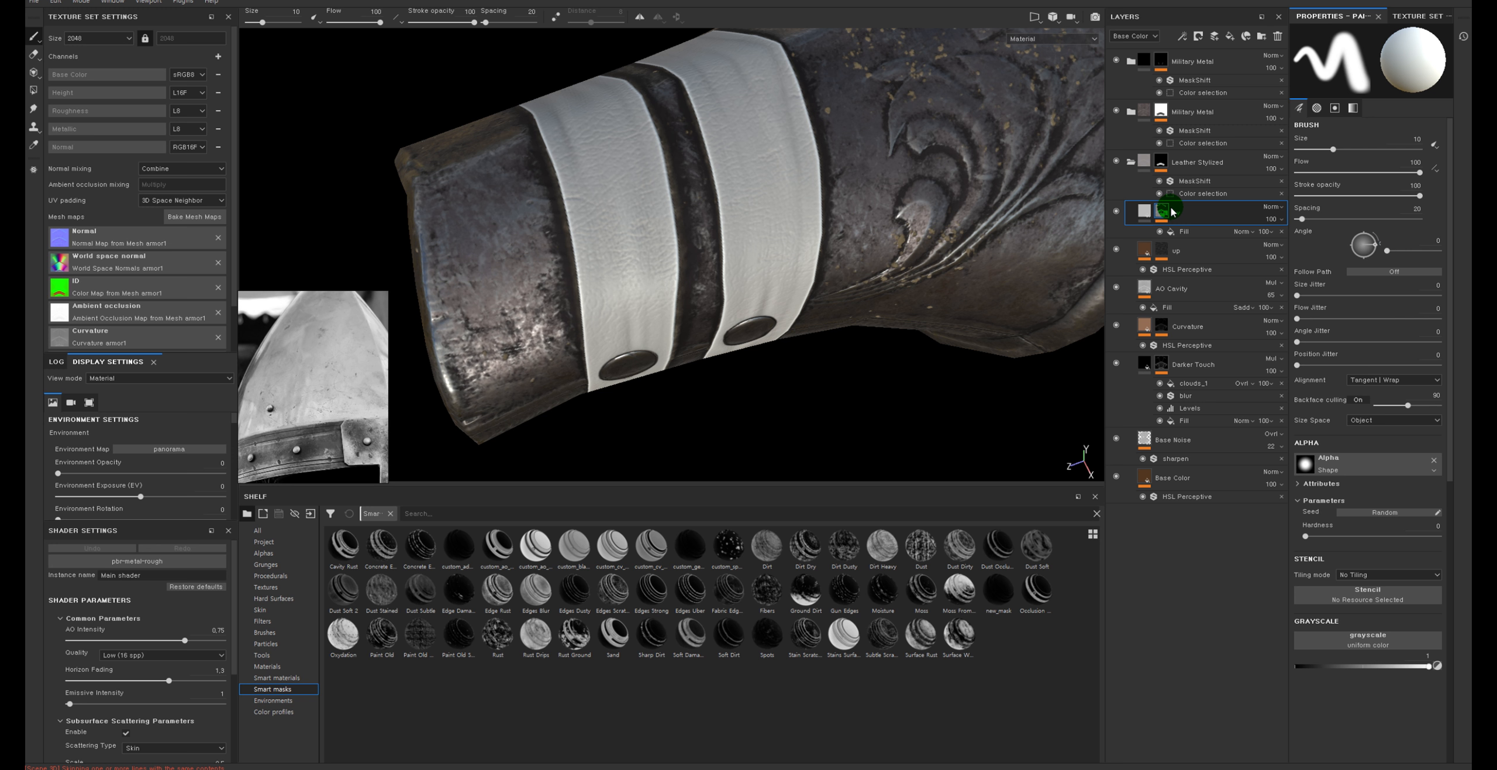
Remove the fill from the cv layer's mask and reapply a bitmap mask using the Curvature texture
{"action": "left_click_drag", "start_coordinate": [1166, 217], "coordinate": [1168, 217]}
{"action": "left_click", "coordinate": [1179, 231]}
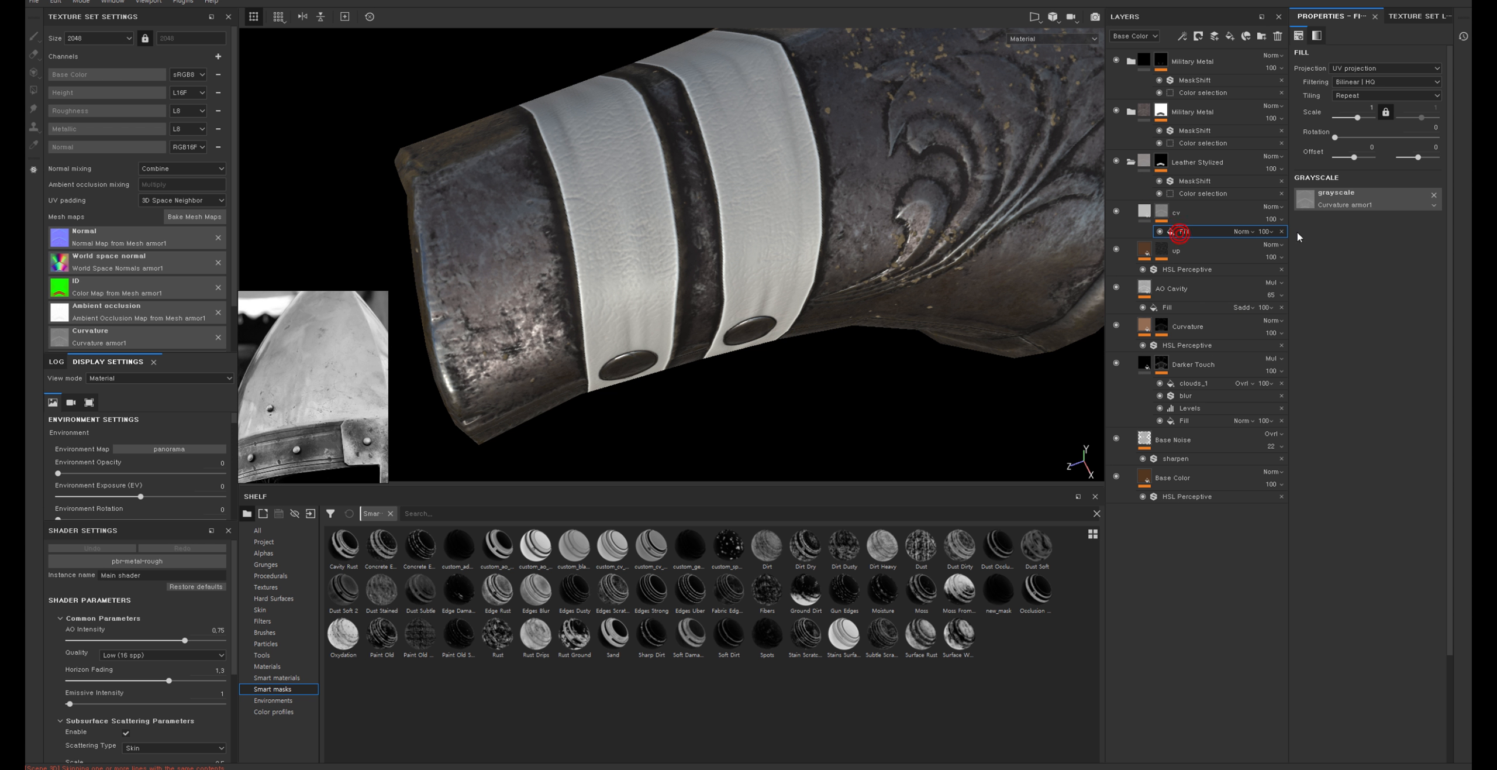
{"action": "left_click", "coordinate": [1283, 232]}
{"action": "left_click", "coordinate": [1218, 215]}
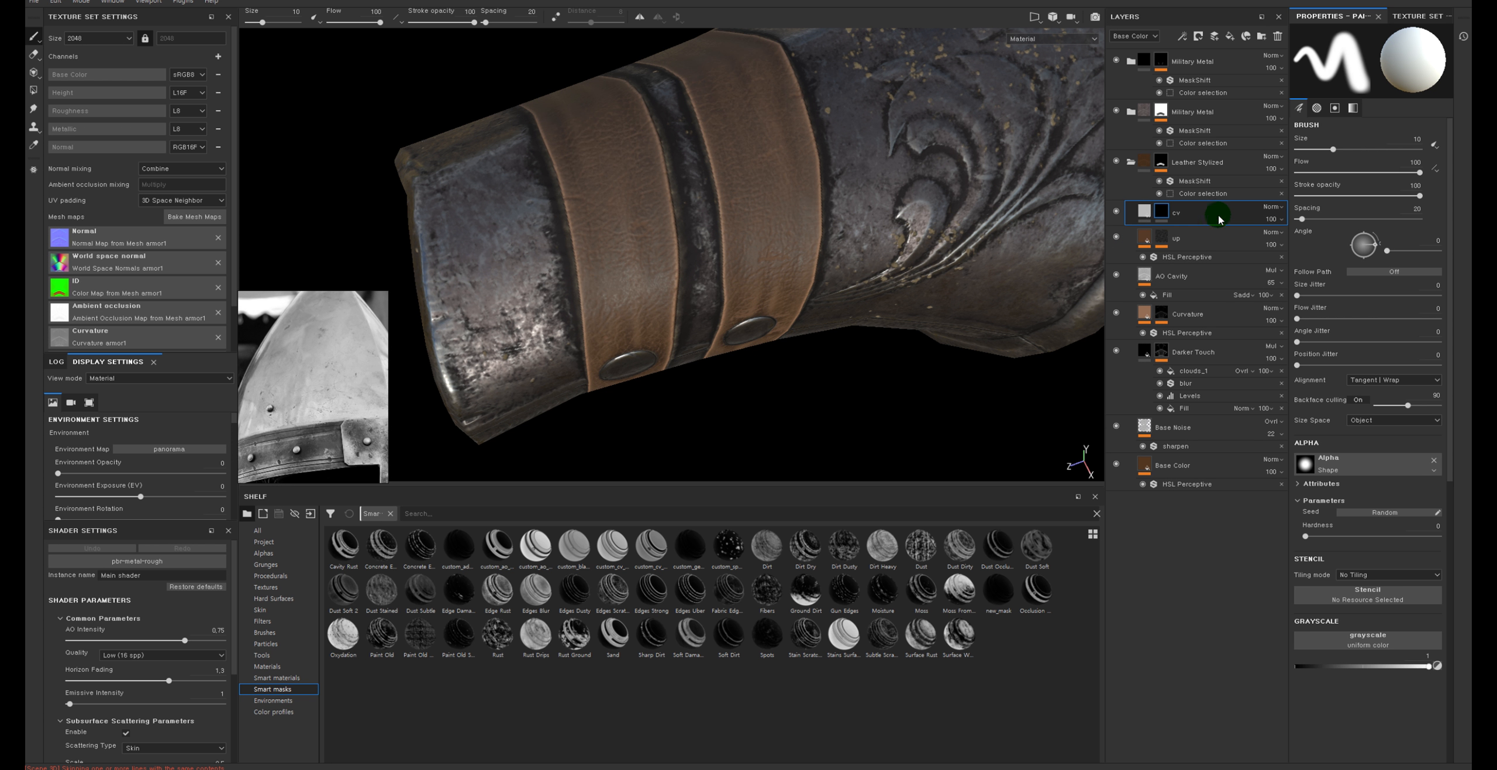
{"action": "right_click", "coordinate": [1161, 215]}
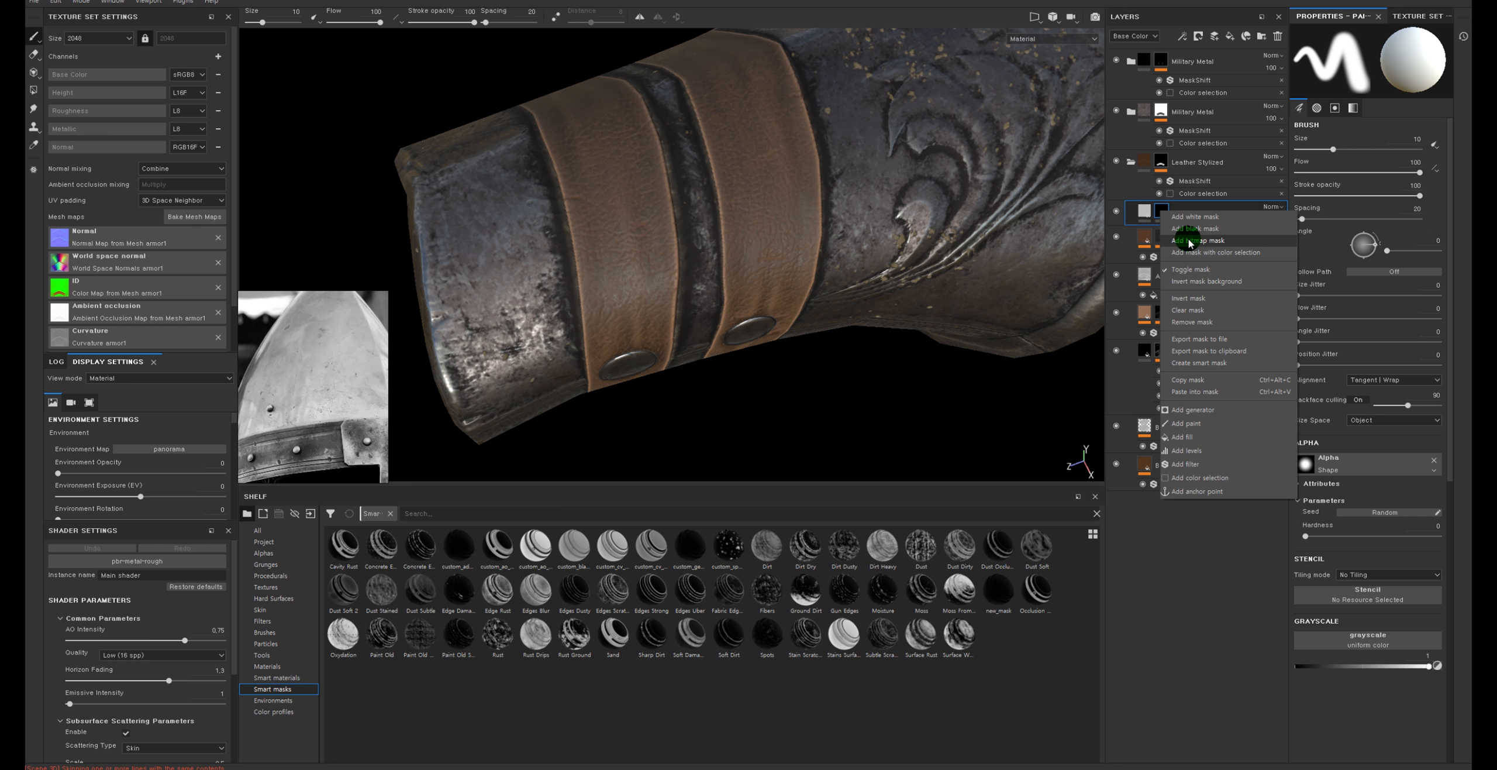
{"action": "left_click", "coordinate": [1190, 240]}
{"action": "scroll", "coordinate": [1223, 298], "scroll_direction": "down", "scroll_amount": 3}
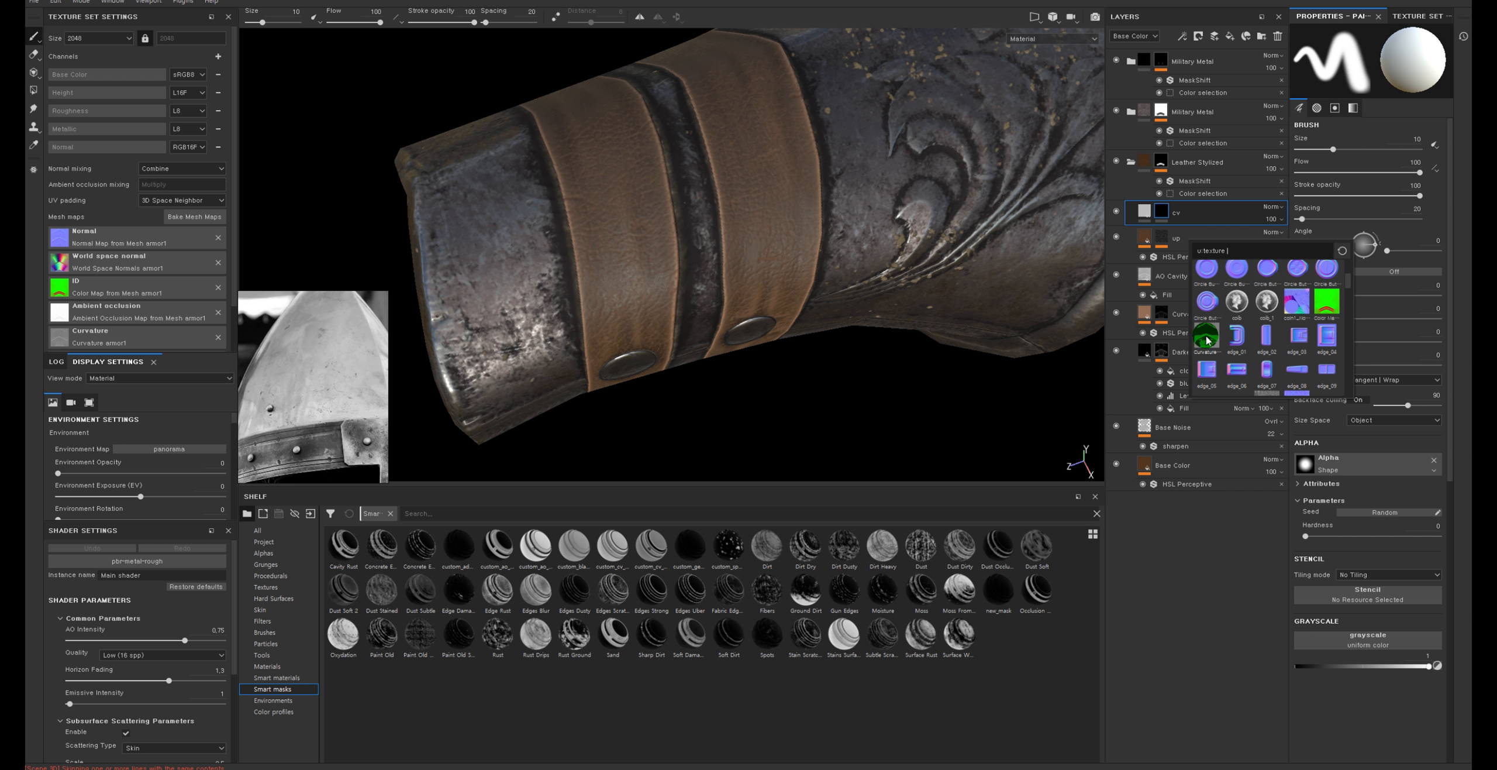
{"action": "left_click", "coordinate": [1204, 336]}
Add a Levels effect to the cv layer's mask and invert it
{"action": "right_click", "coordinate": [1162, 209]}
{"action": "left_click", "coordinate": [1242, 456]}
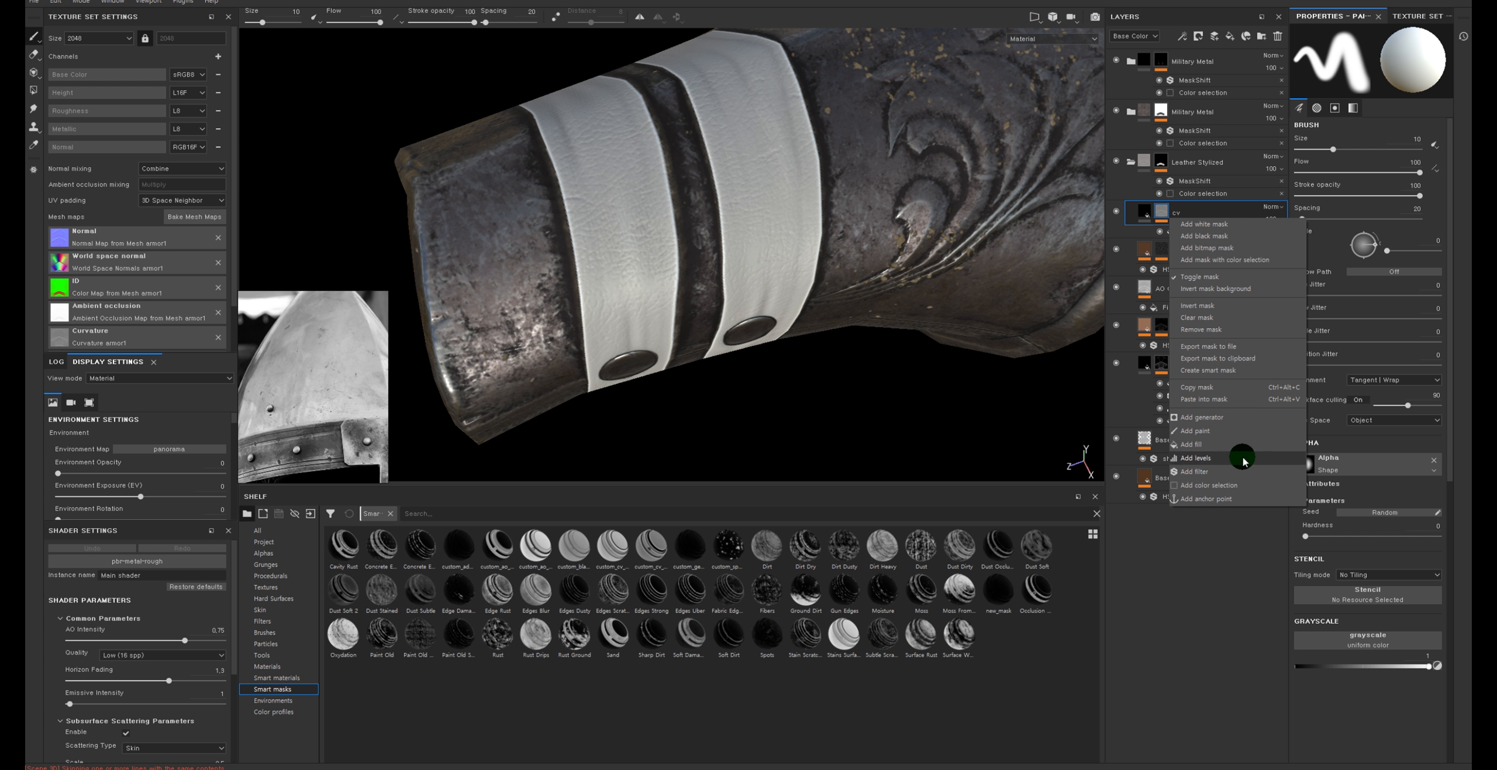
{"action": "left_click", "coordinate": [1396, 132]}
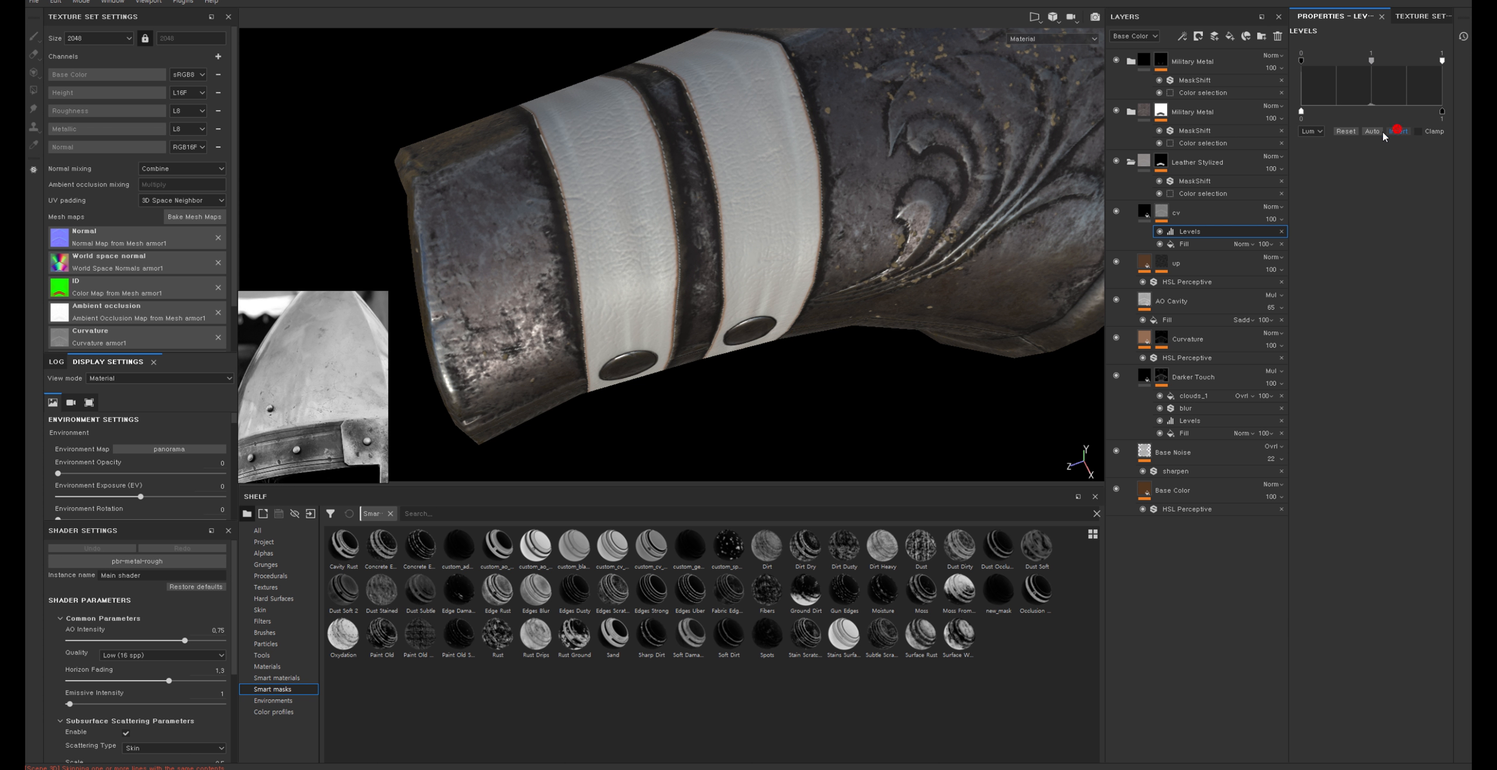
{"action": "left_click_drag", "start_coordinate": [910, 196], "coordinate": [899, 120], "text": "alt"}
With the cv mask previewed, raise its Levels black point to about 0.3, invert the output again and shift the midtone up
{"action": "left_click", "coordinate": [1162, 211], "text": "alt"}
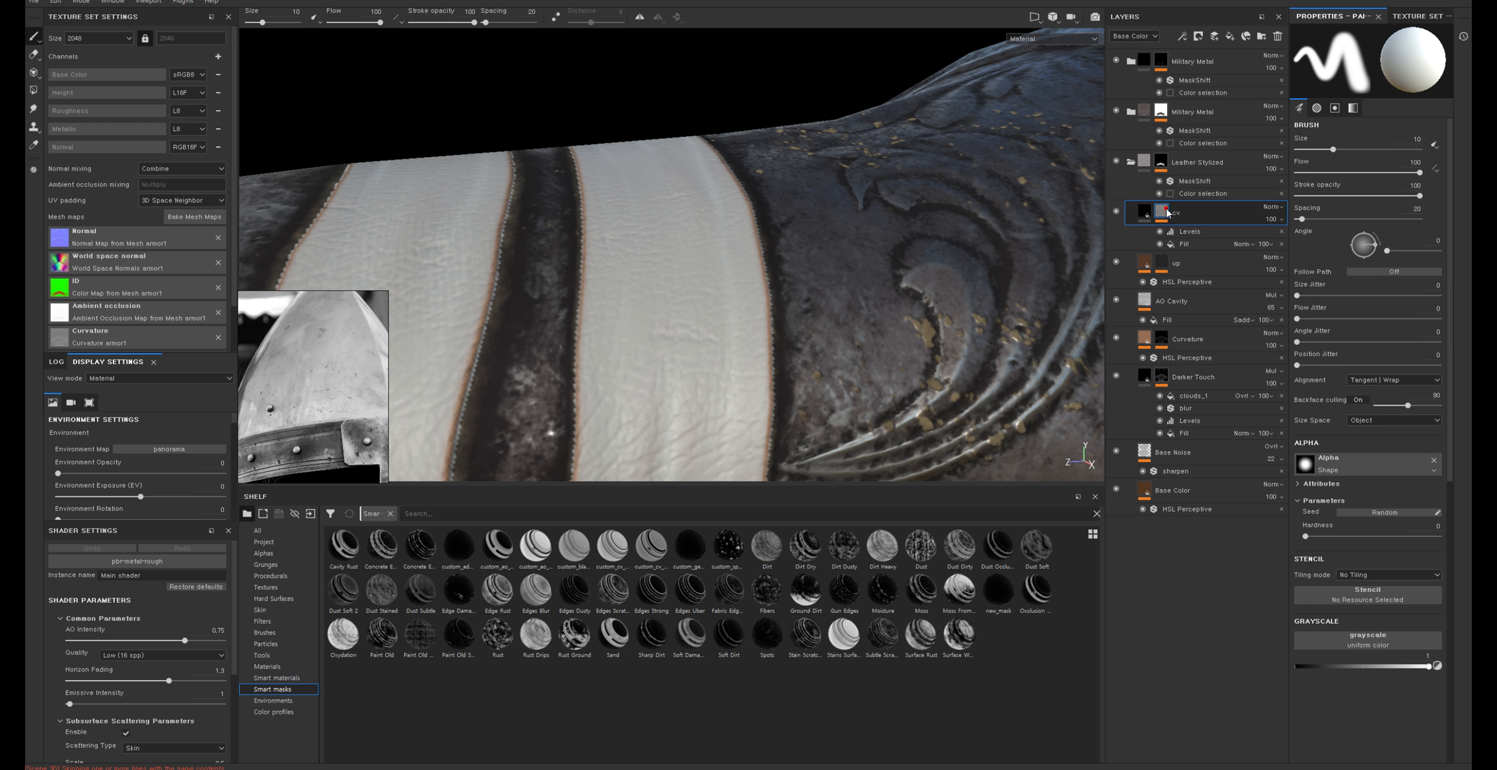
{"action": "left_click", "coordinate": [1250, 231]}
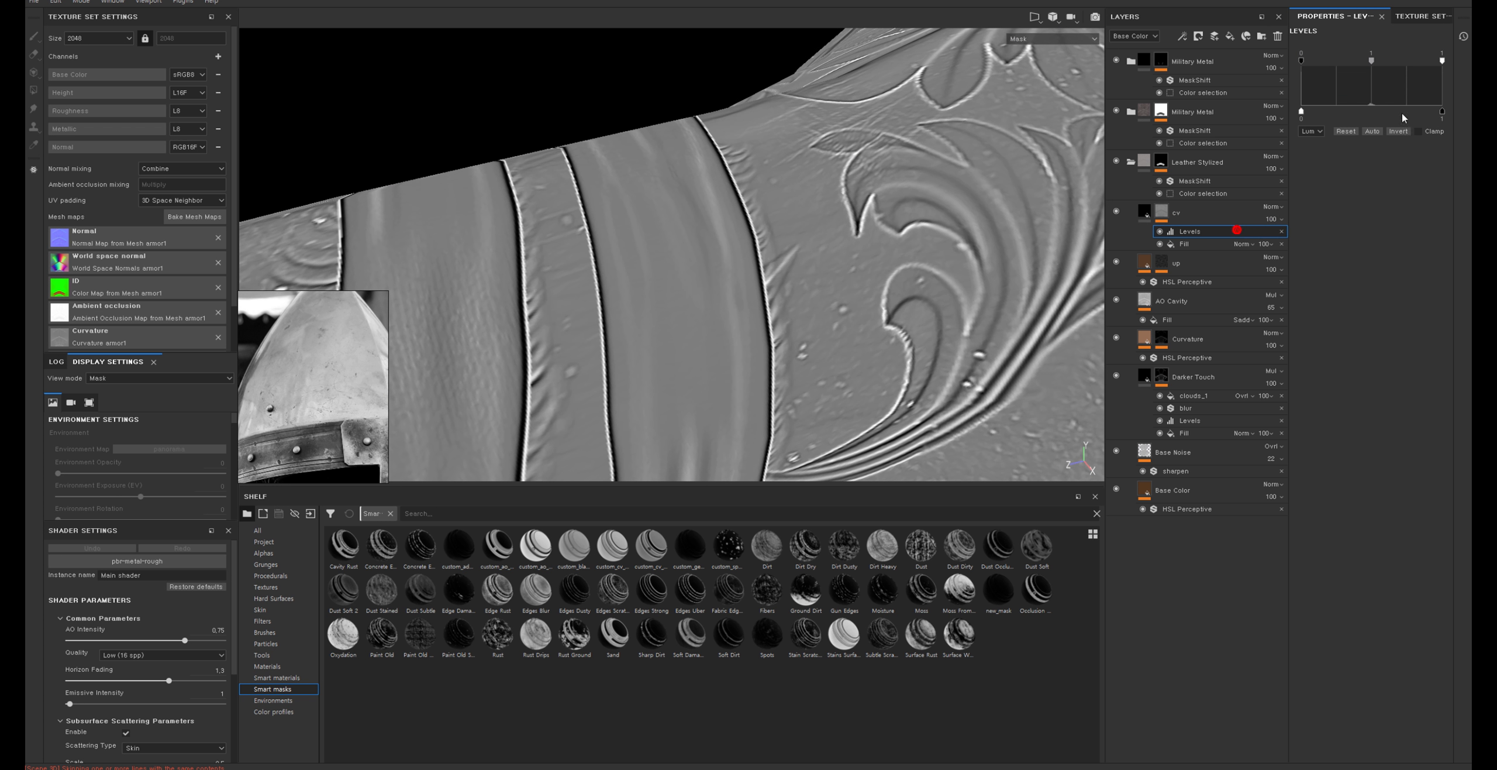
{"action": "left_click_drag", "start_coordinate": [1301, 61], "coordinate": [1355, 67]}
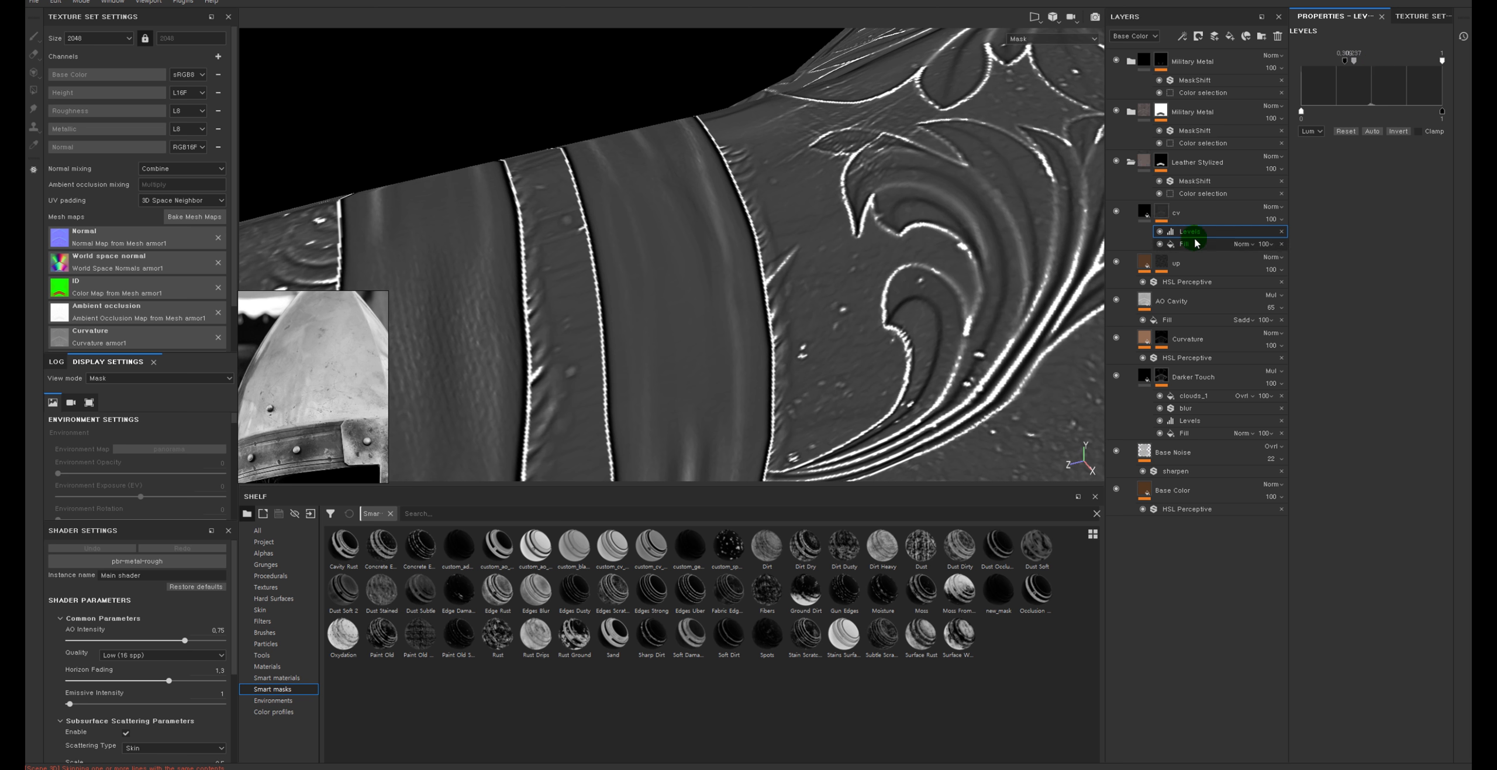
{"action": "left_click", "coordinate": [1398, 131]}
{"action": "left_click", "coordinate": [1450, 68]}
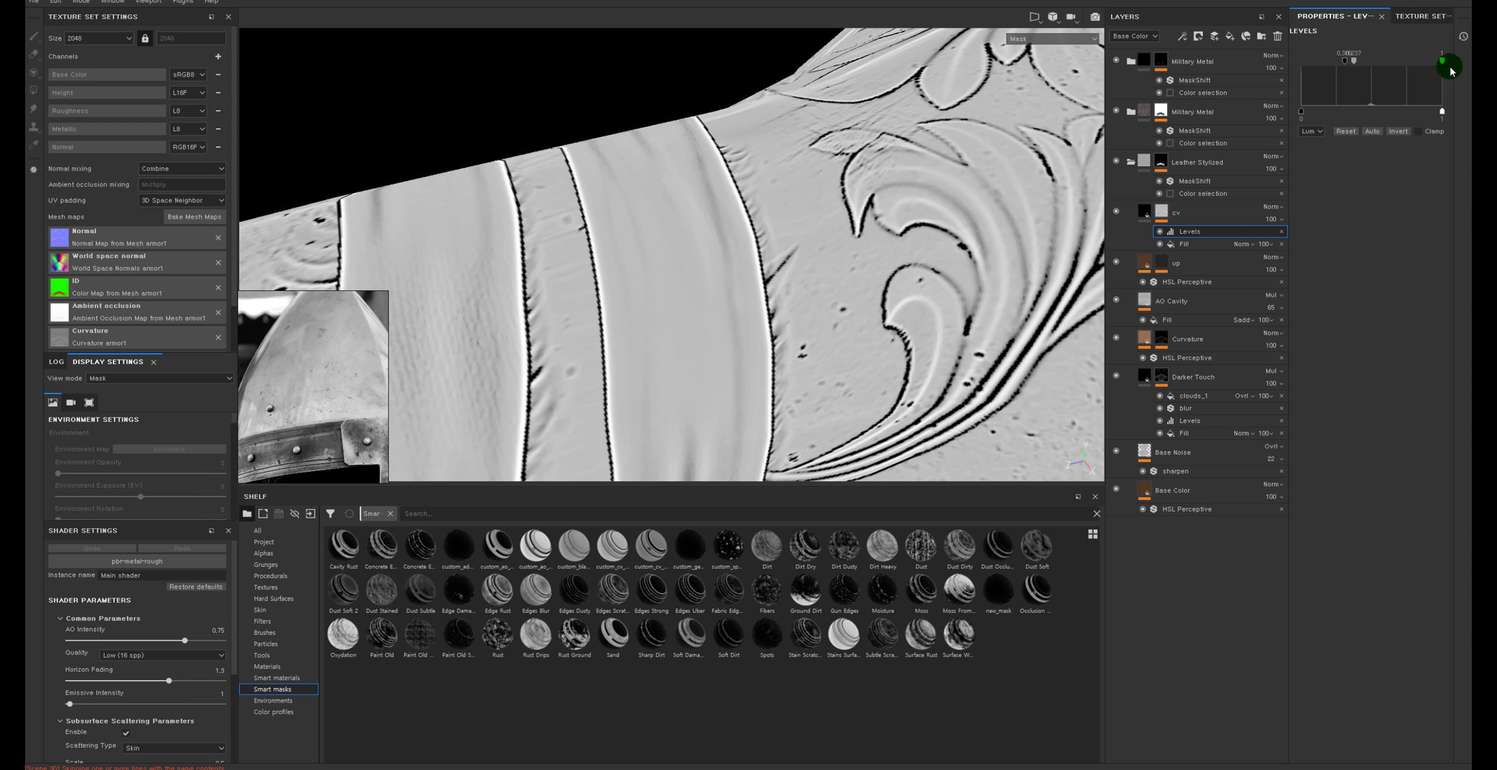
{"action": "mouse_move", "coordinate": [1444, 64]}
{"action": "left_mouse_down"}
{"action": "mouse_move", "coordinate": [1338, 64]}
{"action": "mouse_move", "coordinate": [1451, 63]}
{"action": "left_mouse_up"}
{"action": "mouse_move", "coordinate": [1355, 62]}
{"action": "left_mouse_down"}
{"action": "mouse_move", "coordinate": [1401, 62]}
{"action": "mouse_move", "coordinate": [1386, 61]}
{"action": "left_mouse_up"}
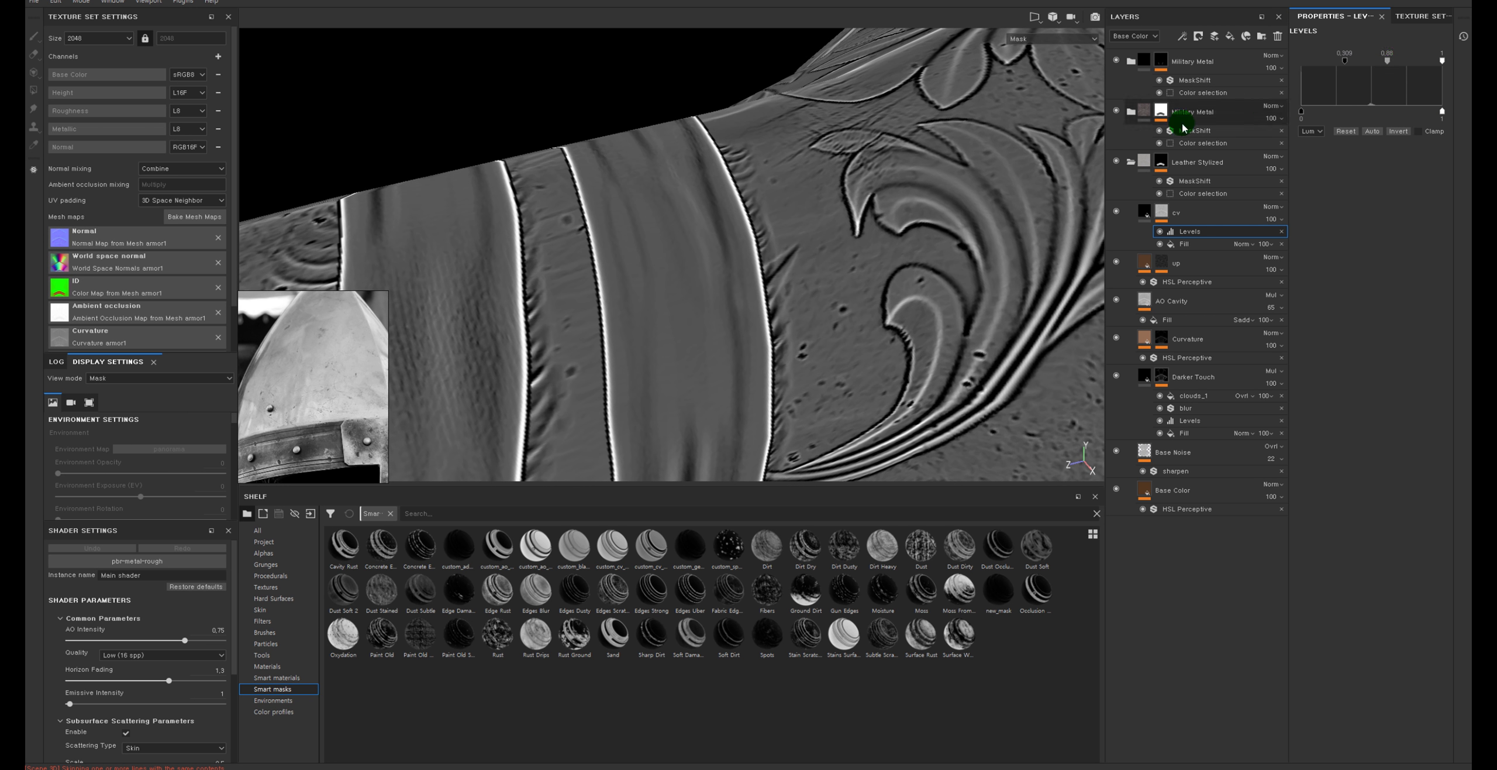
Set the cv layer's Base Color to a muted brown sampled from the leather strap on the model
{"action": "left_click", "coordinate": [1143, 204]}
{"action": "right_click_drag", "start_coordinate": [861, 228], "coordinate": [752, 207], "text": "alt"}
{"action": "left_click", "coordinate": [1131, 219]}
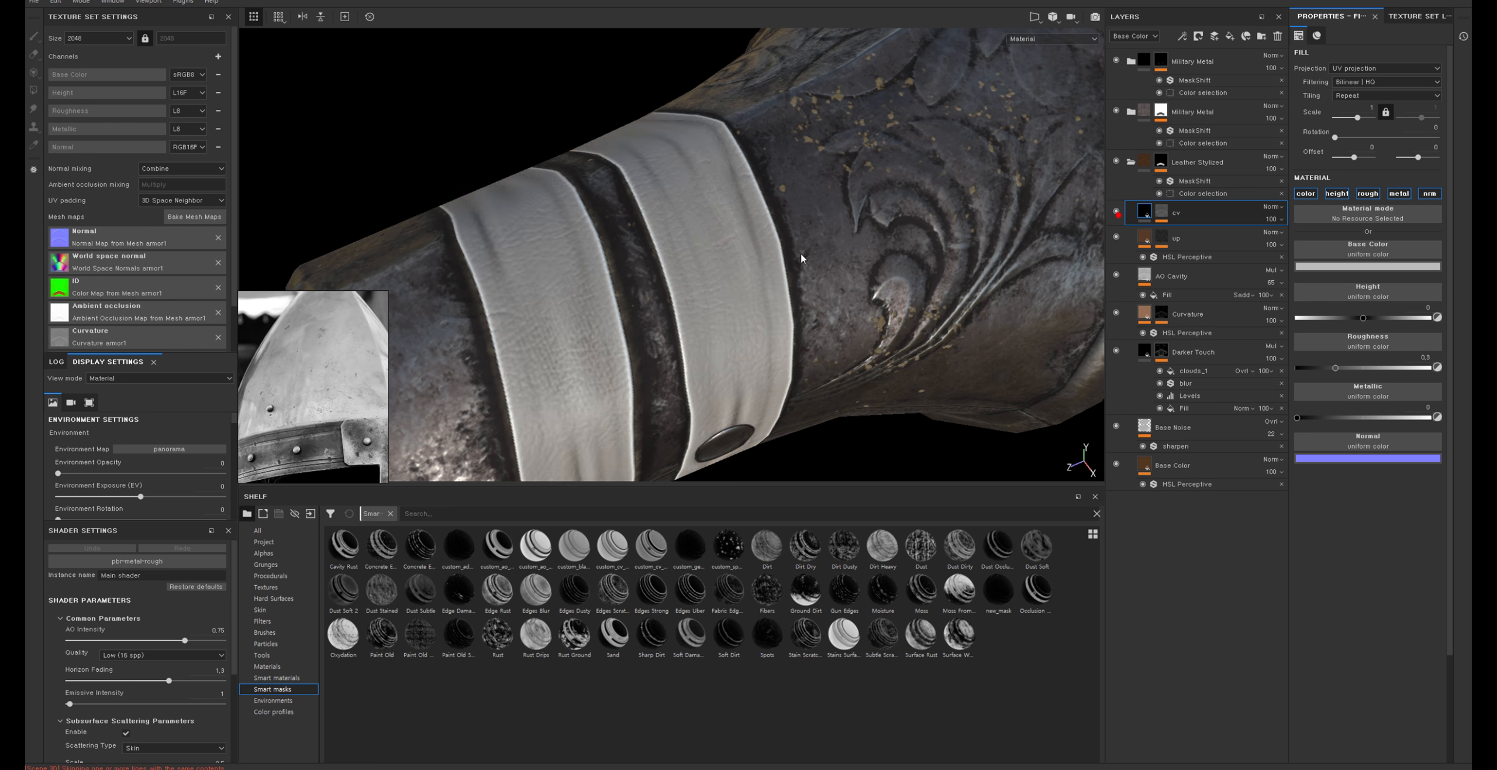
{"action": "left_click_drag", "start_coordinate": [793, 253], "coordinate": [664, 210], "text": "alt"}
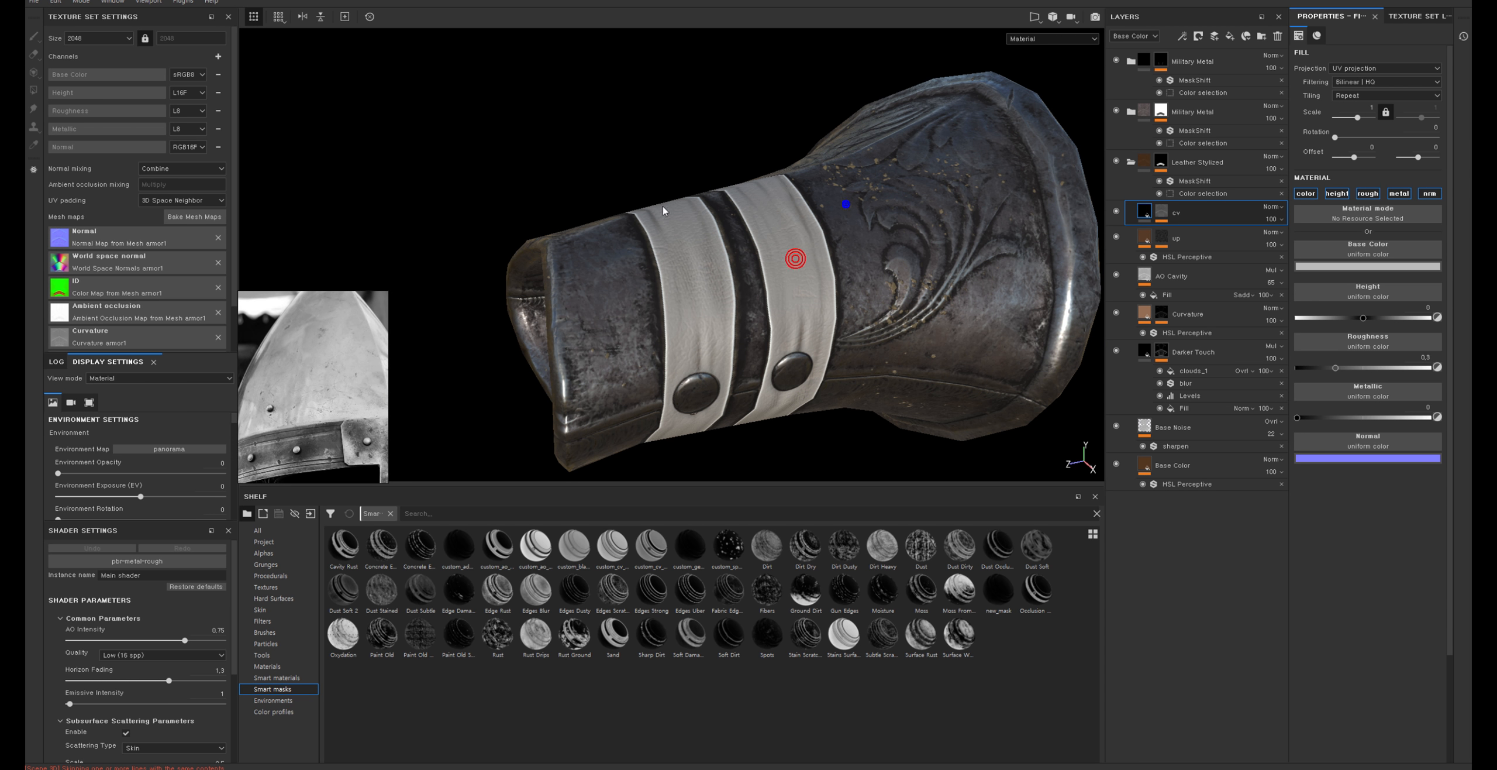
{"action": "left_click", "coordinate": [1368, 266]}
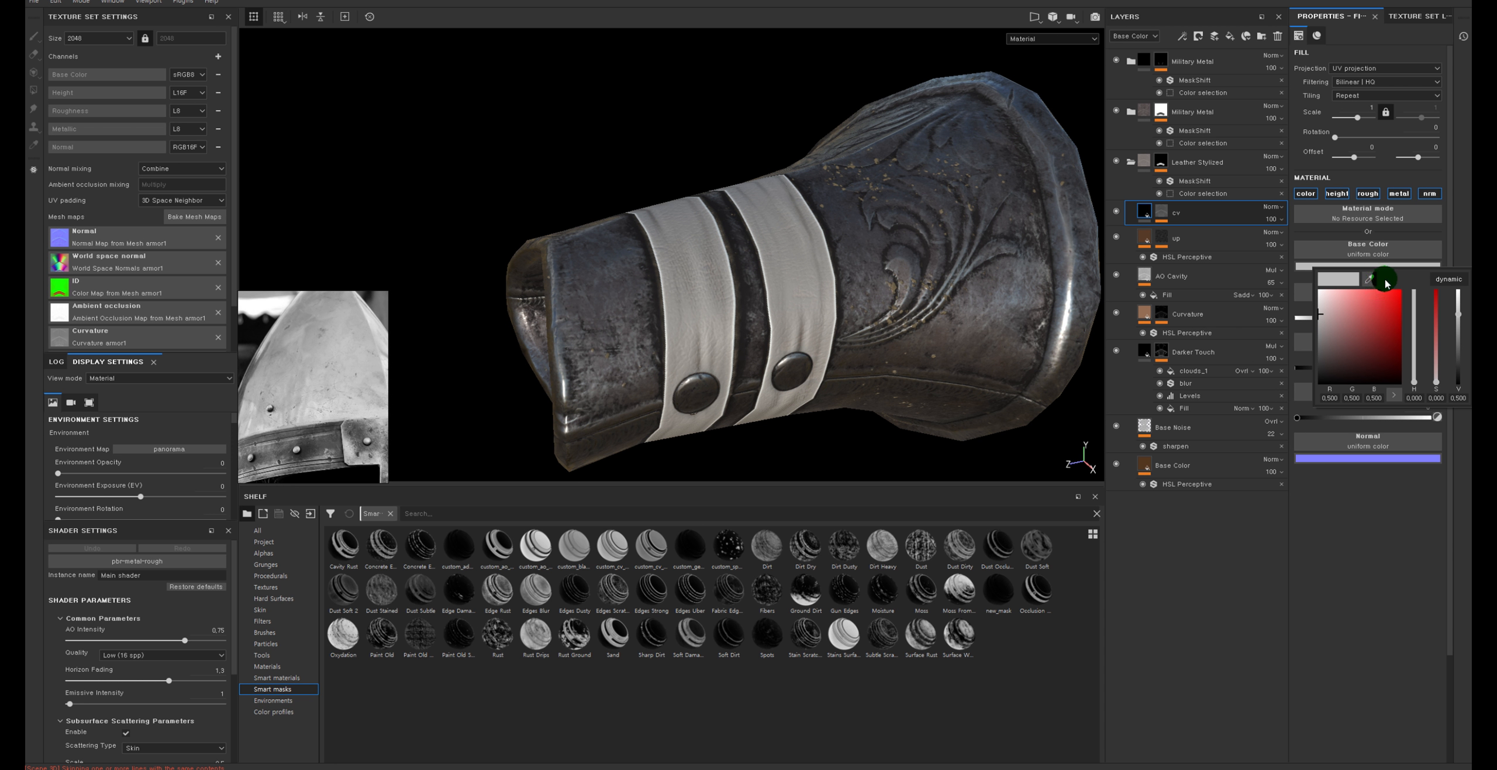
{"action": "left_click", "coordinate": [1369, 279]}
{"action": "left_click", "coordinate": [804, 300]}
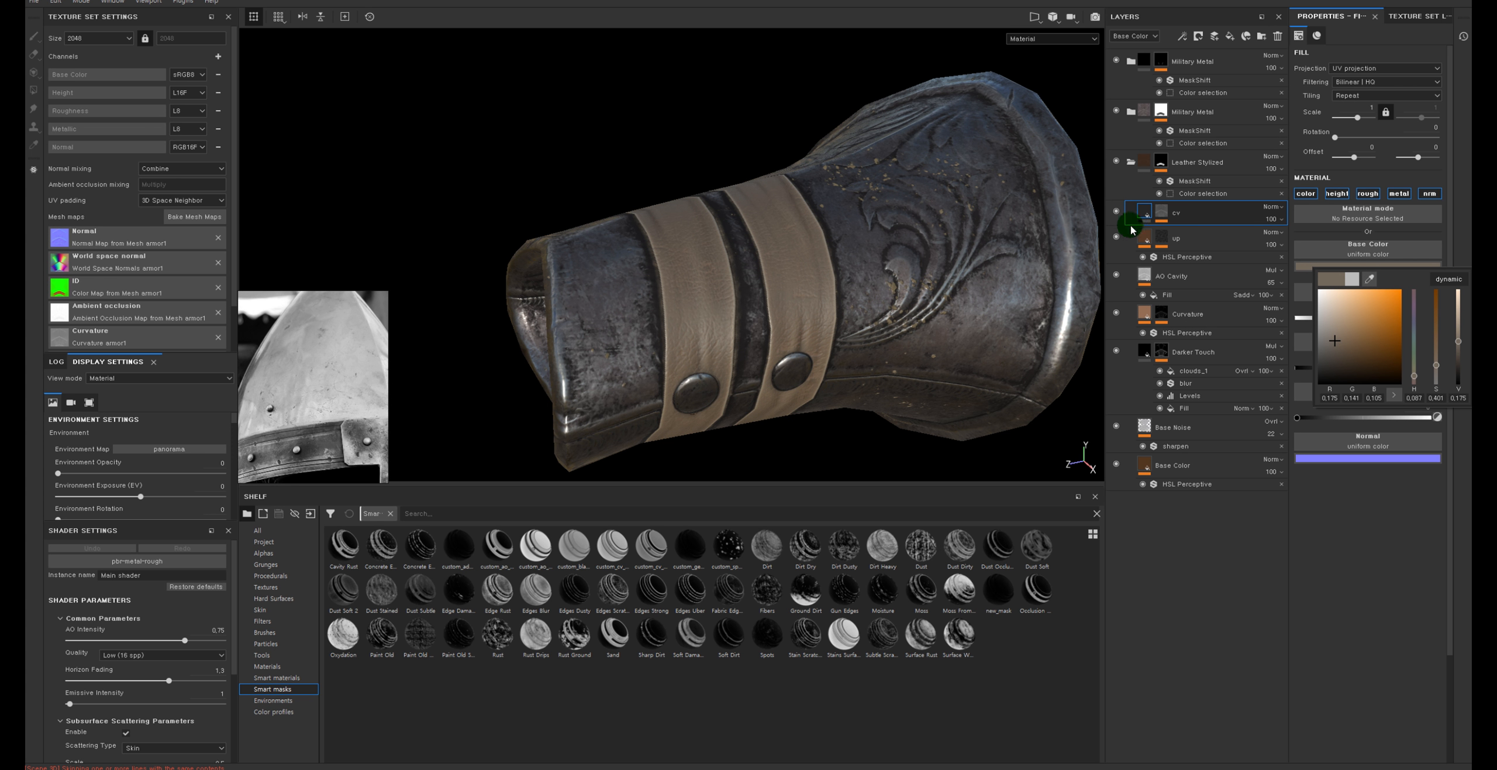
Toggle the cv layer's visibility to compare the straps with and without it
{"action": "left_click", "coordinate": [1161, 215]}
{"action": "left_click", "coordinate": [1116, 212]}
{"action": "left_click", "coordinate": [1115, 211]}
{"action": "left_click", "coordinate": [1115, 212]}
{"action": "left_click", "coordinate": [1115, 212]}
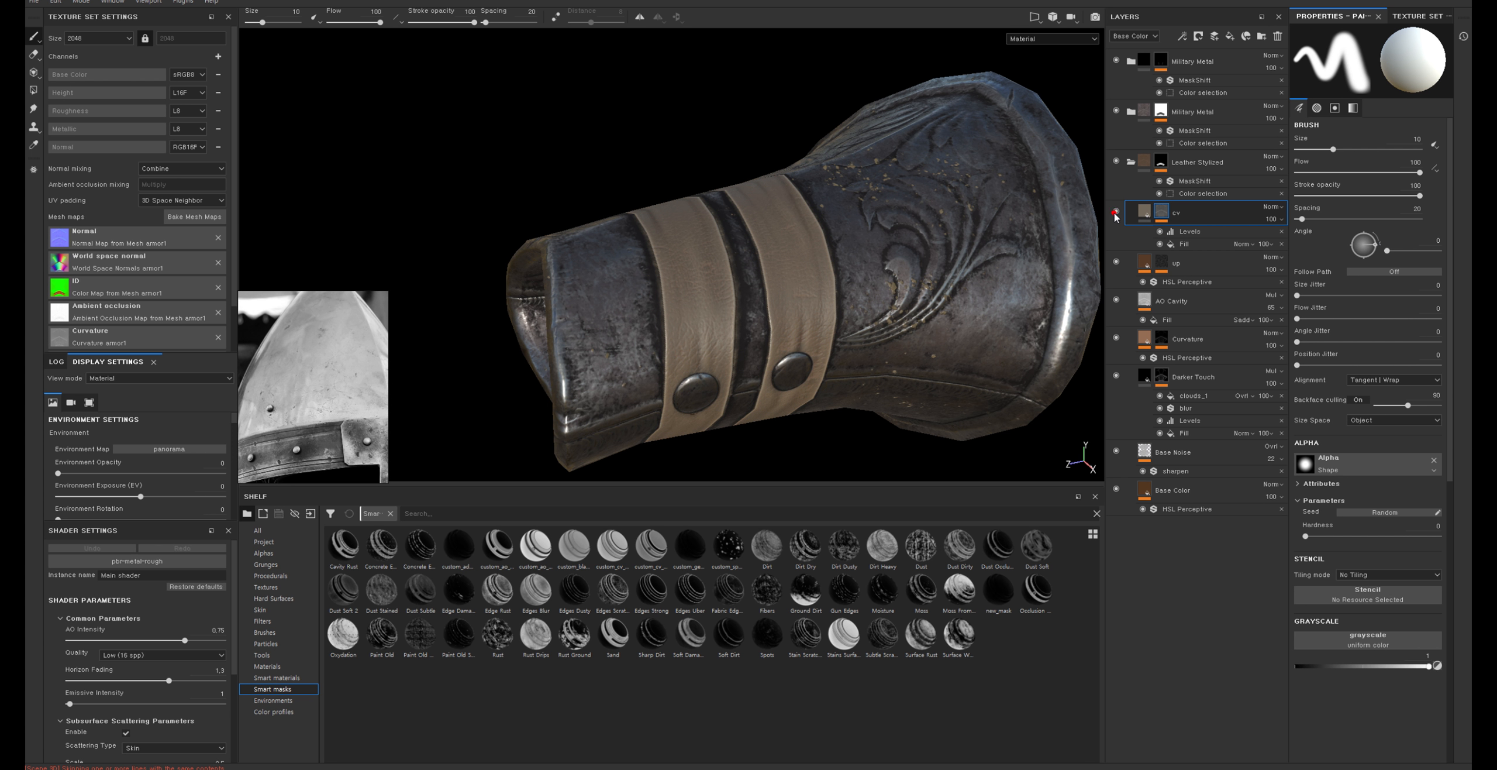
{"action": "left_click", "coordinate": [1116, 211]}
{"action": "left_click", "coordinate": [1114, 213]}
Narrow the cv mask's Levels range by raising the black point to about 0.47 and lowering the white point
{"action": "scroll", "coordinate": [945, 210], "scroll_direction": "up", "scroll_amount": 3}
{"action": "left_click", "coordinate": [1185, 231]}
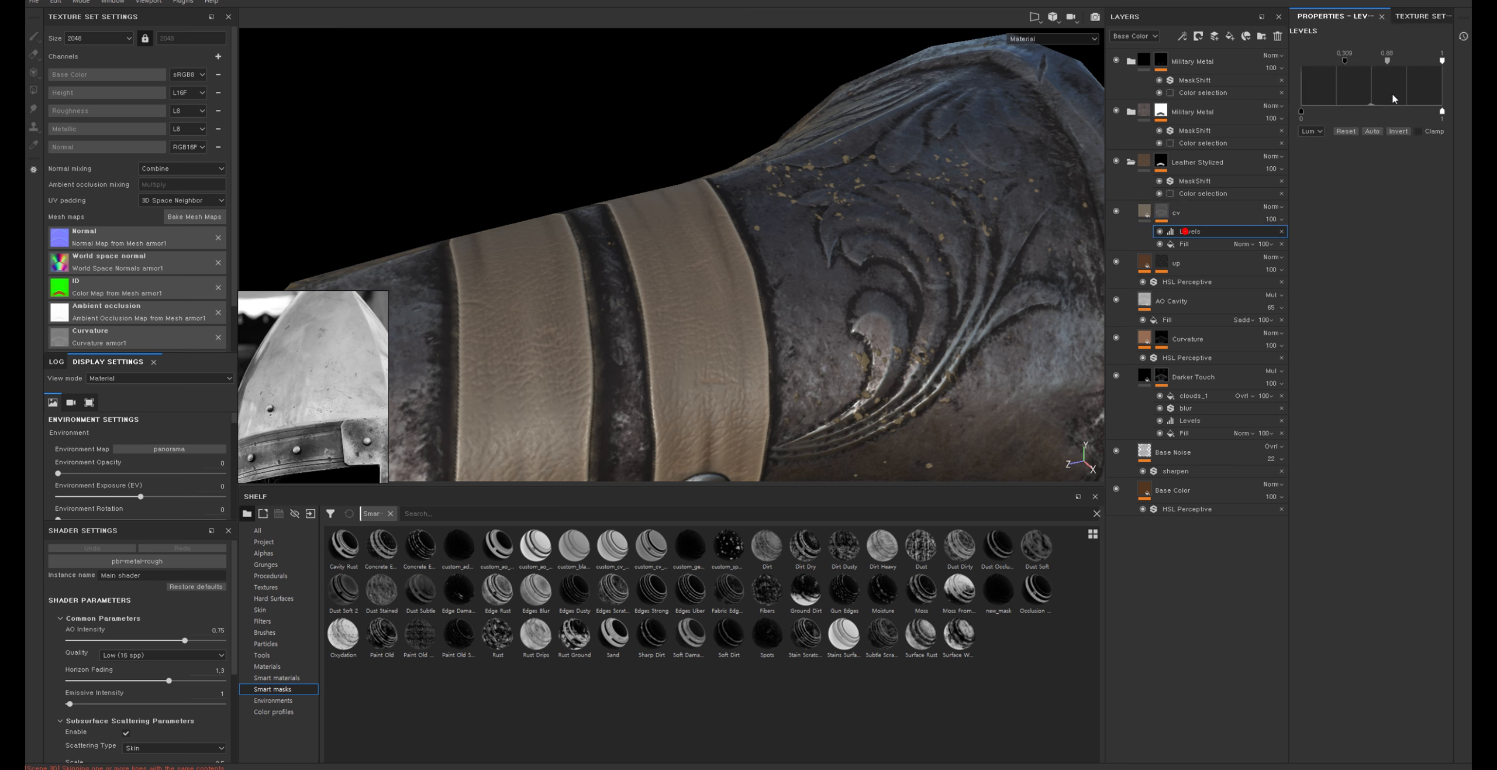
{"action": "left_click_drag", "start_coordinate": [1345, 61], "coordinate": [1392, 65]}
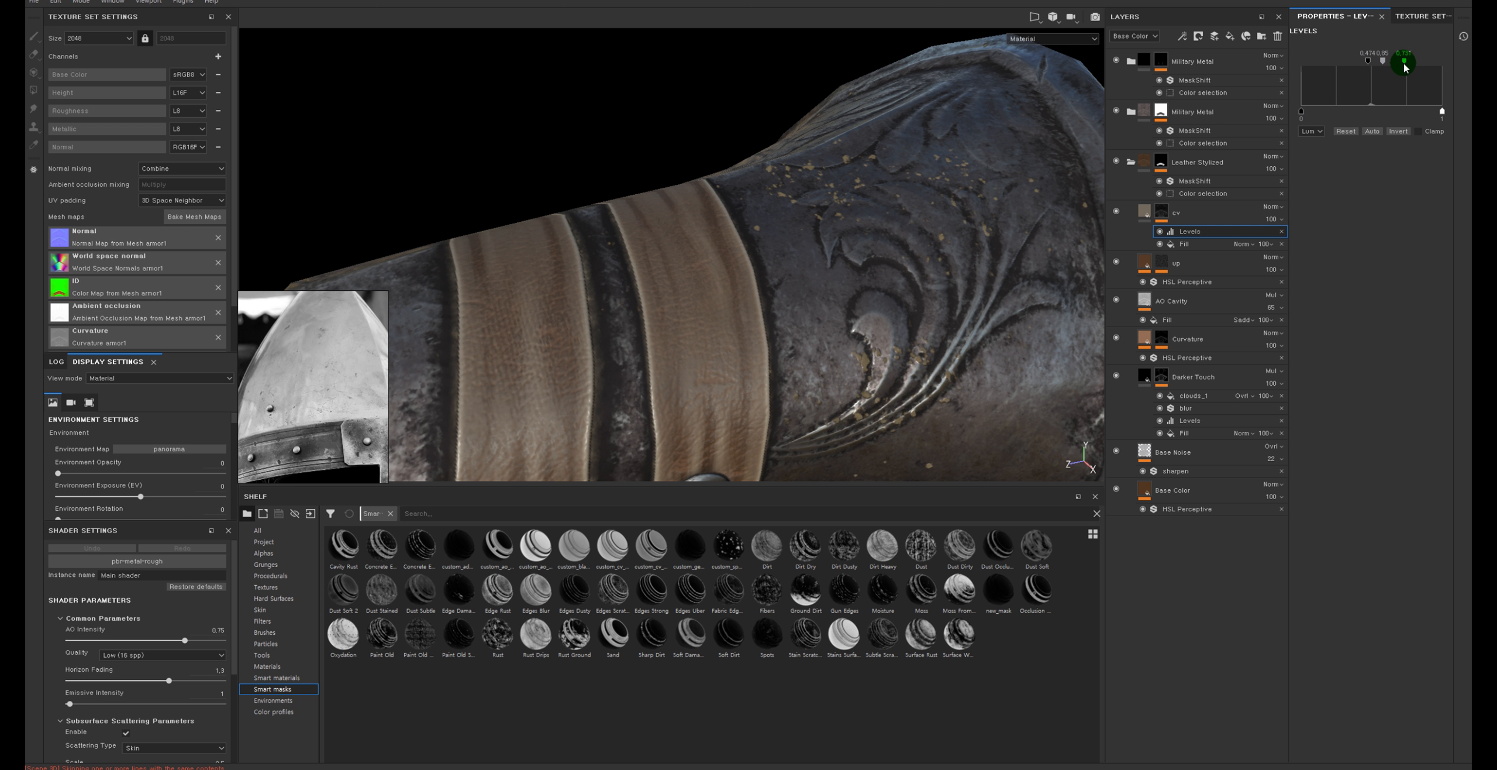
{"action": "left_click_drag", "start_coordinate": [1404, 66], "coordinate": [1380, 62]}
Examine the highlighted edges of the leather straps from several angles and up close
{"action": "right_click_drag", "start_coordinate": [783, 223], "coordinate": [730, 270], "text": "alt"}
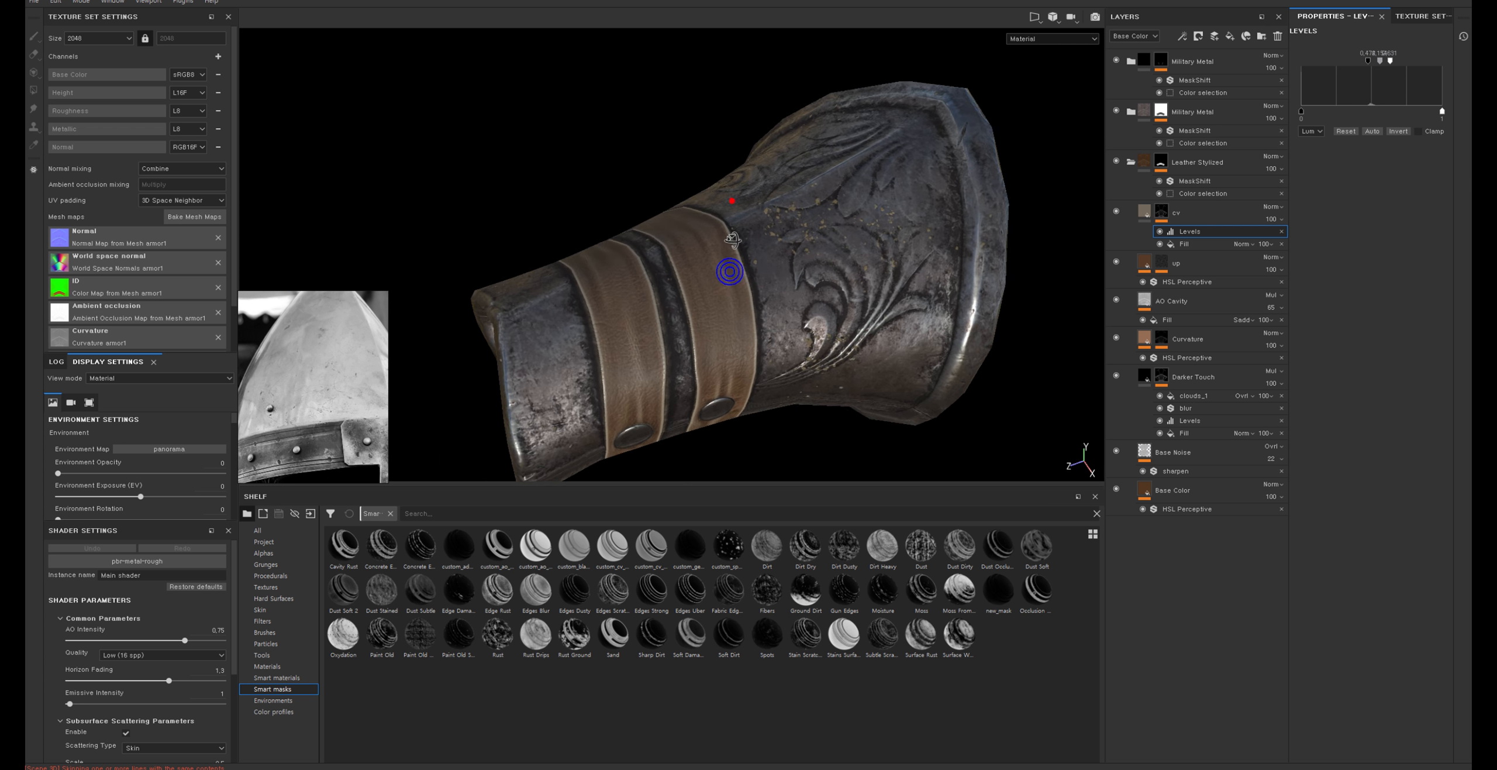
{"action": "left_click_drag", "start_coordinate": [730, 271], "coordinate": [779, 218], "text": "alt"}
{"action": "right_click_drag", "start_coordinate": [778, 218], "coordinate": [804, 219], "text": "alt"}
{"action": "left_click_drag", "start_coordinate": [702, 316], "coordinate": [709, 218], "text": "alt"}
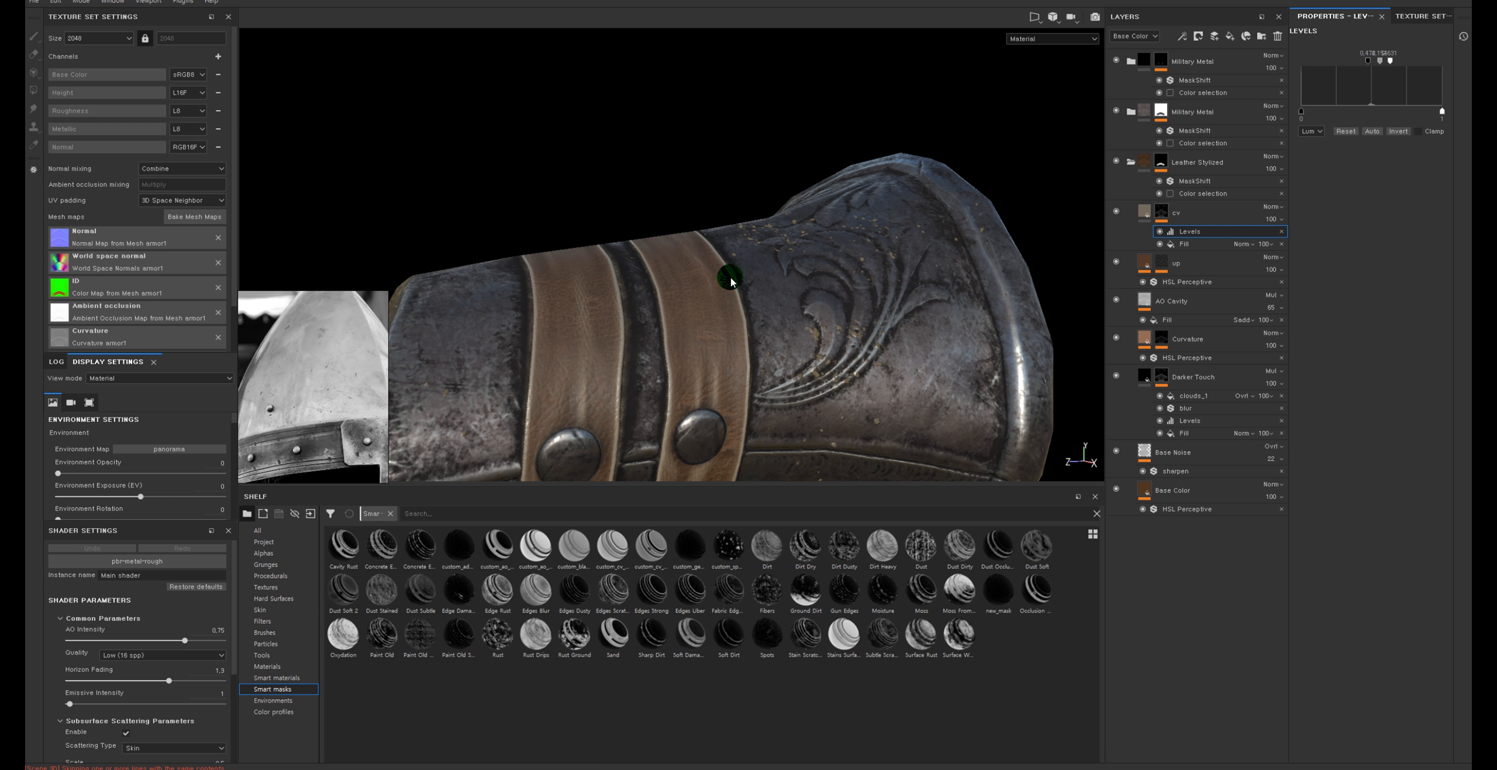
{"action": "middle_click_drag", "start_coordinate": [731, 276], "coordinate": [737, 175], "text": "alt"}
{"action": "left_click_drag", "start_coordinate": [736, 175], "coordinate": [739, 210], "text": "alt"}
{"action": "middle_click_drag", "start_coordinate": [738, 211], "coordinate": [756, 152], "text": "alt"}
{"action": "right_click_drag", "start_coordinate": [757, 150], "coordinate": [799, 202], "text": "alt"}
{"action": "left_click_drag", "start_coordinate": [799, 204], "coordinate": [885, 231], "text": "alt"}
Lower the cv layer's opacity to 14 and toggle its visibility to check the effect
{"action": "left_click", "coordinate": [1272, 219]}
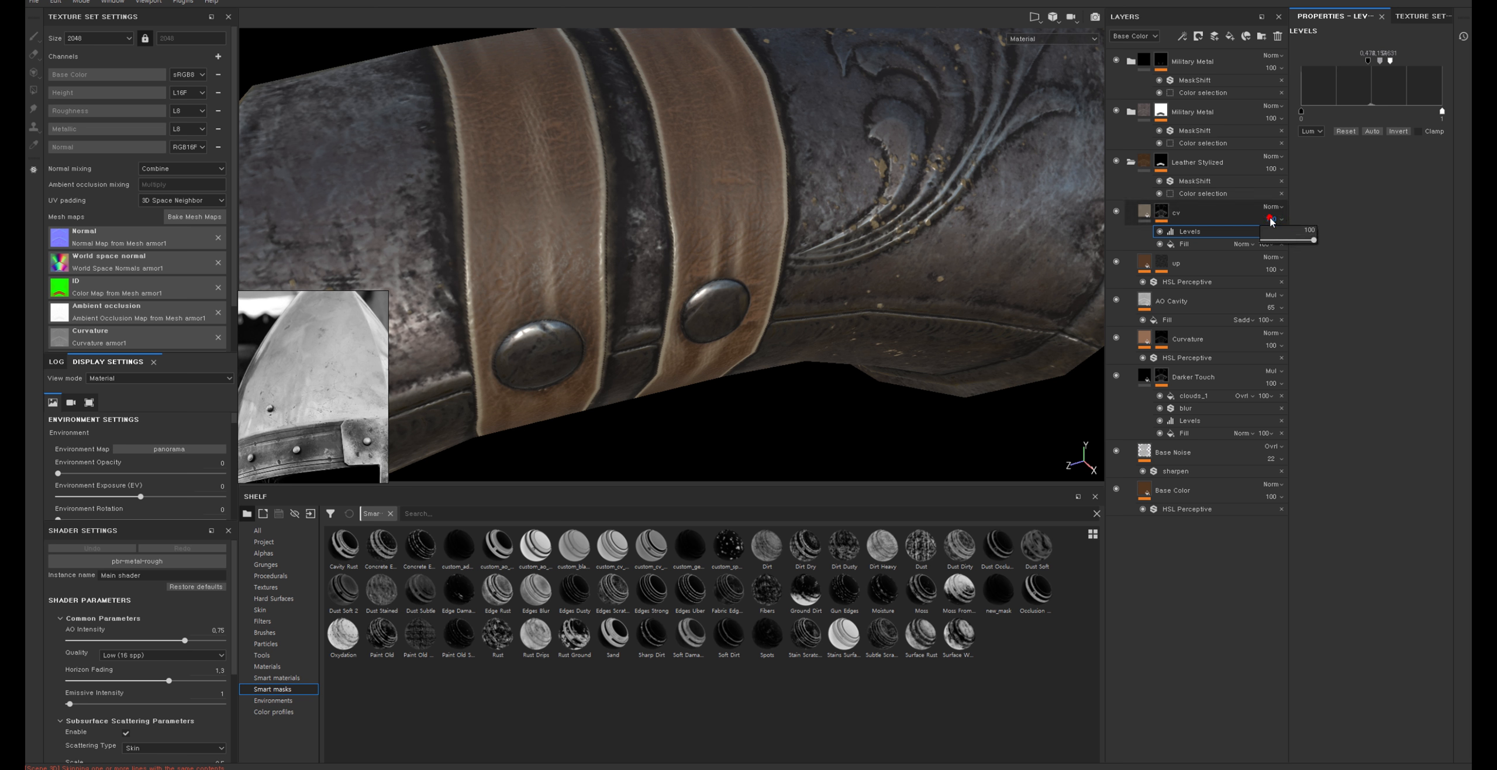
{"action": "mouse_move", "coordinate": [1298, 245]}
{"action": "left_mouse_down"}
{"action": "mouse_move", "coordinate": [1250, 250]}
{"action": "mouse_move", "coordinate": [1270, 245]}
{"action": "left_mouse_up"}
{"action": "right_click_drag", "start_coordinate": [807, 255], "coordinate": [733, 253], "text": "alt"}
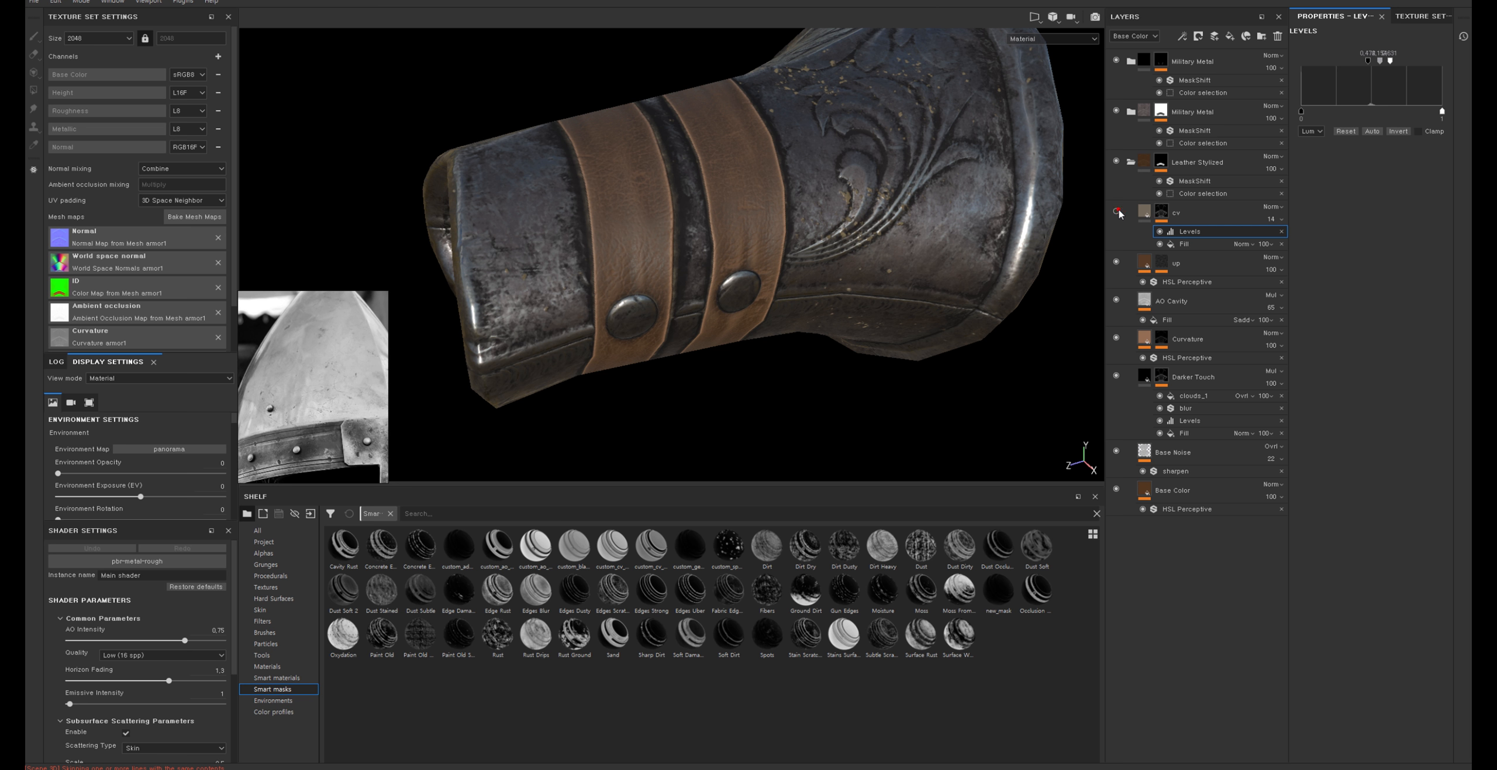
{"action": "left_click", "coordinate": [1119, 211]}
Inspect the straps from several angles and toggle the cv and AO Cavity layers to judge their contribution
{"action": "right_click_drag", "start_coordinate": [994, 146], "coordinate": [761, 156], "text": "alt"}
{"action": "left_click_drag", "start_coordinate": [702, 154], "coordinate": [652, 124], "text": "alt"}
{"action": "right_click_drag", "start_coordinate": [815, 159], "coordinate": [904, 245], "text": "alt"}
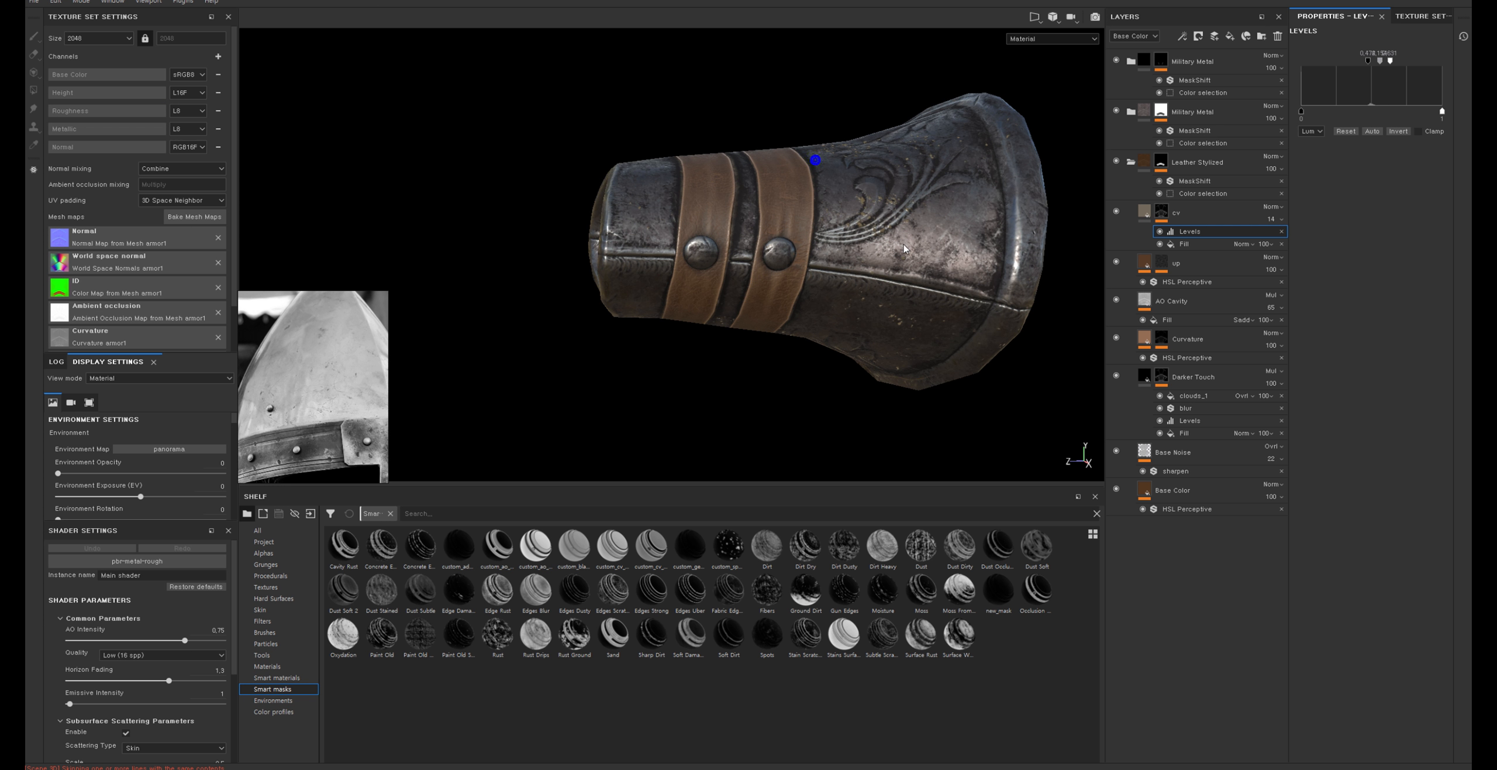
{"action": "left_click_drag", "start_coordinate": [817, 159], "coordinate": [840, 345], "text": "alt"}
{"action": "left_click_drag", "start_coordinate": [826, 214], "coordinate": [812, 158], "text": "alt"}
{"action": "right_click_drag", "start_coordinate": [812, 158], "coordinate": [915, 272], "text": "alt"}
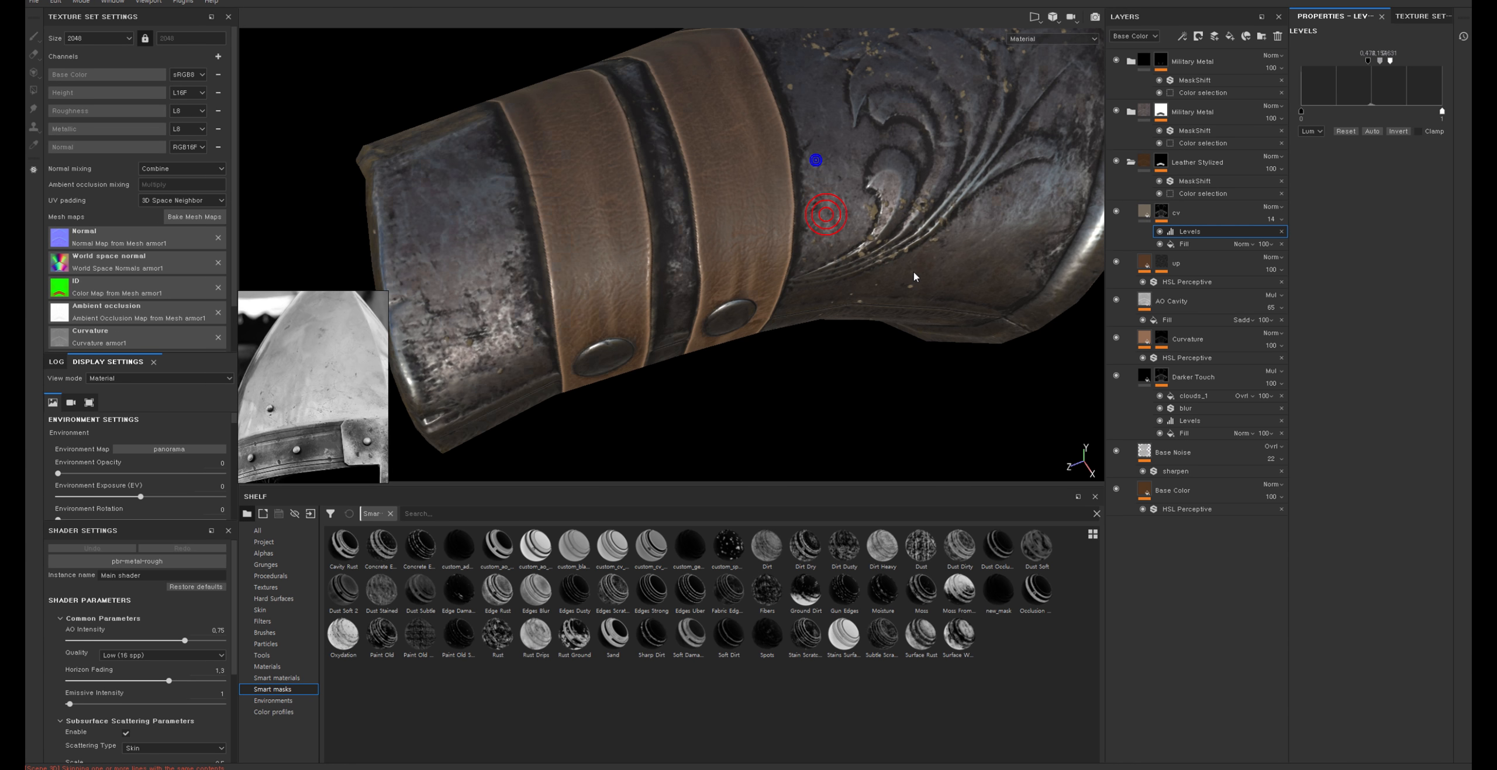
{"action": "left_click", "coordinate": [1117, 211]}
{"action": "left_click", "coordinate": [1116, 296]}
{"action": "left_click", "coordinate": [1117, 297]}
Compare the straps with the Curvature layer on and off, and lower that layer's opacity to 11
{"action": "left_click", "coordinate": [1115, 338]}
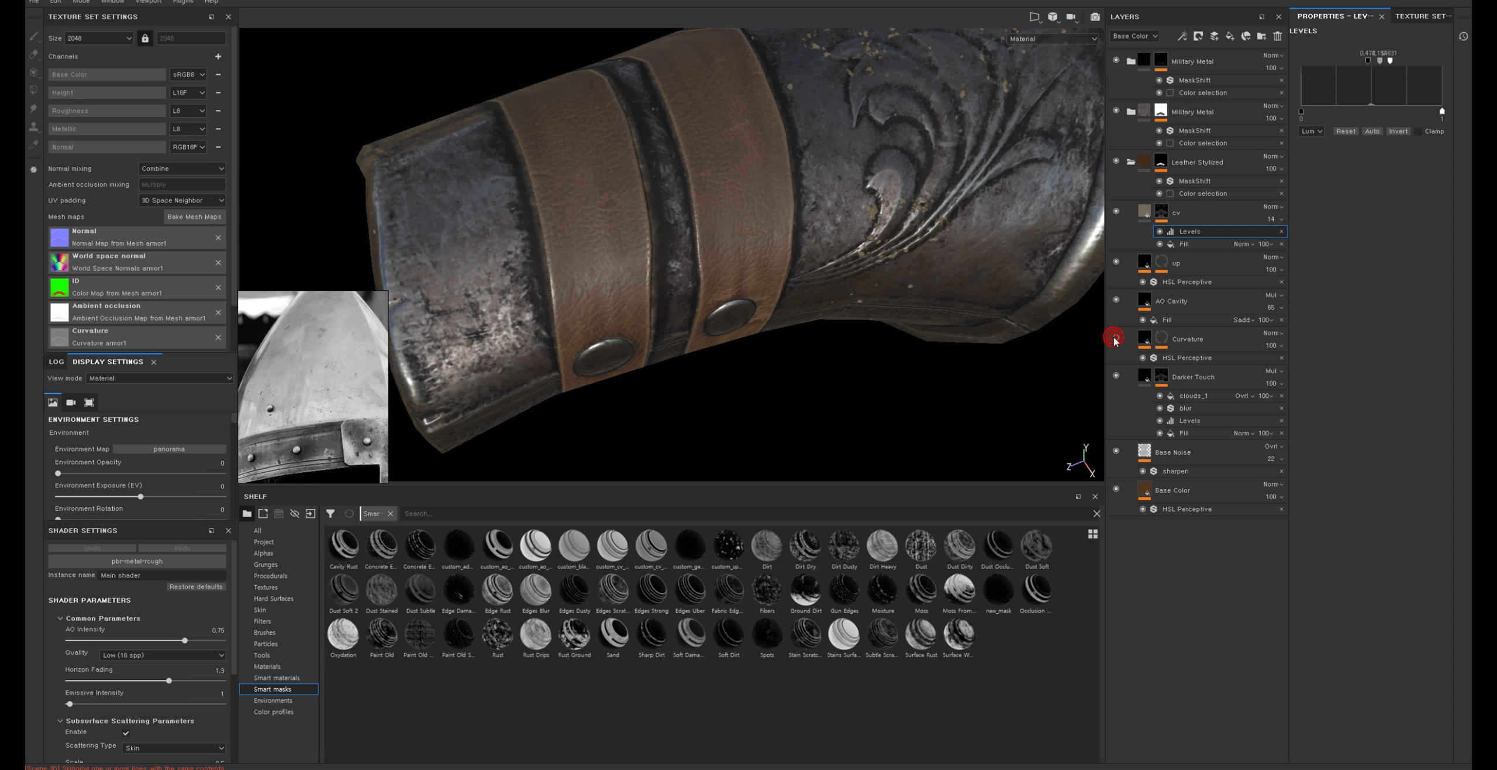
{"action": "left_click", "coordinate": [1114, 338]}
{"action": "left_click", "coordinate": [1114, 338]}
{"action": "left_click", "coordinate": [1113, 337]}
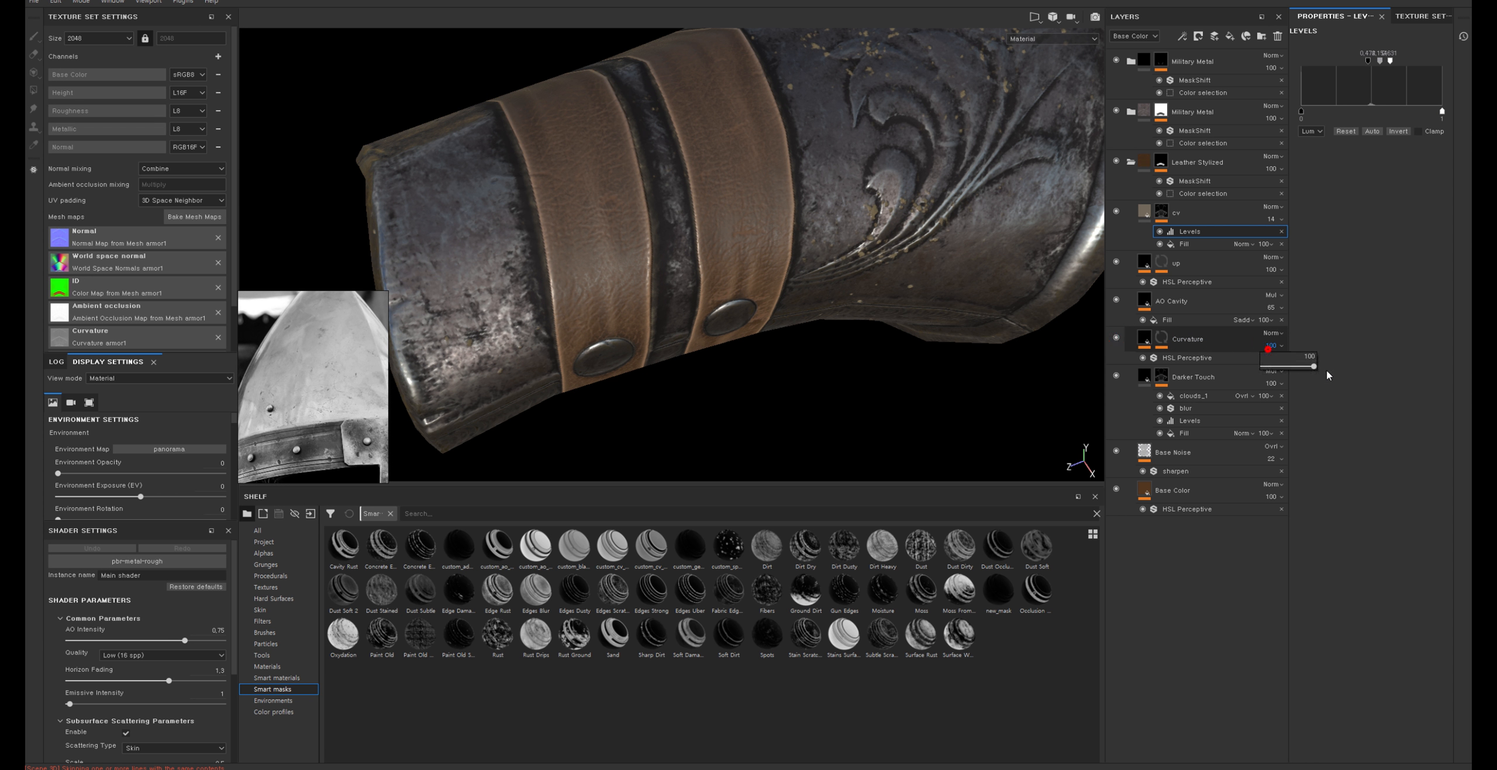
{"action": "left_click_drag", "start_coordinate": [1306, 372], "coordinate": [1269, 368]}
Review the whole gauntlet and its leather straps from multiple angles and distances
{"action": "left_click_drag", "start_coordinate": [939, 338], "coordinate": [833, 317], "text": "alt"}
{"action": "right_click_drag", "start_coordinate": [833, 318], "coordinate": [766, 287], "text": "alt"}
{"action": "left_click_drag", "start_coordinate": [831, 263], "coordinate": [856, 215], "text": "alt"}
{"action": "right_click_drag", "start_coordinate": [876, 232], "coordinate": [951, 307], "text": "alt"}
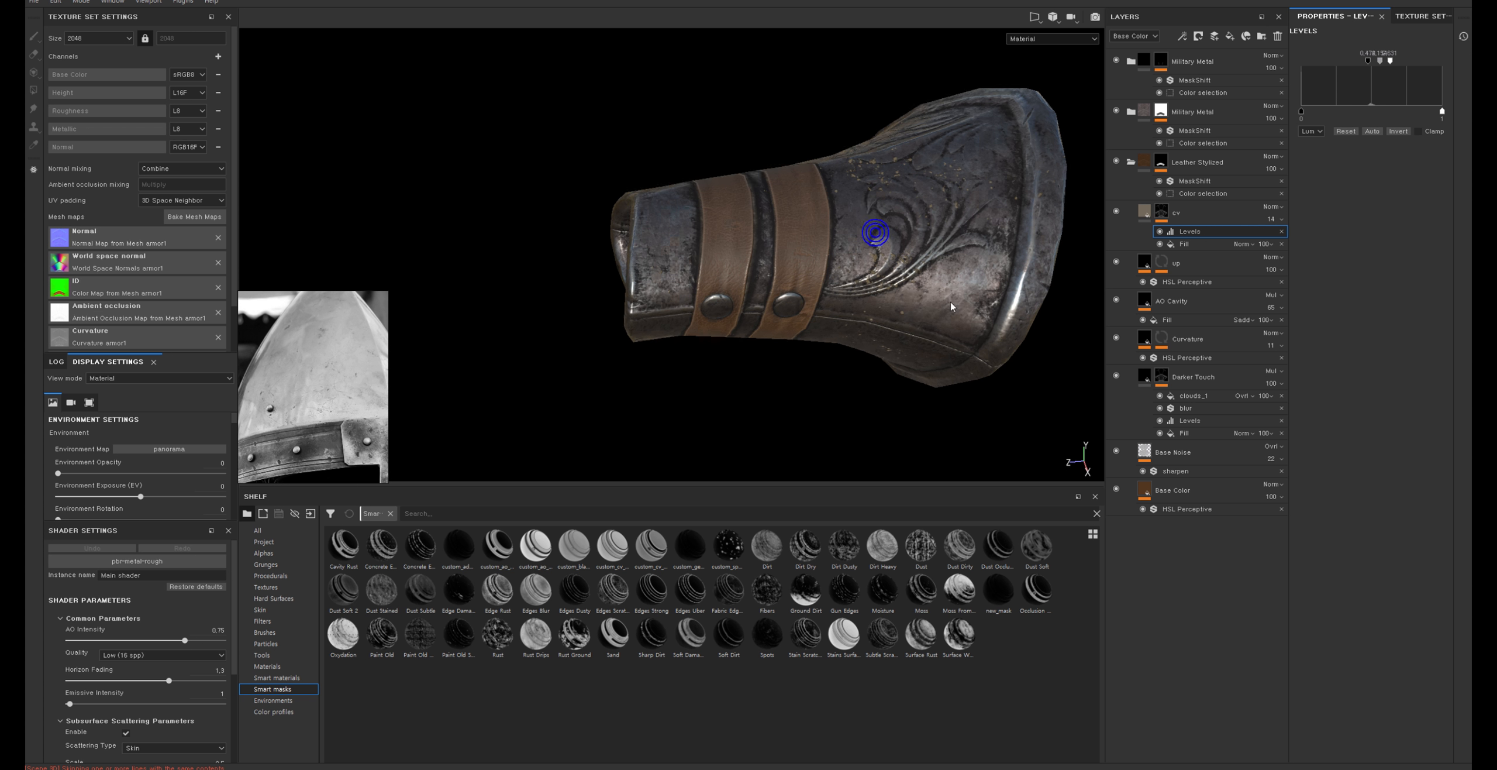
{"action": "left_click_drag", "start_coordinate": [925, 331], "coordinate": [946, 367], "text": "alt"}
{"action": "right_click_drag", "start_coordinate": [895, 221], "coordinate": [980, 339], "text": "alt"}
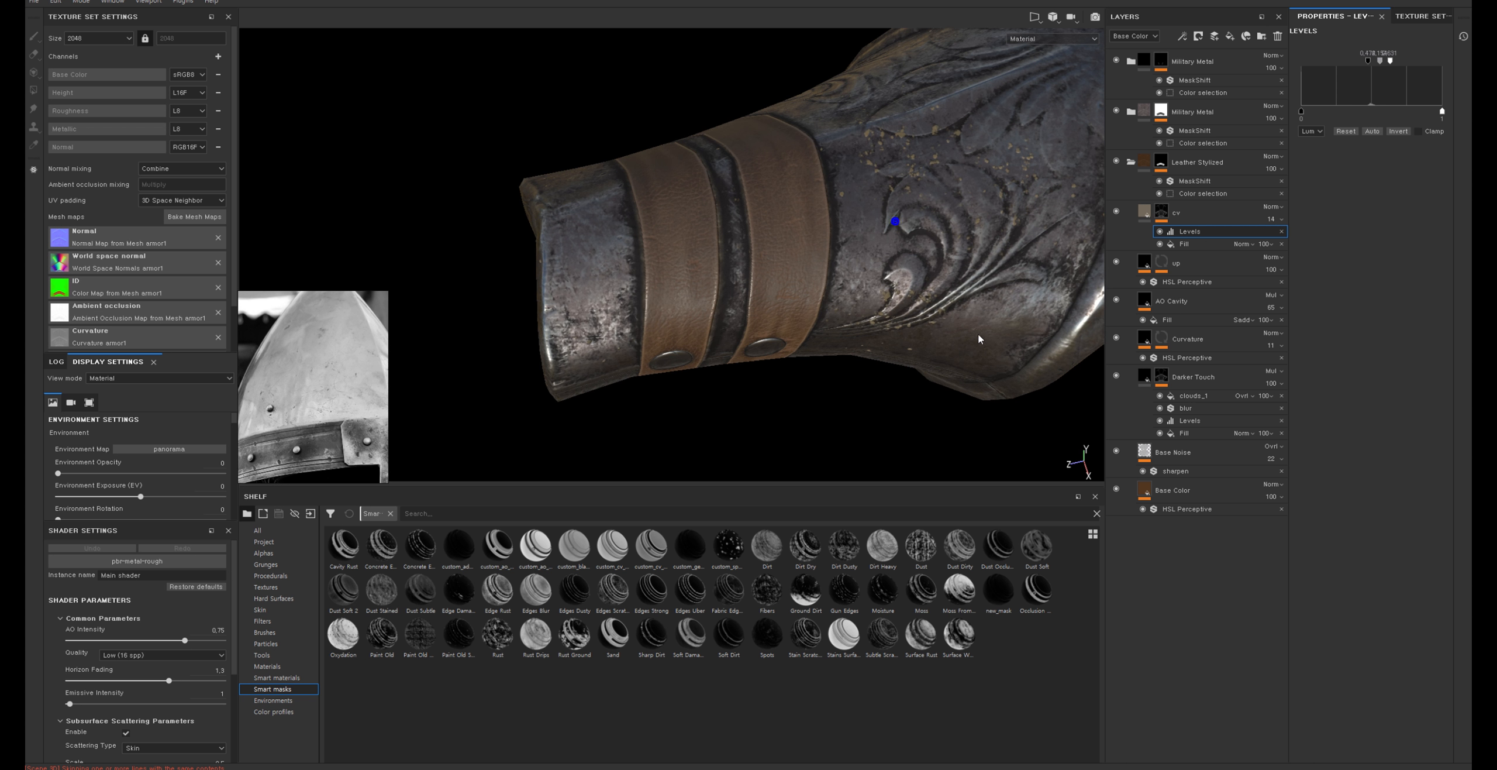
{"action": "left_click_drag", "start_coordinate": [936, 269], "coordinate": [876, 221], "text": "alt"}
{"action": "right_click_drag", "start_coordinate": [896, 224], "coordinate": [794, 170], "text": "alt"}
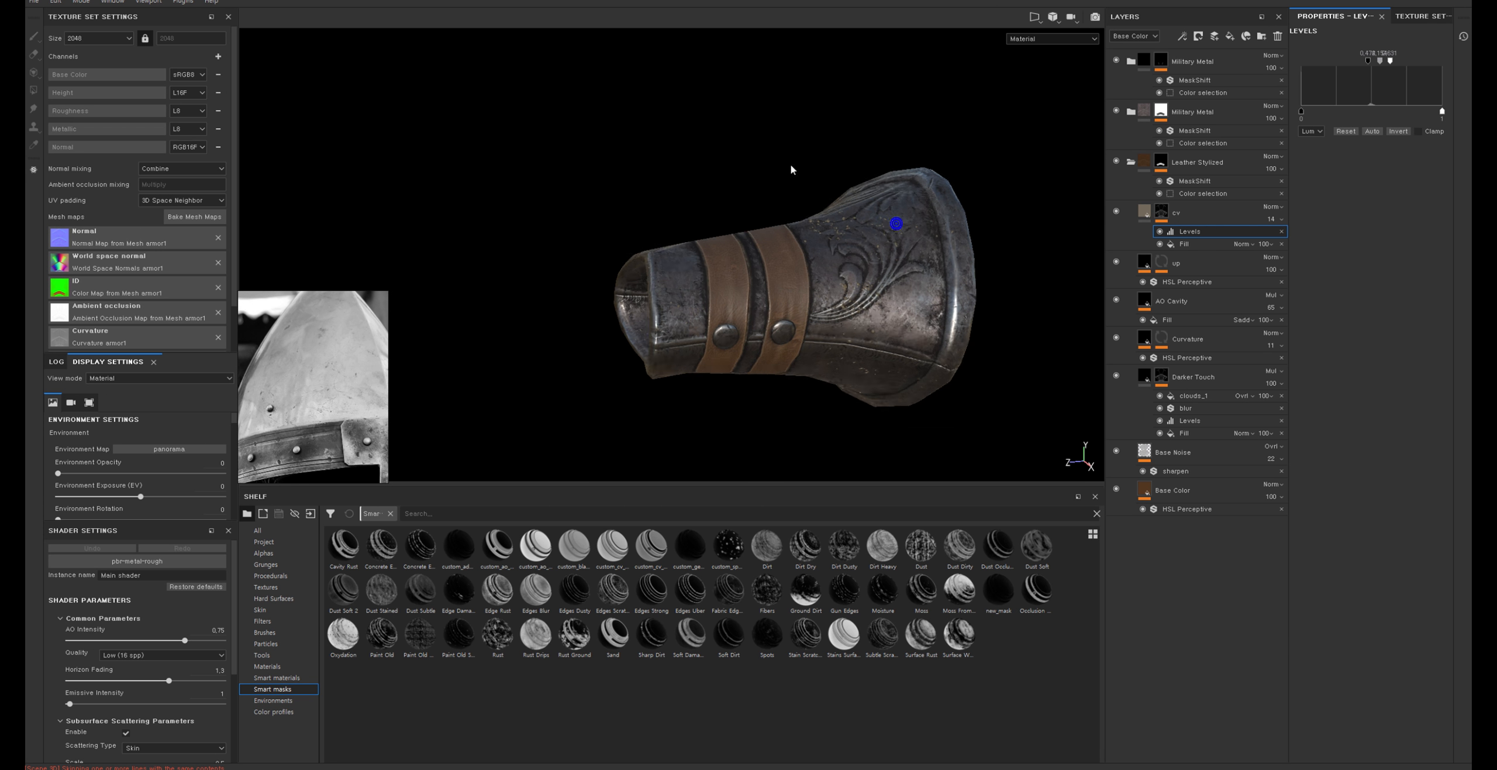
{"action": "left_click_drag", "start_coordinate": [792, 168], "coordinate": [887, 238], "text": "alt"}
{"action": "right_click_drag", "start_coordinate": [887, 239], "coordinate": [699, 227], "text": "alt"}
{"action": "left_click_drag", "start_coordinate": [699, 228], "coordinate": [649, 257], "text": "alt"}
{"action": "right_click_drag", "start_coordinate": [649, 258], "coordinate": [852, 348], "text": "alt"}
{"action": "left_click_drag", "start_coordinate": [852, 347], "coordinate": [982, 307], "text": "alt"}
{"action": "right_click_drag", "start_coordinate": [966, 296], "coordinate": [899, 222], "text": "alt"}
{"action": "left_click_drag", "start_coordinate": [900, 222], "coordinate": [887, 185], "text": "alt"}
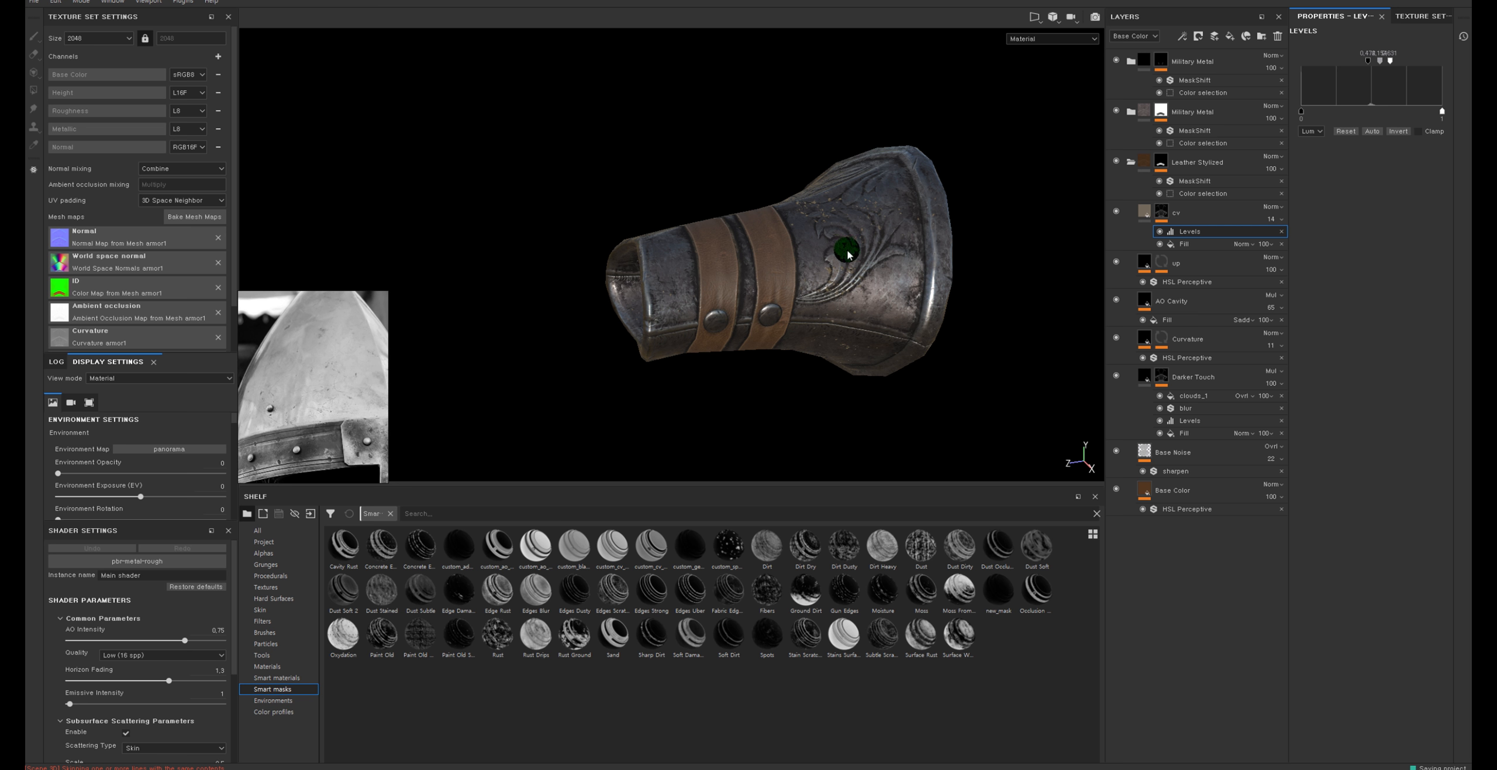
{"action": "left_click_drag", "start_coordinate": [842, 294], "coordinate": [846, 297], "text": "alt"}
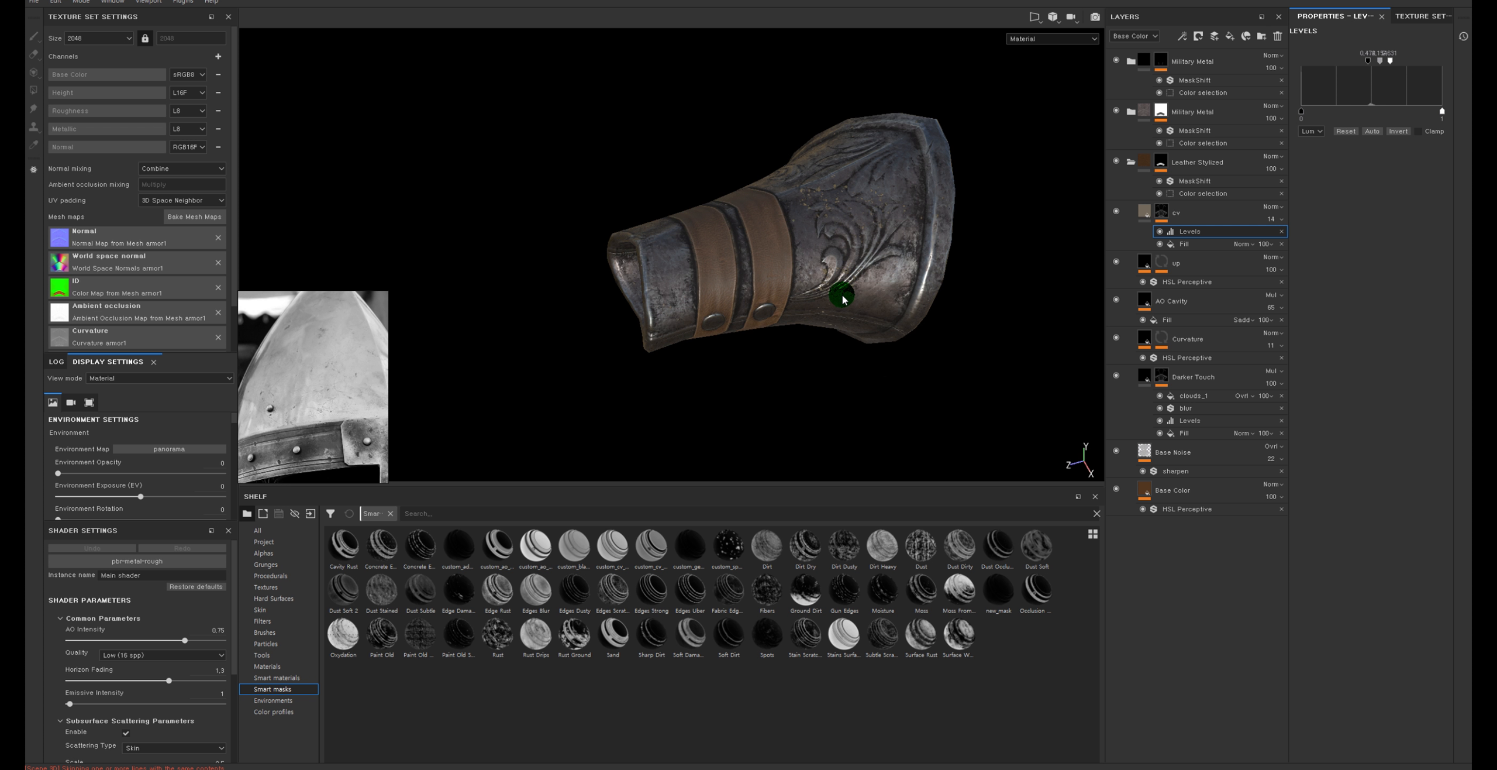
{"action": "right_click_drag", "start_coordinate": [787, 225], "coordinate": [734, 229], "text": "alt"}
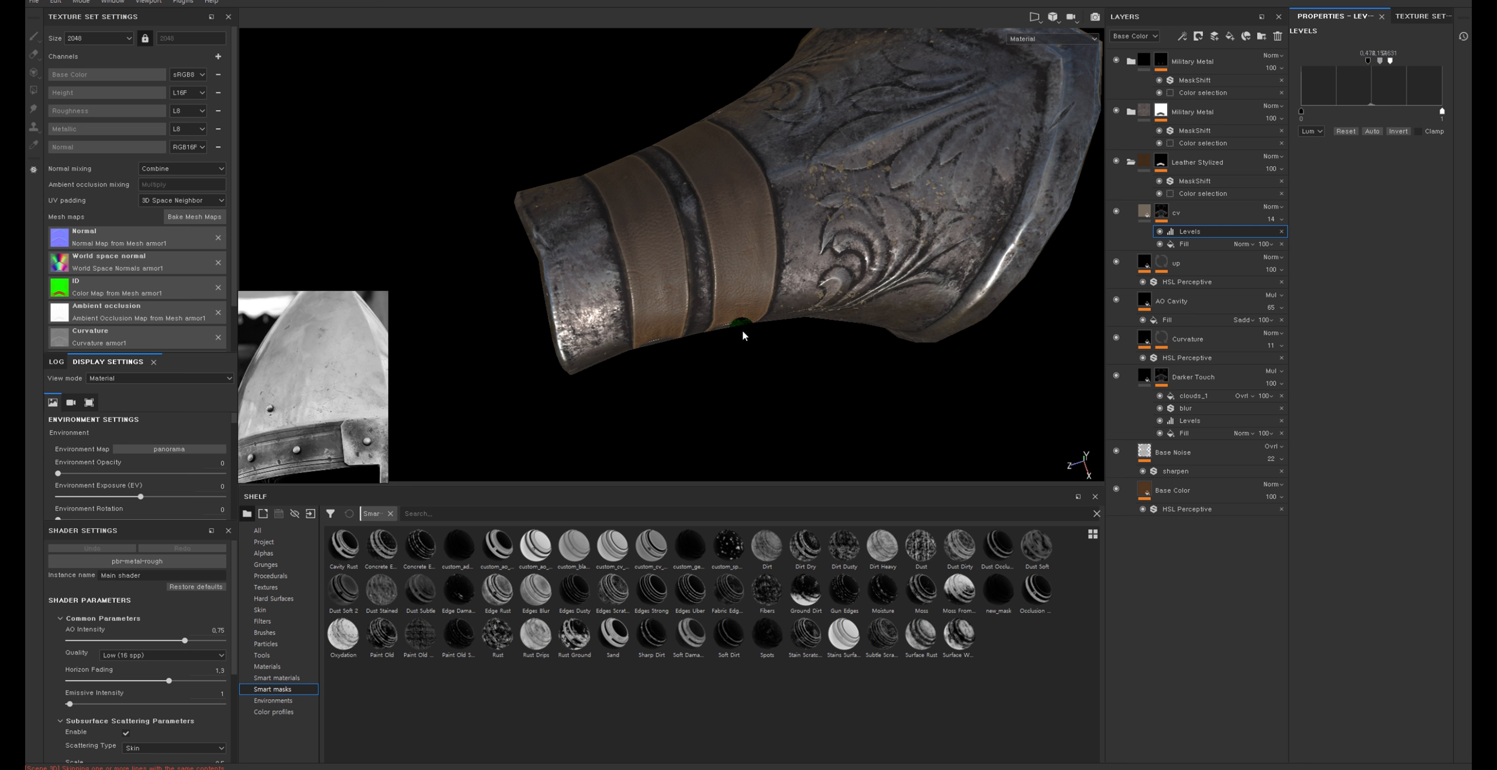
{"action": "left_click_drag", "start_coordinate": [743, 335], "coordinate": [754, 312], "text": "alt"}
Check the cv layer's mask on the model and duplicate the cv layer
{"action": "left_click", "coordinate": [1159, 216], "text": "alt"}
{"action": "right_click_drag", "start_coordinate": [883, 203], "coordinate": [849, 201], "text": "alt"}
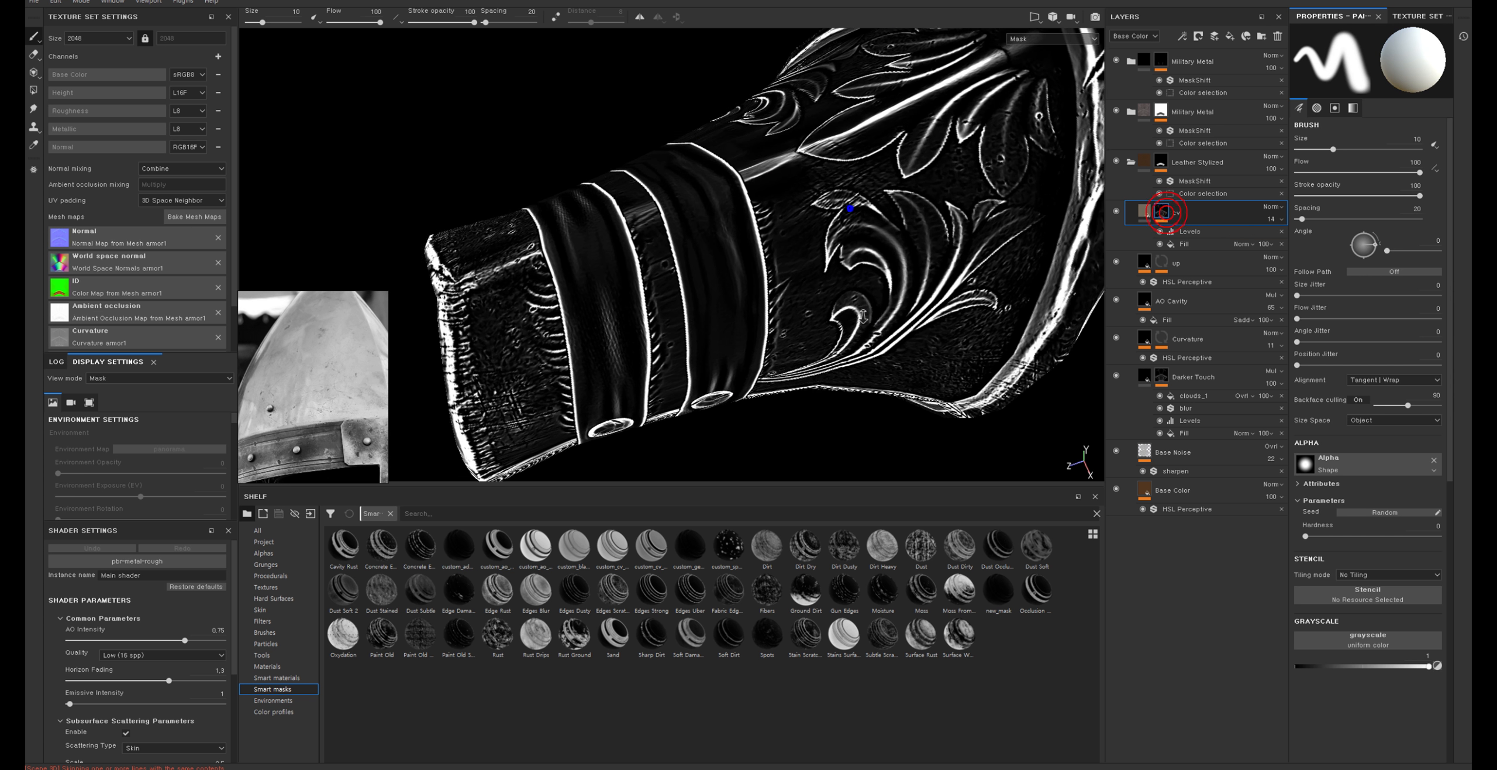
{"action": "left_click_drag", "start_coordinate": [848, 234], "coordinate": [853, 201], "text": "alt"}
{"action": "left_click", "coordinate": [1145, 216]}
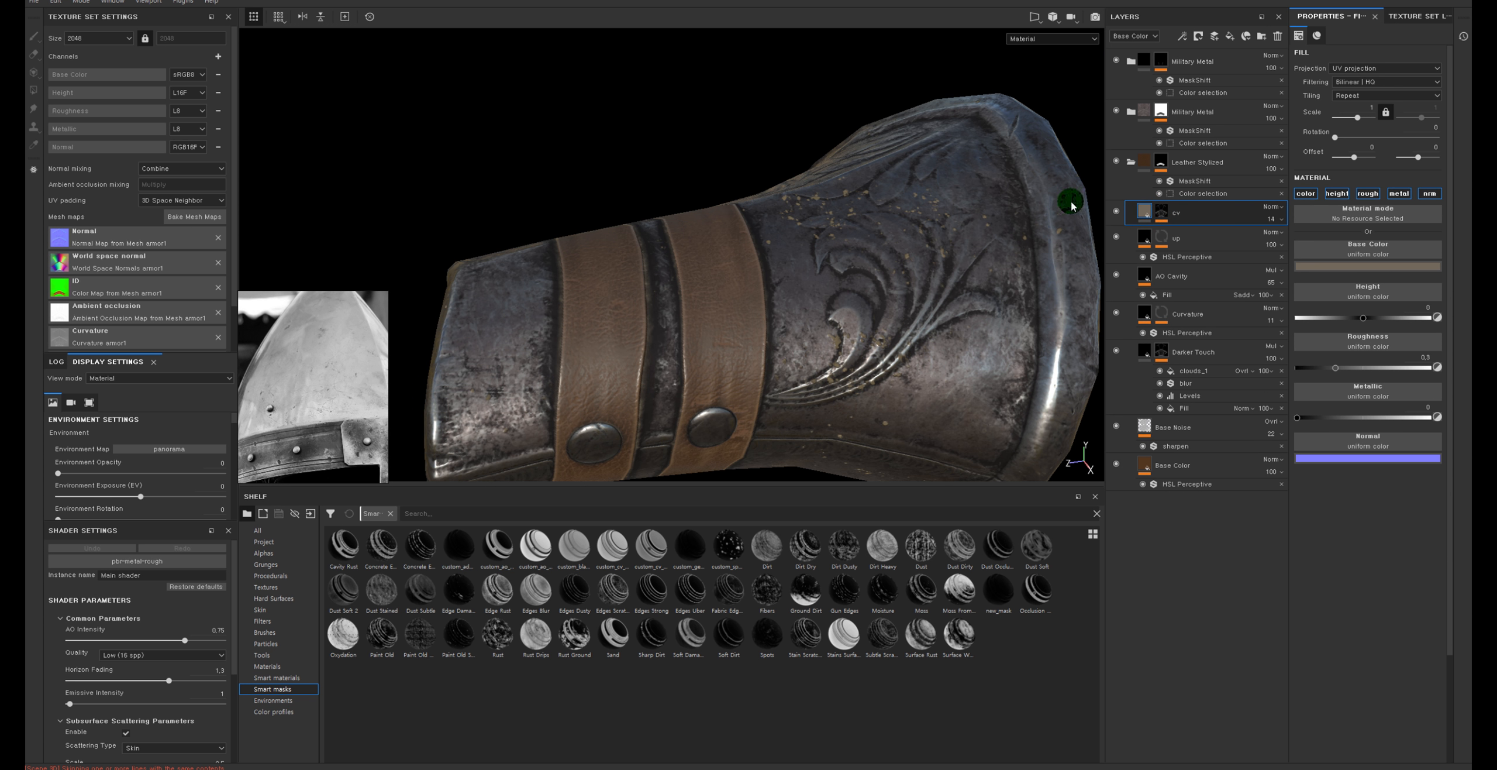
{"action": "left_click_drag", "start_coordinate": [926, 164], "coordinate": [904, 190], "text": "alt"}
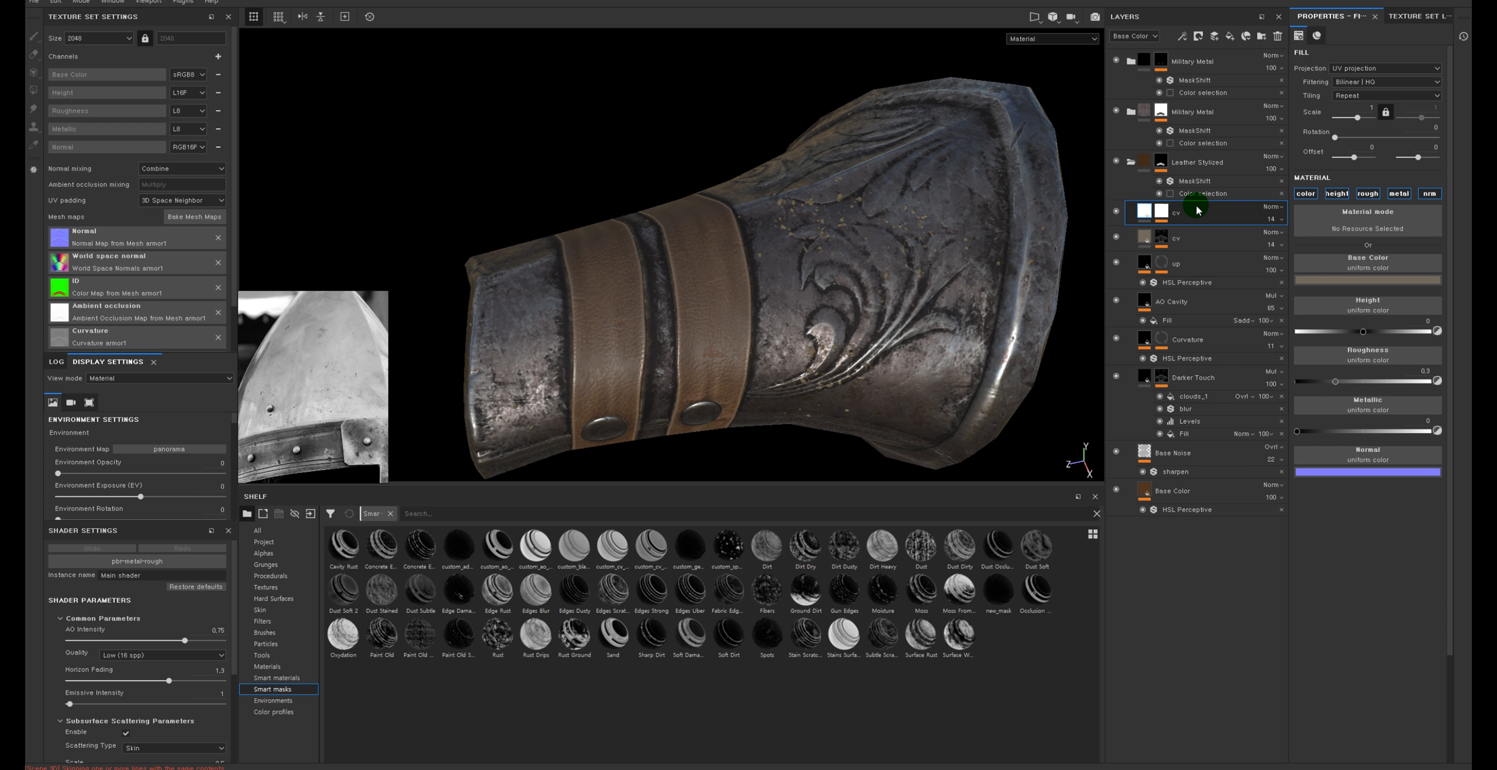
Examine the baked mesh maps on the model, including ambient occlusion, position and normal, and return to the material view
{"action": "key", "text": "ctrl+d"}
{"action": "key", "text": "b"}
{"action": "key", "text": "b"}
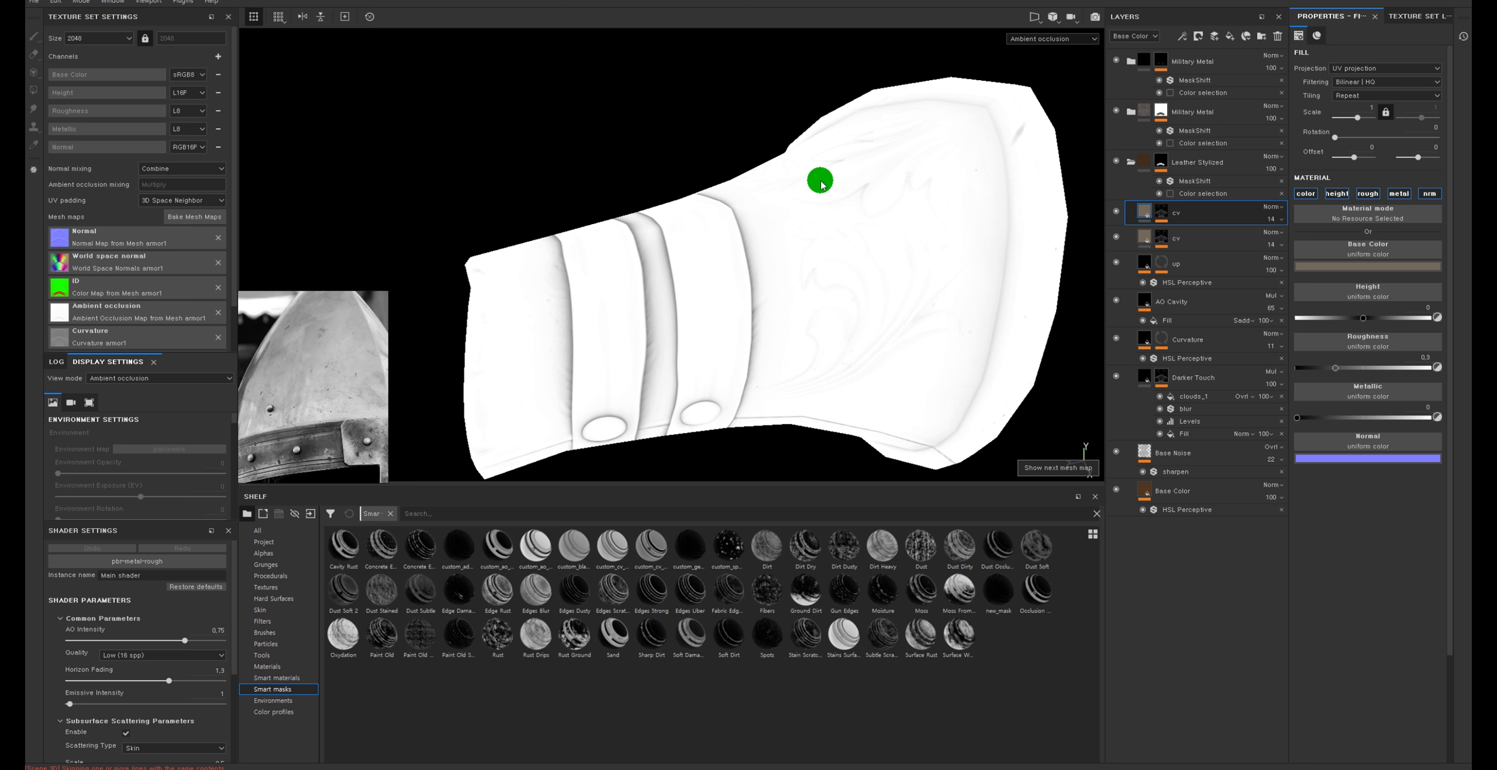
{"action": "key", "text": "b"}
{"action": "key", "text": "b"}
{"action": "key", "text": "b"}
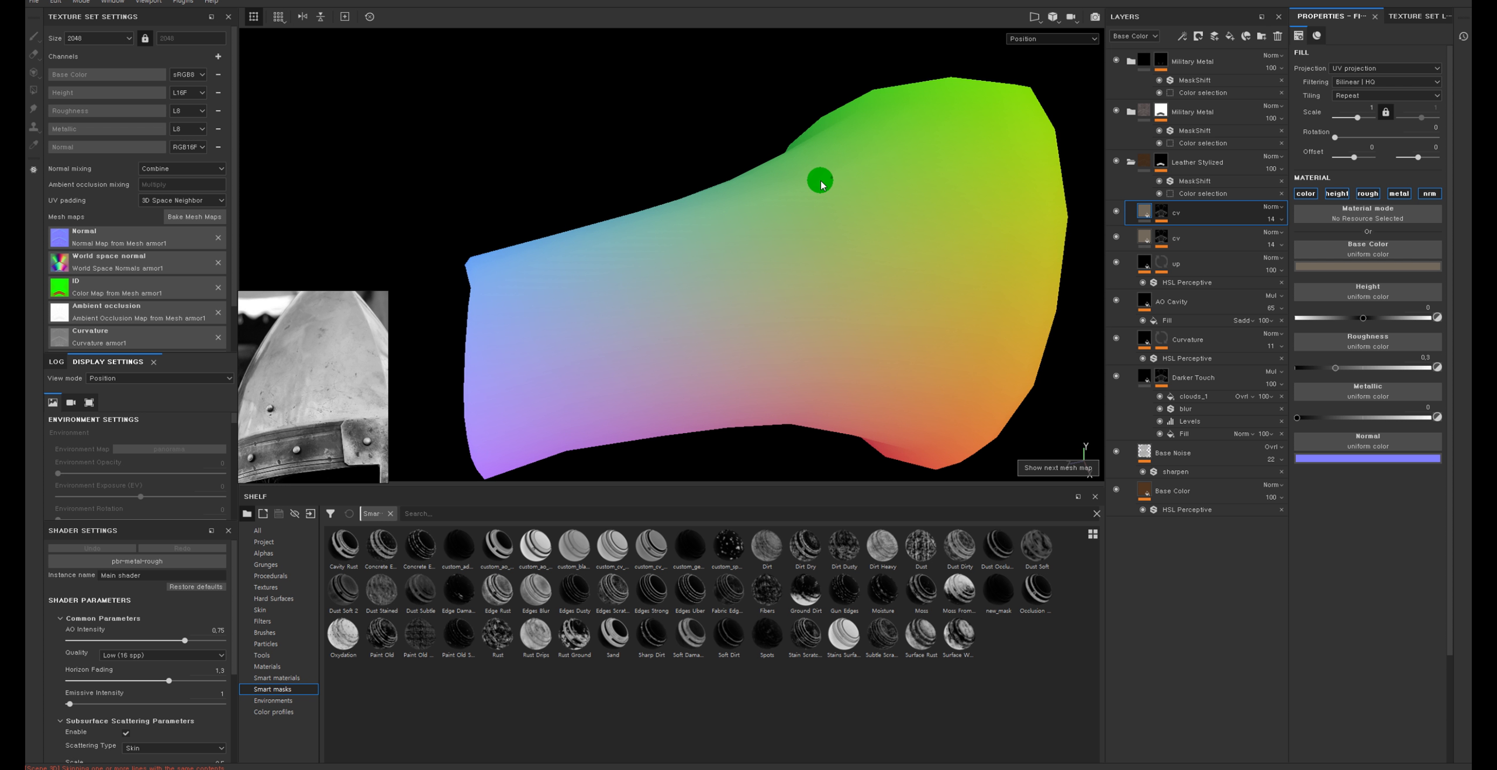
{"action": "key", "text": "b"}
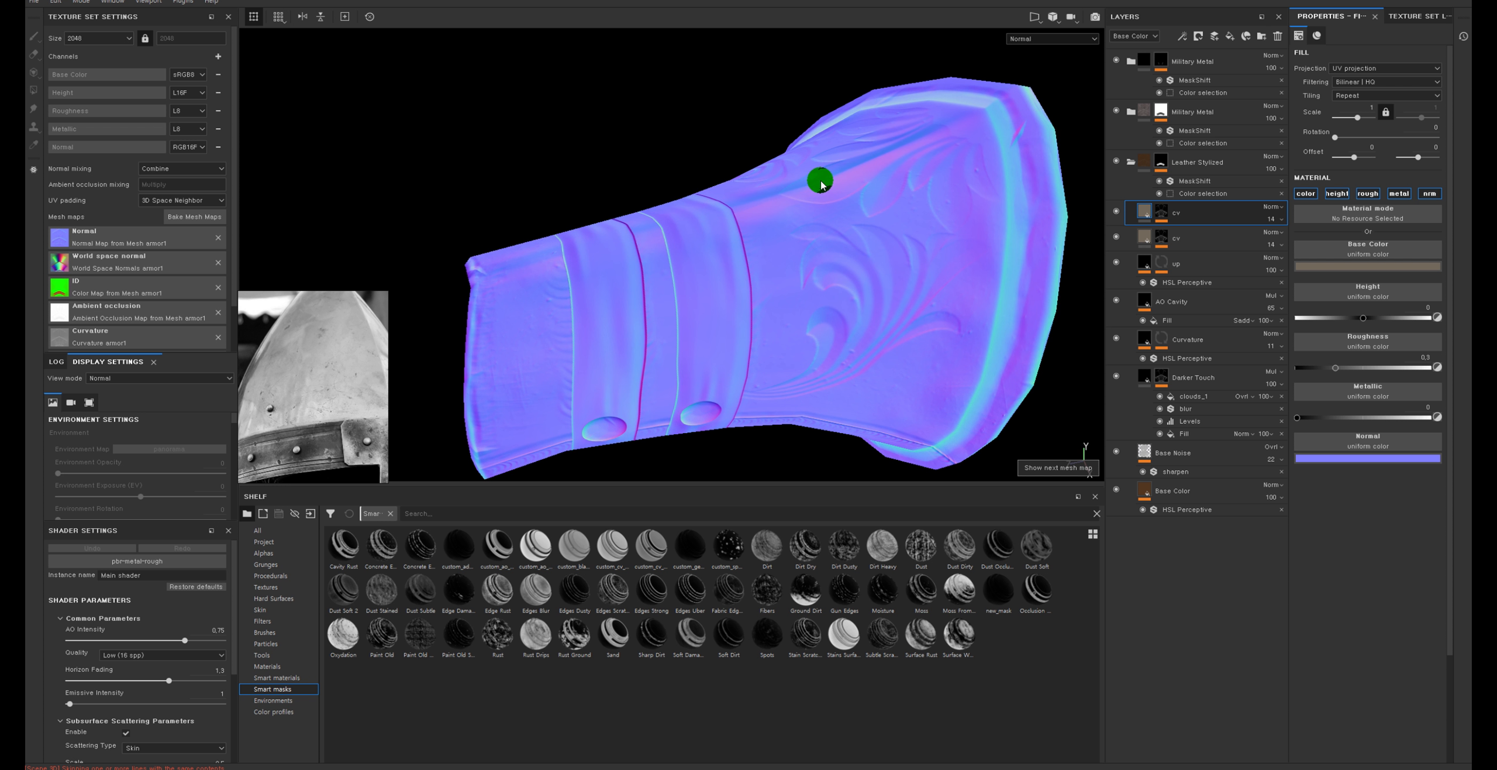
{"action": "key", "text": "b"}
{"action": "key", "text": "b"}
{"action": "key", "text": "b"}
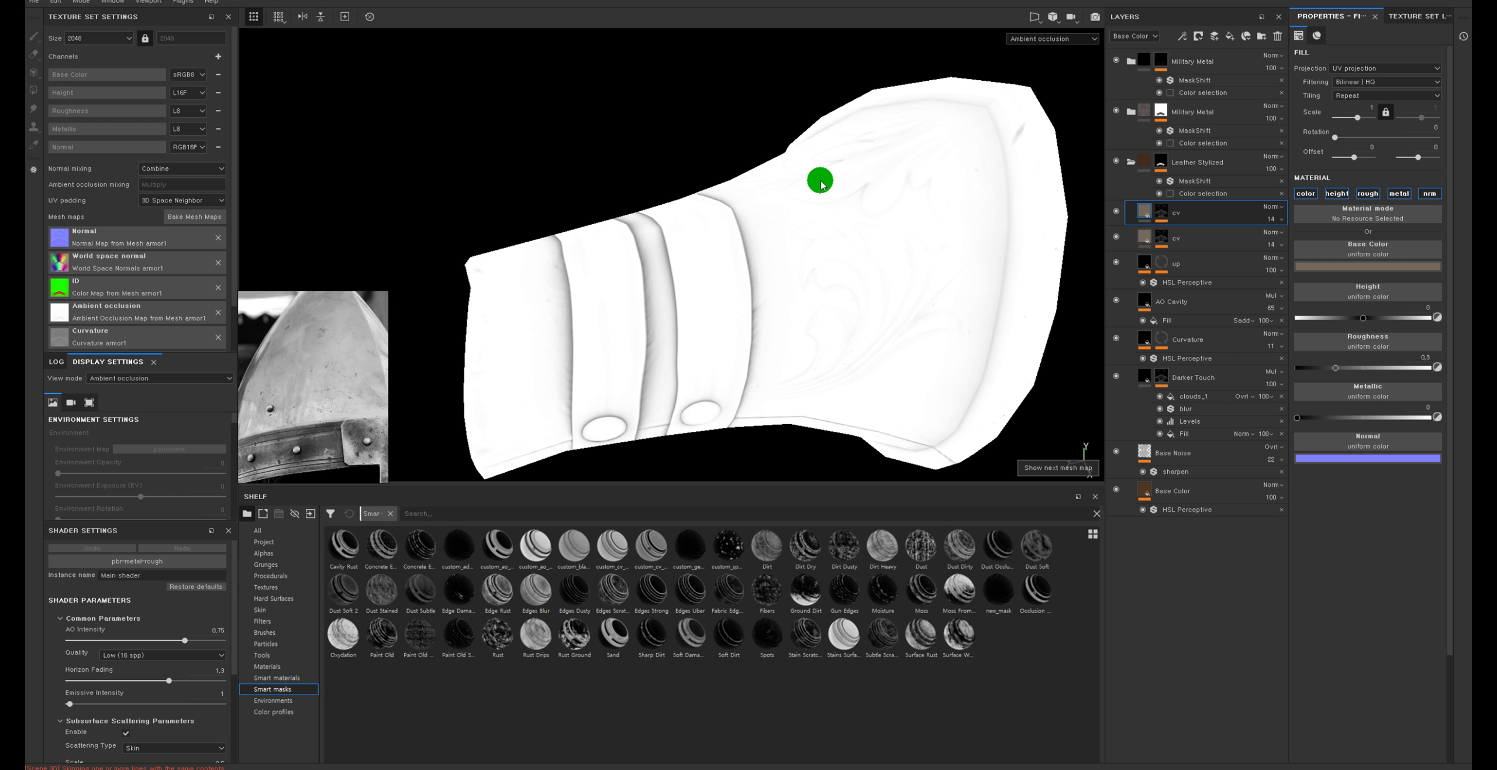
{"action": "key", "text": "m"}
Invert the Levels on the duplicated cv layer's mask and adjust its high and mid points for softer grey strap detail
{"action": "scroll", "coordinate": [821, 186], "scroll_direction": "up", "scroll_amount": 3}
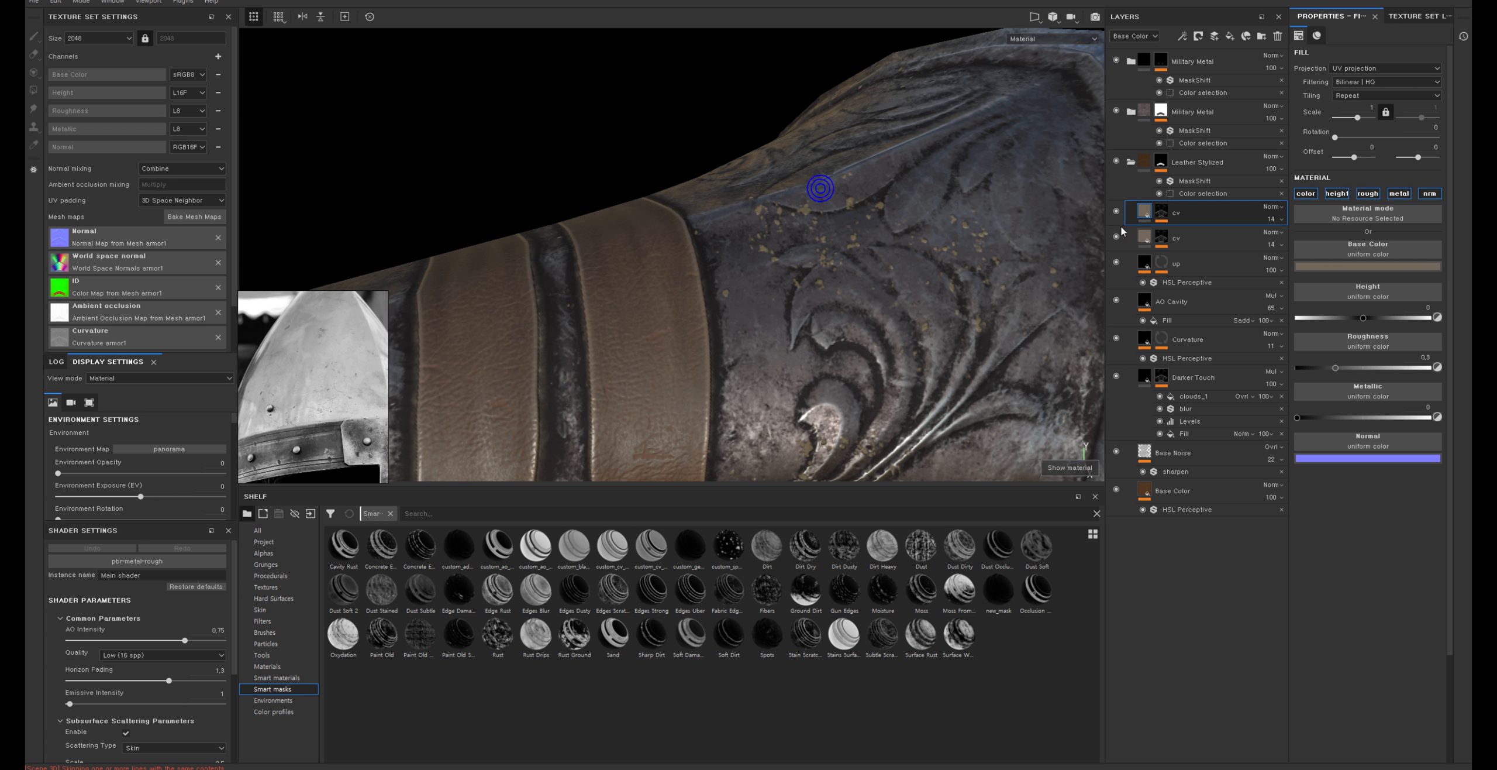
{"action": "left_click", "coordinate": [1162, 217], "text": "alt"}
{"action": "left_click", "coordinate": [1181, 232]}
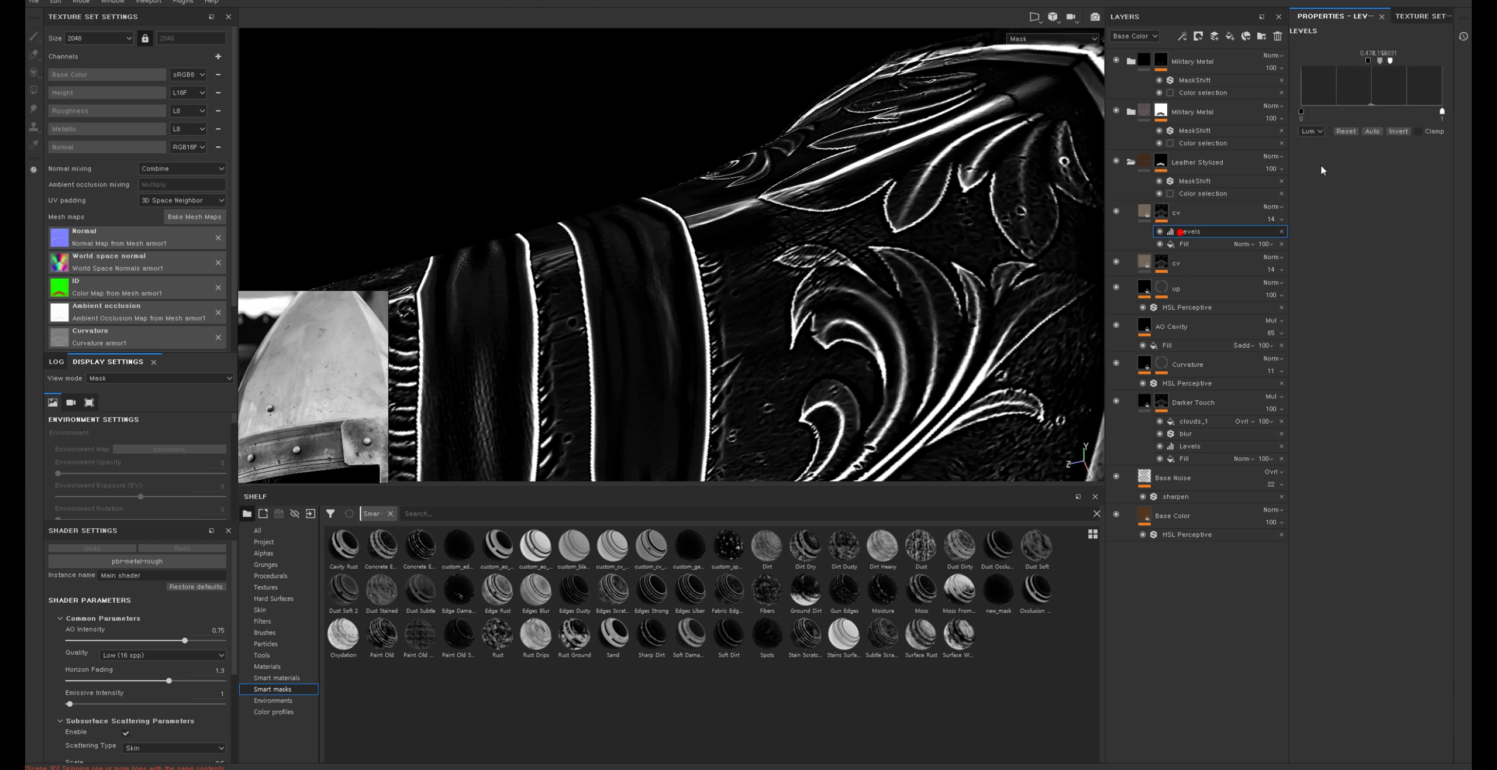
{"action": "left_click", "coordinate": [1395, 131]}
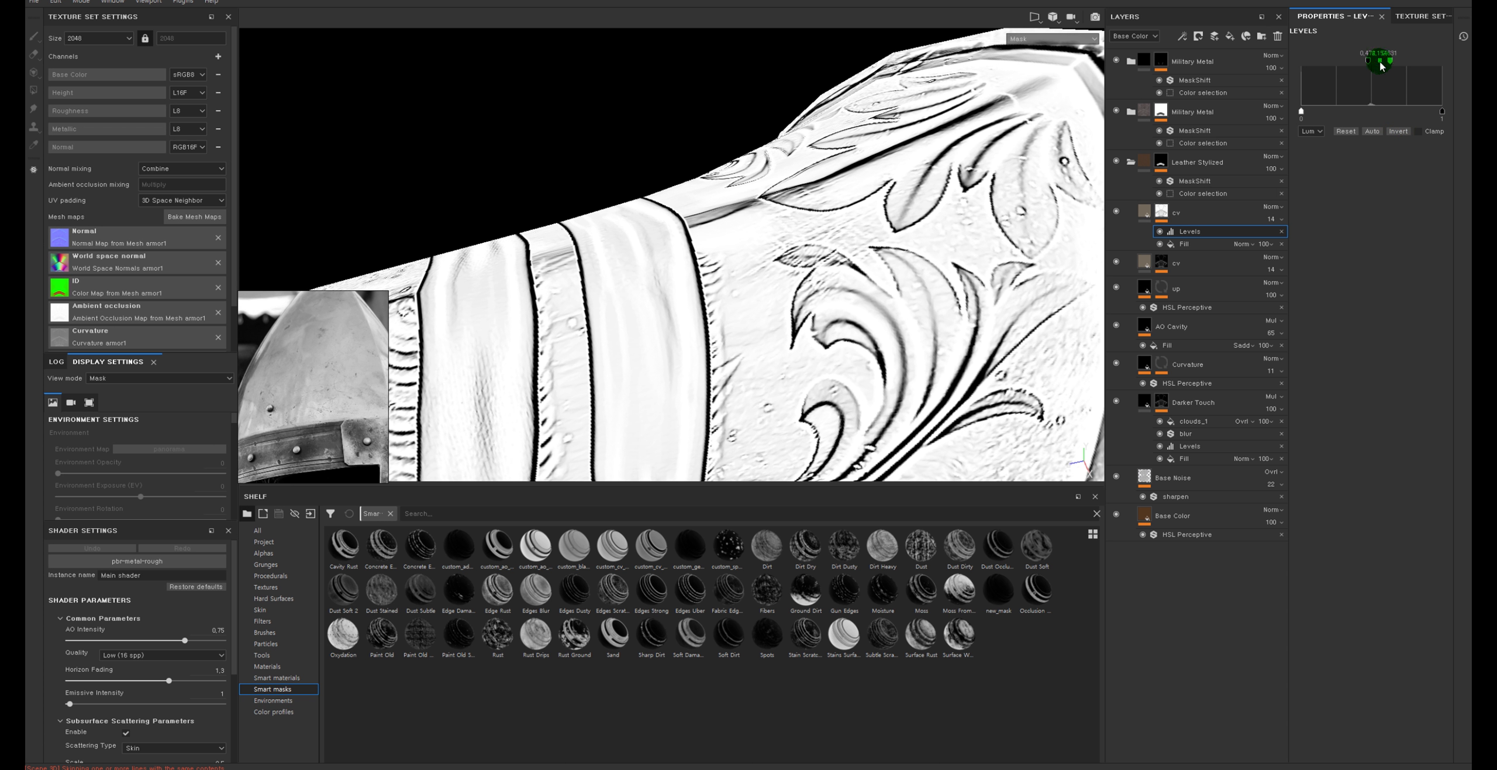
{"action": "left_click_drag", "start_coordinate": [1382, 66], "coordinate": [1415, 63]}
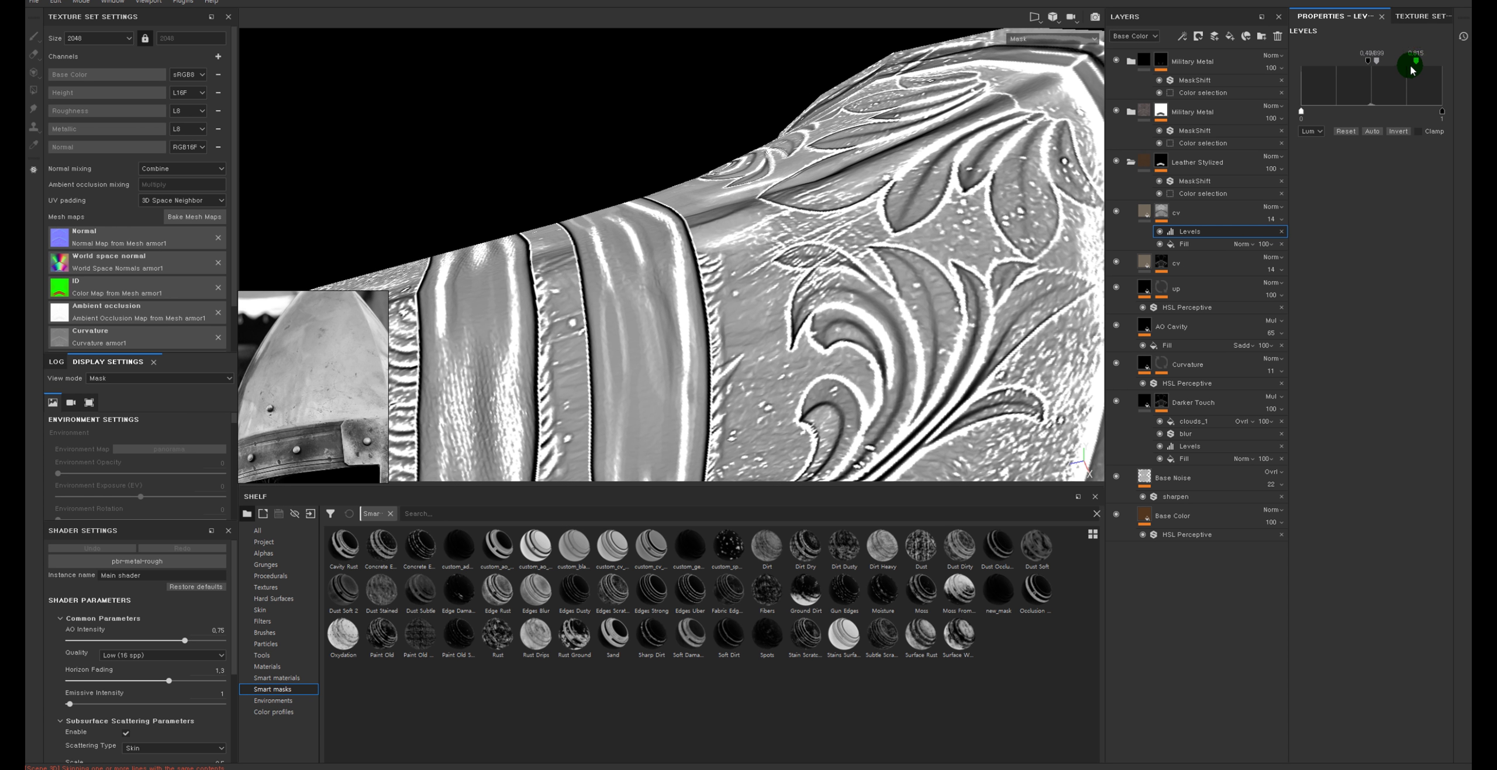
{"action": "left_click", "coordinate": [1379, 66]}
{"action": "left_click_drag", "start_coordinate": [1377, 64], "coordinate": [1317, 66]}
Set the duplicated cv layer's height to 0.6417 and check the relief on the straps
{"action": "left_click", "coordinate": [1146, 211]}
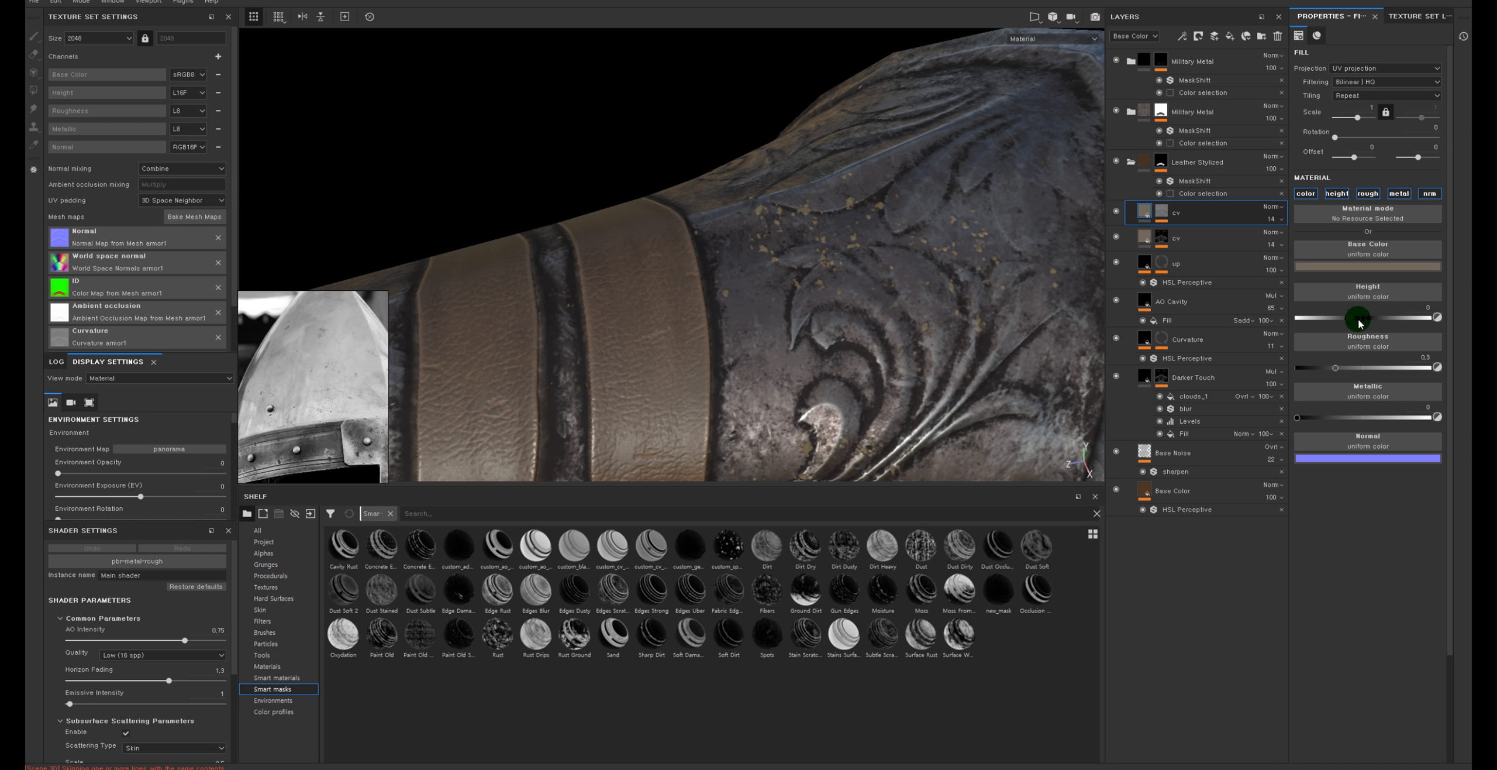
{"action": "left_click_drag", "start_coordinate": [1364, 317], "coordinate": [1407, 318]}
{"action": "right_click_drag", "start_coordinate": [877, 293], "coordinate": [702, 331], "text": "alt"}
{"action": "left_click_drag", "start_coordinate": [702, 331], "coordinate": [659, 308], "text": "alt"}
{"action": "middle_click_drag", "start_coordinate": [660, 308], "coordinate": [706, 299], "text": "alt"}
{"action": "left_click_drag", "start_coordinate": [707, 299], "coordinate": [756, 251], "text": "alt"}
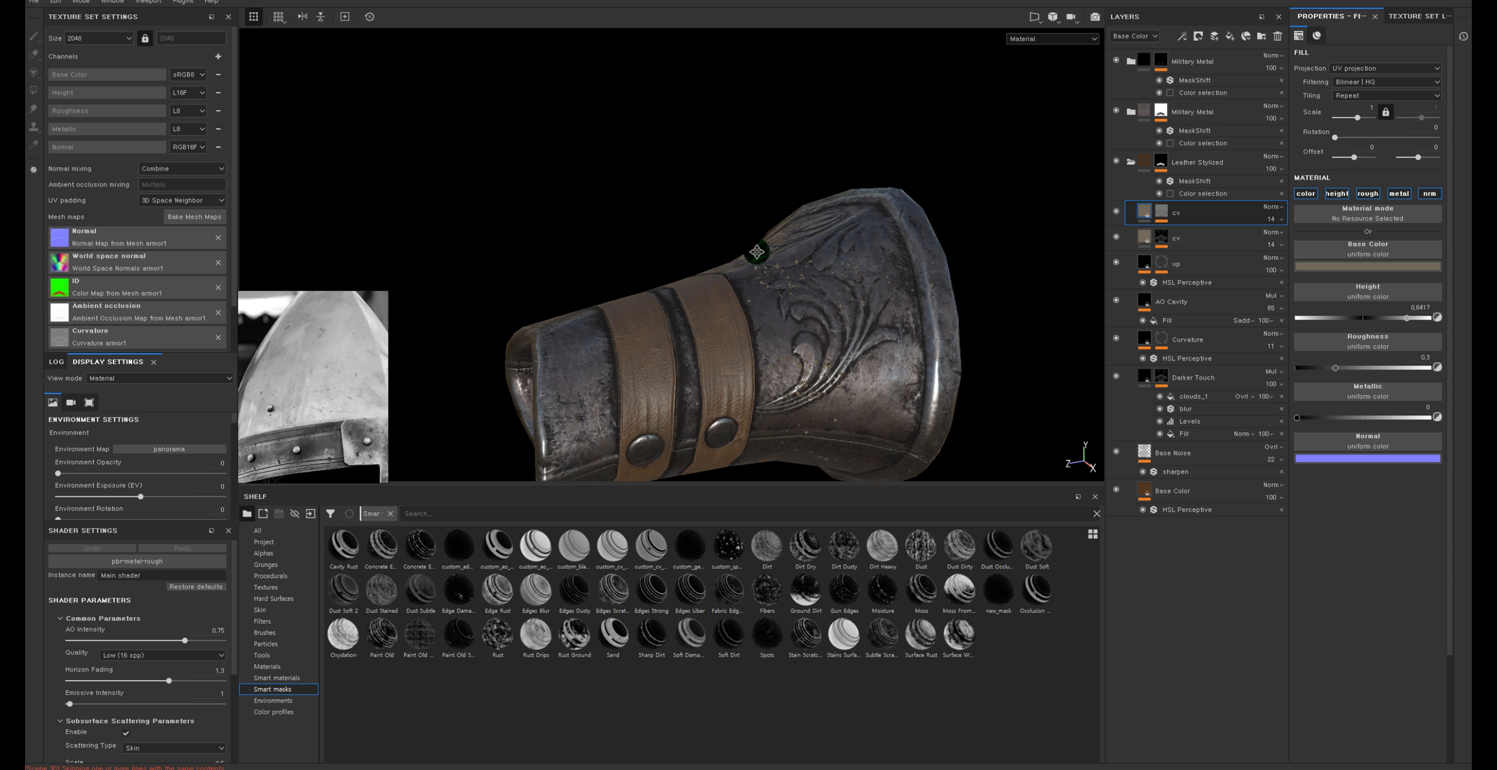
{"action": "right_click_drag", "start_coordinate": [756, 251], "coordinate": [826, 155], "text": "alt"}
Add a Blur filter to the duplicated cv layer's mask, raise its intensity slightly above 0.5, and check the gauntlet
{"action": "right_click", "coordinate": [1160, 211]}
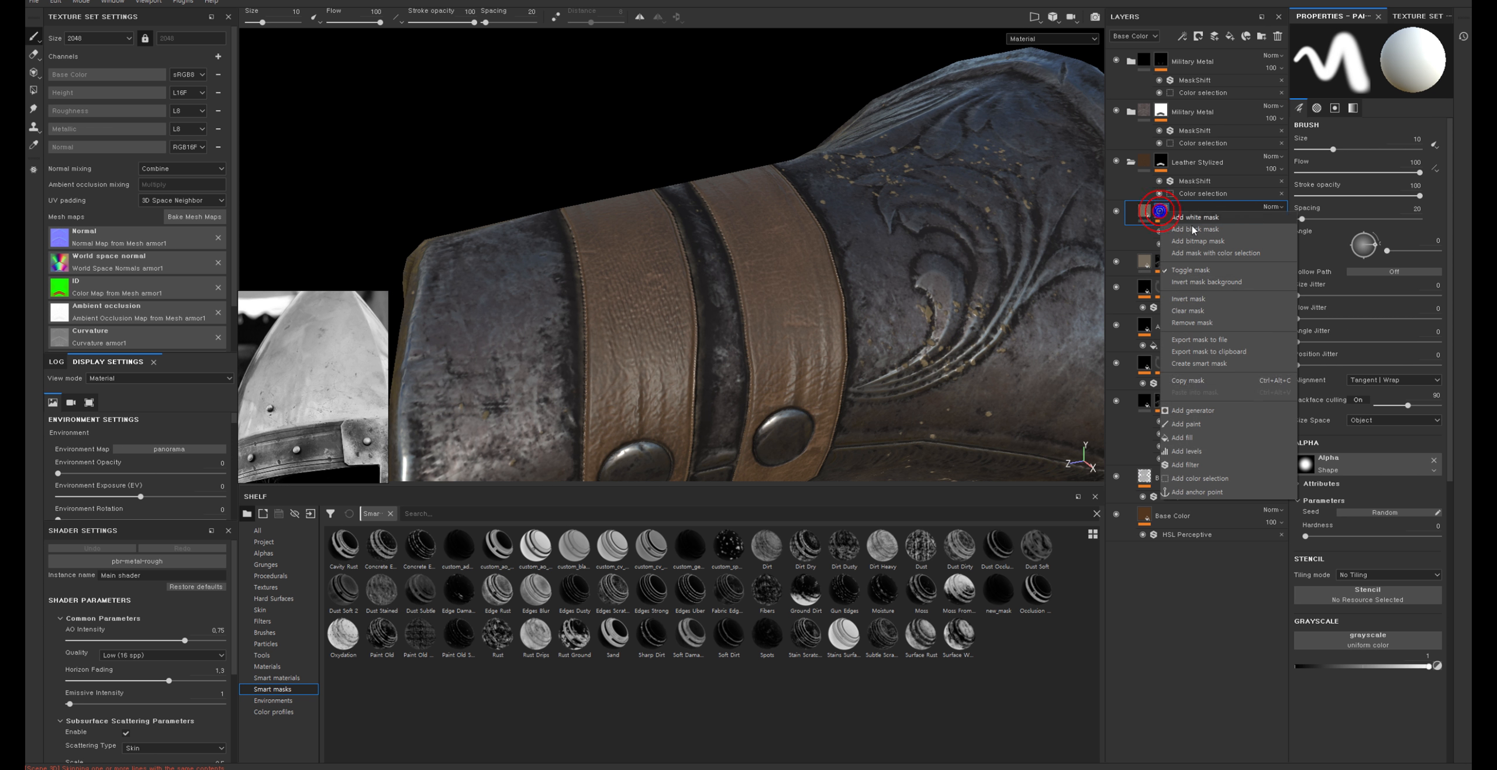
{"action": "left_click", "coordinate": [1220, 464]}
{"action": "left_click", "coordinate": [1369, 53]}
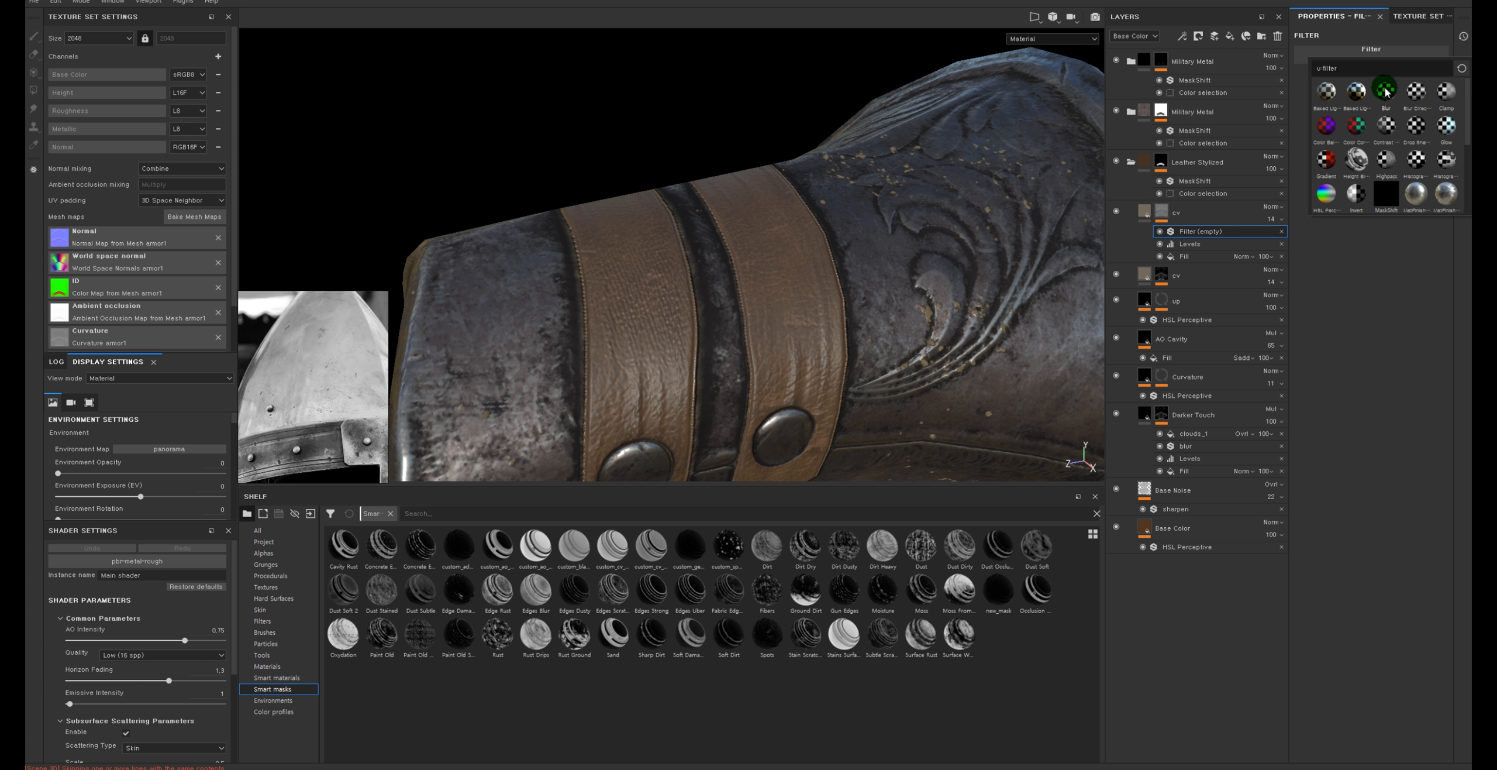
{"action": "left_click", "coordinate": [1386, 93]}
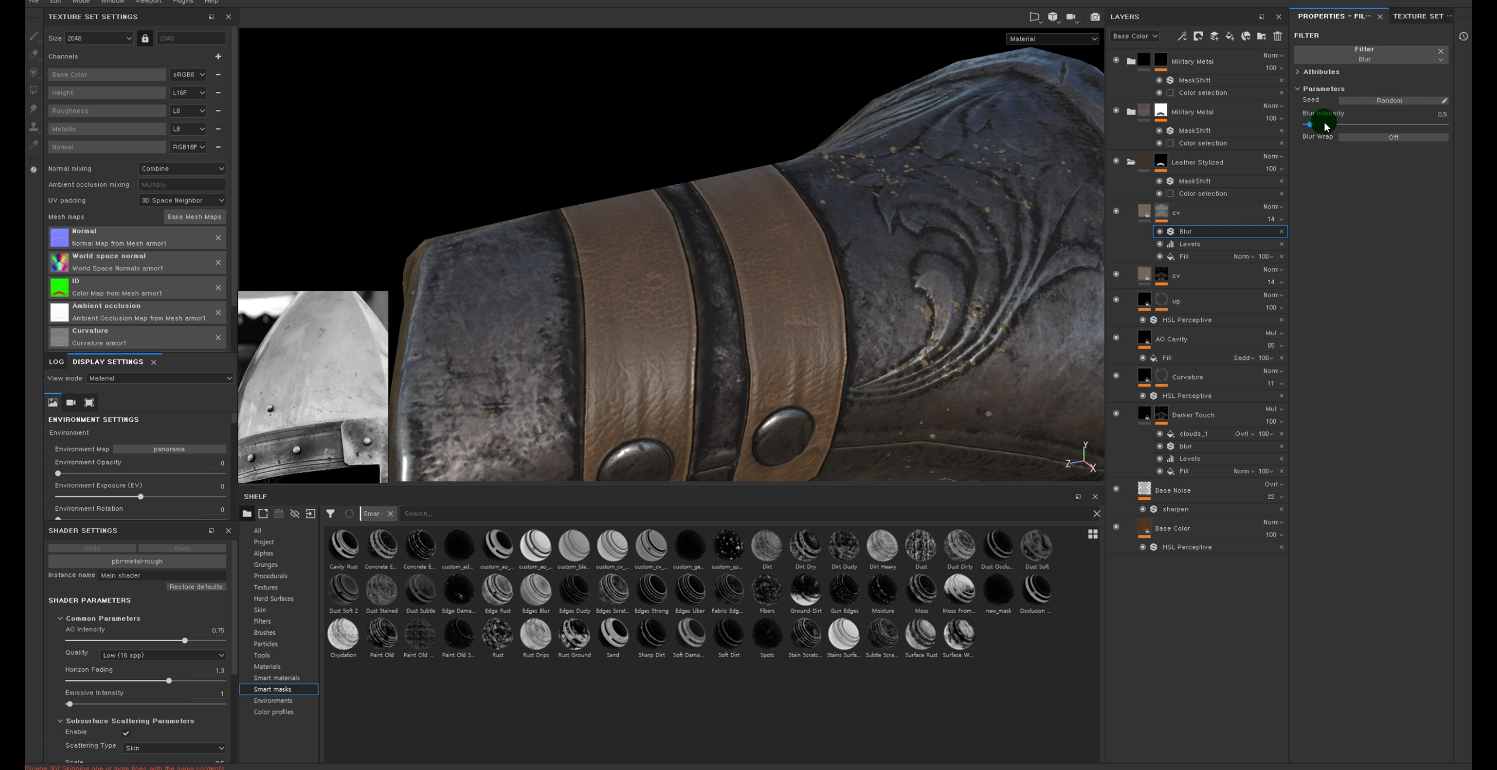
{"action": "left_click_drag", "start_coordinate": [1312, 126], "coordinate": [1312, 129]}
{"action": "right_click_drag", "start_coordinate": [772, 279], "coordinate": [412, 236], "text": "alt"}
{"action": "left_click_drag", "start_coordinate": [851, 226], "coordinate": [1143, 241], "text": "alt"}
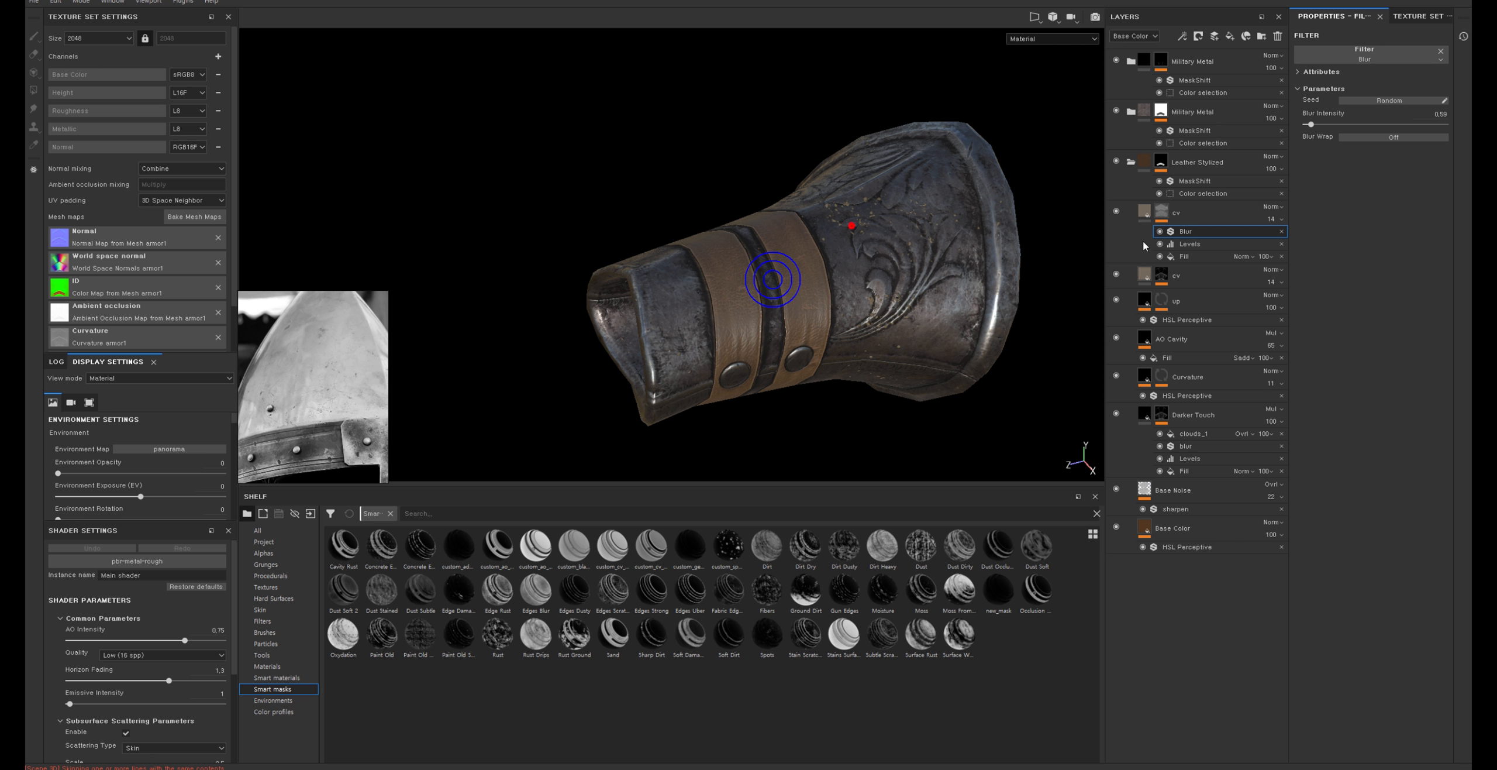
Lower the duplicated cv layer's base color opacity to 0 and rename the layer cv+height
{"action": "left_click", "coordinate": [1116, 210]}
{"action": "left_click", "coordinate": [1275, 220]}
{"action": "left_click_drag", "start_coordinate": [1277, 234], "coordinate": [1225, 236]}
{"action": "left_click_drag", "start_coordinate": [971, 273], "coordinate": [962, 240], "text": "alt"}
{"action": "left_click", "coordinate": [1196, 216]}
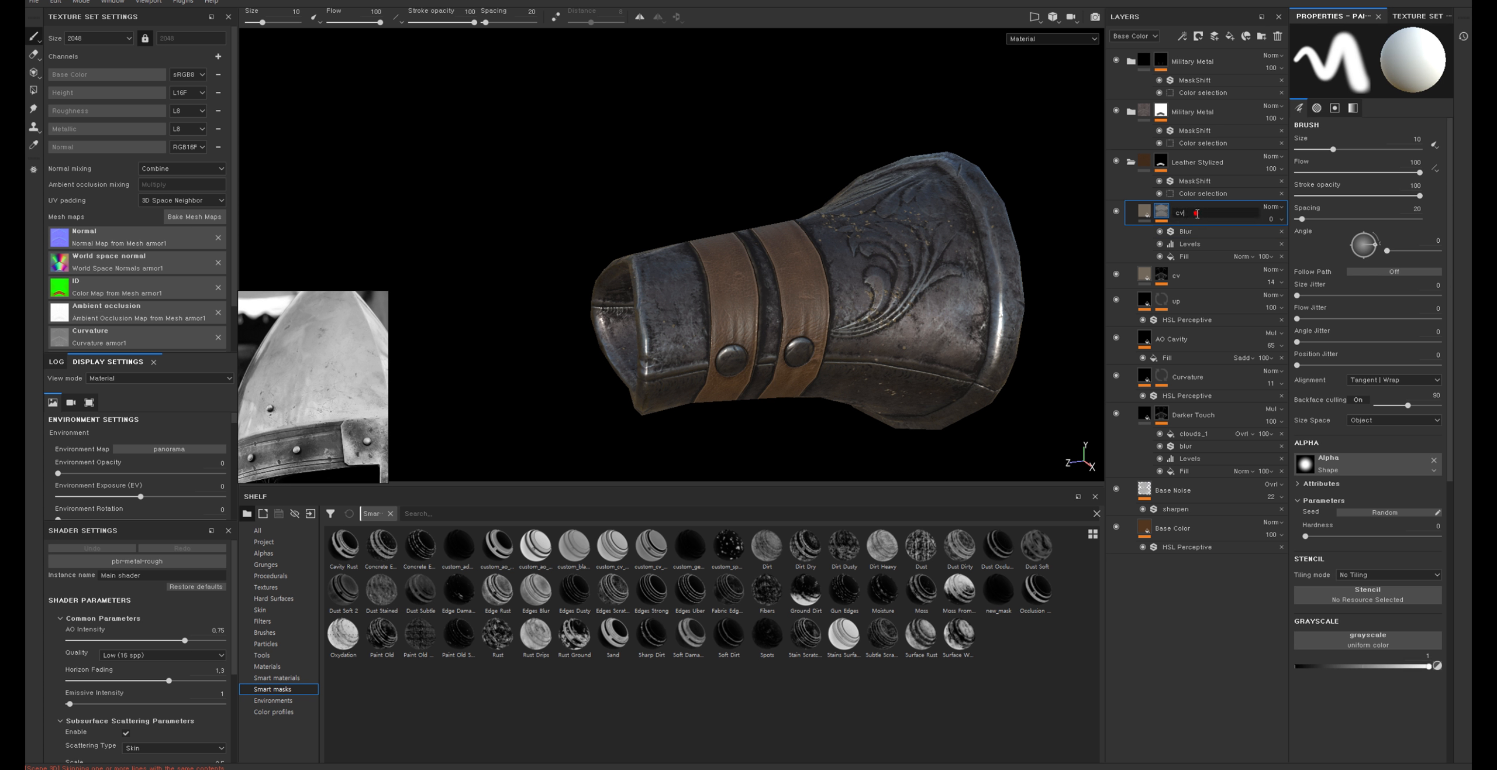
{"action": "mouse_move", "coordinate": [1148, 158]}
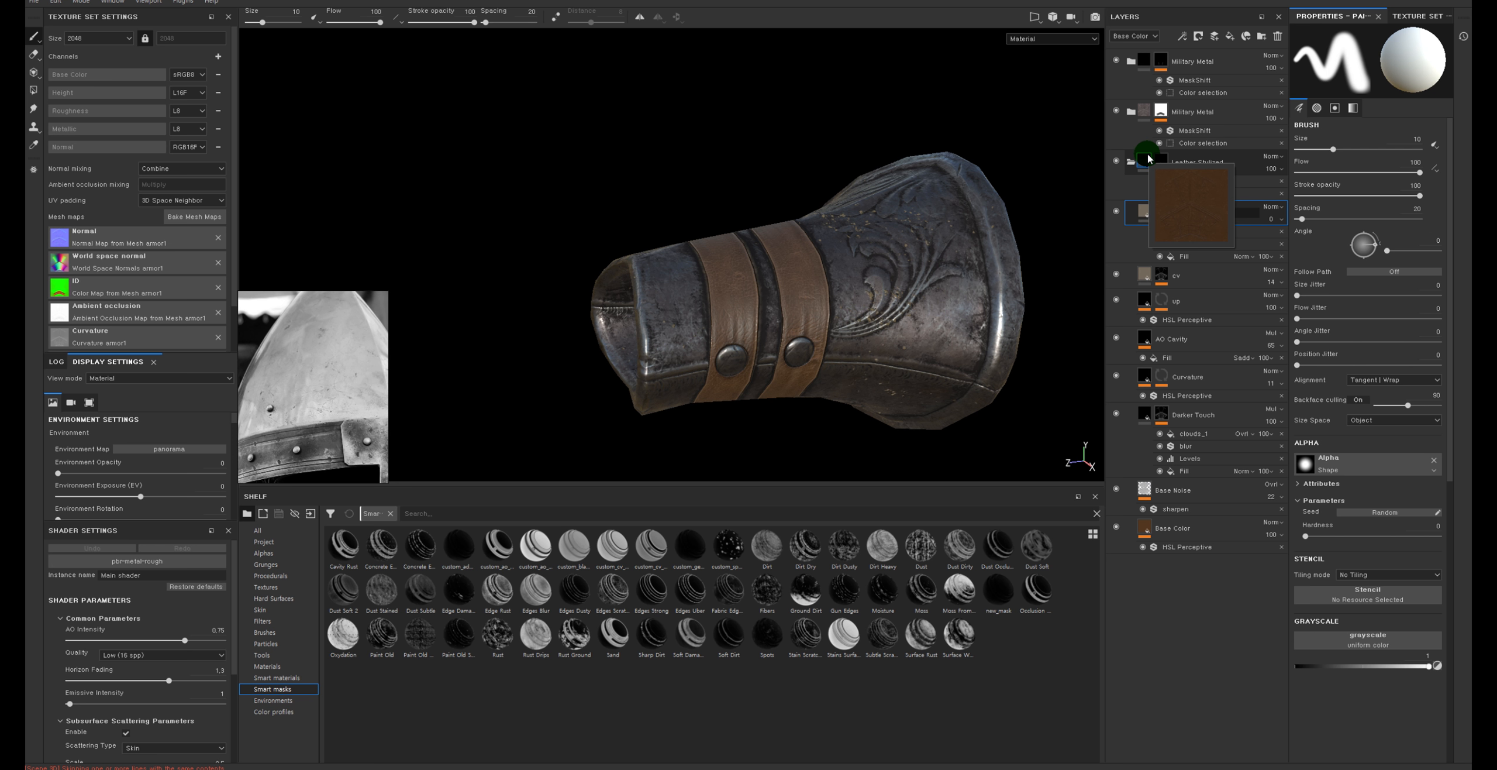
Compare the straps with the cv+height layer on and off, and review the gauntlet from several angles and distances
{"action": "left_click", "coordinate": [1116, 212]}
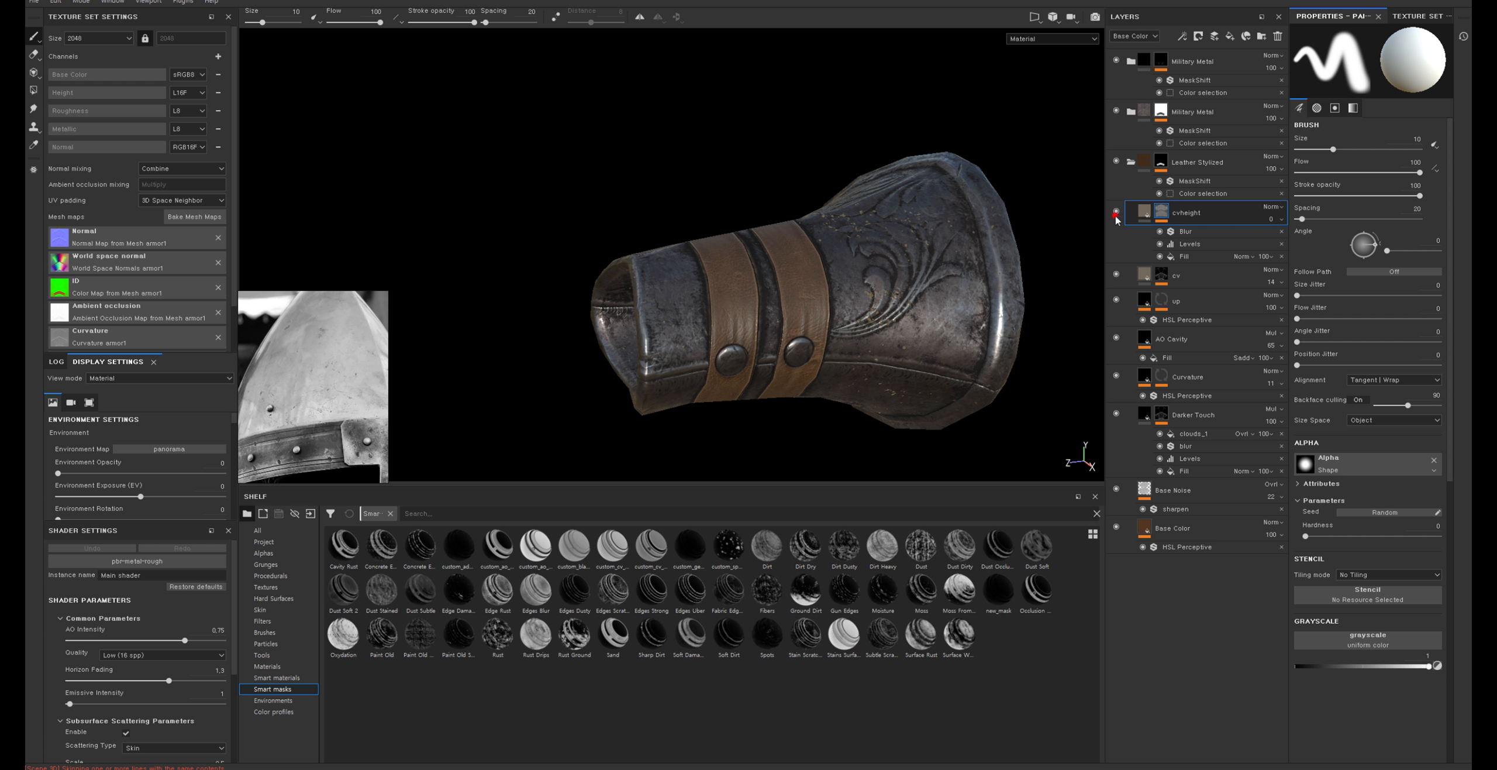
{"action": "left_click", "coordinate": [1116, 216]}
{"action": "right_click_drag", "start_coordinate": [1076, 240], "coordinate": [912, 324], "text": "alt"}
{"action": "left_click_drag", "start_coordinate": [638, 261], "coordinate": [801, 244], "text": "alt"}
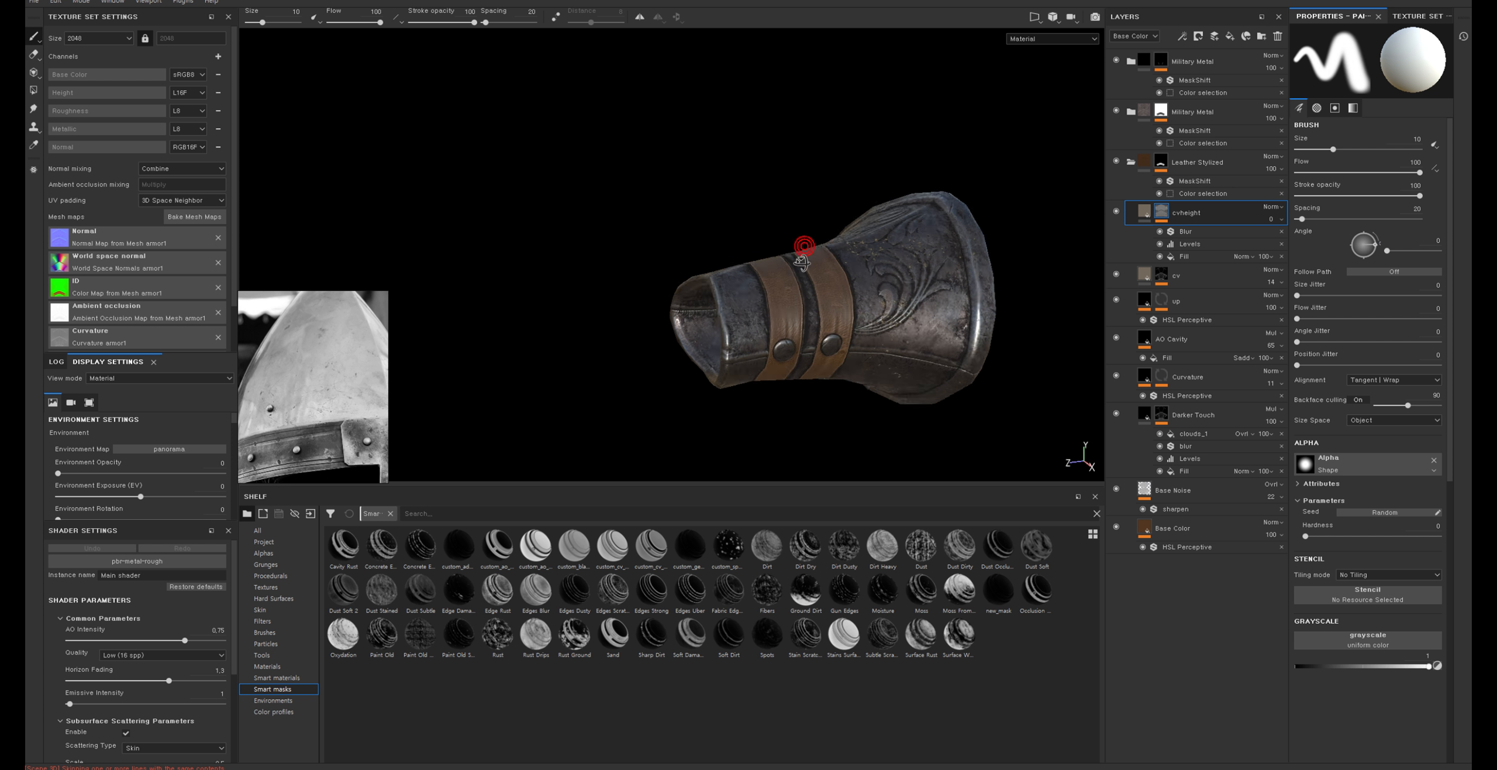
{"action": "right_click_drag", "start_coordinate": [799, 188], "coordinate": [944, 202], "text": "alt"}
{"action": "middle_click_drag", "start_coordinate": [944, 201], "coordinate": [937, 306], "text": "alt"}
{"action": "left_click_drag", "start_coordinate": [937, 306], "coordinate": [1030, 275], "text": "alt"}
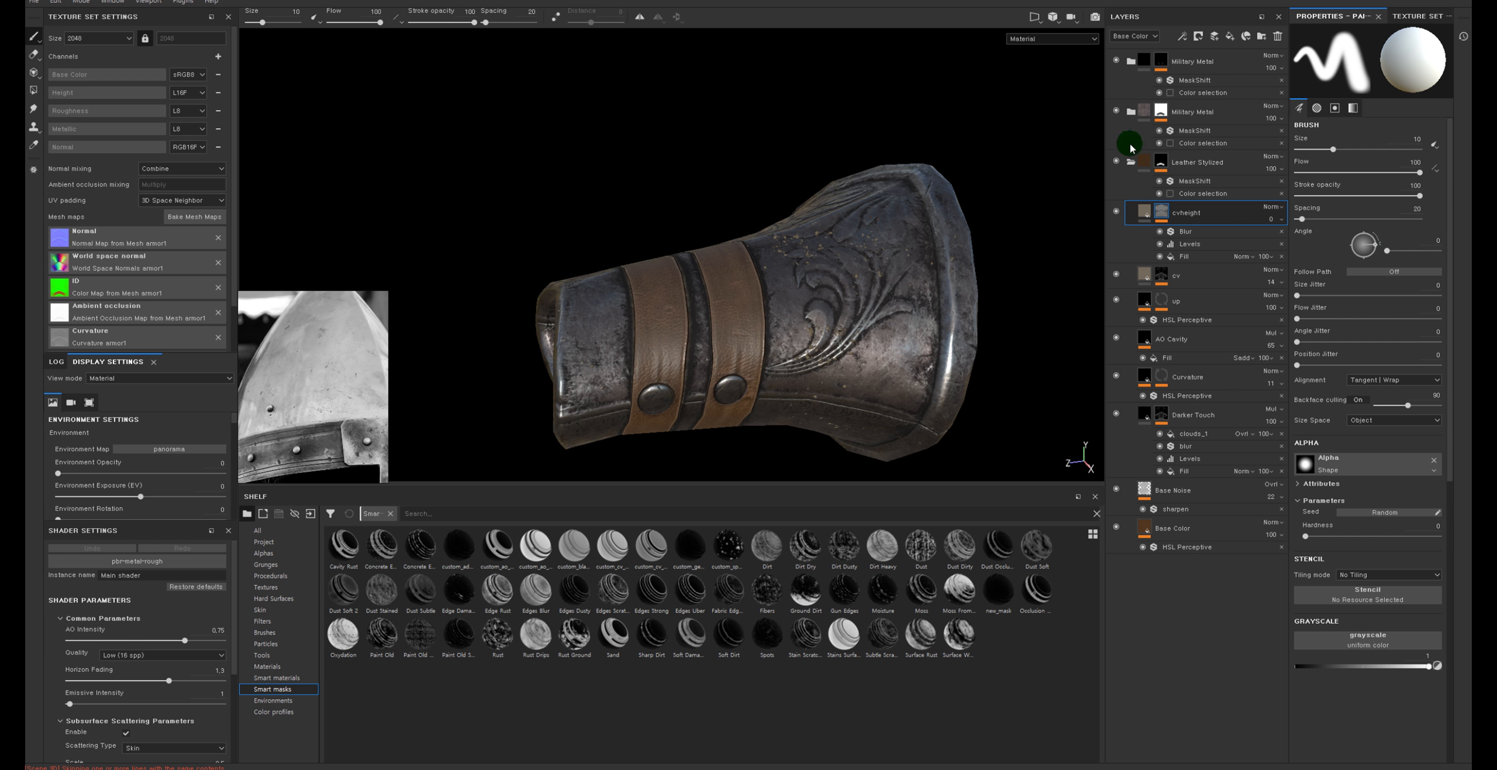
{"action": "left_click", "coordinate": [1135, 165]}
{"action": "left_click", "coordinate": [1132, 166]}
{"action": "left_click_drag", "start_coordinate": [734, 169], "coordinate": [762, 226], "text": "alt"}
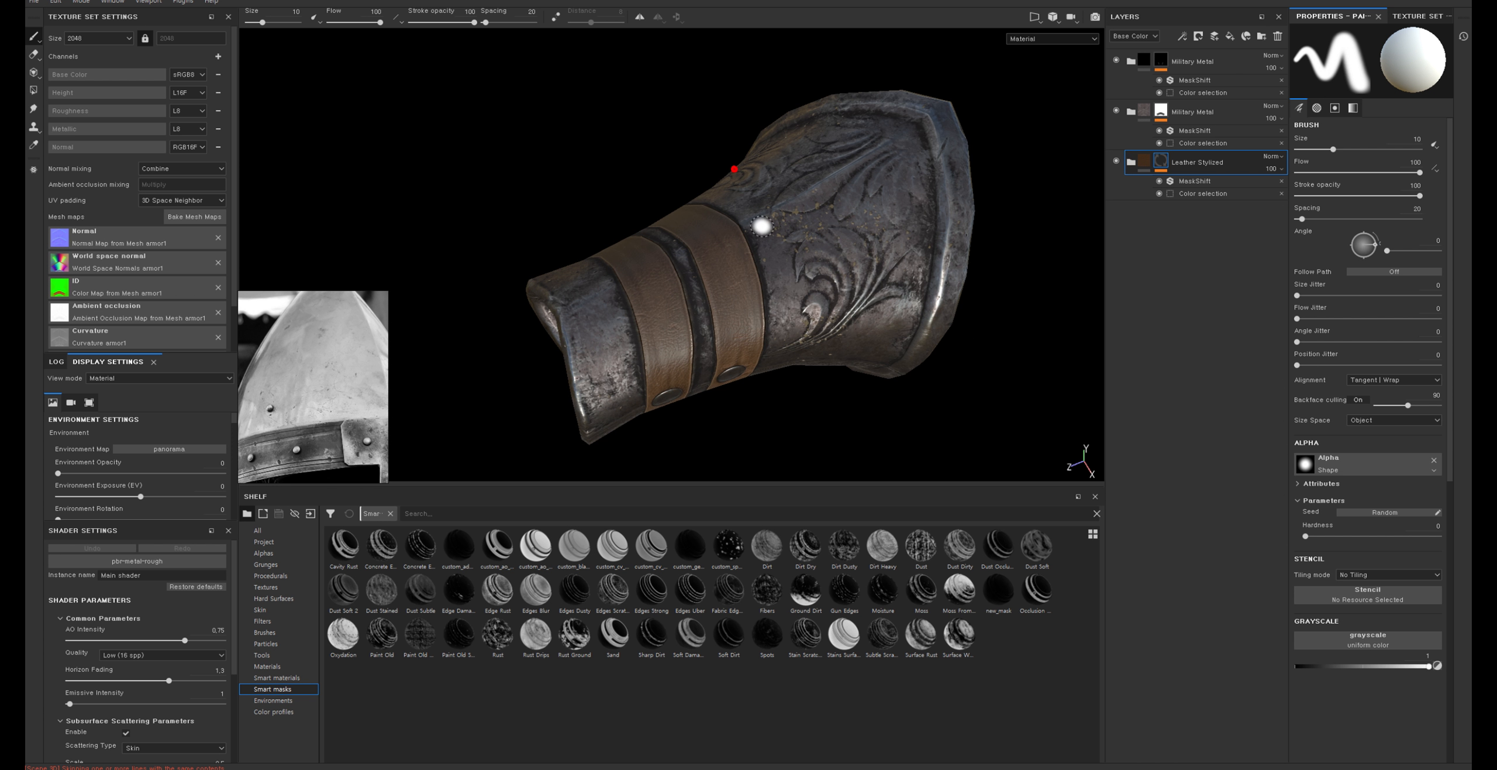
{"action": "left_click", "coordinate": [765, 186]}
{"action": "left_click", "coordinate": [1131, 162]}
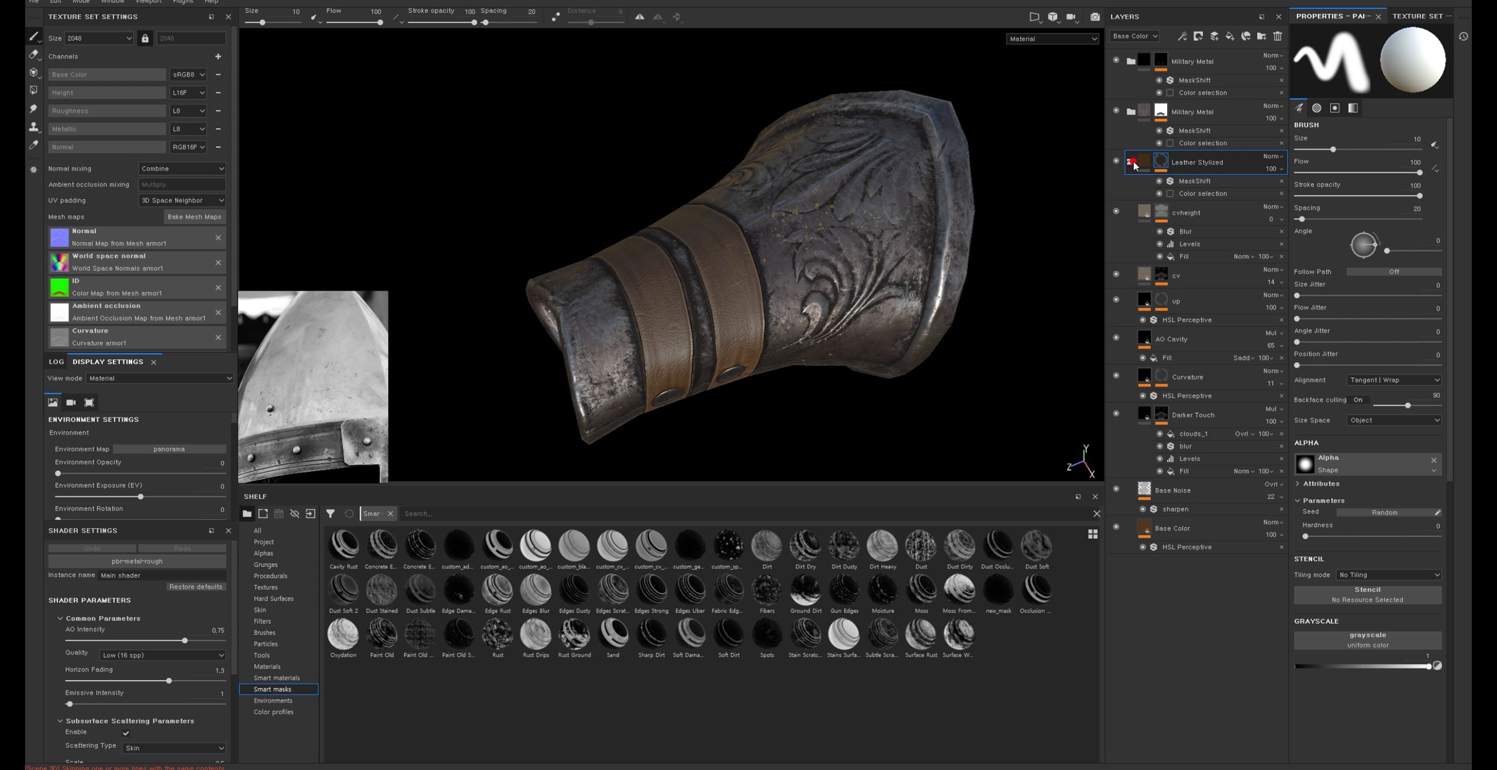
Add a fill layer named dt above the cv+height layer, browse the grunge textures, and give the layer a black mask
{"action": "left_click", "coordinate": [1145, 213]}
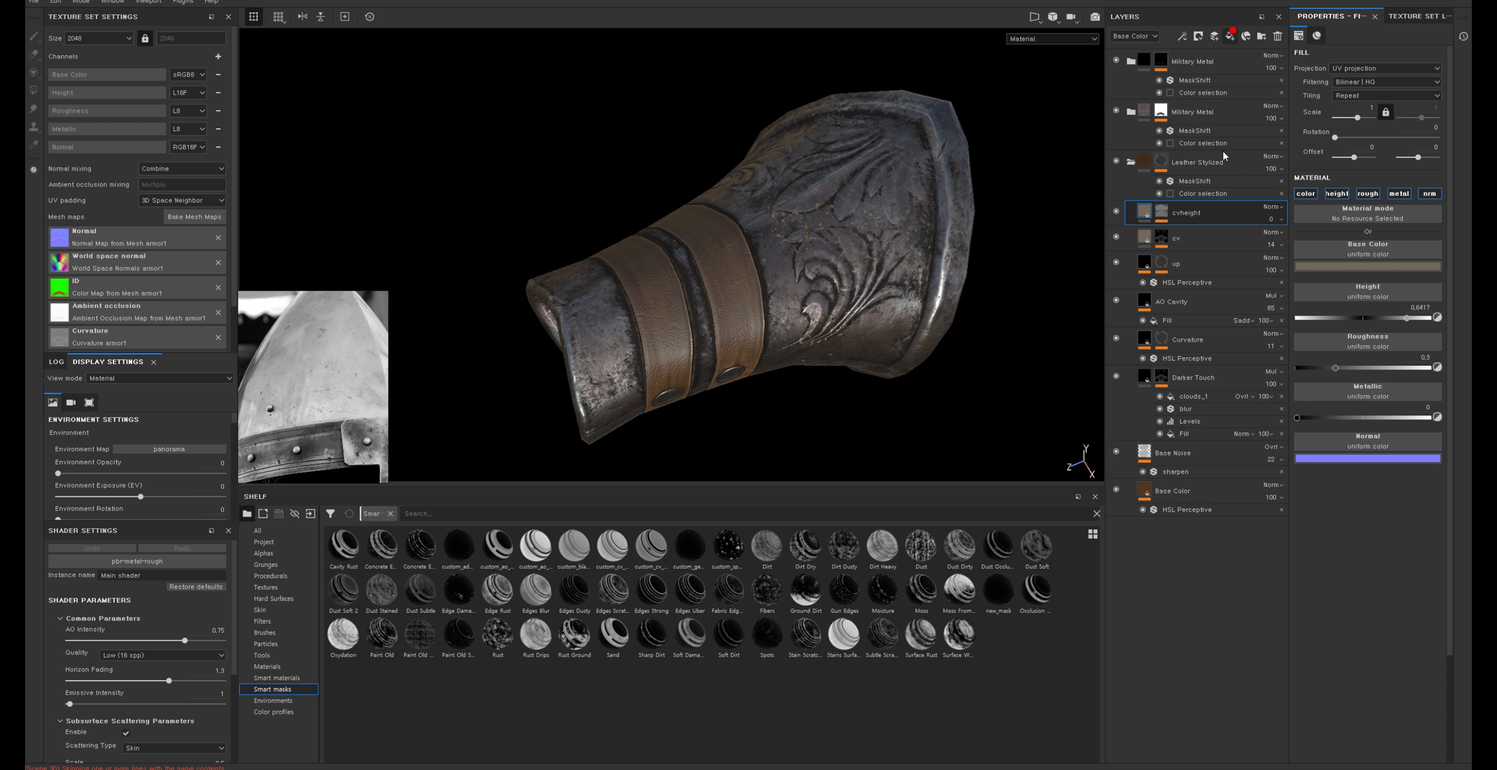
{"action": "right_click", "coordinate": [1178, 216]}
{"action": "left_click", "coordinate": [1248, 227]}
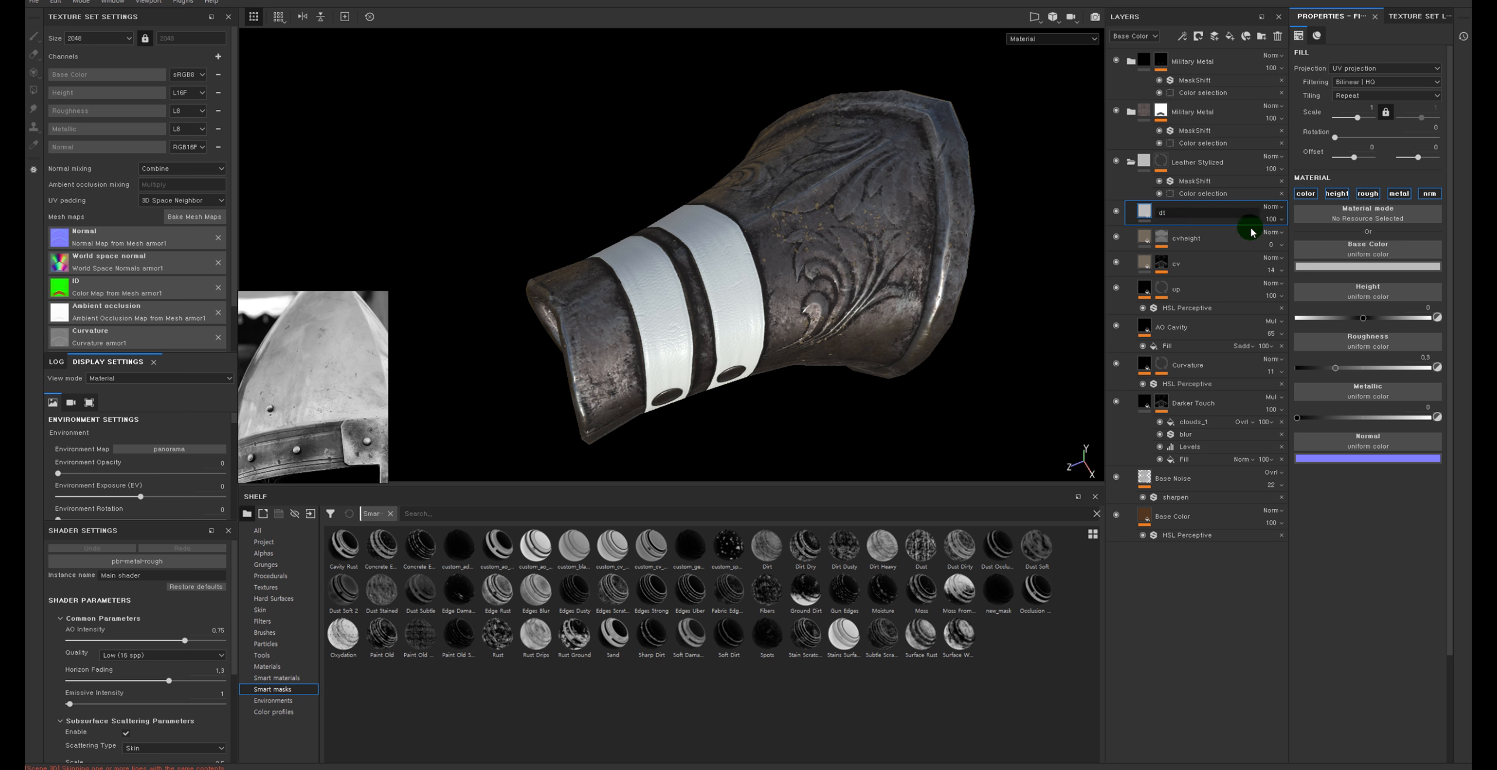
{"action": "left_click", "coordinate": [279, 566]}
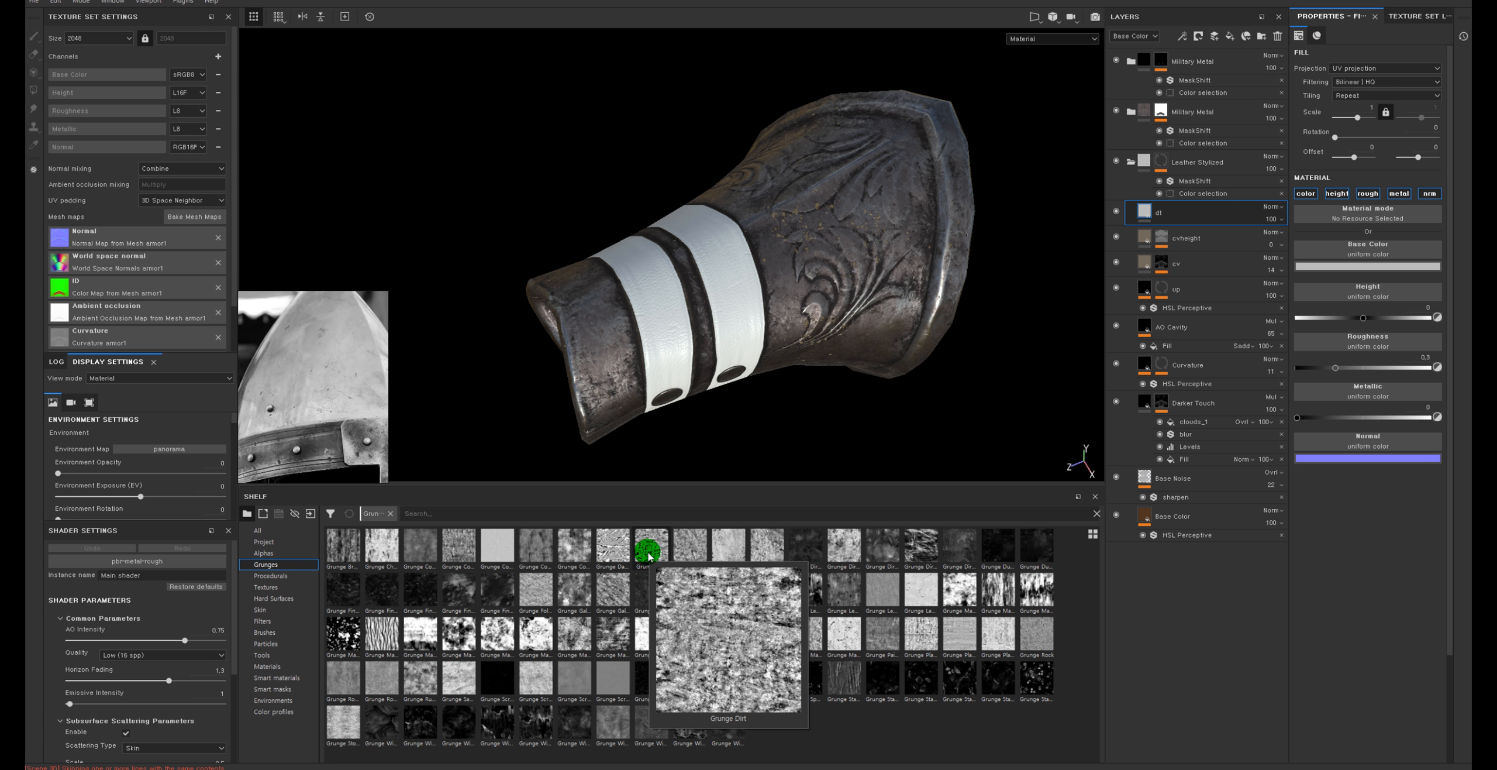
{"action": "mouse_move", "coordinate": [877, 570]}
{"action": "mouse_move", "coordinate": [836, 553]}
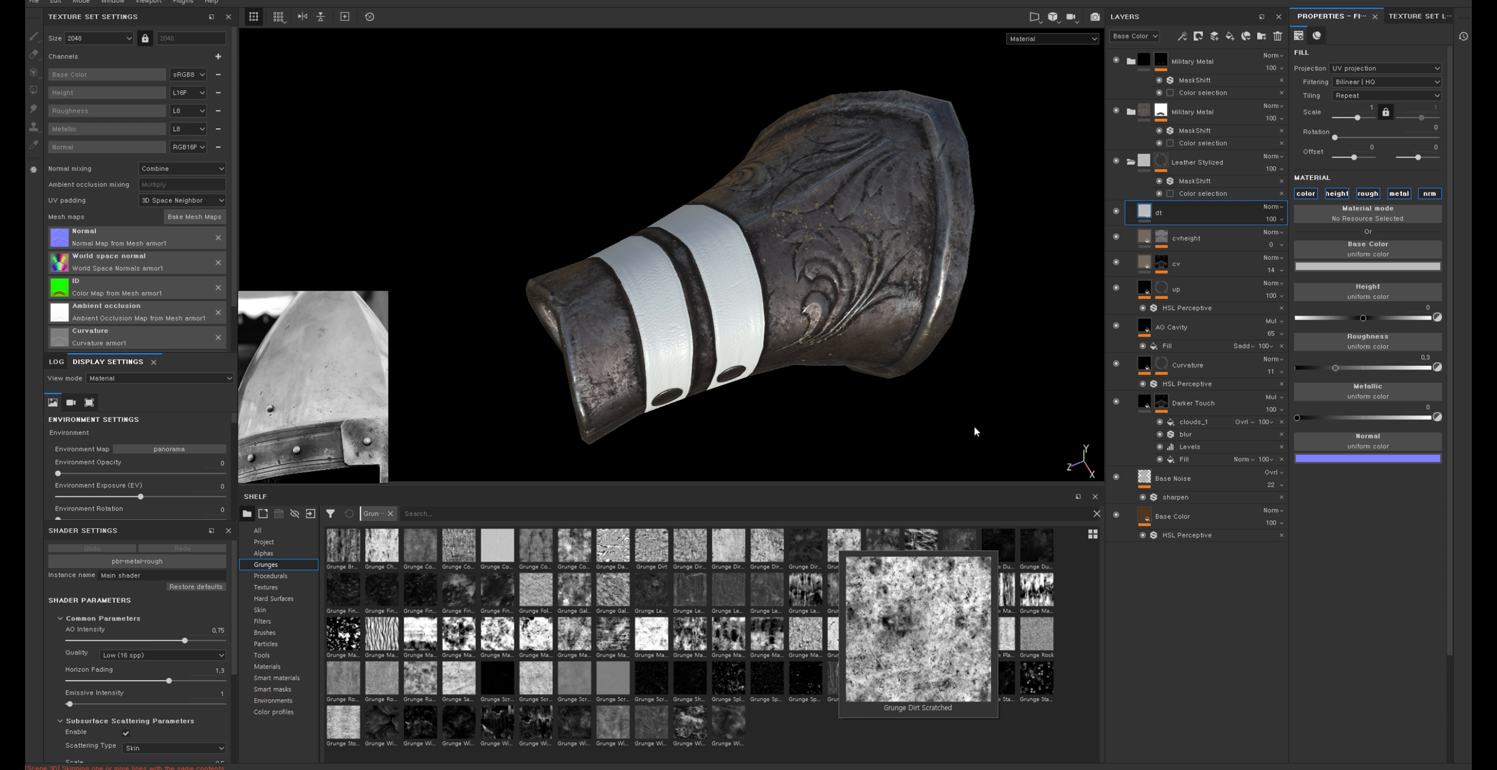
{"action": "right_click", "coordinate": [1151, 215]}
{"action": "left_click", "coordinate": [1176, 234]}
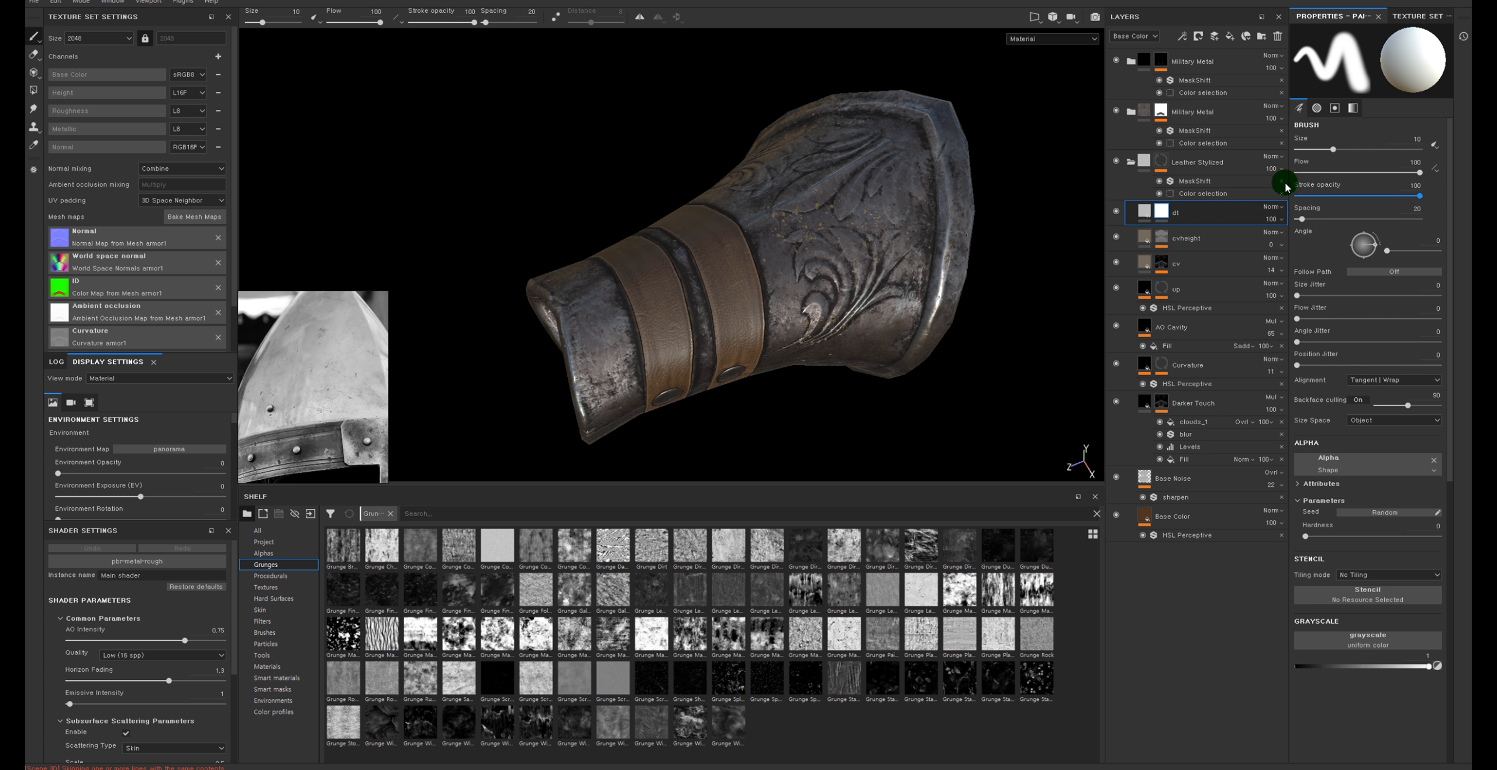
Add a fill to the dt layer's mask using Grunge Dirt Scratched and inspect the mask on the straps
{"action": "right_click", "coordinate": [1182, 220]}
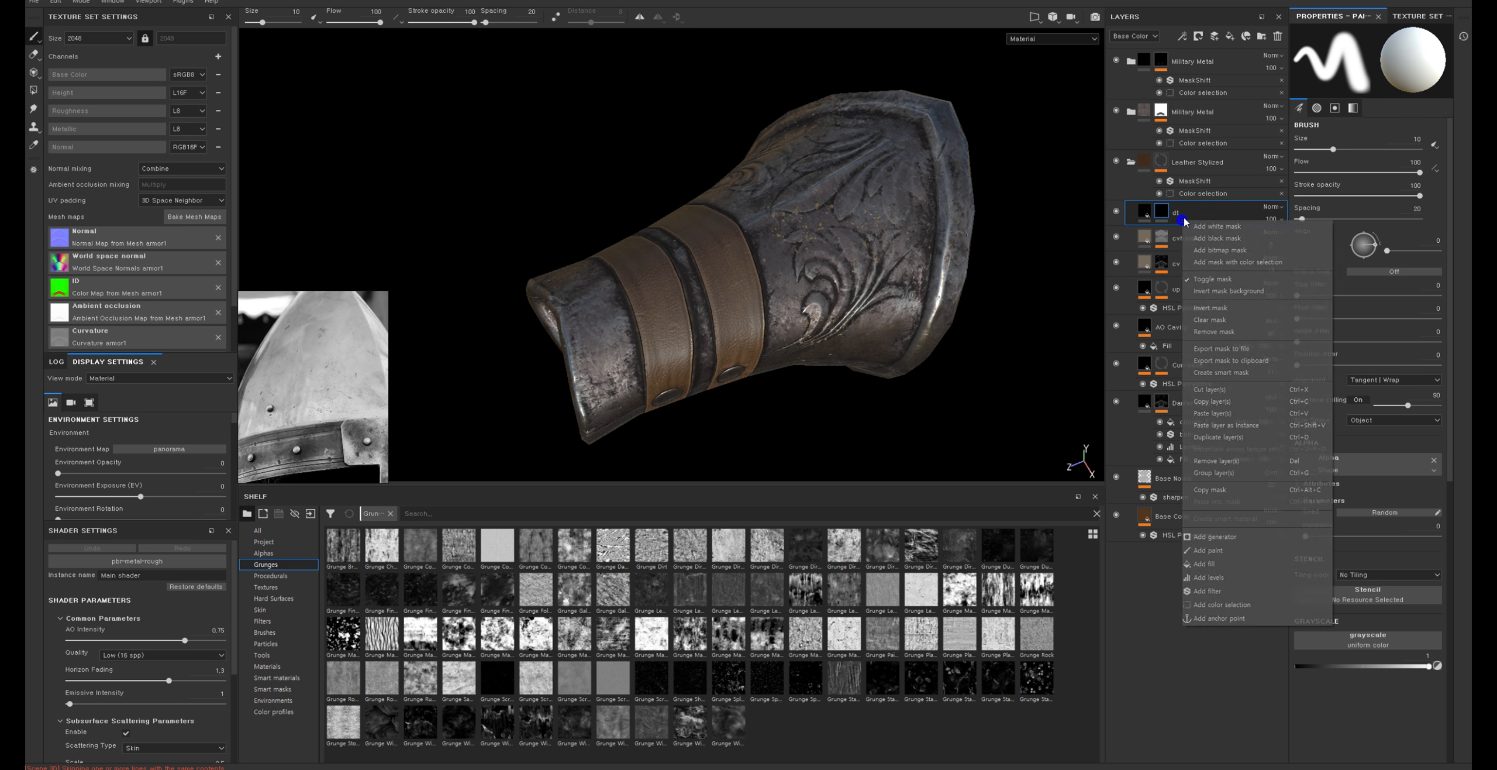
{"action": "left_click", "coordinate": [1213, 561]}
{"action": "left_click_drag", "start_coordinate": [848, 544], "coordinate": [1361, 198]}
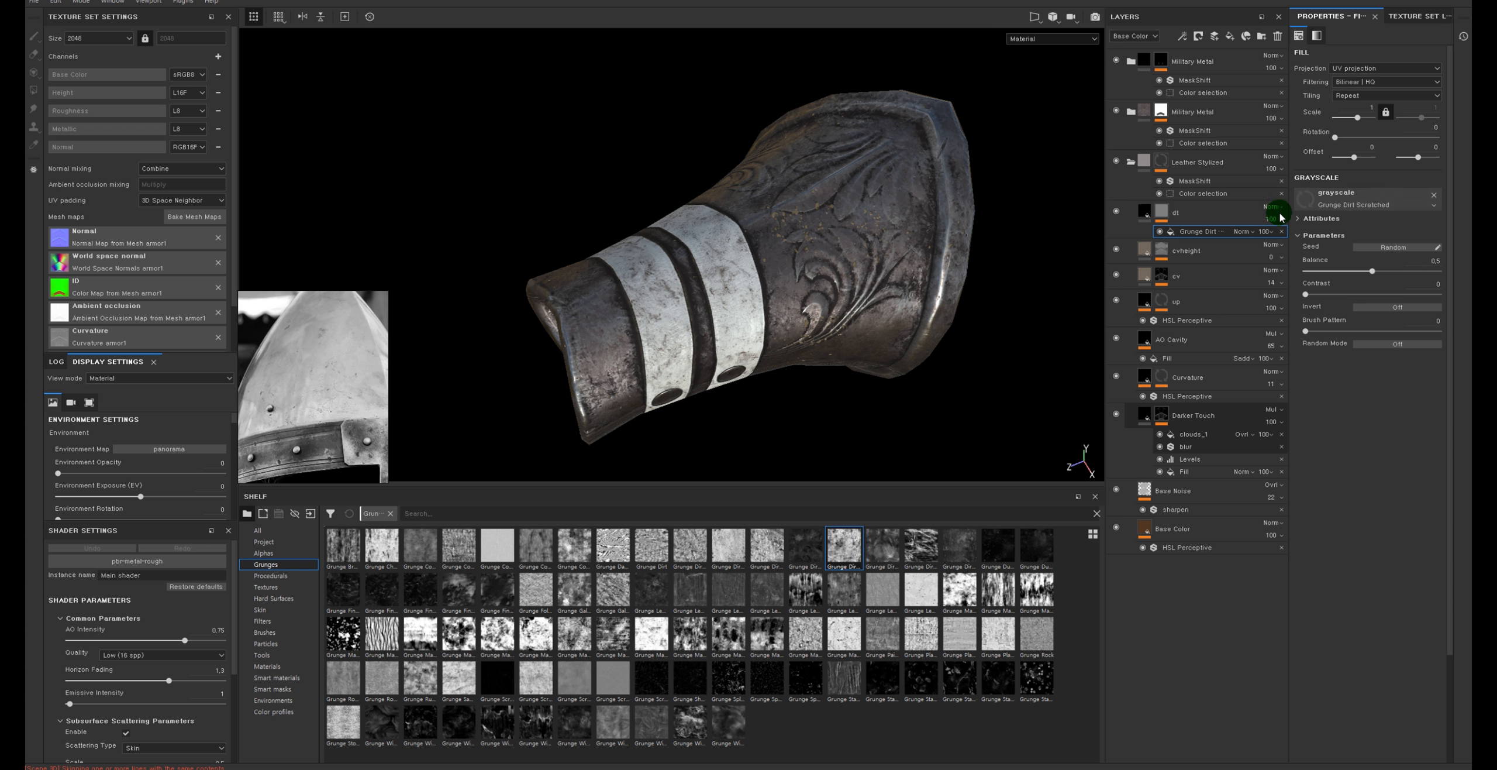
{"action": "right_click_drag", "start_coordinate": [649, 207], "coordinate": [786, 263], "text": "alt"}
{"action": "left_click_drag", "start_coordinate": [786, 263], "coordinate": [802, 303], "text": "alt"}
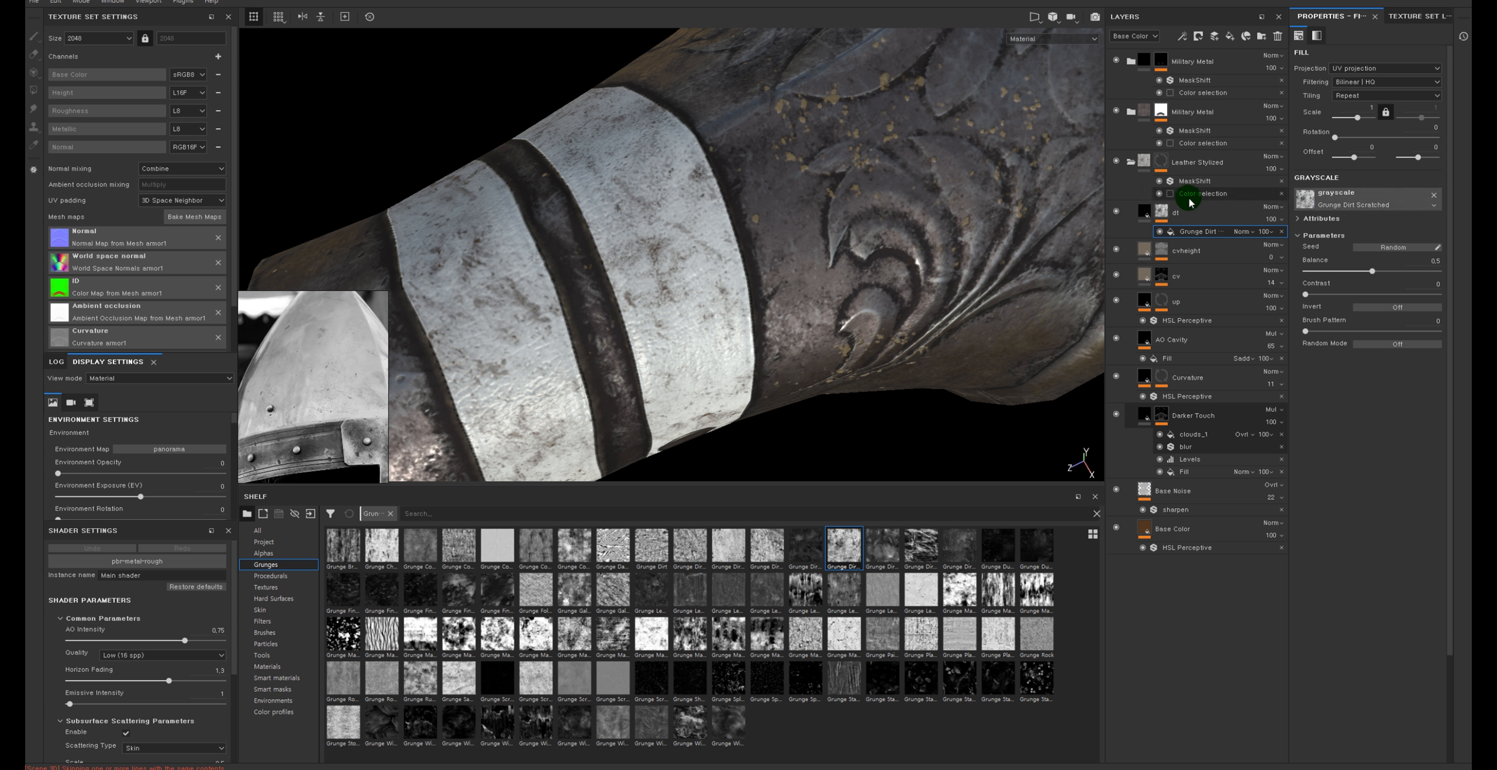
{"action": "left_click", "coordinate": [1162, 211]}
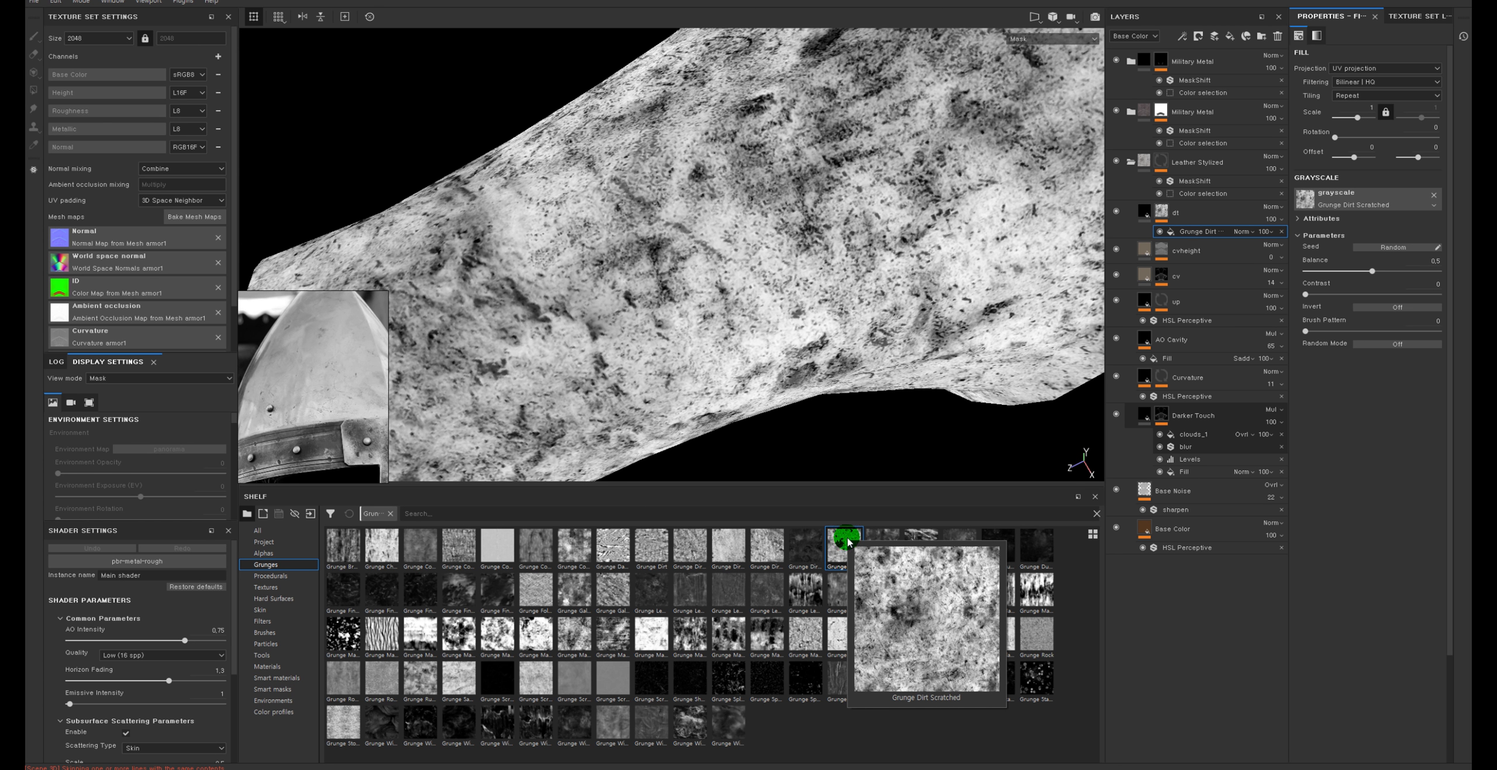
Replace the dt mask's grunge with Grunge Dirt Heavy and increase its scale to about 4.3
{"action": "mouse_move", "coordinate": [726, 550]}
{"action": "left_click_drag", "start_coordinate": [726, 550], "coordinate": [1362, 199]}
{"action": "left_click", "coordinate": [1144, 218]}
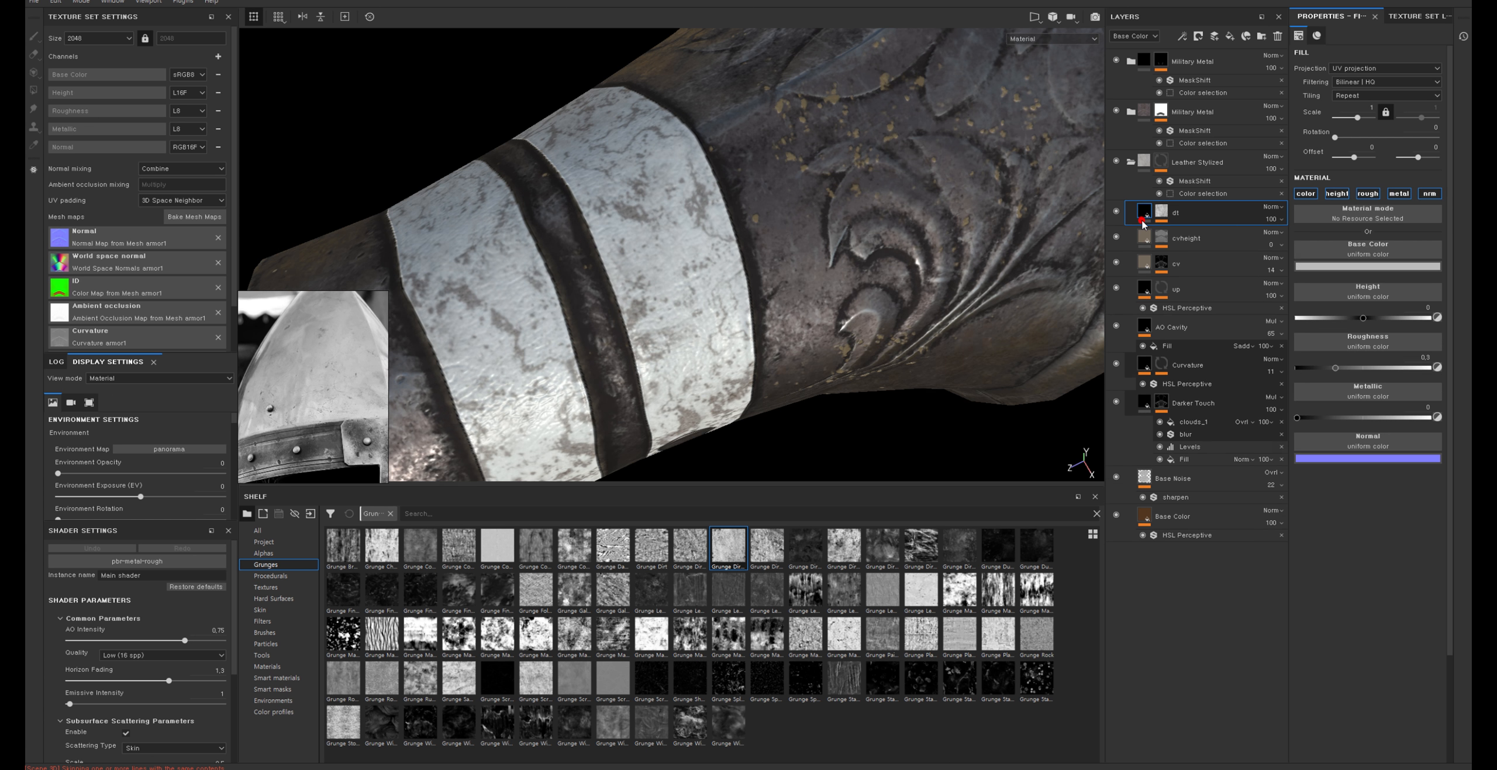
{"action": "left_click", "coordinate": [1158, 218]}
{"action": "left_click", "coordinate": [1175, 231]}
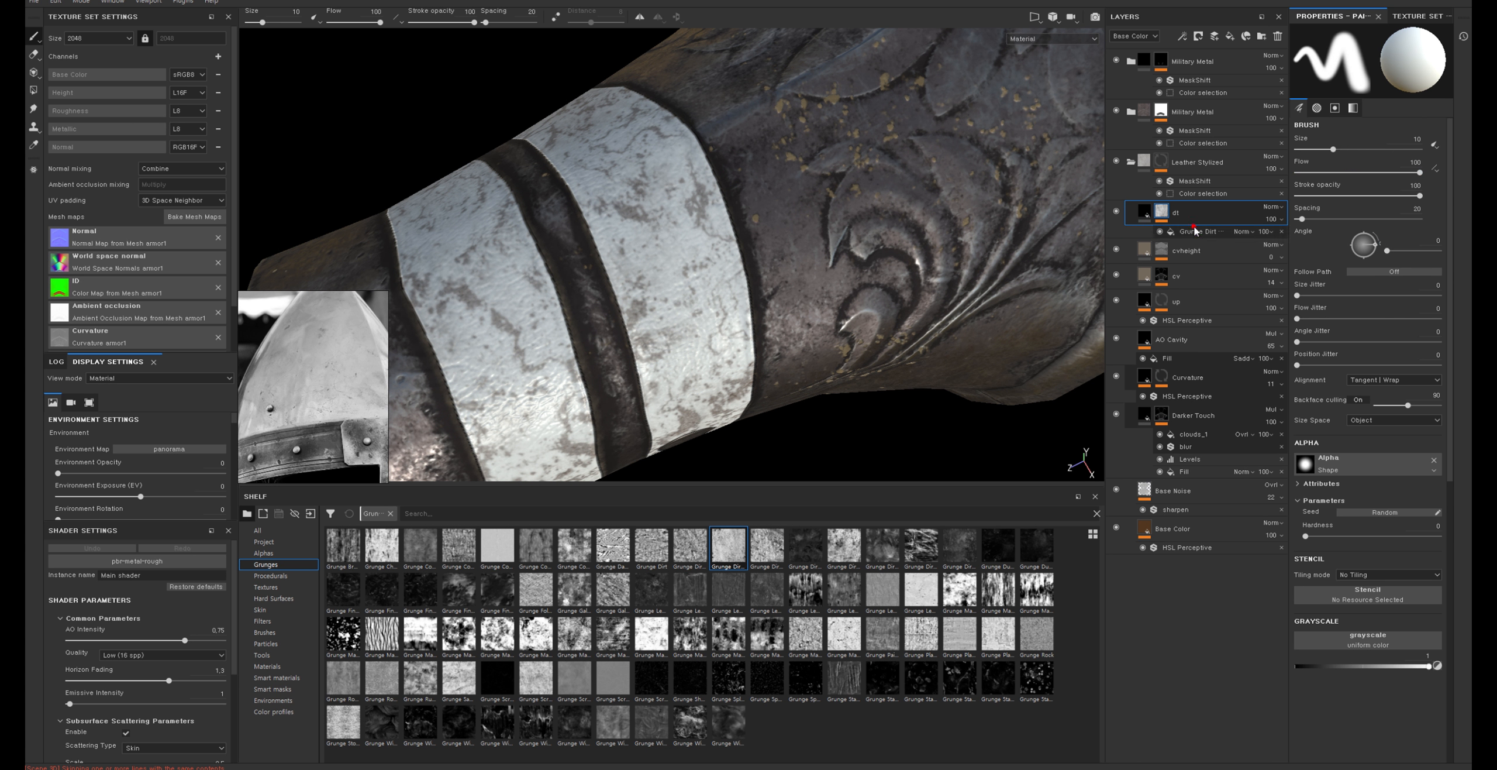
{"action": "left_click_drag", "start_coordinate": [1358, 118], "coordinate": [1360, 118]}
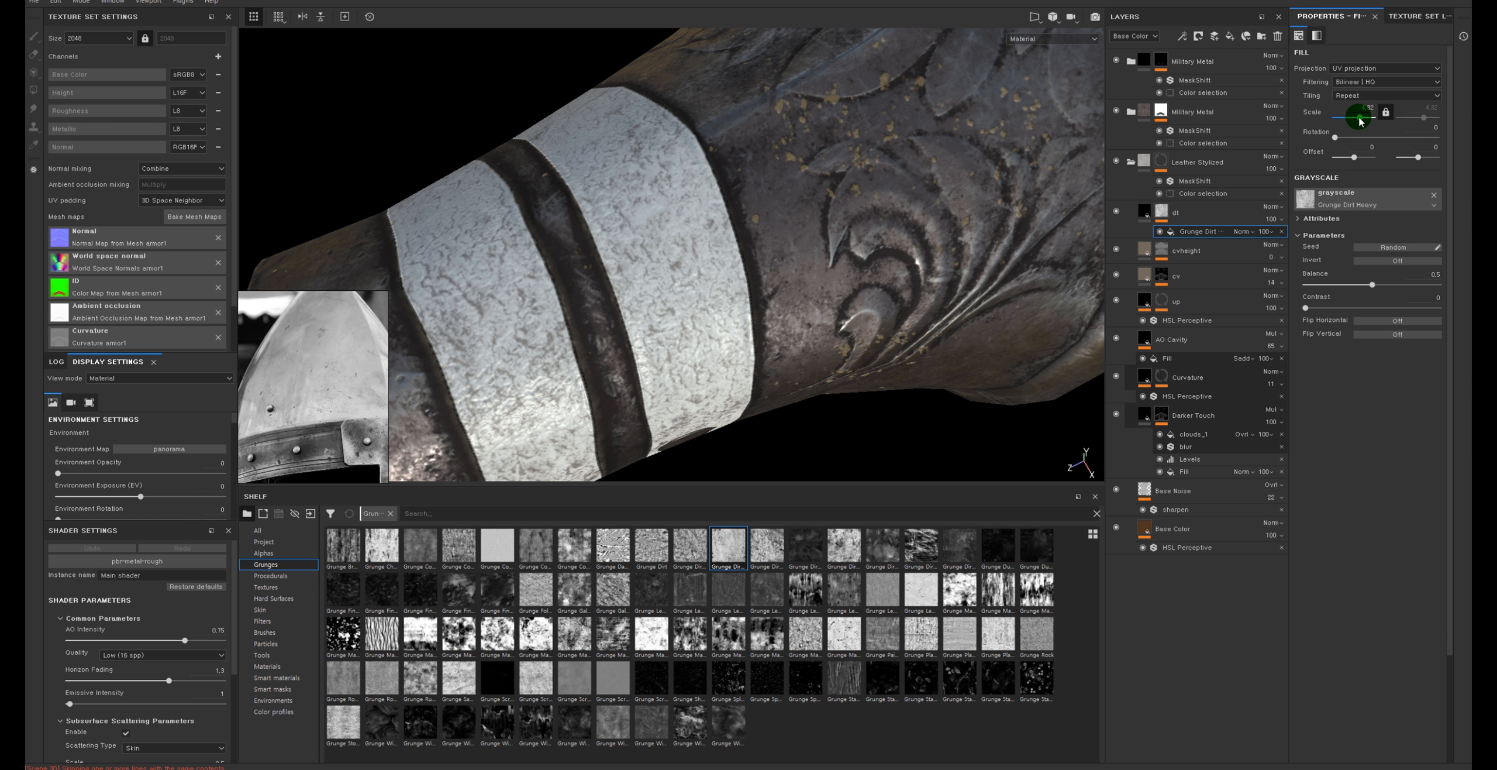
{"action": "left_click_drag", "start_coordinate": [1015, 220], "coordinate": [759, 257], "text": "alt"}
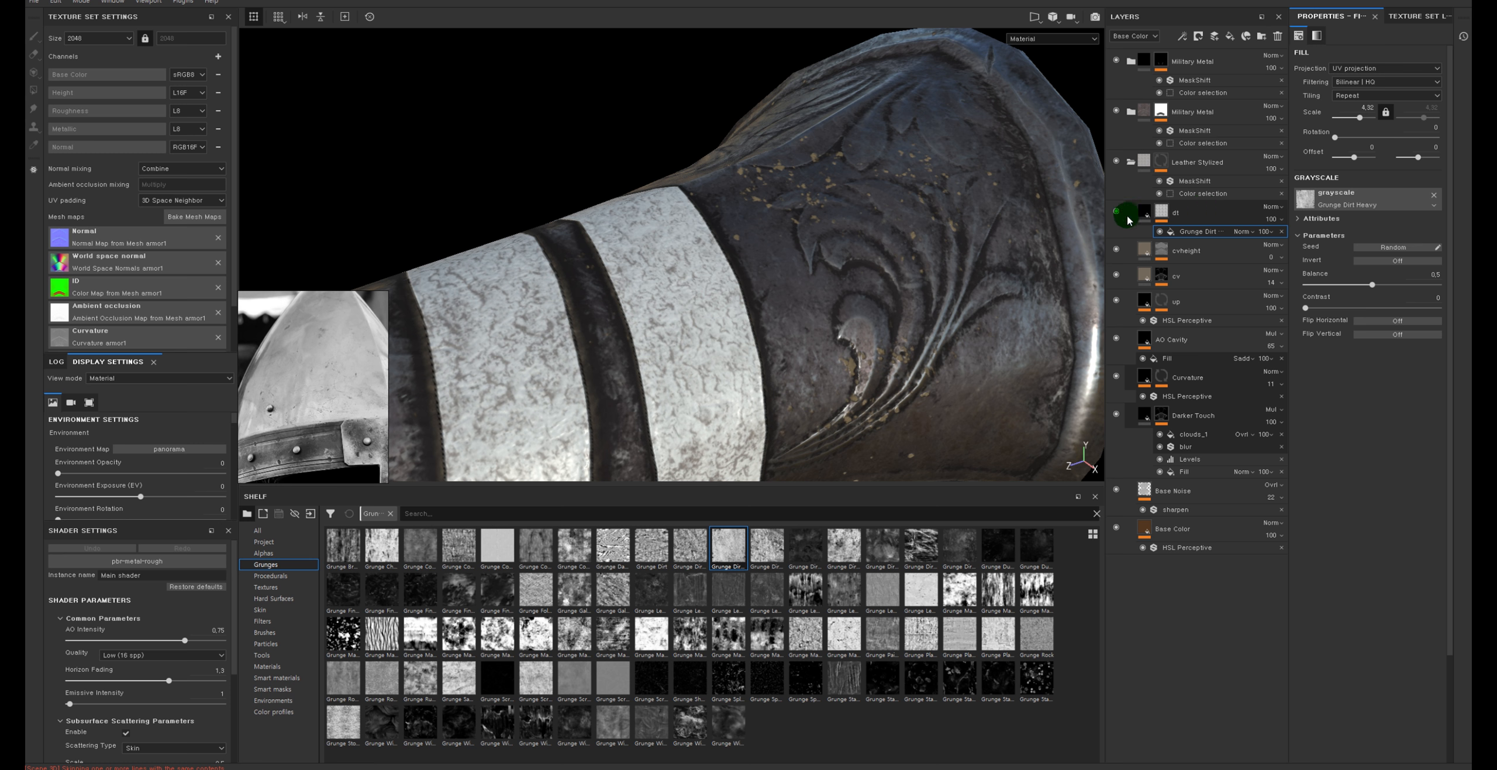
Sample a grey-green base color for the dt layer's fill from the model and inspect the layer's mask
{"action": "left_click", "coordinate": [1147, 212]}
{"action": "left_click", "coordinate": [1360, 263]}
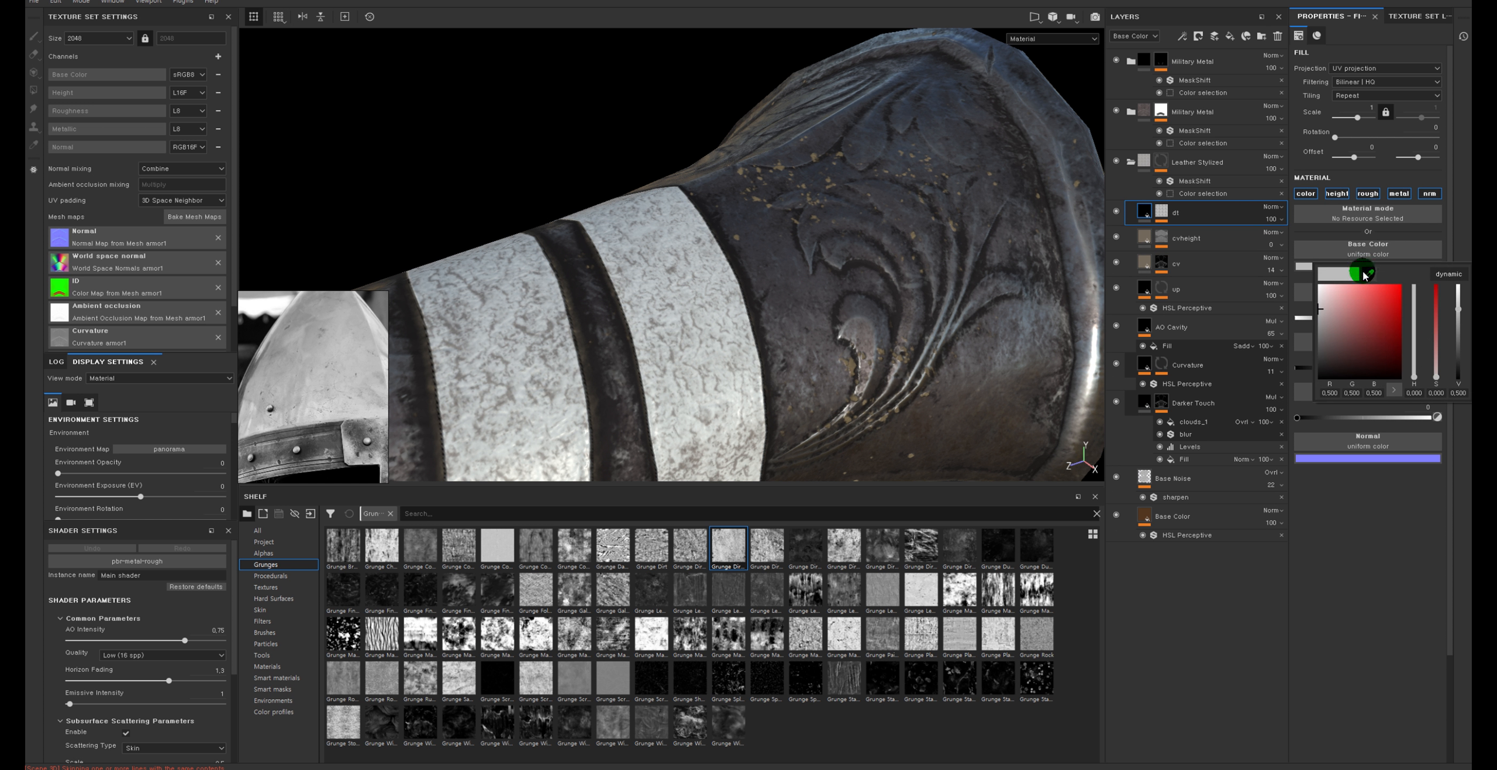
{"action": "left_click_drag", "start_coordinate": [1368, 273], "coordinate": [709, 356]}
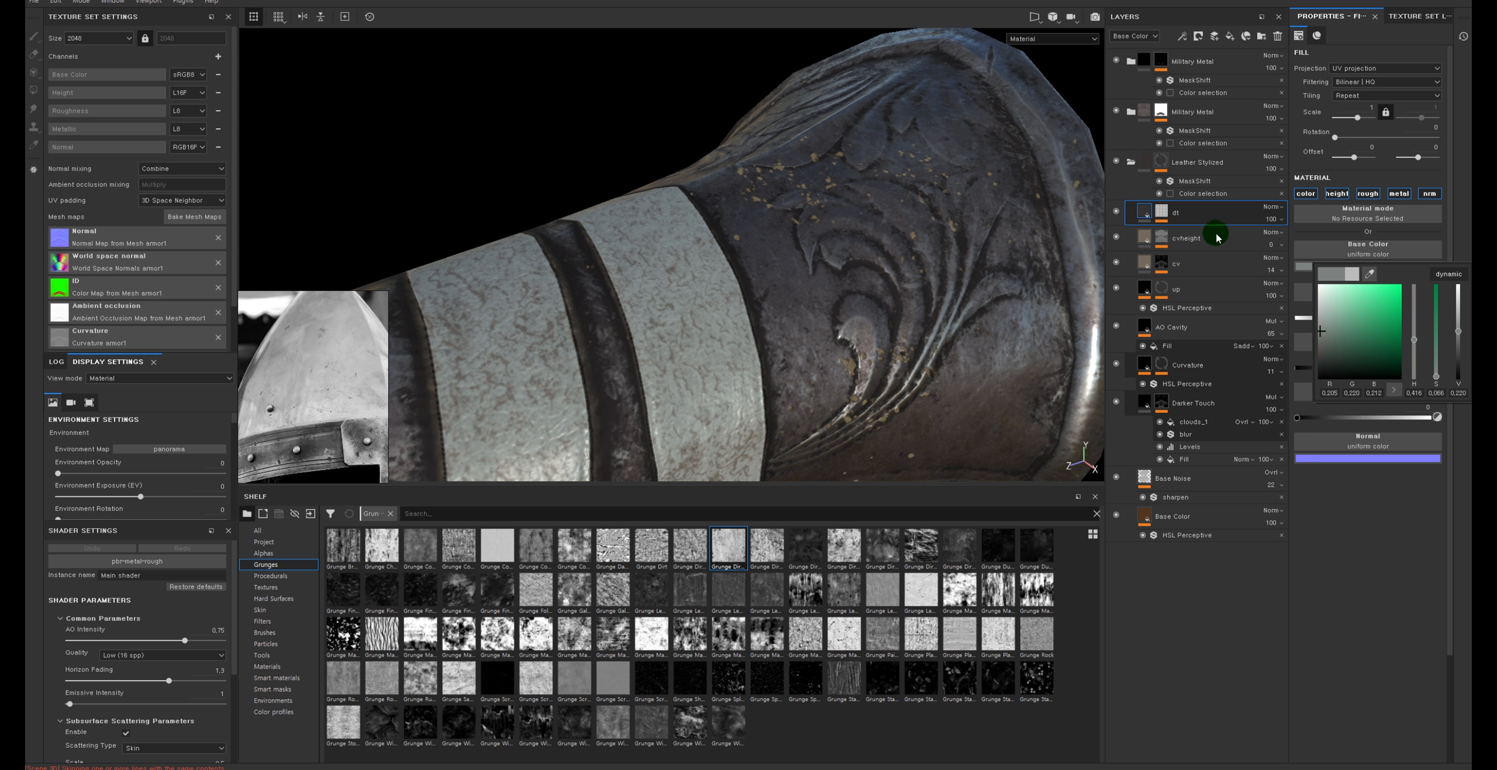
{"action": "left_click", "coordinate": [1161, 211]}
{"action": "left_click", "coordinate": [1161, 211], "text": "alt"}
{"action": "right_click_drag", "start_coordinate": [789, 225], "coordinate": [822, 252], "text": "alt"}
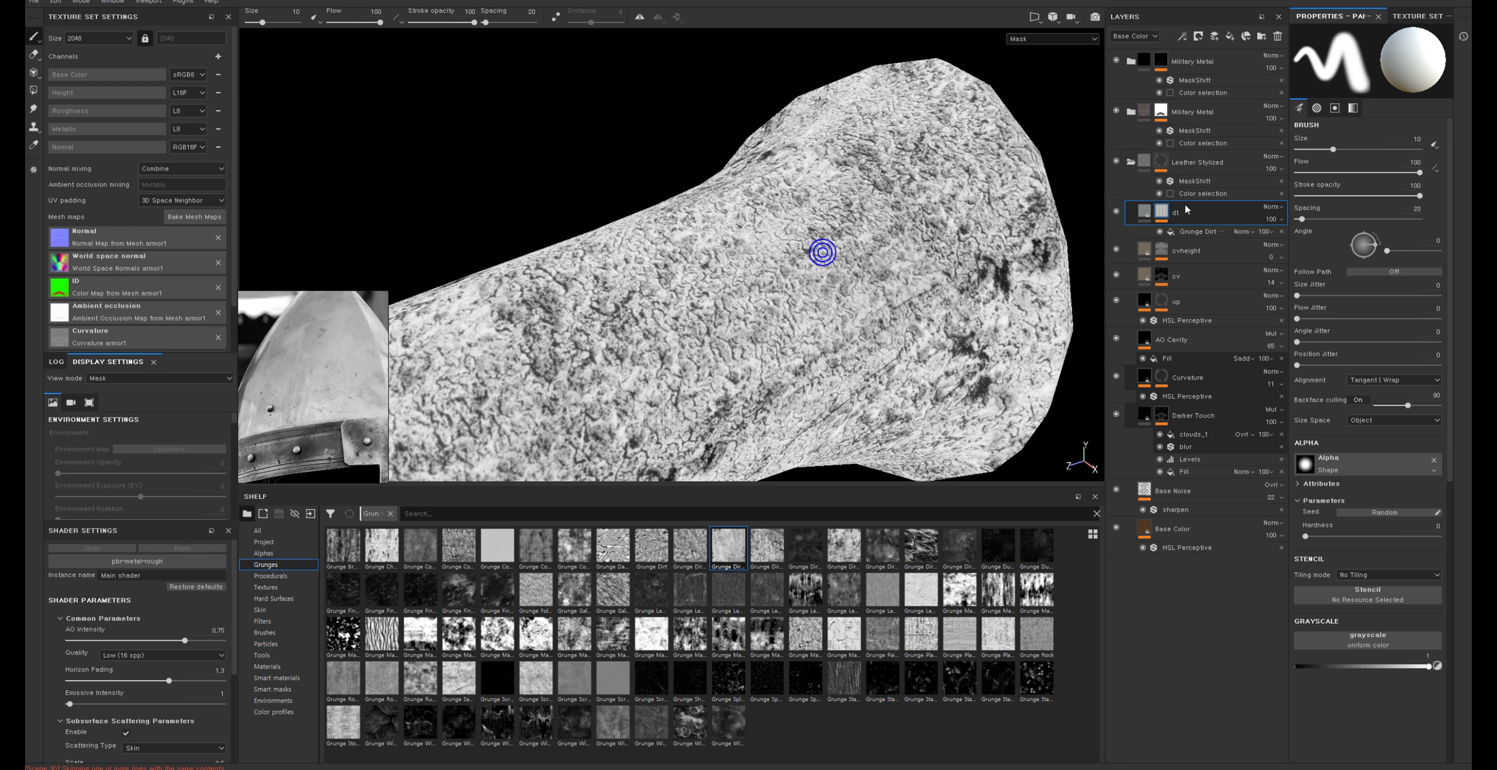
Lower the dt layer's opacity to about 5 and add an HSL Perceptive filter to its content
{"action": "left_click", "coordinate": [1142, 215]}
{"action": "left_click", "coordinate": [1273, 219]}
{"action": "left_click_drag", "start_coordinate": [1281, 240], "coordinate": [1268, 242]}
{"action": "left_click", "coordinate": [1204, 218]}
{"action": "right_click", "coordinate": [1147, 210]}
{"action": "left_click", "coordinate": [1225, 459]}
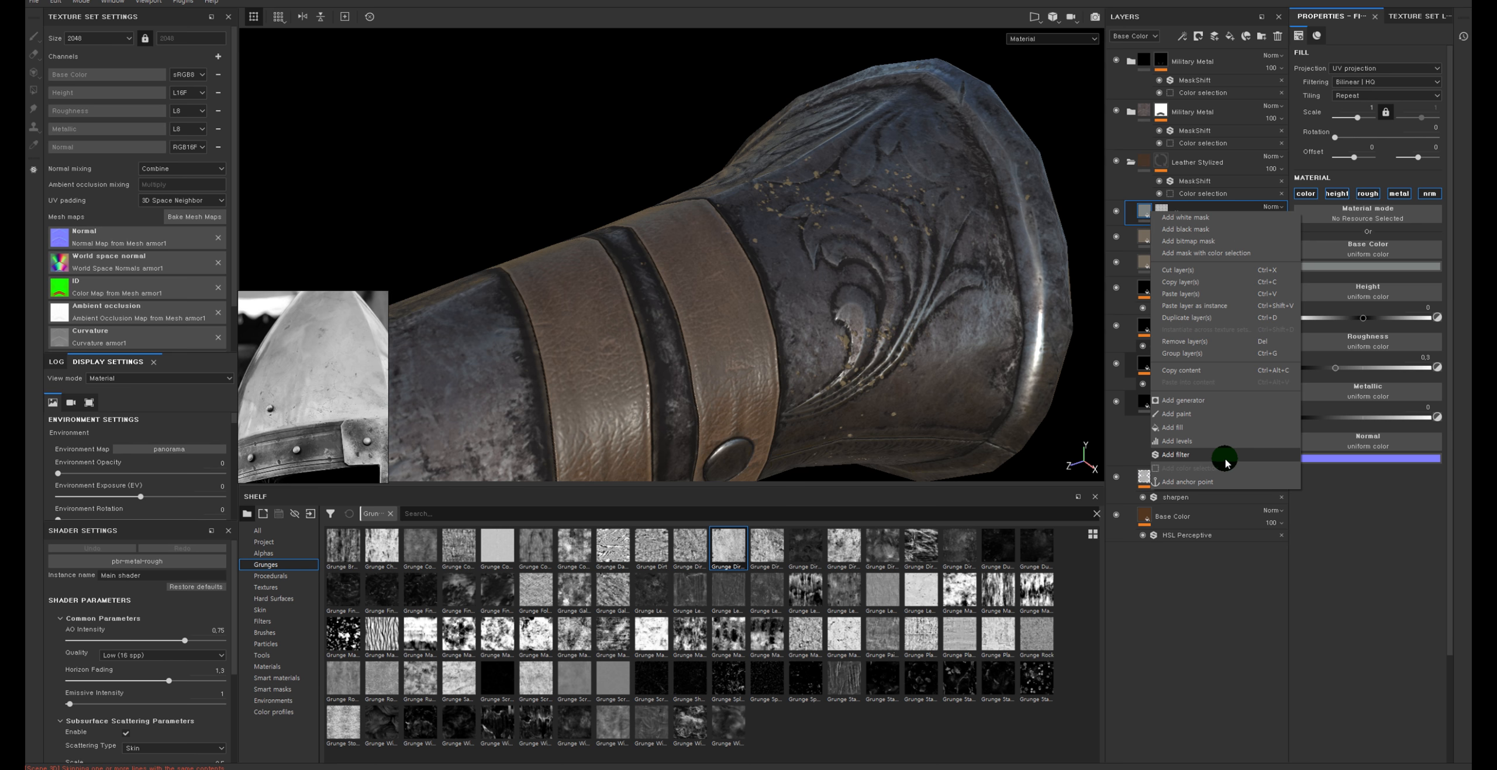
{"action": "left_click", "coordinate": [1365, 67]}
{"action": "left_click", "coordinate": [1369, 73]}
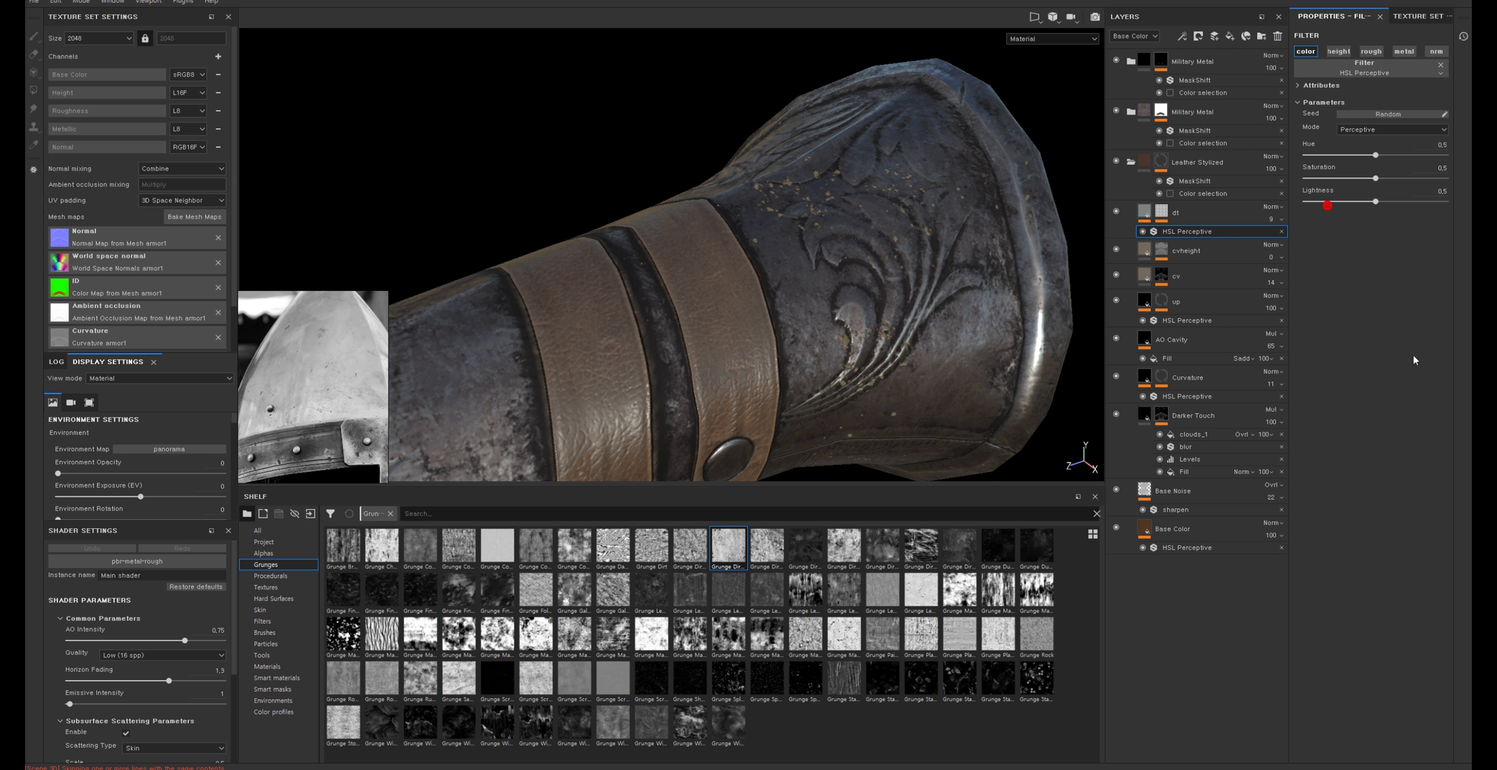
Set the dt layer's HSL Perceptive filter to saturation 0.96, lightness 0.3 and hue about 0.52
{"action": "left_click", "coordinate": [1370, 199]}
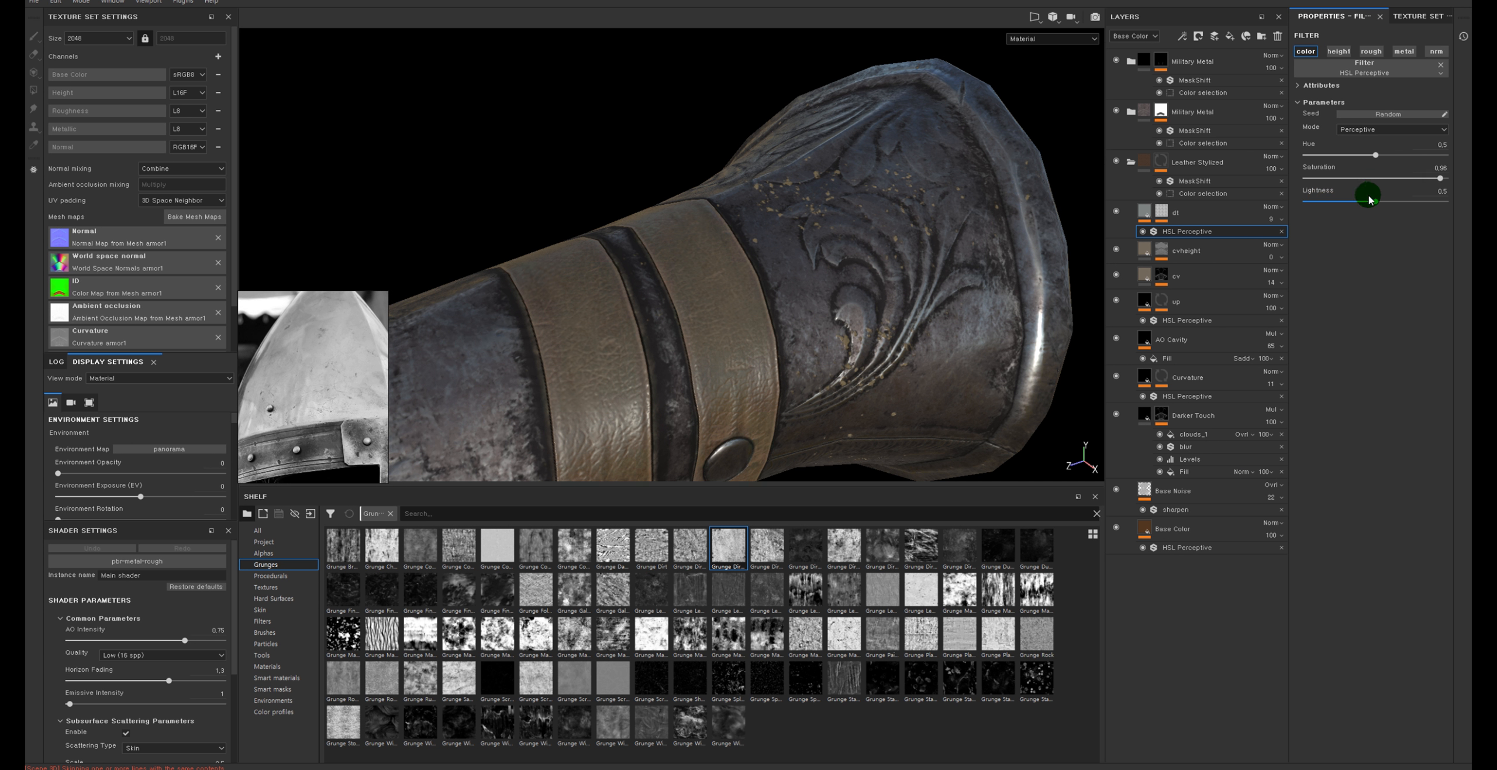
{"action": "left_click_drag", "start_coordinate": [1317, 212], "coordinate": [1440, 179]}
{"action": "left_click", "coordinate": [1393, 179]}
{"action": "left_click", "coordinate": [1383, 158]}
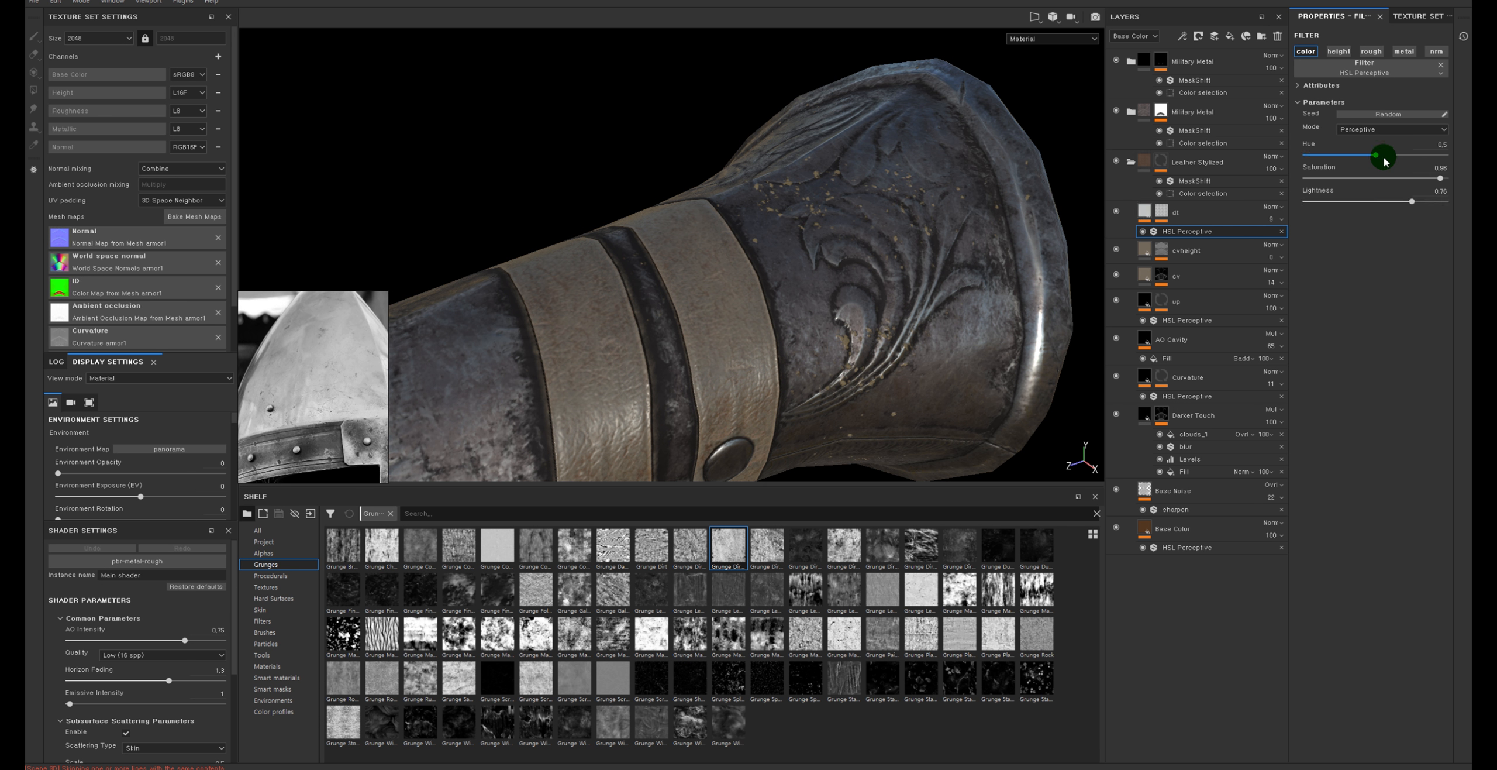
{"action": "left_click", "coordinate": [1348, 201]}
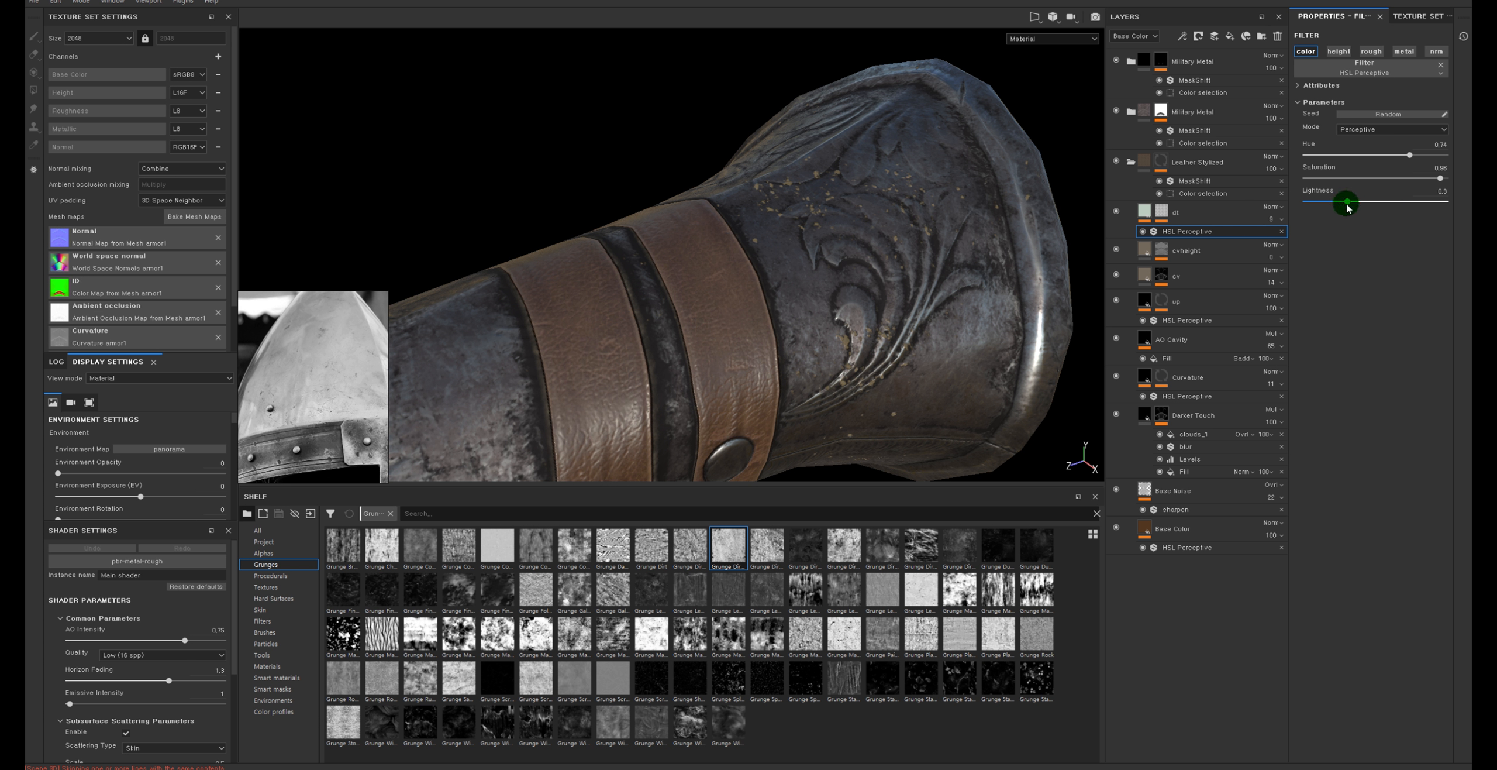
{"action": "left_click", "coordinate": [1412, 155]}
{"action": "left_click_drag", "start_coordinate": [1367, 163], "coordinate": [1377, 162]}
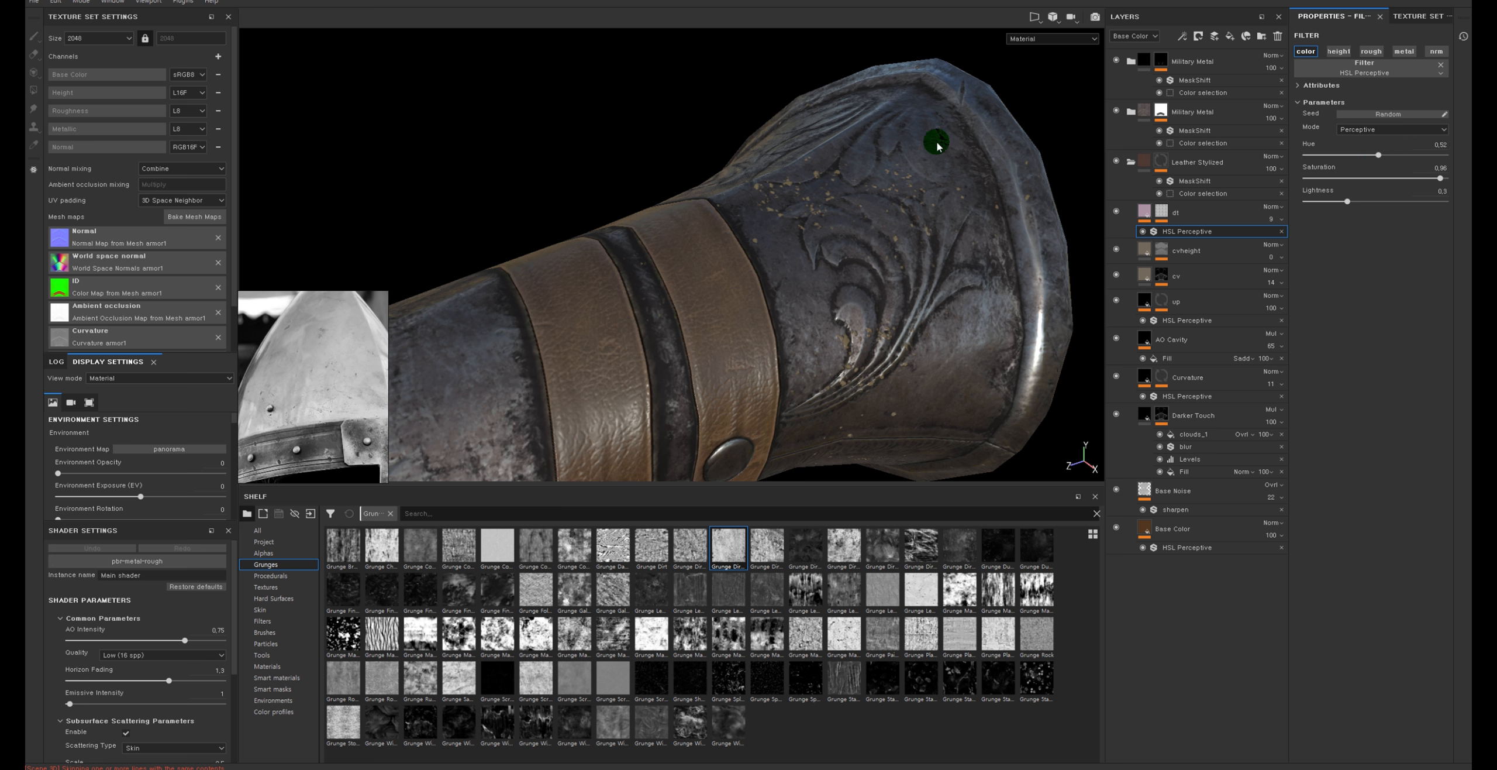
Inspect the dt mask and reduce the scale of its Grunge Dirt Heavy fill to about 0.94
{"action": "right_click_drag", "start_coordinate": [936, 142], "coordinate": [936, 158], "text": "alt"}
{"action": "left_click", "coordinate": [1165, 210]}
{"action": "left_click", "coordinate": [1165, 210], "text": "alt"}
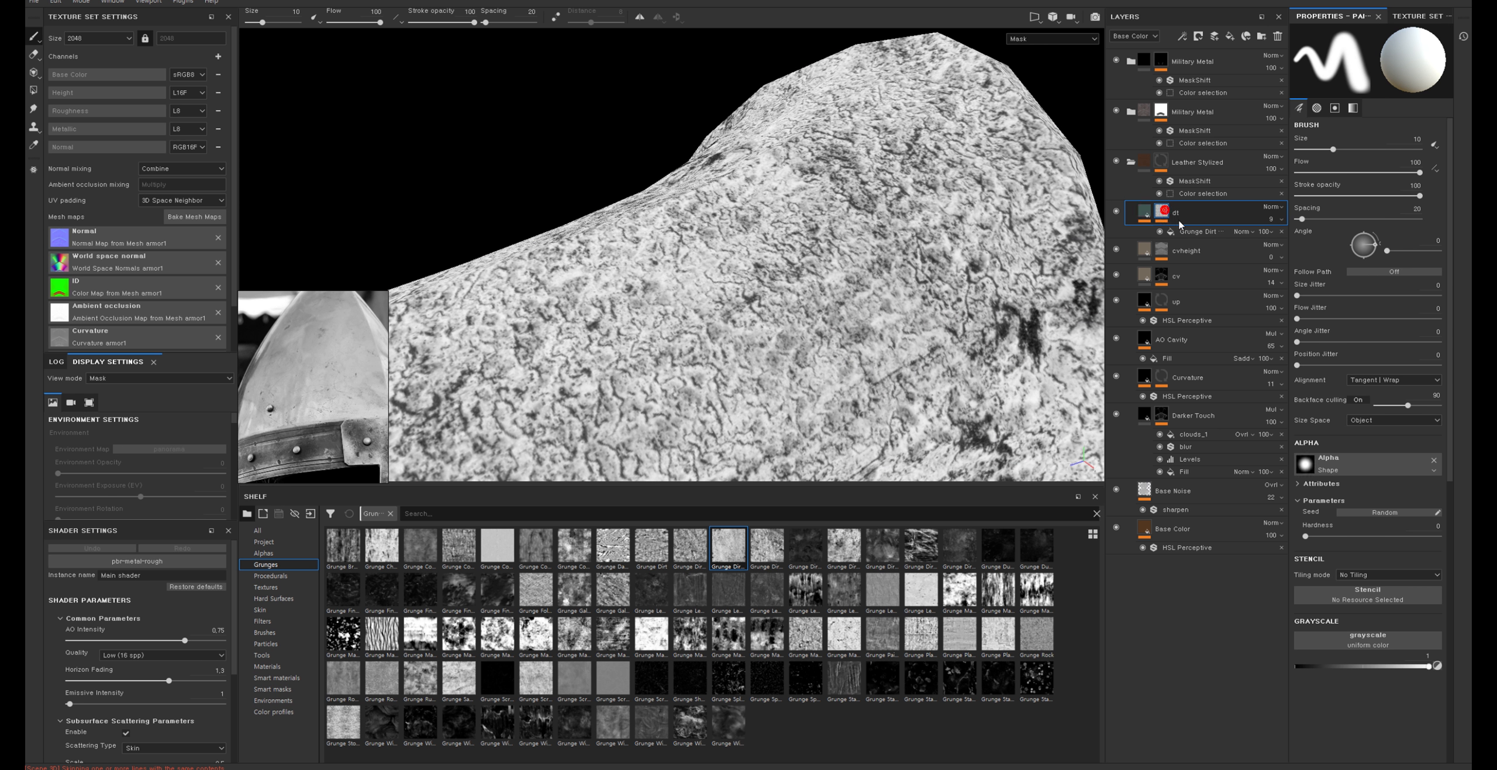
{"action": "left_click", "coordinate": [1202, 232]}
{"action": "left_click_drag", "start_coordinate": [1358, 127], "coordinate": [1357, 122]}
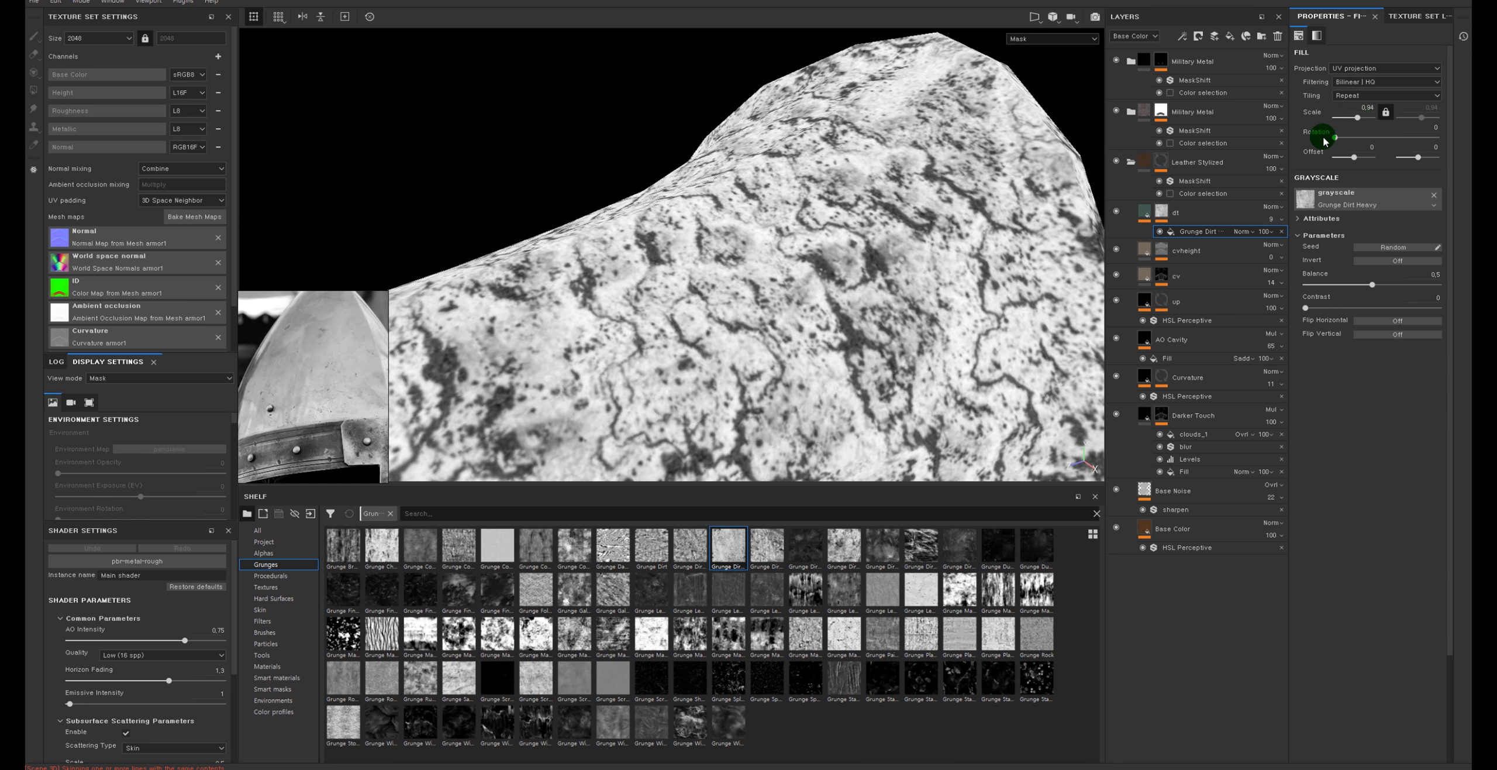
Turn off the dt fill's normal, metallic and height channels and set its roughness to about 0.53
{"action": "left_click", "coordinate": [1145, 212]}
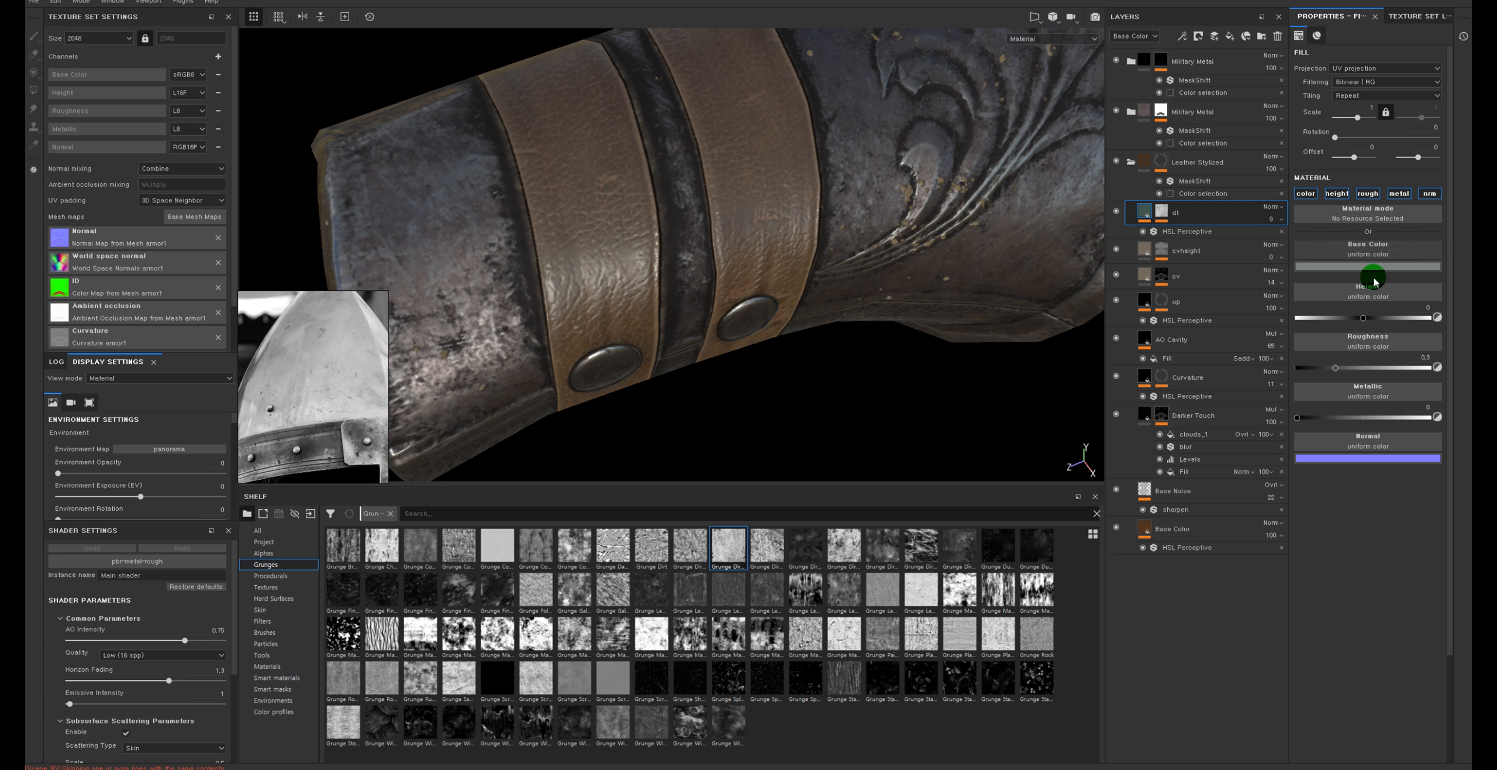
{"action": "left_click", "coordinate": [1429, 193]}
{"action": "left_click", "coordinate": [1399, 193]}
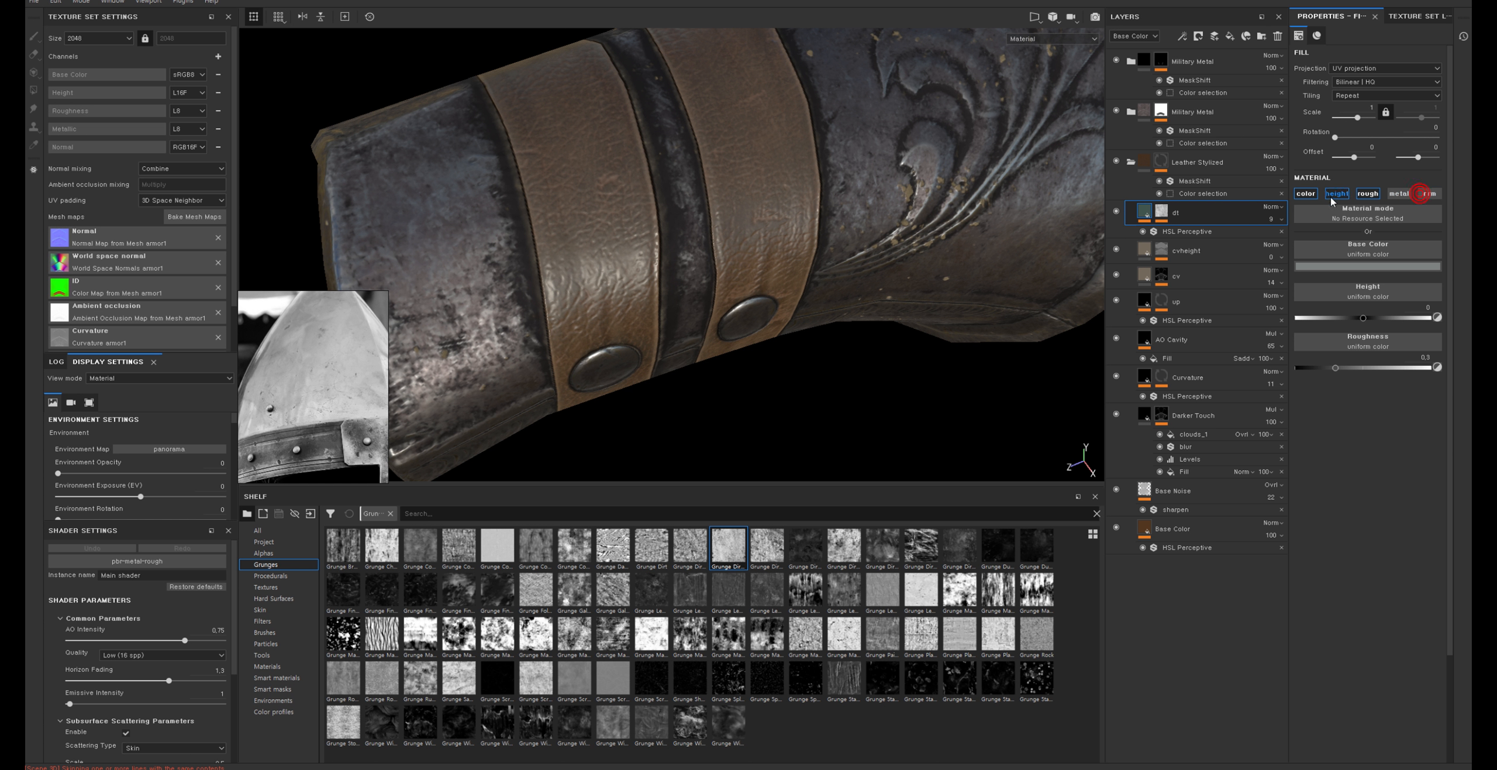
{"action": "left_click", "coordinate": [1331, 194]}
{"action": "left_click_drag", "start_coordinate": [1362, 319], "coordinate": [1402, 319]}
{"action": "mouse_move", "coordinate": [830, 281]}
{"action": "left_mouse_down", "text": "alt"}
{"action": "mouse_move", "coordinate": [763, 218]}
{"action": "mouse_move", "coordinate": [810, 266]}
{"action": "left_mouse_up", "text": "alt"}
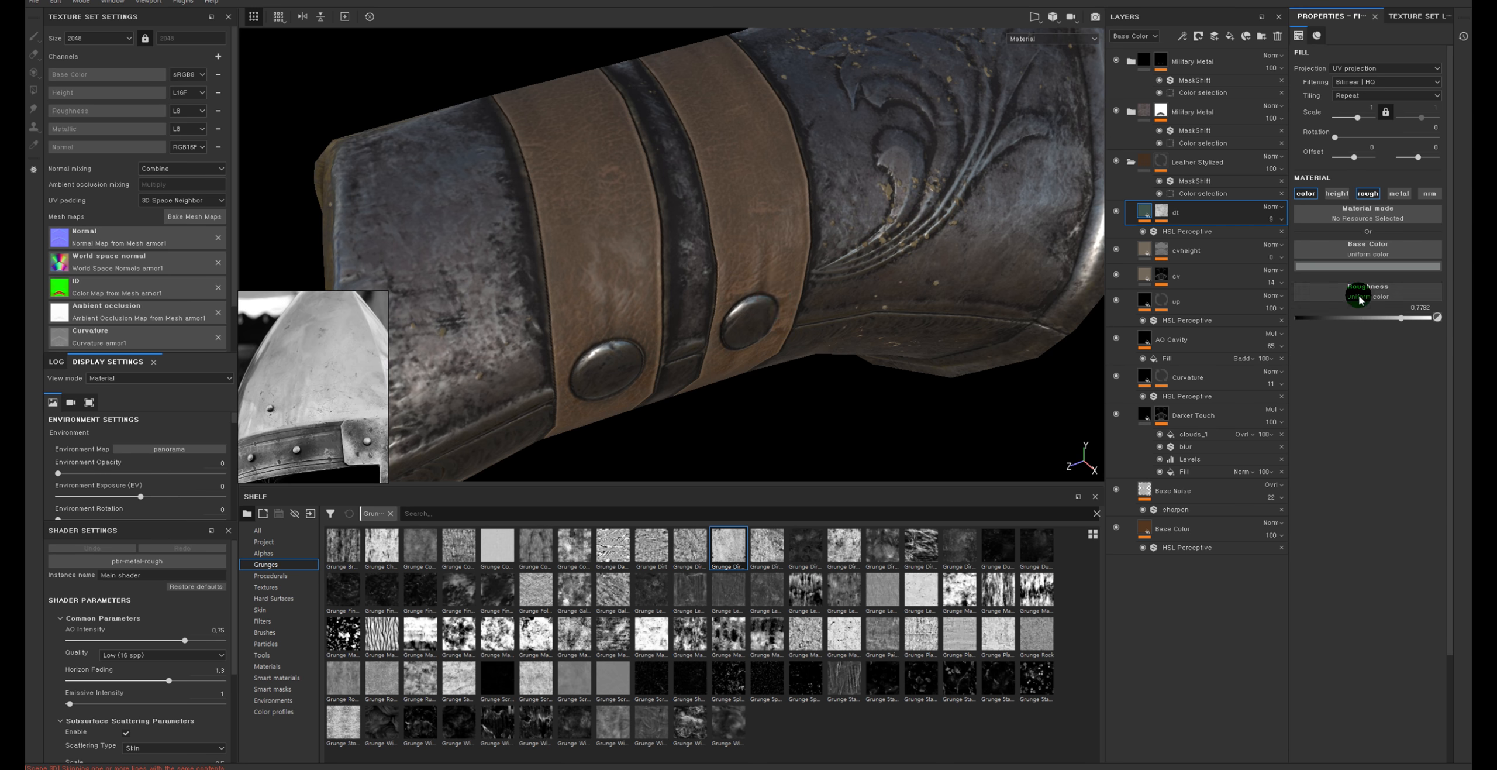
{"action": "left_click_drag", "start_coordinate": [1420, 323], "coordinate": [1363, 325]}
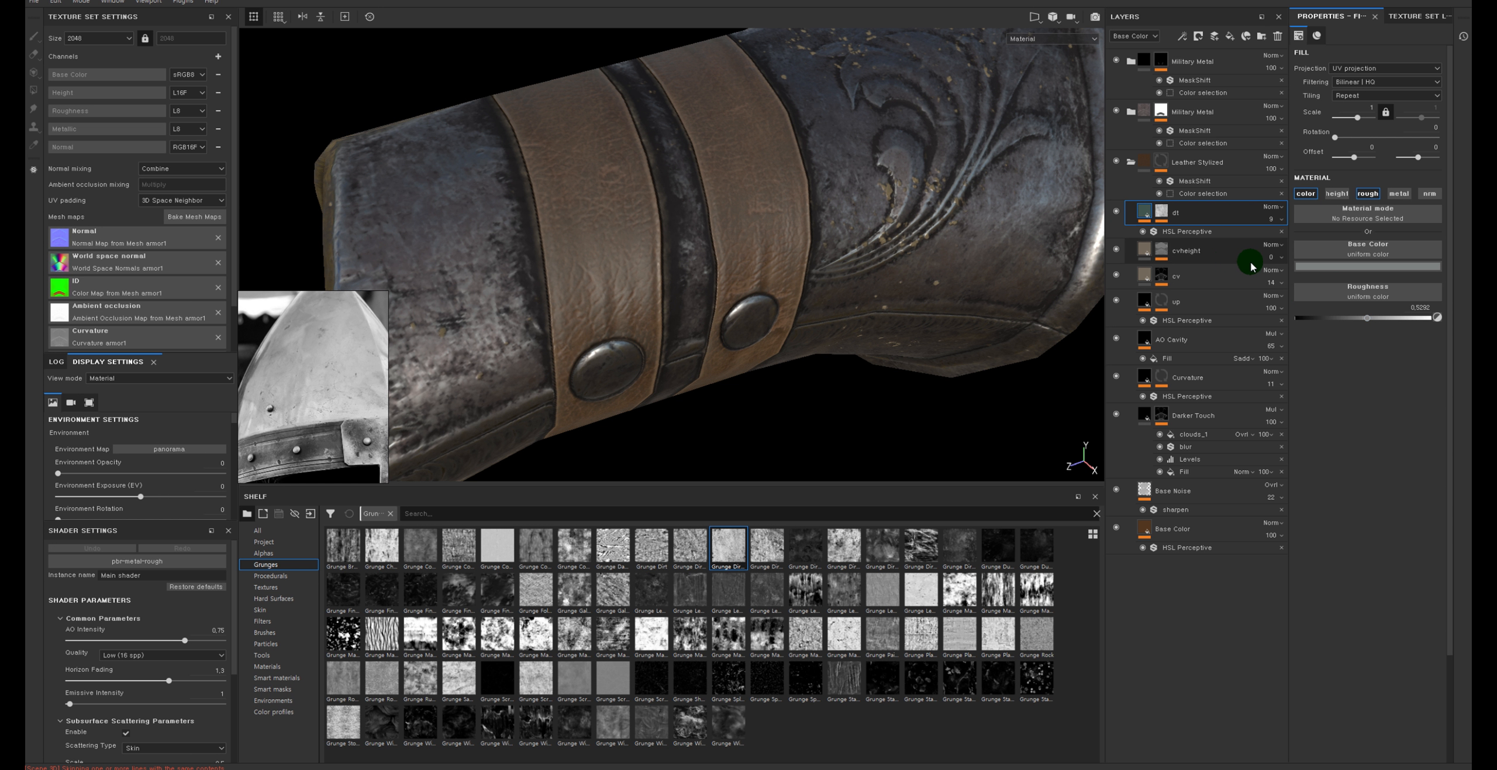
Raise the dt layer's opacity to about 78 and check the dirt on the straps
{"action": "left_click", "coordinate": [1170, 231]}
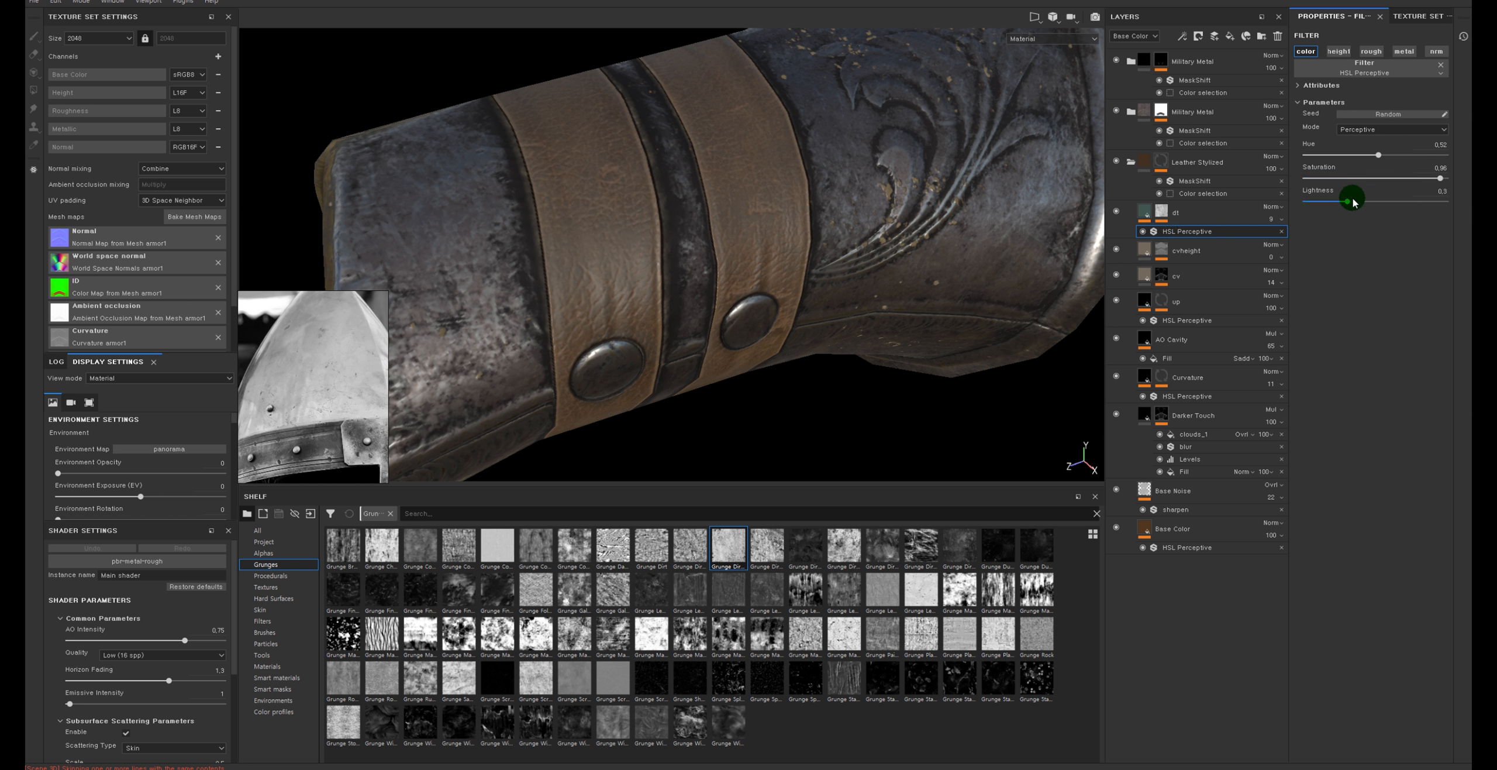
{"action": "left_click", "coordinate": [1270, 219]}
{"action": "left_click_drag", "start_coordinate": [1271, 241], "coordinate": [1296, 242]}
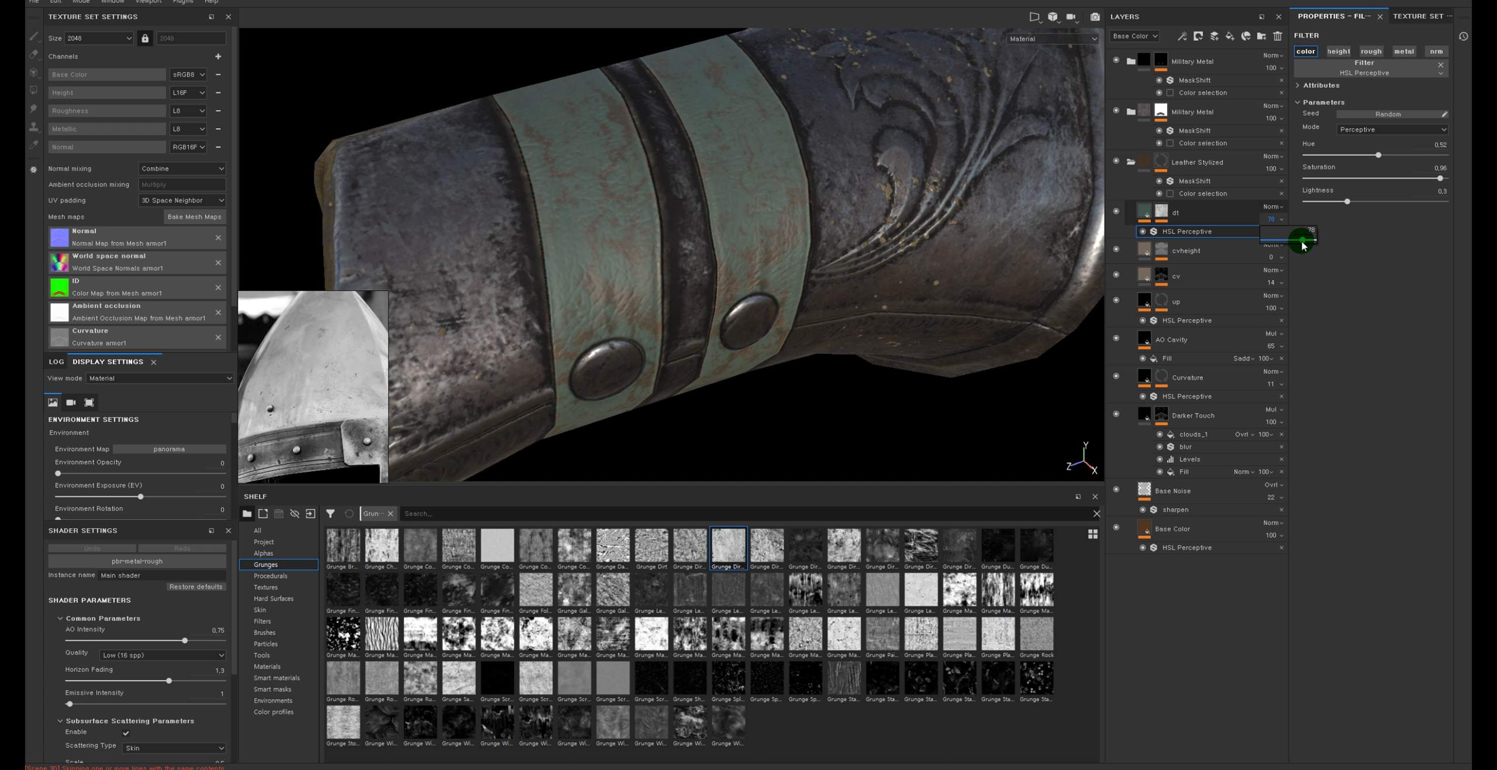
{"action": "left_click_drag", "start_coordinate": [889, 234], "coordinate": [880, 293], "text": "alt"}
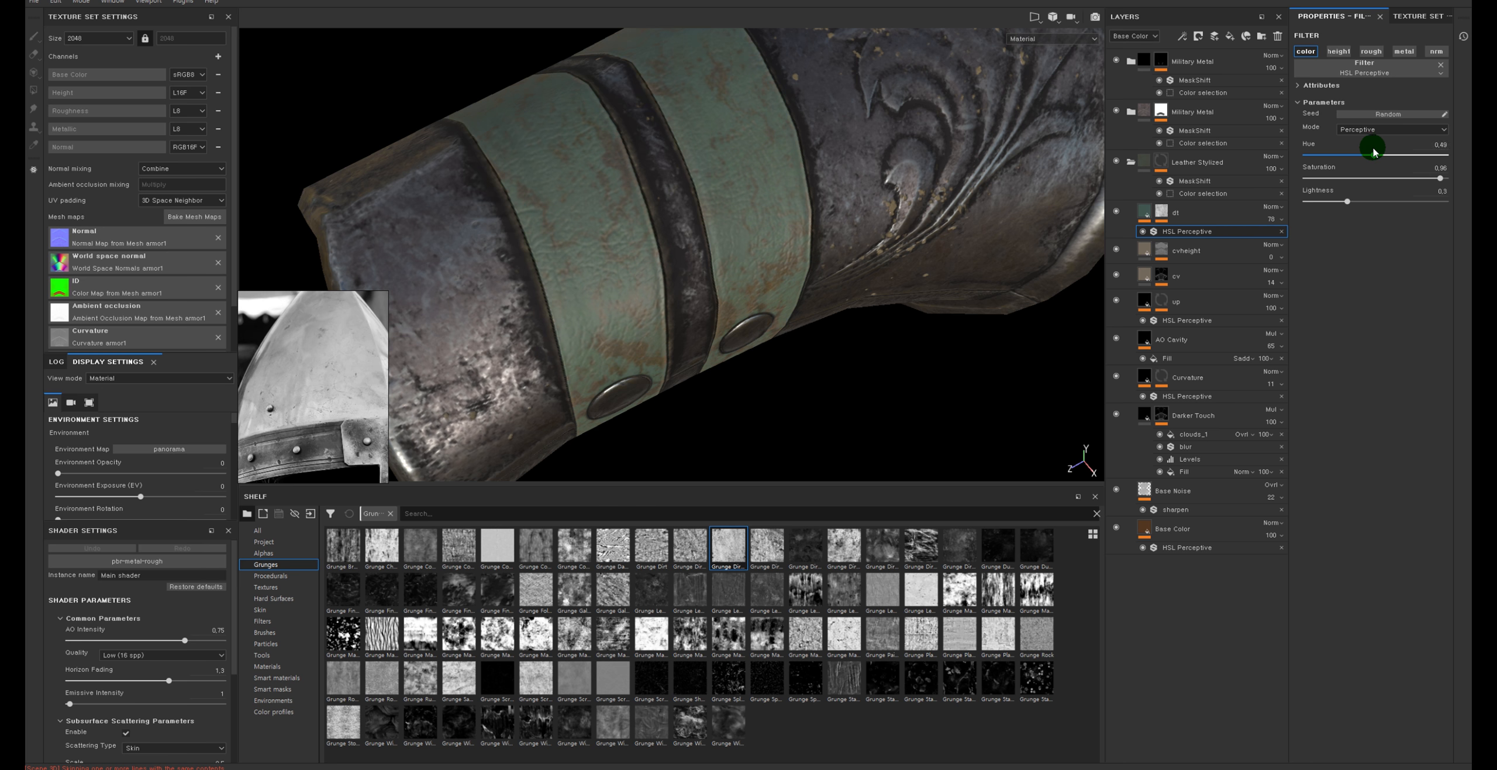
Set the dt HSL filter's hue to about 0.39 and saturation to 0.64, and compare the straps with the layer on and off
{"action": "left_click_drag", "start_coordinate": [1374, 153], "coordinate": [1397, 155]}
{"action": "left_click", "coordinate": [1396, 156]}
{"action": "left_click_drag", "start_coordinate": [679, 202], "coordinate": [785, 190], "text": "alt"}
{"action": "right_click_drag", "start_coordinate": [786, 191], "coordinate": [773, 127], "text": "alt"}
{"action": "left_click_drag", "start_coordinate": [773, 126], "coordinate": [759, 185], "text": "alt"}
{"action": "right_click_drag", "start_coordinate": [759, 184], "coordinate": [896, 214], "text": "alt"}
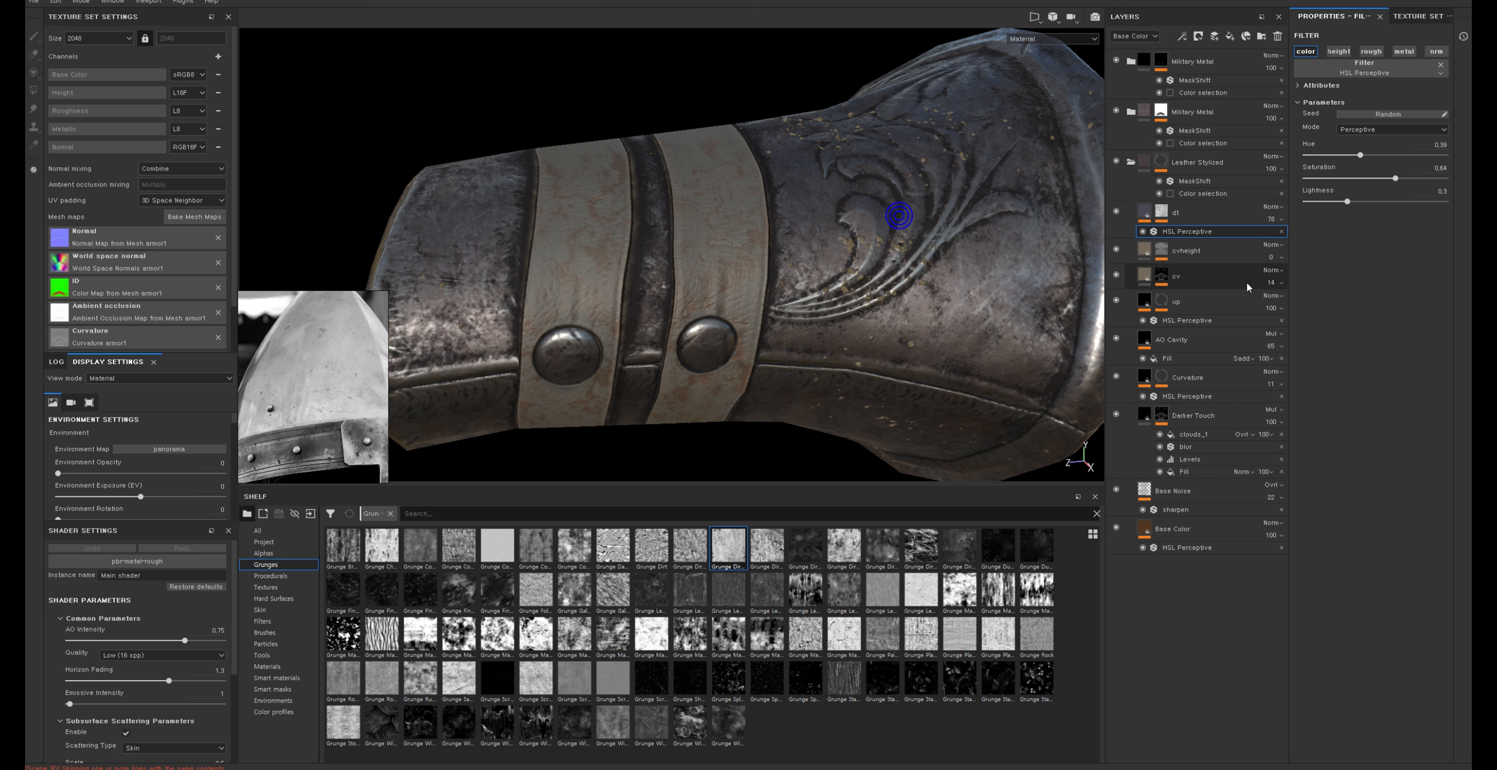
{"action": "left_click", "coordinate": [1116, 211]}
{"action": "left_click", "coordinate": [1116, 208]}
Replace the grunge in the dt layer's mask with Grunge Map 011 and check the straps
{"action": "left_click", "coordinate": [1161, 215]}
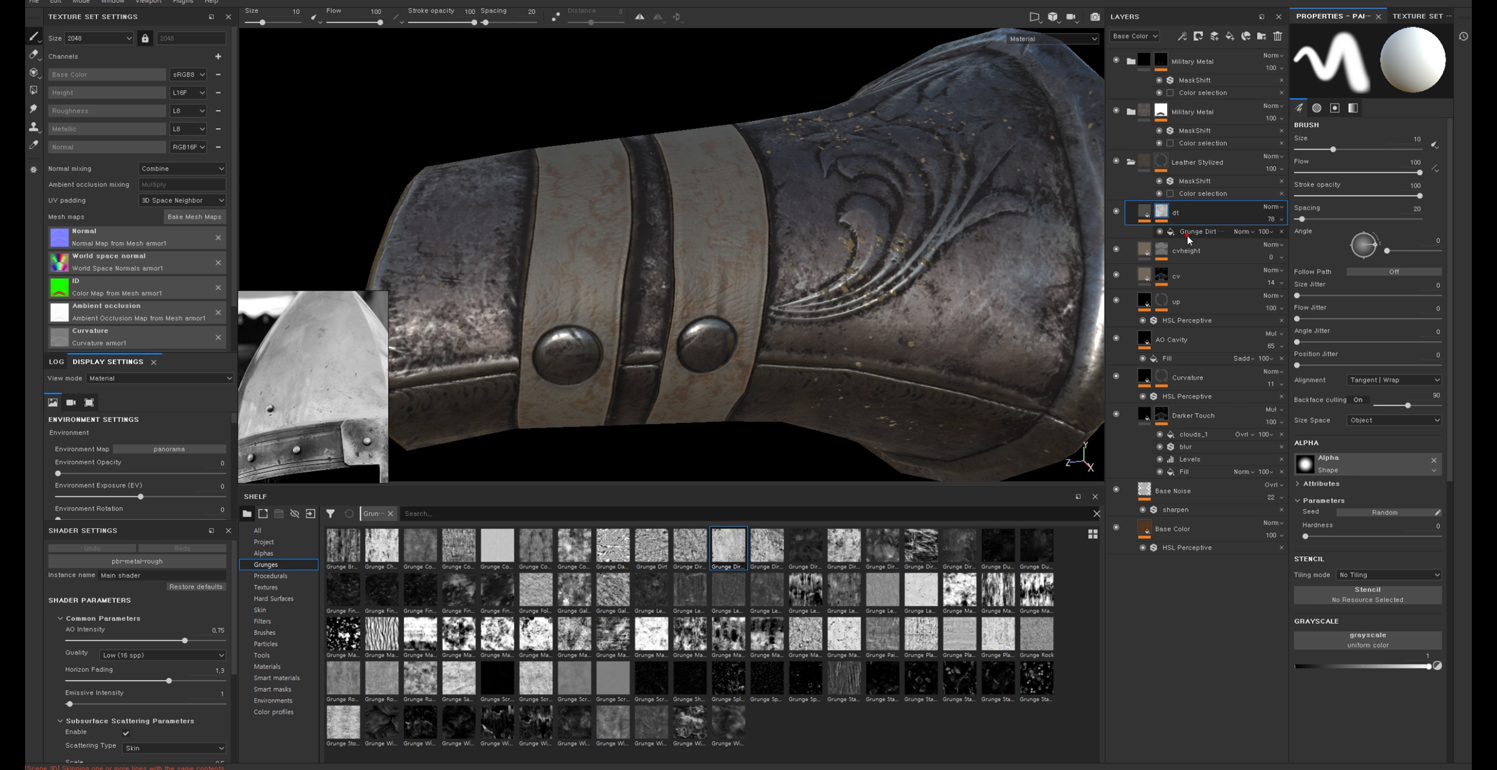
{"action": "left_click", "coordinate": [1186, 233]}
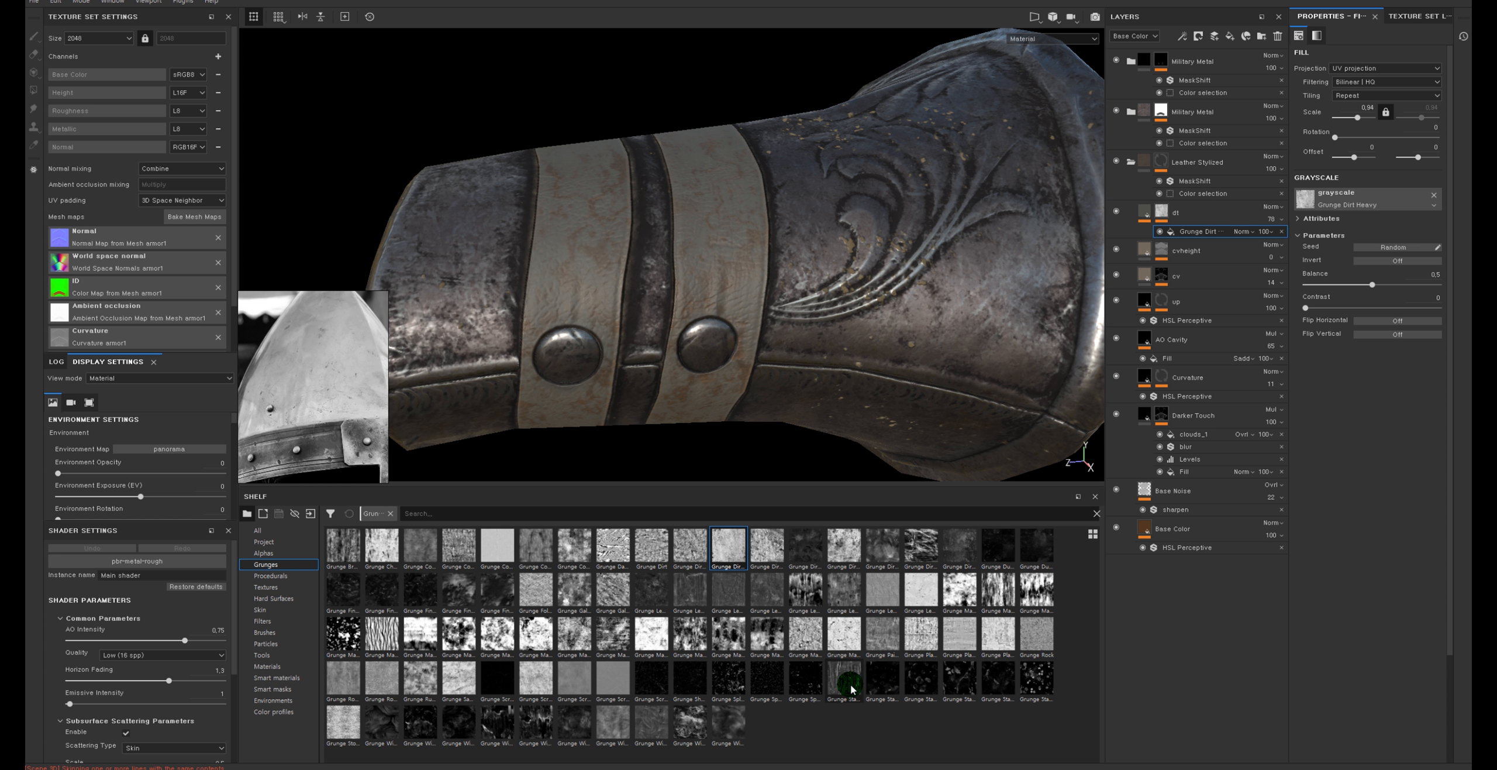
{"action": "mouse_move", "coordinate": [851, 681]}
{"action": "mouse_move", "coordinate": [623, 654]}
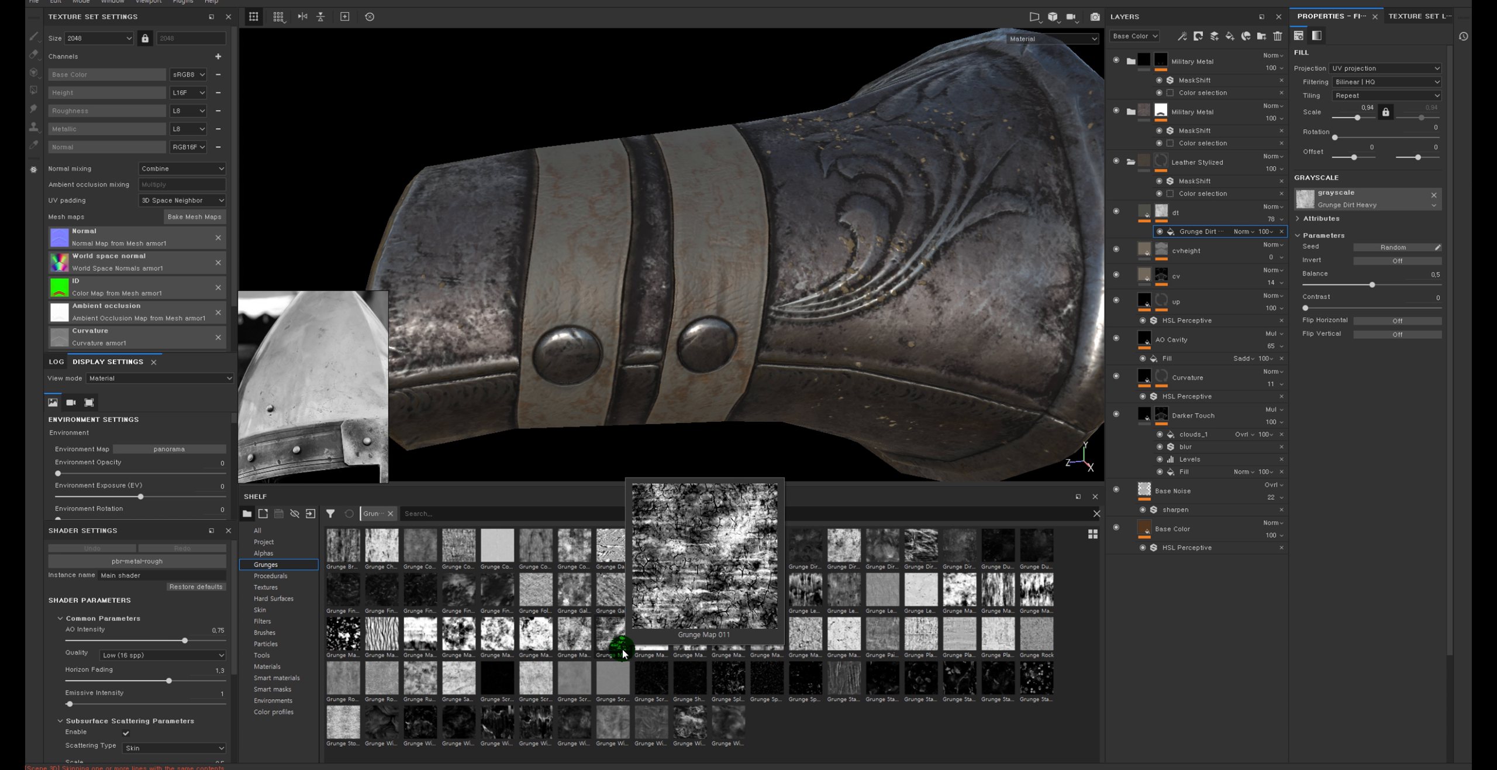
{"action": "left_click_drag", "start_coordinate": [619, 643], "coordinate": [1364, 202]}
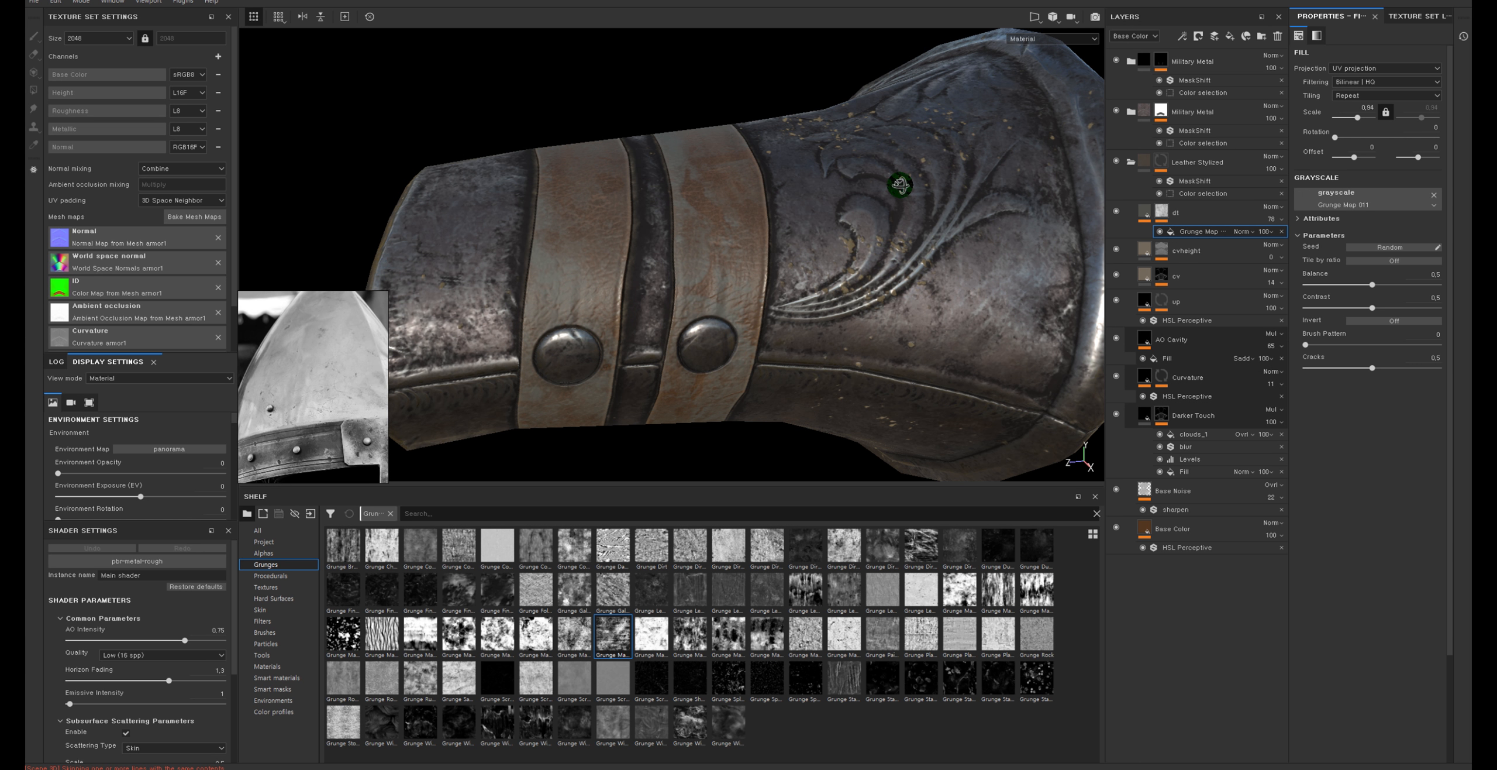
{"action": "left_click_drag", "start_coordinate": [901, 186], "coordinate": [953, 153], "text": "alt"}
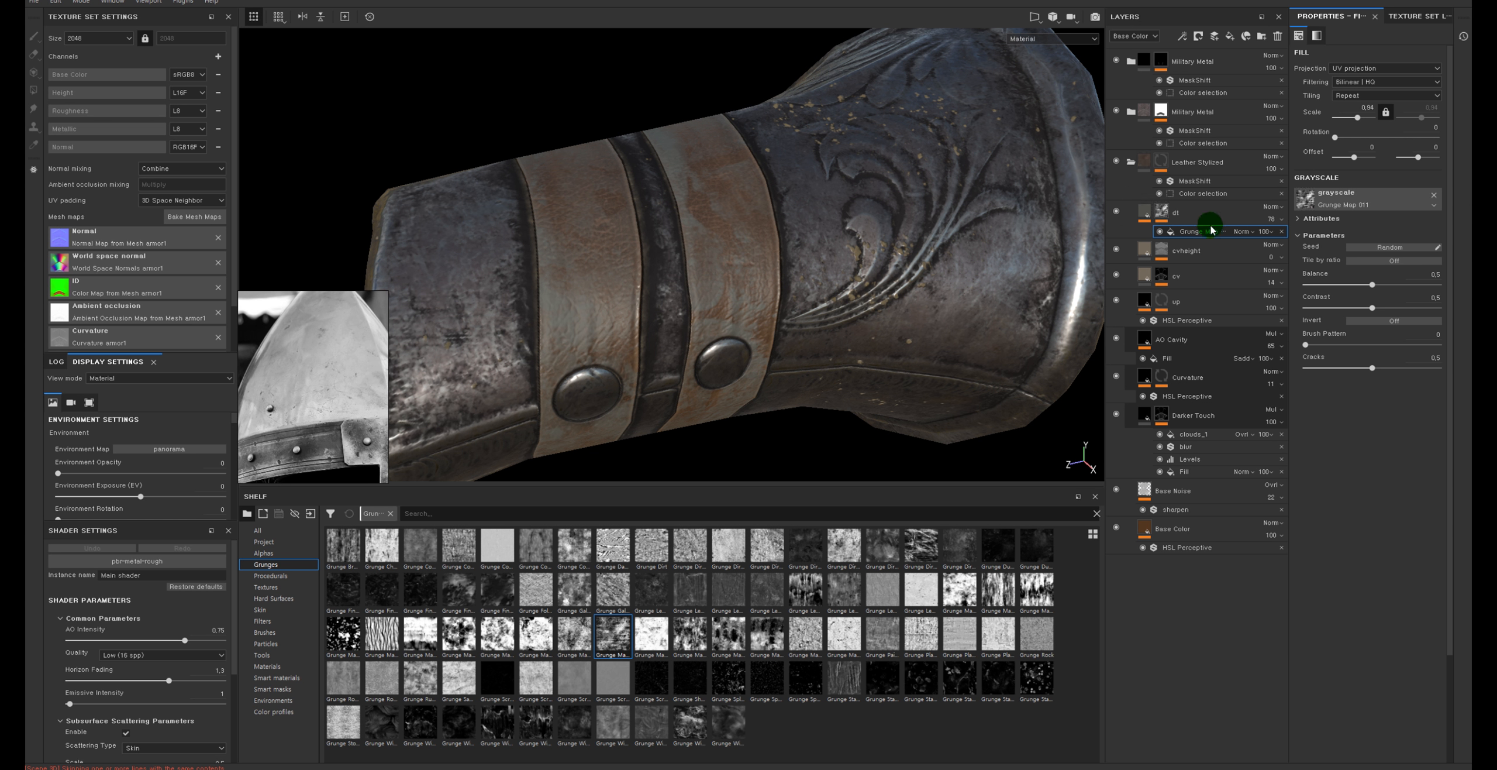
Sample the strap's leather brown as the dt layer's base color, with its HSL Perceptive filter disabled while sampling
{"action": "left_click", "coordinate": [1132, 214]}
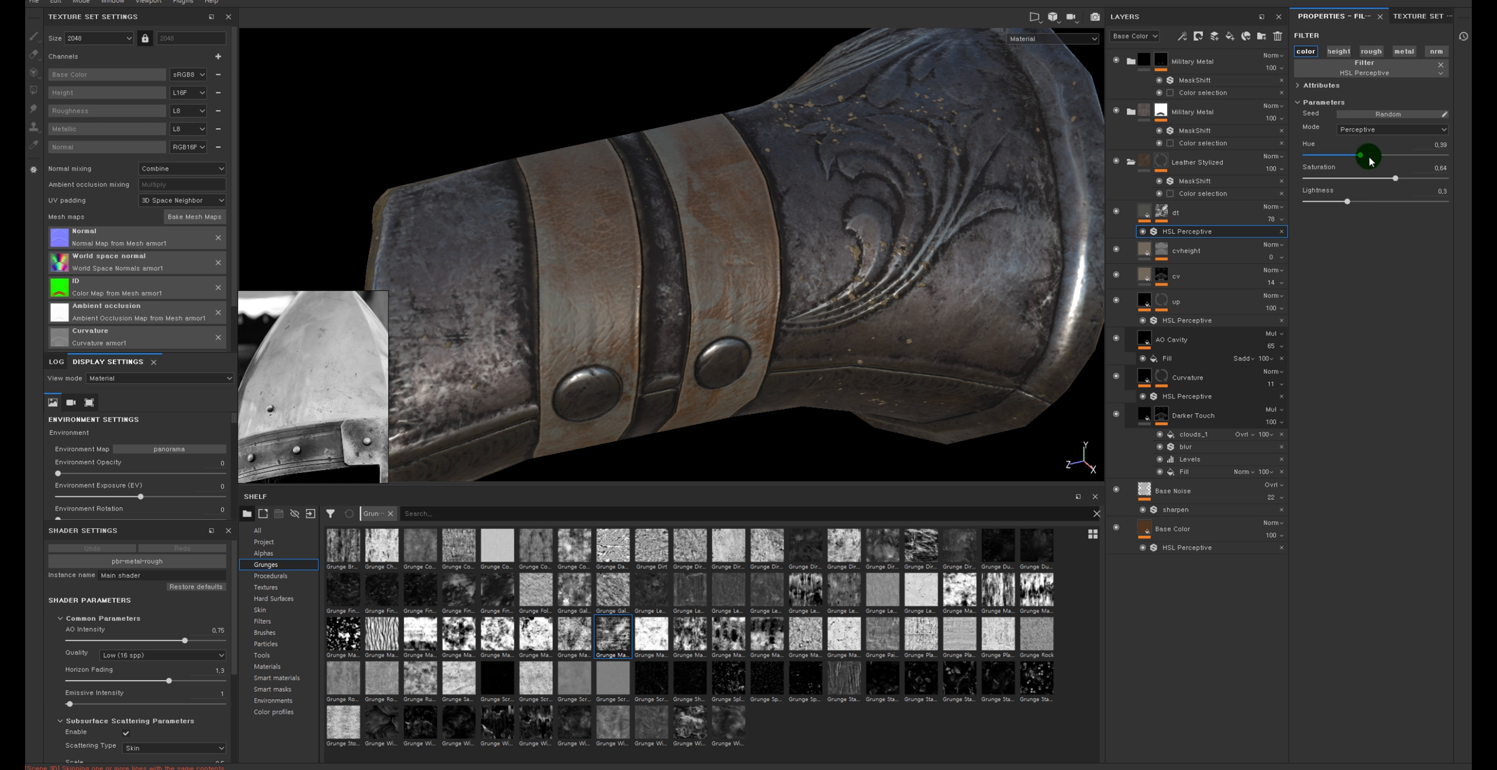
{"action": "left_click", "coordinate": [1190, 232]}
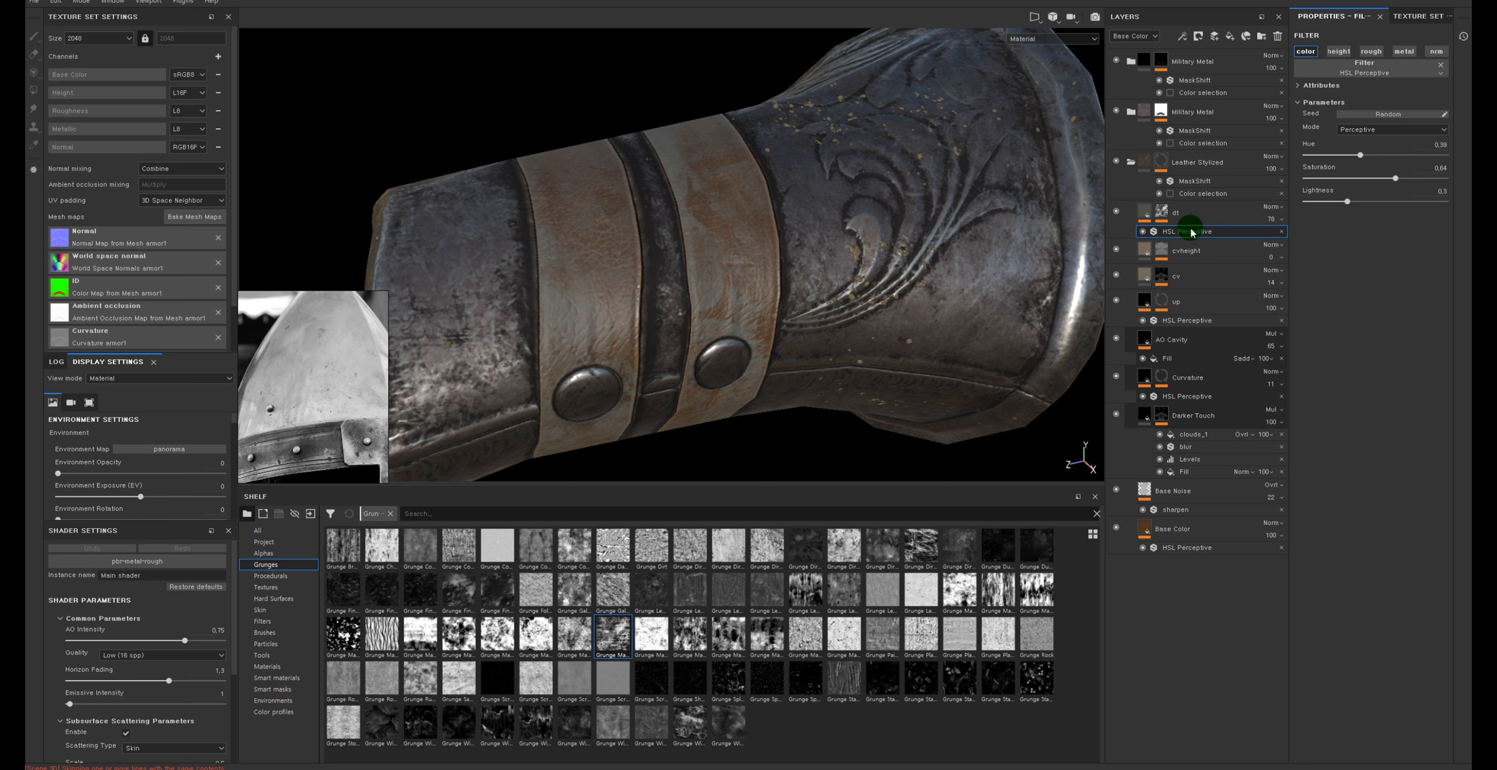
{"action": "left_click", "coordinate": [1142, 231]}
{"action": "left_click", "coordinate": [1144, 214]}
{"action": "left_click", "coordinate": [1296, 248]}
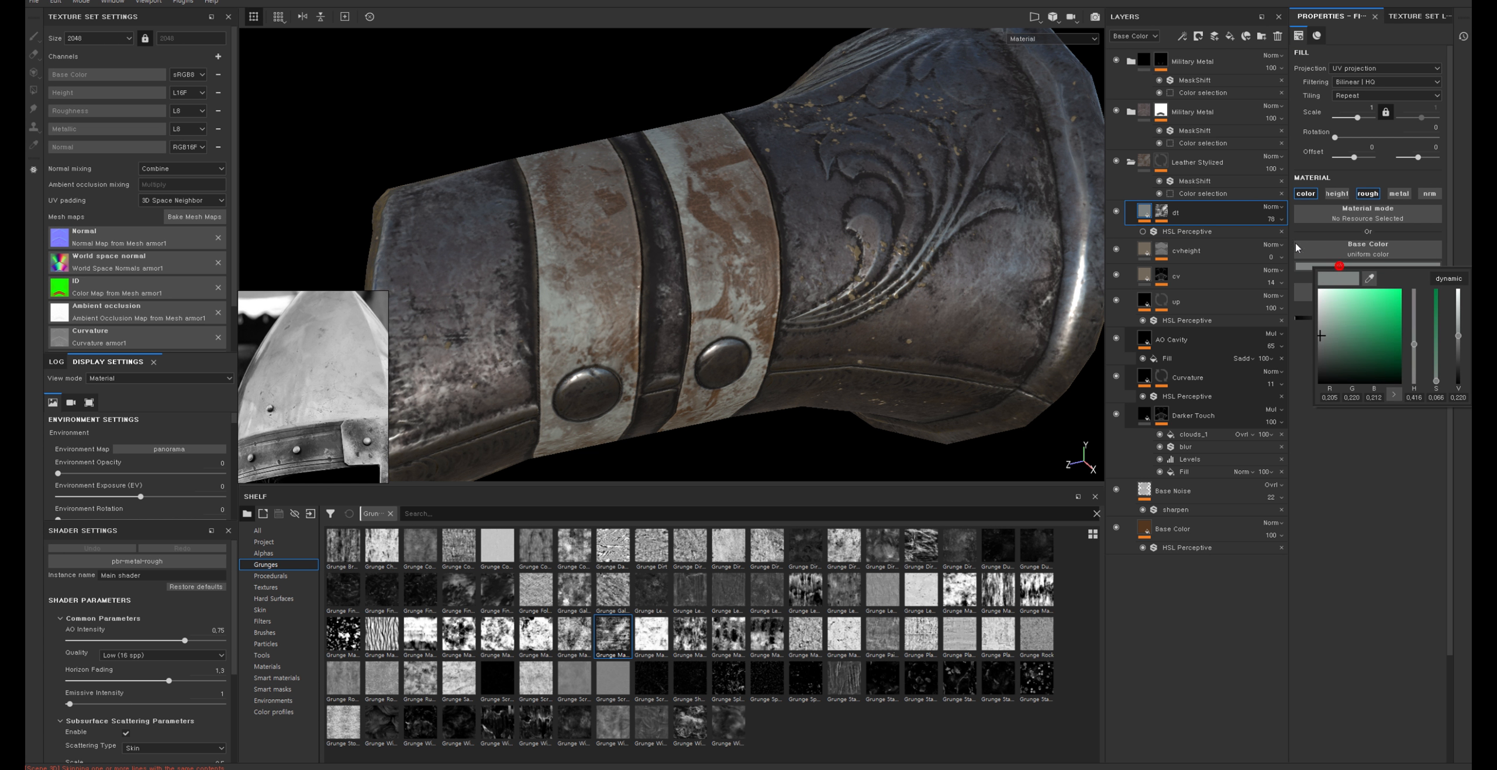
{"action": "left_click", "coordinate": [1372, 281]}
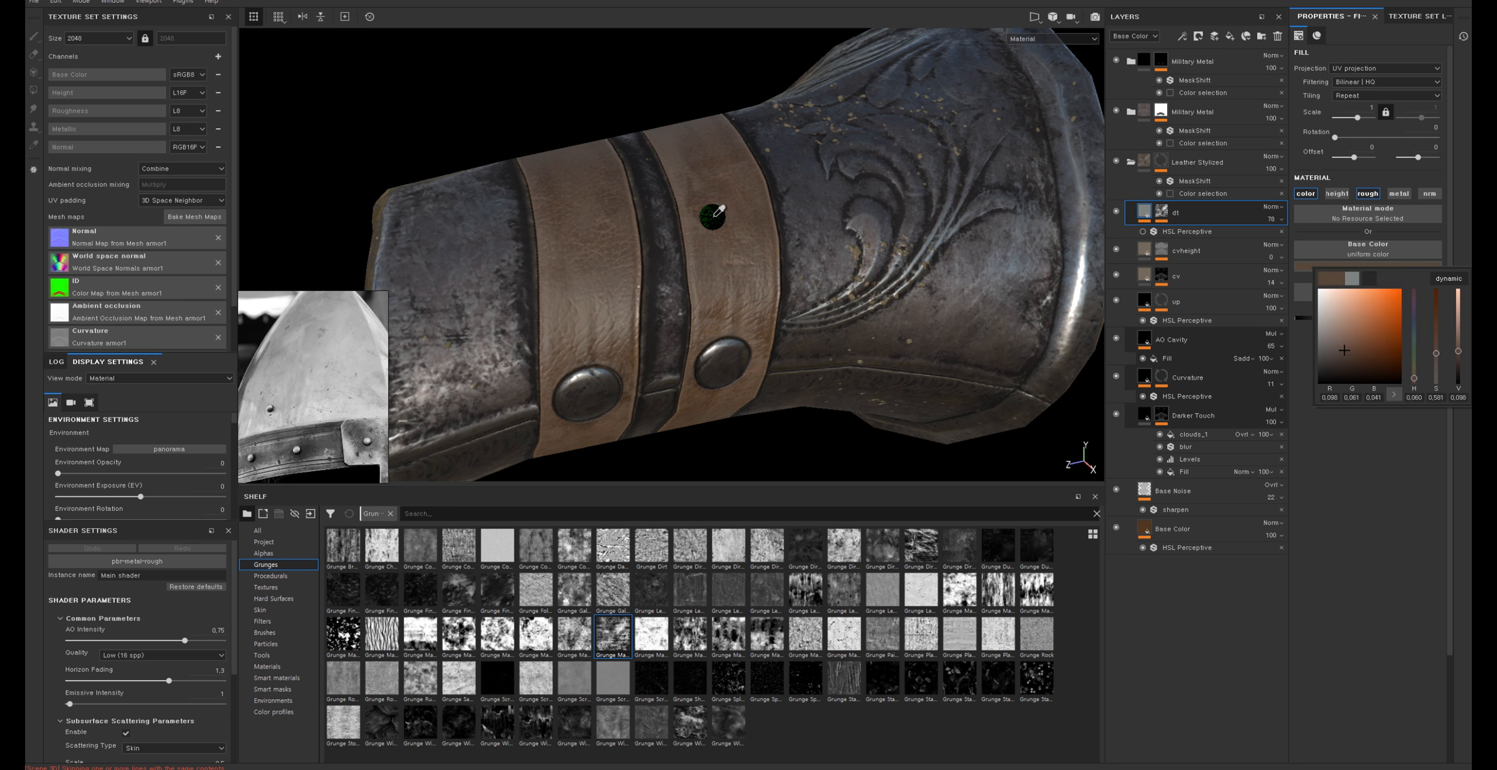
{"action": "left_click", "coordinate": [715, 217]}
{"action": "left_click", "coordinate": [1144, 231]}
{"action": "left_click", "coordinate": [1191, 231]}
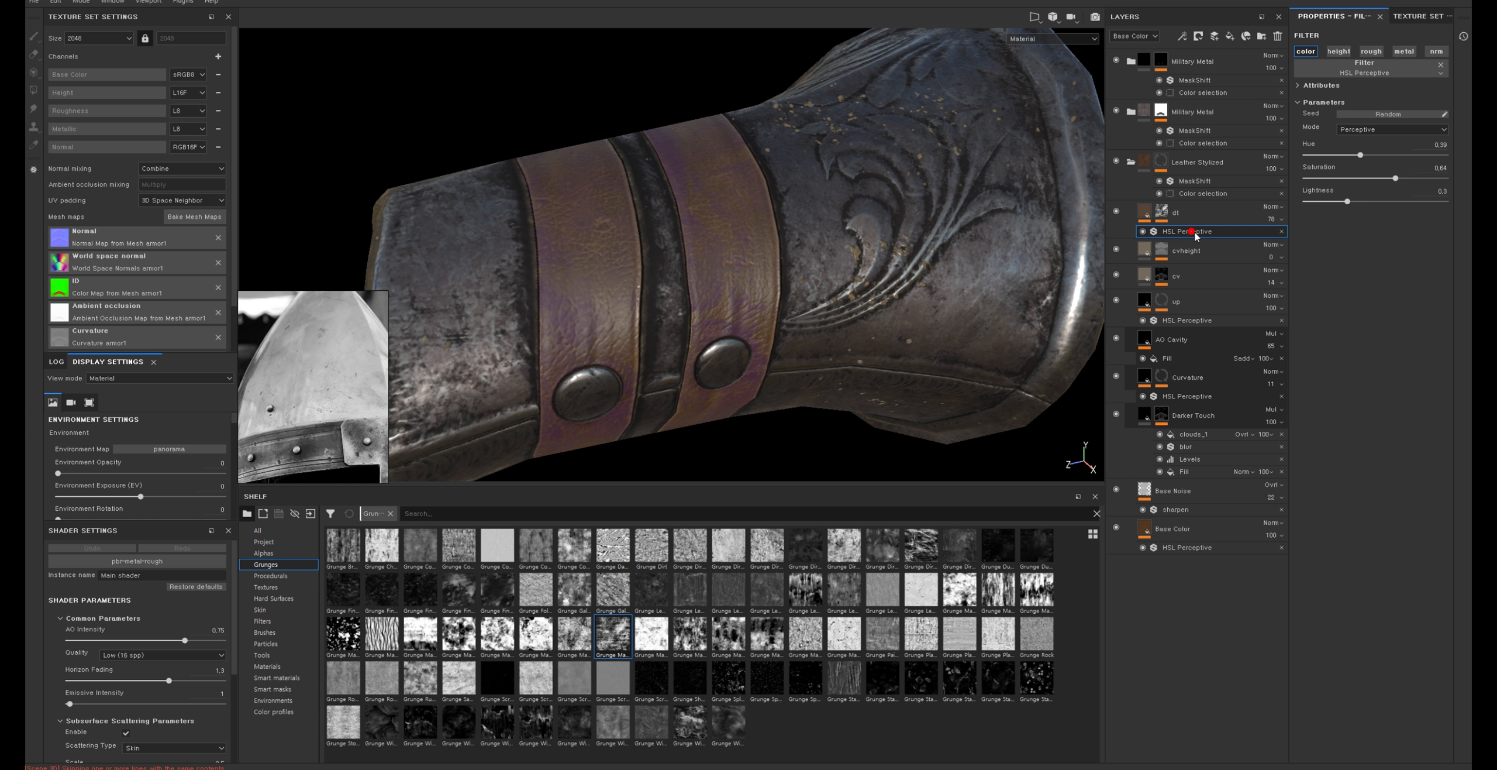
Reset the hue, saturation and lightness of the dt layer's HSL Perceptive filter to 0.5
{"action": "left_click", "coordinate": [1439, 144]}
{"action": "left_click", "coordinate": [1440, 143]}
{"action": "left_click", "coordinate": [1441, 169]}
{"action": "type", "text": "5"}
{"action": "left_click", "coordinate": [1443, 190]}
{"action": "key", "text": "BackSpace"}
{"action": "type", "text": "5"}
{"action": "left_click", "coordinate": [1440, 148]}
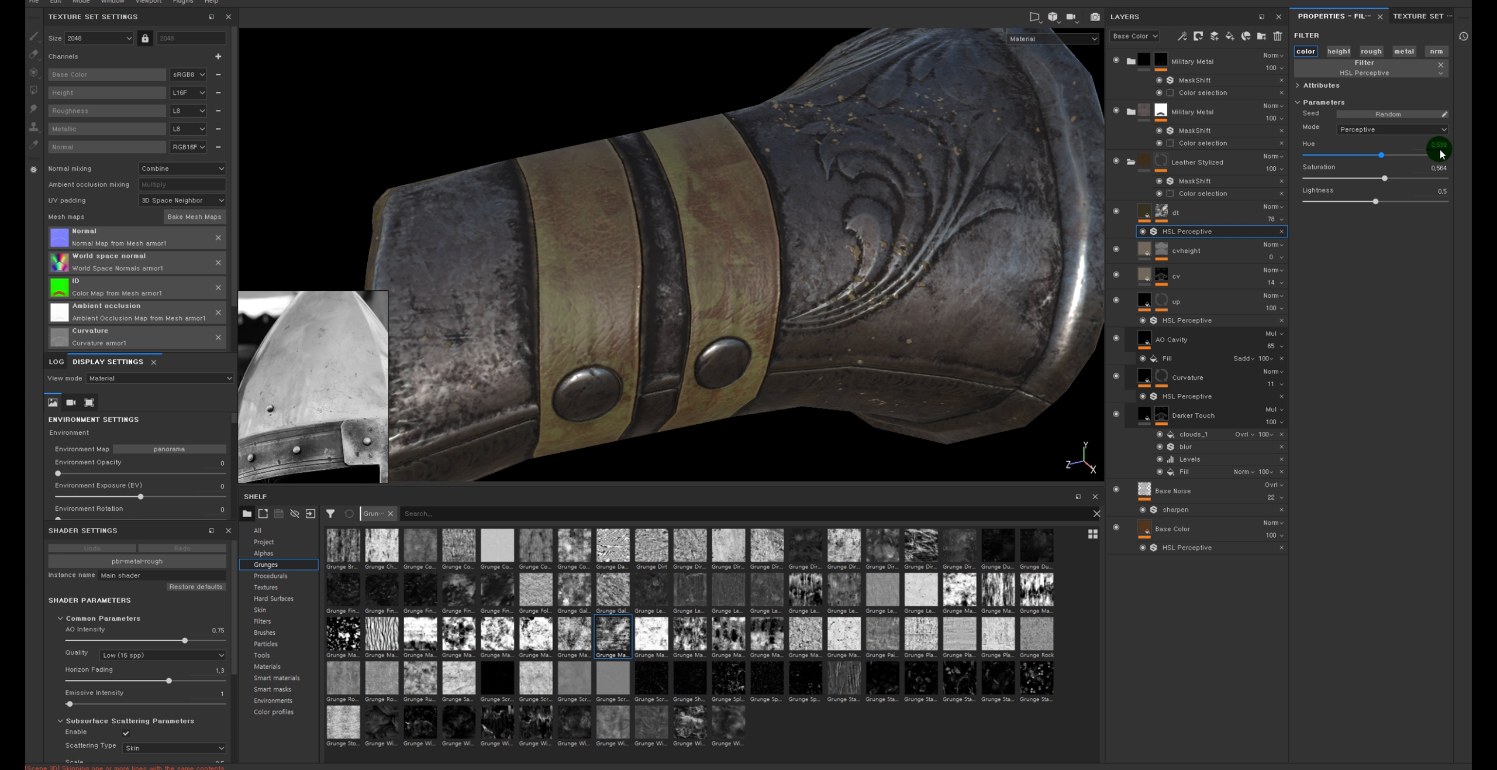
{"action": "type", "text": "0,5"}
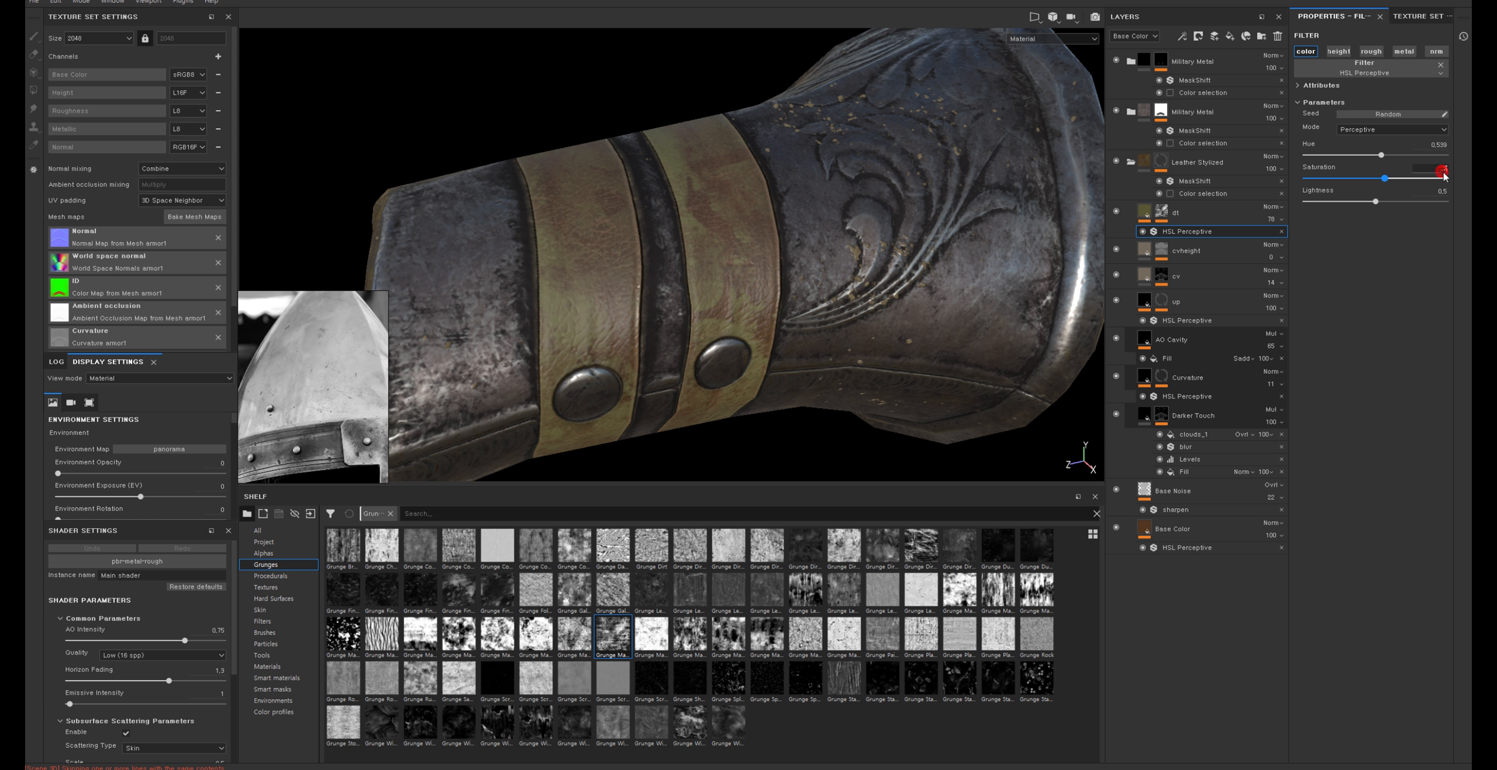
{"action": "left_click", "coordinate": [1440, 193]}
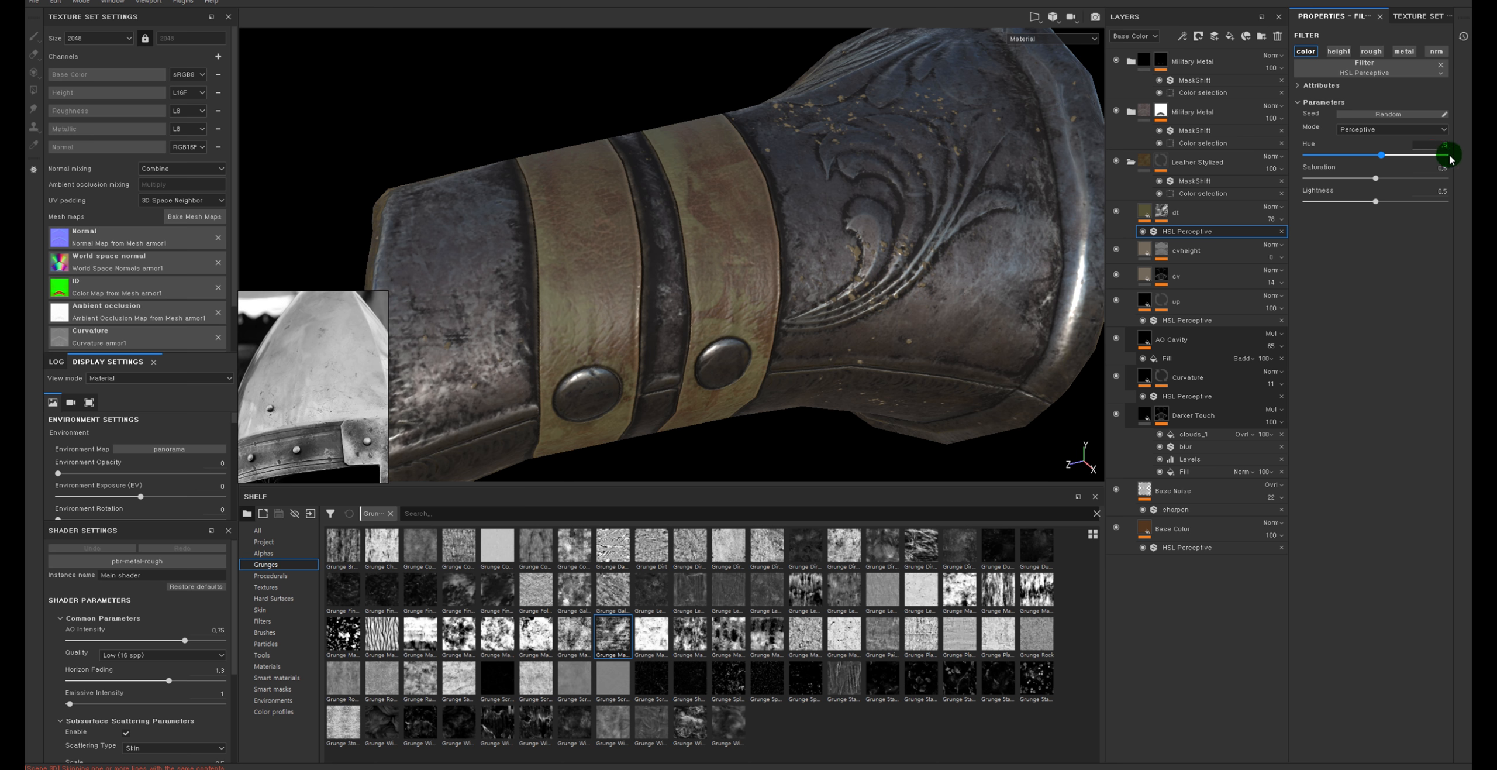
Fine-tune the dt layer's HSL filter to saturation about 0.74 and lightness 0.54, keeping hue at 0.5
{"action": "left_click", "coordinate": [1378, 179]}
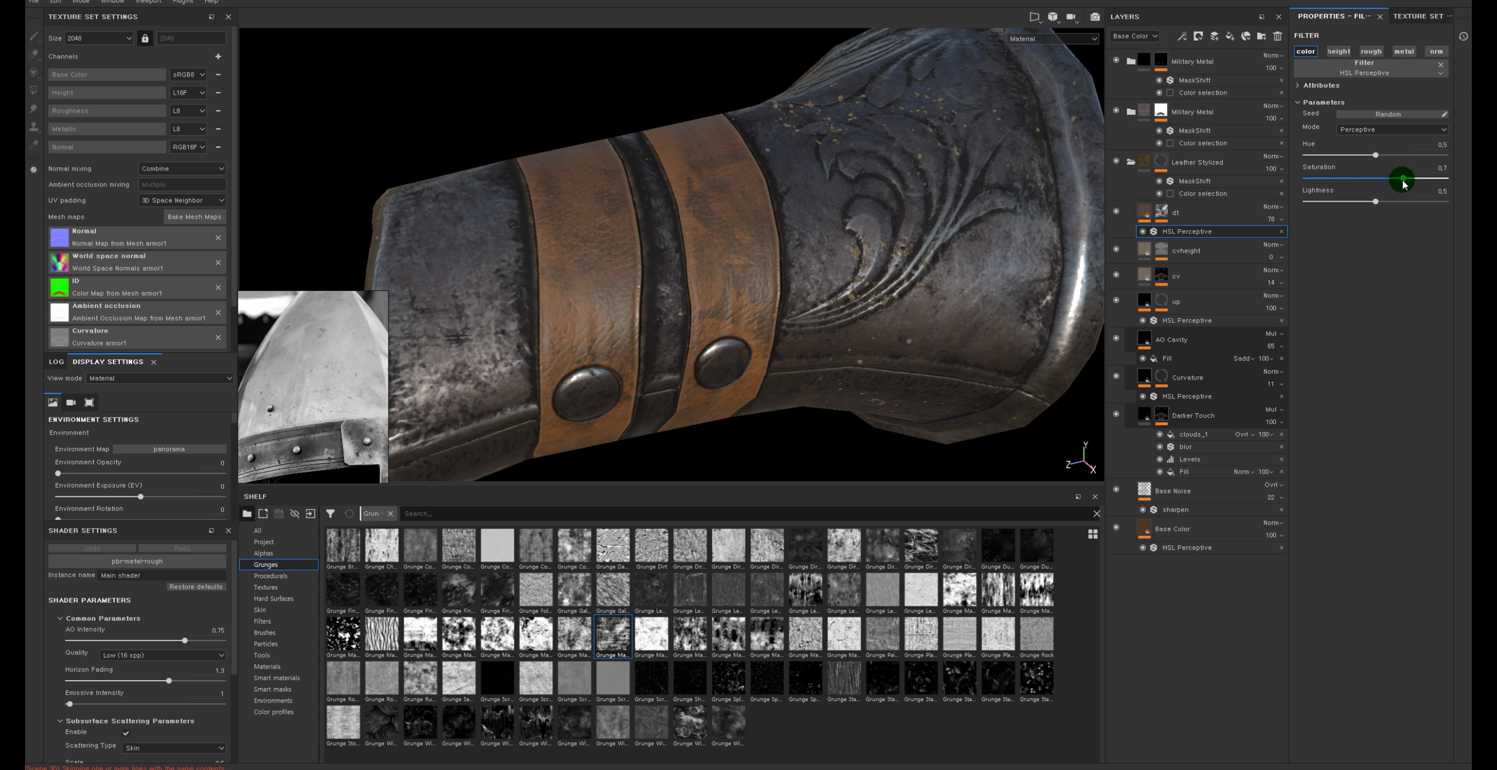
{"action": "left_click", "coordinate": [1378, 156]}
{"action": "left_click_drag", "start_coordinate": [1381, 159], "coordinate": [1380, 159]}
{"action": "left_click", "coordinate": [1392, 176]}
{"action": "left_click", "coordinate": [1385, 155]}
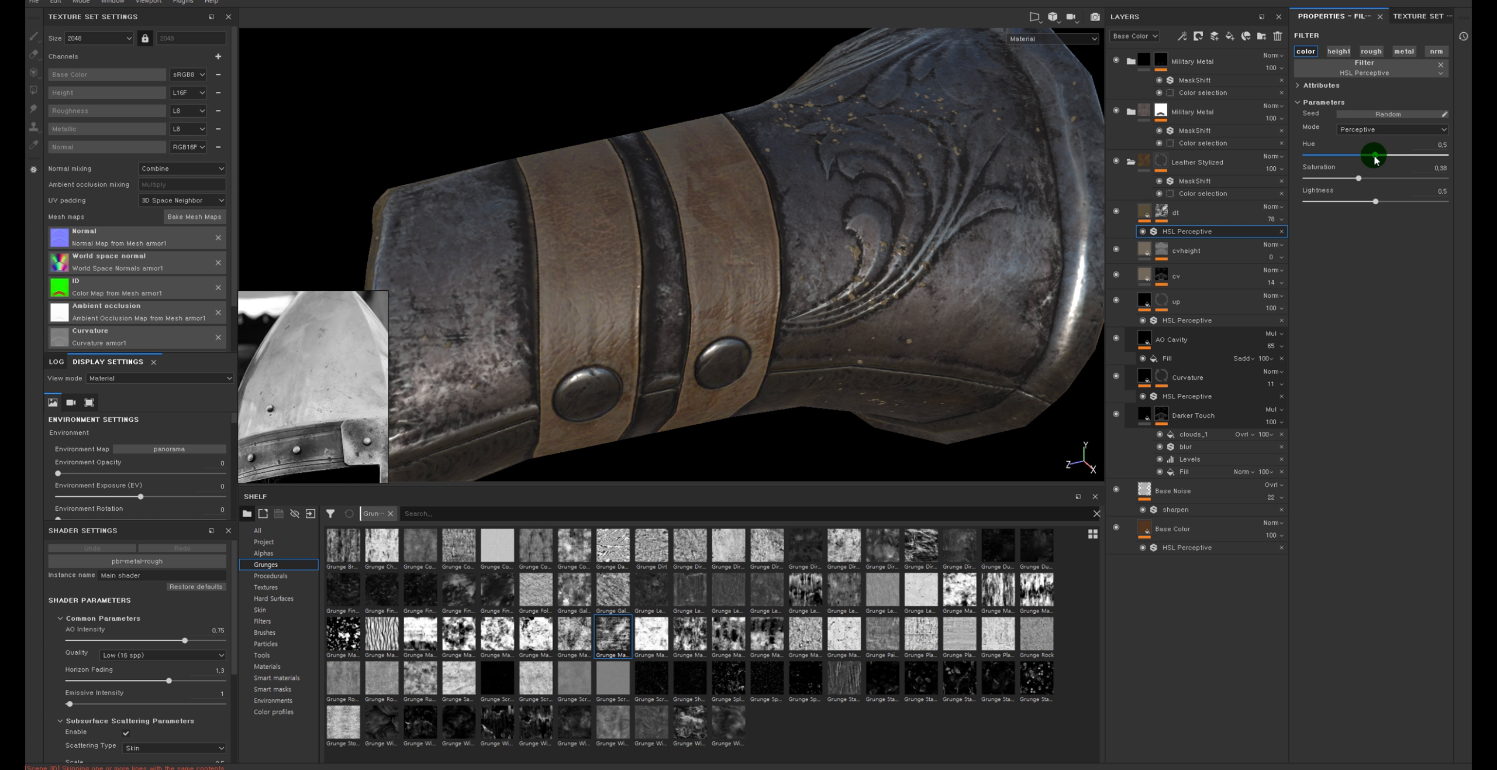
{"action": "mouse_move", "coordinate": [1375, 202]}
{"action": "left_mouse_down"}
{"action": "mouse_move", "coordinate": [1331, 206]}
{"action": "mouse_move", "coordinate": [1383, 202]}
{"action": "left_mouse_up"}
{"action": "left_click", "coordinate": [1360, 180]}
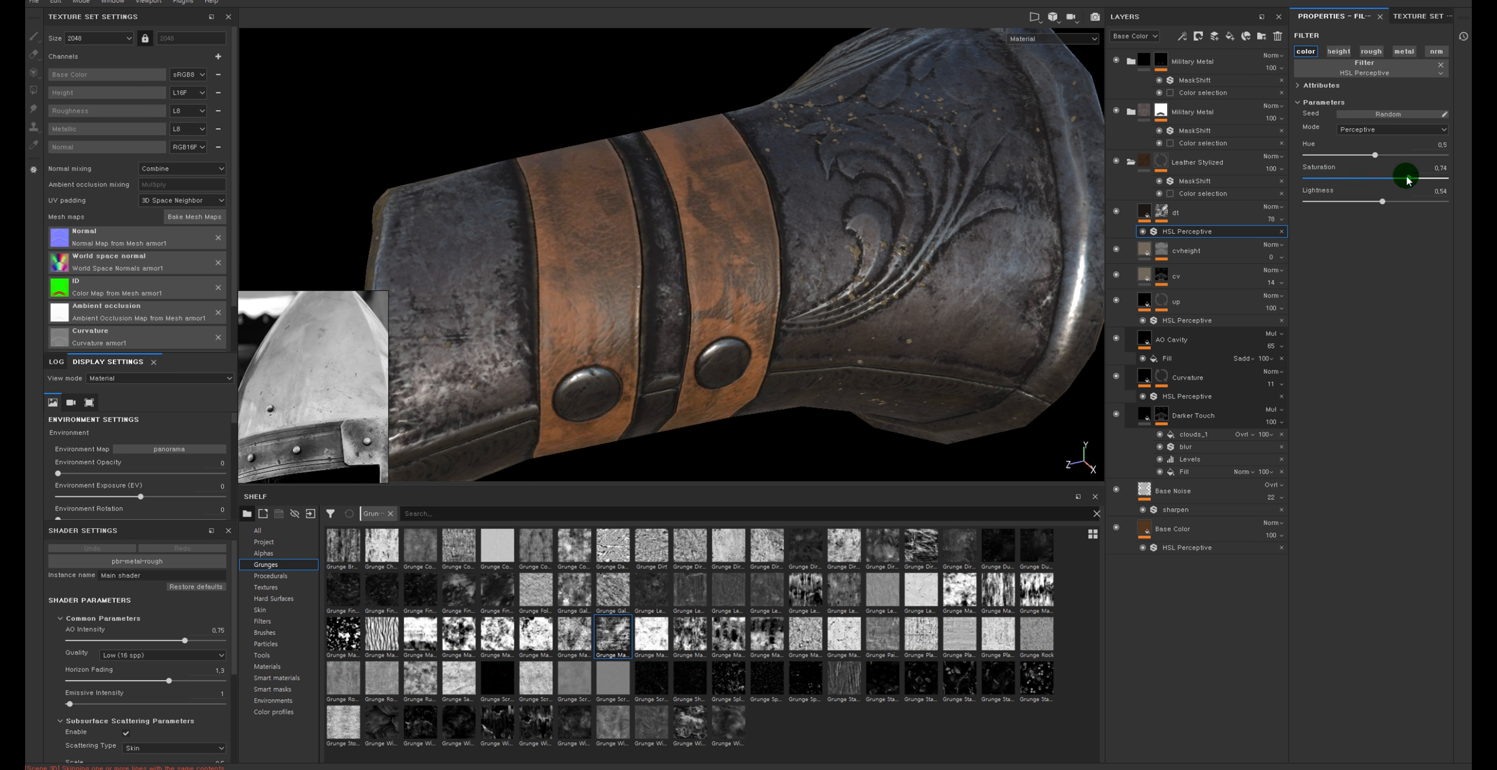
Set the dt layer's HSL saturation to 0.67, keeping hue at 0.5, and set the layer's opacity to 40
{"action": "left_click_drag", "start_coordinate": [1407, 179], "coordinate": [1399, 179]}
{"action": "left_click", "coordinate": [1375, 155]}
{"action": "right_click_drag", "start_coordinate": [963, 175], "coordinate": [378, 180], "text": "alt"}
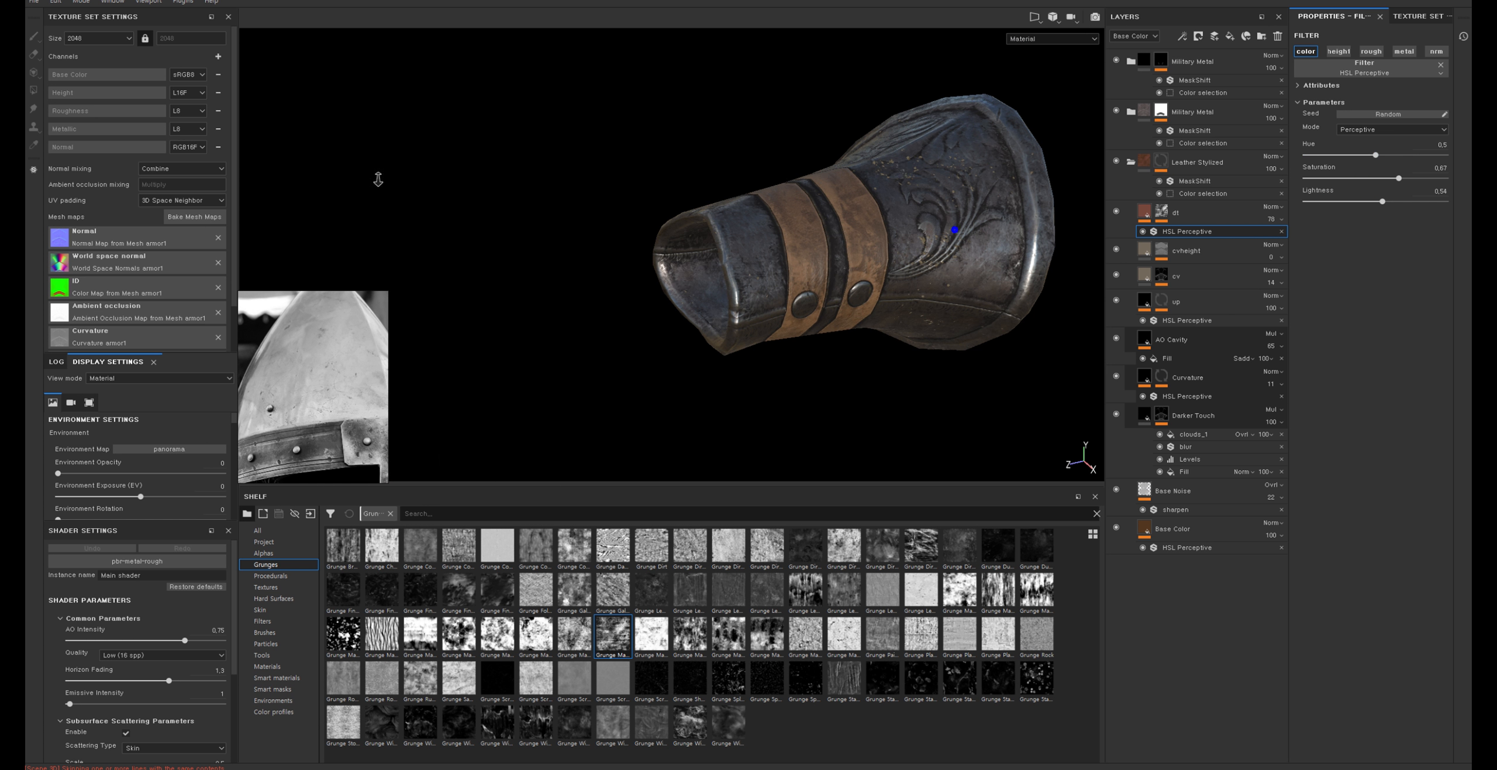
{"action": "left_click_drag", "start_coordinate": [712, 345], "coordinate": [903, 151], "text": "alt"}
{"action": "right_click_drag", "start_coordinate": [904, 144], "coordinate": [1105, 152], "text": "alt"}
{"action": "left_click", "coordinate": [1273, 216]}
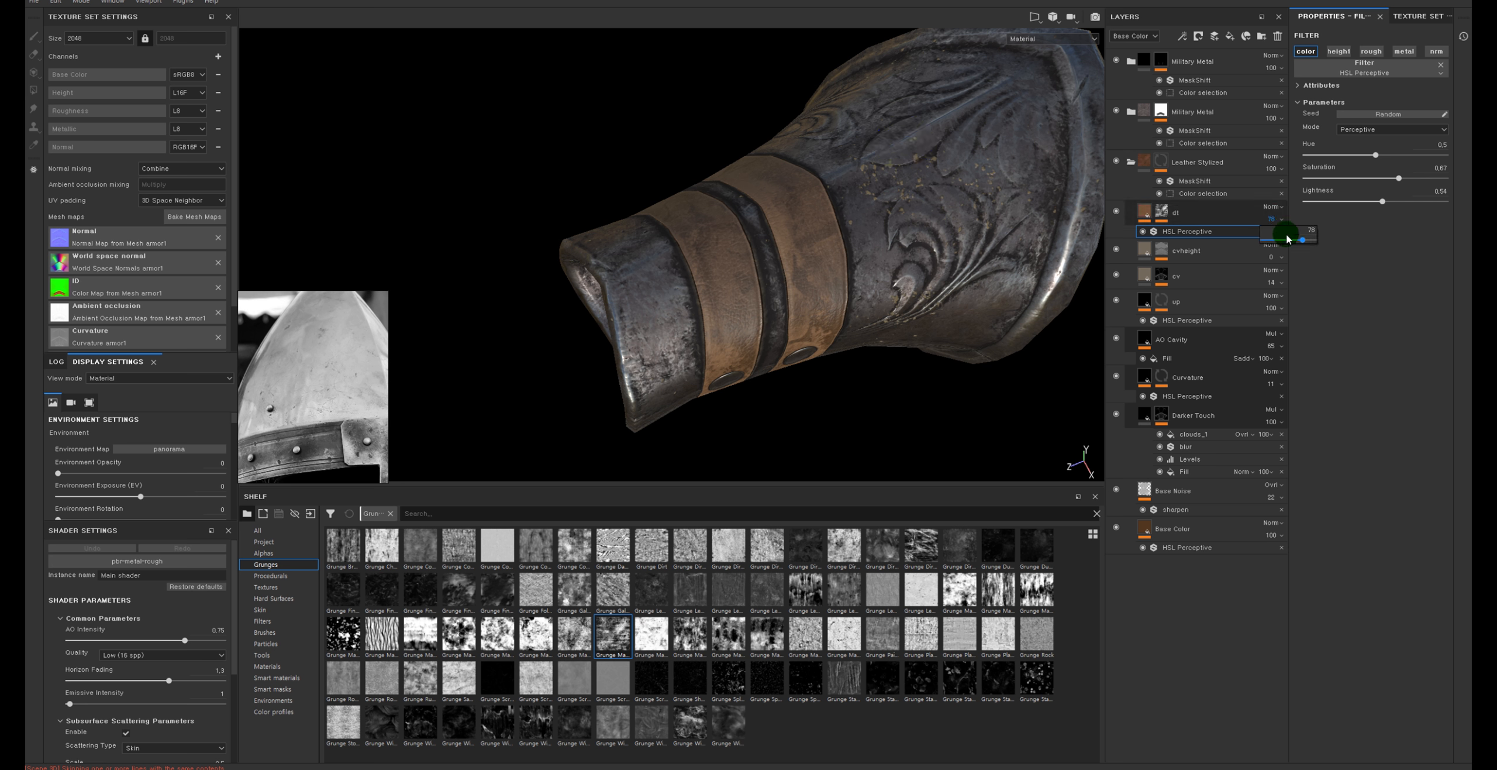
{"action": "left_click_drag", "start_coordinate": [1282, 239], "coordinate": [1284, 240]}
Examine the dirt tone on the leather straps and the surrounding metal from several angles and distances
{"action": "left_click_drag", "start_coordinate": [659, 304], "coordinate": [625, 154], "text": "alt"}
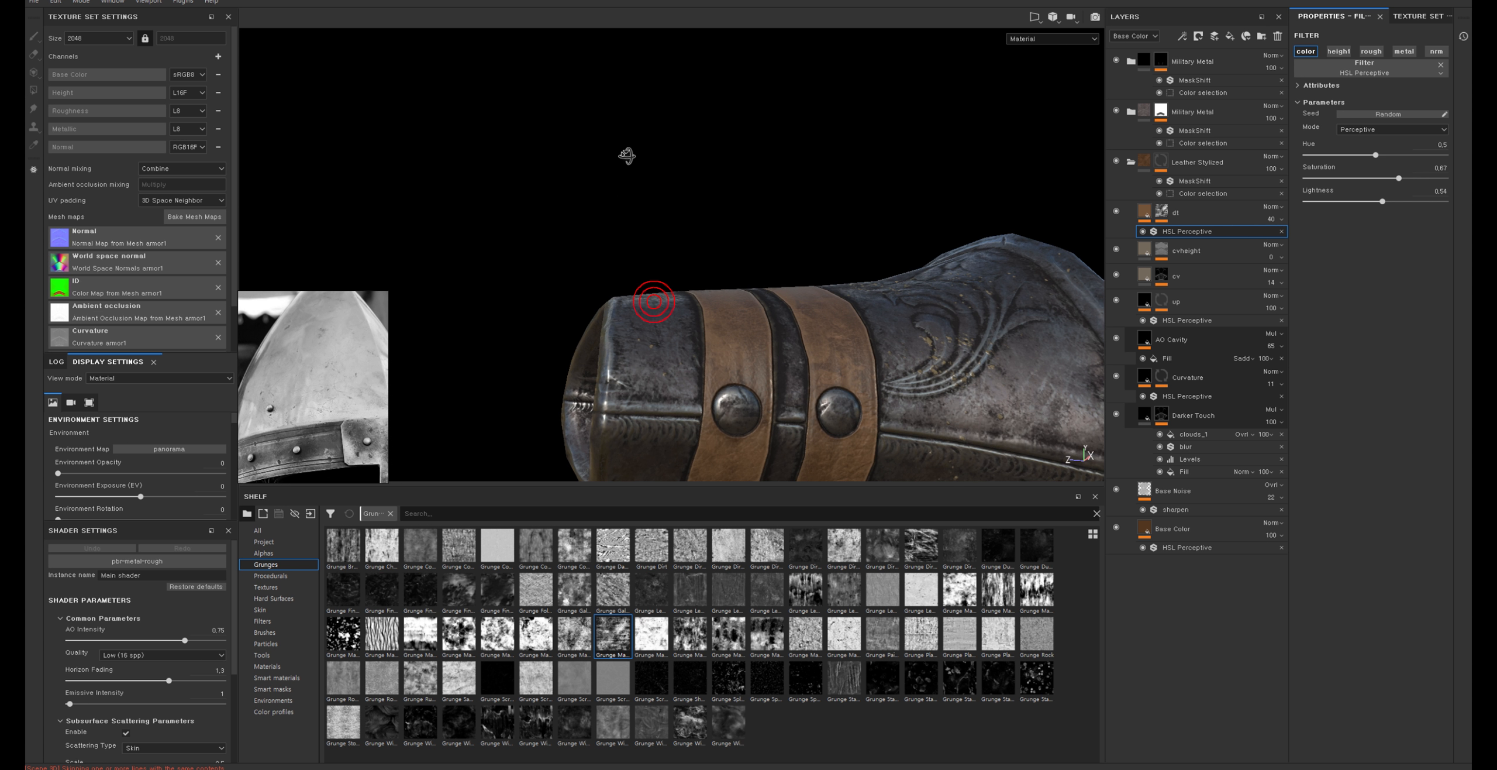
{"action": "middle_click_drag", "start_coordinate": [843, 415], "coordinate": [778, 145], "text": "alt"}
{"action": "left_click_drag", "start_coordinate": [784, 221], "coordinate": [809, 345], "text": "alt"}
{"action": "middle_click_drag", "start_coordinate": [859, 271], "coordinate": [766, 409], "text": "alt"}
{"action": "right_click_drag", "start_coordinate": [936, 356], "coordinate": [813, 348], "text": "alt"}
{"action": "middle_click_drag", "start_coordinate": [822, 334], "coordinate": [825, 246], "text": "alt"}
{"action": "mouse_move", "coordinate": [825, 237]}
{"action": "left_mouse_down", "text": "alt"}
{"action": "mouse_move", "coordinate": [809, 310]}
{"action": "mouse_move", "coordinate": [820, 214]}
{"action": "left_mouse_up", "text": "alt"}
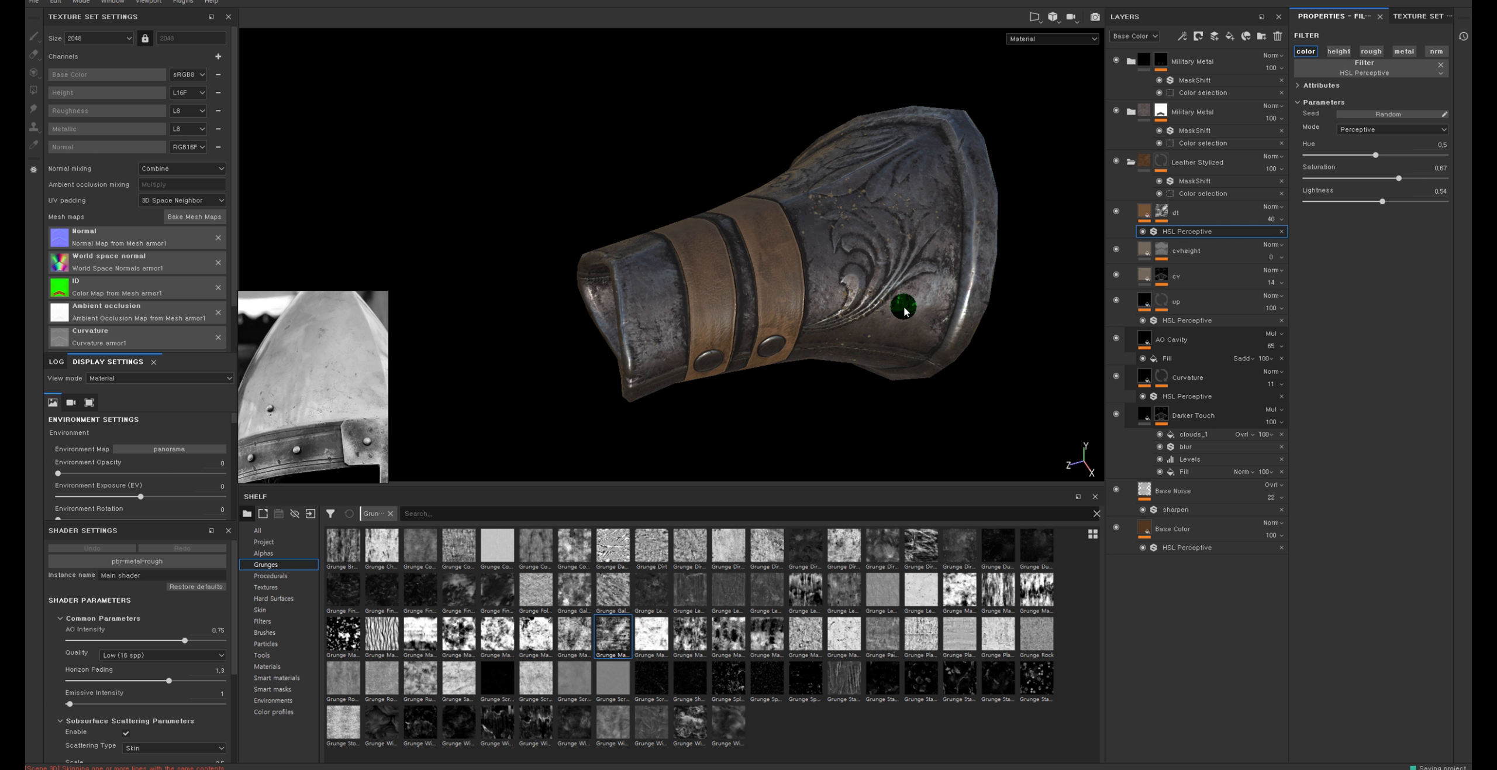
{"action": "left_click_drag", "start_coordinate": [825, 319], "coordinate": [802, 306], "text": "alt"}
{"action": "right_click_drag", "start_coordinate": [817, 311], "coordinate": [817, 358], "text": "alt"}
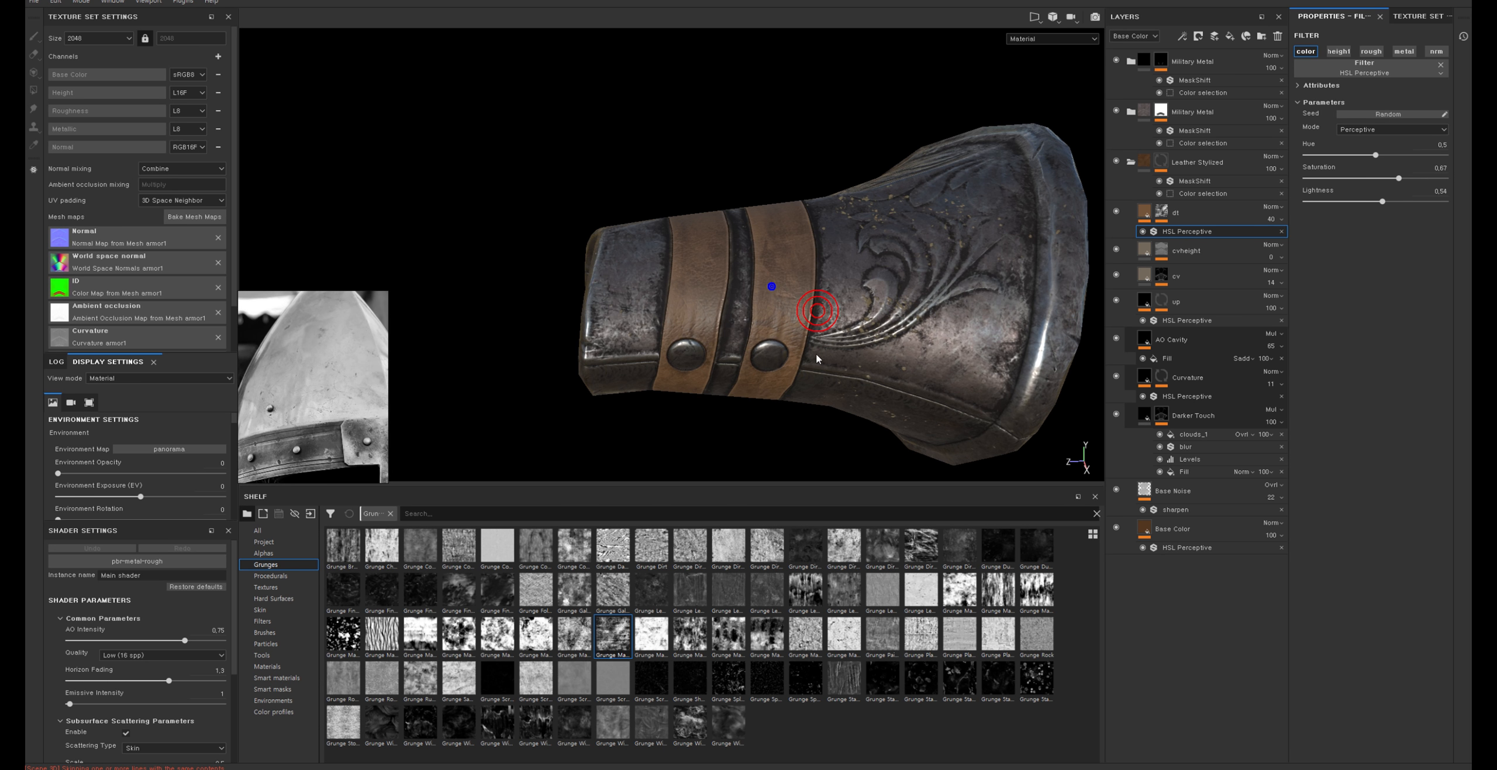
{"action": "left_click_drag", "start_coordinate": [817, 358], "coordinate": [987, 376], "text": "alt"}
{"action": "left_click_drag", "start_coordinate": [947, 266], "coordinate": [952, 254], "text": "alt"}
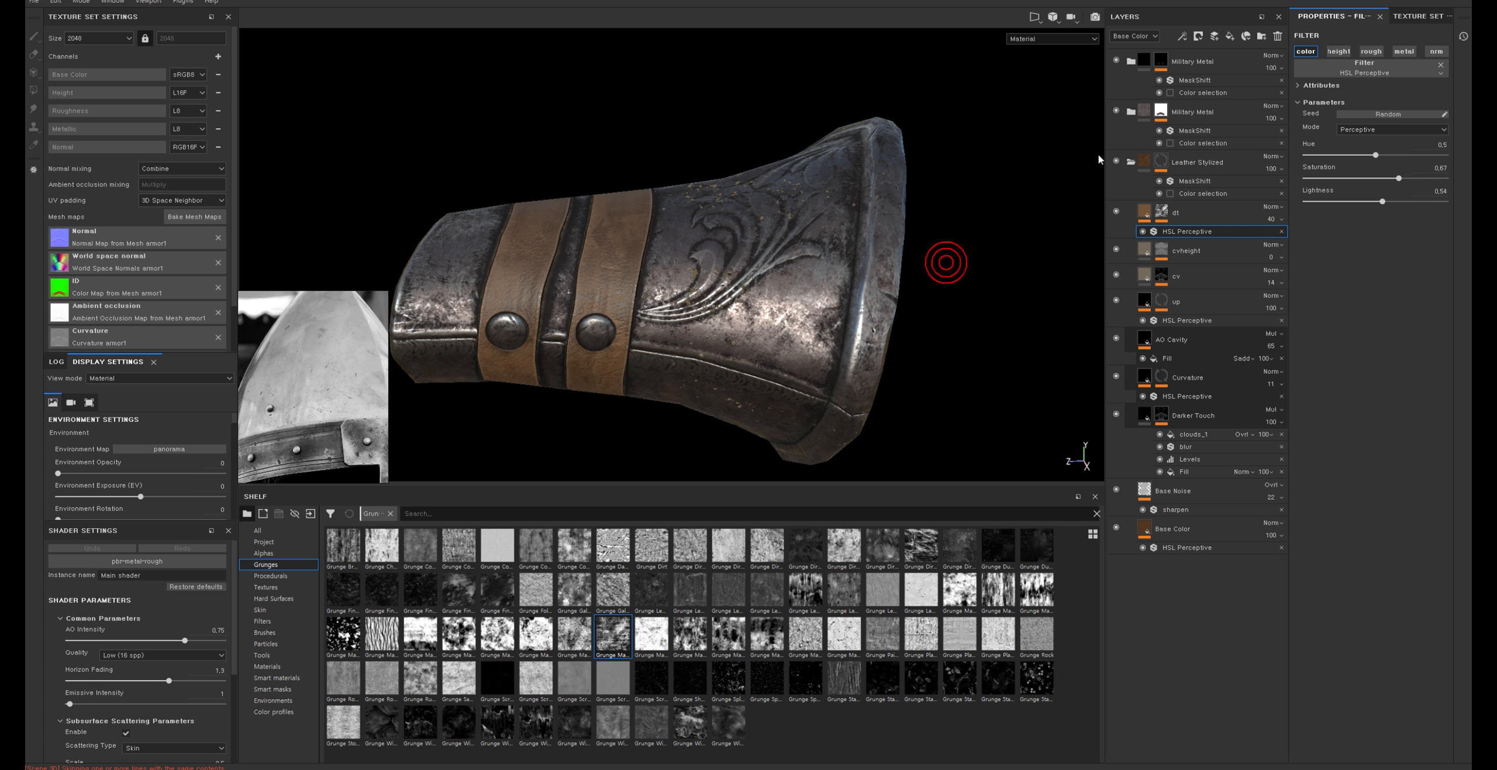
Collapse the Leather Stylized group and toggle the visibility of both Military Metal groups to identify which covers the rivets
{"action": "left_click", "coordinate": [1129, 162]}
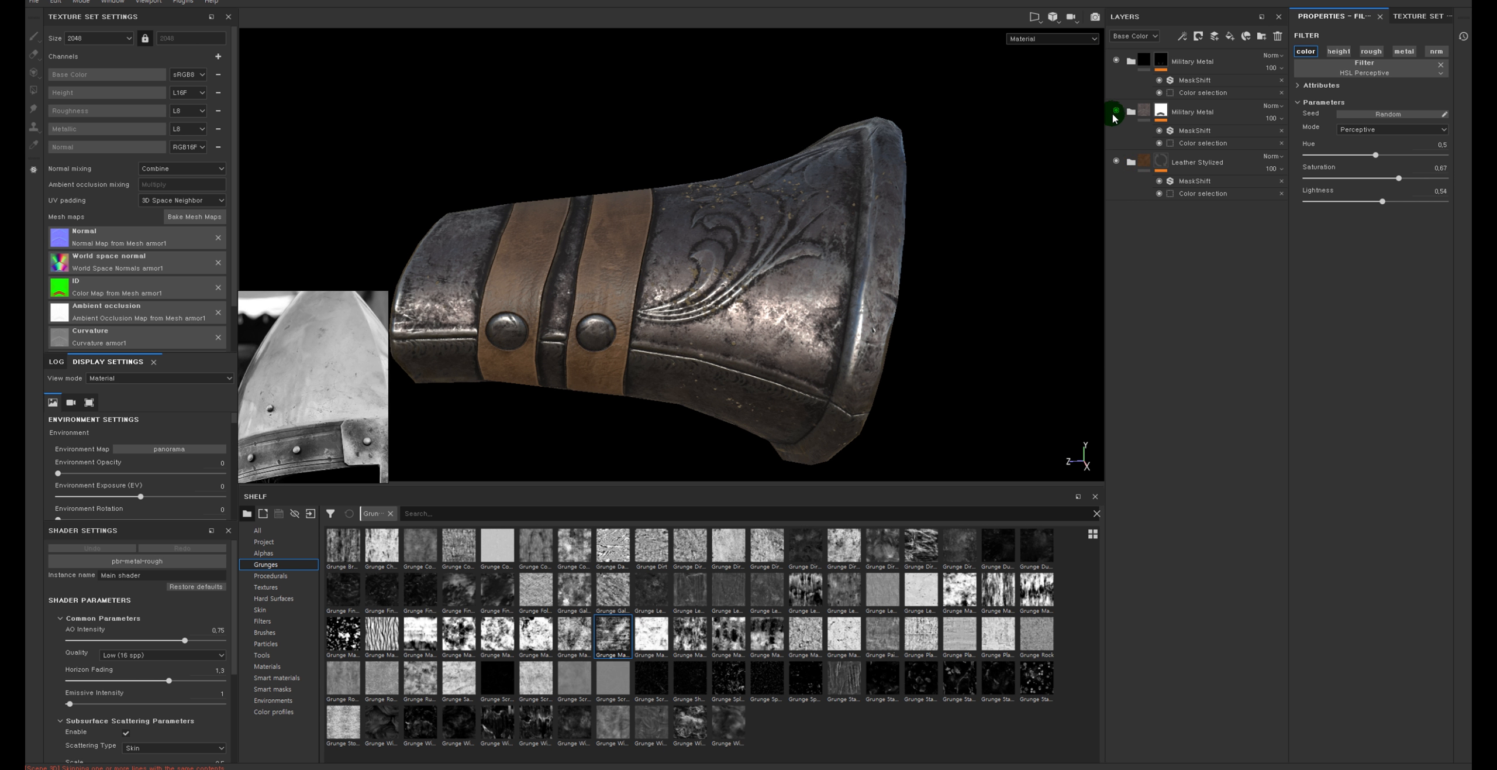
{"action": "left_click", "coordinate": [1113, 113]}
{"action": "left_click", "coordinate": [1115, 112]}
{"action": "left_click", "coordinate": [1115, 112]}
{"action": "left_click", "coordinate": [1115, 111]}
{"action": "left_click", "coordinate": [1116, 62]}
{"action": "left_click", "coordinate": [1116, 61]}
Expand the uppermost Military Metal group and its Metal subgroup, and hide the Dust folder
{"action": "left_click", "coordinate": [1131, 61]}
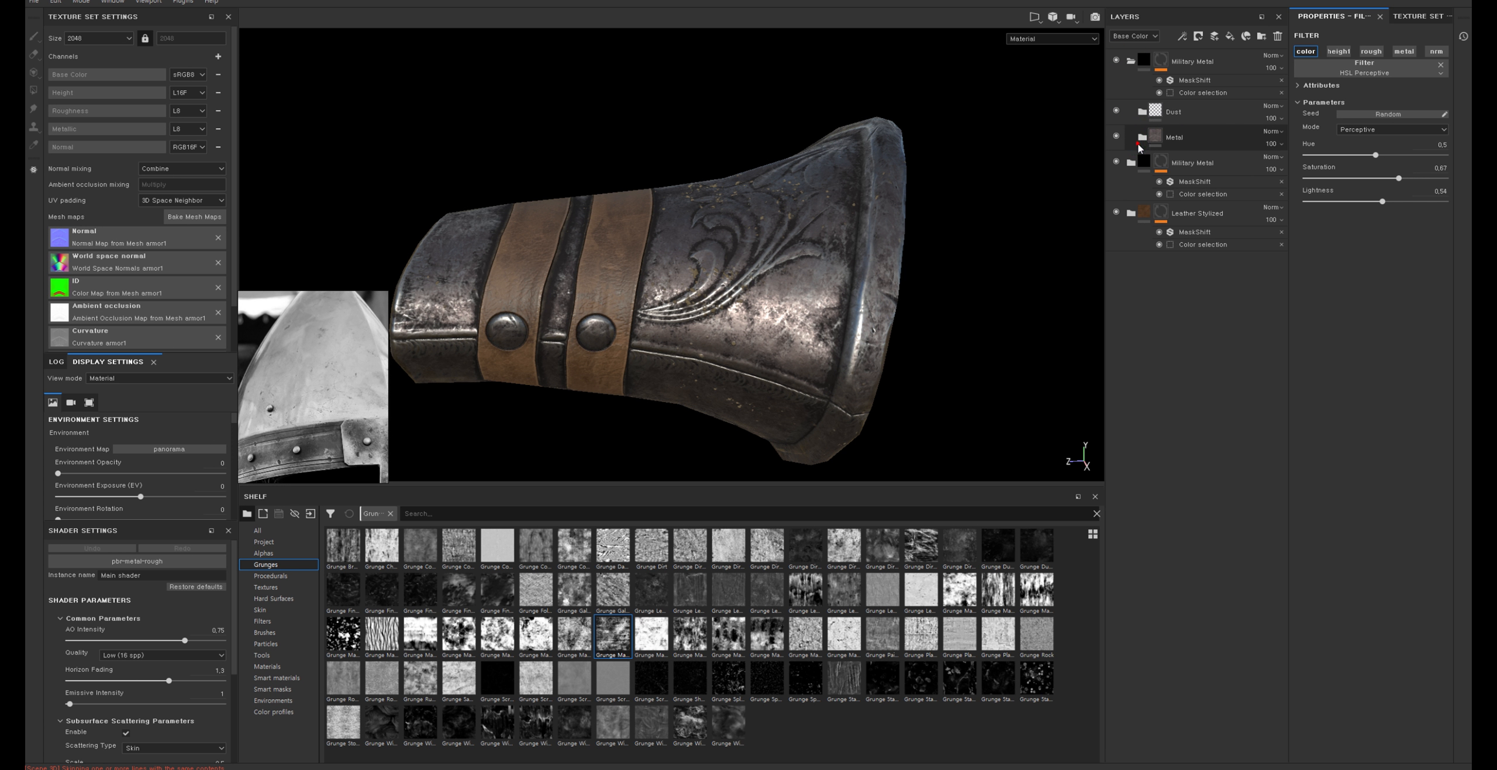
{"action": "left_click", "coordinate": [1137, 143]}
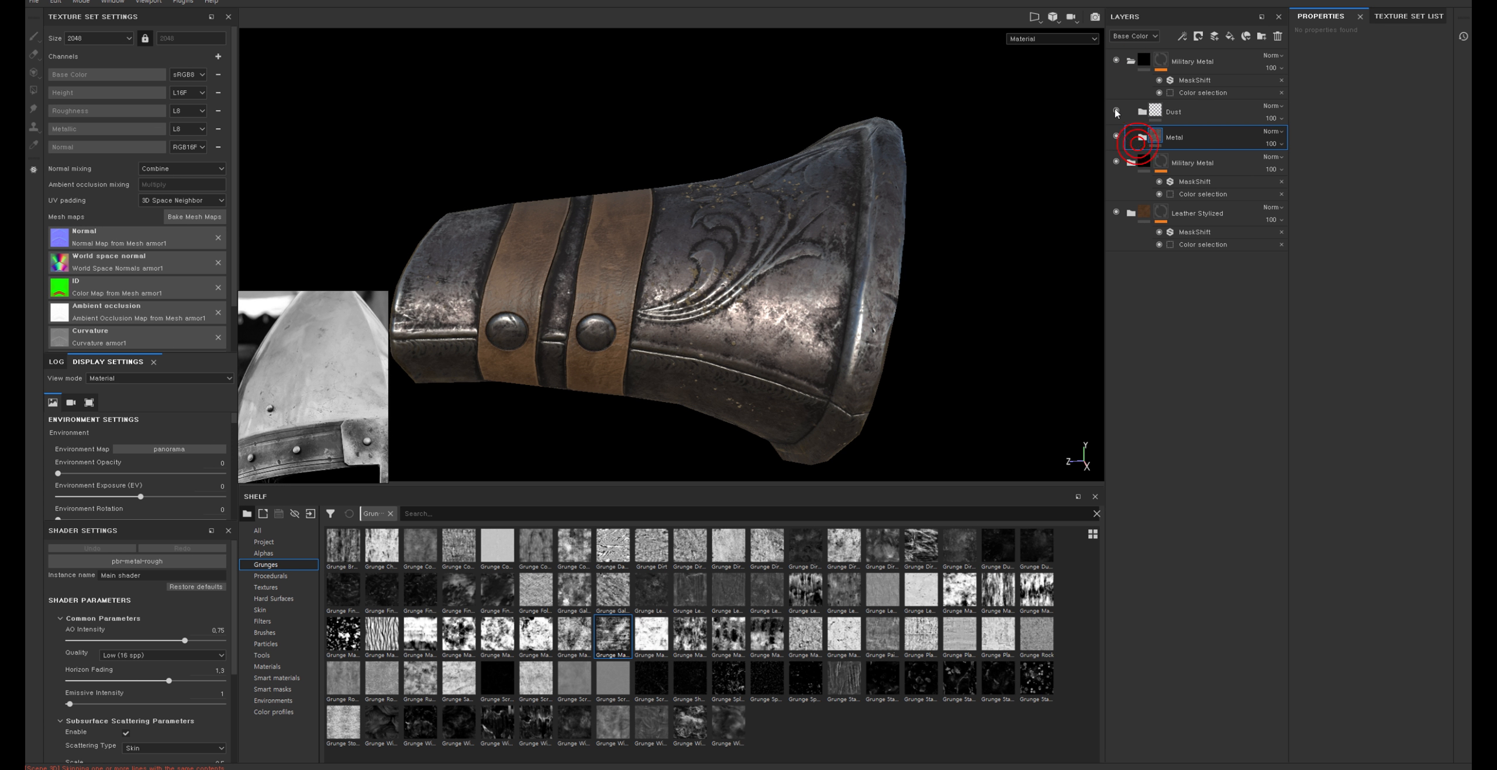
{"action": "left_click", "coordinate": [1142, 137]}
Add a paint layer named col above Edges in the Metal group and set its blending mode to Passthrough
{"action": "left_click", "coordinate": [1157, 161]}
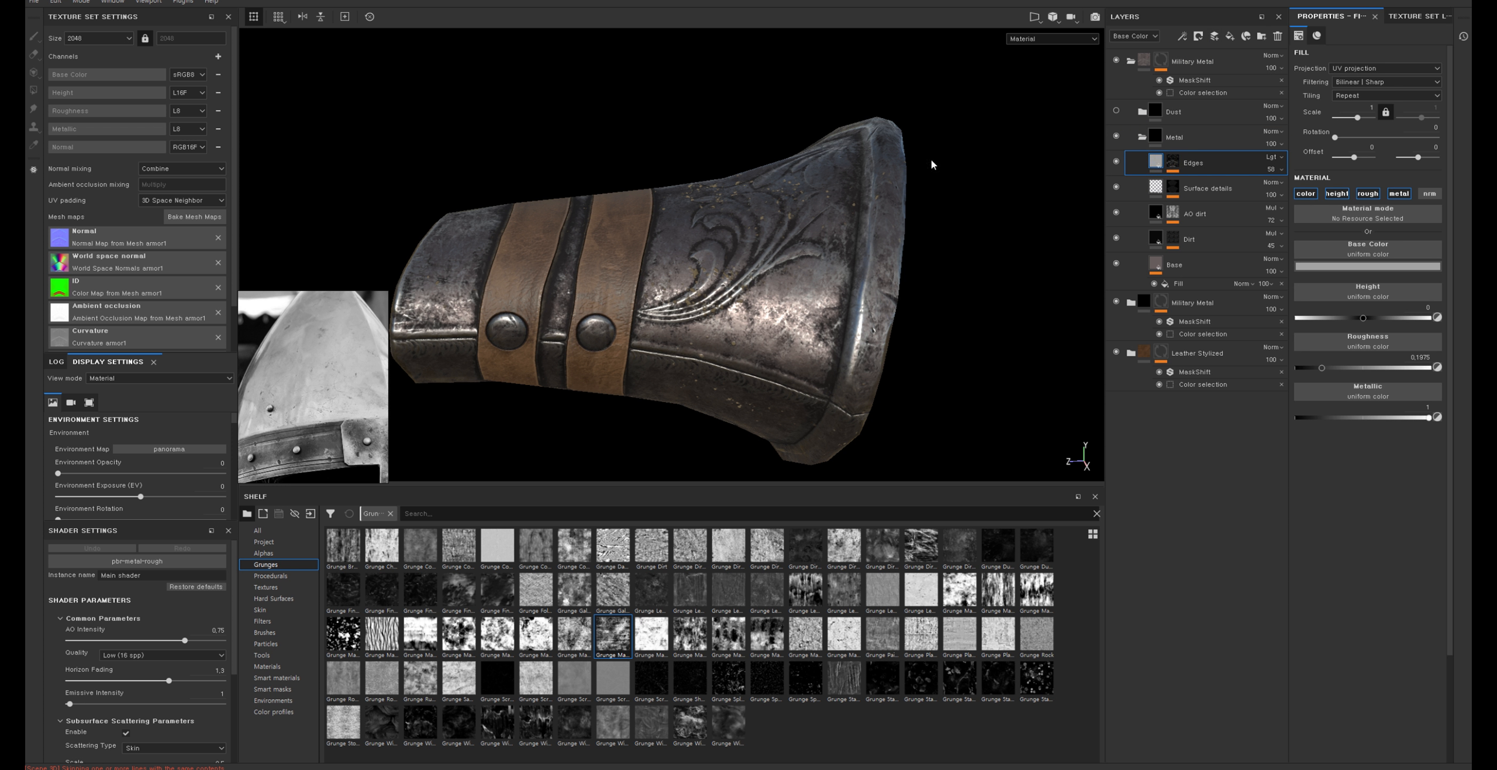
{"action": "left_click_drag", "start_coordinate": [749, 152], "coordinate": [755, 150], "text": "alt"}
{"action": "right_click_drag", "start_coordinate": [858, 78], "coordinate": [859, 138], "text": "alt"}
{"action": "left_click", "coordinate": [1211, 33]}
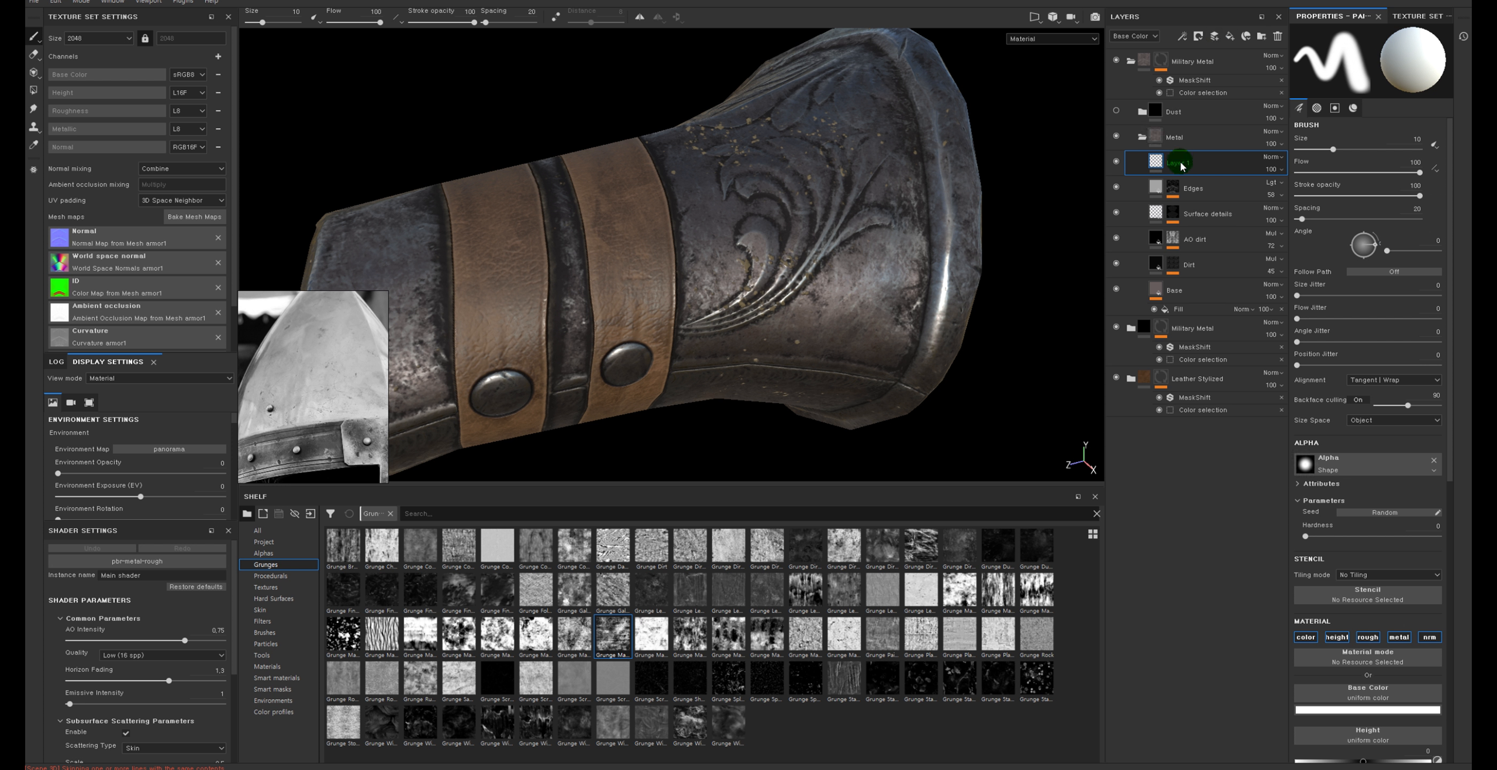
{"action": "double_click", "coordinate": [1181, 163]}
{"action": "type", "text": "clo"}
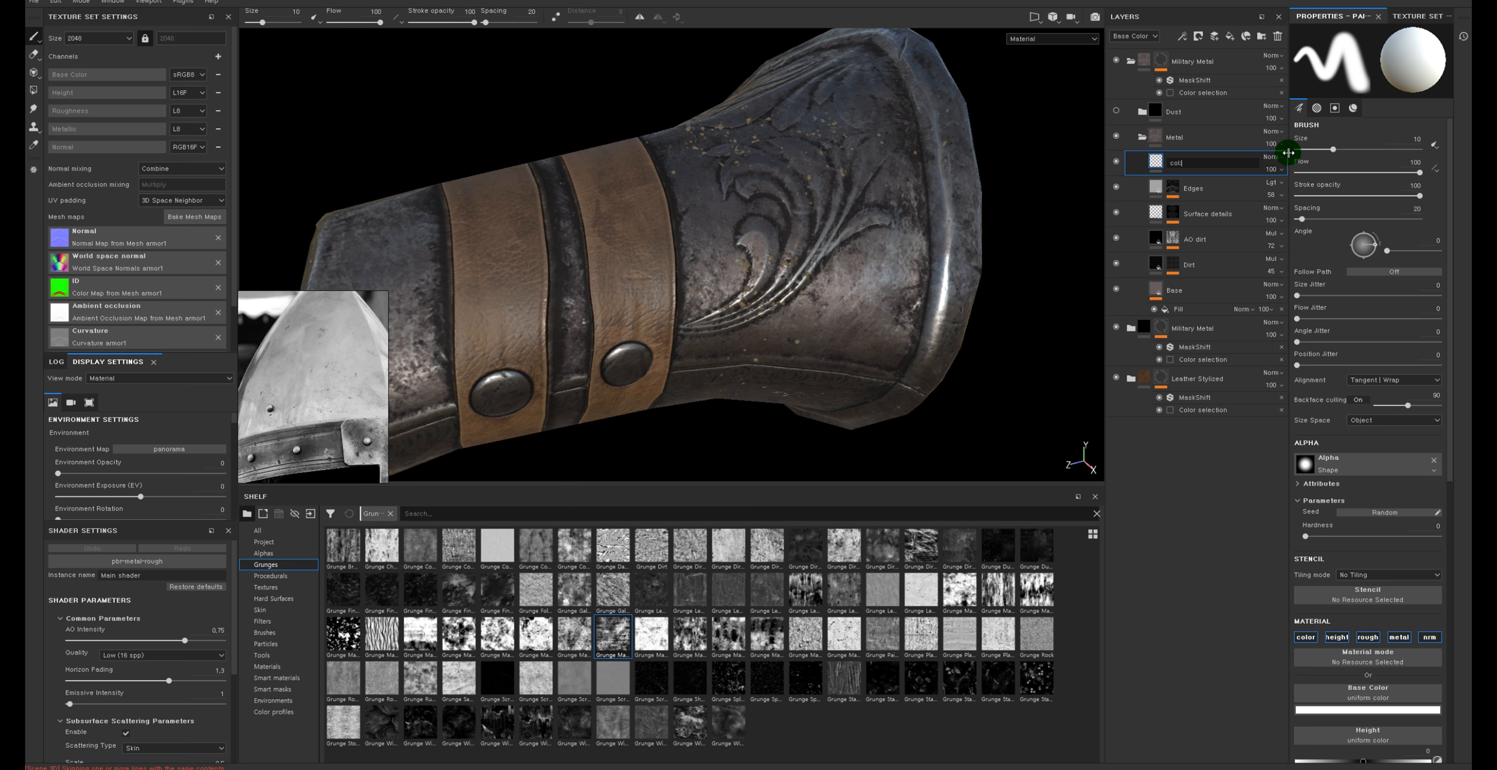
{"action": "left_click", "coordinate": [1270, 157]}
{"action": "left_click", "coordinate": [1270, 186]}
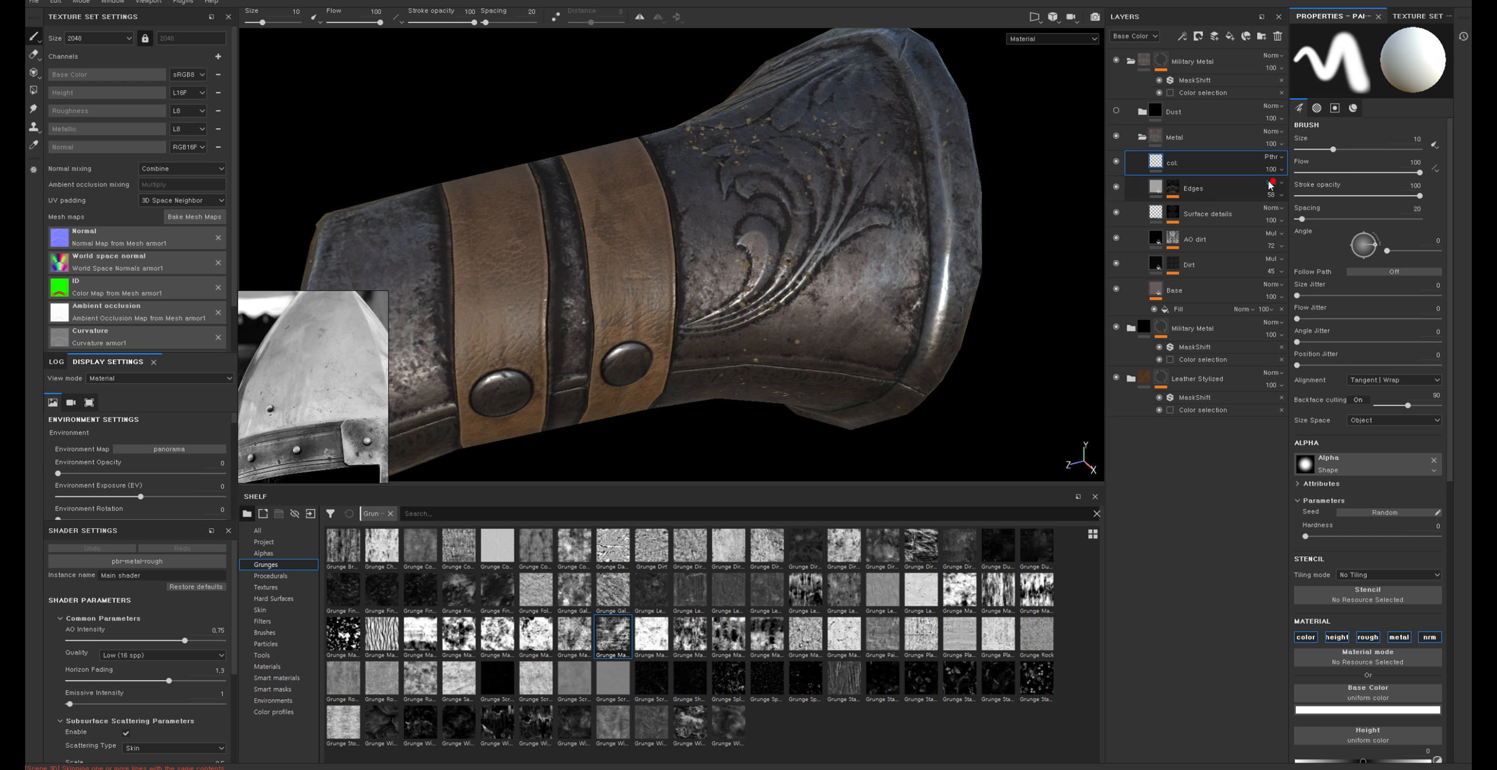
Add an HSL Perceptive filter to the col layer with hue 0.07, saturation about 0.85 and lightness 0.48
{"action": "right_click", "coordinate": [1157, 159]}
{"action": "left_click", "coordinate": [1216, 406]}
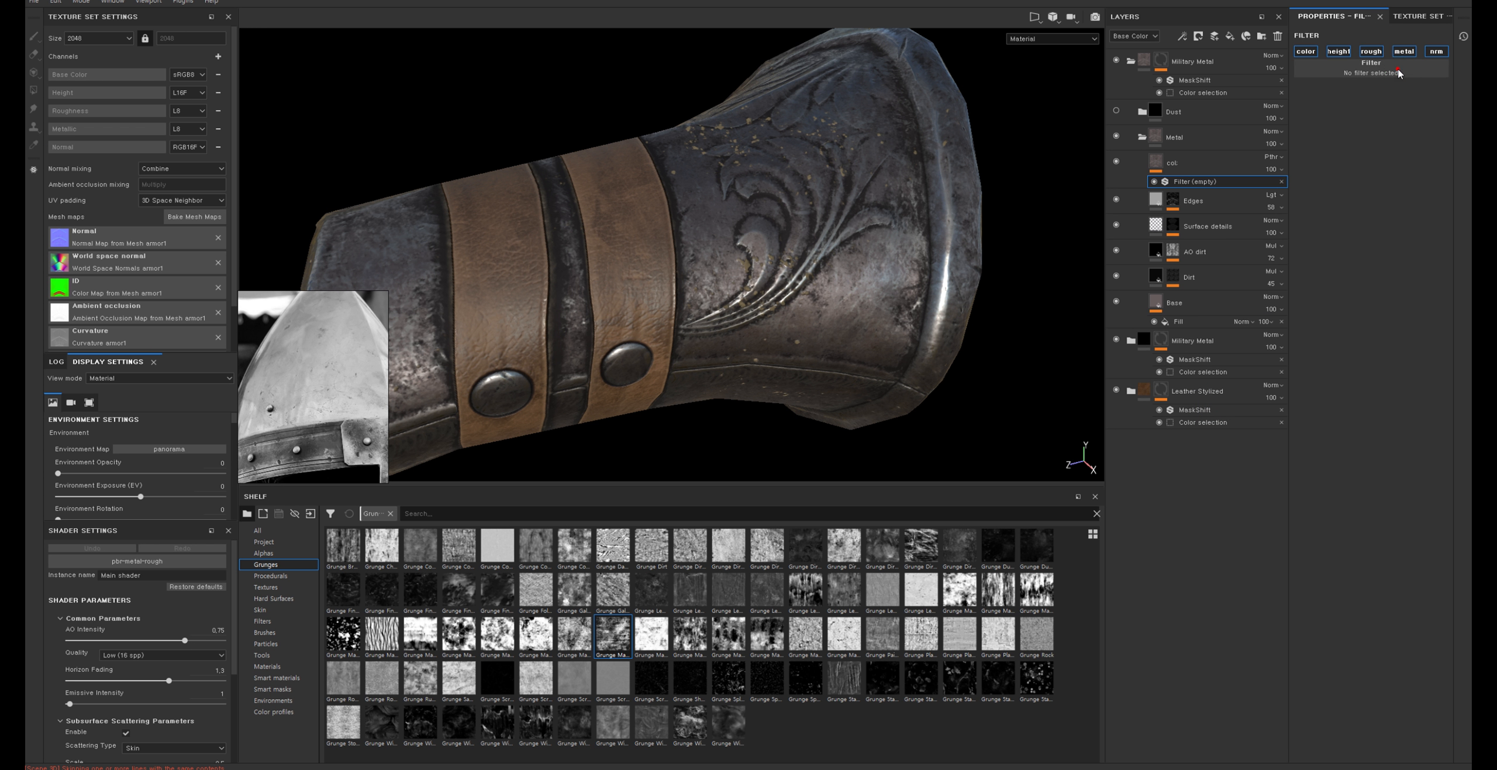
{"action": "left_click", "coordinate": [1371, 69]}
{"action": "left_click", "coordinate": [1321, 209]}
{"action": "mouse_move", "coordinate": [1375, 178]}
{"action": "left_mouse_down"}
{"action": "mouse_move", "coordinate": [1405, 178]}
{"action": "mouse_move", "coordinate": [1349, 155]}
{"action": "mouse_move", "coordinate": [1389, 155]}
{"action": "left_mouse_up"}
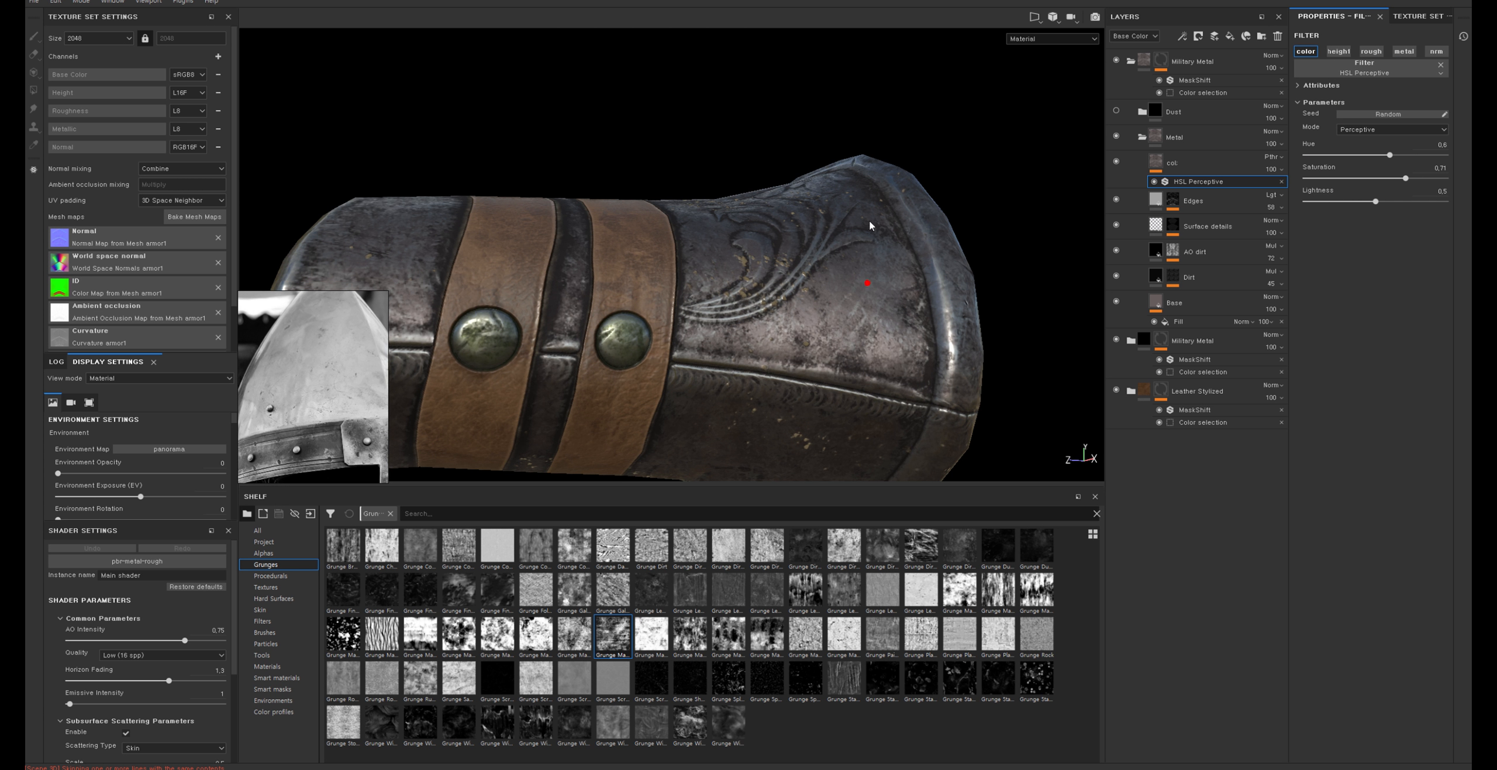
{"action": "mouse_move", "coordinate": [1376, 201]}
{"action": "left_mouse_down"}
{"action": "mouse_move", "coordinate": [1347, 201]}
{"action": "mouse_move", "coordinate": [1374, 201]}
{"action": "left_mouse_up"}
{"action": "left_click_drag", "start_coordinate": [1390, 154], "coordinate": [1316, 158]}
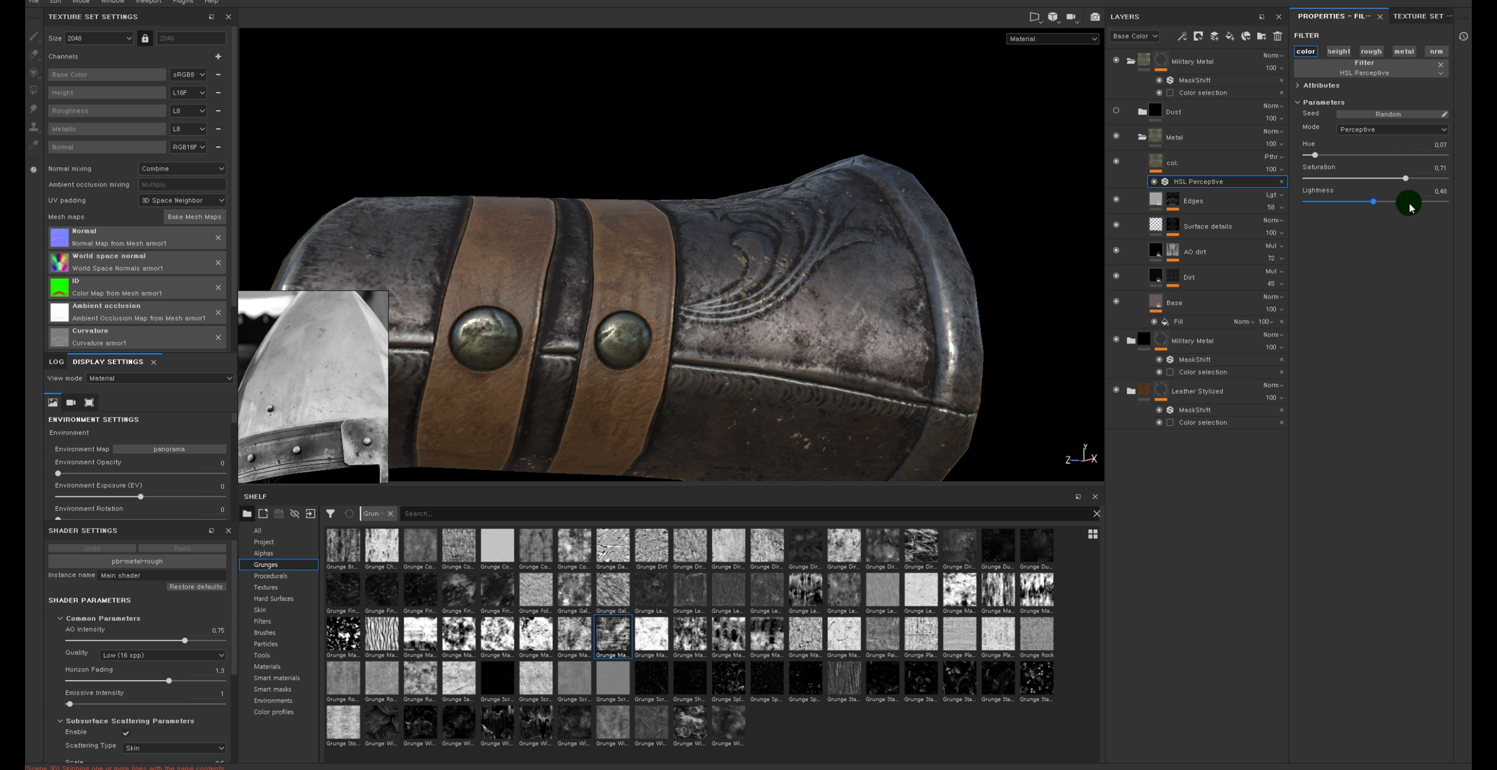
{"action": "left_click_drag", "start_coordinate": [1406, 178], "coordinate": [1426, 179]}
Hide the col, Edges, Surface details, AO dirt and Dirt layers so only the rivets' Base layer shows
{"action": "left_click_drag", "start_coordinate": [989, 185], "coordinate": [1001, 245], "text": "alt"}
{"action": "right_click_drag", "start_coordinate": [999, 246], "coordinate": [877, 253], "text": "alt"}
{"action": "left_click_drag", "start_coordinate": [876, 254], "coordinate": [860, 262], "text": "alt"}
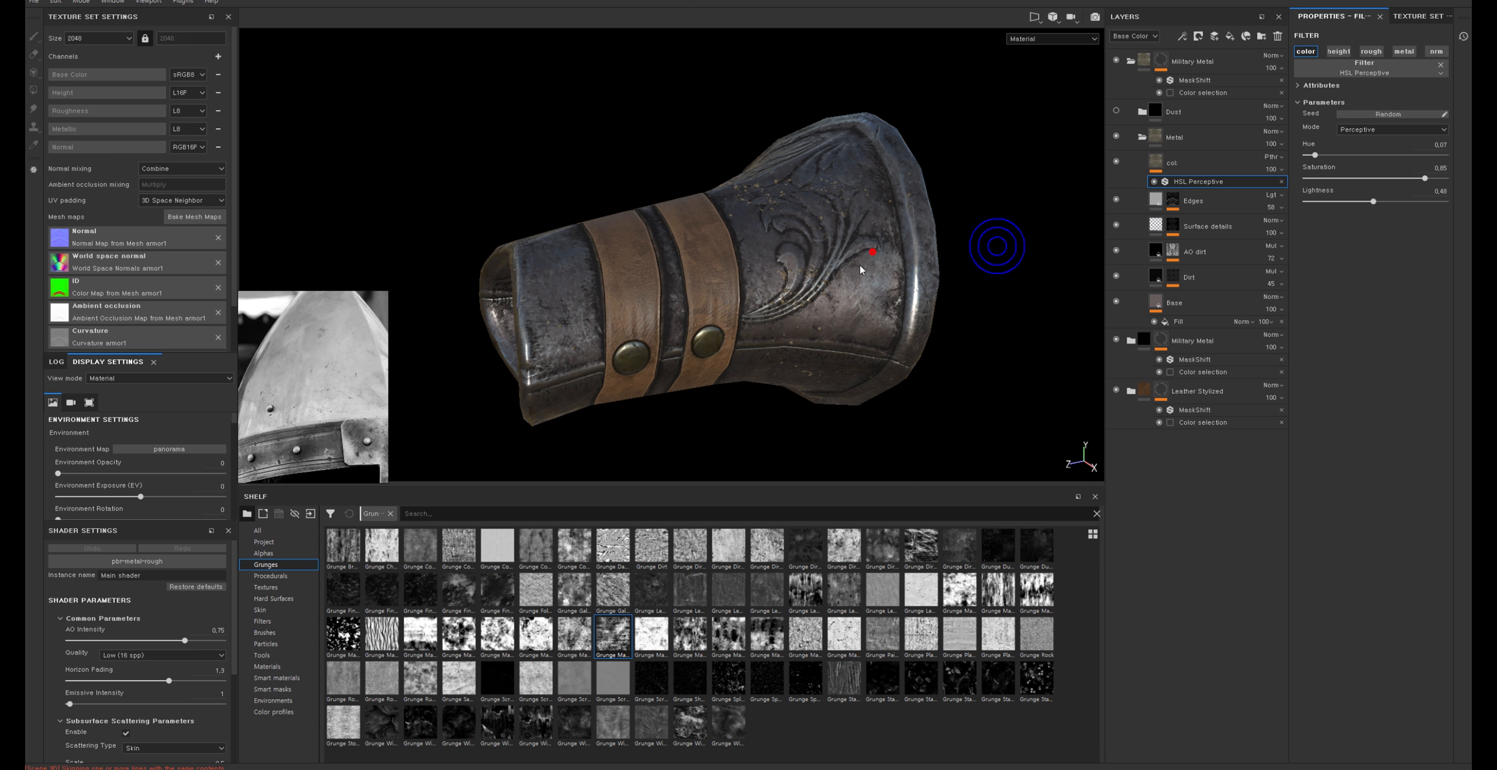
{"action": "middle_click_drag", "start_coordinate": [909, 207], "coordinate": [921, 192], "text": "alt"}
{"action": "right_click_drag", "start_coordinate": [922, 194], "coordinate": [988, 211], "text": "alt"}
{"action": "left_click_drag", "start_coordinate": [917, 277], "coordinate": [942, 231], "text": "alt"}
{"action": "left_click", "coordinate": [1116, 162]}
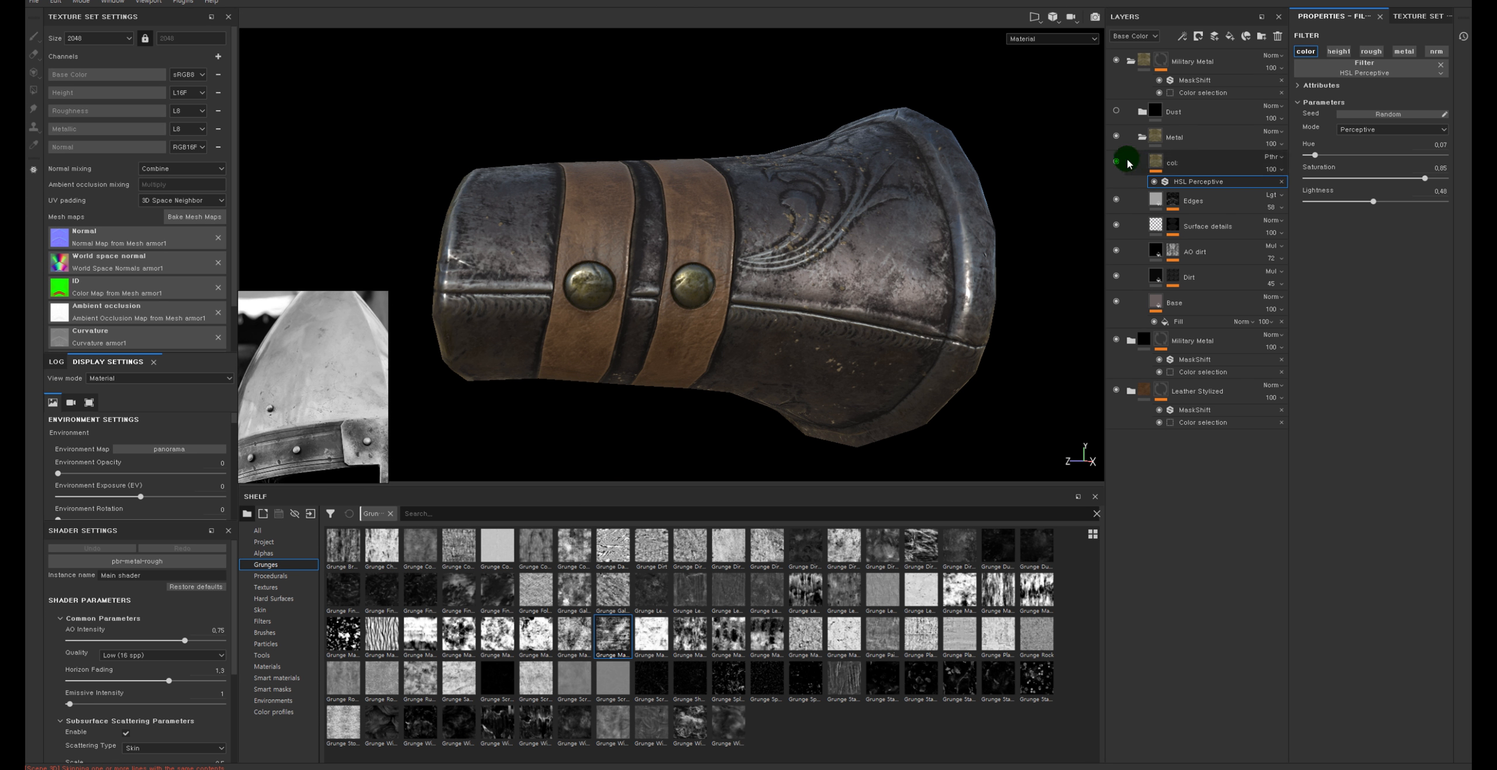
{"action": "left_click", "coordinate": [1116, 197]}
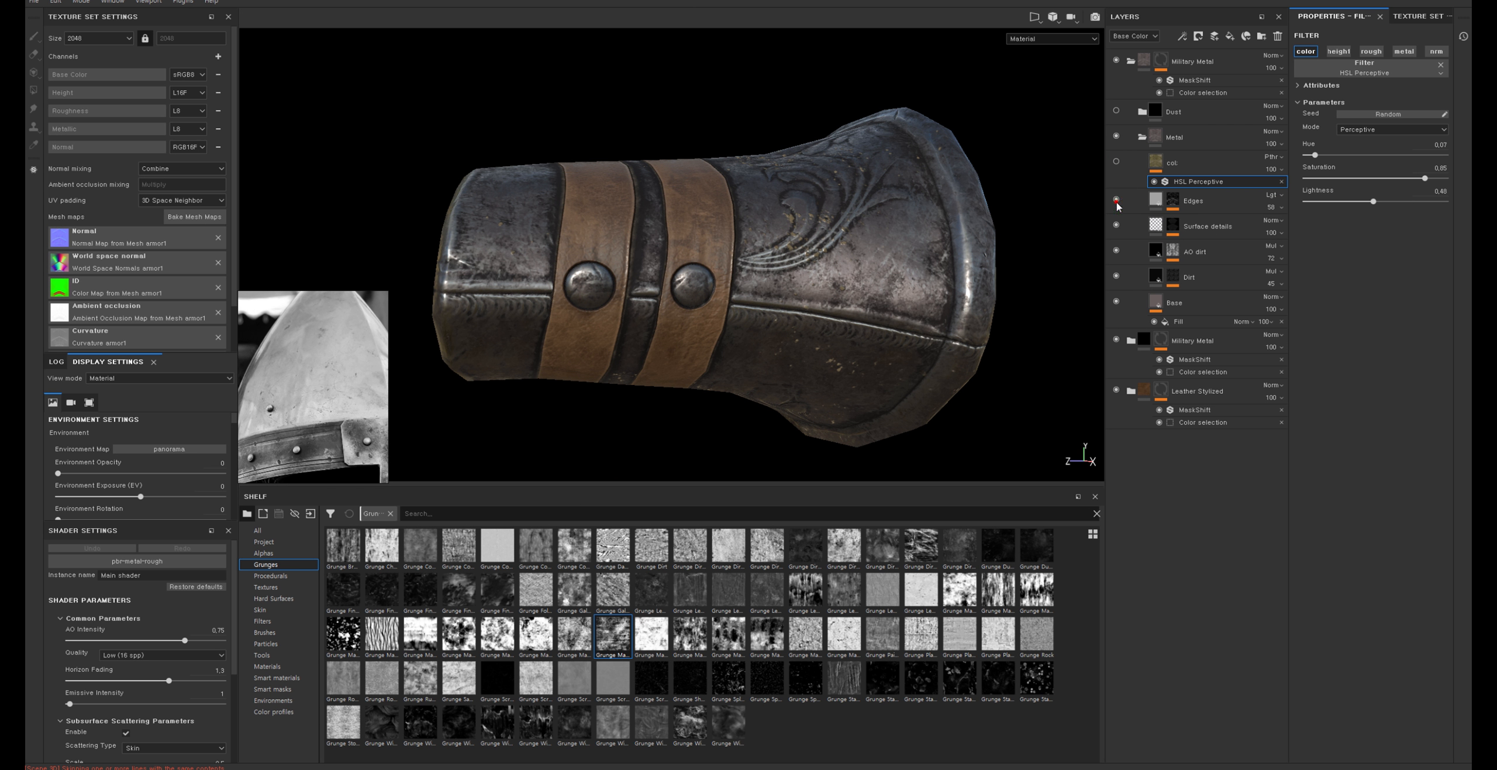
{"action": "left_click", "coordinate": [1116, 224]}
{"action": "left_click", "coordinate": [1115, 250]}
{"action": "left_click", "coordinate": [1116, 275]}
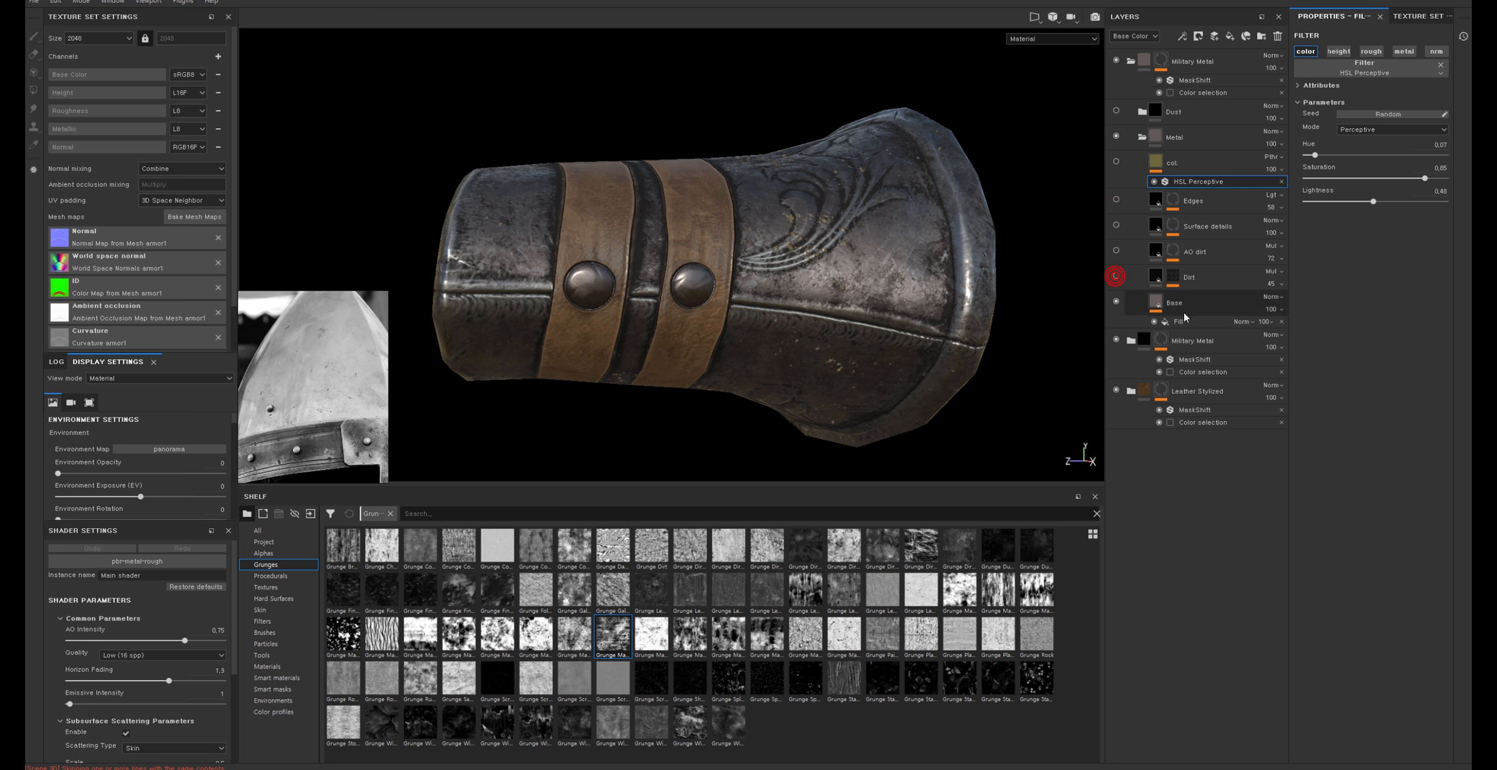
Add an HSL Perceptive filter to the Base layer of the Metal group
{"action": "left_click", "coordinate": [1176, 310]}
{"action": "right_click", "coordinate": [1167, 303]}
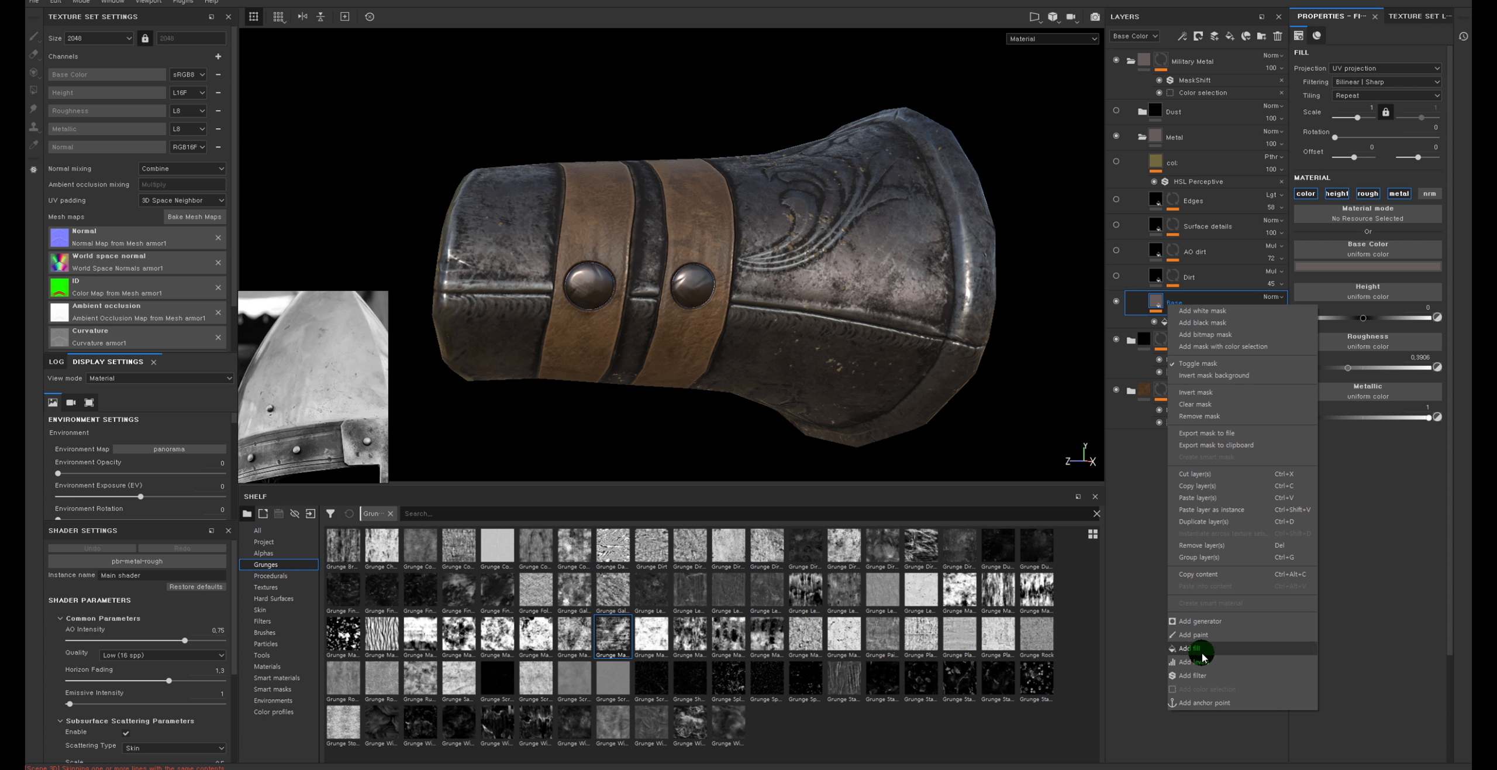
{"action": "left_click", "coordinate": [1192, 676]}
{"action": "left_click", "coordinate": [1427, 68]}
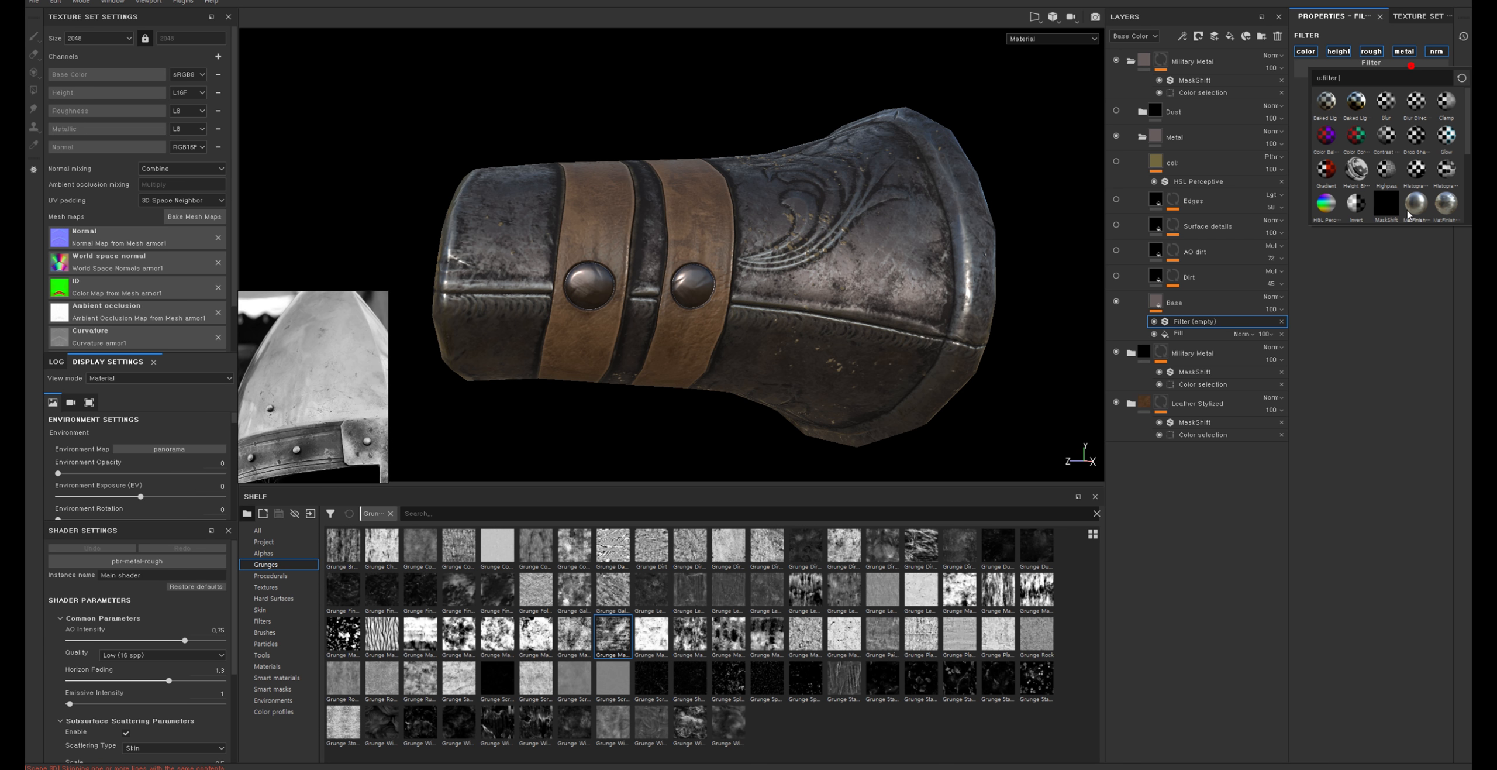
{"action": "left_click", "coordinate": [1319, 199]}
Tune the Base layer's HSL filter to hue 0.56, saturation about 0.36 and lightness 0.5
{"action": "left_click_drag", "start_coordinate": [1416, 178], "coordinate": [1409, 177]}
{"action": "mouse_move", "coordinate": [1375, 155]}
{"action": "left_mouse_down"}
{"action": "mouse_move", "coordinate": [1359, 152]}
{"action": "mouse_move", "coordinate": [1384, 154]}
{"action": "left_mouse_up"}
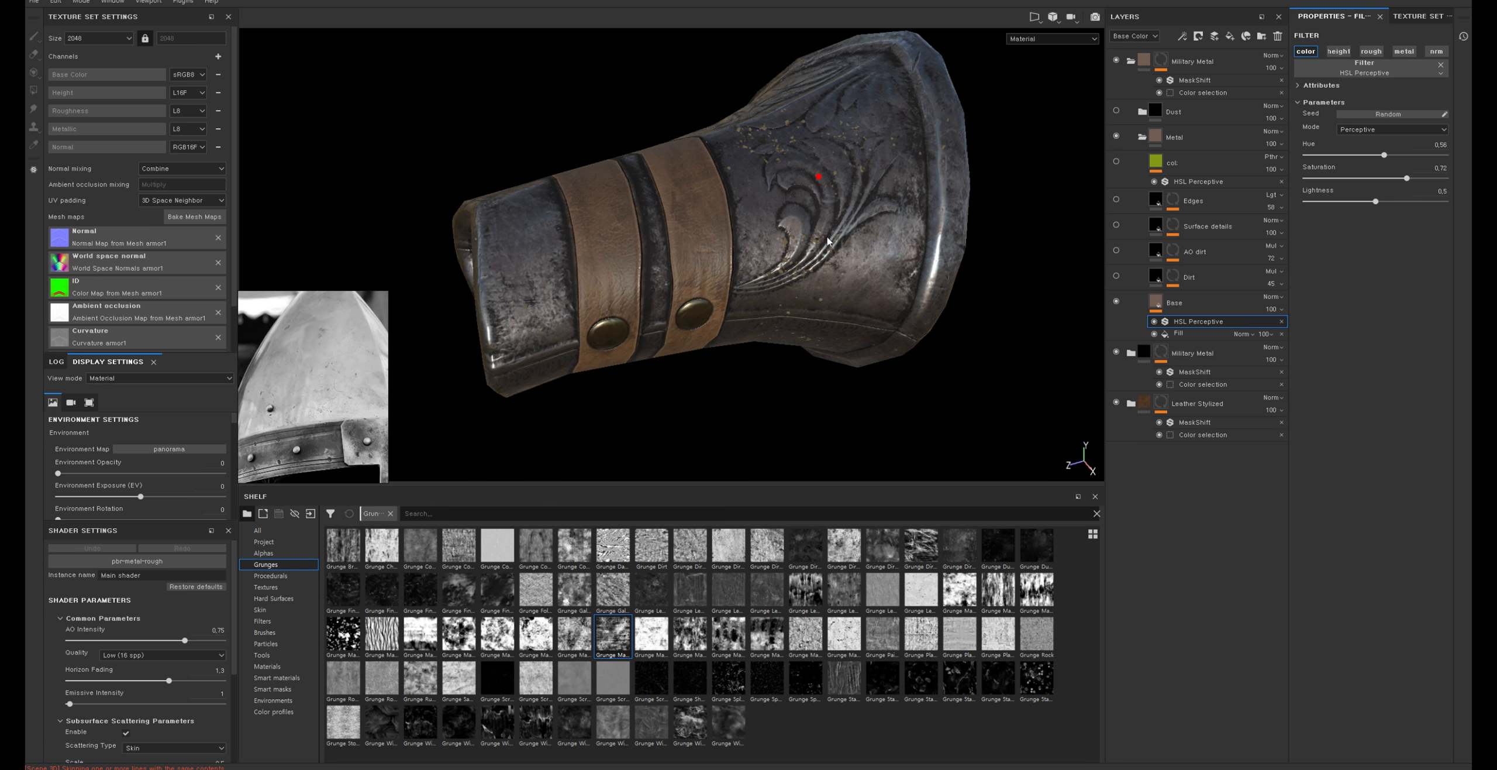
{"action": "left_click", "coordinate": [1278, 175]}
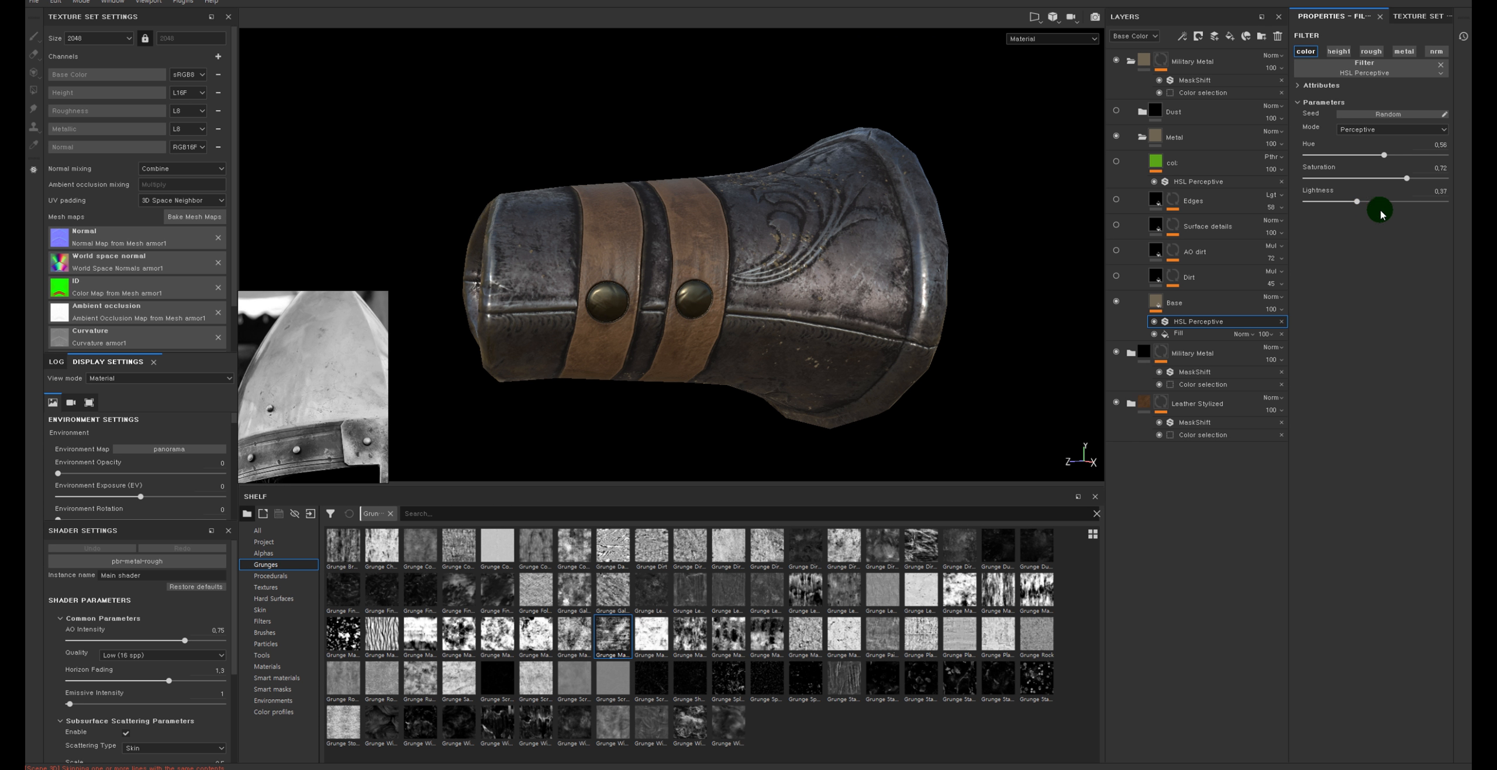
{"action": "left_click_drag", "start_coordinate": [1407, 178], "coordinate": [1356, 178]}
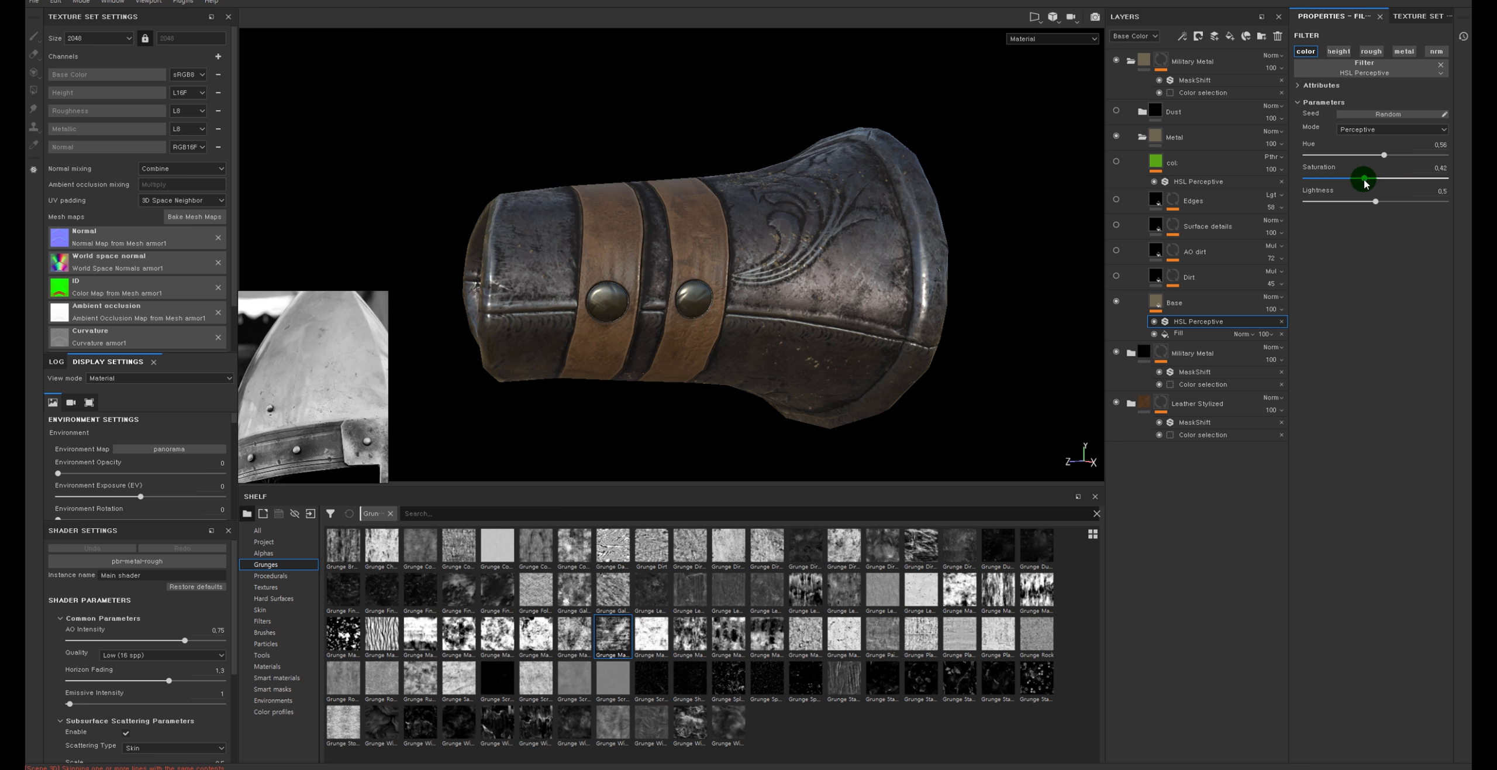
Add the Bronze Armor smart material inside the rivets' Military Metal group, above the Dust folder
{"action": "left_click", "coordinate": [1141, 137]}
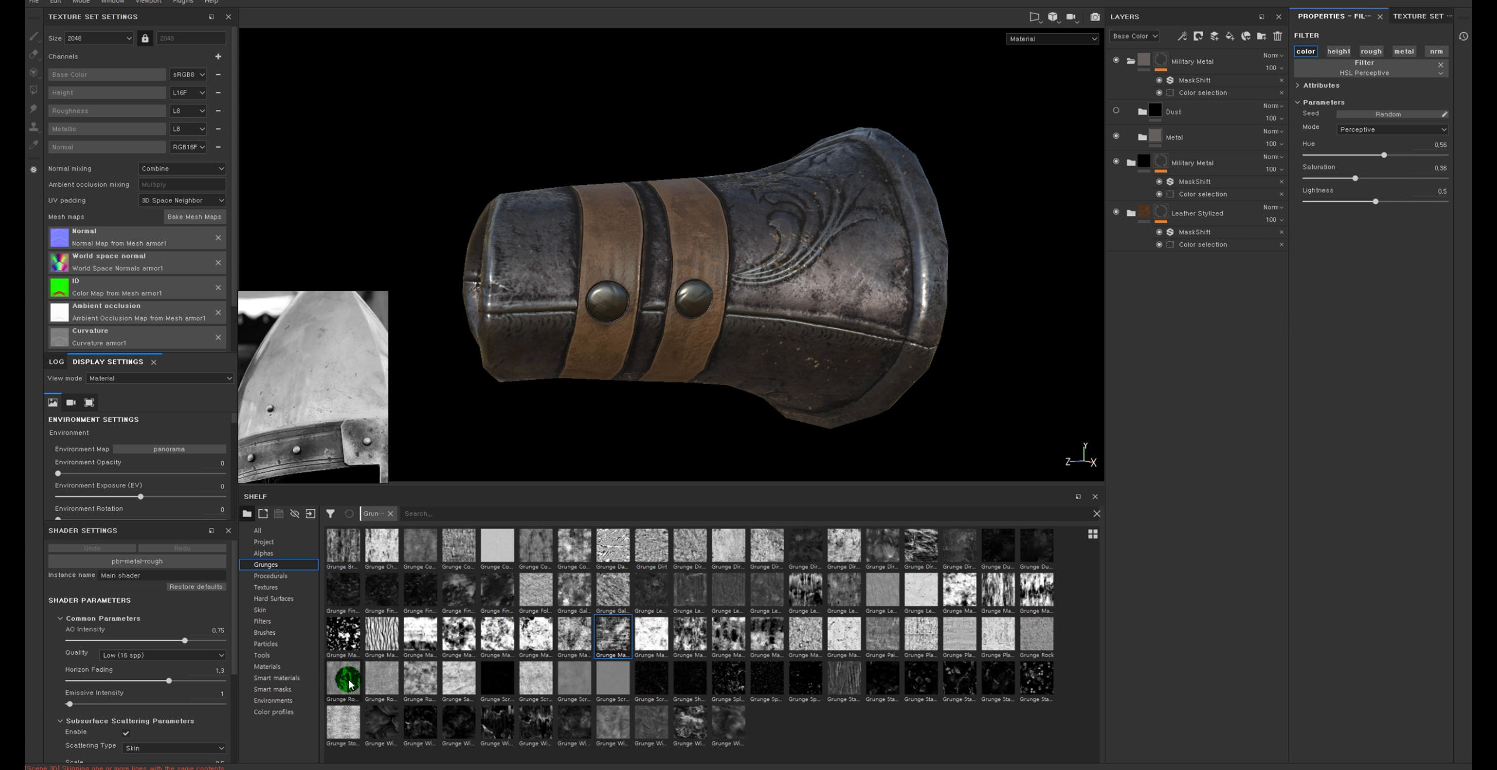
{"action": "left_click", "coordinate": [299, 677]}
{"action": "left_click_drag", "start_coordinate": [497, 547], "coordinate": [1237, 120]}
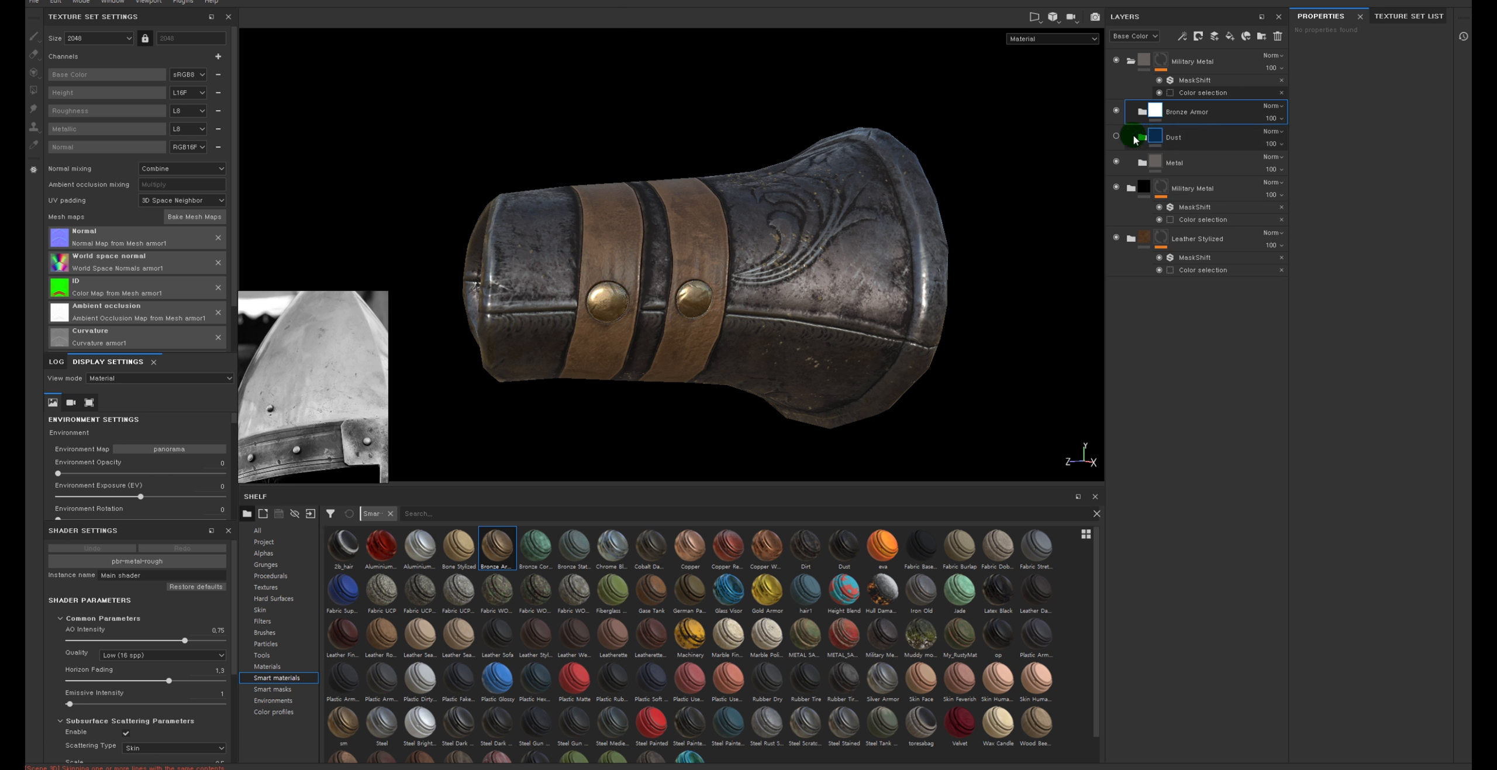
Delete the Dust and Metal folders from the rivets' Military Metal group
{"action": "left_click", "coordinate": [1174, 145]}
{"action": "left_click", "coordinate": [1174, 157], "text": "ctrl"}
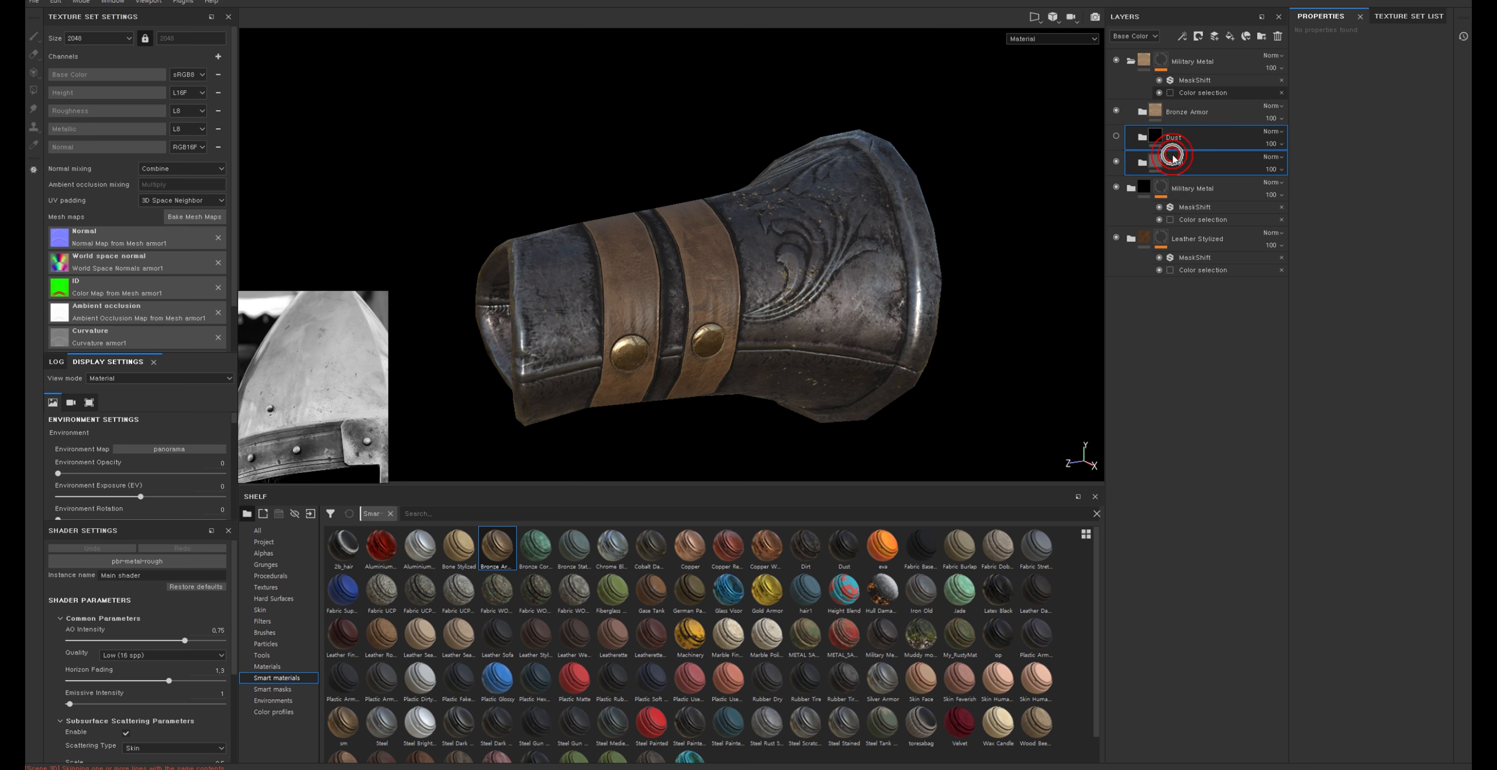
{"action": "key", "text": "Delete"}
Expand the Bronze Armor group and hide its Sharpen, Edges Damages, Surface Details and Dirt layers
{"action": "left_click", "coordinate": [1142, 111]}
{"action": "left_click", "coordinate": [1117, 137]}
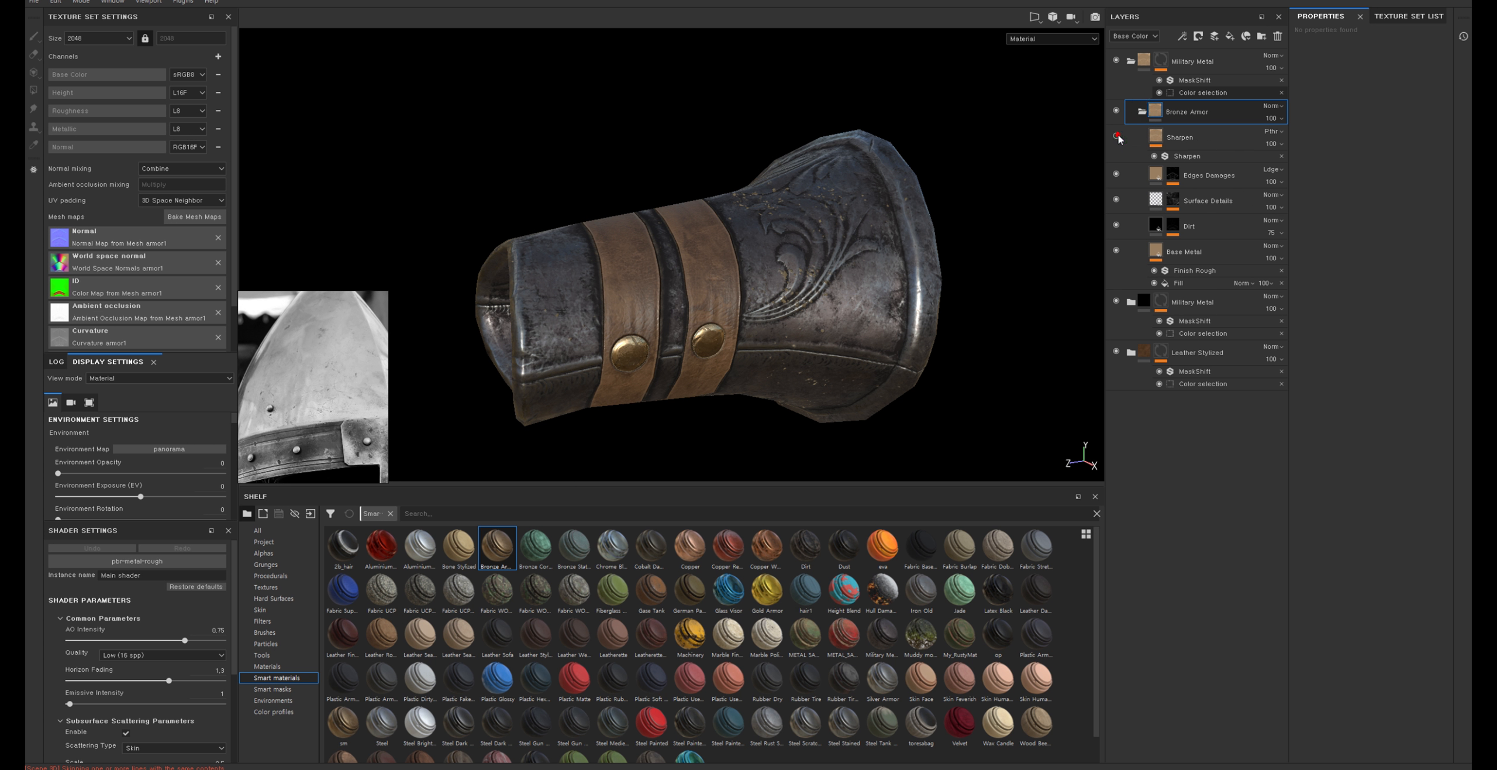
{"action": "mouse_move", "coordinate": [927, 209]}
{"action": "left_mouse_down", "text": "alt"}
{"action": "mouse_move", "coordinate": [928, 168]}
{"action": "mouse_move", "coordinate": [1103, 170]}
{"action": "left_mouse_up", "text": "alt"}
{"action": "left_click", "coordinate": [1116, 174]}
{"action": "left_click", "coordinate": [1116, 209]}
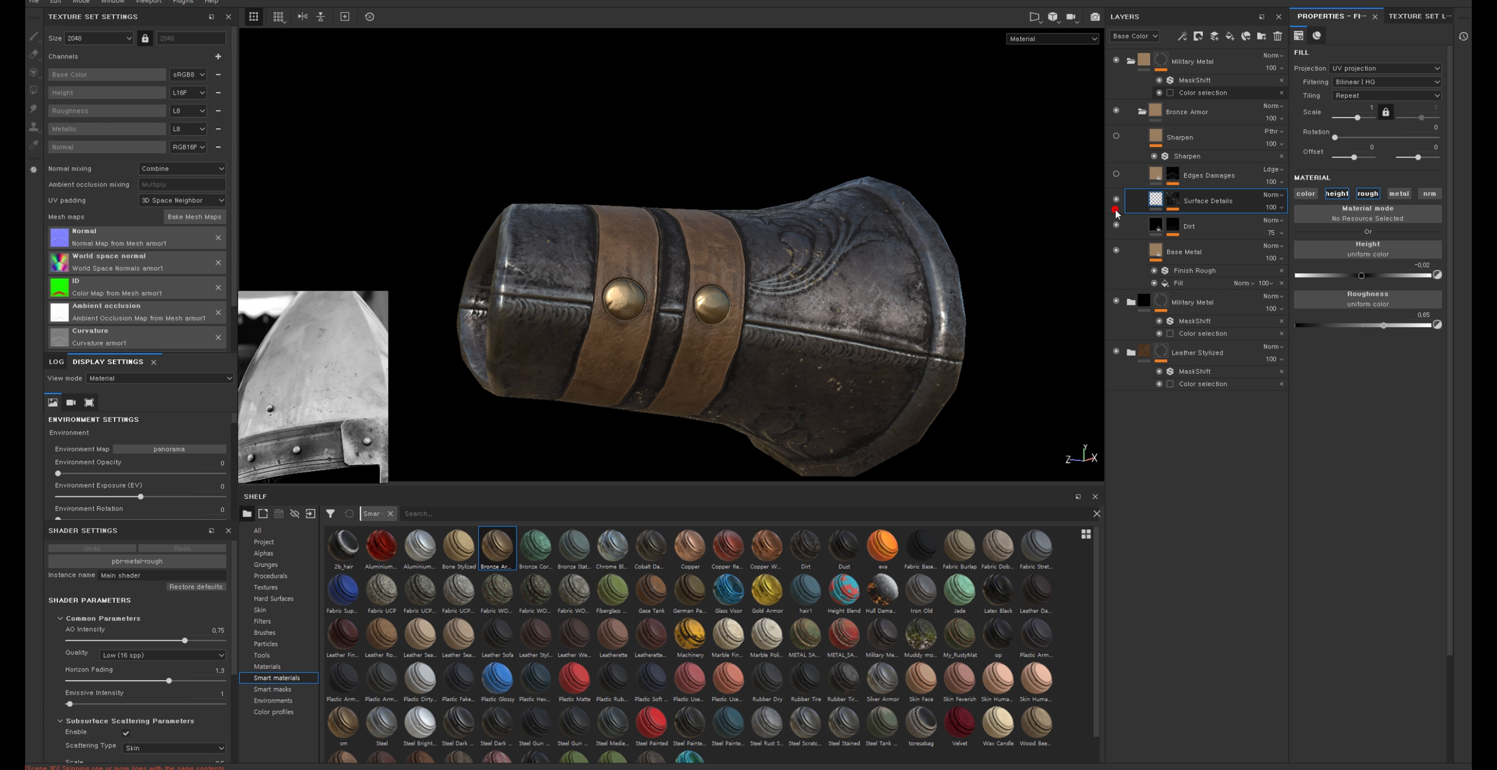
Add an HSL Perceptive filter to the Base Metal layer with lightness 0.39 and saturation about 0.28
{"action": "left_click", "coordinate": [1176, 251]}
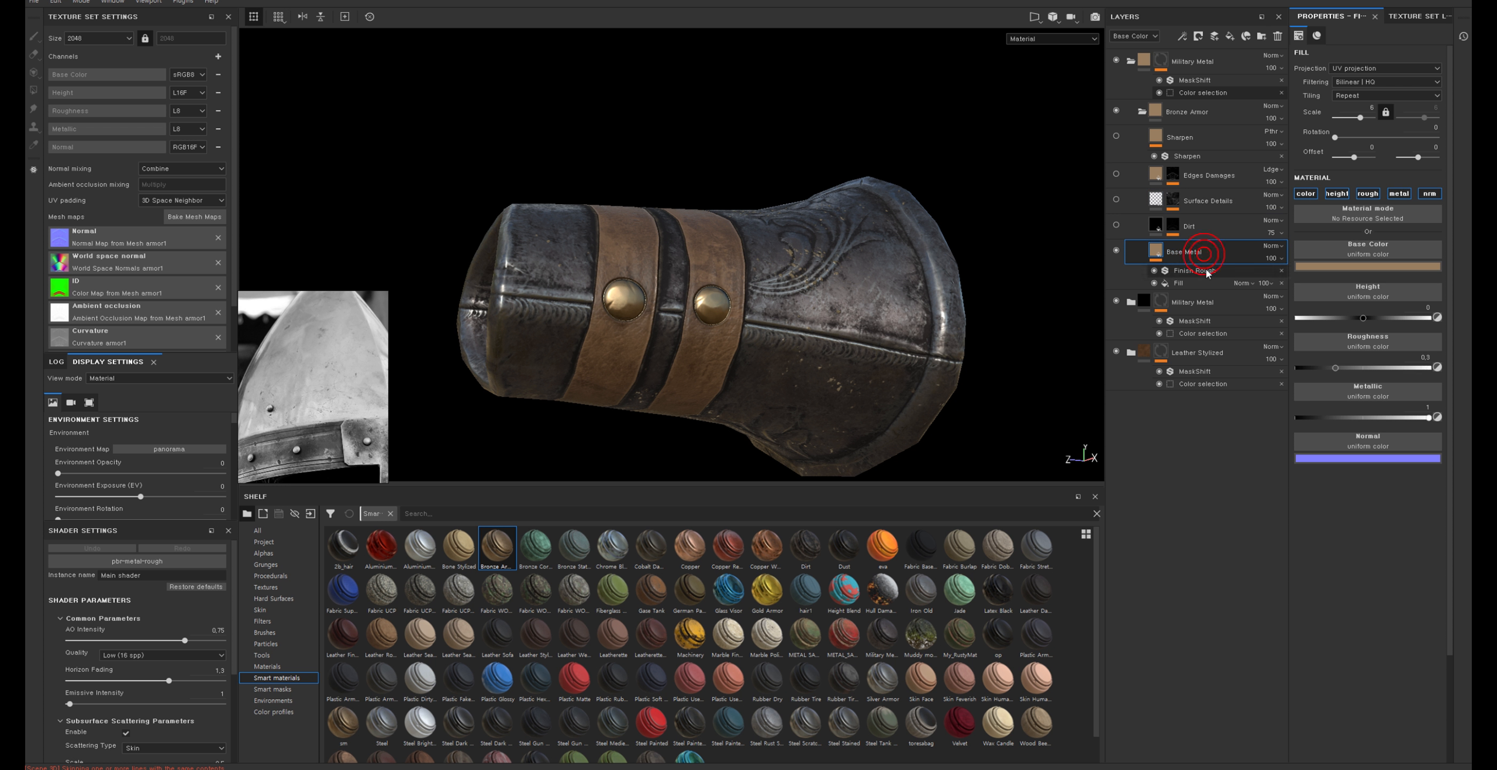
{"action": "right_click", "coordinate": [1160, 250]}
{"action": "left_click", "coordinate": [1193, 493]}
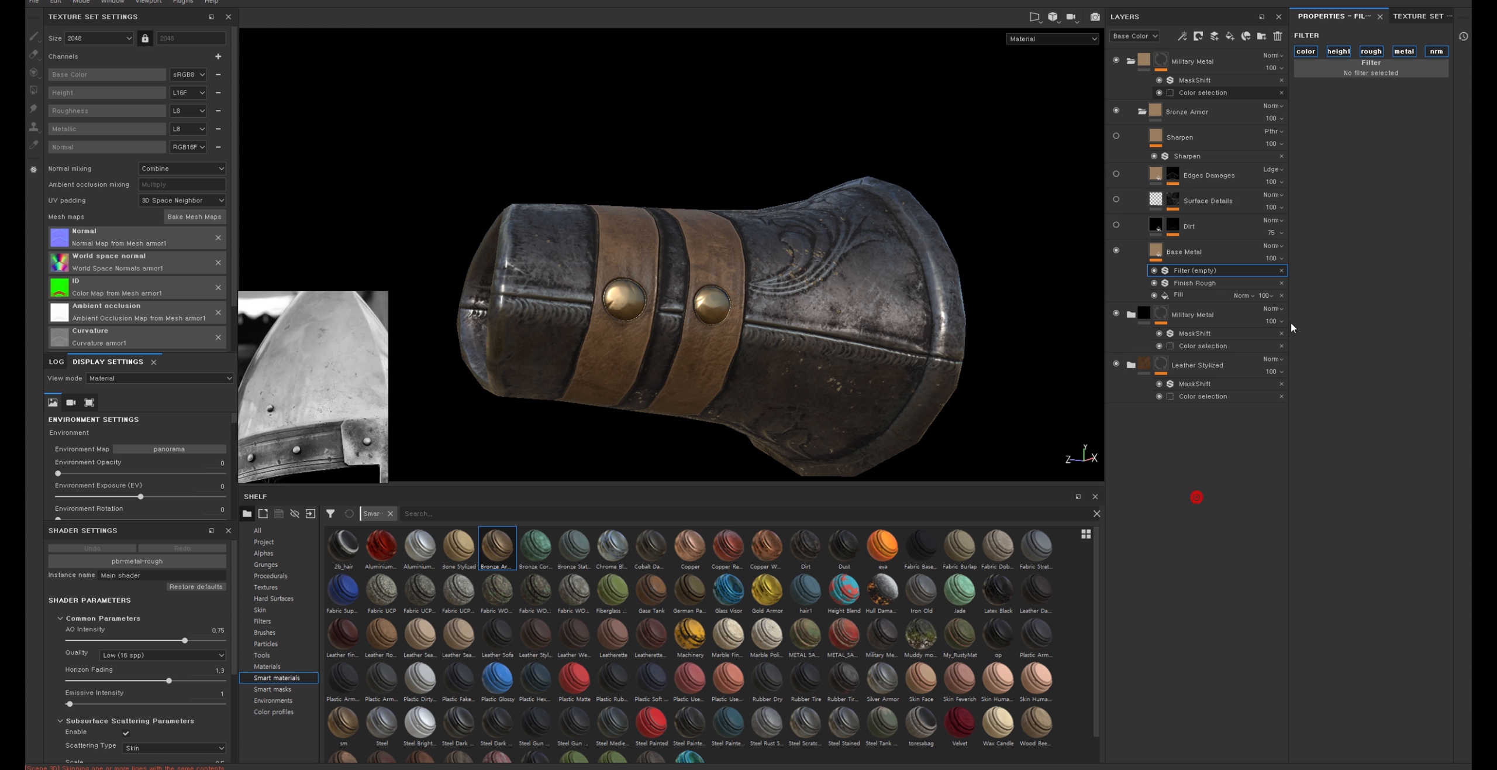
{"action": "left_click", "coordinate": [1390, 66]}
{"action": "left_click", "coordinate": [1326, 201]}
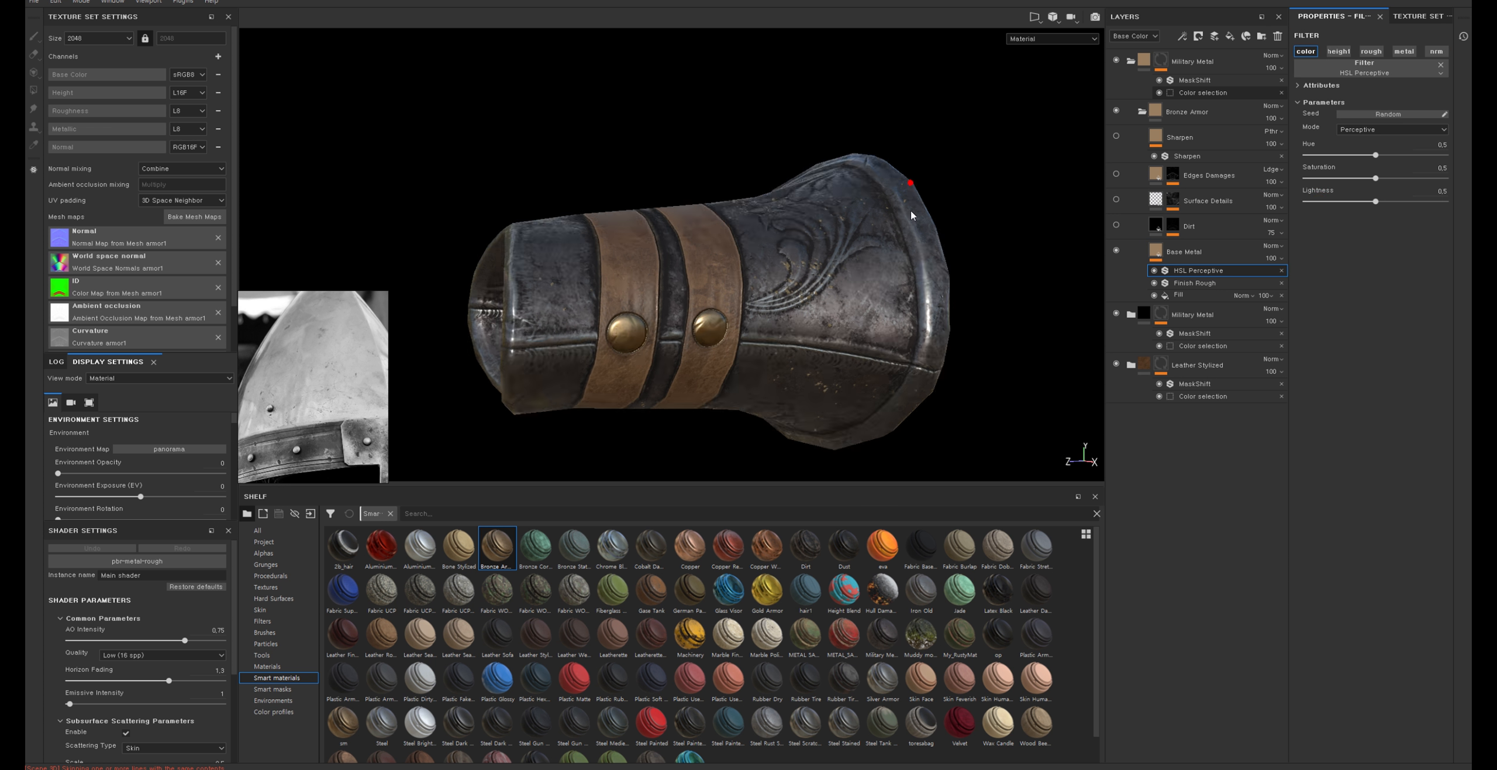
{"action": "mouse_move", "coordinate": [1376, 201]}
{"action": "left_mouse_down"}
{"action": "mouse_move", "coordinate": [1327, 201]}
{"action": "mouse_move", "coordinate": [1361, 202]}
{"action": "left_mouse_up"}
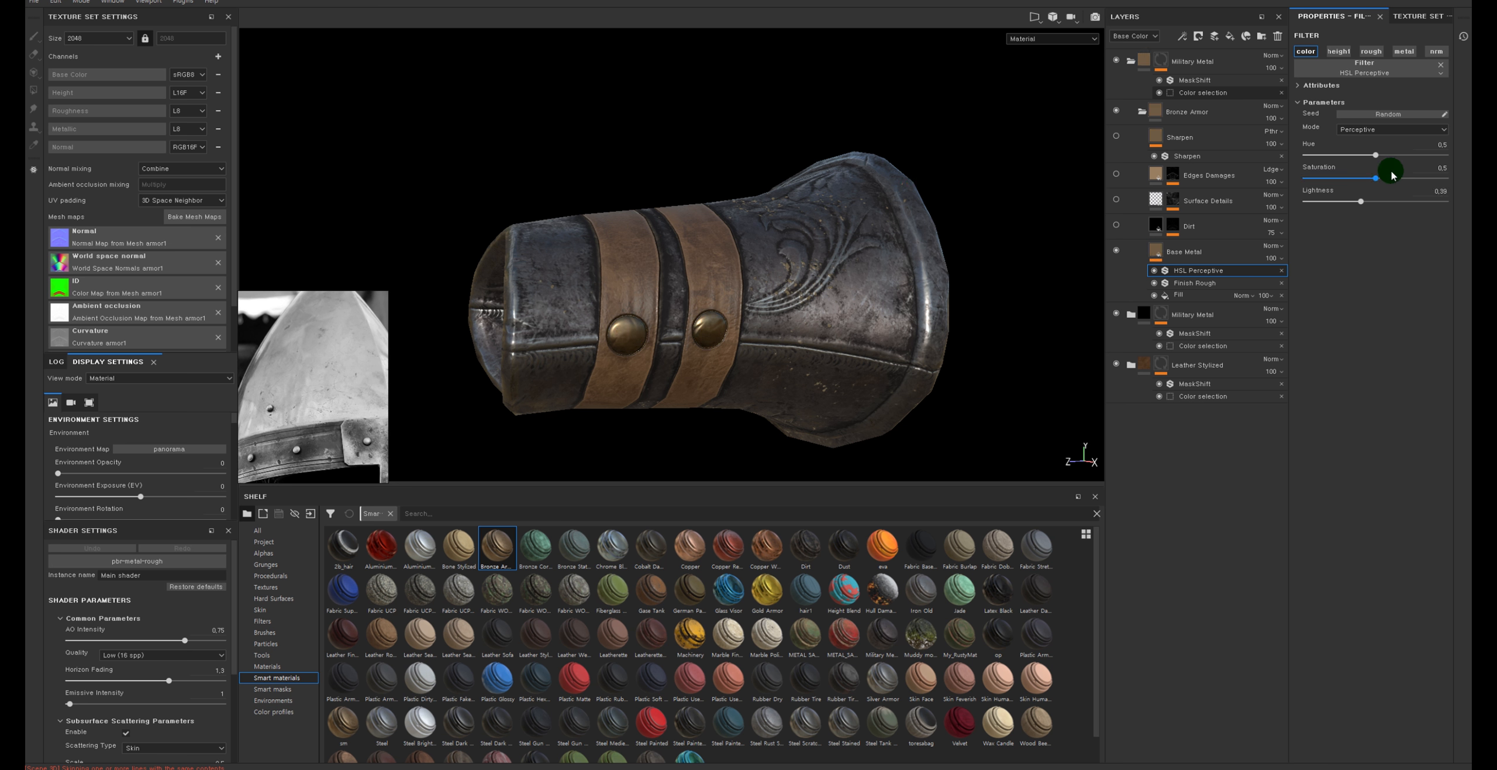
{"action": "scroll", "coordinate": [996, 178], "scroll_direction": "up", "scroll_amount": 5}
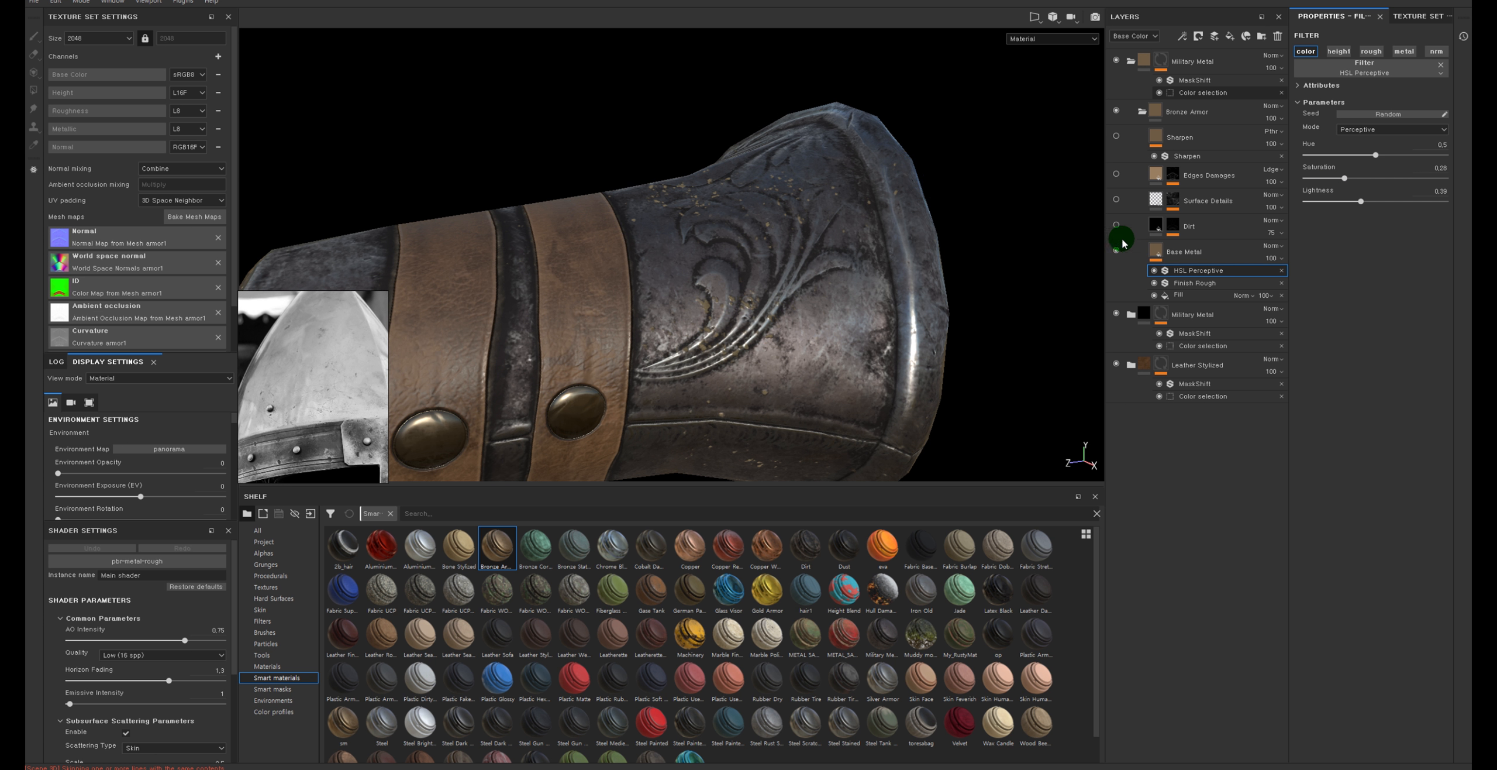
Show the Bronze Armor group's Sharpen, Edges Damages, Surface Details and Dirt layers again
{"action": "left_click", "coordinate": [1117, 173]}
{"action": "right_click_drag", "start_coordinate": [979, 175], "coordinate": [936, 214], "text": "alt"}
{"action": "left_click_drag", "start_coordinate": [835, 187], "coordinate": [834, 197], "text": "alt"}
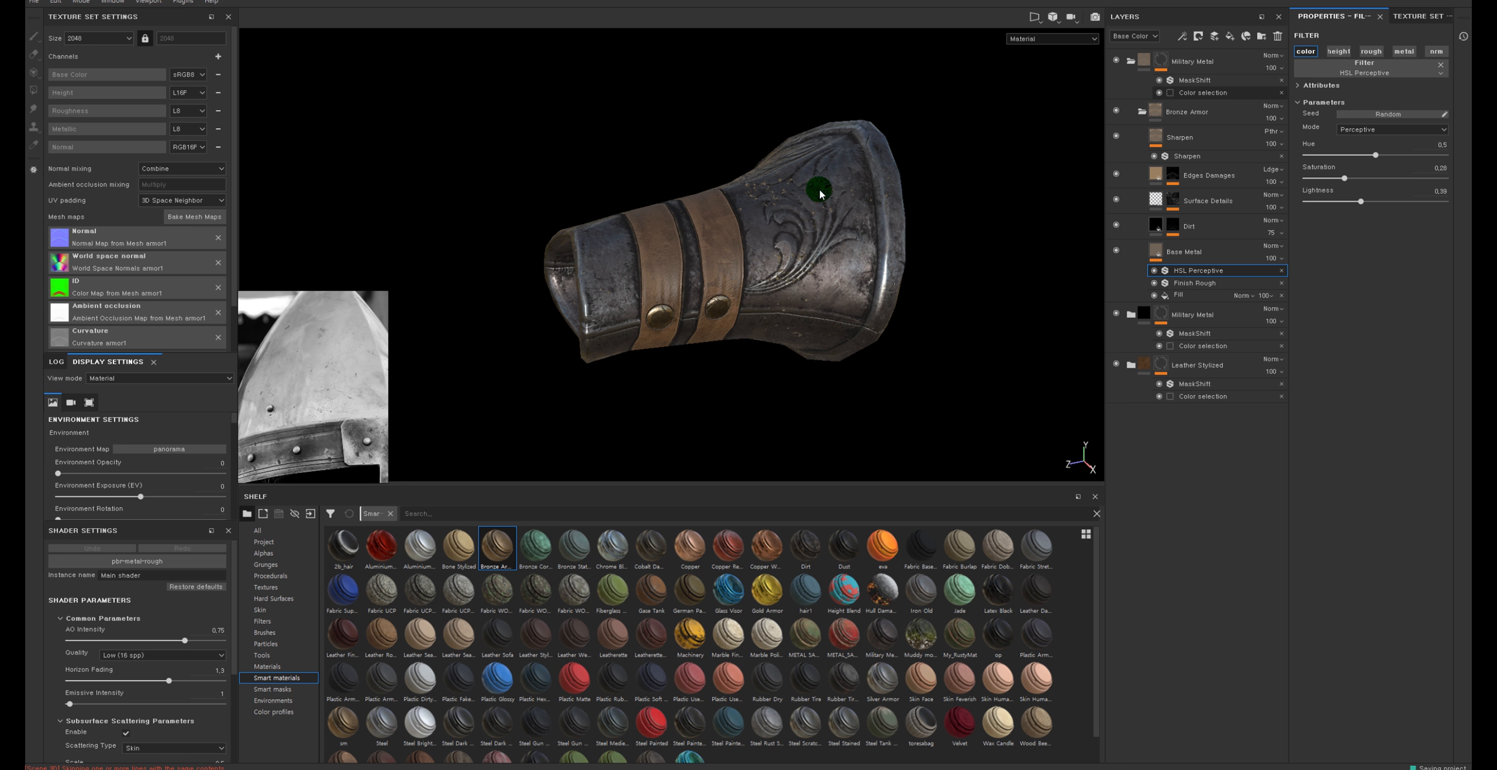
Examine the helmet's metal surface in the reference image
{"action": "left_click", "coordinate": [265, 374]}
{"action": "scroll", "coordinate": [265, 373], "scroll_direction": "up", "scroll_amount": 4}
{"action": "middle_click_drag", "start_coordinate": [286, 367], "coordinate": [234, 352]}
{"action": "mouse_move", "coordinate": [345, 412]}
{"action": "middle_mouse_down"}
{"action": "mouse_move", "coordinate": [250, 362]}
{"action": "mouse_move", "coordinate": [294, 386]}
{"action": "mouse_move", "coordinate": [261, 356]}
{"action": "mouse_move", "coordinate": [325, 350]}
{"action": "mouse_move", "coordinate": [338, 411]}
{"action": "middle_mouse_up"}
{"action": "scroll", "coordinate": [327, 352], "scroll_direction": "down", "scroll_amount": 4}
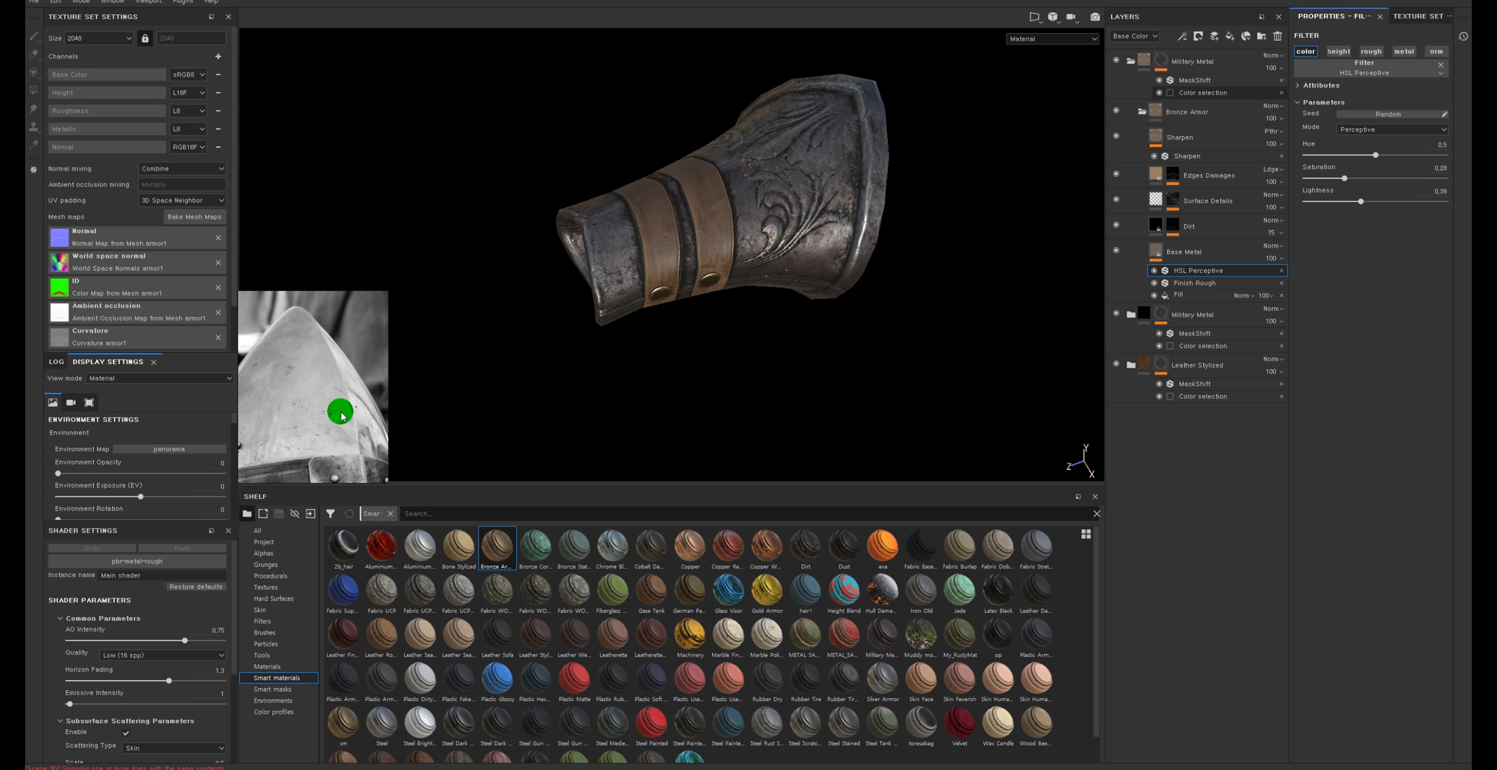
{"action": "scroll", "coordinate": [337, 411], "scroll_direction": "up", "scroll_amount": 3}
{"action": "middle_click_drag", "start_coordinate": [274, 344], "coordinate": [340, 381]}
Collapse the rivets' group, open the armor plate's Military Metal group, hide its Dust folder and expand its Metal folder
{"action": "left_click", "coordinate": [1140, 71]}
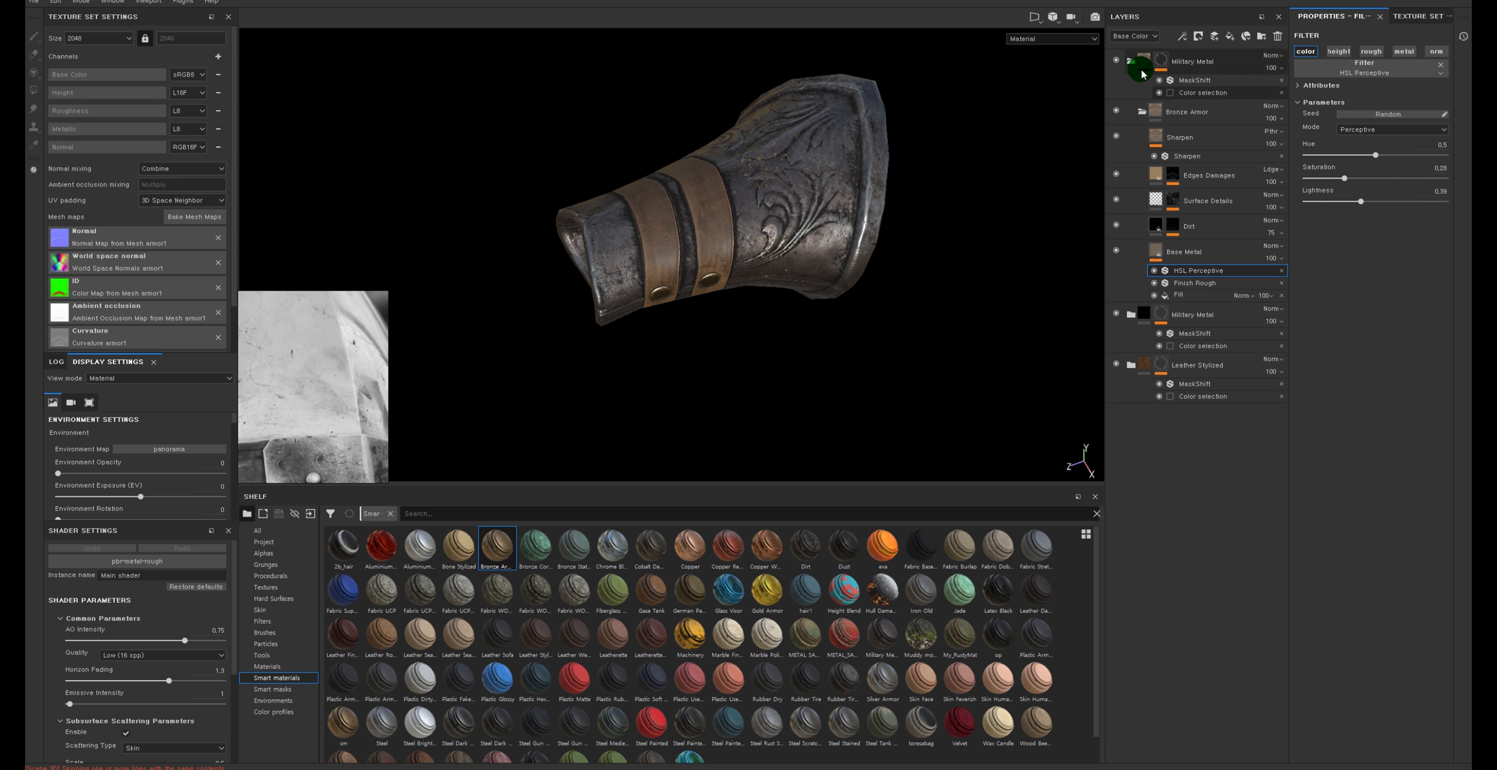
{"action": "left_click", "coordinate": [1132, 62]}
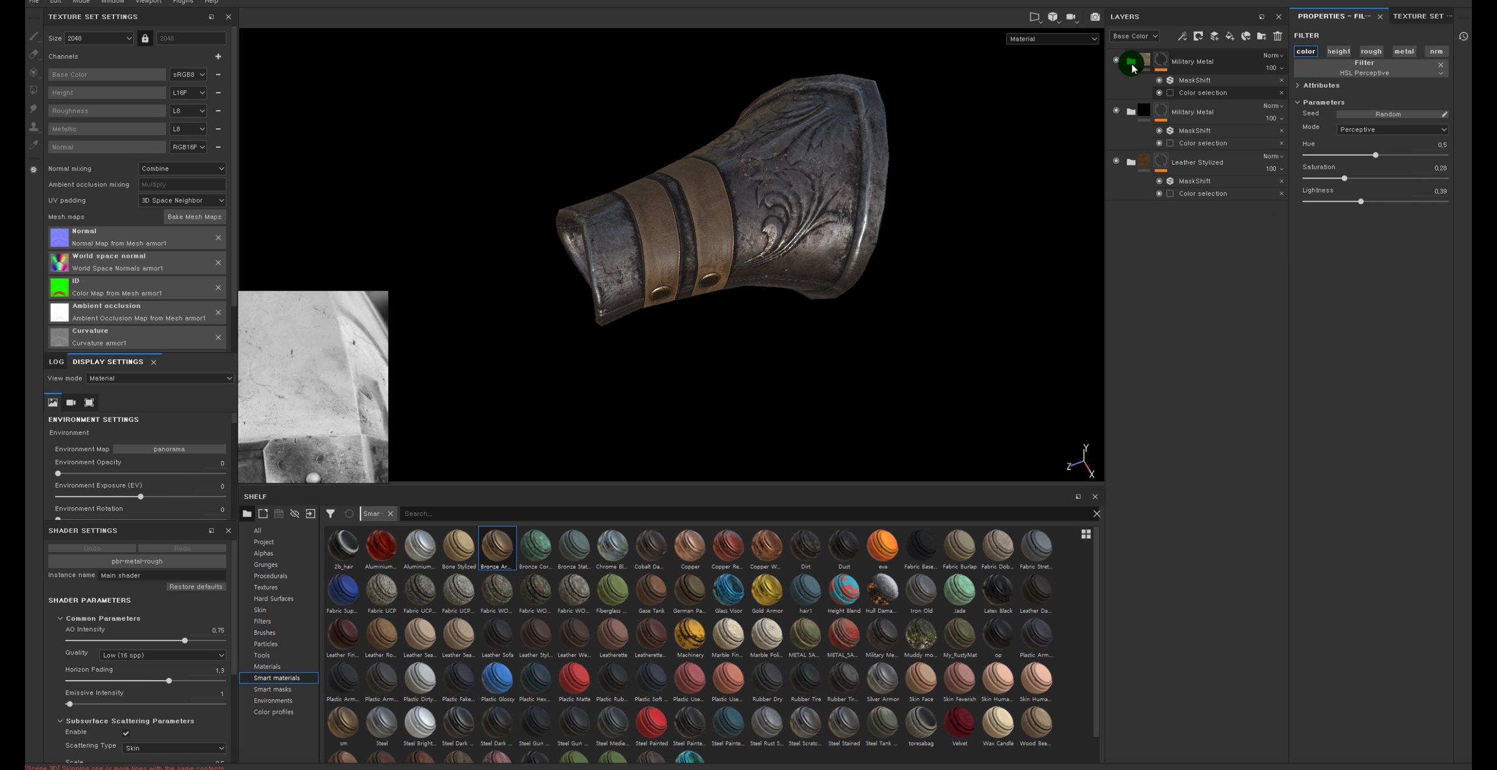
{"action": "left_click", "coordinate": [1132, 111]}
{"action": "left_click", "coordinate": [1118, 161]}
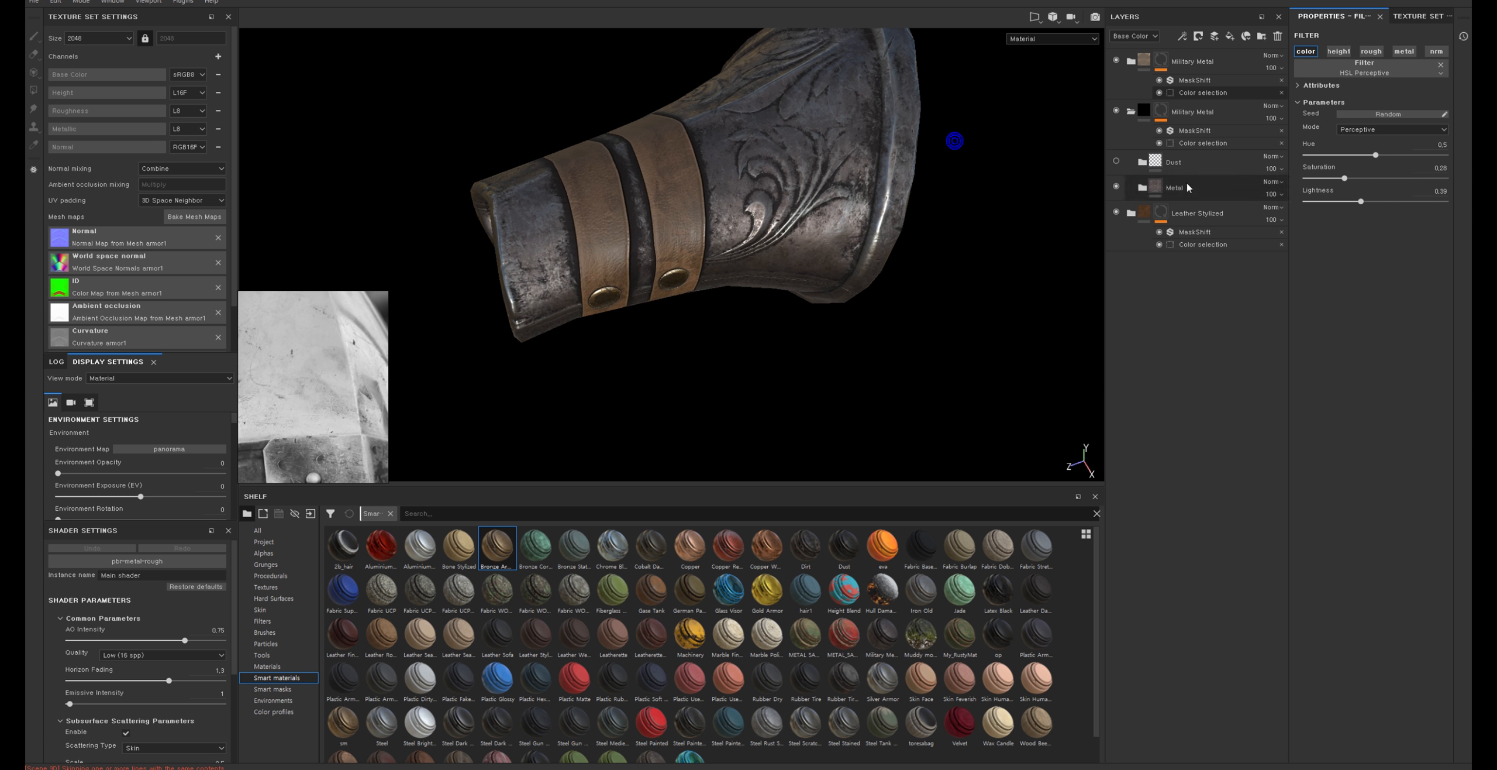
{"action": "left_click", "coordinate": [1142, 187]}
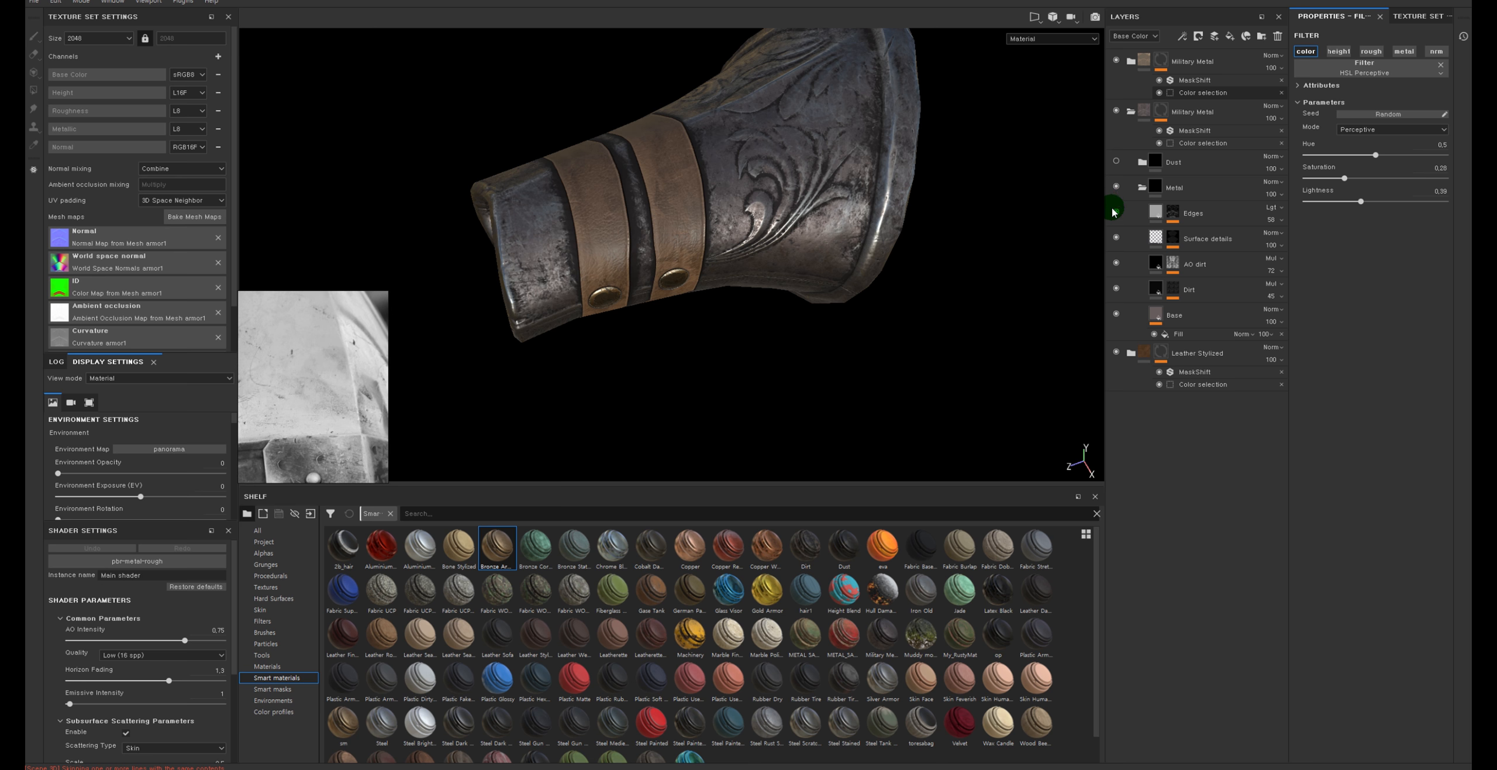
Hide the Edges, Surface details, AO dirt and Dirt layers in the Metal folder, keeping Base visible
{"action": "left_click", "coordinate": [1113, 211]}
{"action": "left_click", "coordinate": [1117, 237]}
{"action": "left_click", "coordinate": [1118, 263]}
{"action": "left_click", "coordinate": [1120, 288]}
{"action": "left_click", "coordinate": [1119, 314]}
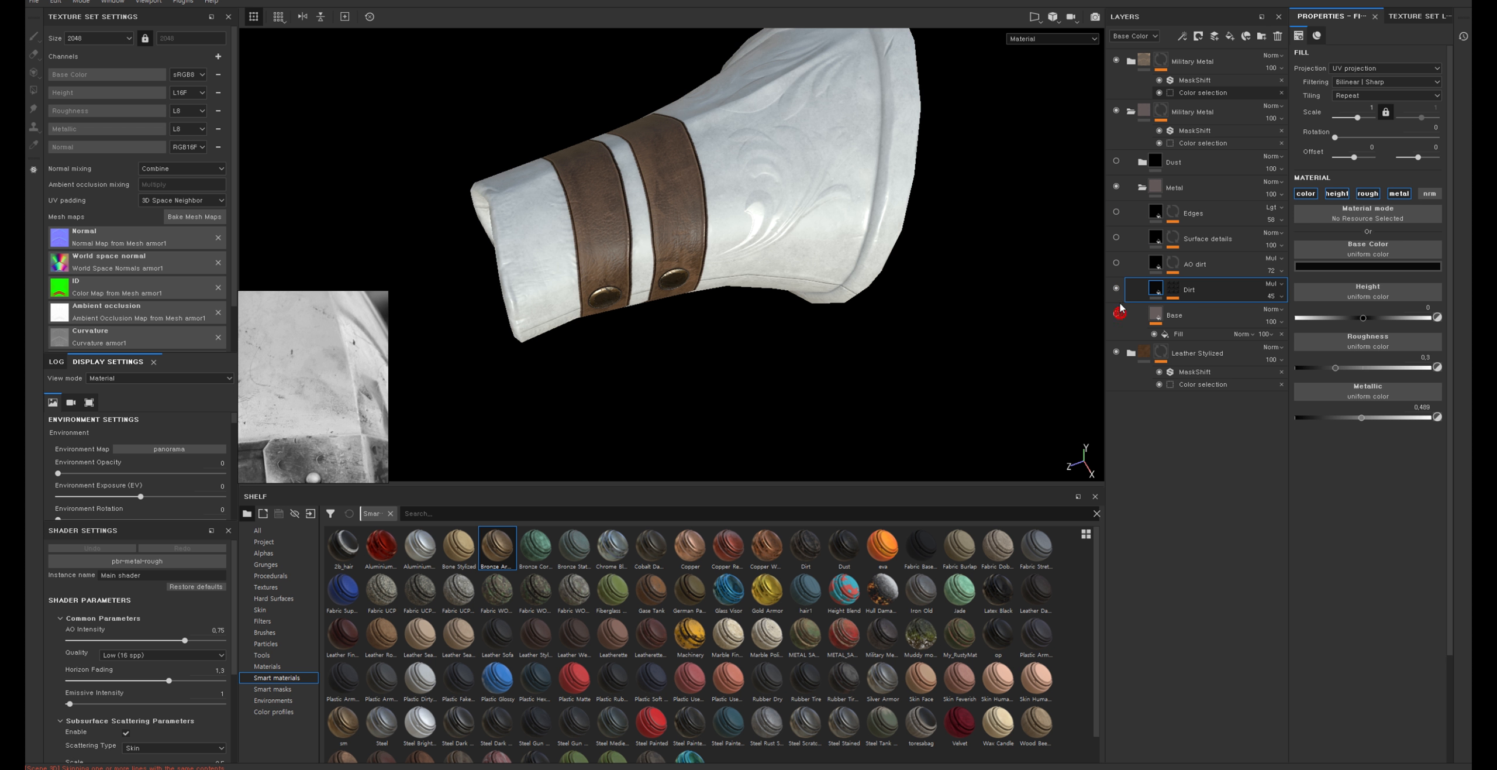
{"action": "left_click", "coordinate": [1117, 289]}
{"action": "left_click", "coordinate": [1118, 314]}
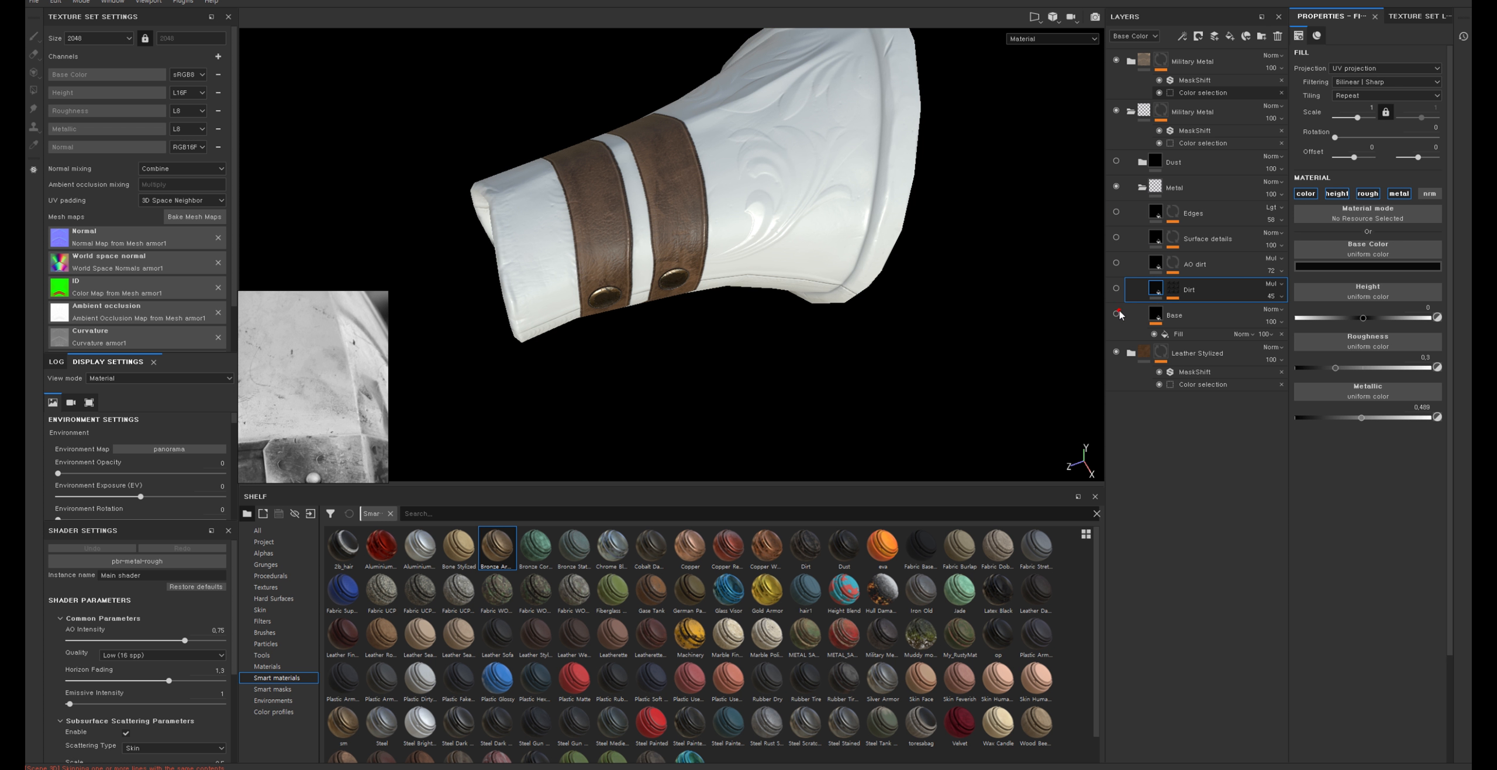
Add an HSL Perceptive filter to the Metal folder's Base layer
{"action": "left_click", "coordinate": [1190, 321]}
{"action": "right_click", "coordinate": [1158, 317]}
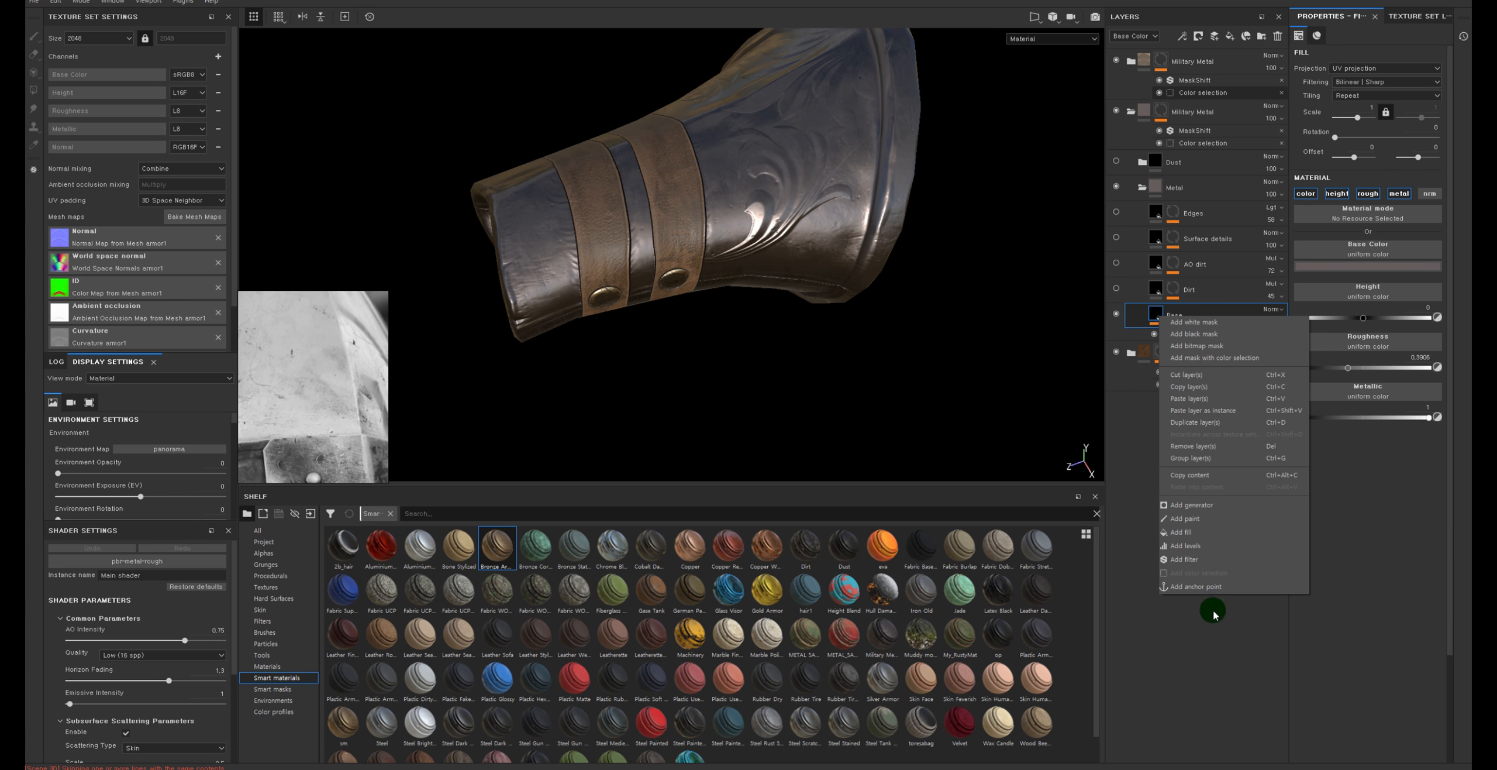
{"action": "left_click", "coordinate": [1203, 565]}
{"action": "left_click", "coordinate": [1350, 71]}
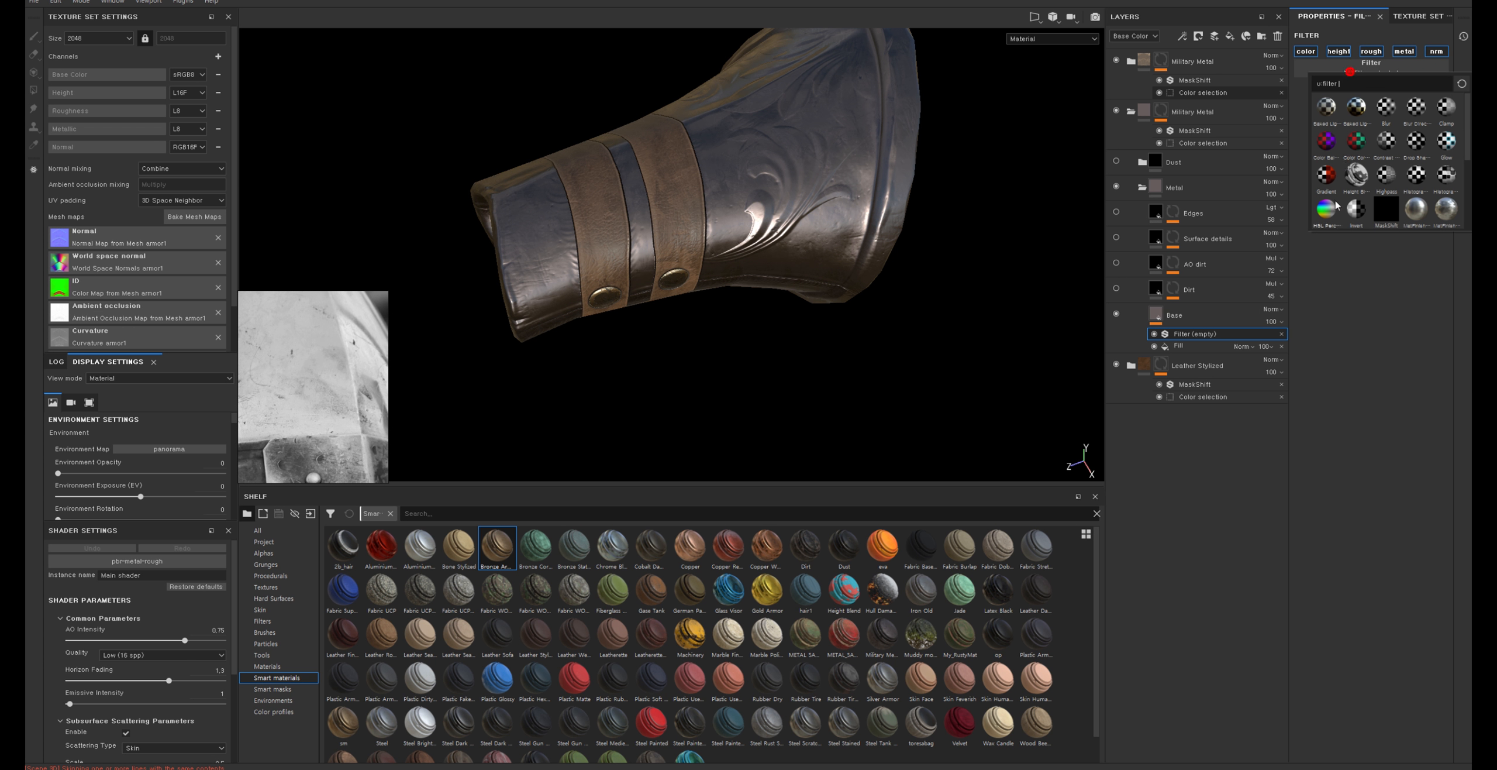
{"action": "left_click", "coordinate": [1326, 209]}
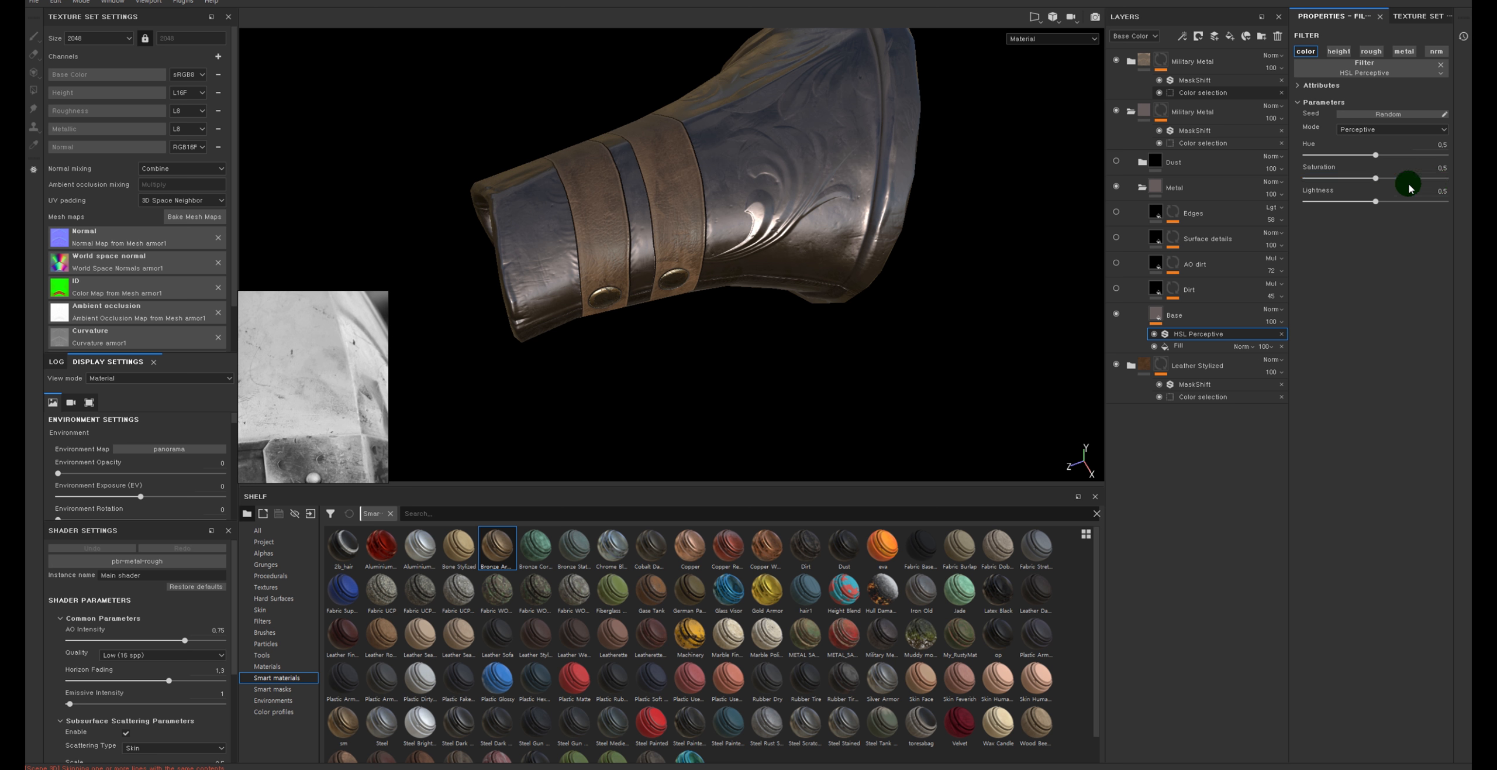
Set the Base layer's HSL Perceptive filter to saturation 0 and lightness about 0.66
{"action": "left_click_drag", "start_coordinate": [1376, 178], "coordinate": [1303, 178]}
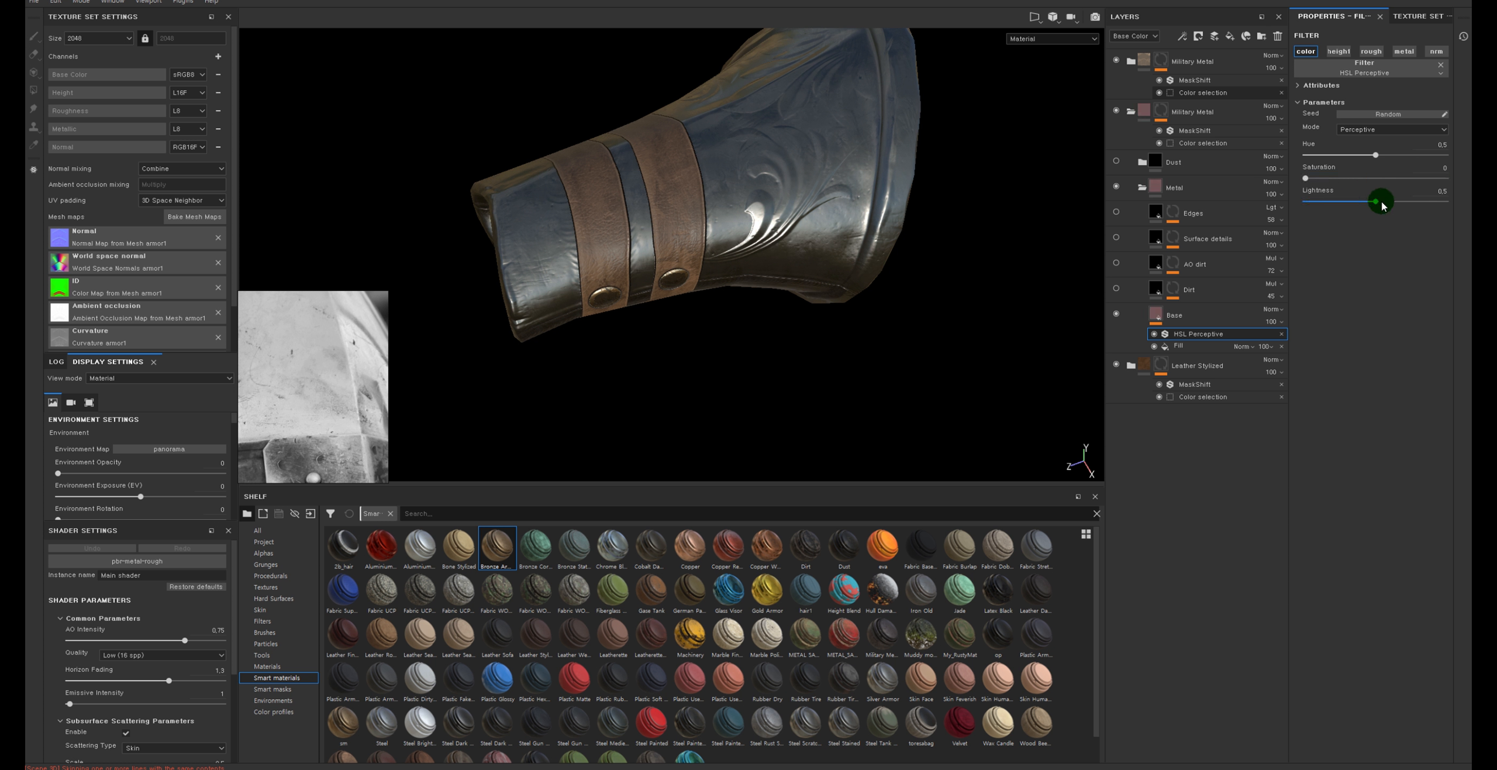
{"action": "left_click_drag", "start_coordinate": [1382, 201], "coordinate": [1389, 202]}
{"action": "left_click_drag", "start_coordinate": [847, 192], "coordinate": [910, 255], "text": "alt"}
{"action": "left_click_drag", "start_coordinate": [349, 413], "coordinate": [375, 407]}
{"action": "left_click_drag", "start_coordinate": [1391, 202], "coordinate": [1399, 204]}
{"action": "left_click_drag", "start_coordinate": [963, 185], "coordinate": [934, 102], "text": "alt"}
{"action": "left_click_drag", "start_coordinate": [914, 127], "coordinate": [948, 217], "text": "alt"}
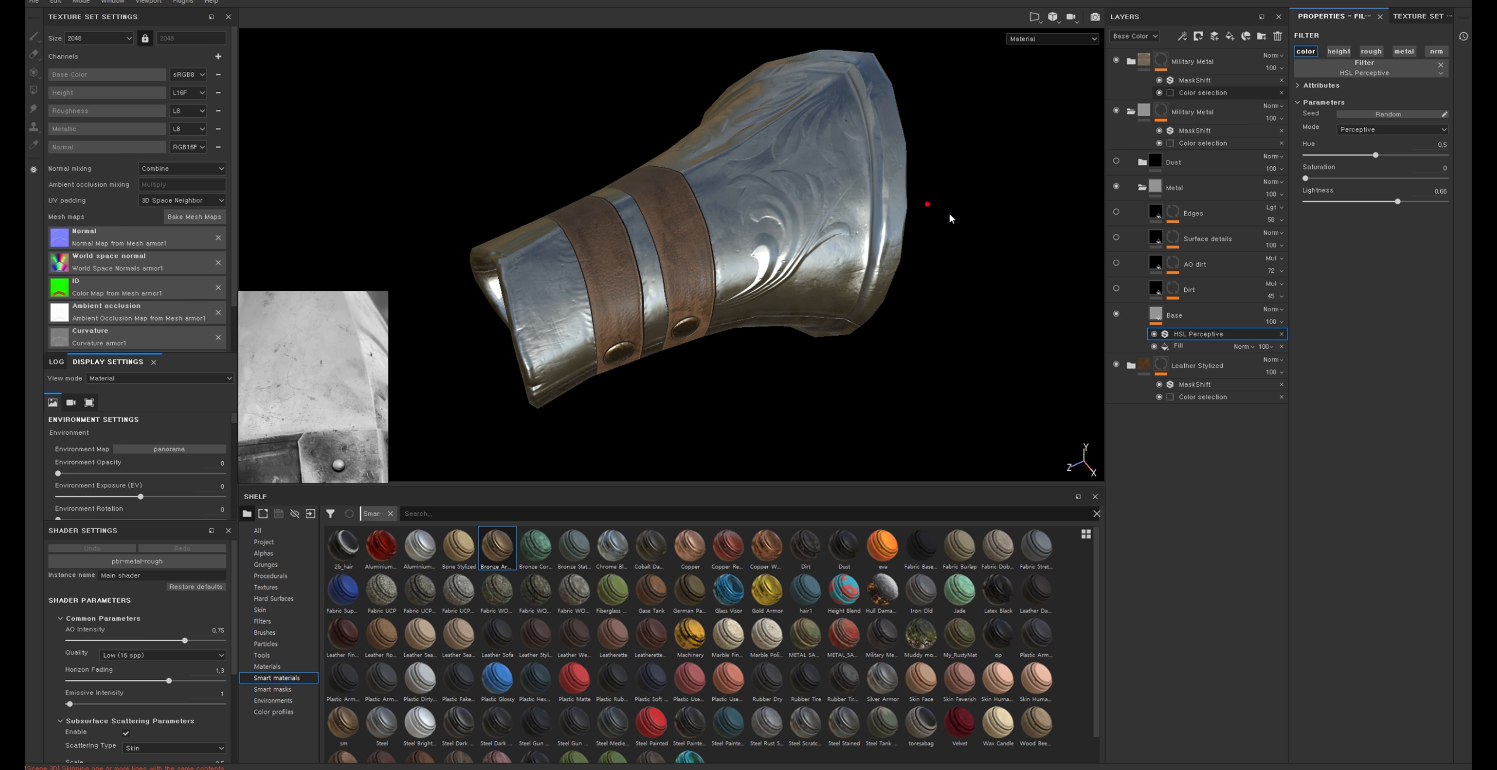
Set the grunge balance of the Base layer's roughness fill to about 0.38
{"action": "left_click", "coordinate": [1182, 347]}
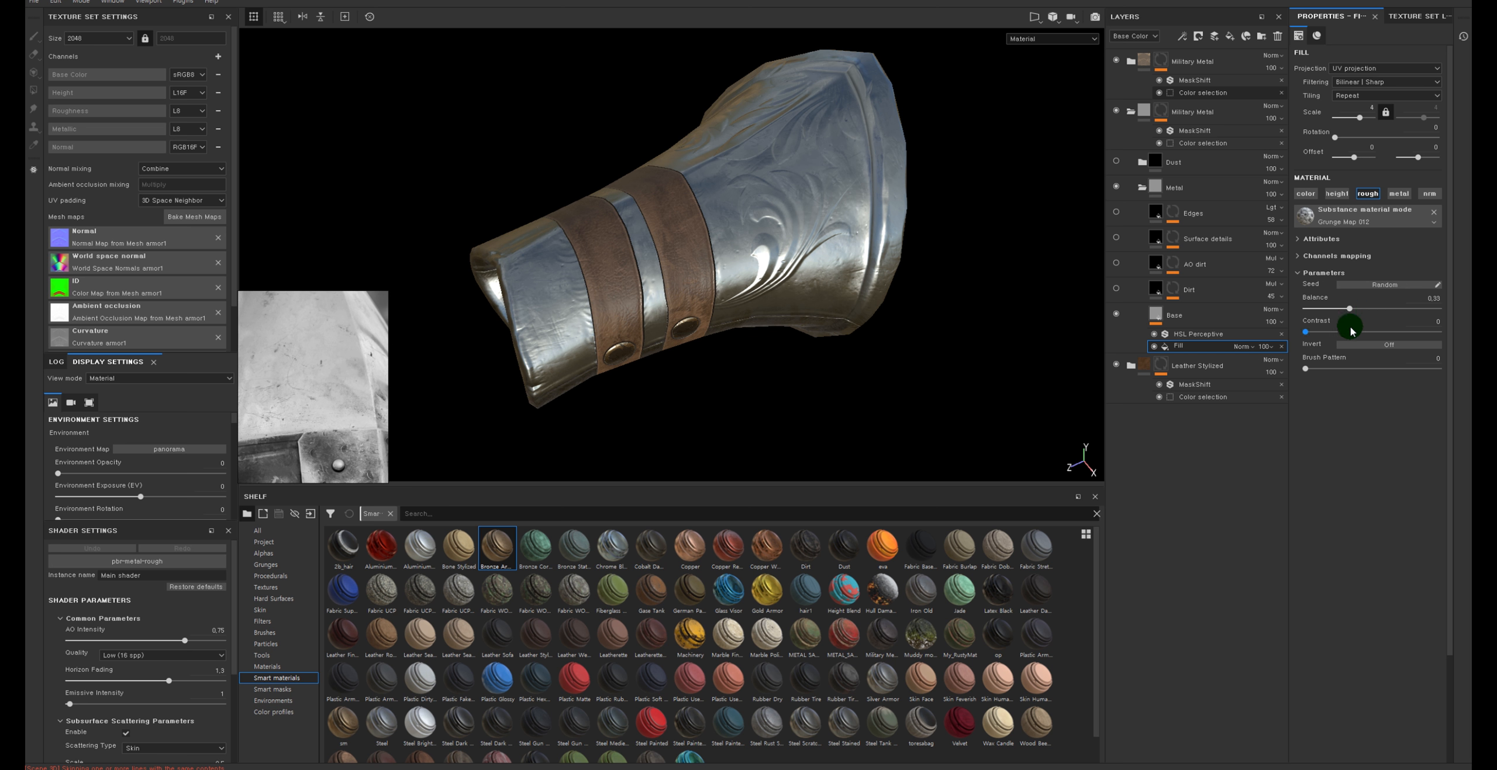
{"action": "mouse_move", "coordinate": [1354, 314]}
{"action": "left_mouse_down"}
{"action": "mouse_move", "coordinate": [1287, 311]}
{"action": "mouse_move", "coordinate": [1357, 308]}
{"action": "left_mouse_up"}
{"action": "right_click_drag", "start_coordinate": [847, 162], "coordinate": [965, 207], "text": "alt"}
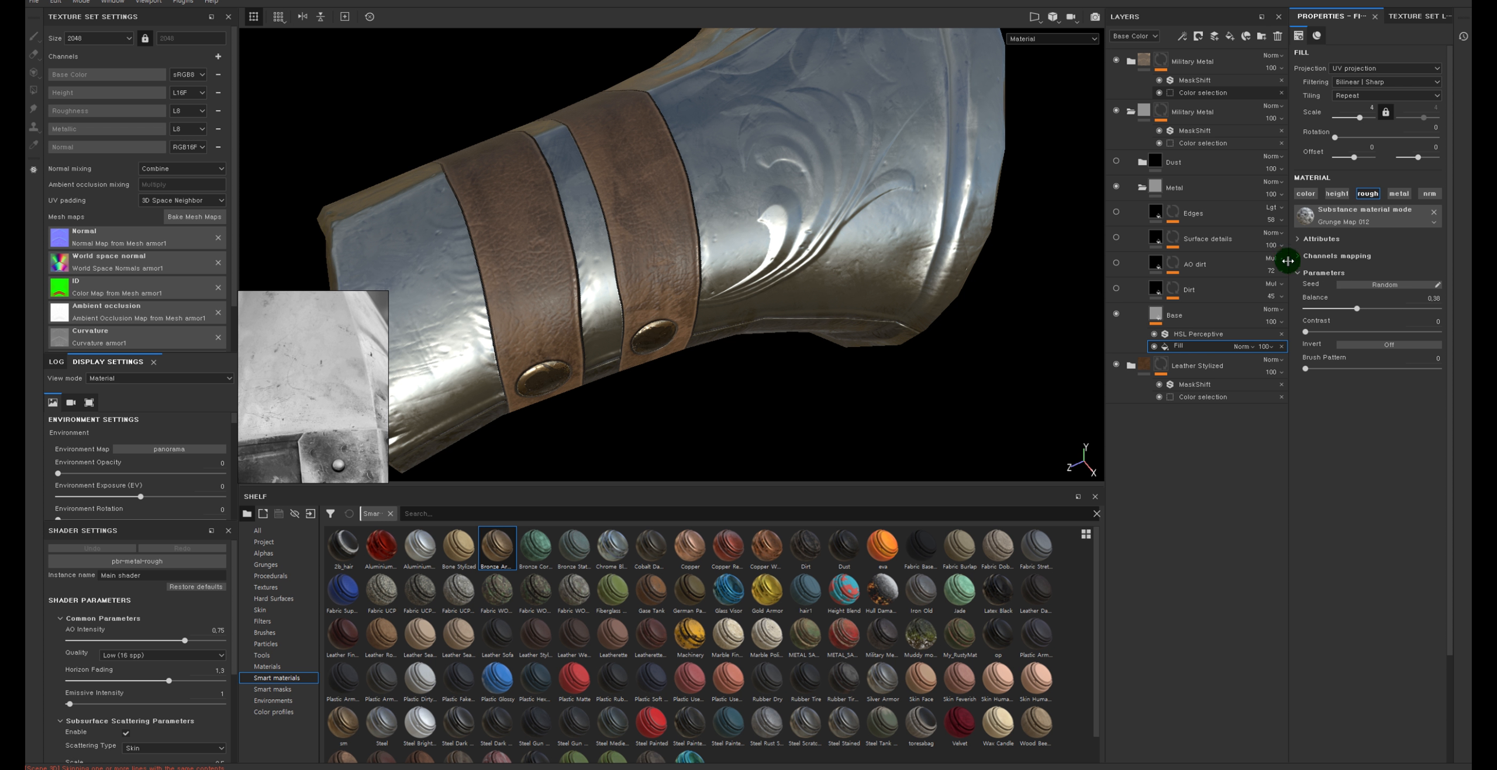
{"action": "left_click", "coordinate": [1198, 333]}
{"action": "left_click_drag", "start_coordinate": [851, 255], "coordinate": [993, 264], "text": "alt"}
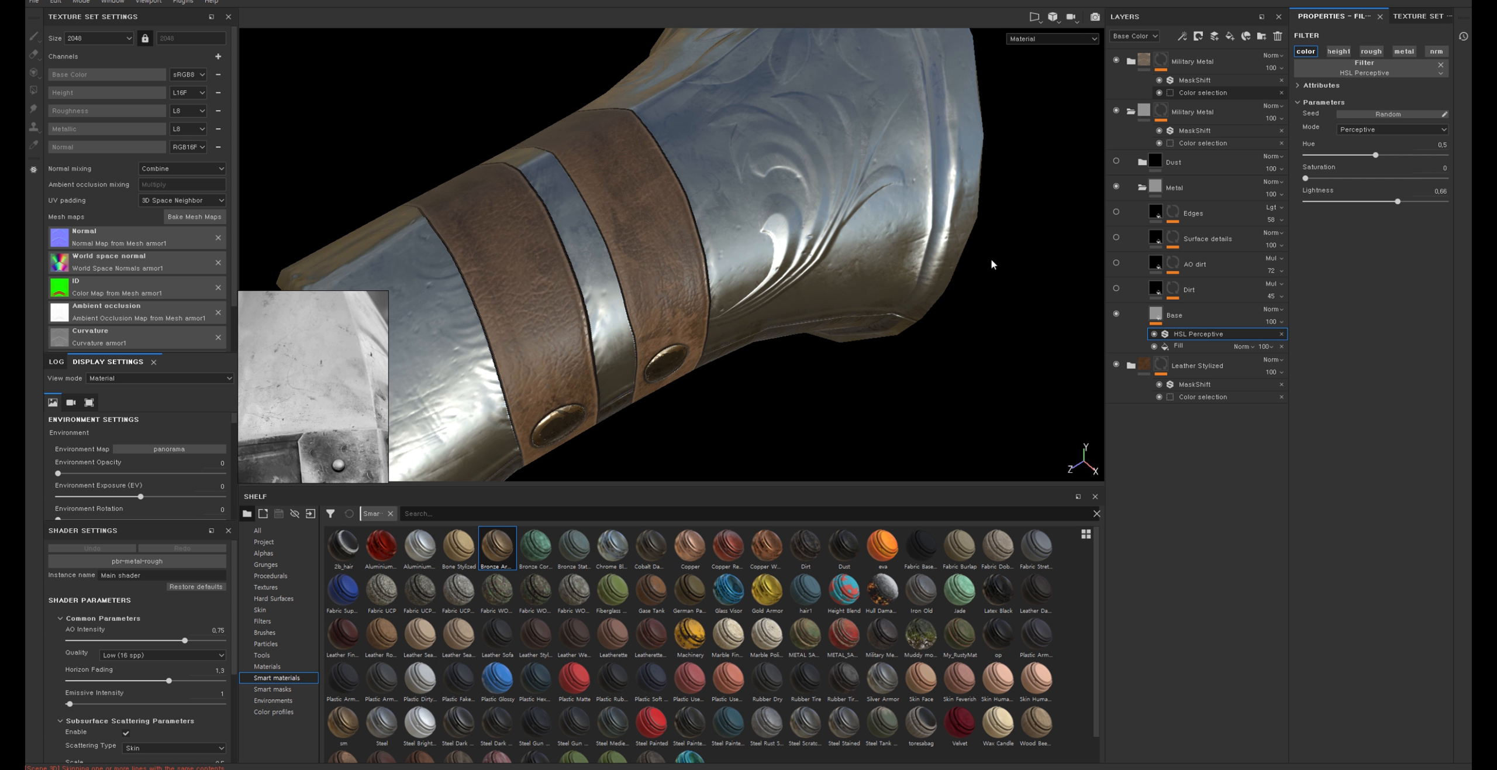
Show the Metal folder's Dirt layer and raise its opacity to 100
{"action": "left_click", "coordinate": [1115, 289]}
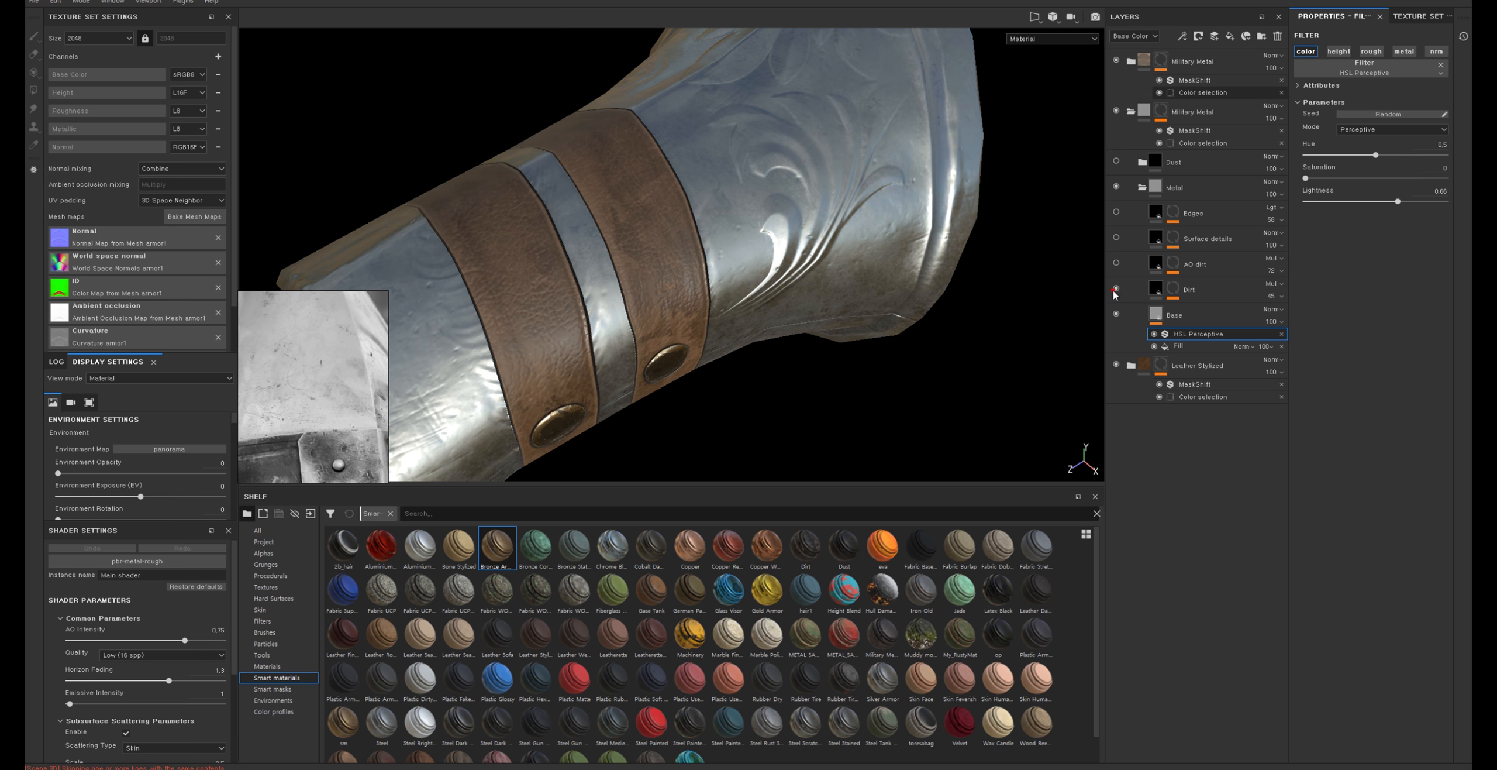
{"action": "left_click", "coordinate": [1114, 289]}
{"action": "left_click", "coordinate": [1115, 289]}
{"action": "left_click_drag", "start_coordinate": [972, 353], "coordinate": [968, 267], "text": "alt"}
{"action": "left_click", "coordinate": [1164, 273]}
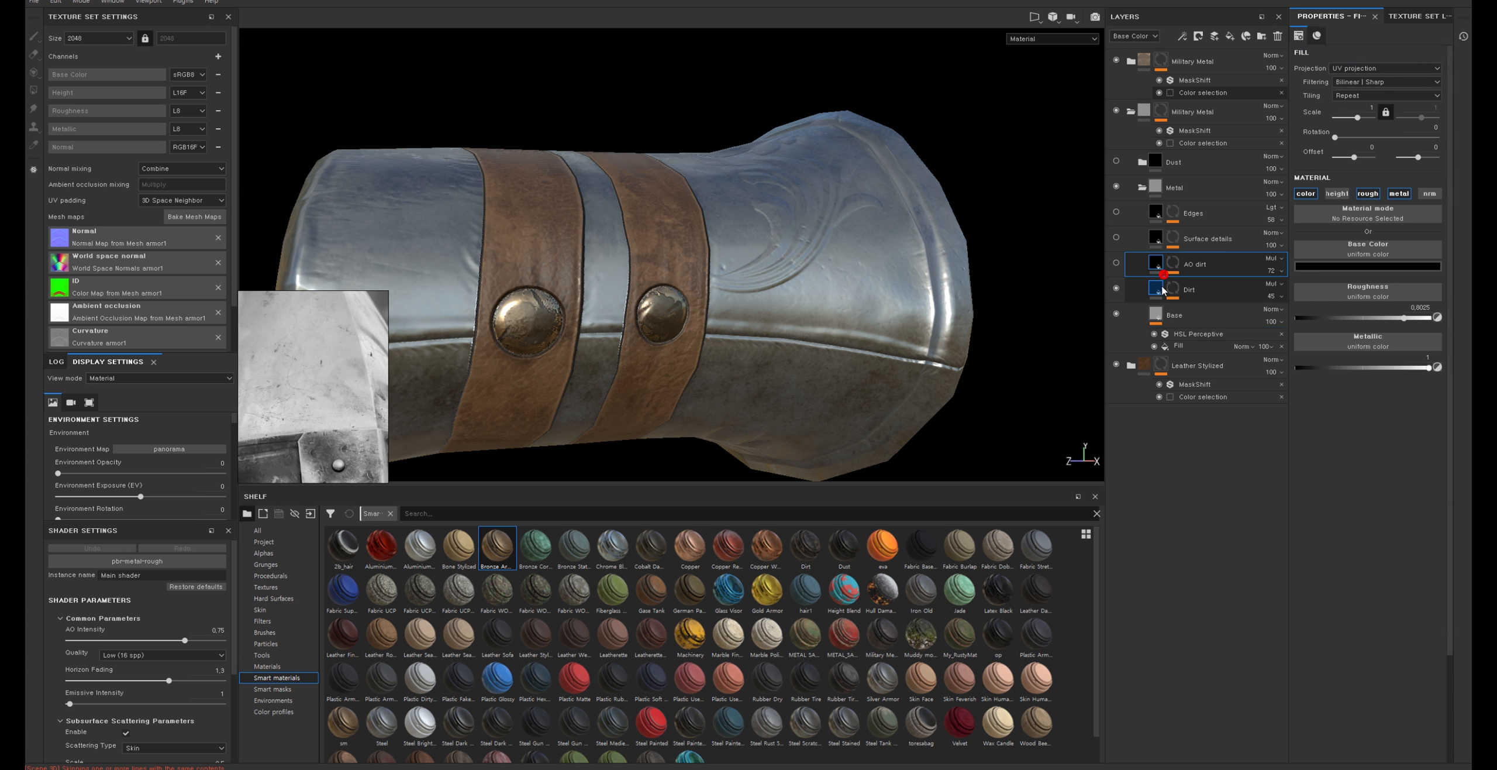
{"action": "left_click", "coordinate": [1162, 289]}
{"action": "left_click", "coordinate": [1271, 295]}
{"action": "left_click_drag", "start_coordinate": [1329, 321], "coordinate": [1332, 320]}
{"action": "left_click_drag", "start_coordinate": [1047, 153], "coordinate": [1057, 229], "text": "alt"}
Disable the Dirt layer's height channel and try different roughness values, ending at 0.3
{"action": "left_click", "coordinate": [1375, 192]}
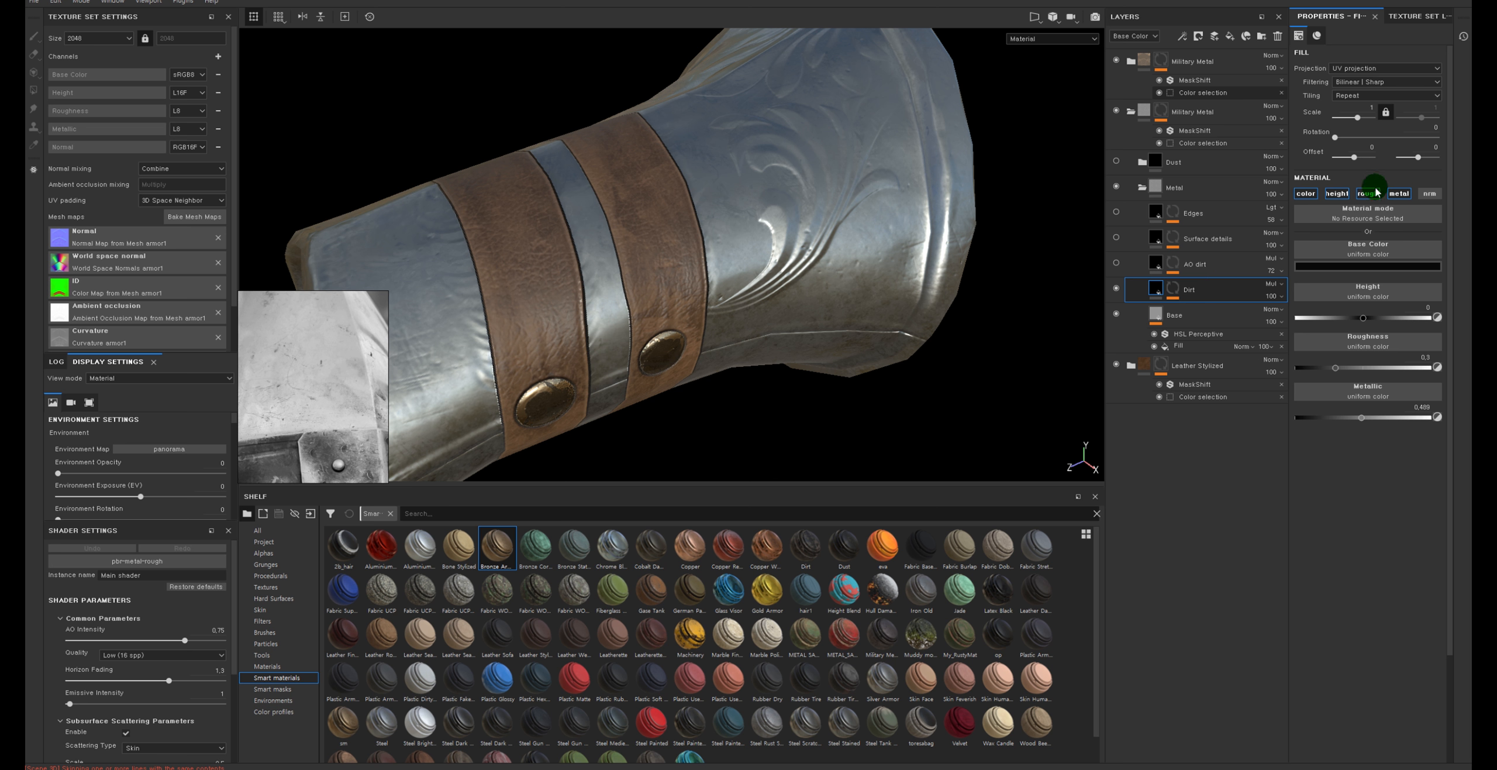
{"action": "left_click", "coordinate": [1339, 193]}
{"action": "left_click", "coordinate": [1361, 321]}
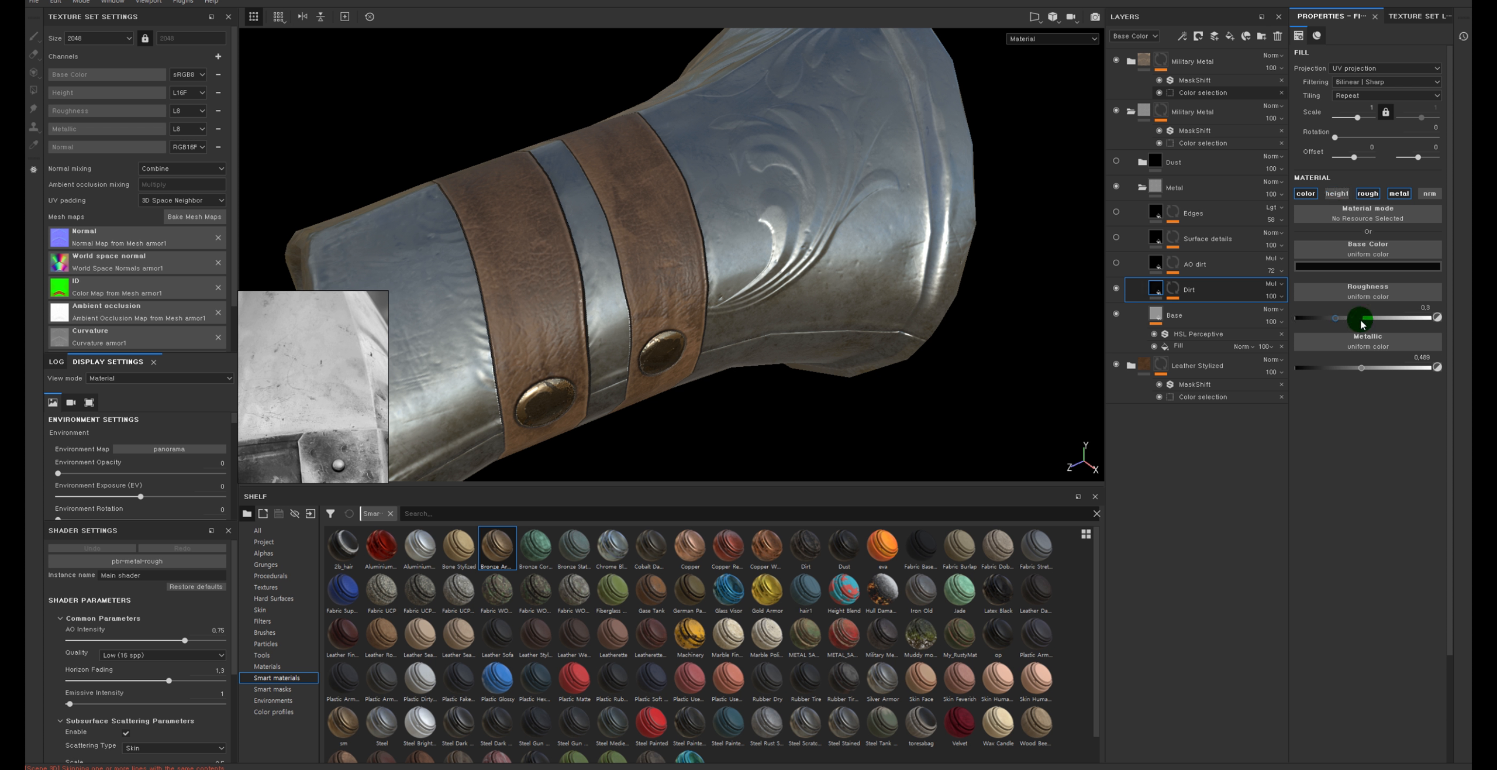
{"action": "left_click_drag", "start_coordinate": [1400, 314], "coordinate": [1196, 330]}
{"action": "left_click_drag", "start_coordinate": [1351, 322], "coordinate": [1336, 321]}
Show the AO dirt layer and lower its opacity to 22
{"action": "left_click", "coordinate": [1116, 263]}
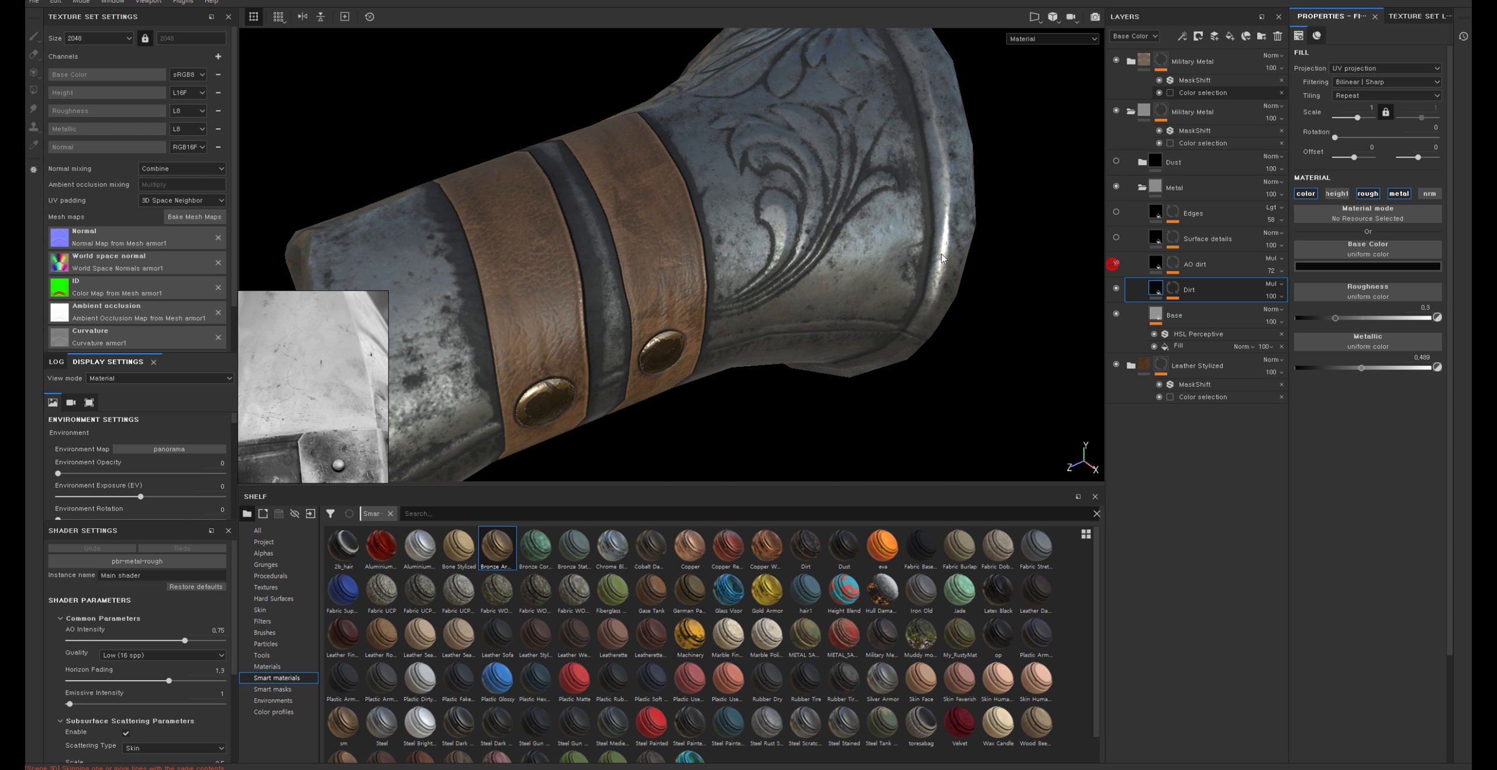
{"action": "left_click_drag", "start_coordinate": [899, 242], "coordinate": [947, 257], "text": "alt"}
{"action": "left_click", "coordinate": [1271, 270]}
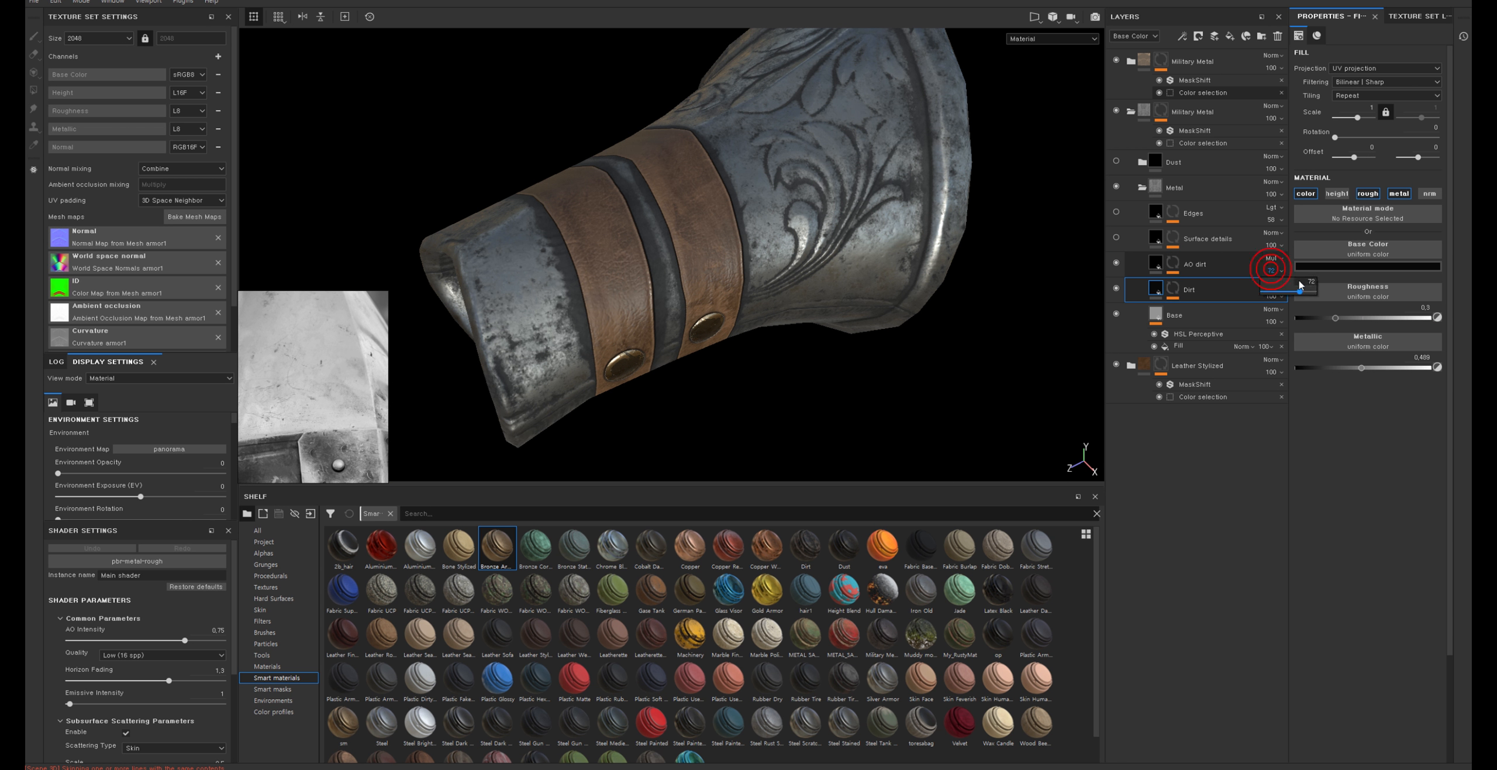
{"action": "left_click_drag", "start_coordinate": [1296, 292], "coordinate": [1273, 291]}
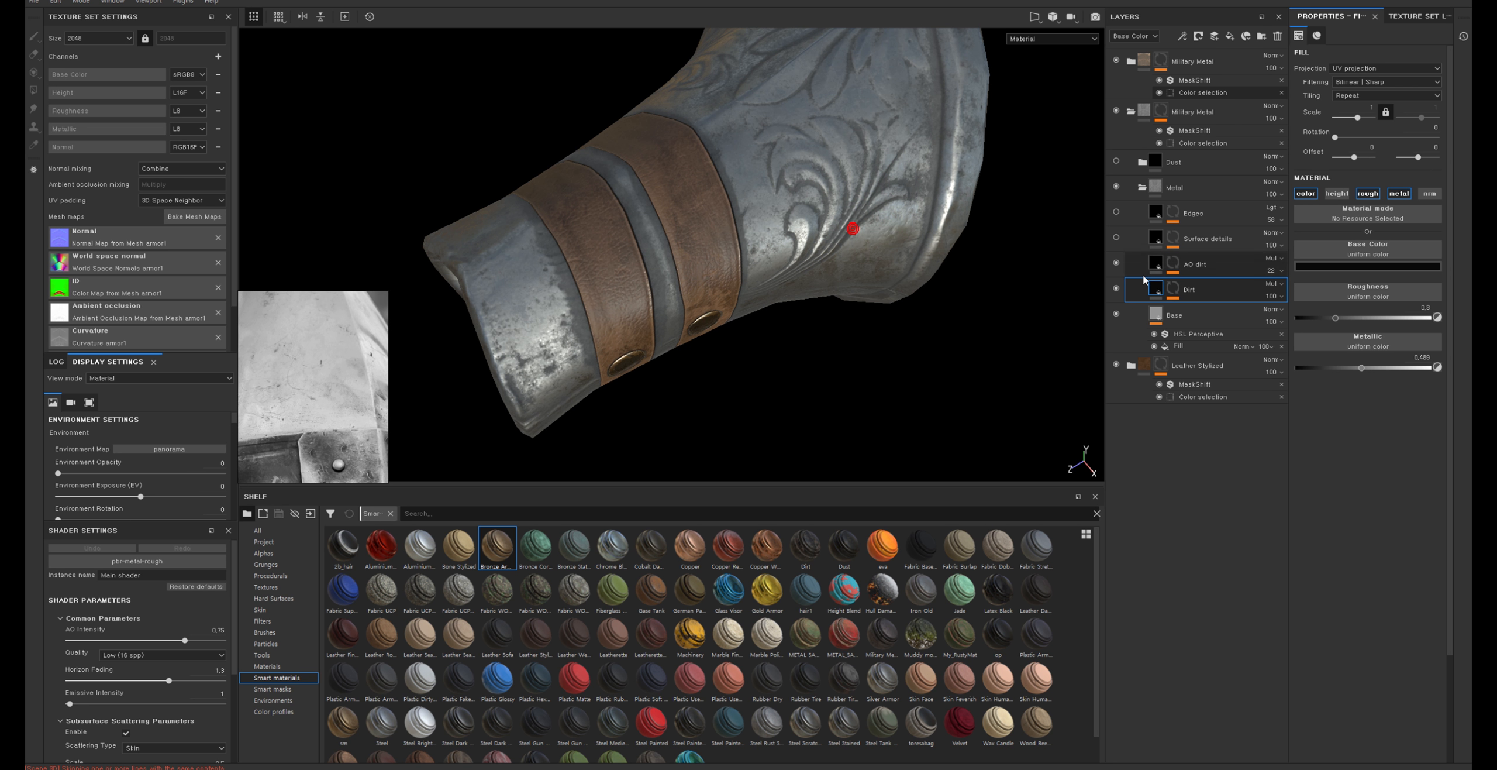
Open the MG Mask Builder generator on the AO dirt layer's mask and set its level to about 0.33
{"action": "left_click", "coordinate": [1172, 286]}
{"action": "left_click", "coordinate": [1173, 263]}
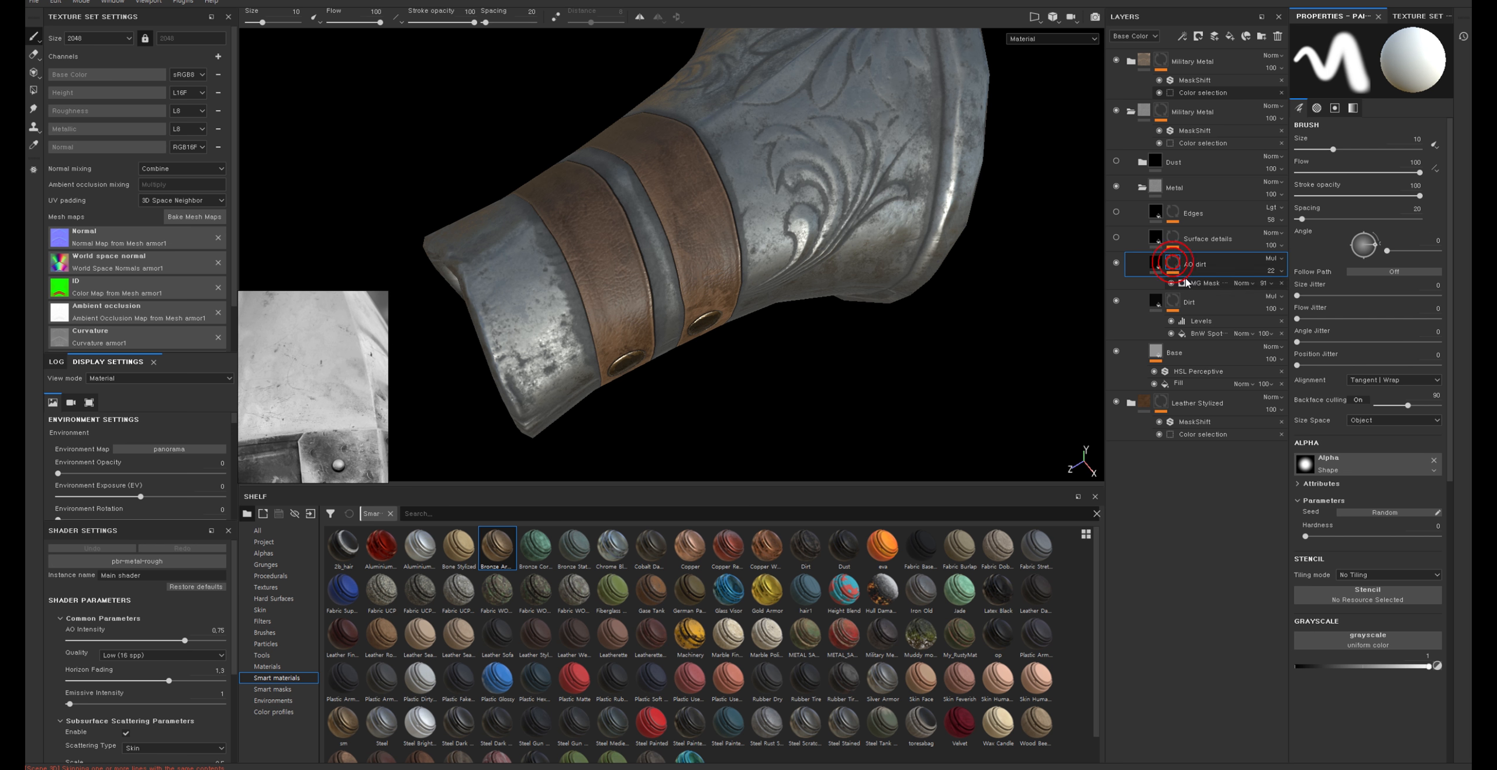
{"action": "left_click", "coordinate": [1209, 283]}
{"action": "left_click_drag", "start_coordinate": [872, 265], "coordinate": [793, 229], "text": "alt"}
{"action": "mouse_move", "coordinate": [844, 158]}
{"action": "left_mouse_down", "text": "alt"}
{"action": "mouse_move", "coordinate": [817, 110]}
{"action": "mouse_move", "coordinate": [862, 158]}
{"action": "left_mouse_up", "text": "alt"}
{"action": "mouse_move", "coordinate": [1376, 124]}
{"action": "left_mouse_down"}
{"action": "mouse_move", "coordinate": [1389, 125]}
{"action": "mouse_move", "coordinate": [1327, 131]}
{"action": "mouse_move", "coordinate": [1352, 135]}
{"action": "left_mouse_up"}
{"action": "left_click_drag", "start_coordinate": [761, 170], "coordinate": [803, 251], "text": "alt"}
{"action": "right_click_drag", "start_coordinate": [803, 252], "coordinate": [923, 300], "text": "alt"}
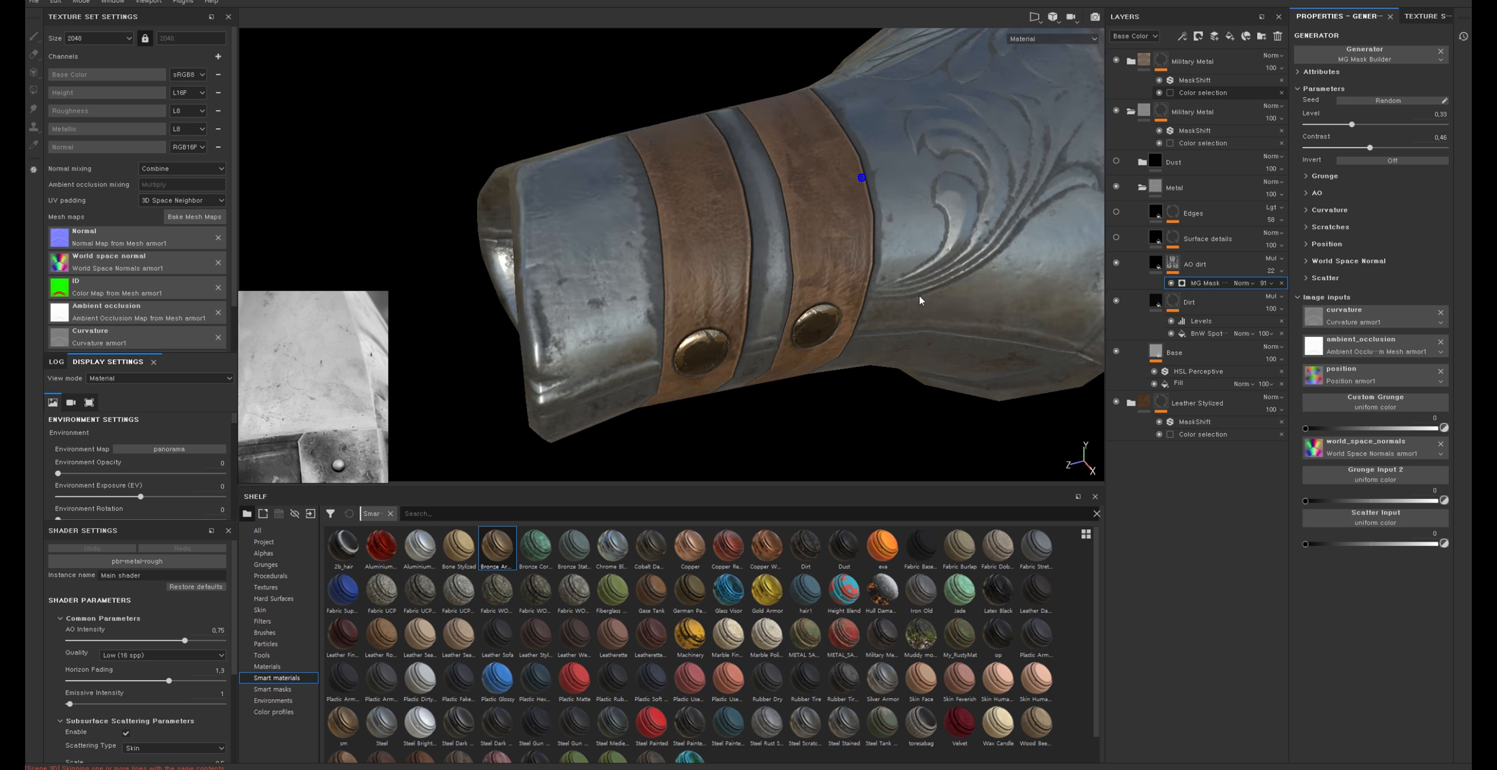
{"action": "left_click_drag", "start_coordinate": [922, 300], "coordinate": [760, 327], "text": "alt"}
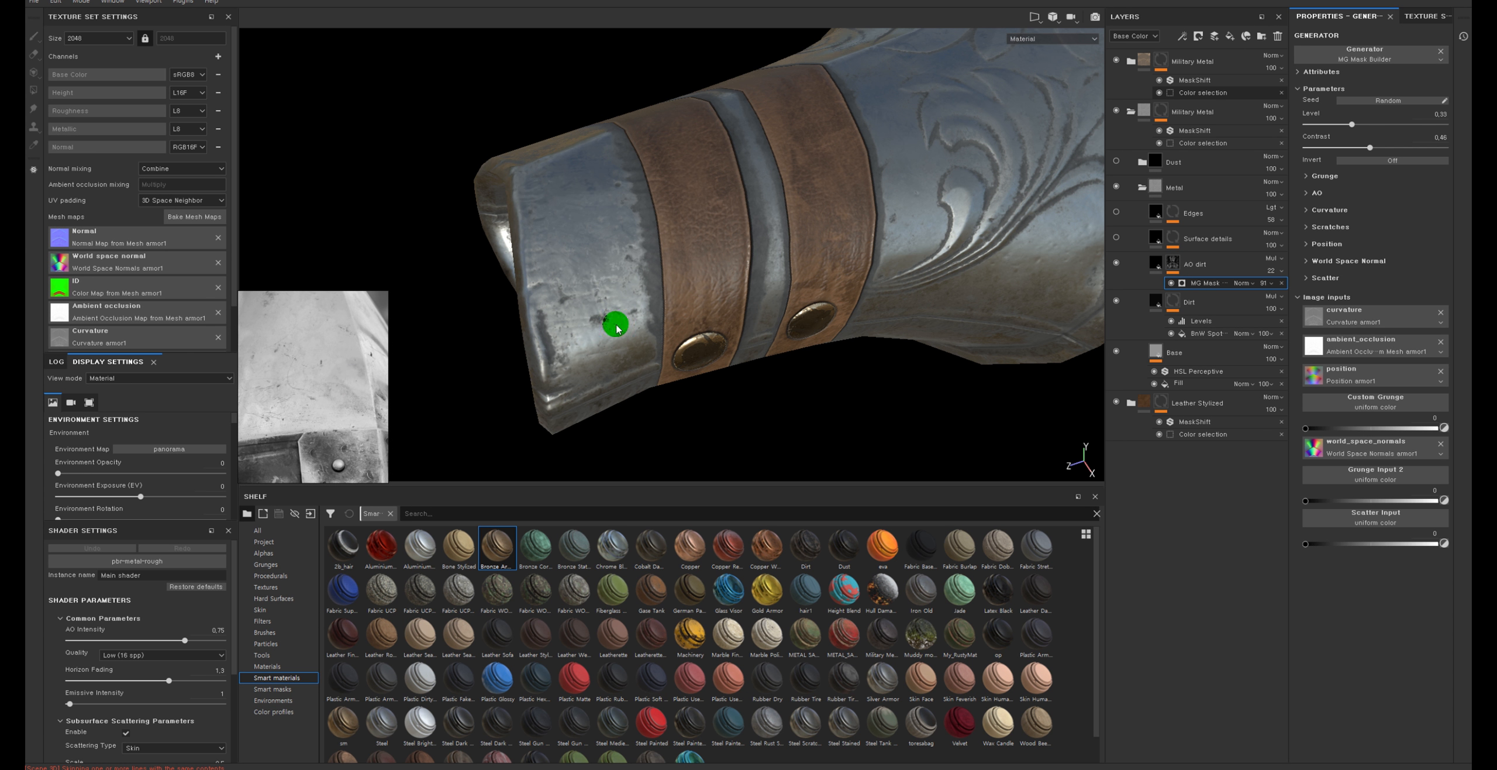
{"action": "left_click_drag", "start_coordinate": [615, 324], "coordinate": [807, 266], "text": "alt"}
{"action": "middle_click_drag", "start_coordinate": [807, 266], "coordinate": [771, 301], "text": "alt"}
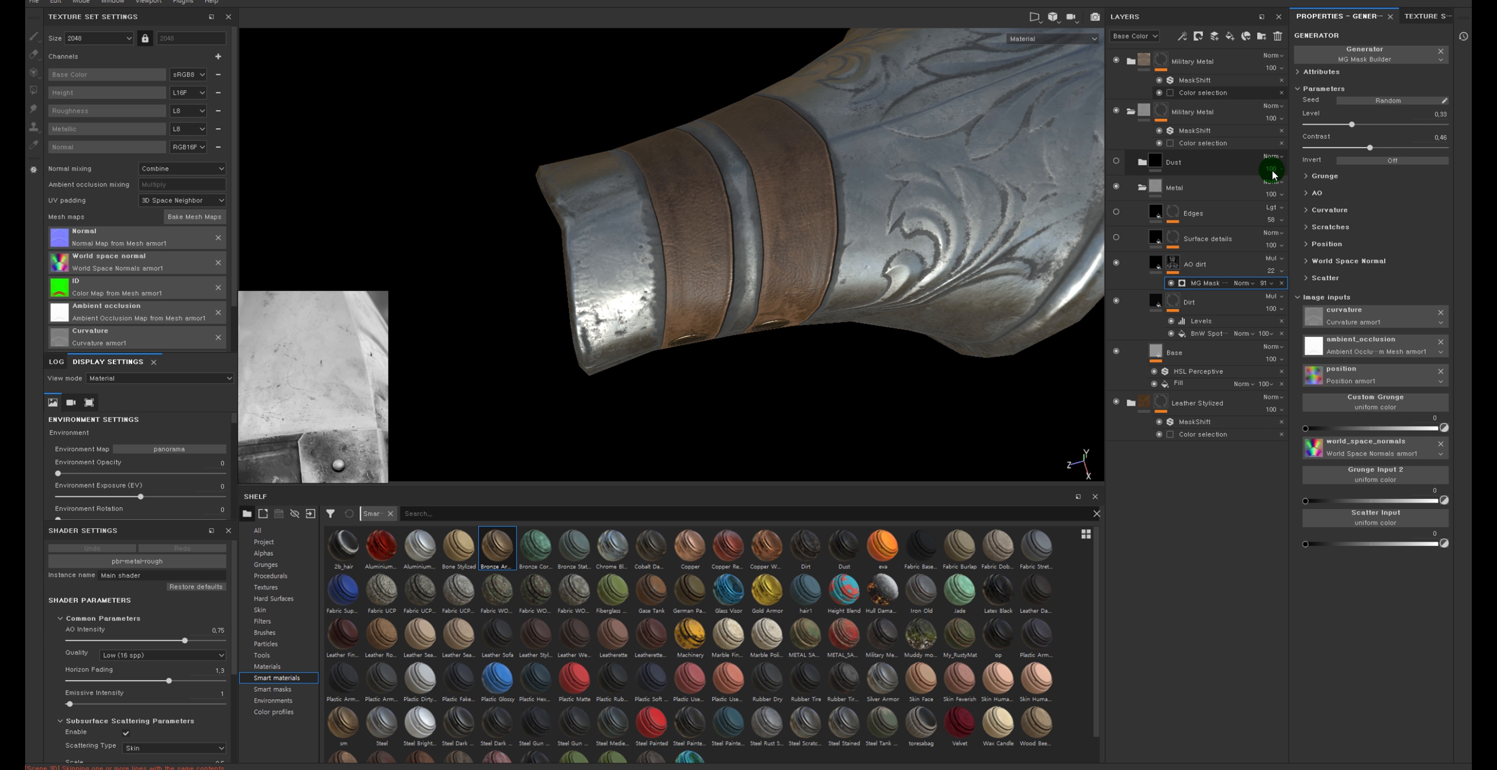
Lower the contrast of the AO dirt mask generator to about 0.22
{"action": "mouse_move", "coordinate": [1363, 150]}
{"action": "left_mouse_down"}
{"action": "mouse_move", "coordinate": [1447, 146]}
{"action": "mouse_move", "coordinate": [1338, 153]}
{"action": "left_mouse_up"}
{"action": "left_click_drag", "start_coordinate": [966, 337], "coordinate": [966, 303], "text": "alt"}
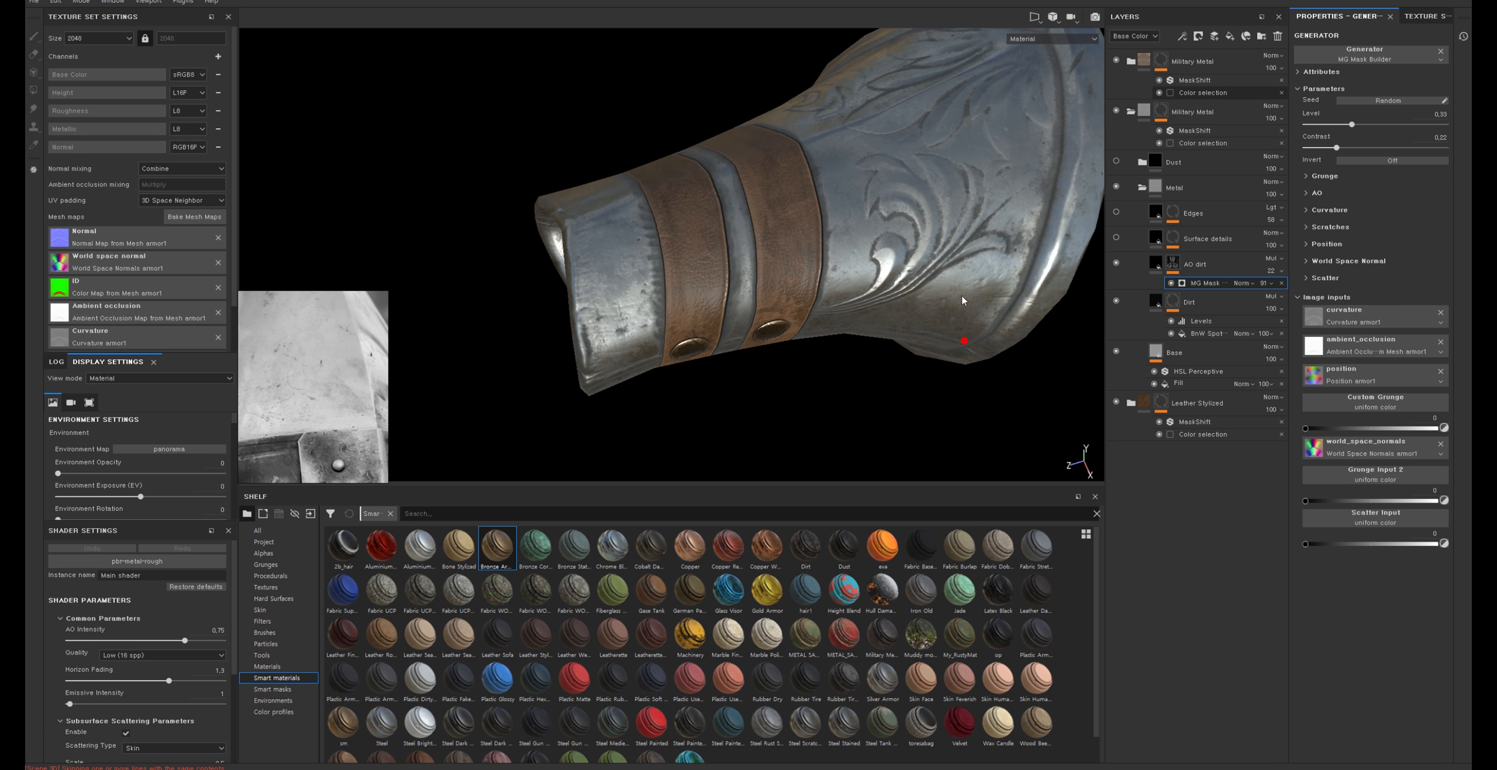
{"action": "middle_click_drag", "start_coordinate": [965, 302], "coordinate": [819, 328], "text": "alt"}
{"action": "right_click_drag", "start_coordinate": [819, 328], "coordinate": [831, 245], "text": "alt"}
Change the environment map to villa_nova_street and inspect the gauntlet under the new lighting
{"action": "left_click", "coordinate": [187, 459]}
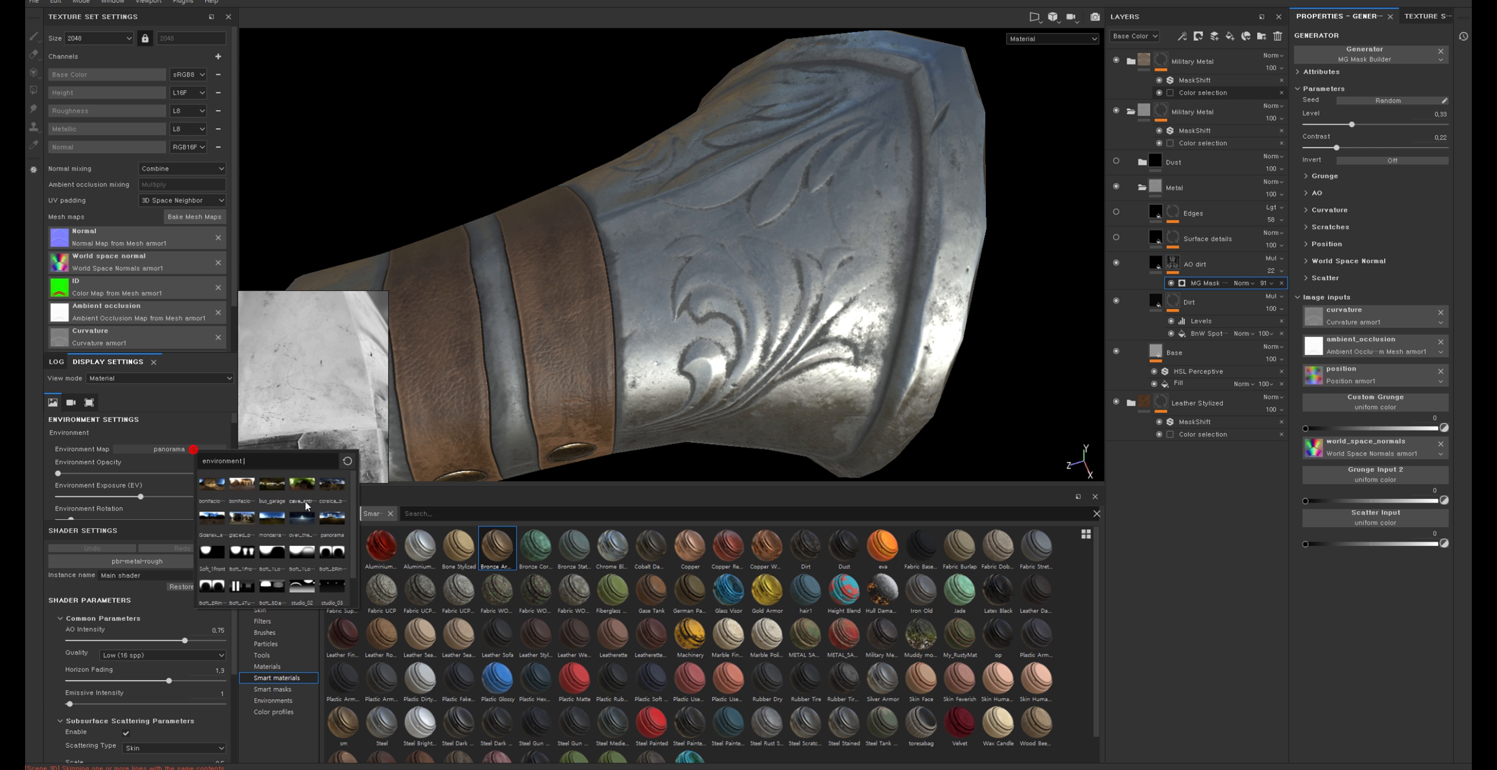
{"action": "left_click", "coordinate": [272, 596]}
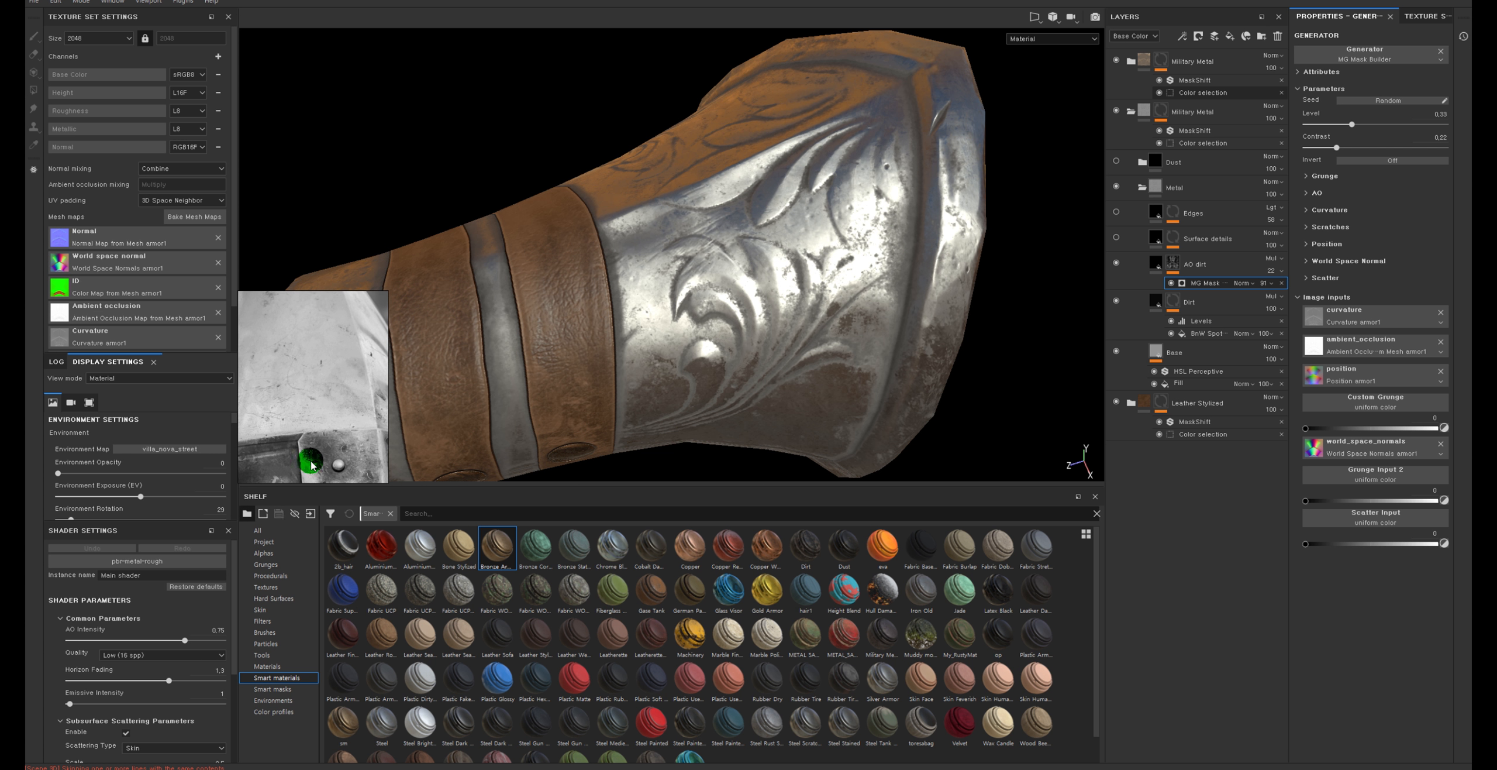
{"action": "left_click_drag", "start_coordinate": [975, 192], "coordinate": [918, 211], "text": "alt"}
{"action": "right_click_drag", "start_coordinate": [918, 211], "coordinate": [768, 222], "text": "alt"}
{"action": "left_click_drag", "start_coordinate": [768, 223], "coordinate": [885, 241], "text": "alt"}
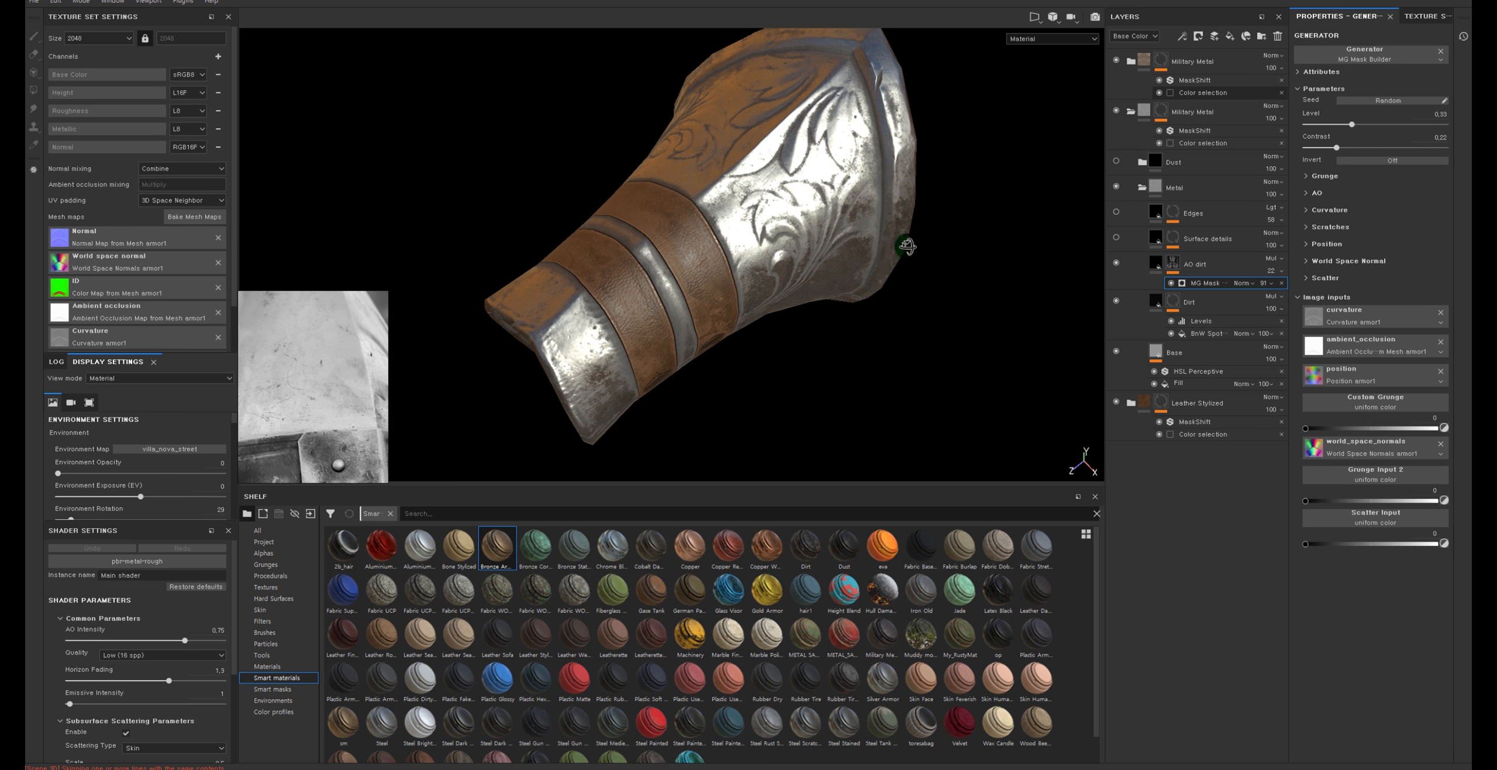
{"action": "left_click", "coordinate": [191, 447]}
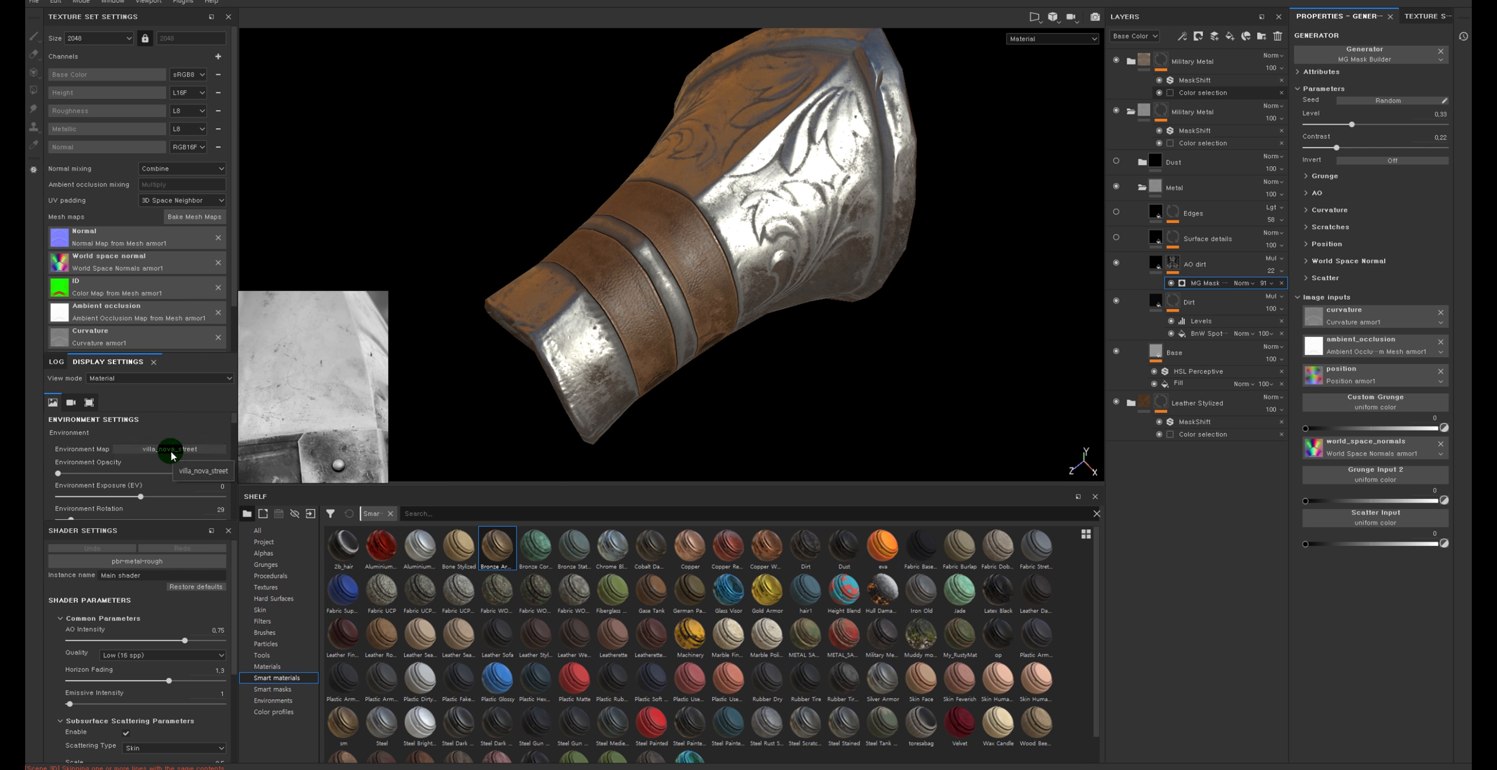
View the leather strap around its rivet up close and expand the Leather Stylized folder to reach its layers
{"action": "left_click_drag", "start_coordinate": [946, 234], "coordinate": [819, 110], "text": "alt"}
{"action": "right_click_drag", "start_coordinate": [819, 110], "coordinate": [842, 184], "text": "alt"}
{"action": "left_click_drag", "start_coordinate": [700, 172], "coordinate": [649, 170], "text": "alt"}
{"action": "left_click", "coordinate": [1131, 62]}
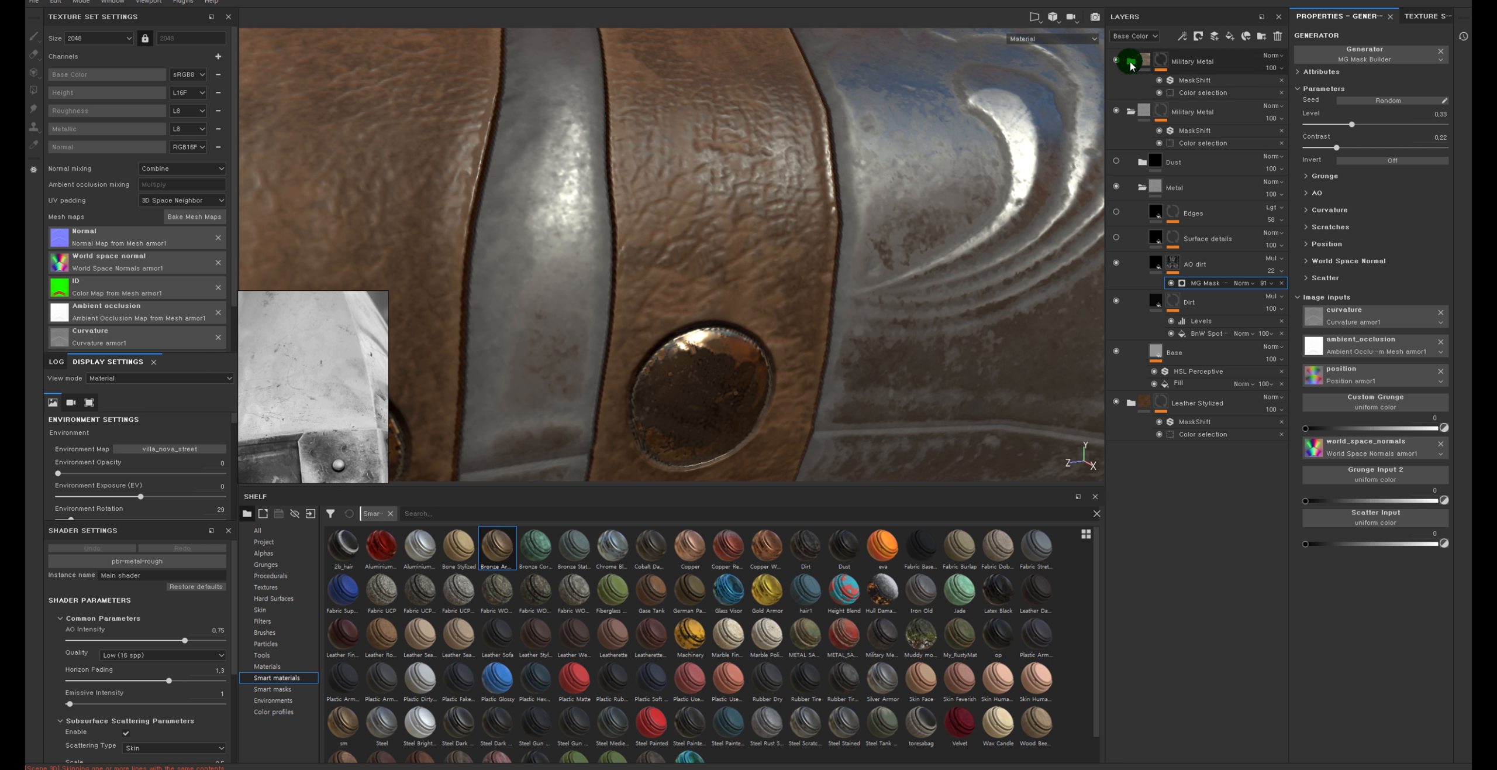
{"action": "left_click", "coordinate": [1132, 406]}
{"action": "left_click", "coordinate": [1135, 403]}
{"action": "scroll", "coordinate": [1120, 416], "scroll_direction": "down", "scroll_amount": 1}
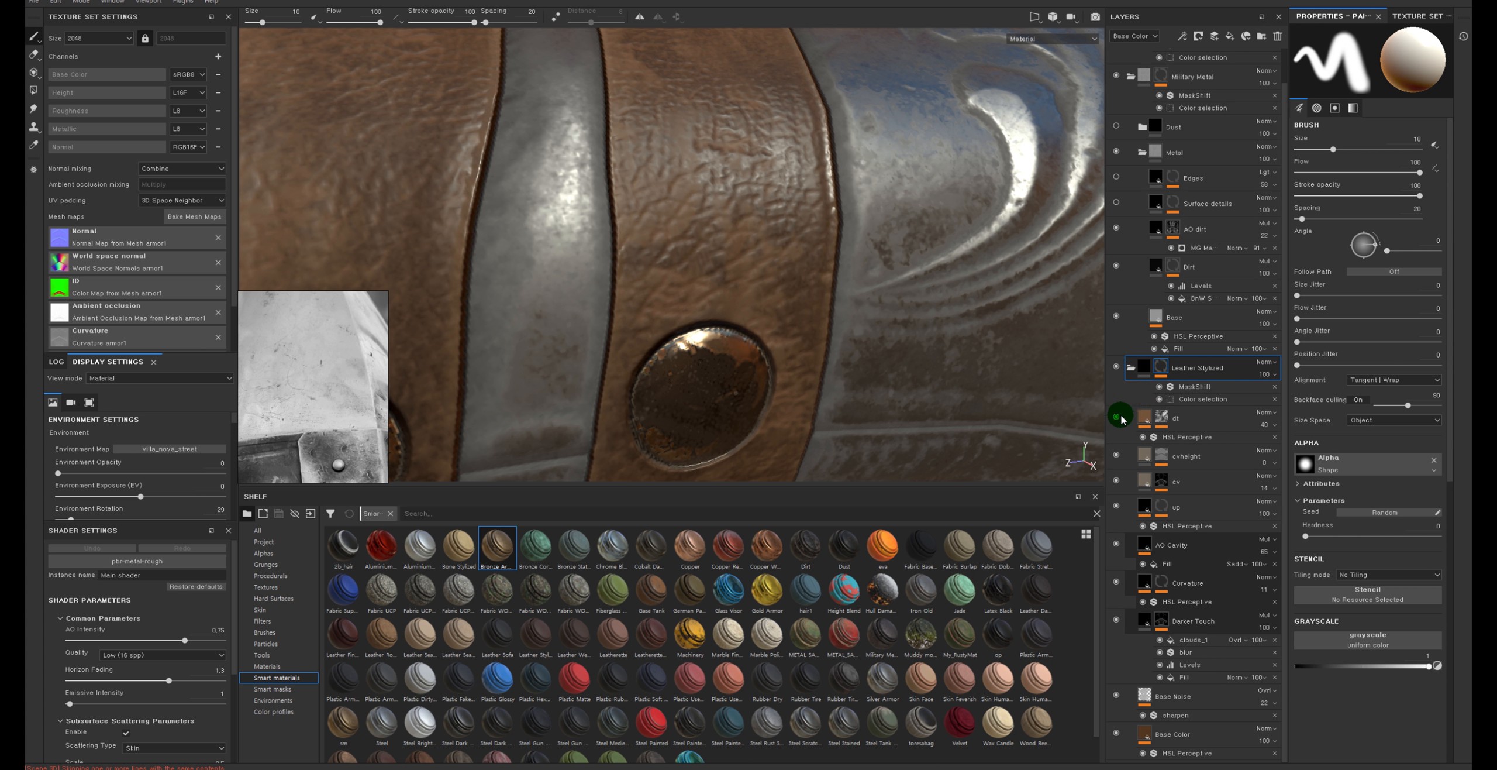
Toggle the cvheight layer's visibility and compare the leather straps with and without it, up close and from a distance
{"action": "left_click", "coordinate": [1115, 454]}
{"action": "left_click", "coordinate": [1116, 457]}
{"action": "left_click", "coordinate": [1115, 457]}
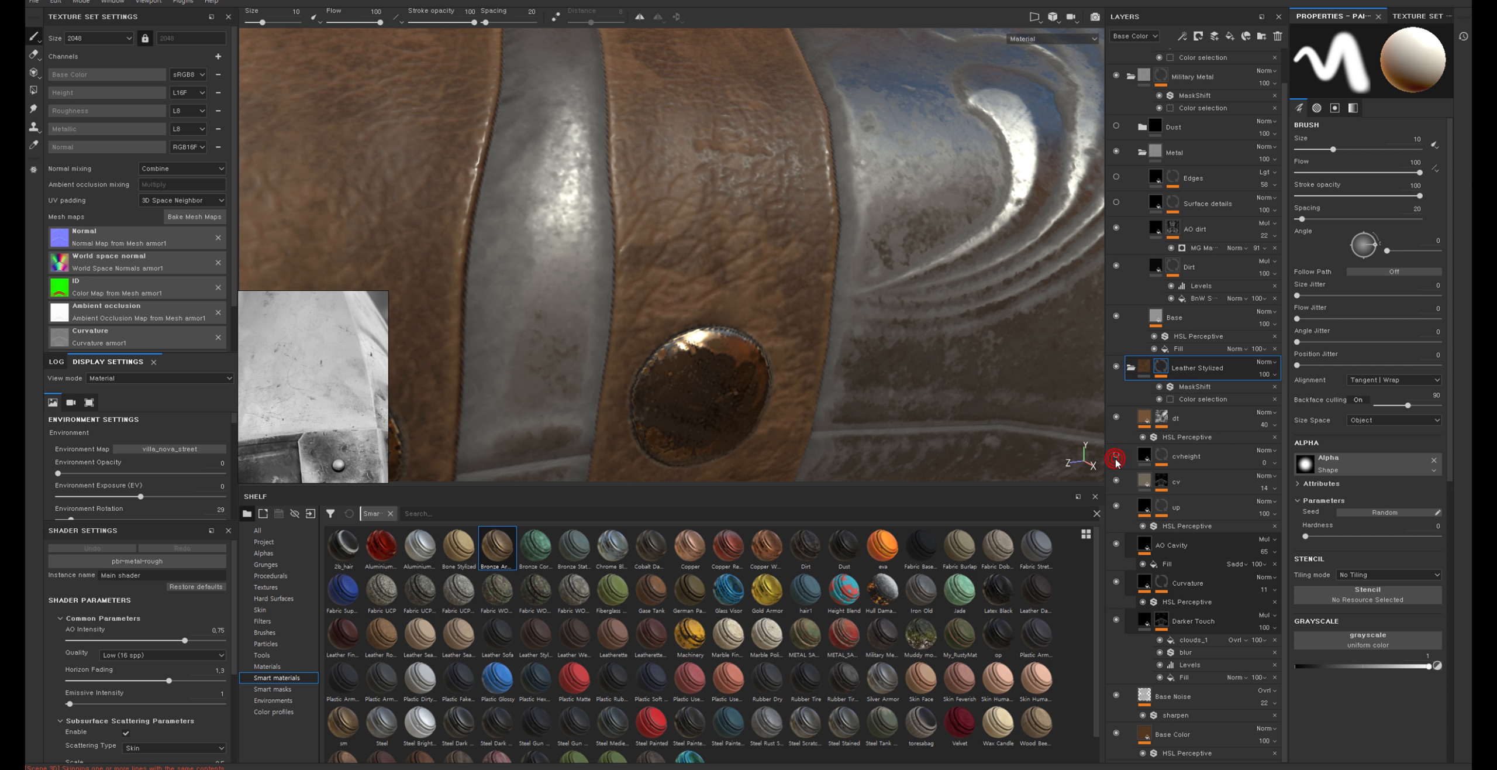
{"action": "left_click", "coordinate": [1115, 457]}
{"action": "left_click", "coordinate": [1116, 459]}
{"action": "right_click_drag", "start_coordinate": [1047, 398], "coordinate": [963, 381], "text": "alt"}
{"action": "left_click_drag", "start_coordinate": [963, 383], "coordinate": [1060, 316], "text": "alt"}
{"action": "right_click_drag", "start_coordinate": [1059, 316], "coordinate": [953, 308], "text": "alt"}
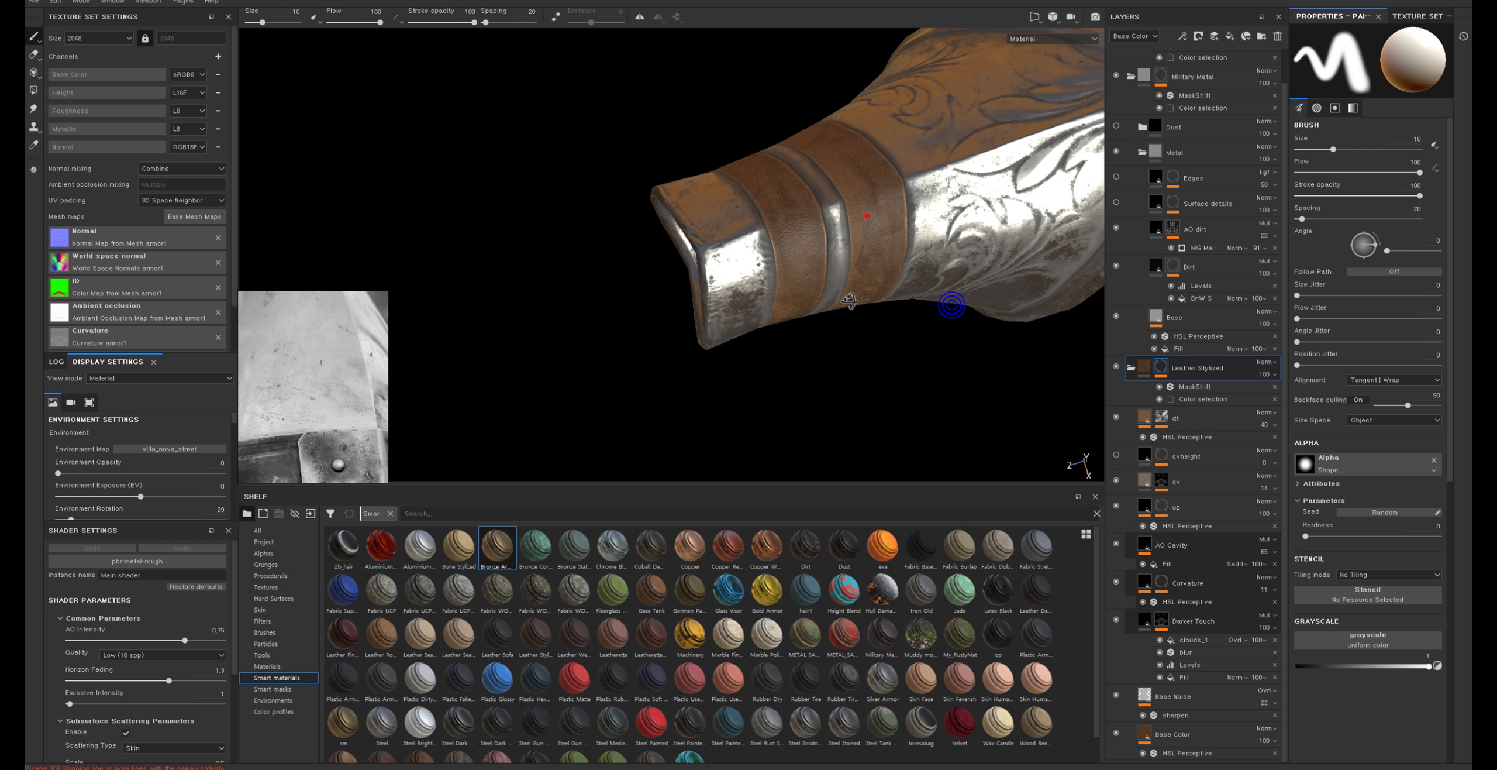
{"action": "left_click_drag", "start_coordinate": [936, 281], "coordinate": [877, 210], "text": "alt"}
{"action": "right_click_drag", "start_coordinate": [871, 210], "coordinate": [920, 355], "text": "alt"}
{"action": "middle_click_drag", "start_coordinate": [875, 314], "coordinate": [842, 295], "text": "alt"}
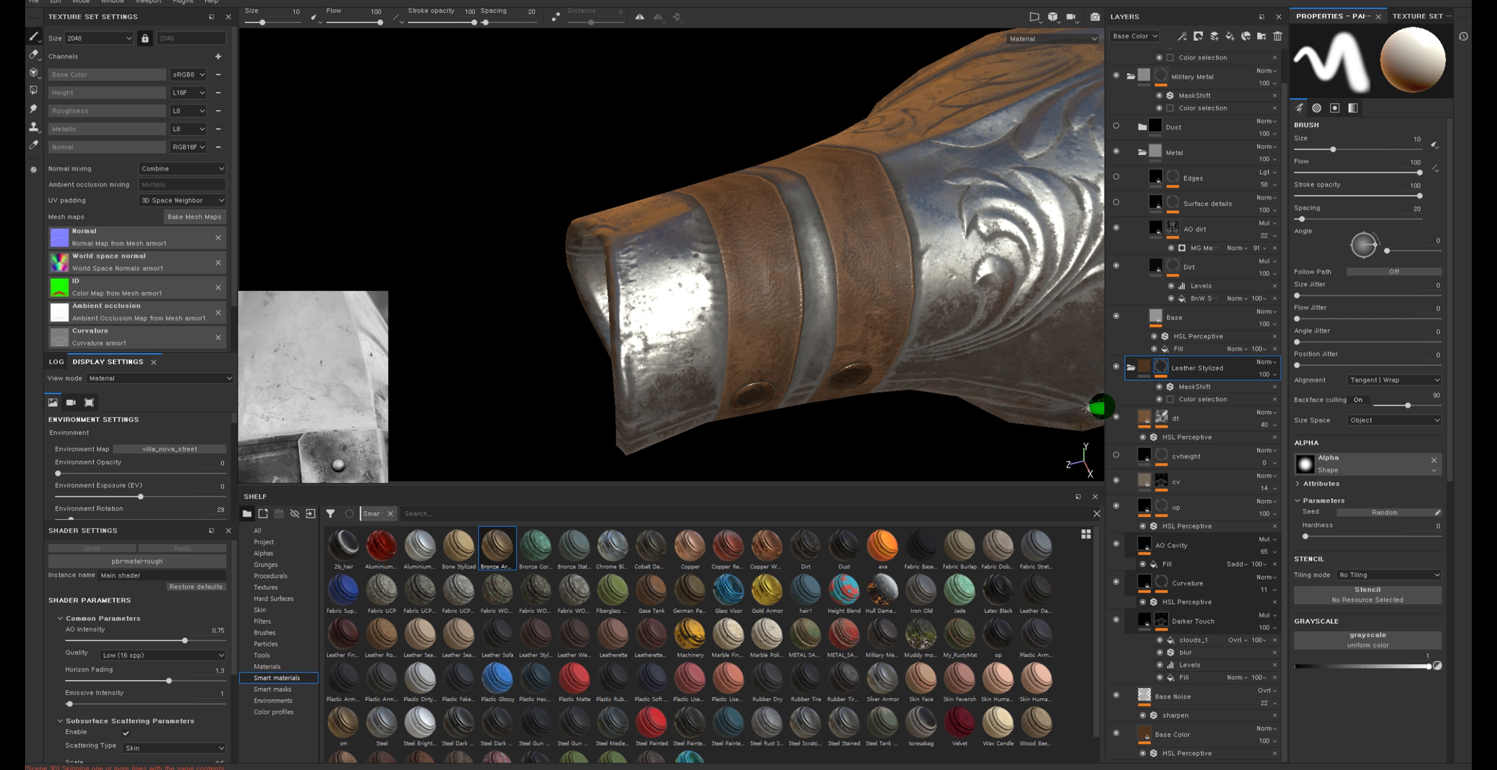
Show the cvheight layer and lower its fill height to about 0.08
{"action": "left_click", "coordinate": [1116, 454]}
{"action": "left_click", "coordinate": [1141, 463]}
{"action": "left_click", "coordinate": [1167, 460]}
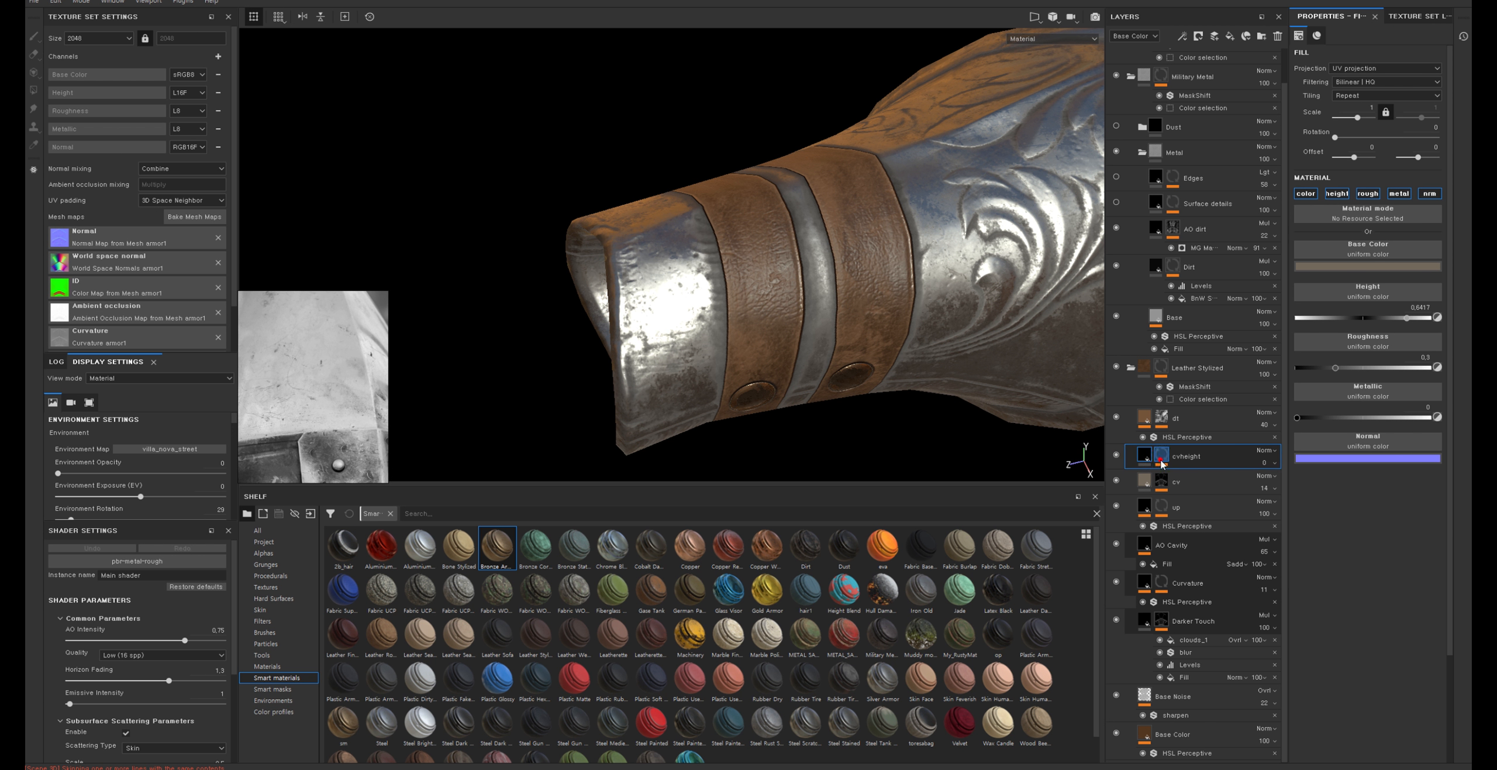
{"action": "left_click", "coordinate": [1149, 457]}
{"action": "left_click_drag", "start_coordinate": [1406, 318], "coordinate": [1356, 321]}
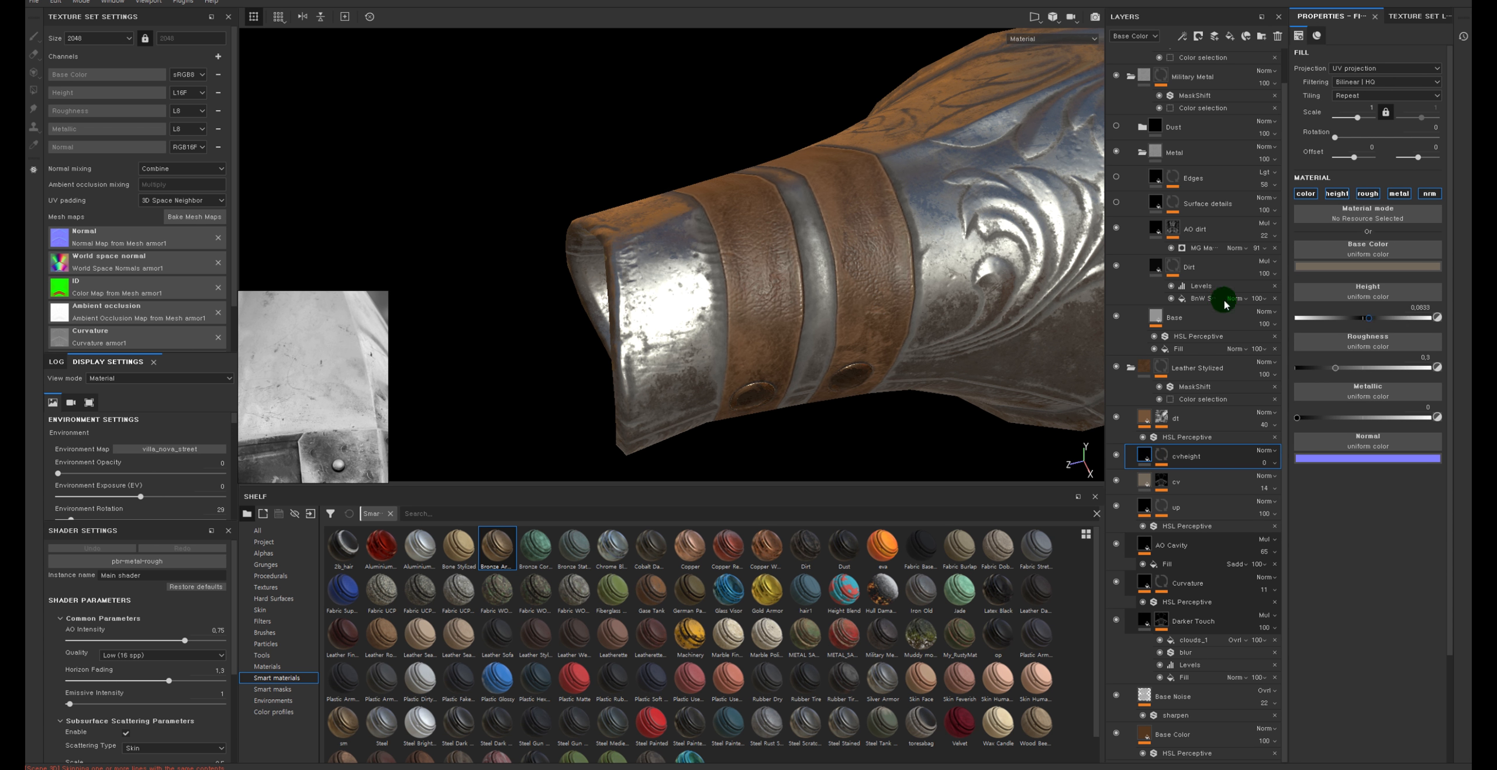
Inspect the leather straps from several angles and collapse the Leather Stylized folder
{"action": "mouse_move", "coordinate": [943, 238]}
{"action": "left_mouse_down", "text": "alt"}
{"action": "mouse_move", "coordinate": [936, 348]}
{"action": "mouse_move", "coordinate": [940, 250]}
{"action": "left_mouse_up", "text": "alt"}
{"action": "right_click_drag", "start_coordinate": [940, 250], "coordinate": [395, 144], "text": "alt"}
{"action": "left_click_drag", "start_coordinate": [839, 170], "coordinate": [891, 234], "text": "alt"}
{"action": "middle_click_drag", "start_coordinate": [900, 231], "coordinate": [814, 191], "text": "alt"}
{"action": "right_click_drag", "start_coordinate": [815, 191], "coordinate": [905, 230], "text": "alt"}
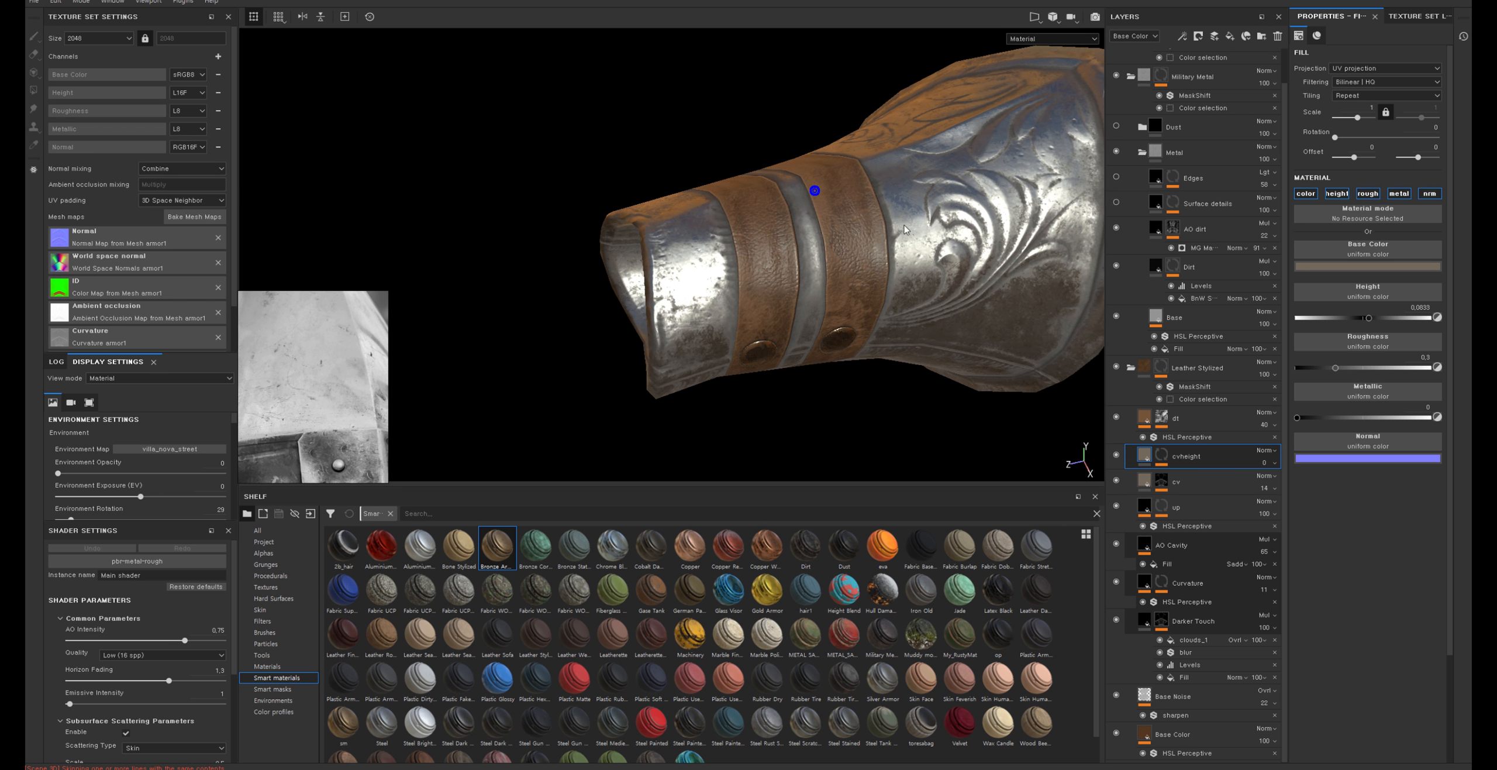
{"action": "left_click_drag", "start_coordinate": [903, 66], "coordinate": [906, 130], "text": "alt"}
{"action": "left_click_drag", "start_coordinate": [1142, 153], "coordinate": [1132, 367]}
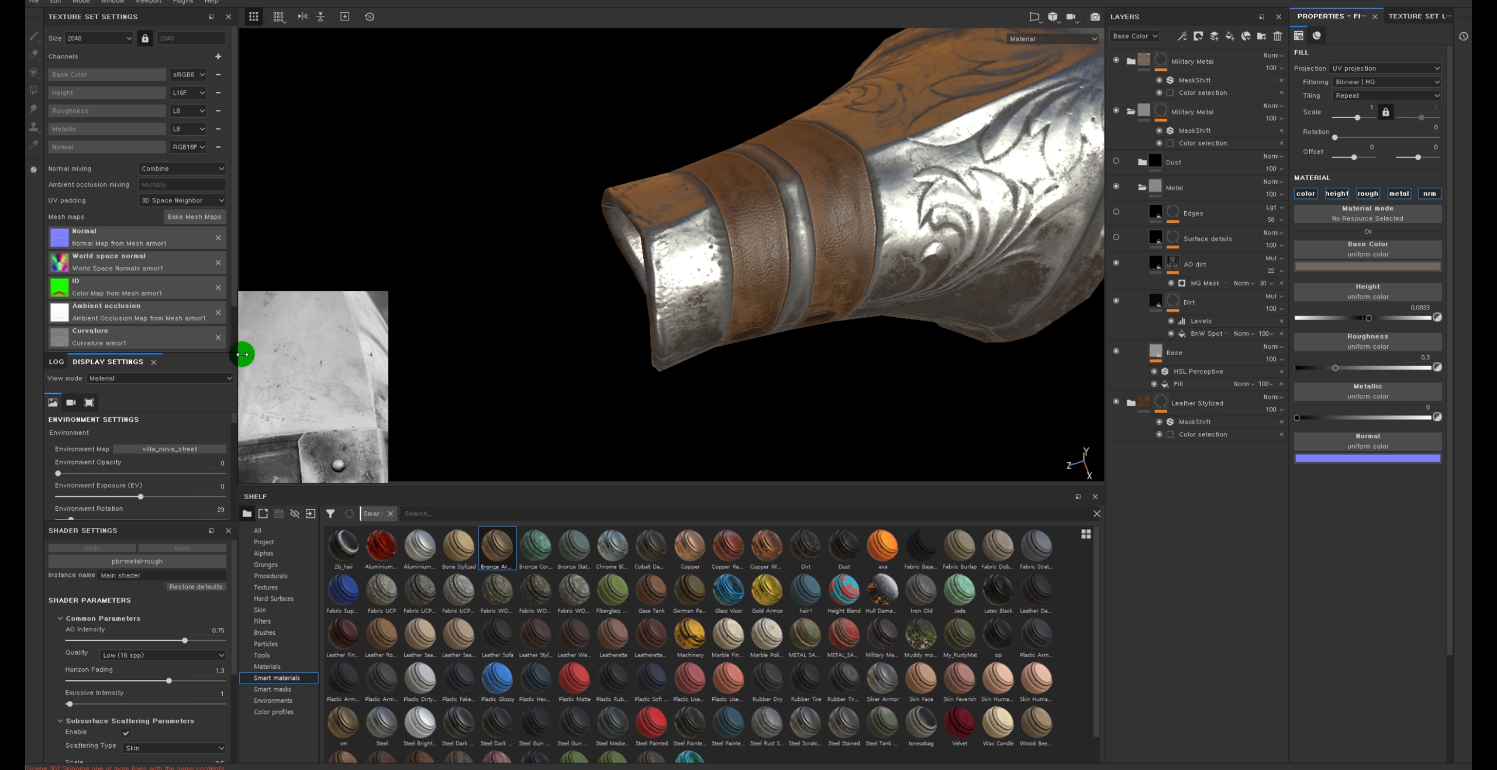